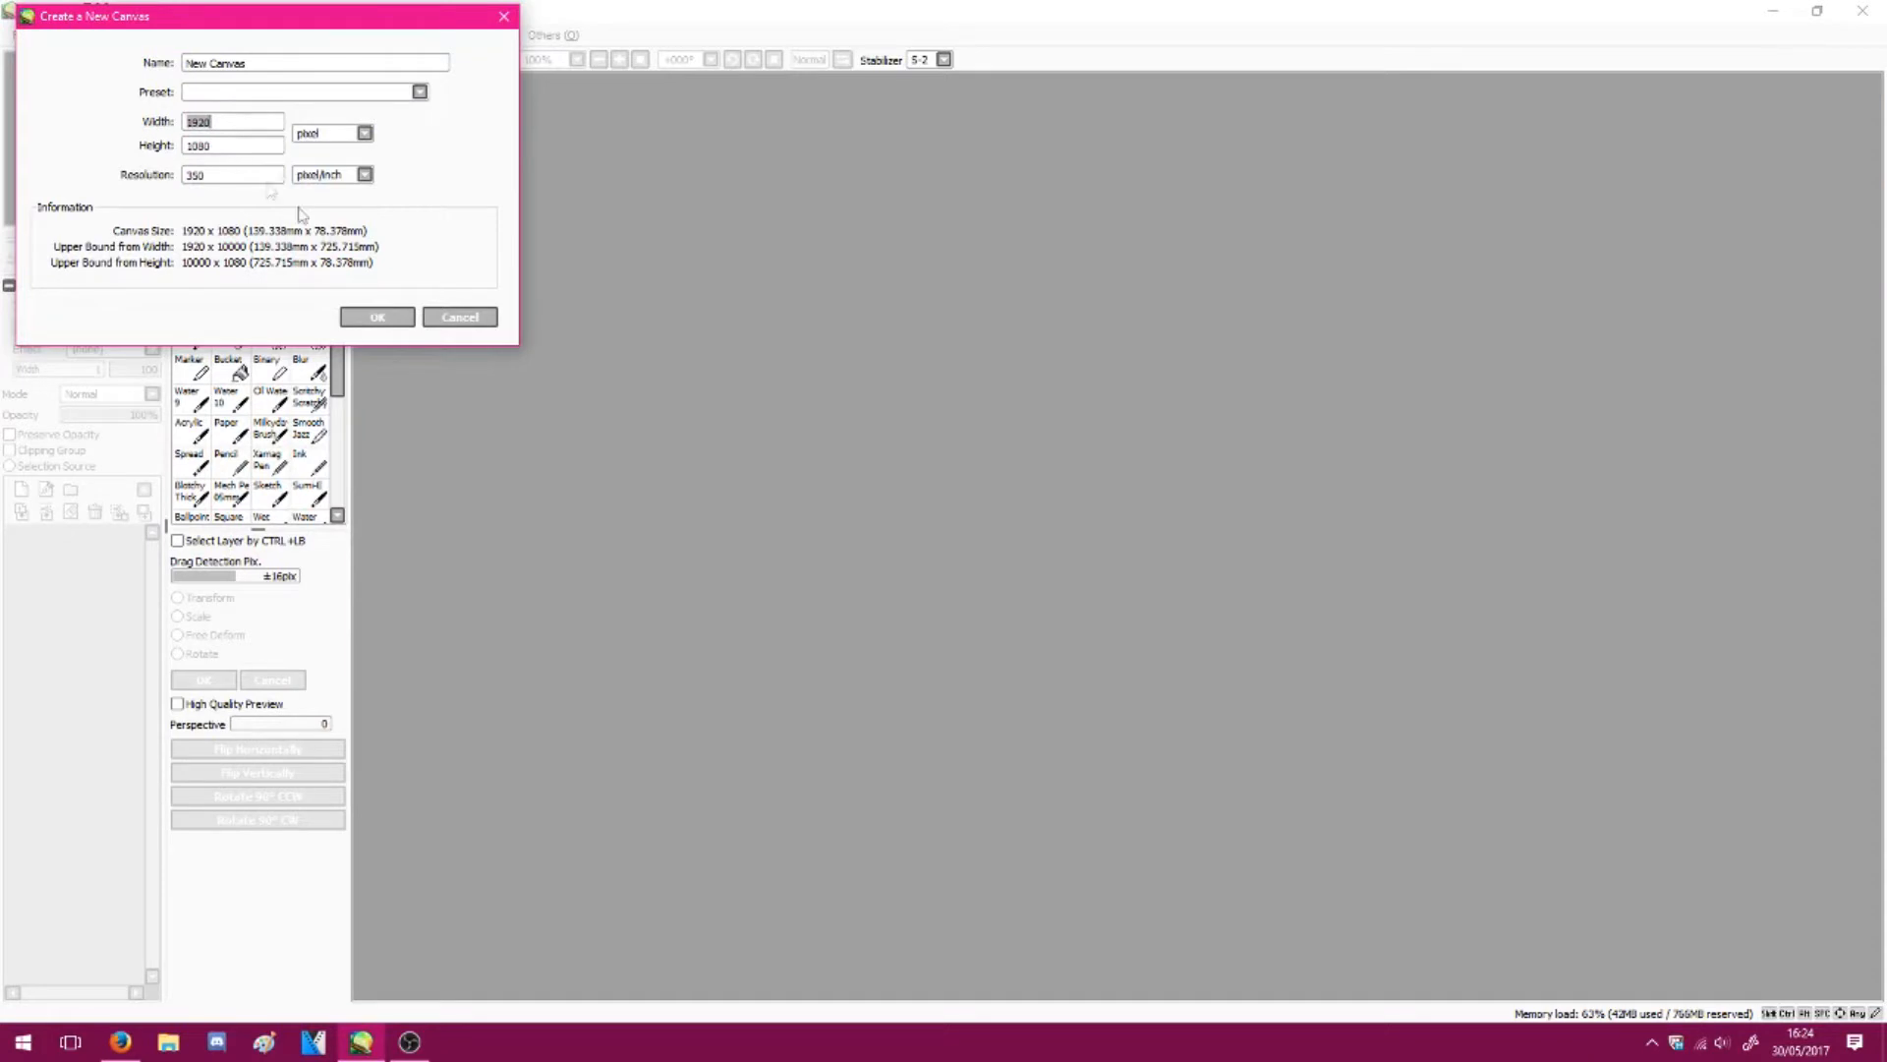
Create a 1920 x 1080 pixel canvas and handwrite "Under Layer 1" in light grey with the Scribbles Pen on a new layer
click(381, 321)
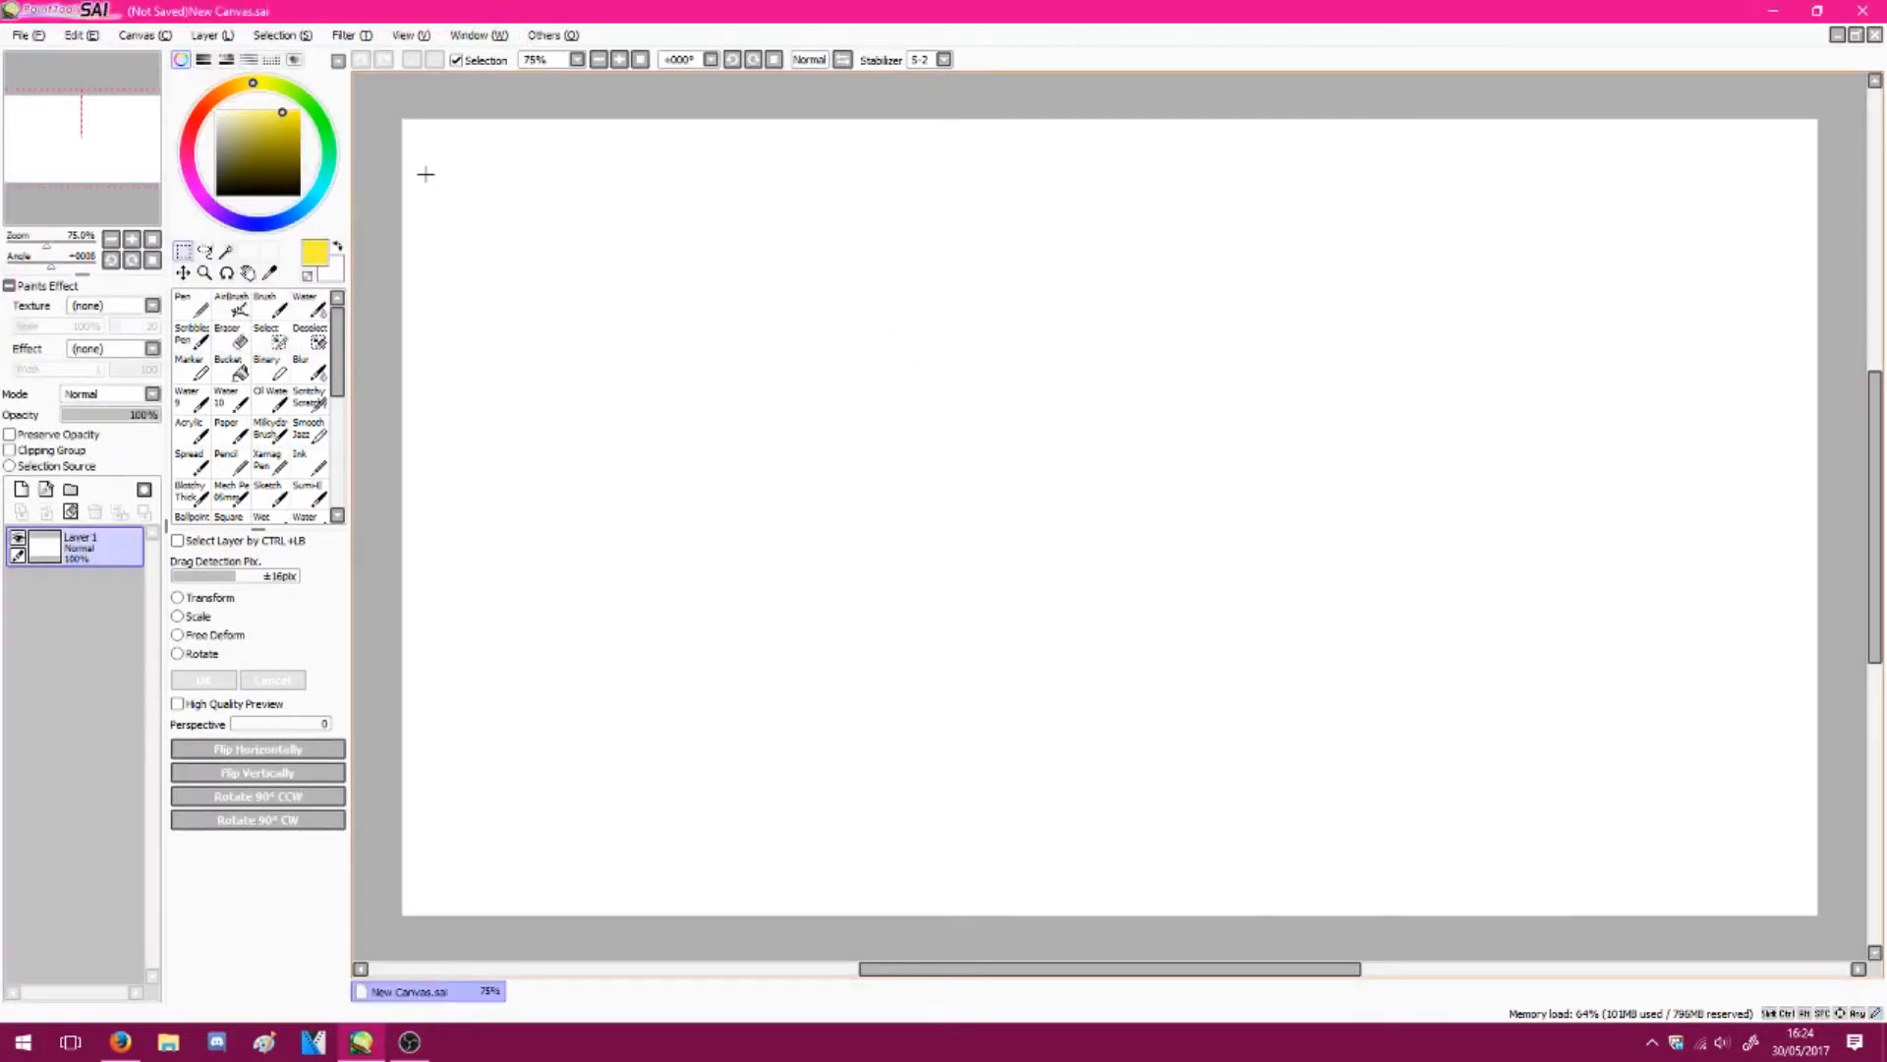
click(21, 488)
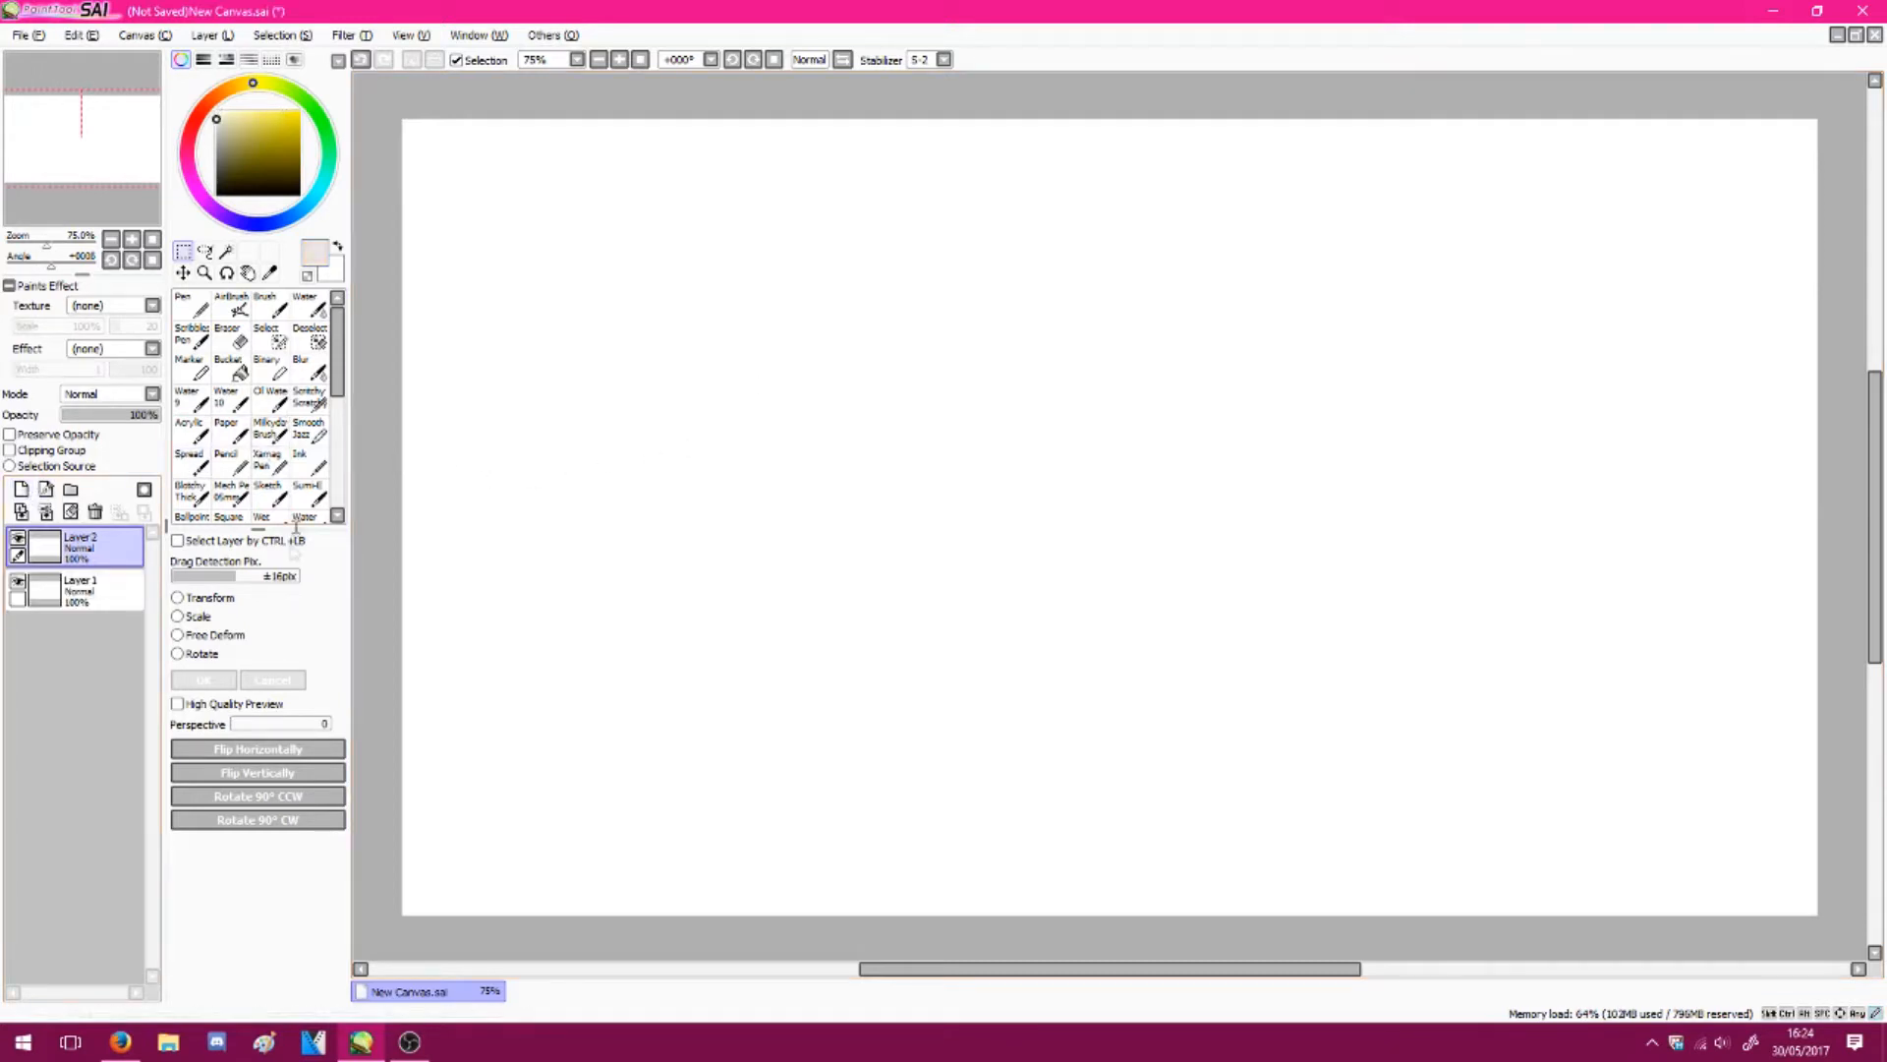
click(193, 334)
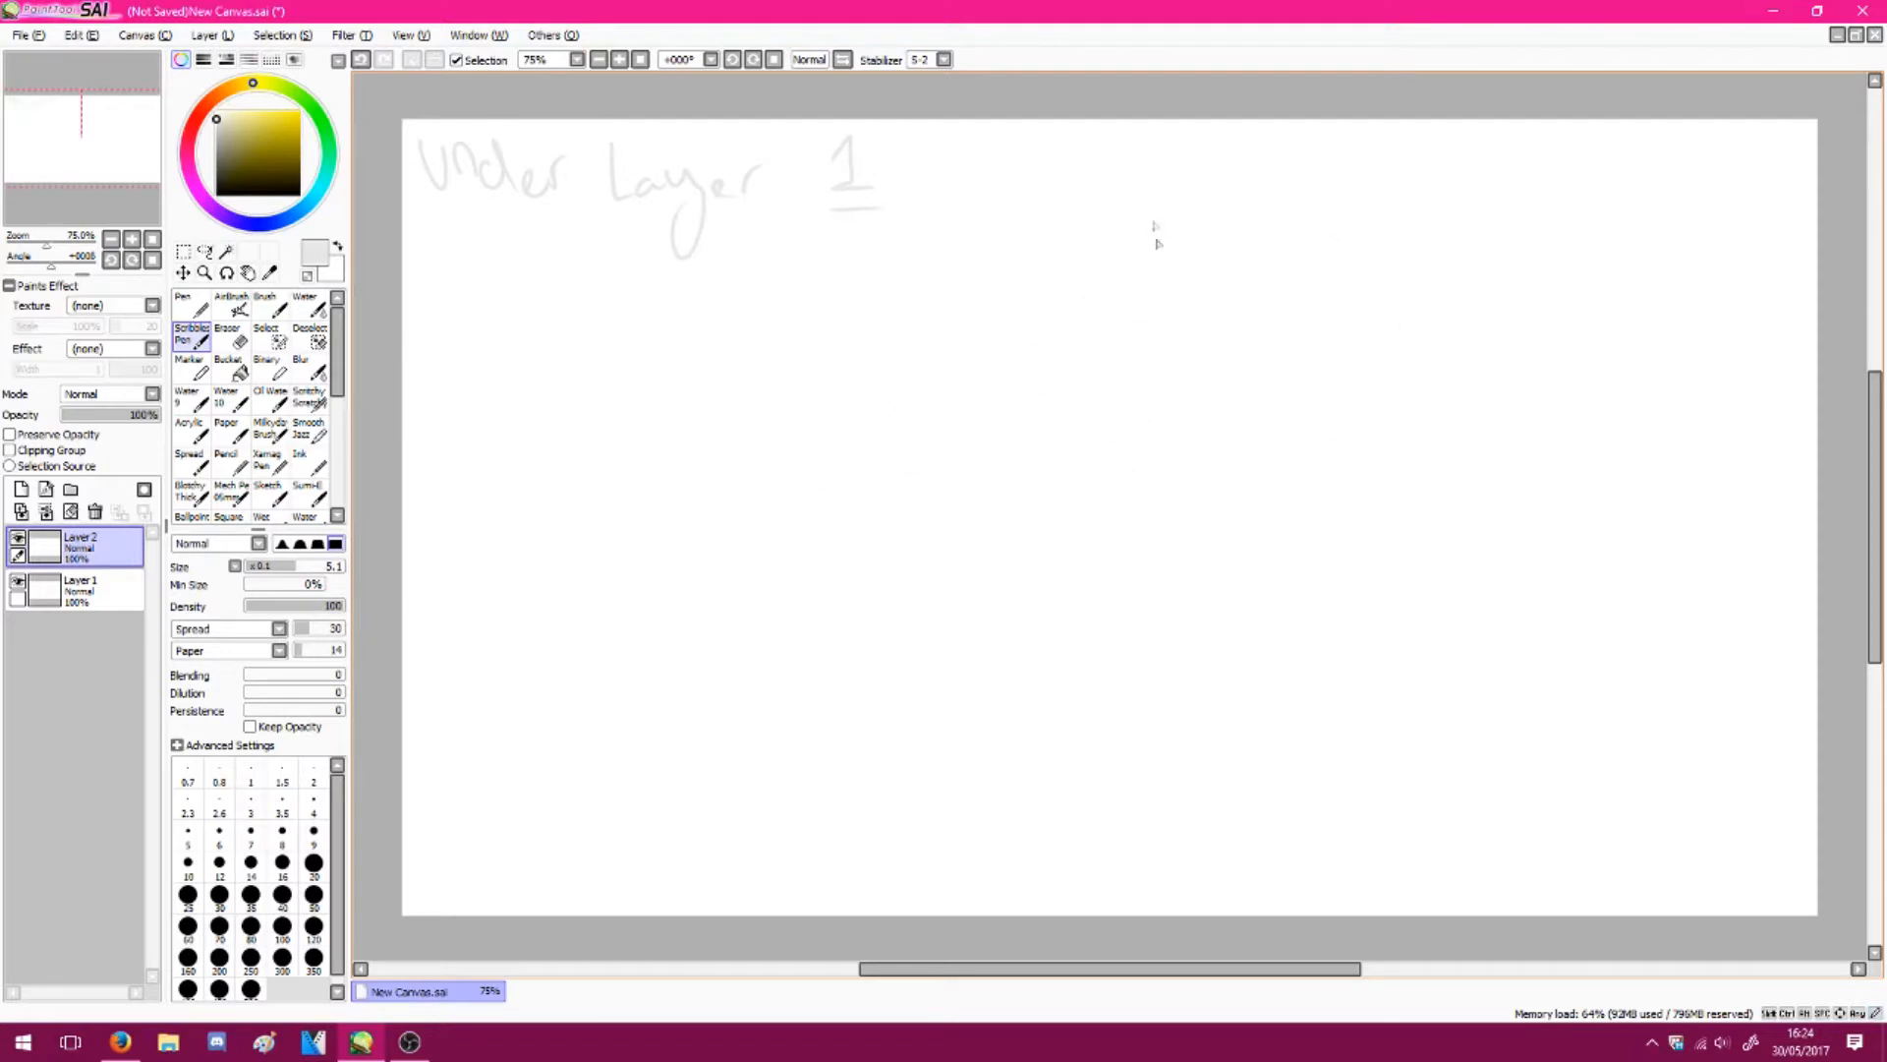
Sketch a light grey construction figure with a head circle, face guidelines, ear, spine, torso and shoulder circles
mouse_move(1192, 371)
mouse_down()
mouse_move(1088, 408)
mouse_move(1137, 316)
mouse_move(1211, 393)
mouse_up()
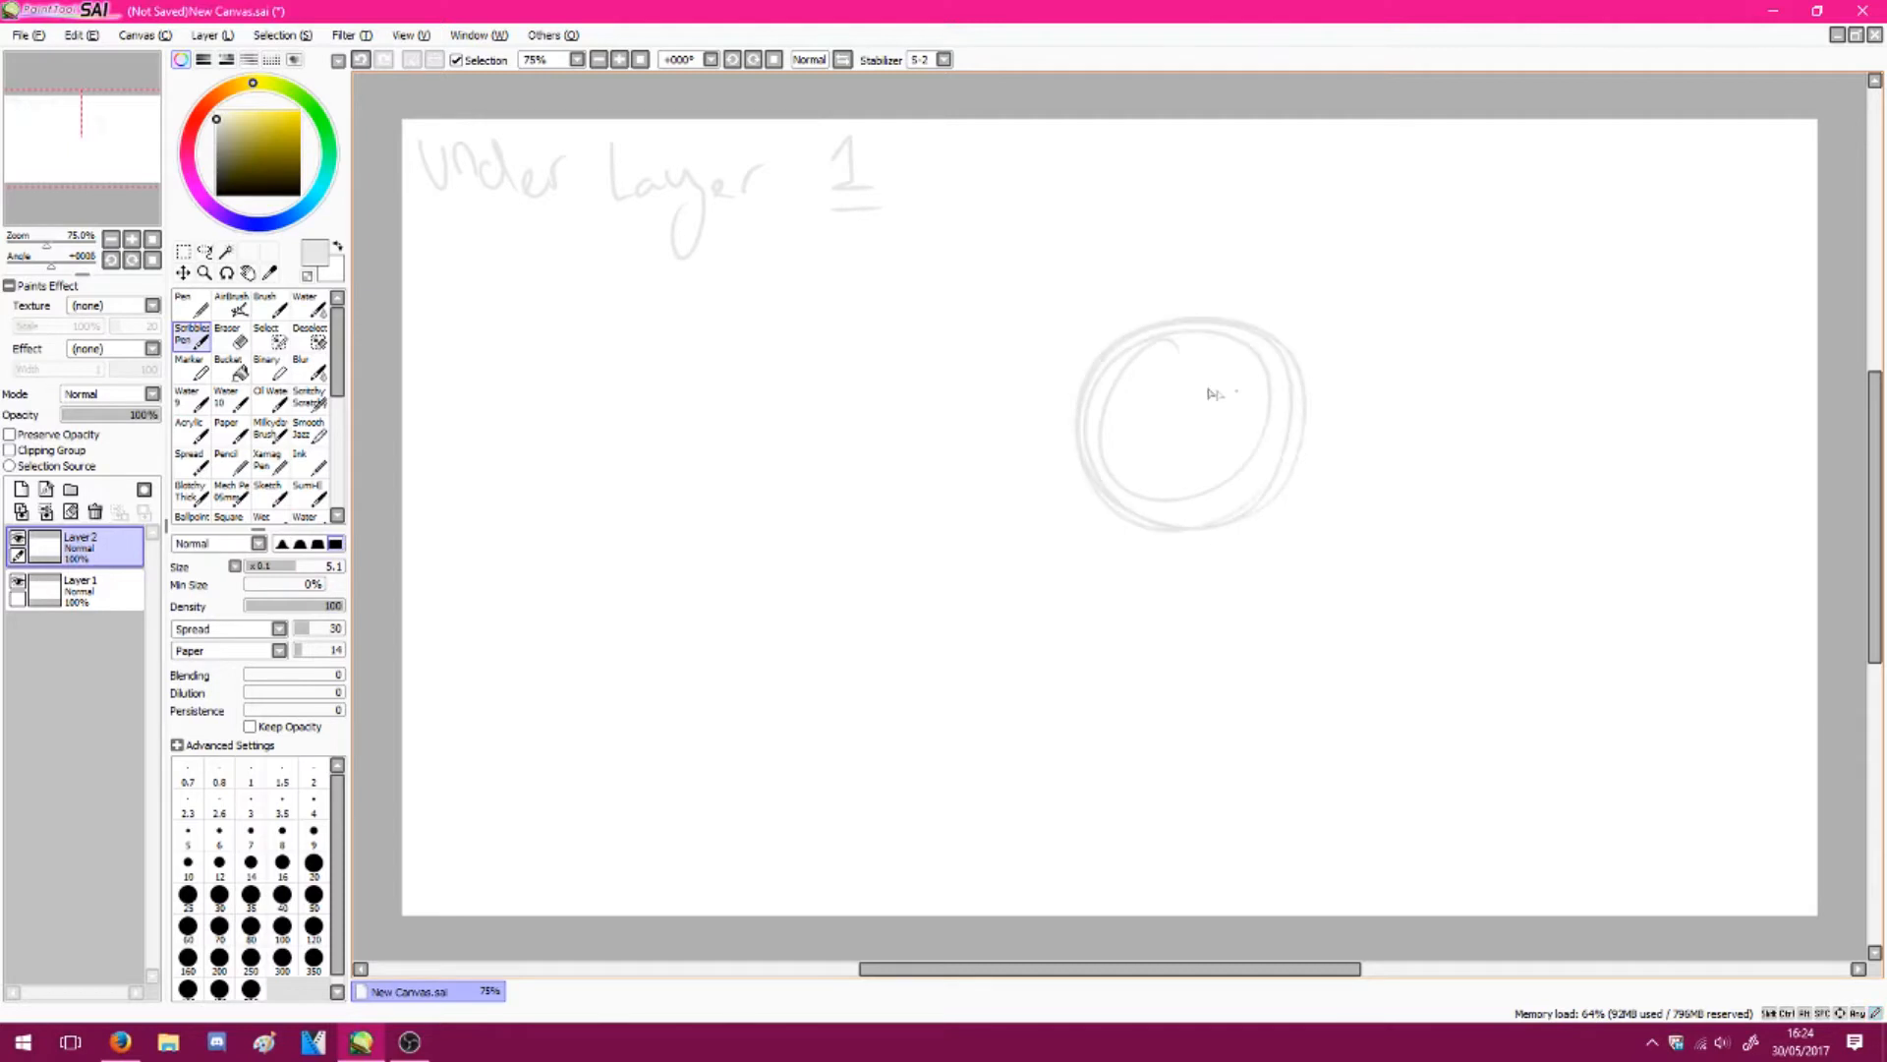
key(ctrl+z)
mouse_move(1017, 359)
mouse_down()
mouse_move(1104, 354)
mouse_move(905, 535)
mouse_move(1030, 360)
mouse_move(927, 535)
mouse_move(1011, 885)
mouse_move(943, 679)
mouse_move(1101, 849)
mouse_move(1242, 687)
mouse_move(885, 747)
mouse_move(1298, 909)
mouse_up()
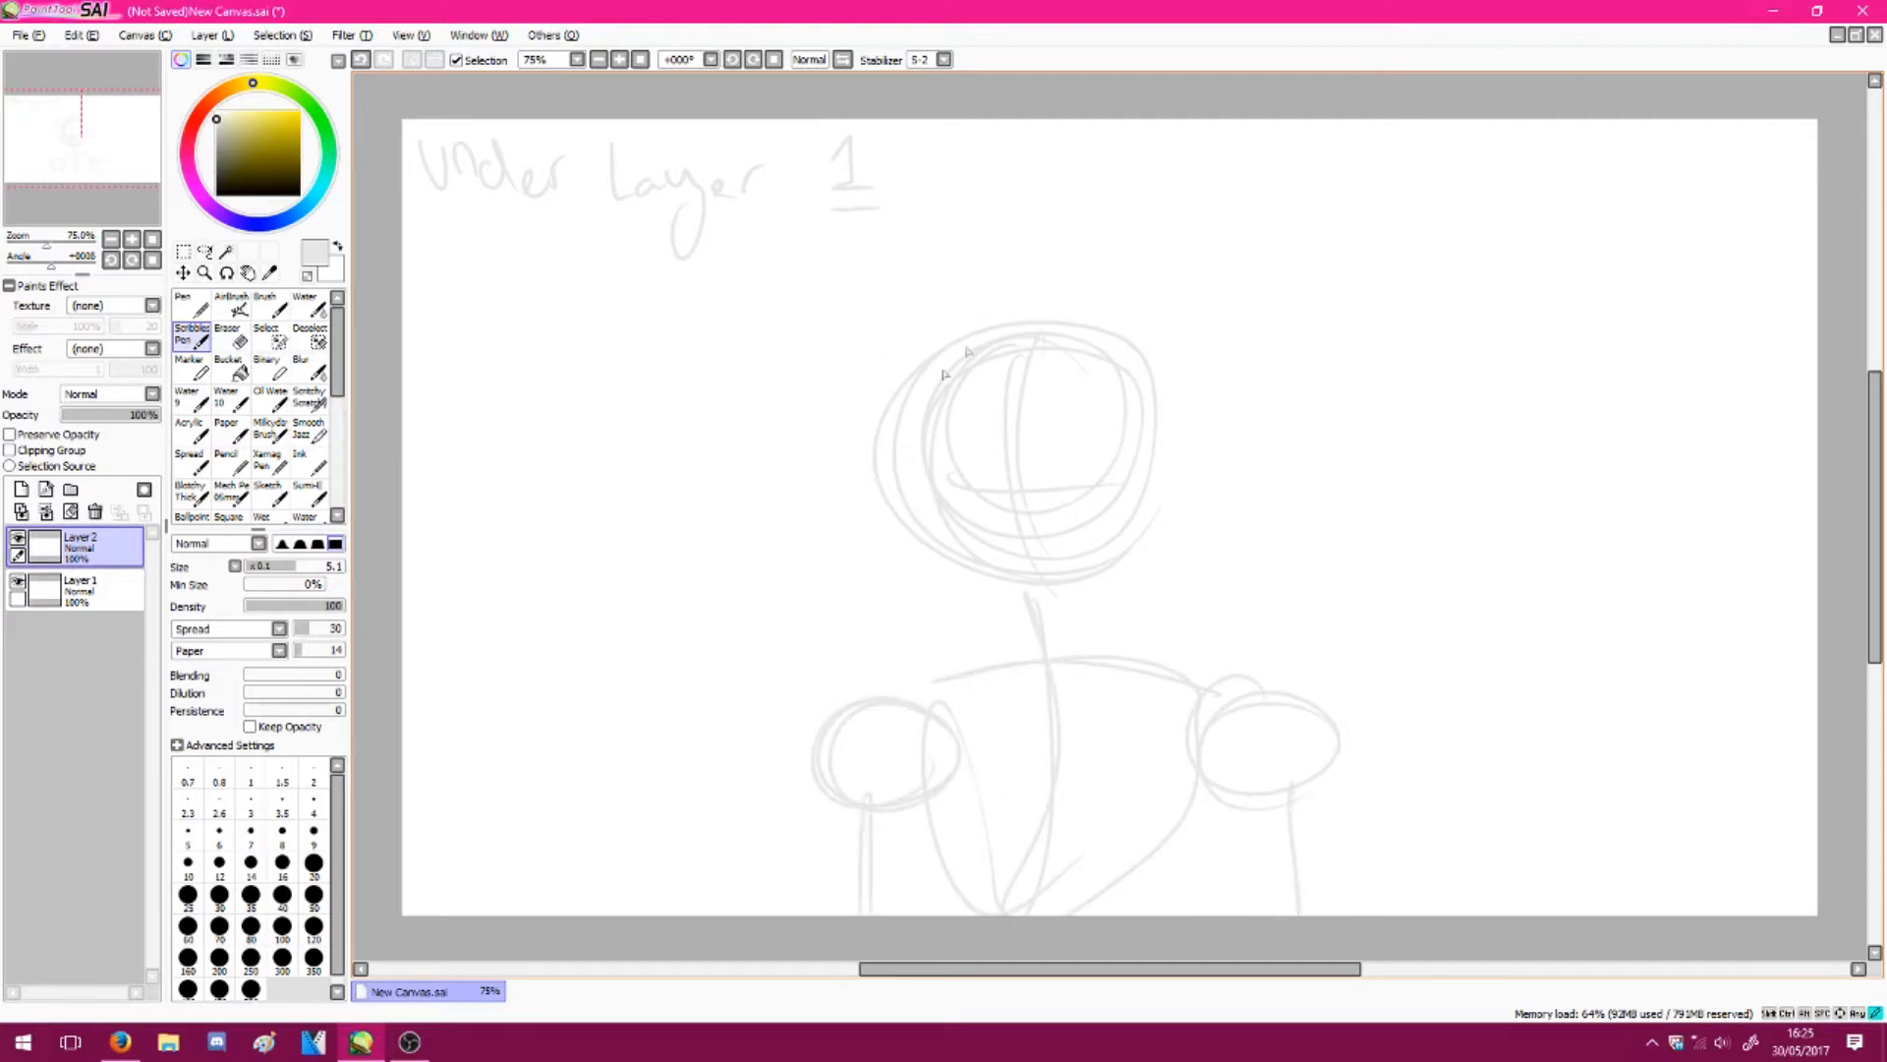
mouse_move(943, 374)
mouse_down()
mouse_move(1105, 338)
mouse_move(1171, 453)
mouse_up()
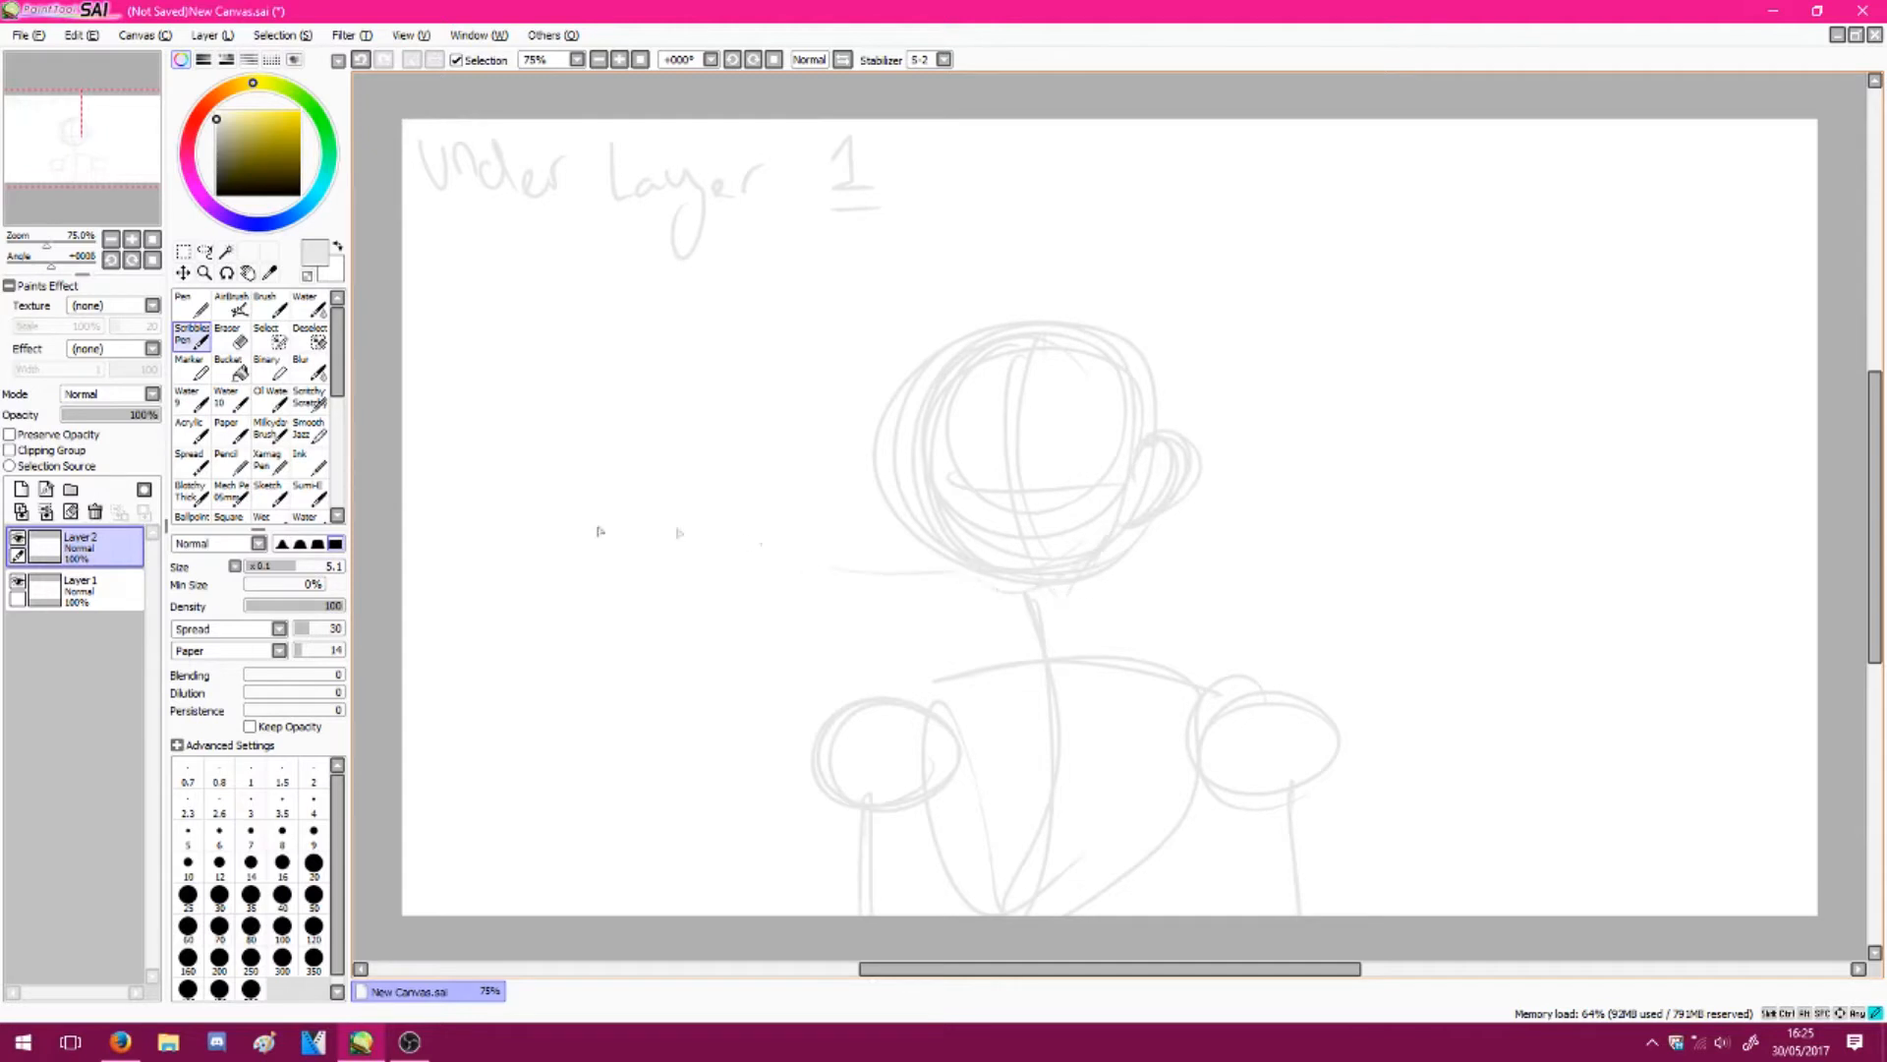
Handwrite "Under Layer 2" in darker grey on another new layer and set the brush size to 6
click(18, 490)
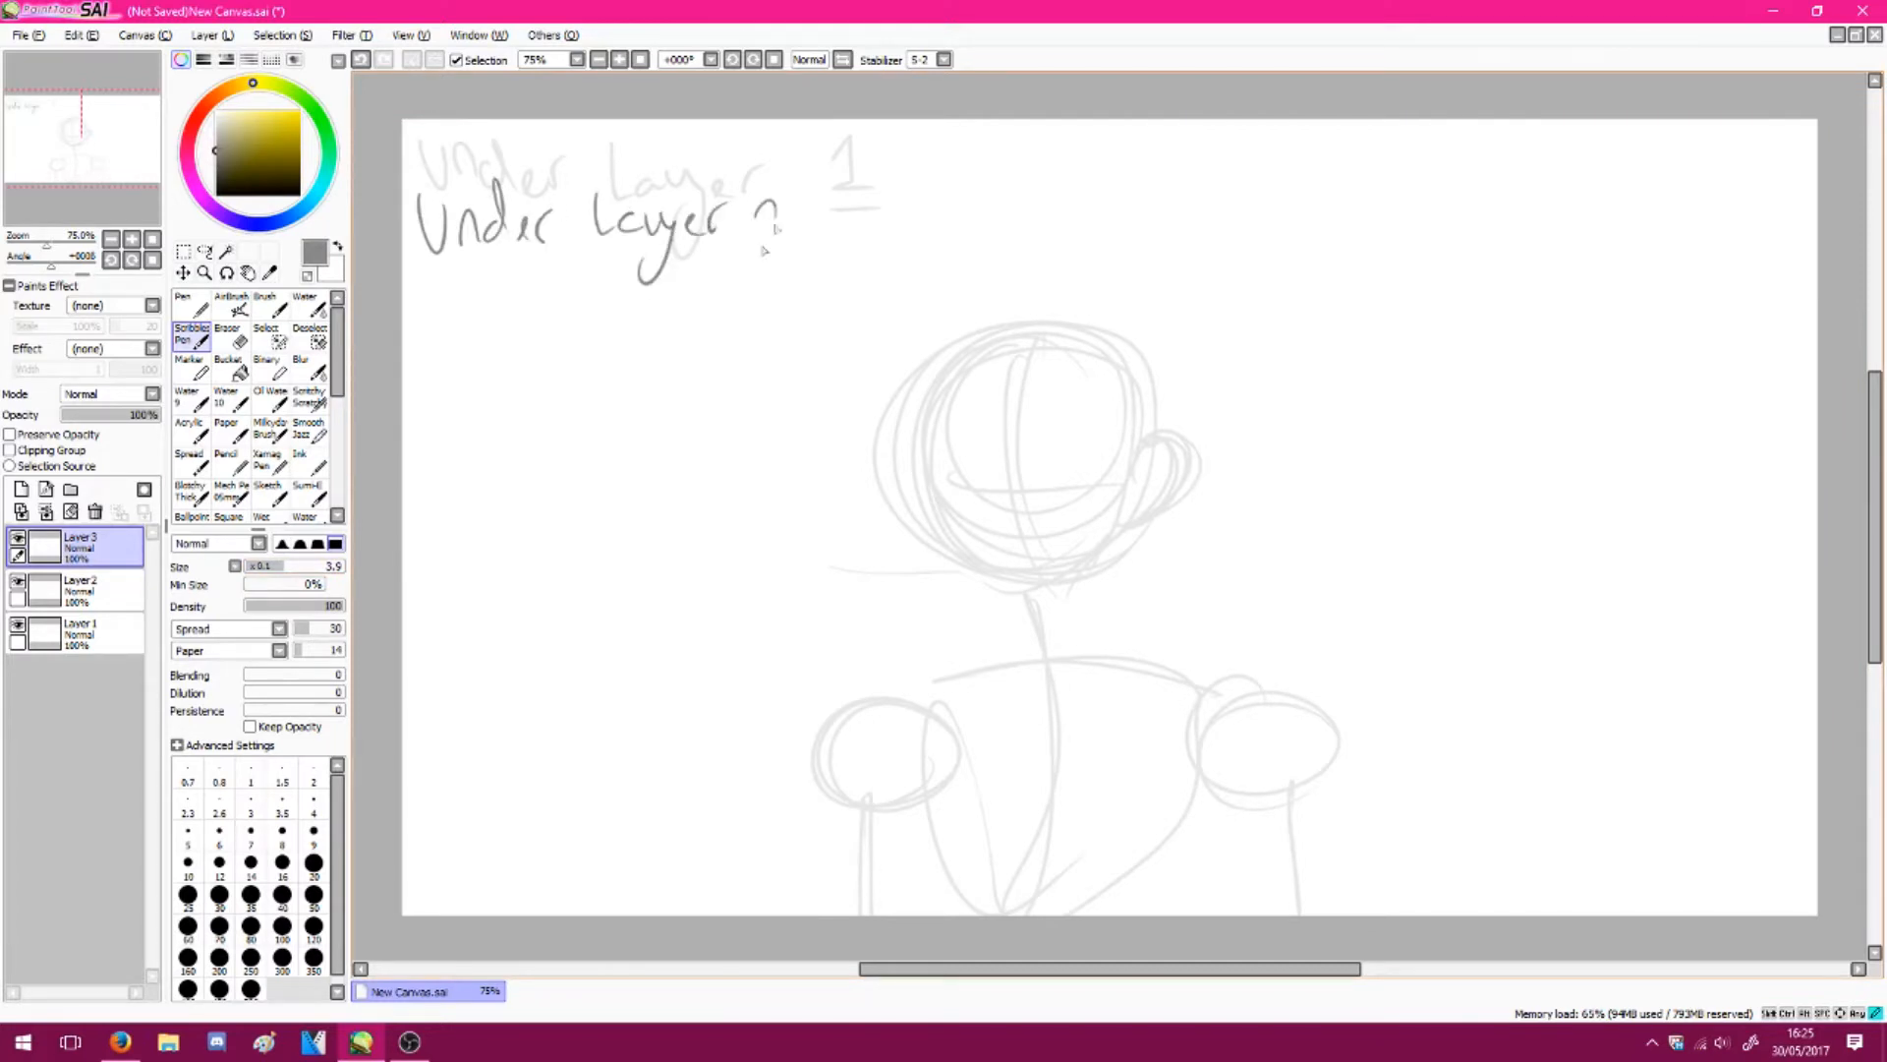
click(619, 59)
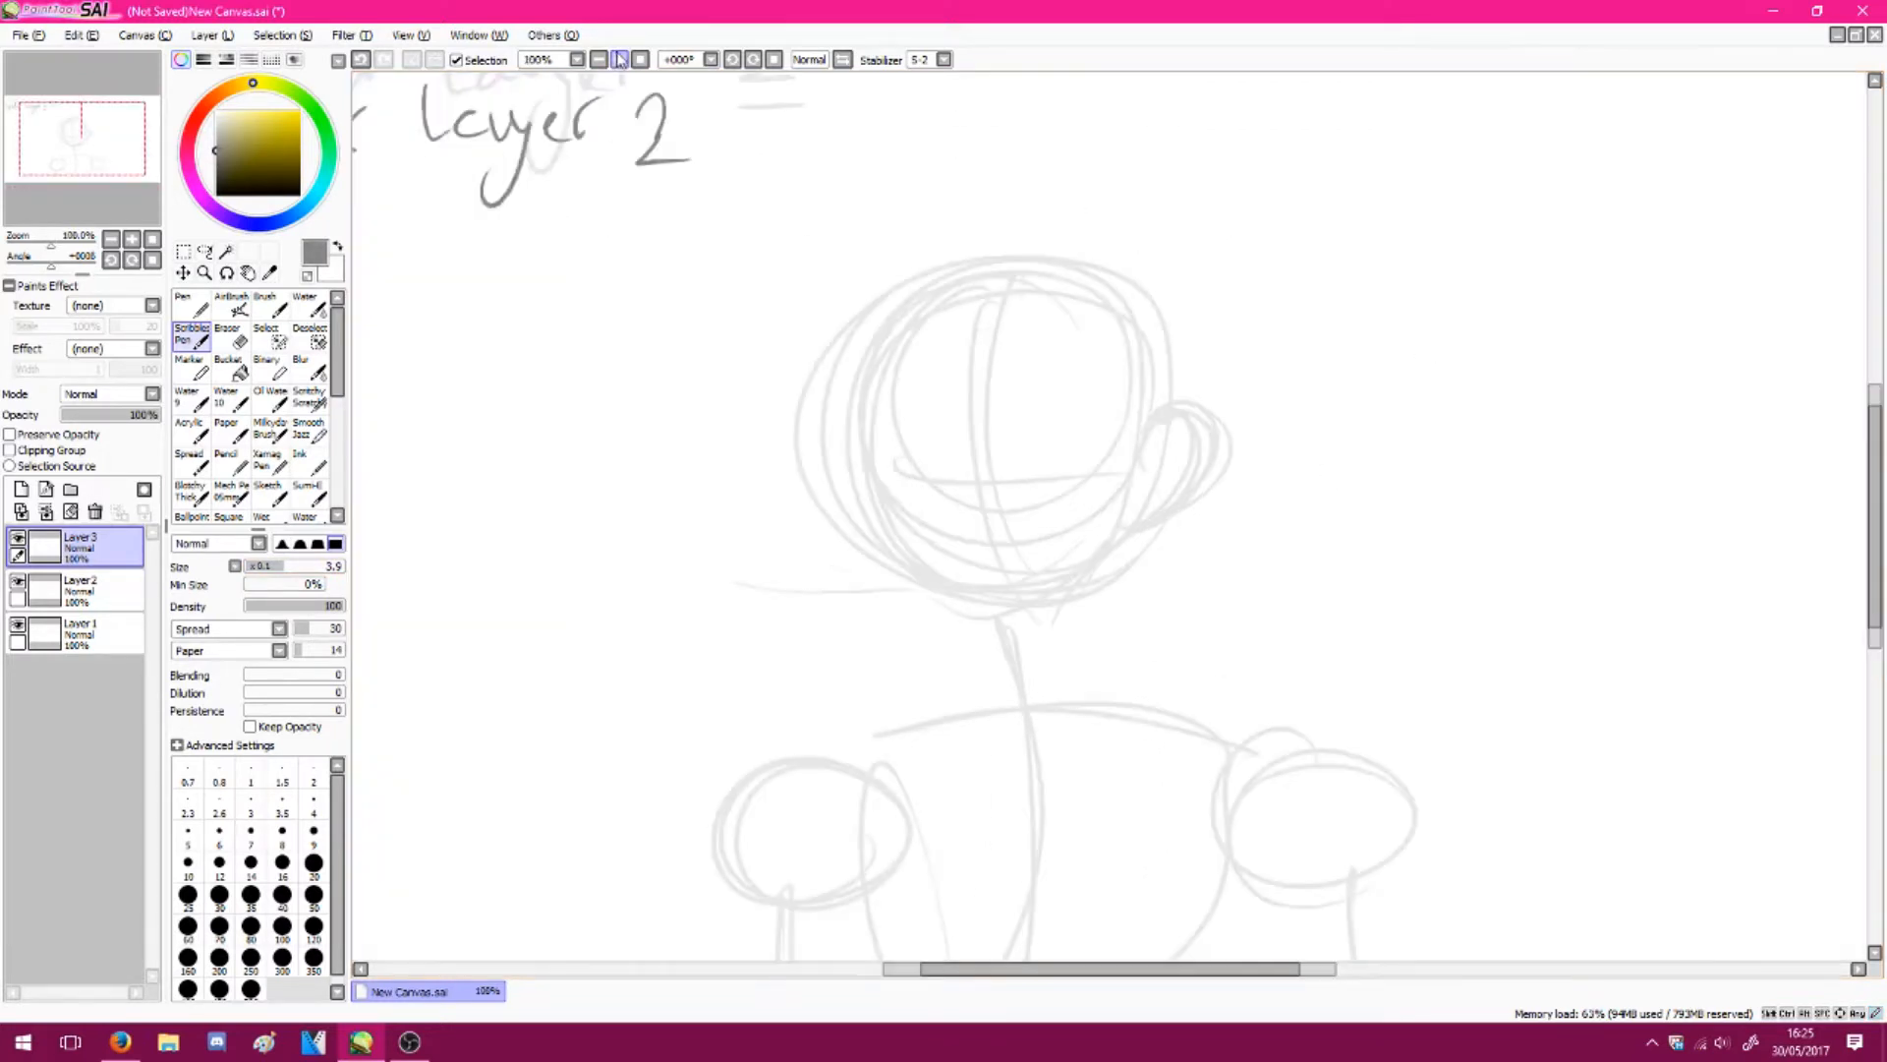
click(619, 59)
click(219, 836)
Outline the face, jaw and ear over the head construction, and add a vertical centre line and a mouth line
click(619, 59)
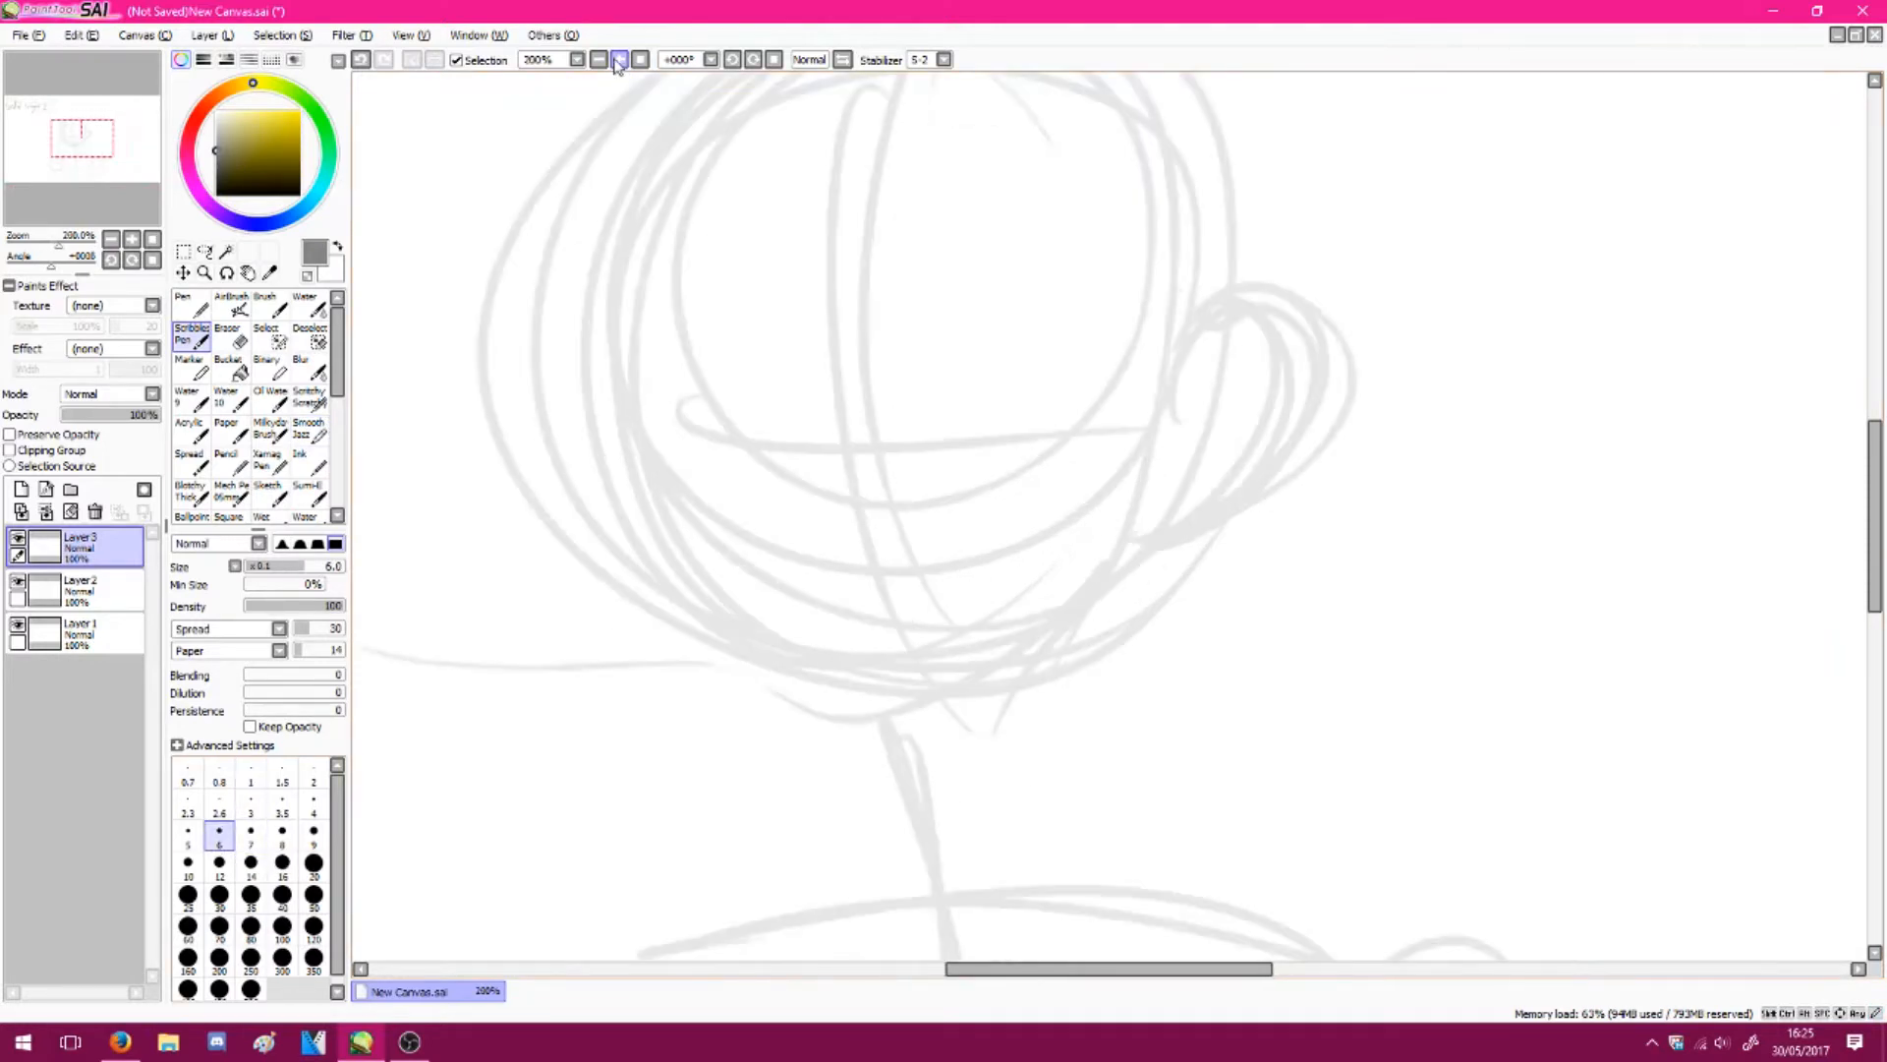
scroll(1243, 235, up, 2)
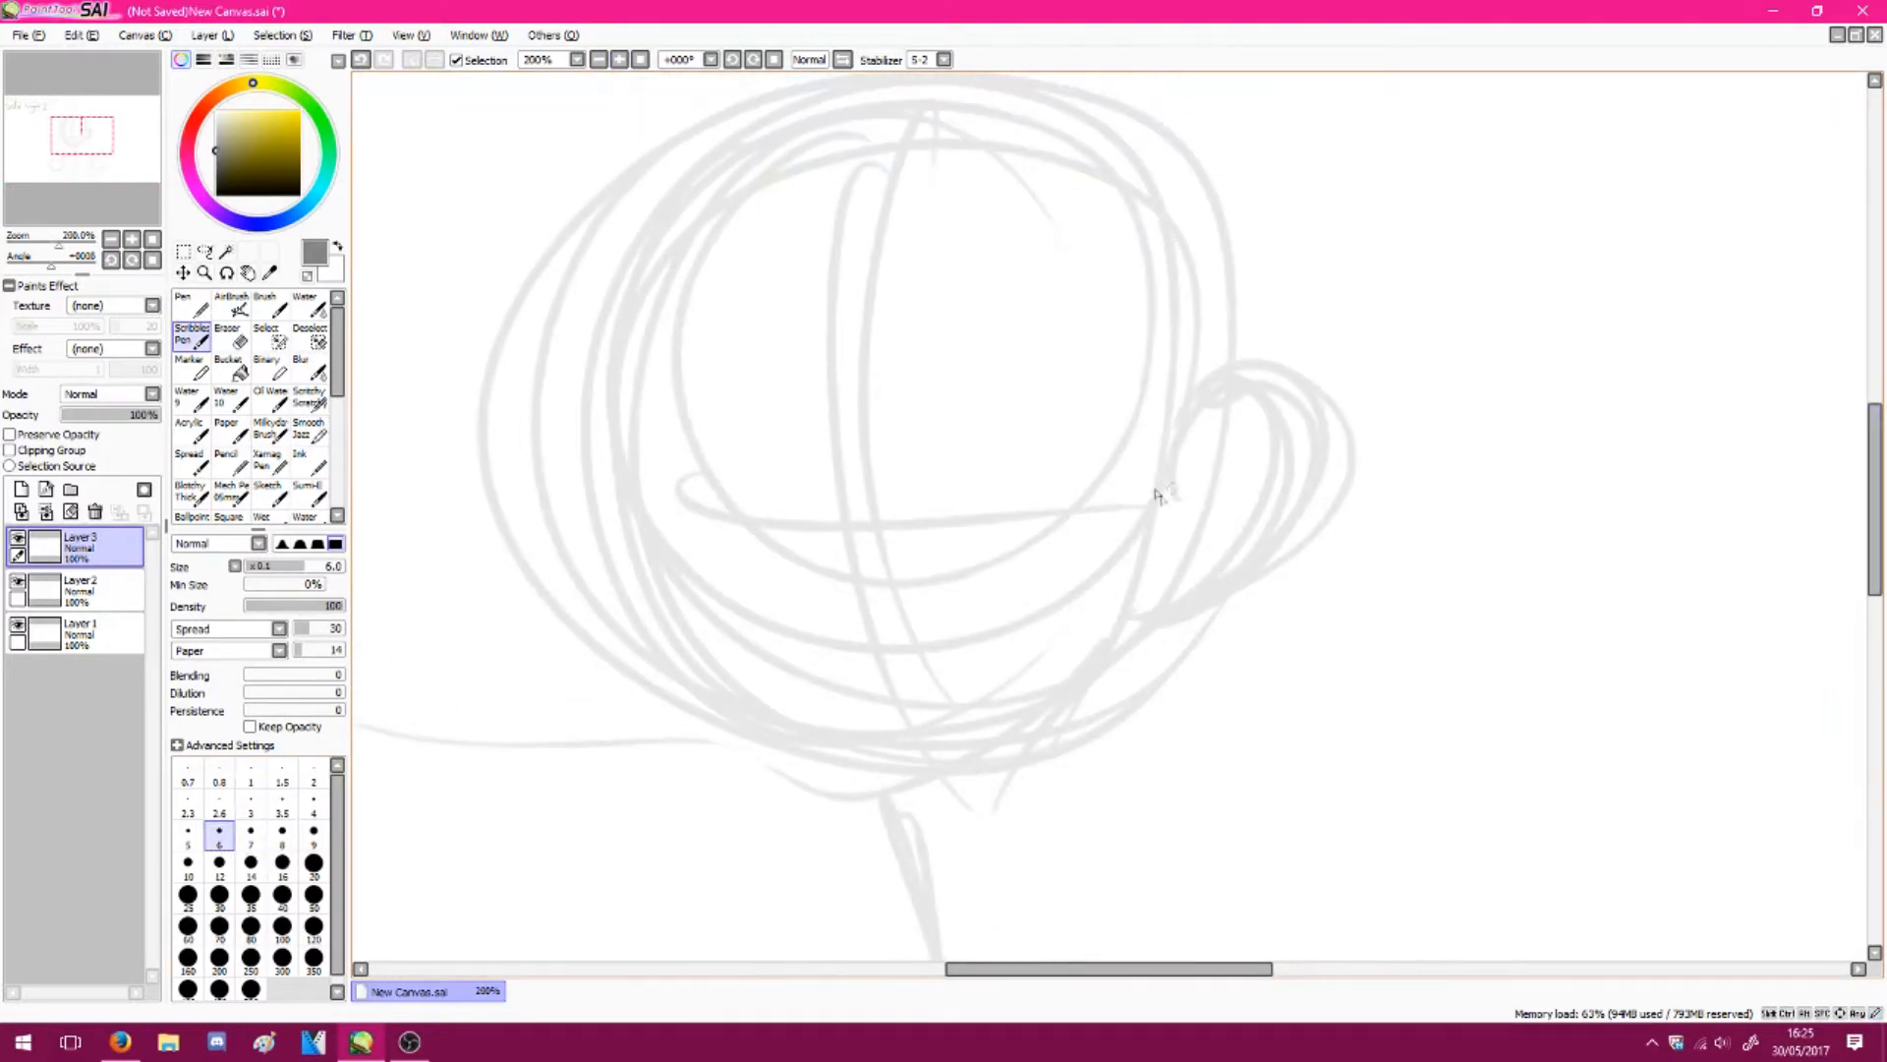
mouse_move(1177, 430)
mouse_down()
mouse_move(1188, 518)
mouse_move(1004, 752)
mouse_move(948, 780)
mouse_move(845, 762)
mouse_up()
mouse_move(973, 767)
mouse_down()
mouse_move(719, 752)
mouse_move(678, 221)
mouse_up()
mouse_move(700, 157)
mouse_down()
mouse_move(725, 750)
mouse_move(703, 182)
mouse_up()
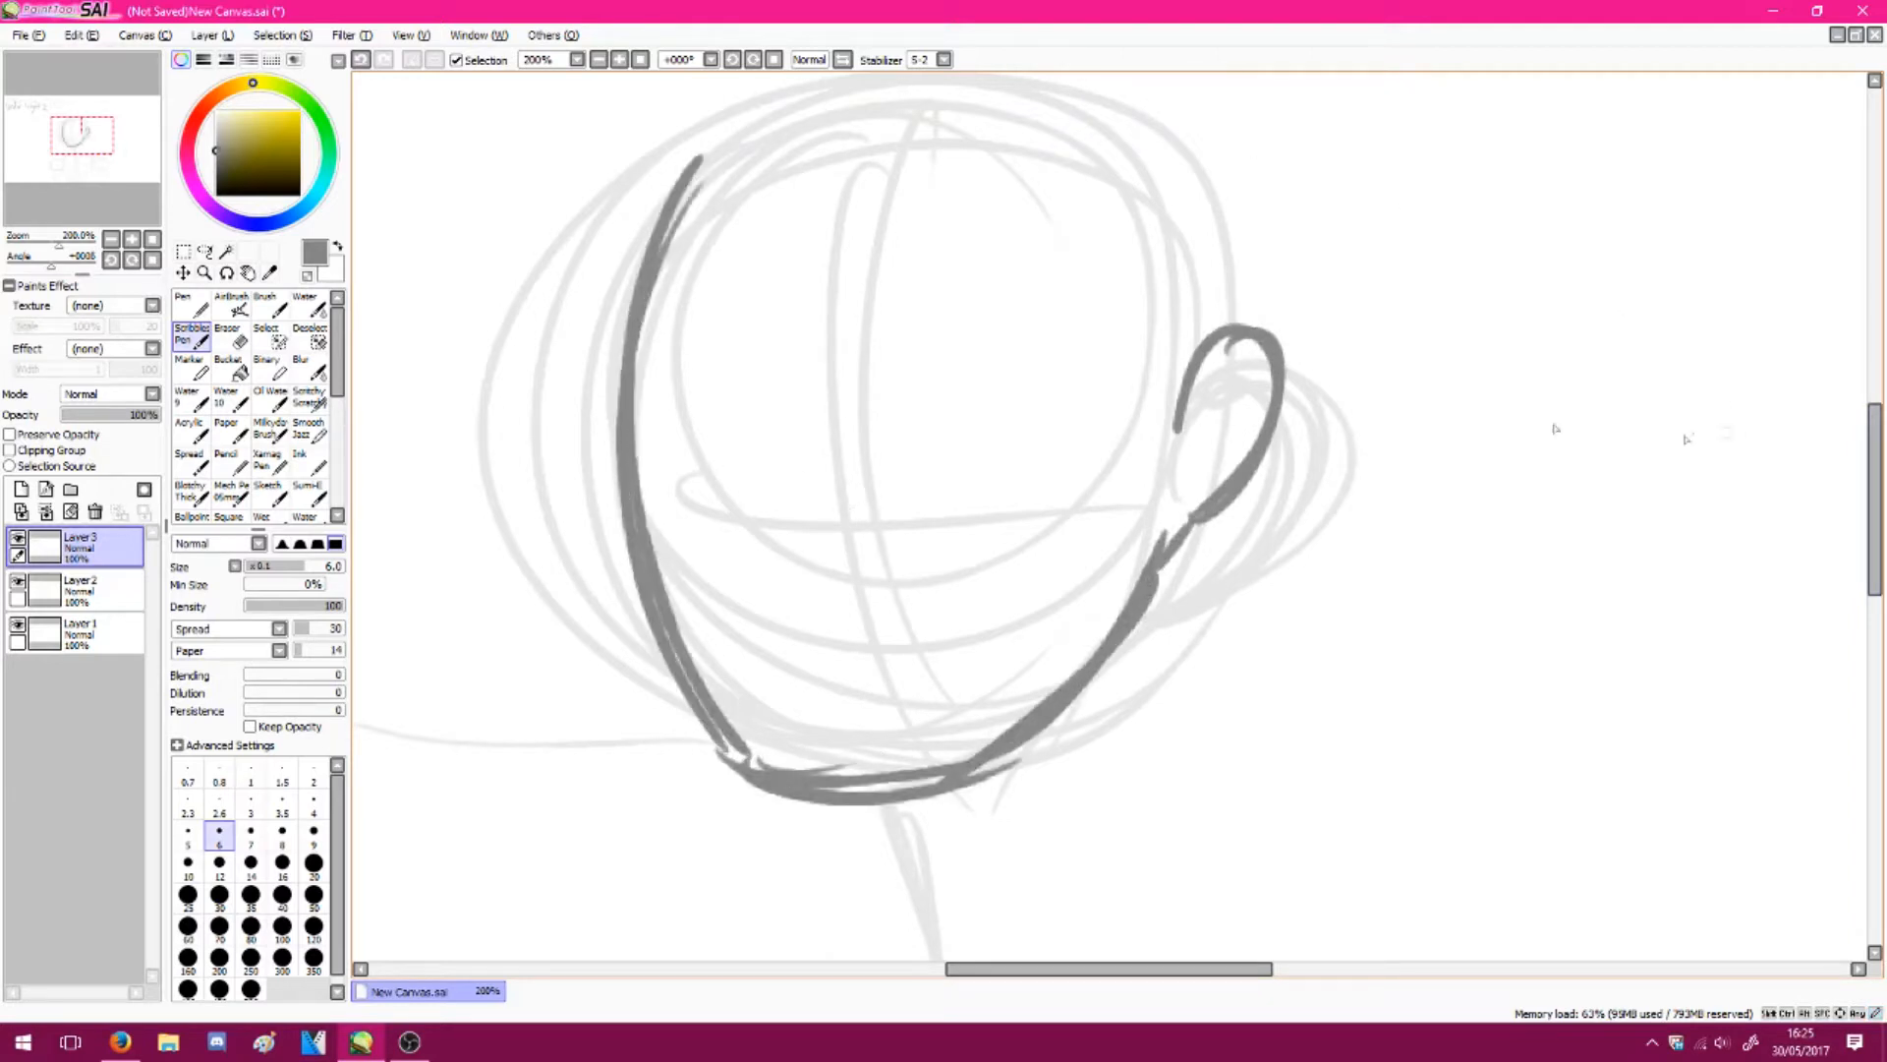
drag(870, 112, 882, 756)
drag(724, 475, 1027, 468)
scroll(1833, 580, up, 4)
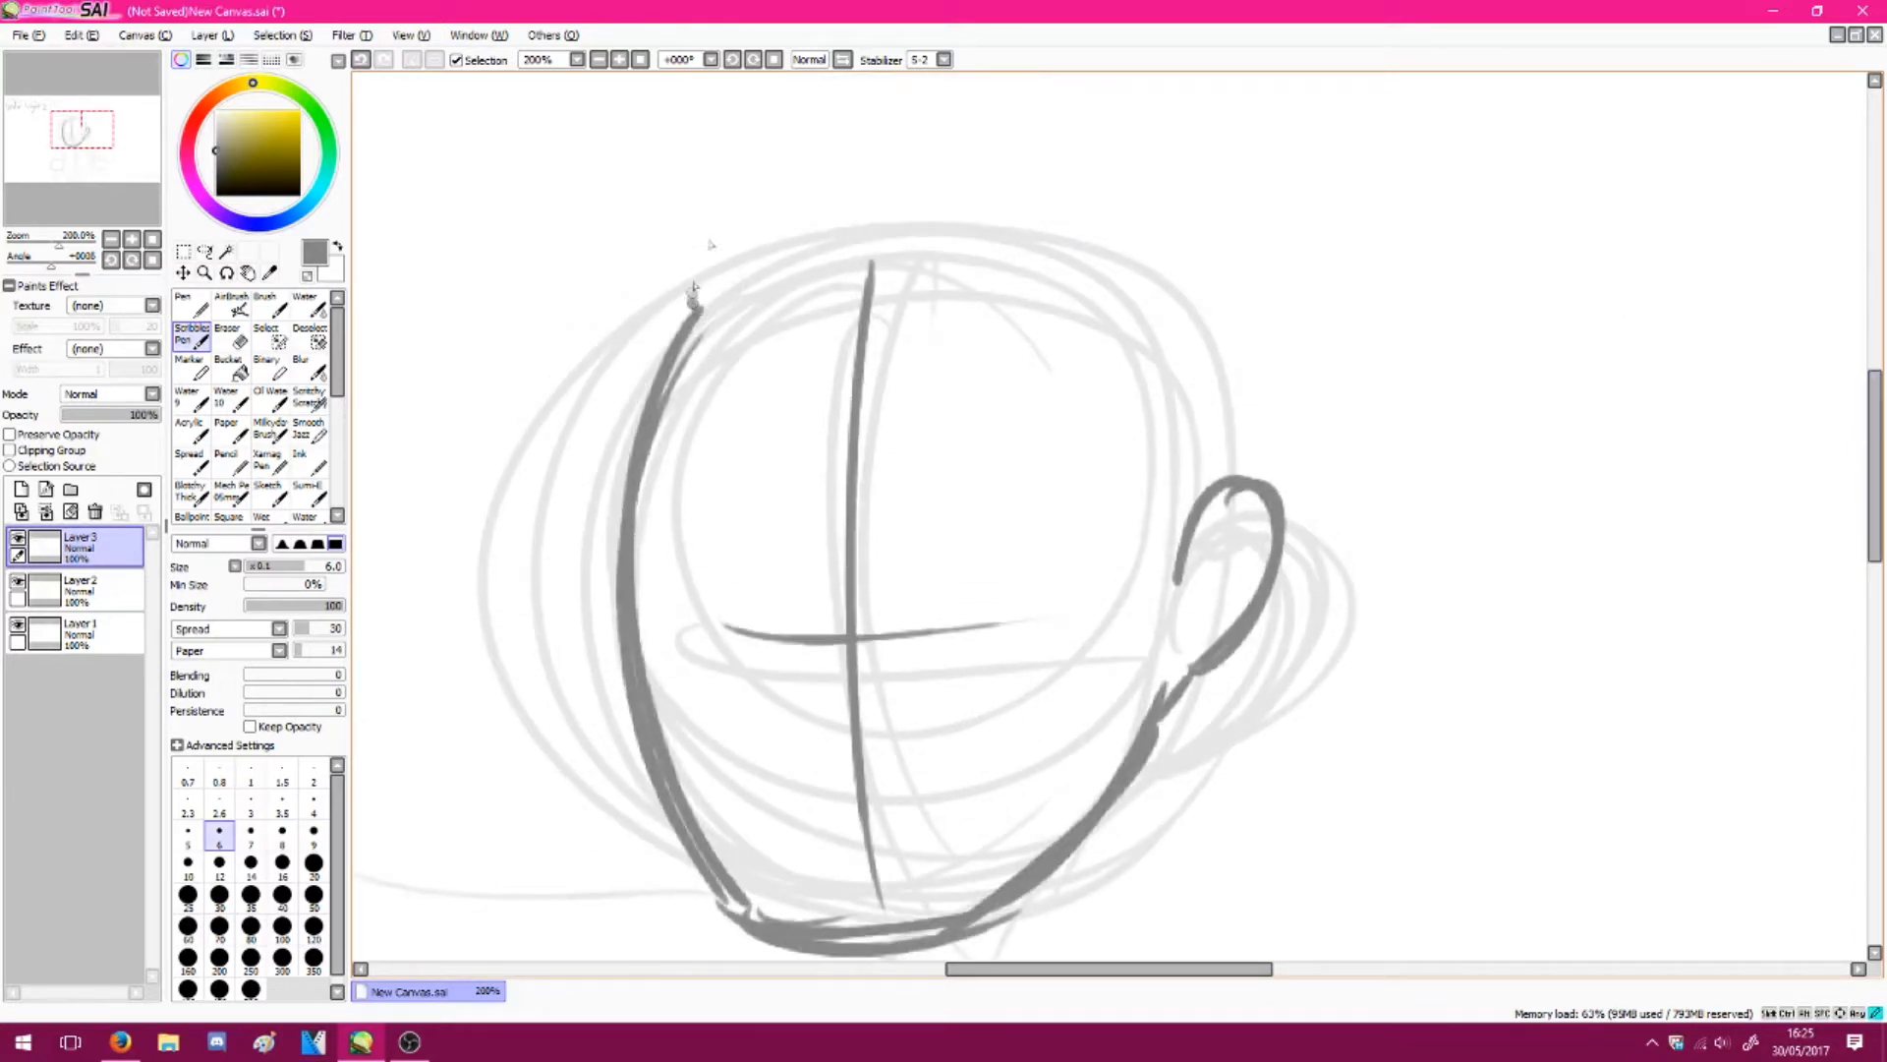
drag(694, 300, 999, 197)
key(ctrl+z)
key(ctrl+z)
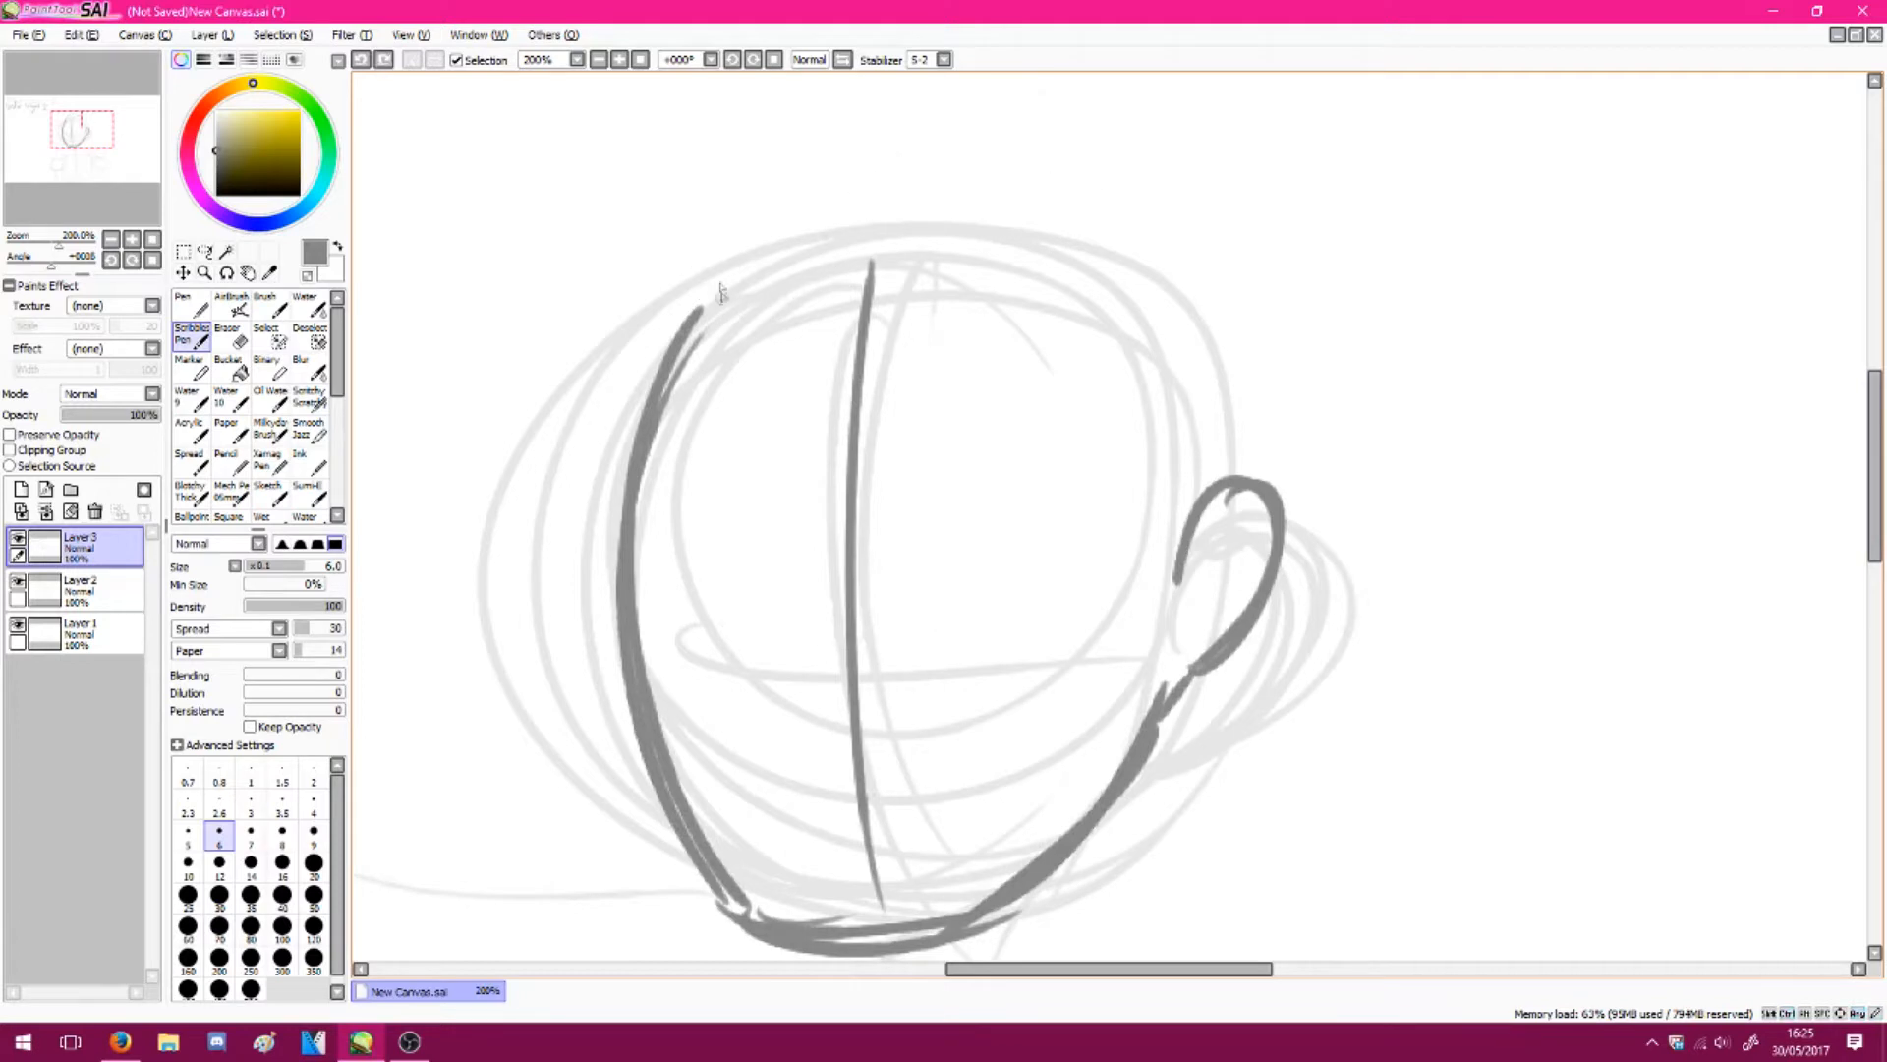
key(ctrl+y)
Sketch the swept fringe across the forehead, the sideburn and the inner edge of the lock below the ear
drag(712, 295, 930, 346)
mouse_move(844, 308)
mouse_down()
mouse_move(934, 348)
mouse_move(1140, 505)
mouse_move(1156, 543)
mouse_up()
key(ctrl+z)
drag(893, 327, 1103, 549)
mouse_move(1111, 531)
mouse_down()
mouse_move(1103, 430)
mouse_move(1248, 878)
mouse_up()
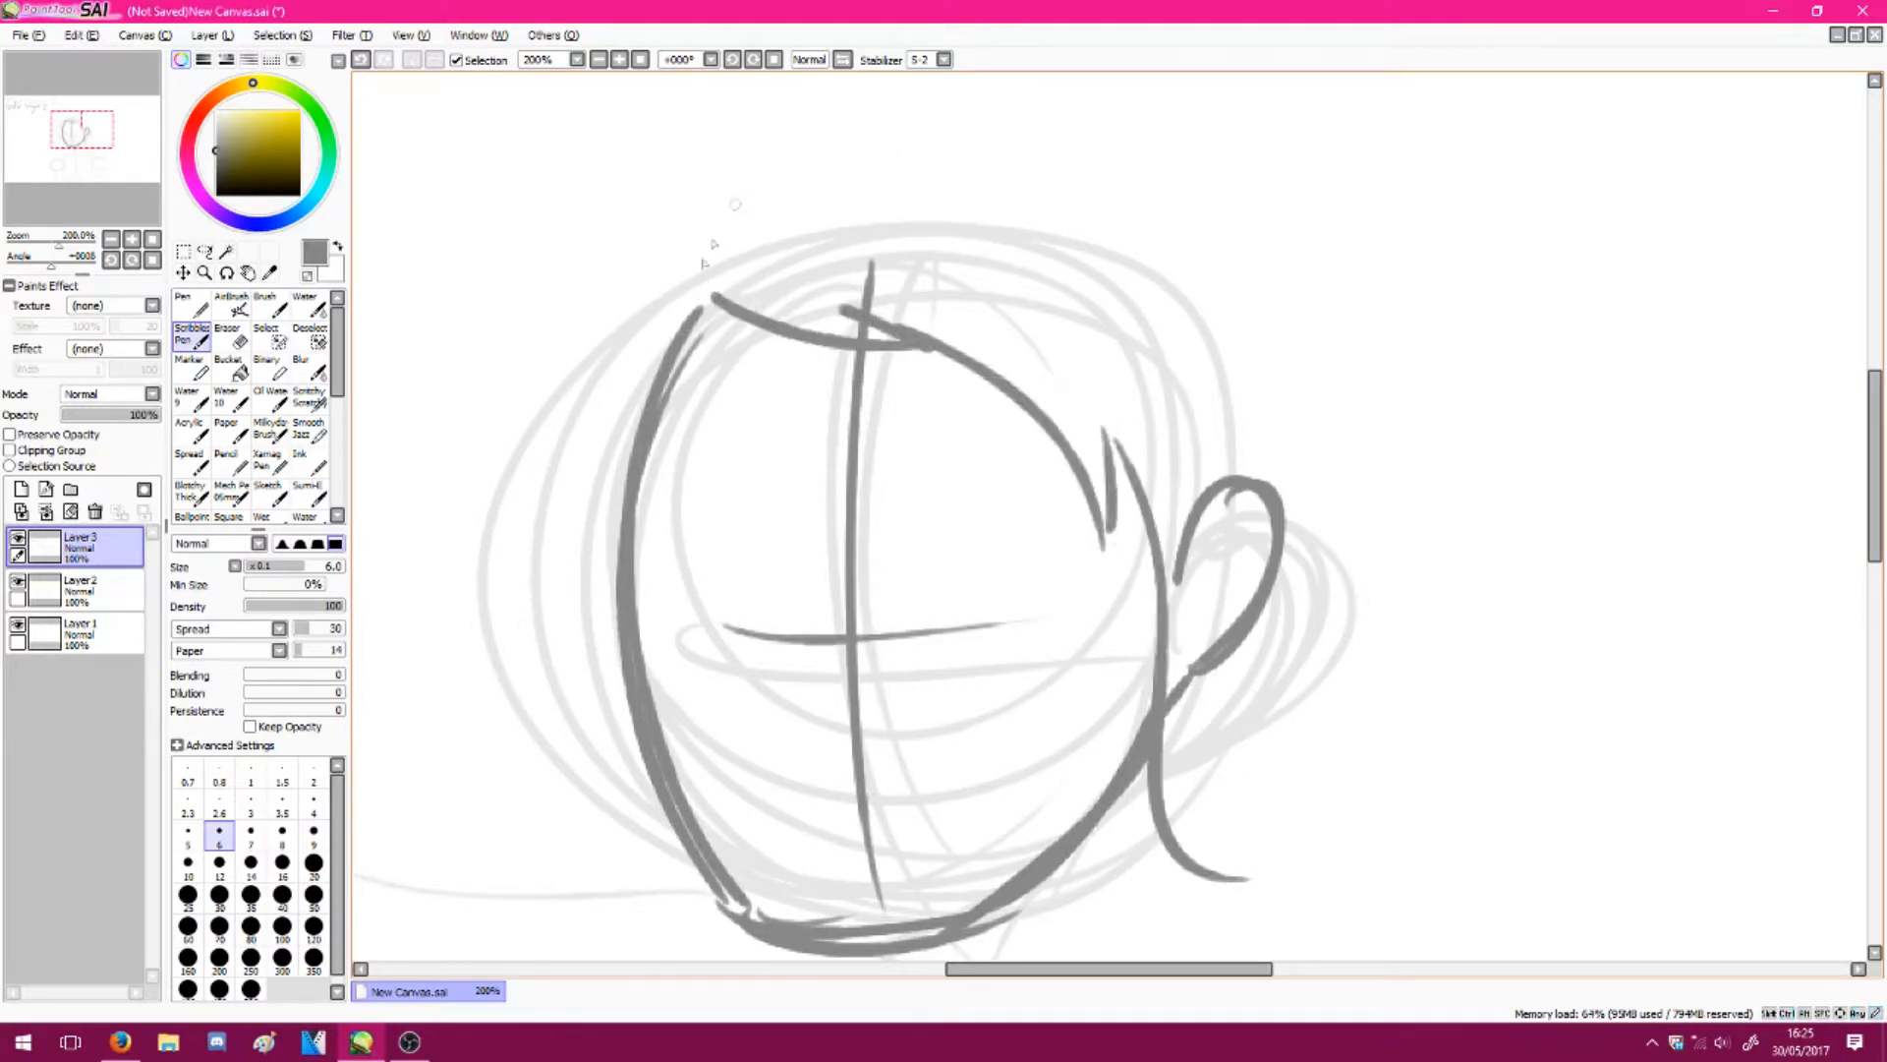
mouse_move(693, 295)
mouse_down()
mouse_move(1055, 166)
mouse_move(809, 125)
mouse_move(1138, 127)
mouse_move(1278, 312)
mouse_up()
key(ctrl+z)
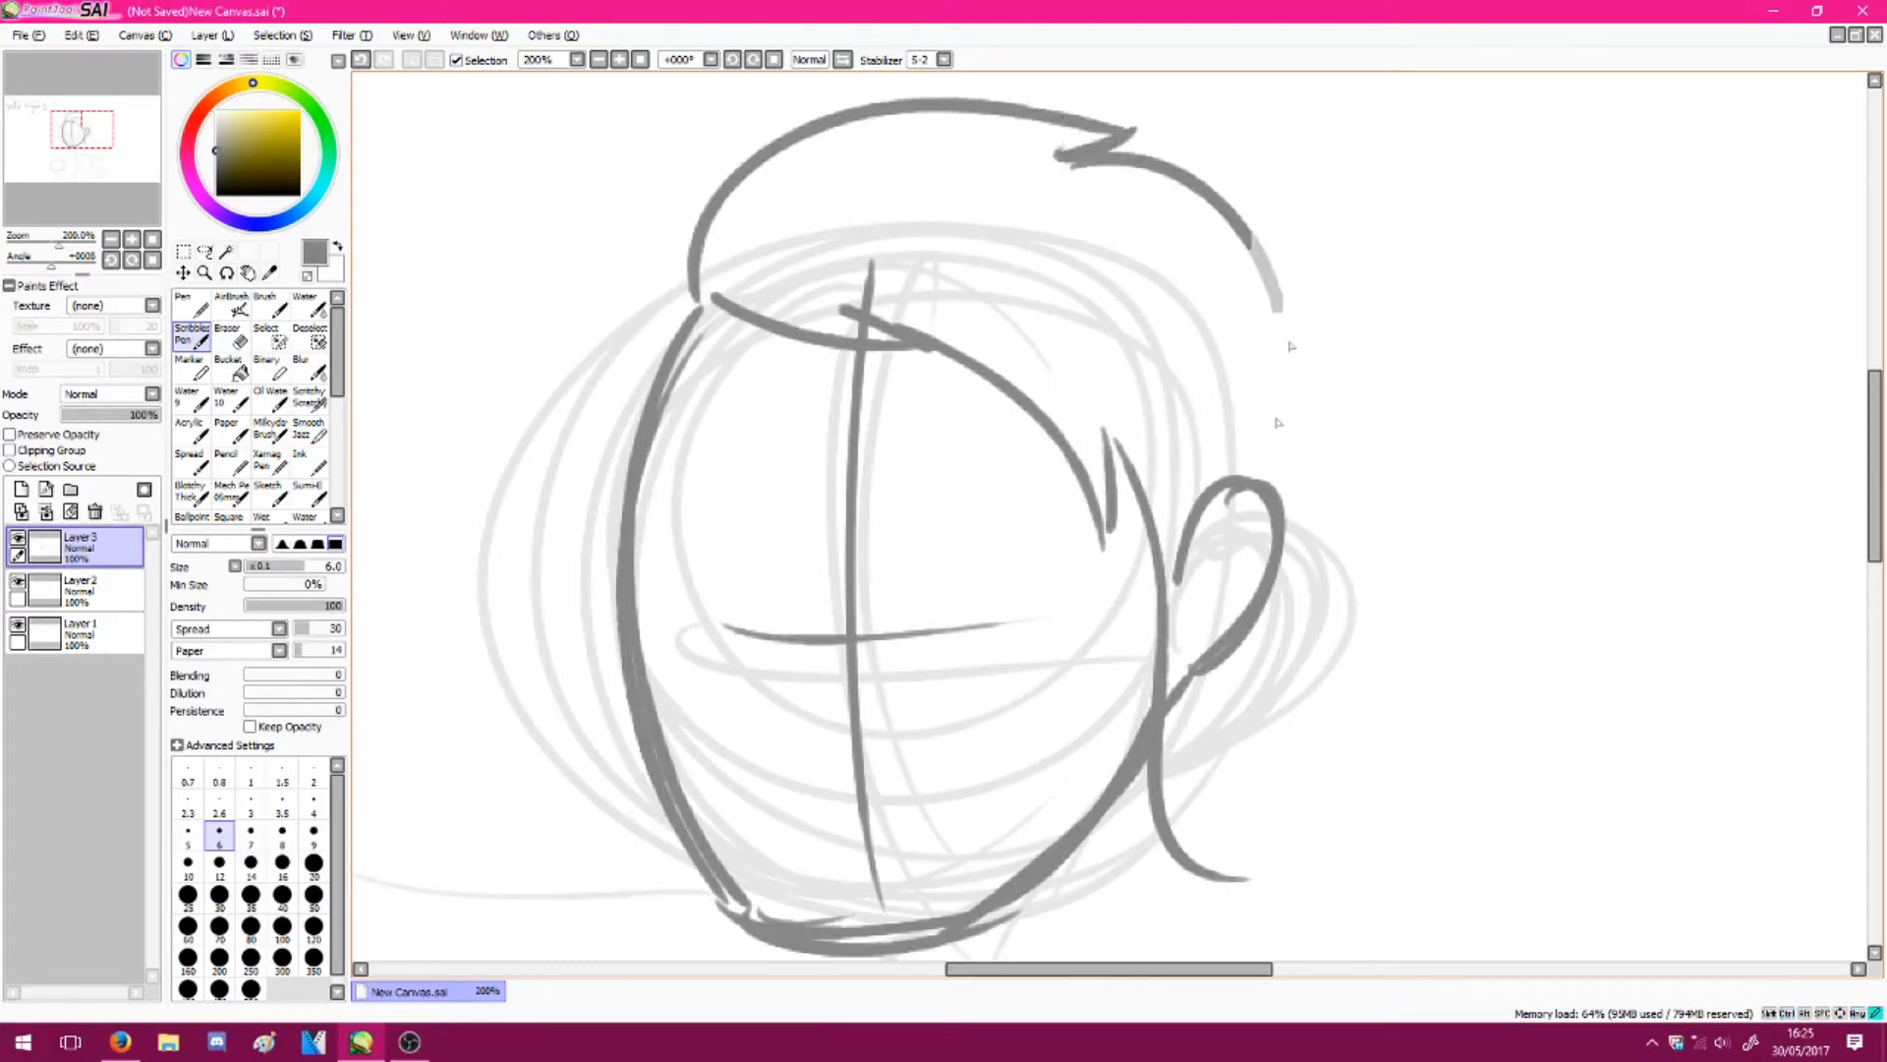
drag(1276, 420, 1296, 482)
key(ctrl+z)
mouse_move(1094, 157)
mouse_down()
mouse_move(1270, 382)
mouse_move(1326, 569)
mouse_move(1231, 528)
mouse_up()
mouse_move(1250, 518)
mouse_down()
mouse_move(1243, 865)
mouse_move(1323, 700)
mouse_move(1265, 684)
mouse_up()
key(ctrl+z)
mouse_move(1254, 673)
mouse_down()
mouse_move(1293, 871)
mouse_move(1163, 796)
mouse_up()
drag(1163, 796, 1302, 833)
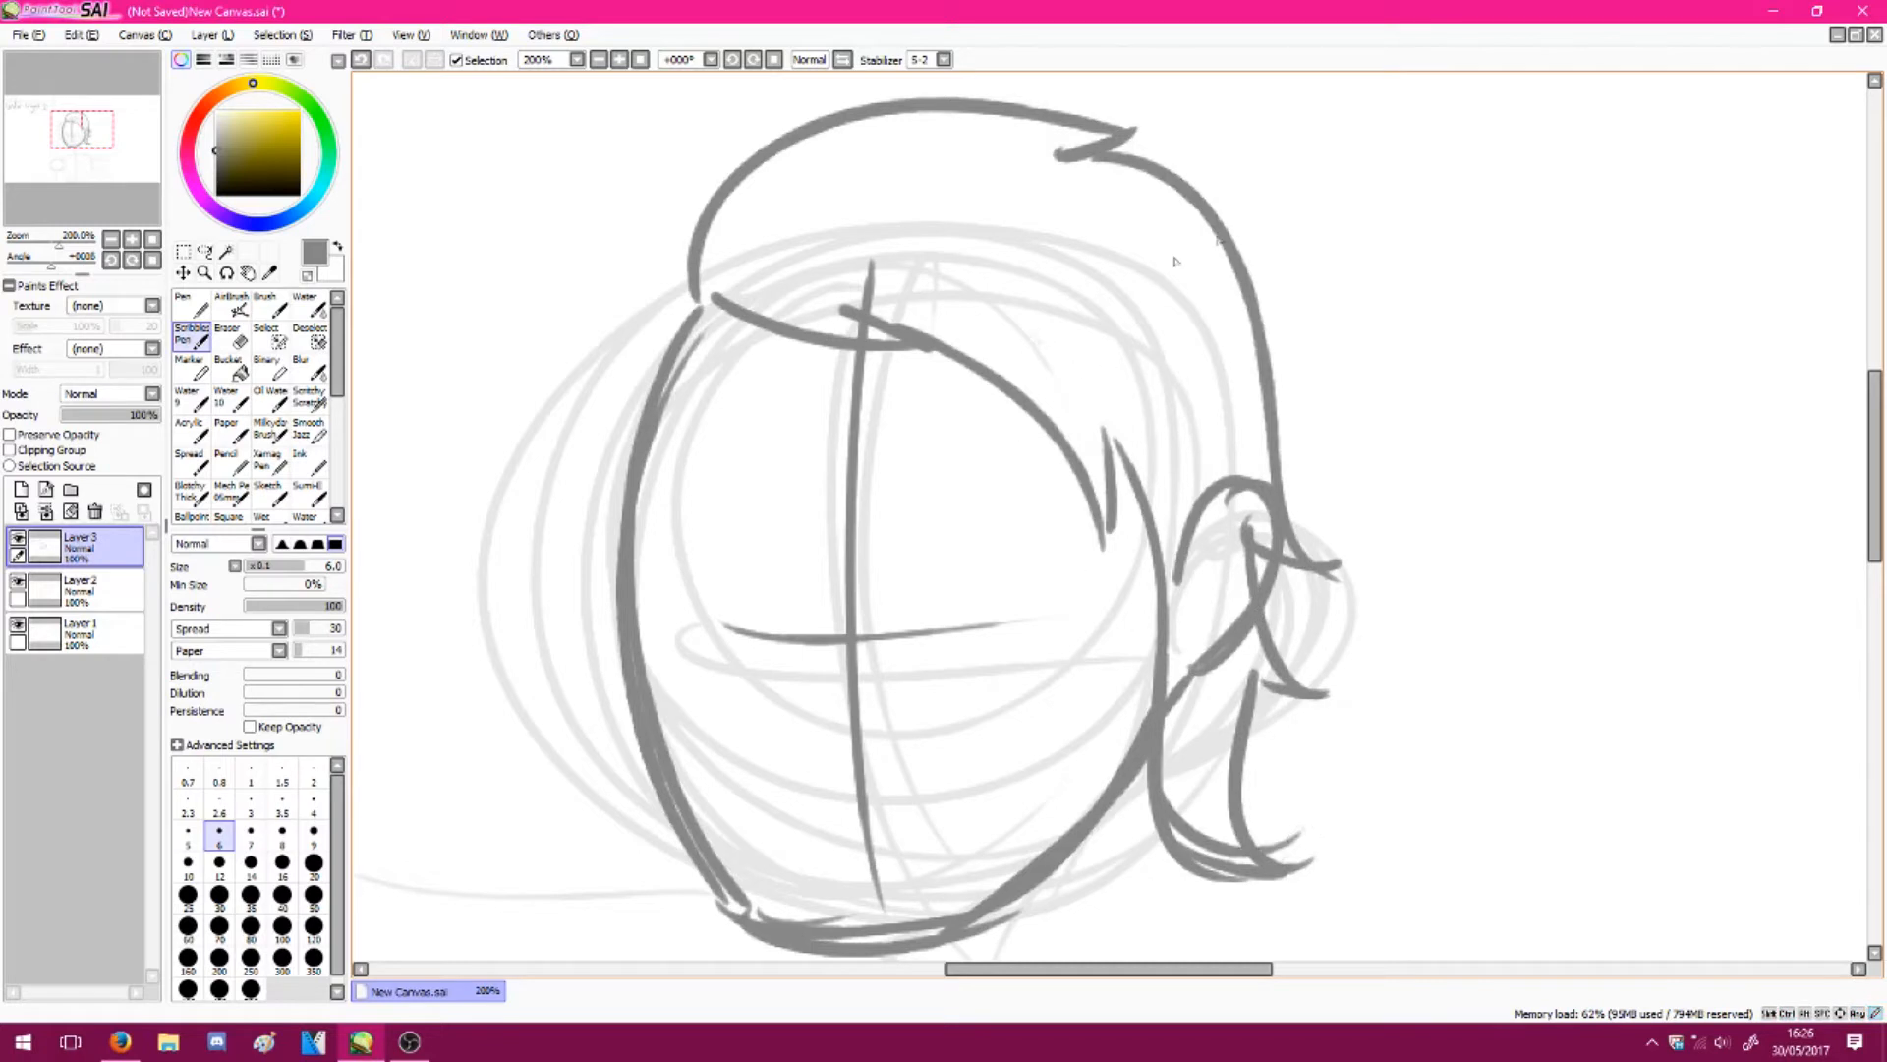
key(ctrl+z)
key(ctrl+z)
key(ctrl+z)
key(ctrl+z)
key(ctrl+z)
key(ctrl+z)
key(ctrl+z)
key(ctrl+z)
Sketch the outer hair contour from the forehead over the crown and down behind the ear to the curled lock
mouse_move(703, 293)
mouse_down()
mouse_move(1004, 138)
mouse_move(1255, 236)
mouse_up()
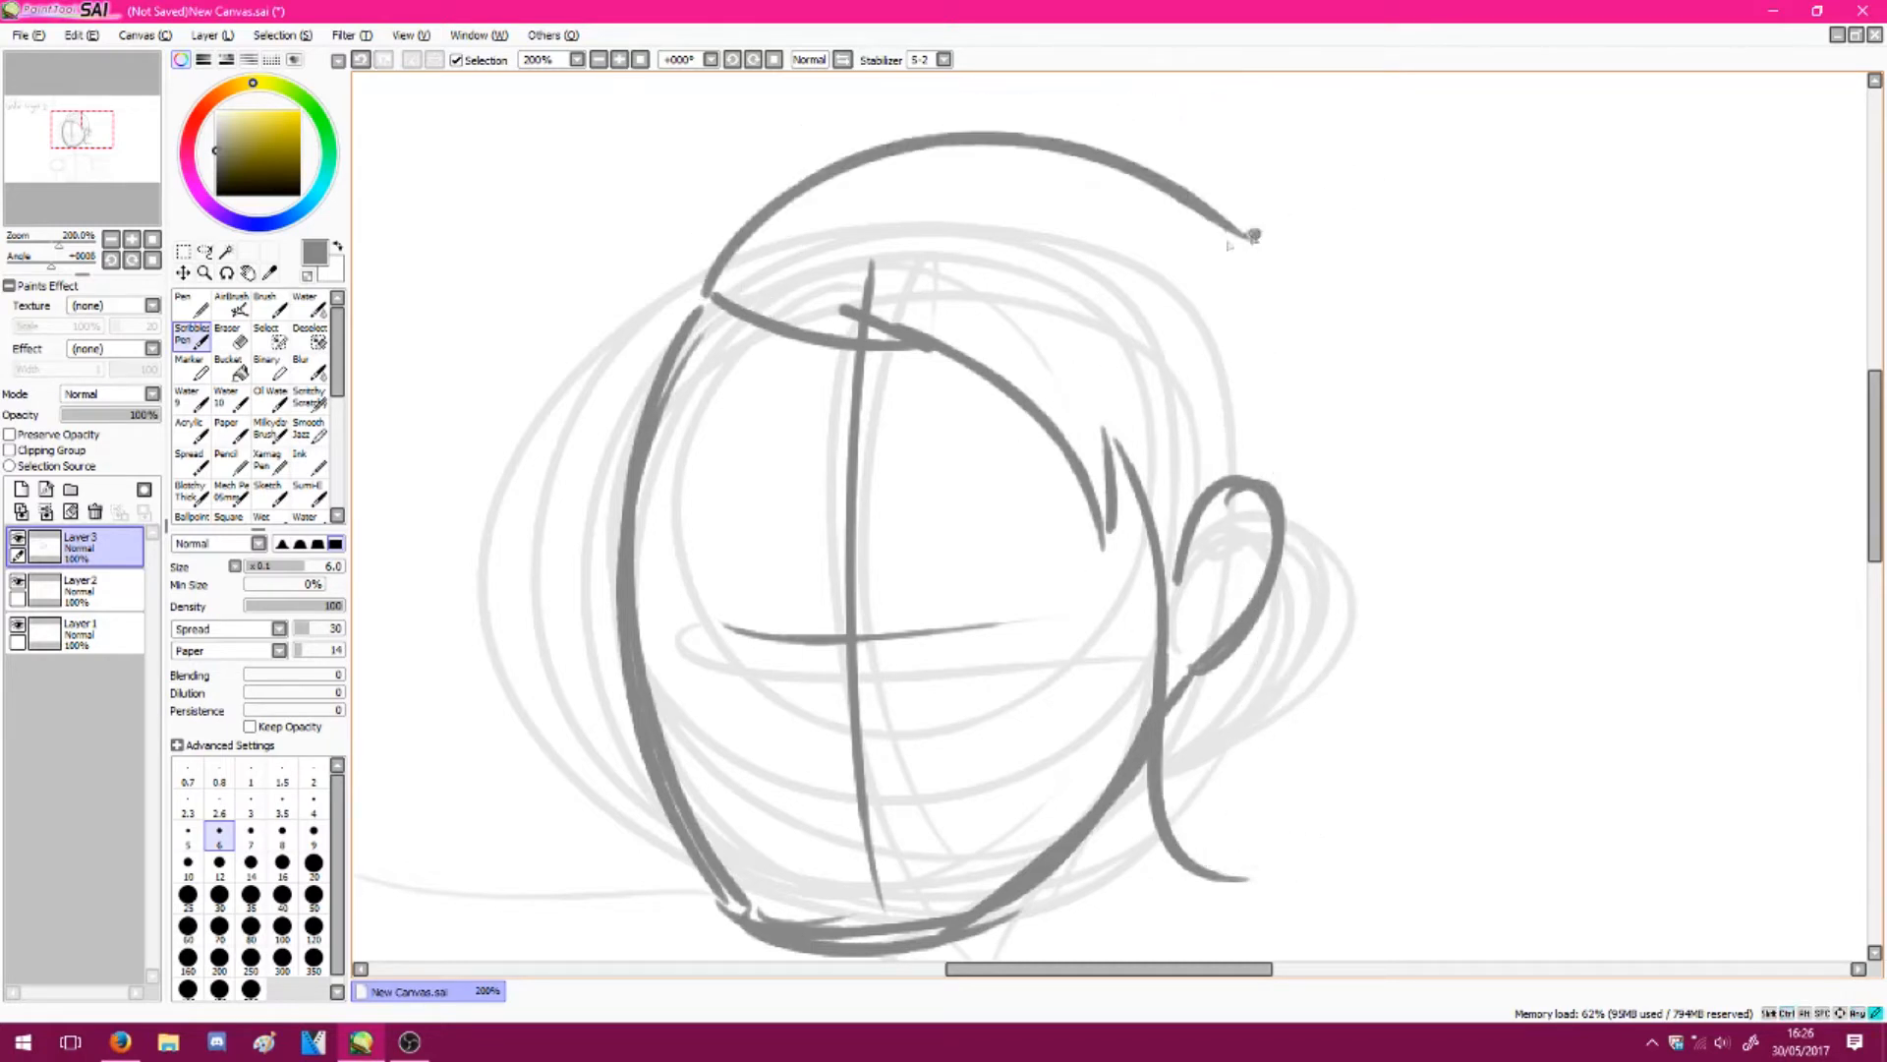
mouse_move(1292, 370)
mouse_down()
mouse_move(1236, 735)
mouse_move(1217, 664)
mouse_up()
mouse_move(1215, 671)
mouse_down()
mouse_move(1268, 865)
mouse_move(1182, 851)
mouse_up()
drag(1112, 499, 1111, 531)
Sketch the facial features: two C-shaped curves on the lower face, double dashes on the cheeks and shaded eyes
scroll(1531, 300, down, 5)
mouse_move(879, 537)
mouse_down()
mouse_move(892, 511)
mouse_move(899, 613)
mouse_up()
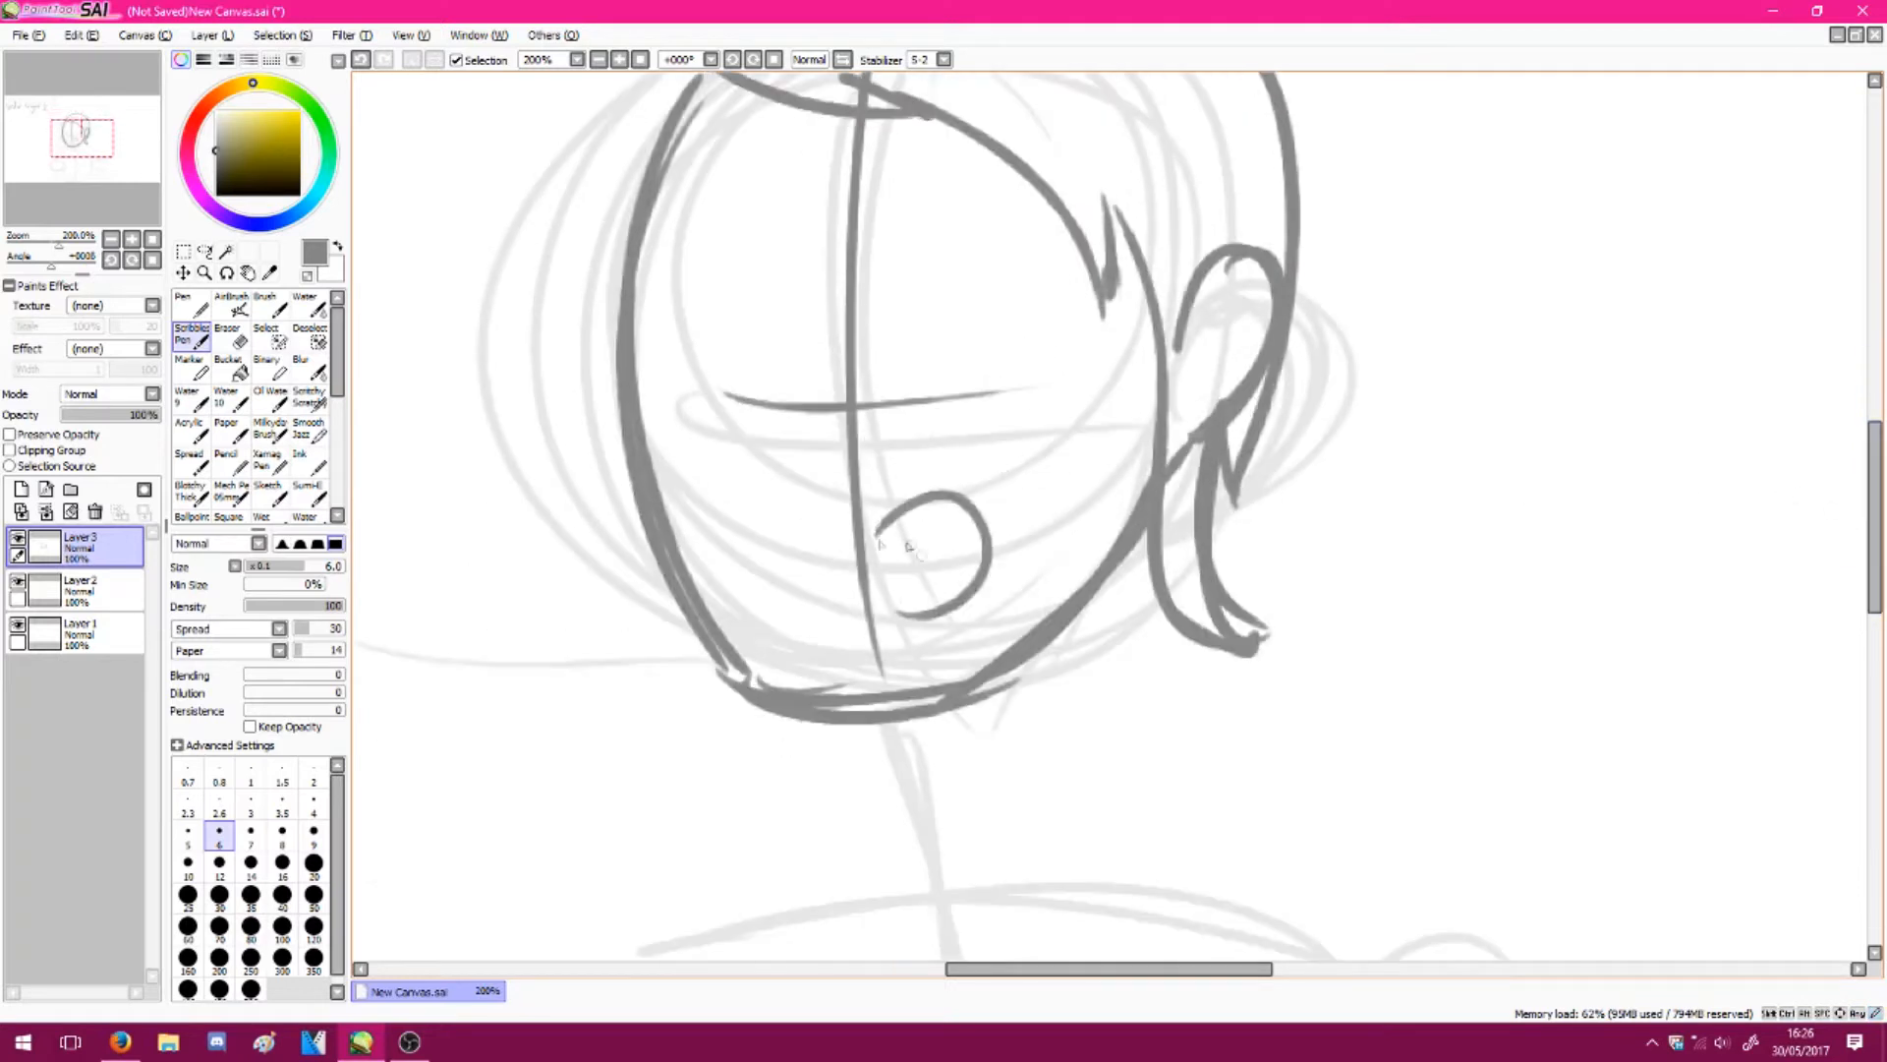
drag(824, 527, 842, 608)
drag(974, 322, 1060, 320)
drag(696, 307, 723, 331)
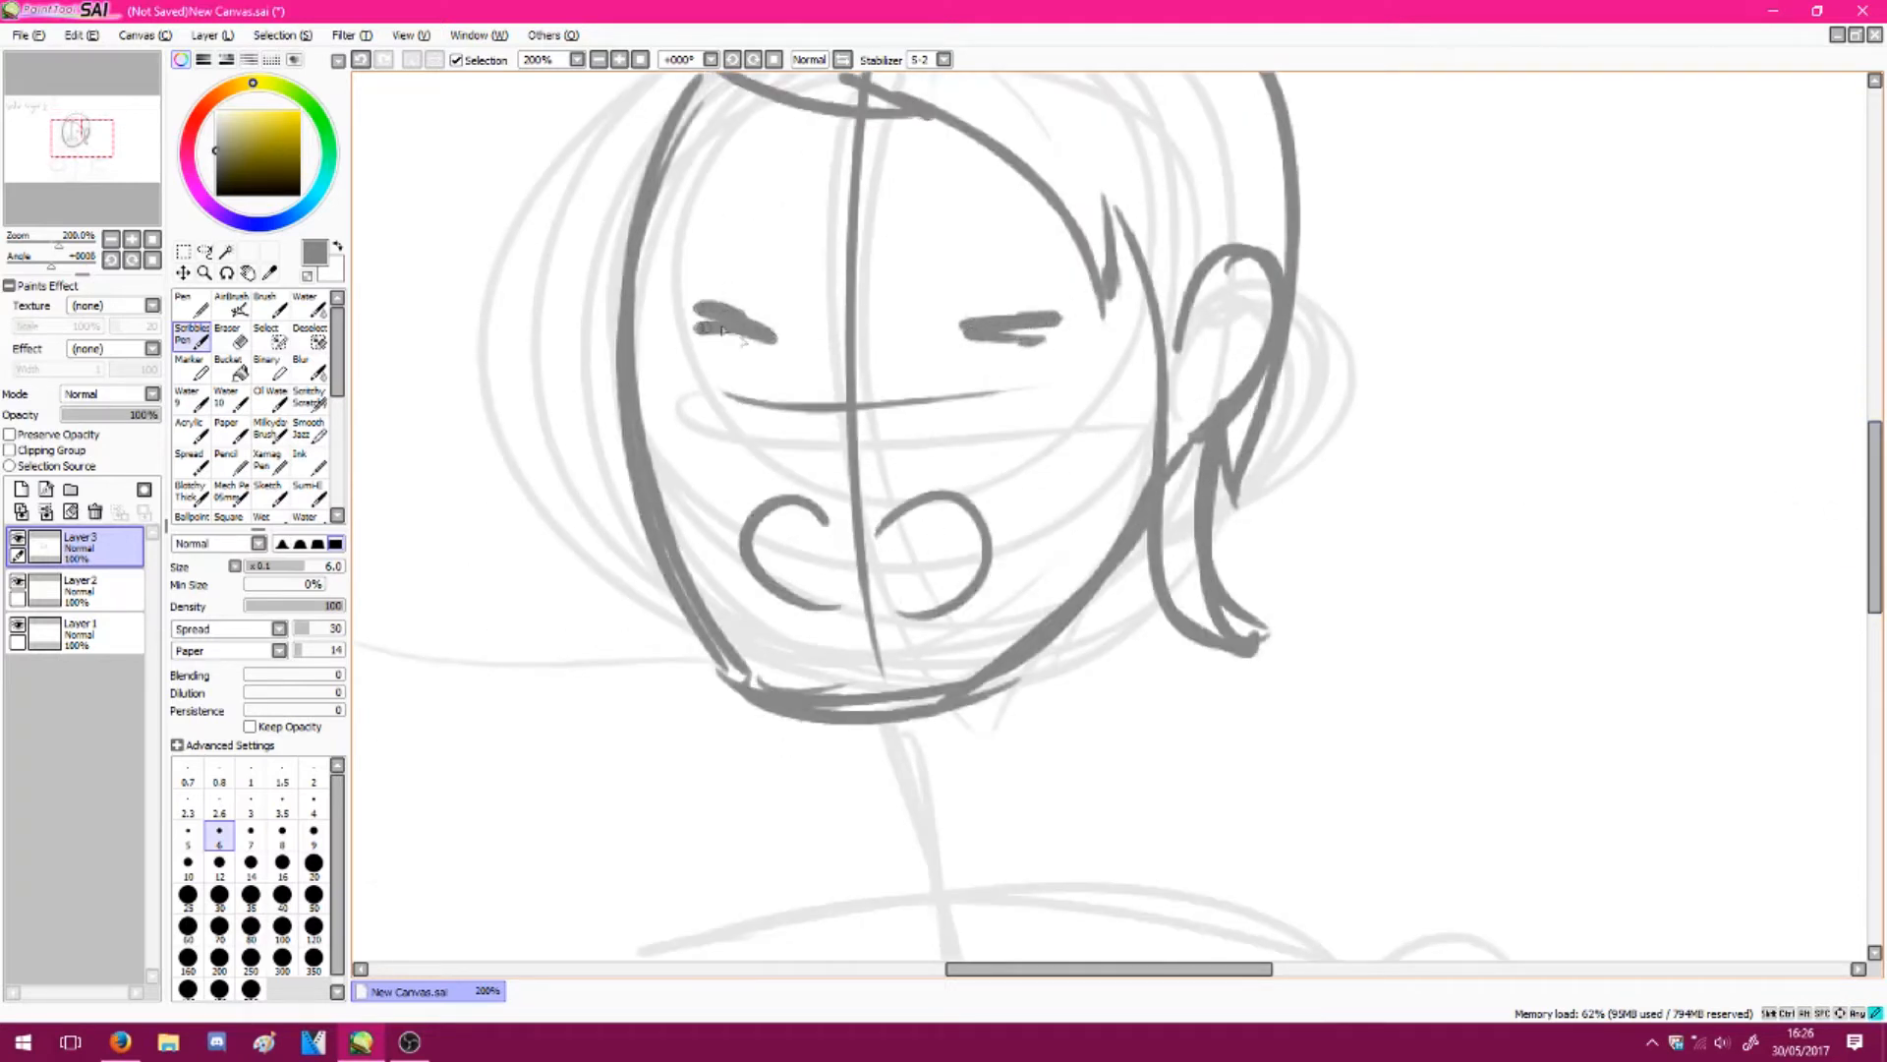
mouse_move(944, 221)
mouse_down()
mouse_move(963, 246)
mouse_move(1057, 246)
mouse_move(1042, 231)
mouse_move(1071, 227)
mouse_up()
mouse_move(798, 218)
mouse_down()
mouse_move(678, 208)
mouse_move(716, 229)
mouse_up()
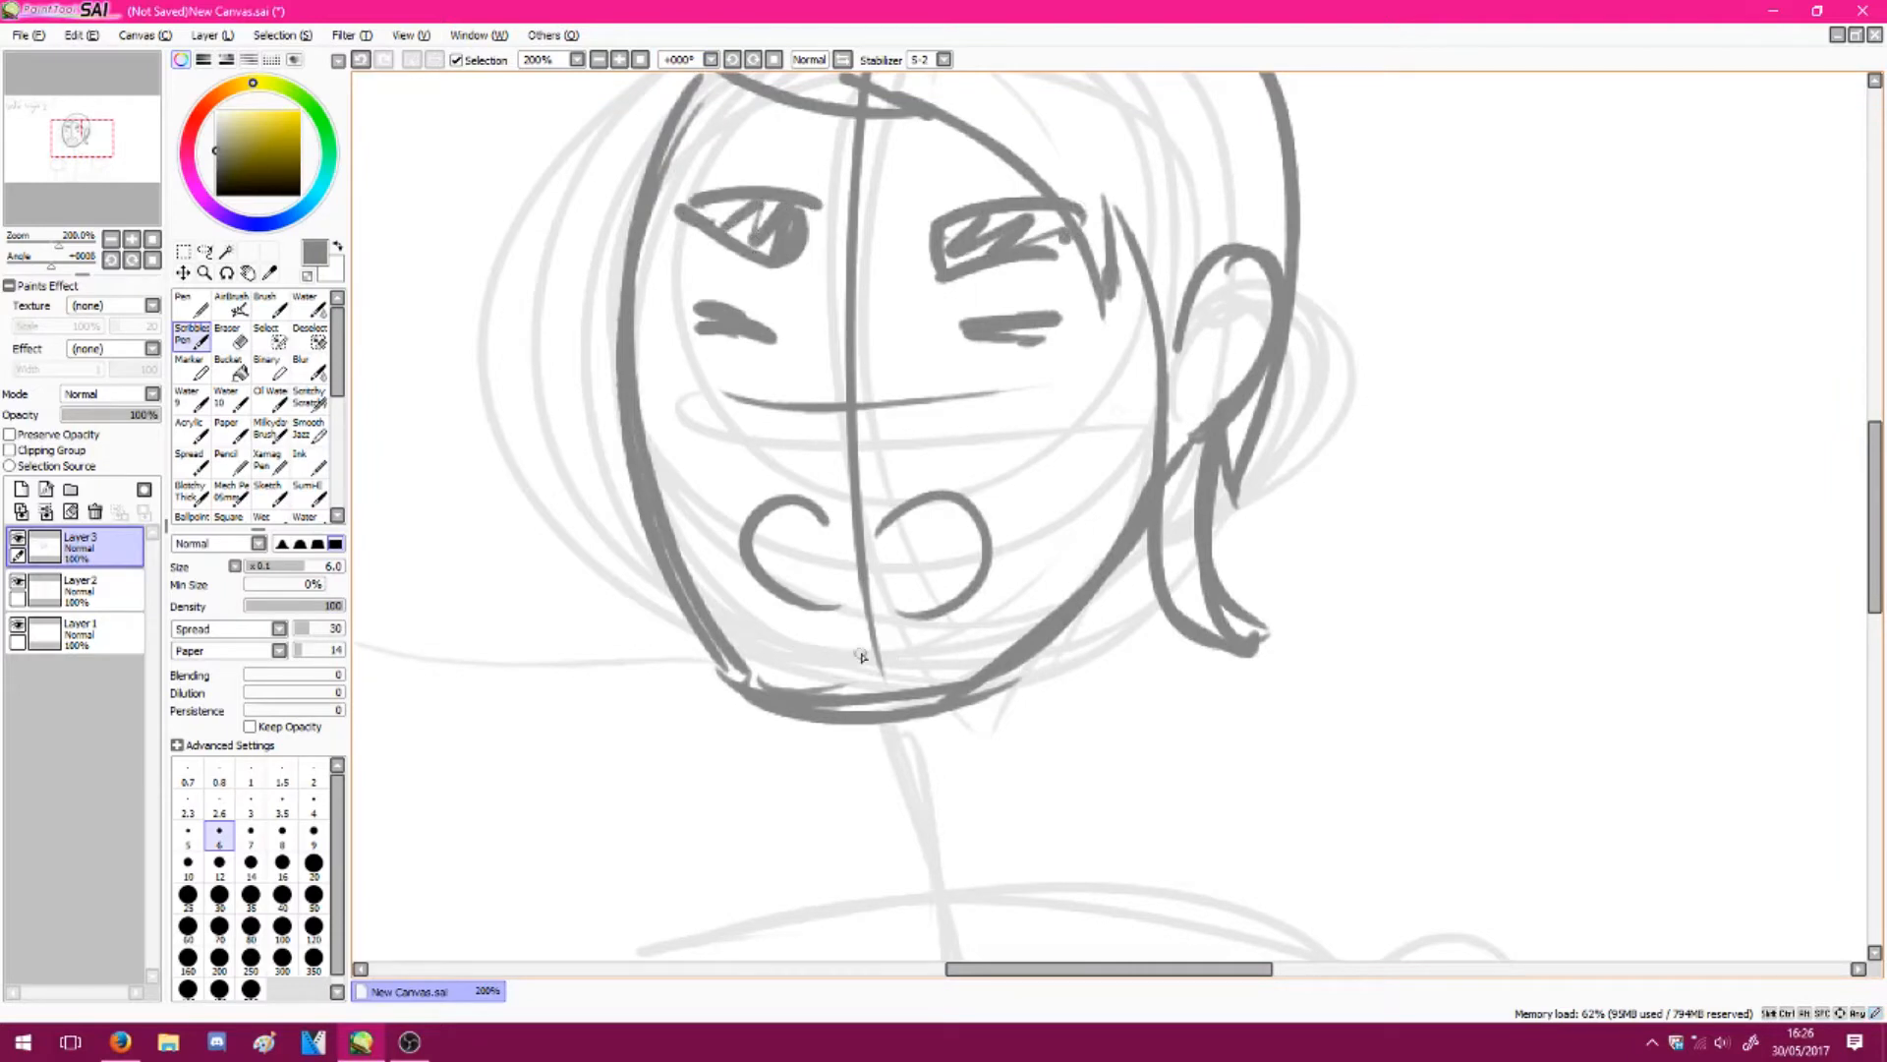
Hatch the hair with diagonal strokes from the crown down past the ear and start the hair behind the jaw
drag(1029, 687, 1136, 547)
drag(1875, 541, 1874, 504)
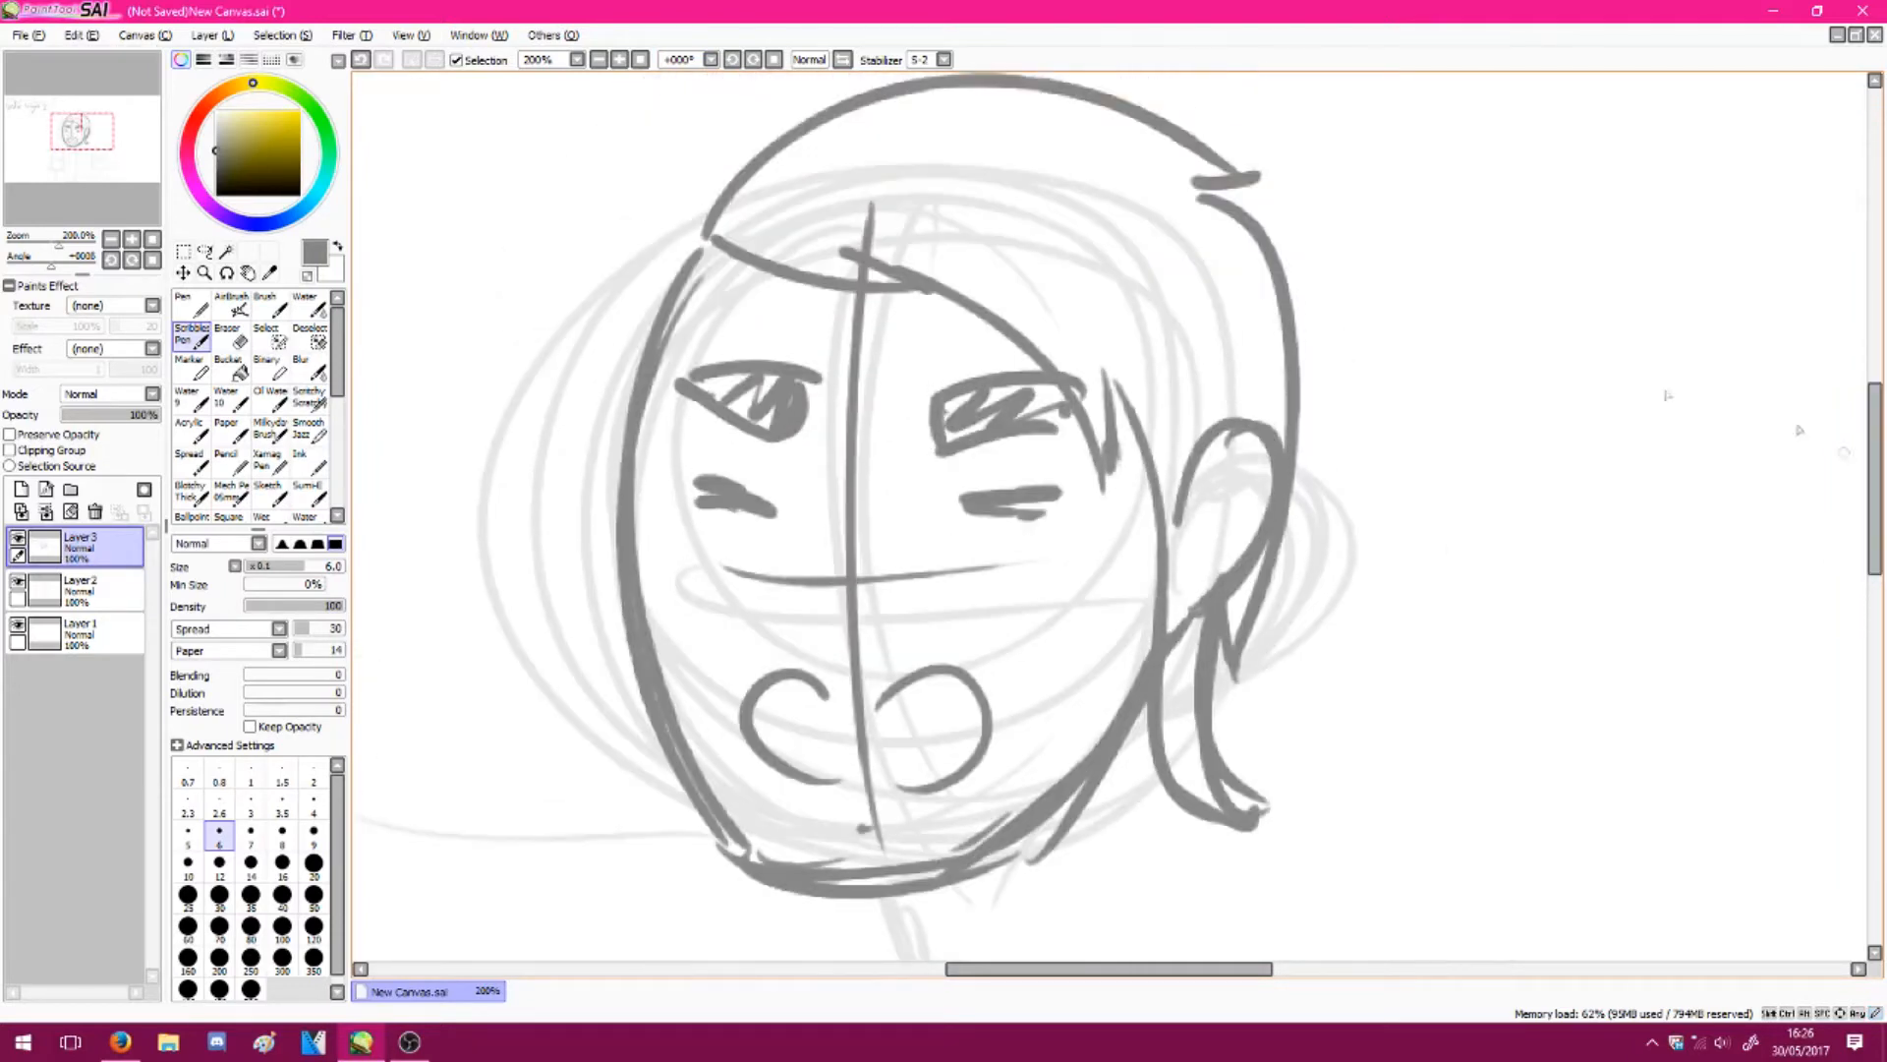
drag(838, 134, 765, 209)
drag(949, 105, 878, 227)
drag(1111, 131, 962, 232)
drag(1151, 172, 1019, 267)
drag(1155, 219, 1131, 281)
drag(1222, 251, 1070, 350)
mouse_move(1244, 314)
mouse_down()
mouse_move(1129, 387)
mouse_move(1157, 427)
mouse_up()
drag(1224, 411, 1158, 460)
drag(1248, 452, 1180, 541)
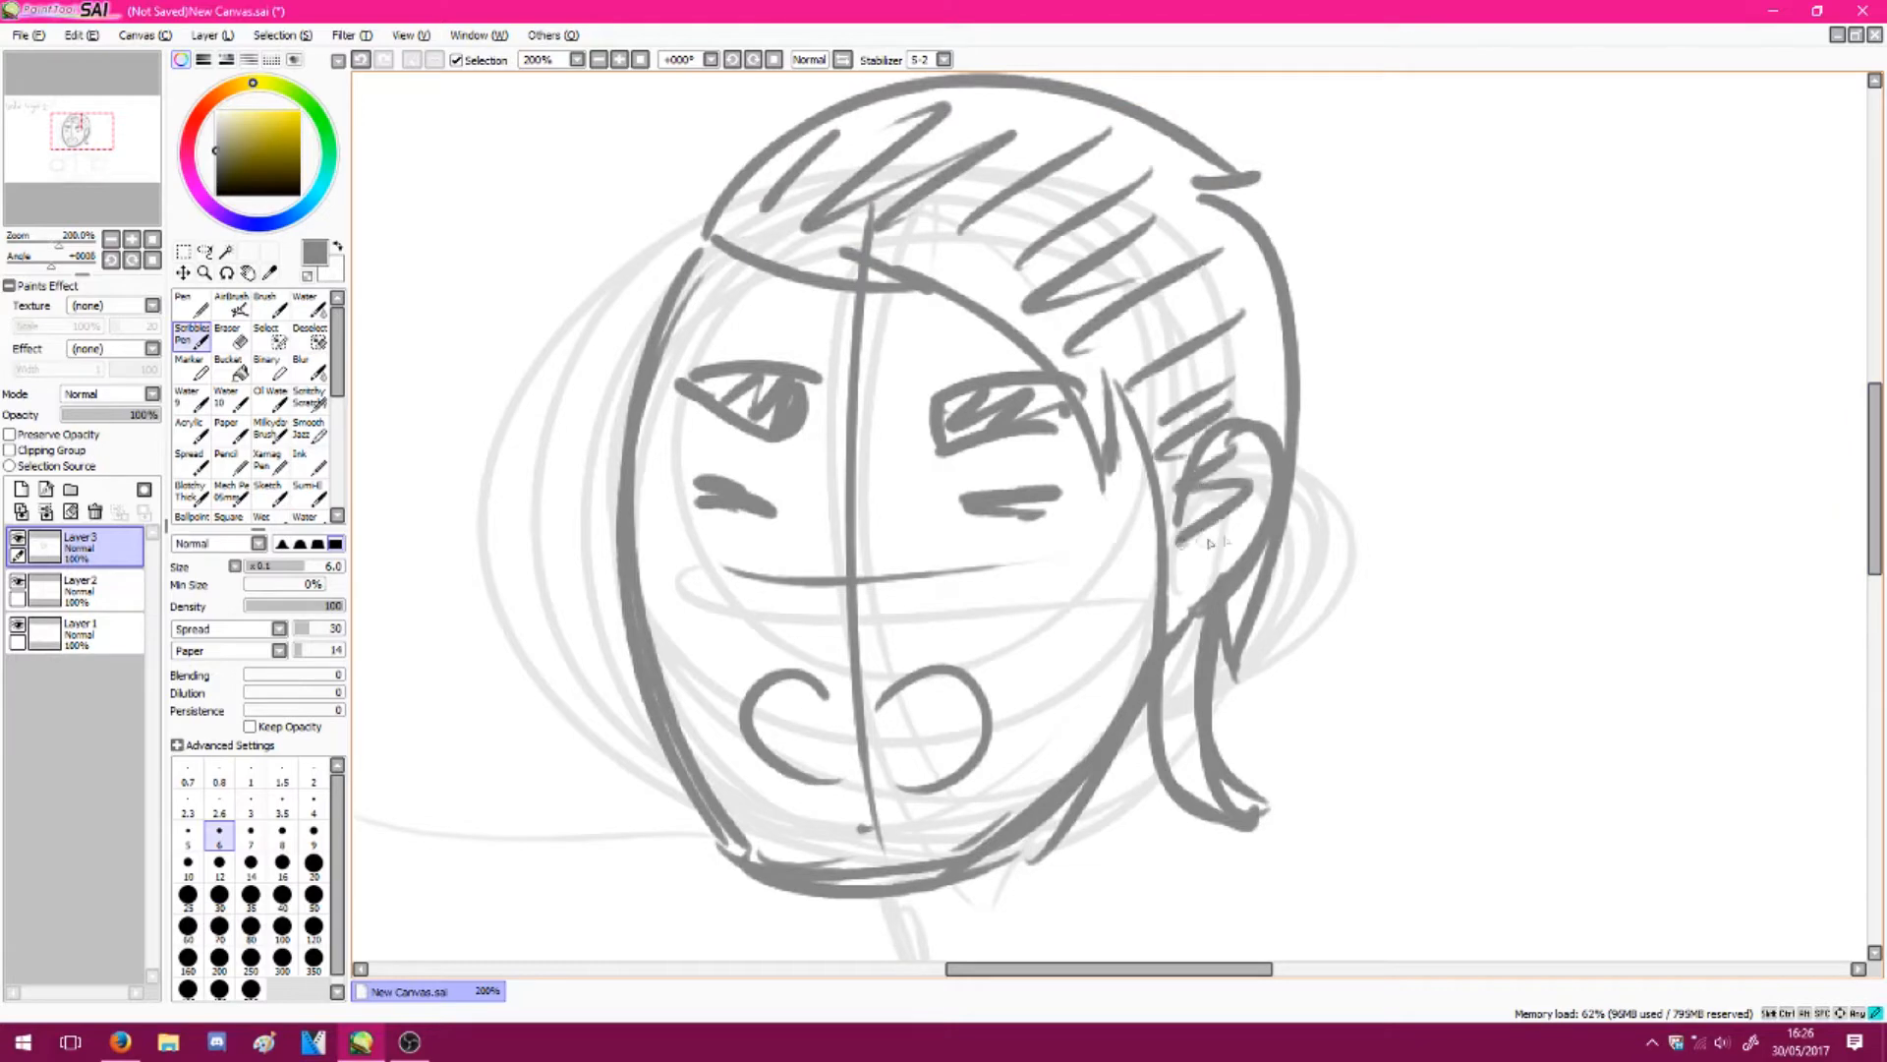
drag(1195, 715, 1201, 755)
Sketch loose hair strands hanging behind the jaw and the front line of the neck below the chin
drag(1875, 541, 1874, 634)
drag(1110, 337, 1130, 530)
drag(1158, 312, 1183, 505)
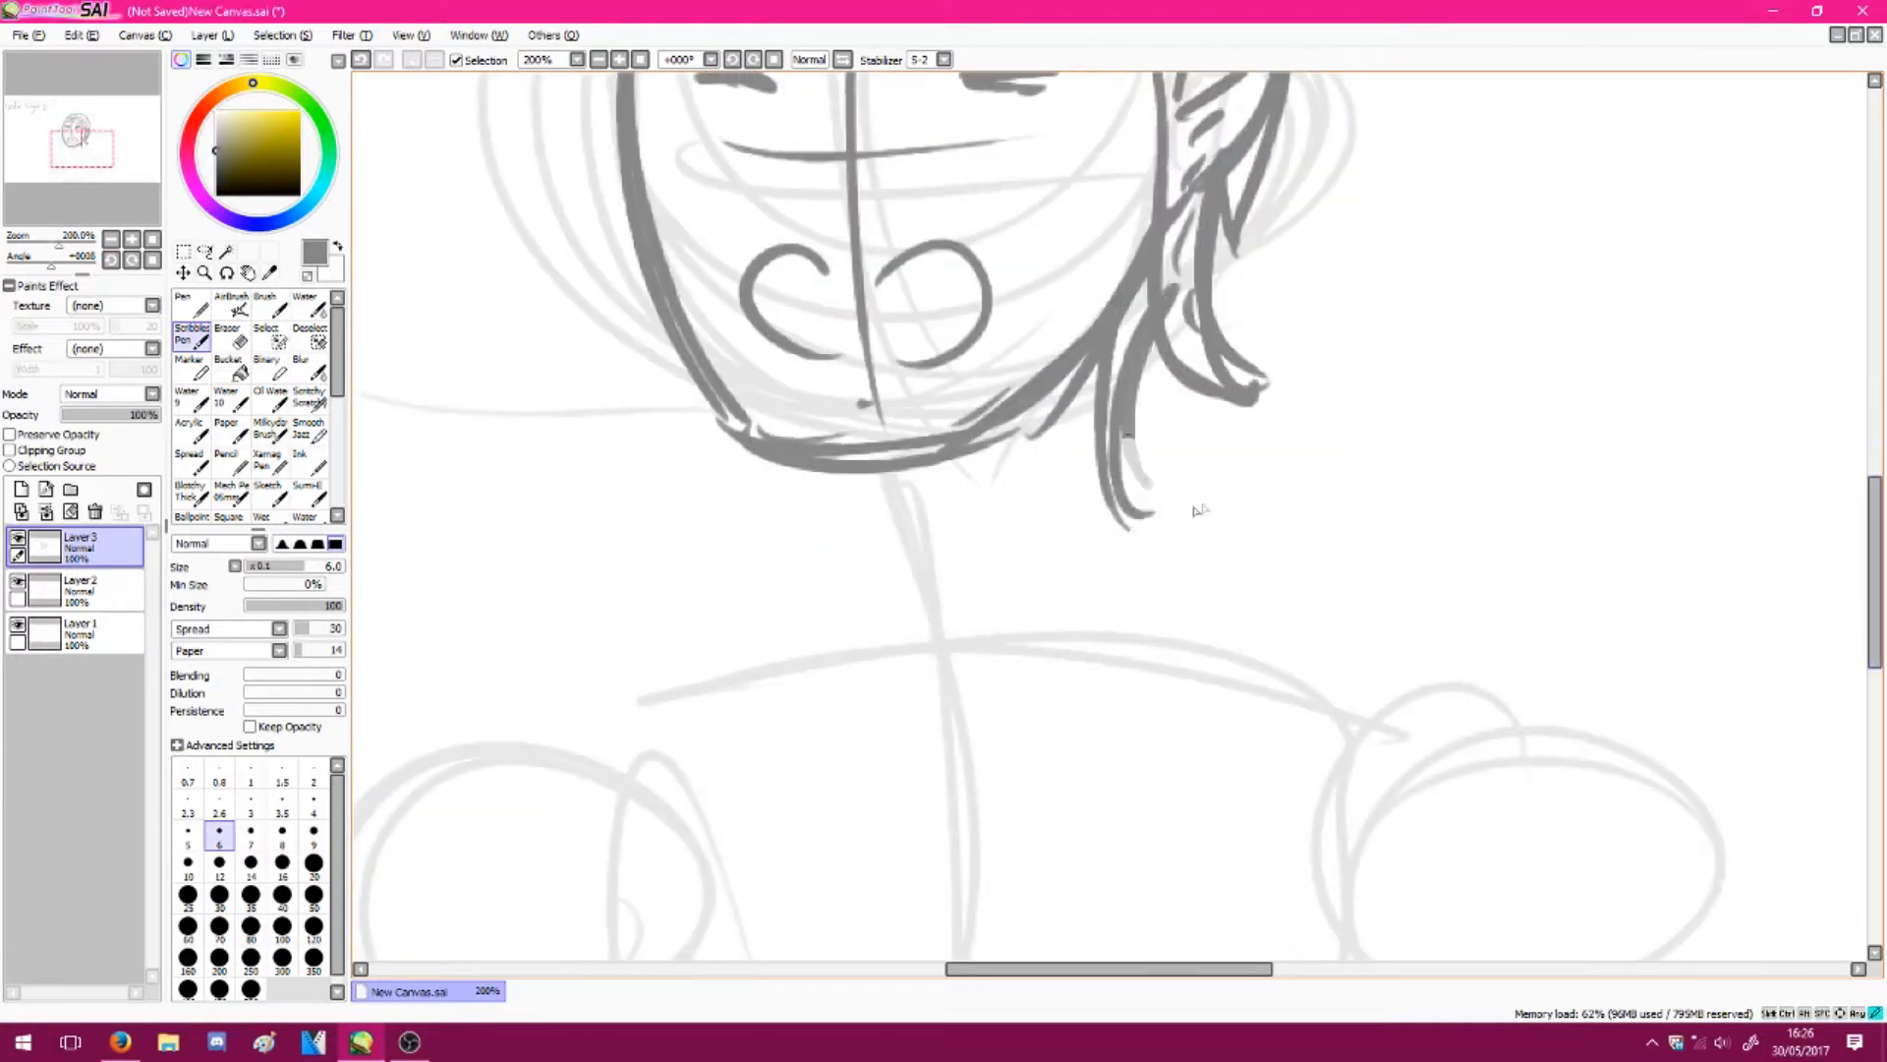
key(ctrl+z)
key(ctrl+z)
drag(1164, 273, 1174, 508)
drag(881, 476, 848, 609)
mouse_move(1125, 317)
mouse_down()
mouse_move(1112, 372)
mouse_move(1152, 521)
mouse_up()
drag(1147, 443, 1188, 486)
Sketch both shoulder slopes and the outer arm lines down to the canvas edge
click(598, 60)
drag(1004, 536, 828, 609)
drag(832, 609, 762, 920)
drag(1166, 534, 1378, 641)
drag(1170, 558, 1374, 637)
drag(1381, 657, 1430, 920)
drag(1394, 668, 1437, 920)
Sketch the inner arm lines with sleeve hems and a rounded shirt collar around the neck
drag(1254, 777, 1297, 922)
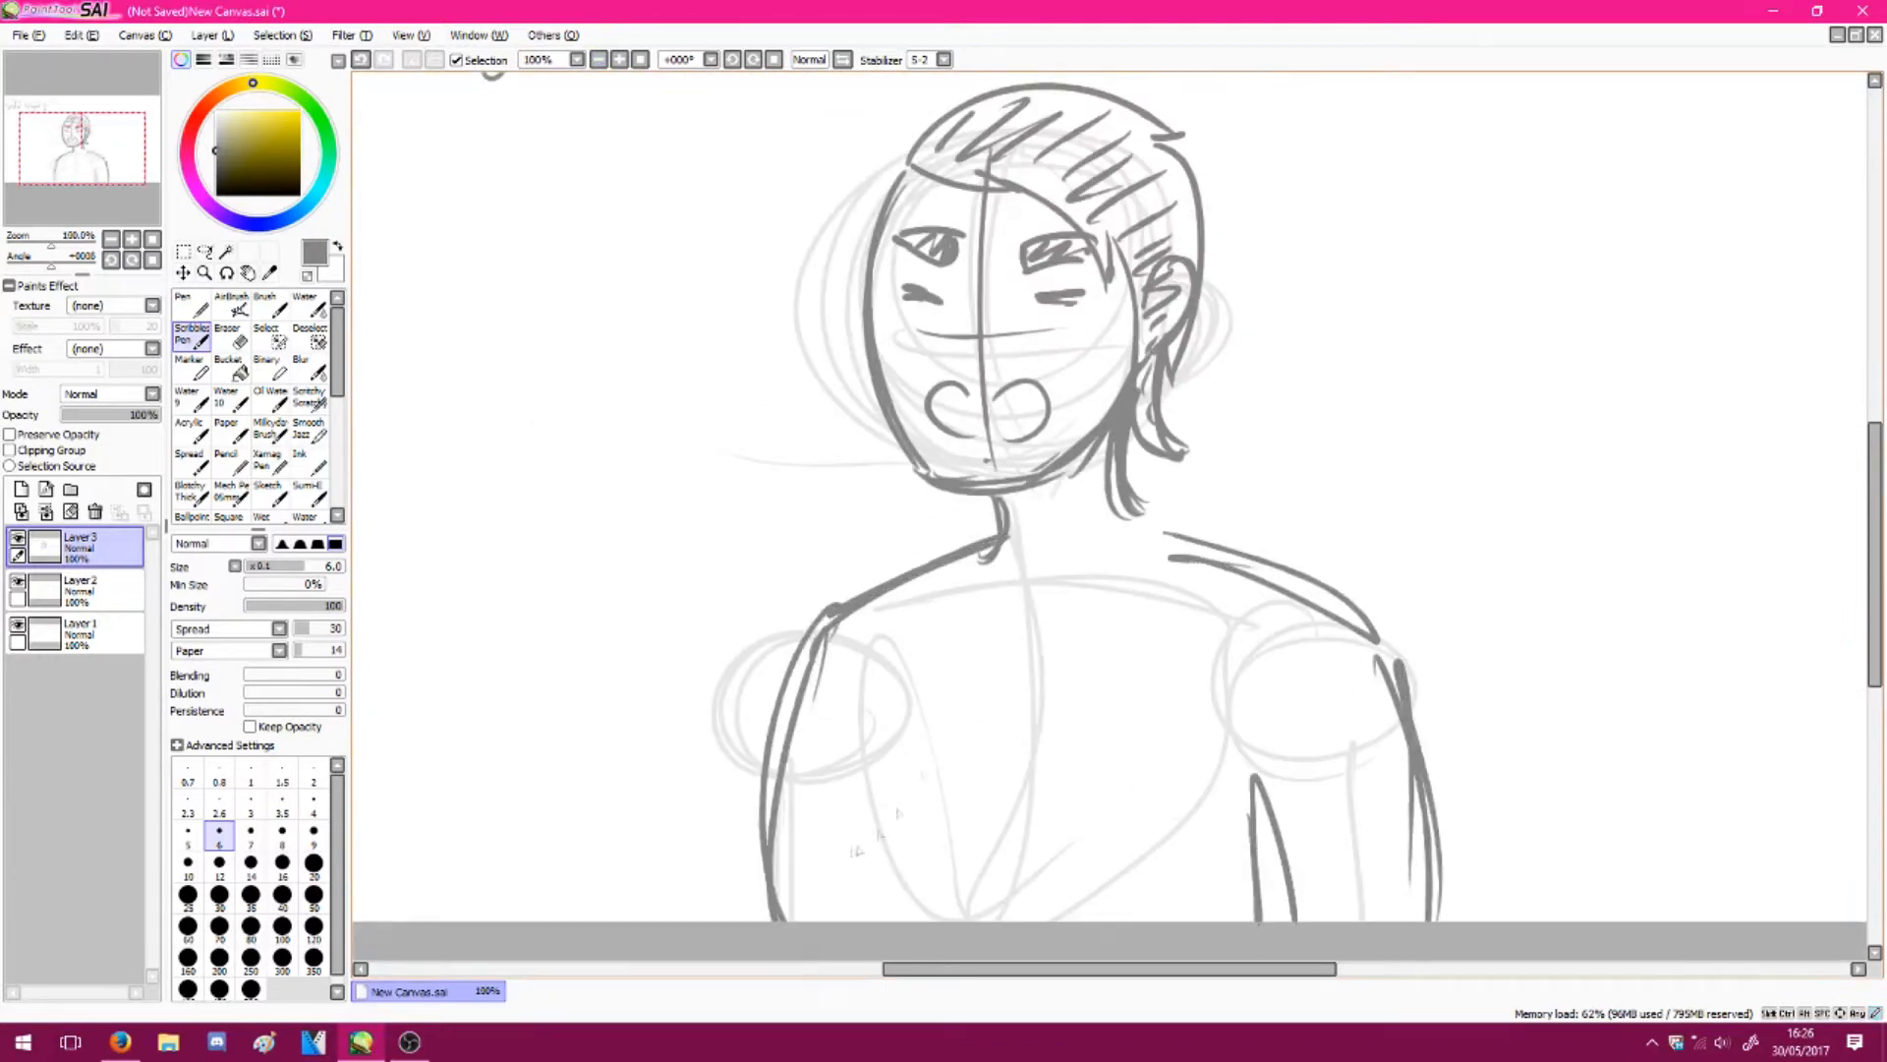
drag(892, 787, 884, 922)
drag(774, 897, 889, 906)
drag(1294, 914, 1426, 873)
mouse_move(954, 560)
mouse_down()
mouse_move(1202, 548)
mouse_move(1140, 624)
mouse_up()
drag(1178, 529, 1140, 615)
Lasso the sketched head and transform it to a slightly smaller size repositioned above the shoulders
drag(1875, 545, 1875, 492)
click(205, 252)
mouse_move(1001, 192)
mouse_down()
mouse_move(834, 680)
mouse_move(1067, 196)
mouse_move(1001, 192)
mouse_up()
key(ctrl+t)
drag(863, 258, 889, 280)
key(Return)
key(ctrl+d)
mouse_move(949, 191)
mouse_down()
mouse_move(973, 118)
mouse_move(991, 693)
mouse_move(1154, 723)
mouse_move(943, 182)
mouse_up()
key(ctrl+d)
key(ctrl+t)
mouse_move(1218, 451)
mouse_down()
mouse_move(1234, 464)
mouse_move(1221, 448)
mouse_up()
key(Return)
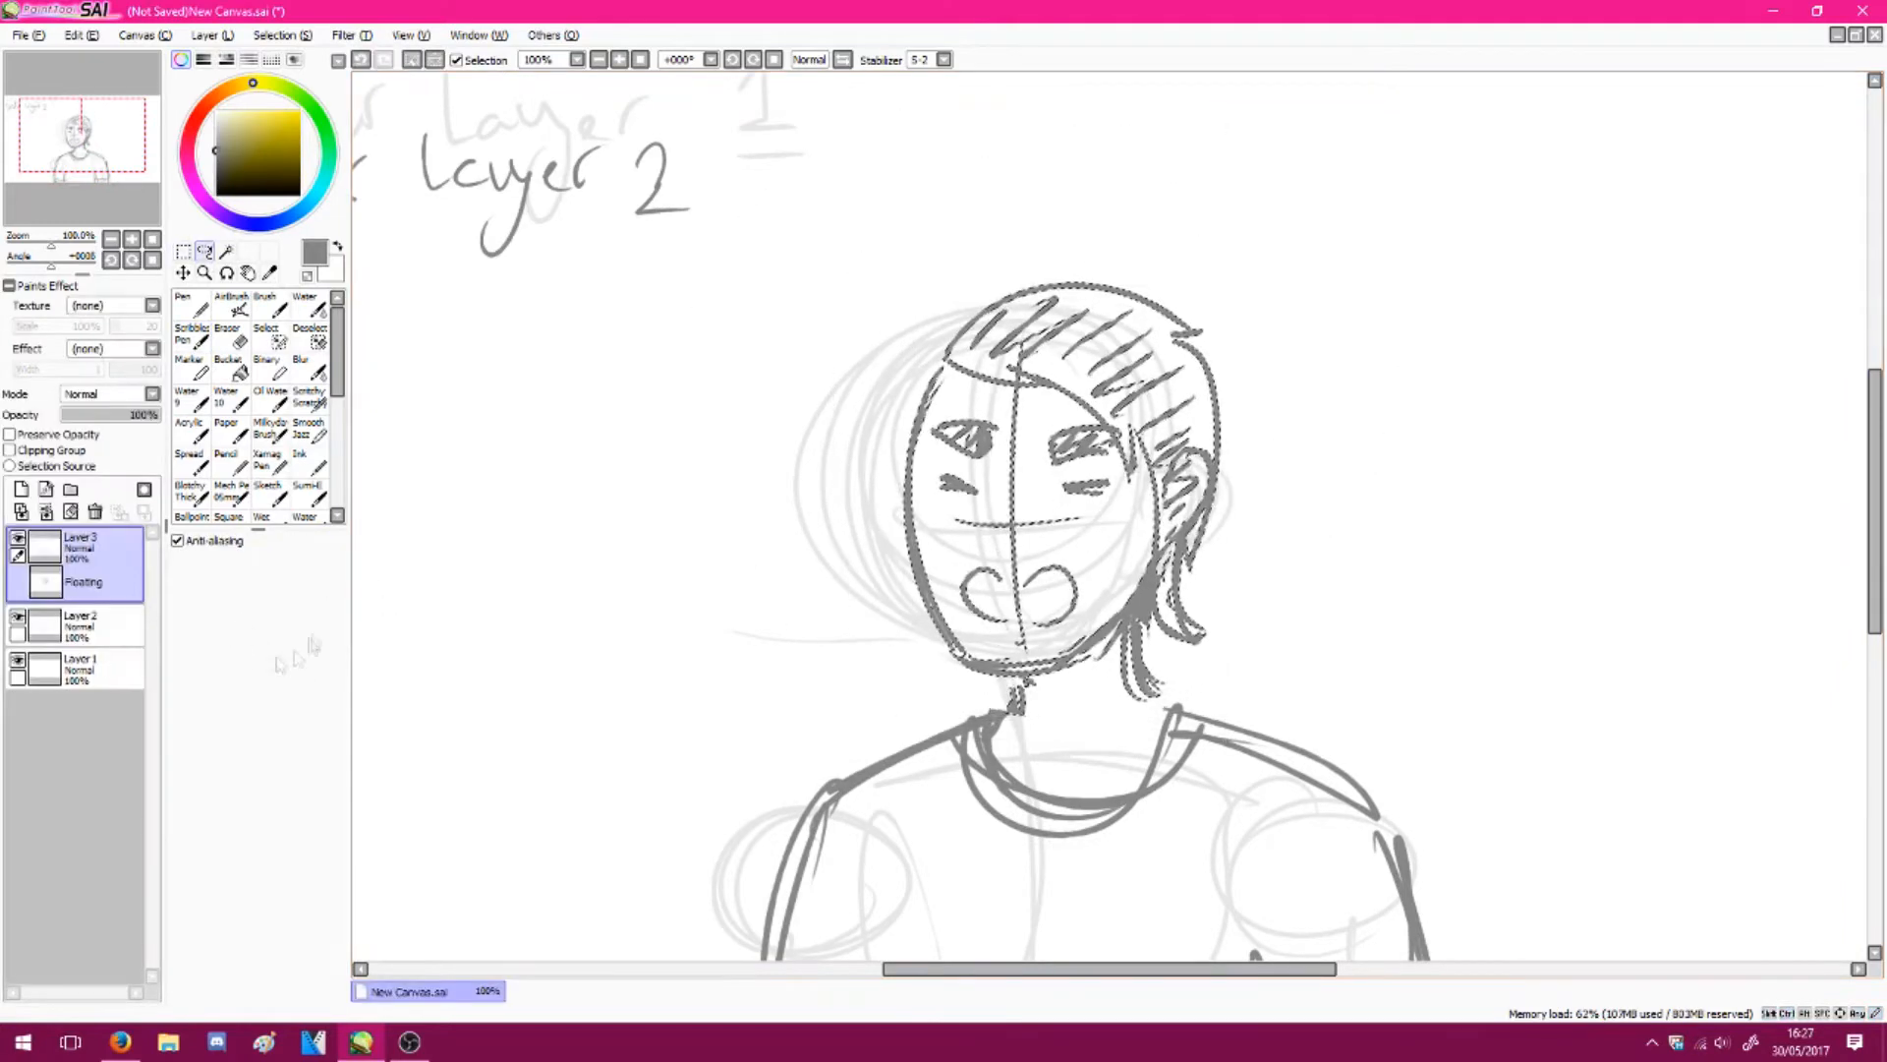
key(ctrl+d)
Add a new layer for the line art and set the Scribbles Pen to black at size 5
drag(90, 158, 74, 141)
click(21, 489)
click(216, 194)
click(191, 334)
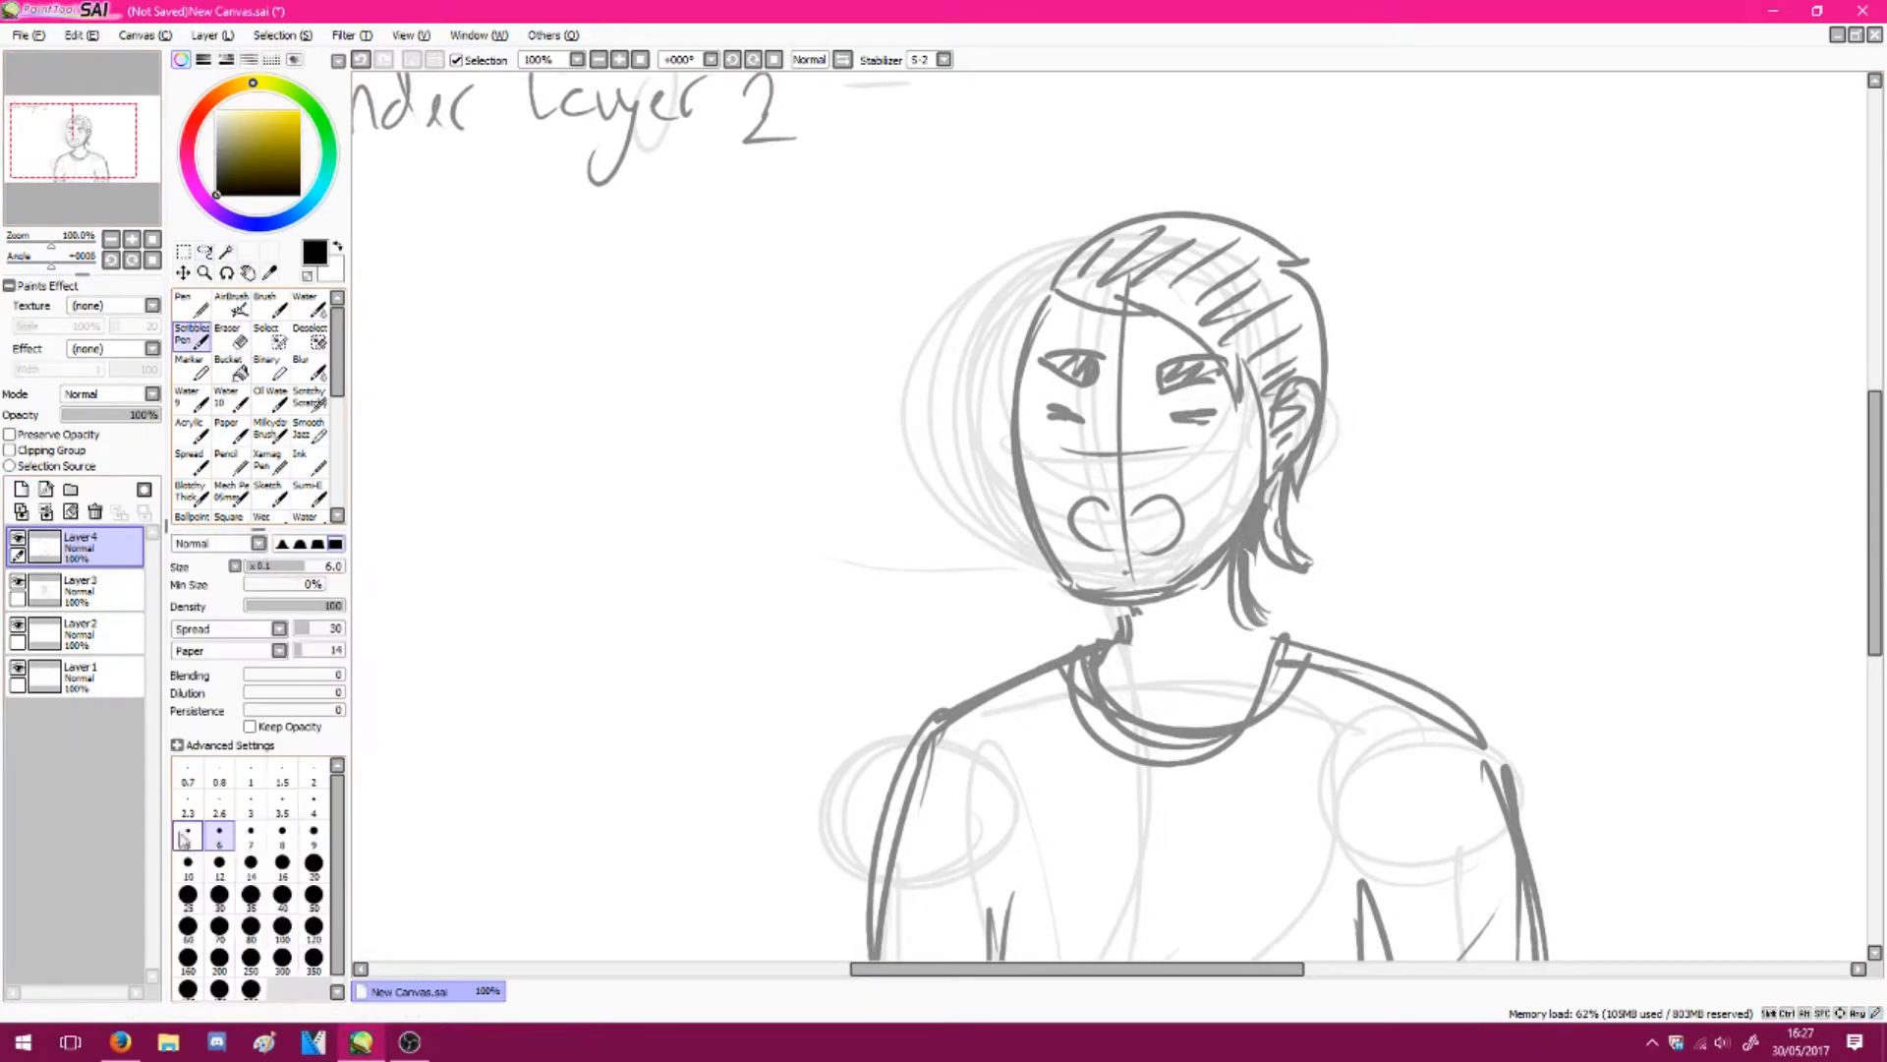
Ink the swept fringe in black across the forehead down to its pointed tip
scroll(839, 264, up, 3)
mouse_move(621, 157)
mouse_down()
mouse_move(927, 228)
mouse_move(1176, 531)
mouse_up()
key(ctrl+z)
drag(1193, 346, 1173, 527)
drag(1878, 455, 1881, 482)
mouse_move(1196, 197)
mouse_down()
mouse_move(1276, 857)
mouse_move(1396, 868)
mouse_up()
key(ctrl+z)
key(ctrl+z)
drag(1878, 497, 1878, 423)
drag(623, 415, 764, 244)
key(ctrl+z)
Ink the outer hair contour from the hairline over the crown and down the back to the curled lock
mouse_move(622, 422)
mouse_down()
mouse_move(765, 254)
mouse_move(1348, 299)
mouse_up()
mouse_move(1347, 299)
mouse_down()
mouse_move(1261, 323)
mouse_move(1435, 843)
mouse_move(1396, 792)
mouse_up()
drag(1876, 428, 1875, 516)
key(ctrl+z)
mouse_move(1397, 281)
mouse_down()
mouse_move(1388, 737)
mouse_move(1474, 675)
mouse_up()
Ink the sideburn down to a pointed notch at the jaw and the lower curve of the curled lock
drag(1208, 157, 1436, 727)
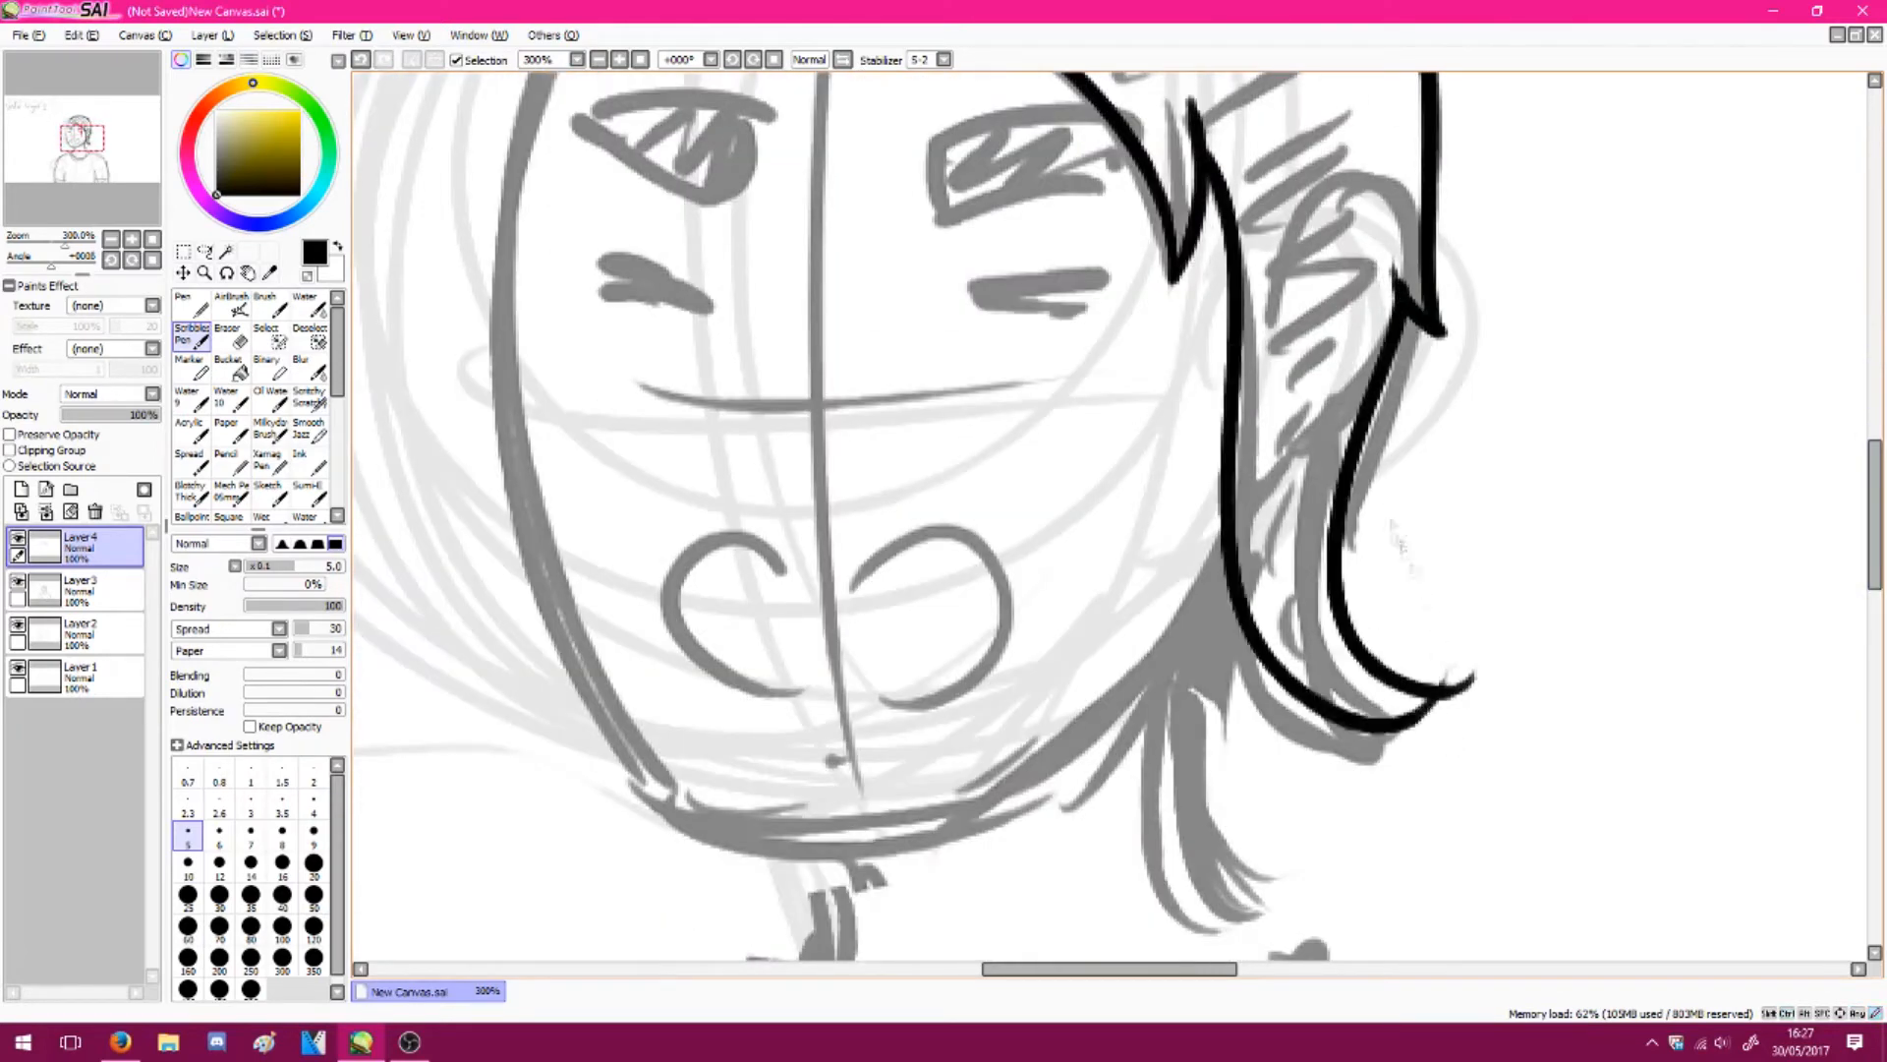
key(ctrl+z)
drag(1203, 148, 1222, 617)
drag(1224, 615, 1264, 522)
mouse_move(1263, 536)
mouse_down()
mouse_move(1472, 759)
mouse_move(1221, 616)
mouse_move(1472, 683)
mouse_move(1313, 688)
mouse_move(1262, 631)
mouse_move(1505, 620)
mouse_up()
key(ctrl+z)
key(ctrl+z)
key(ctrl+z)
key(ctrl+z)
mouse_move(1250, 580)
mouse_down()
mouse_move(1496, 629)
mouse_move(1253, 555)
mouse_up()
key(ctrl+z)
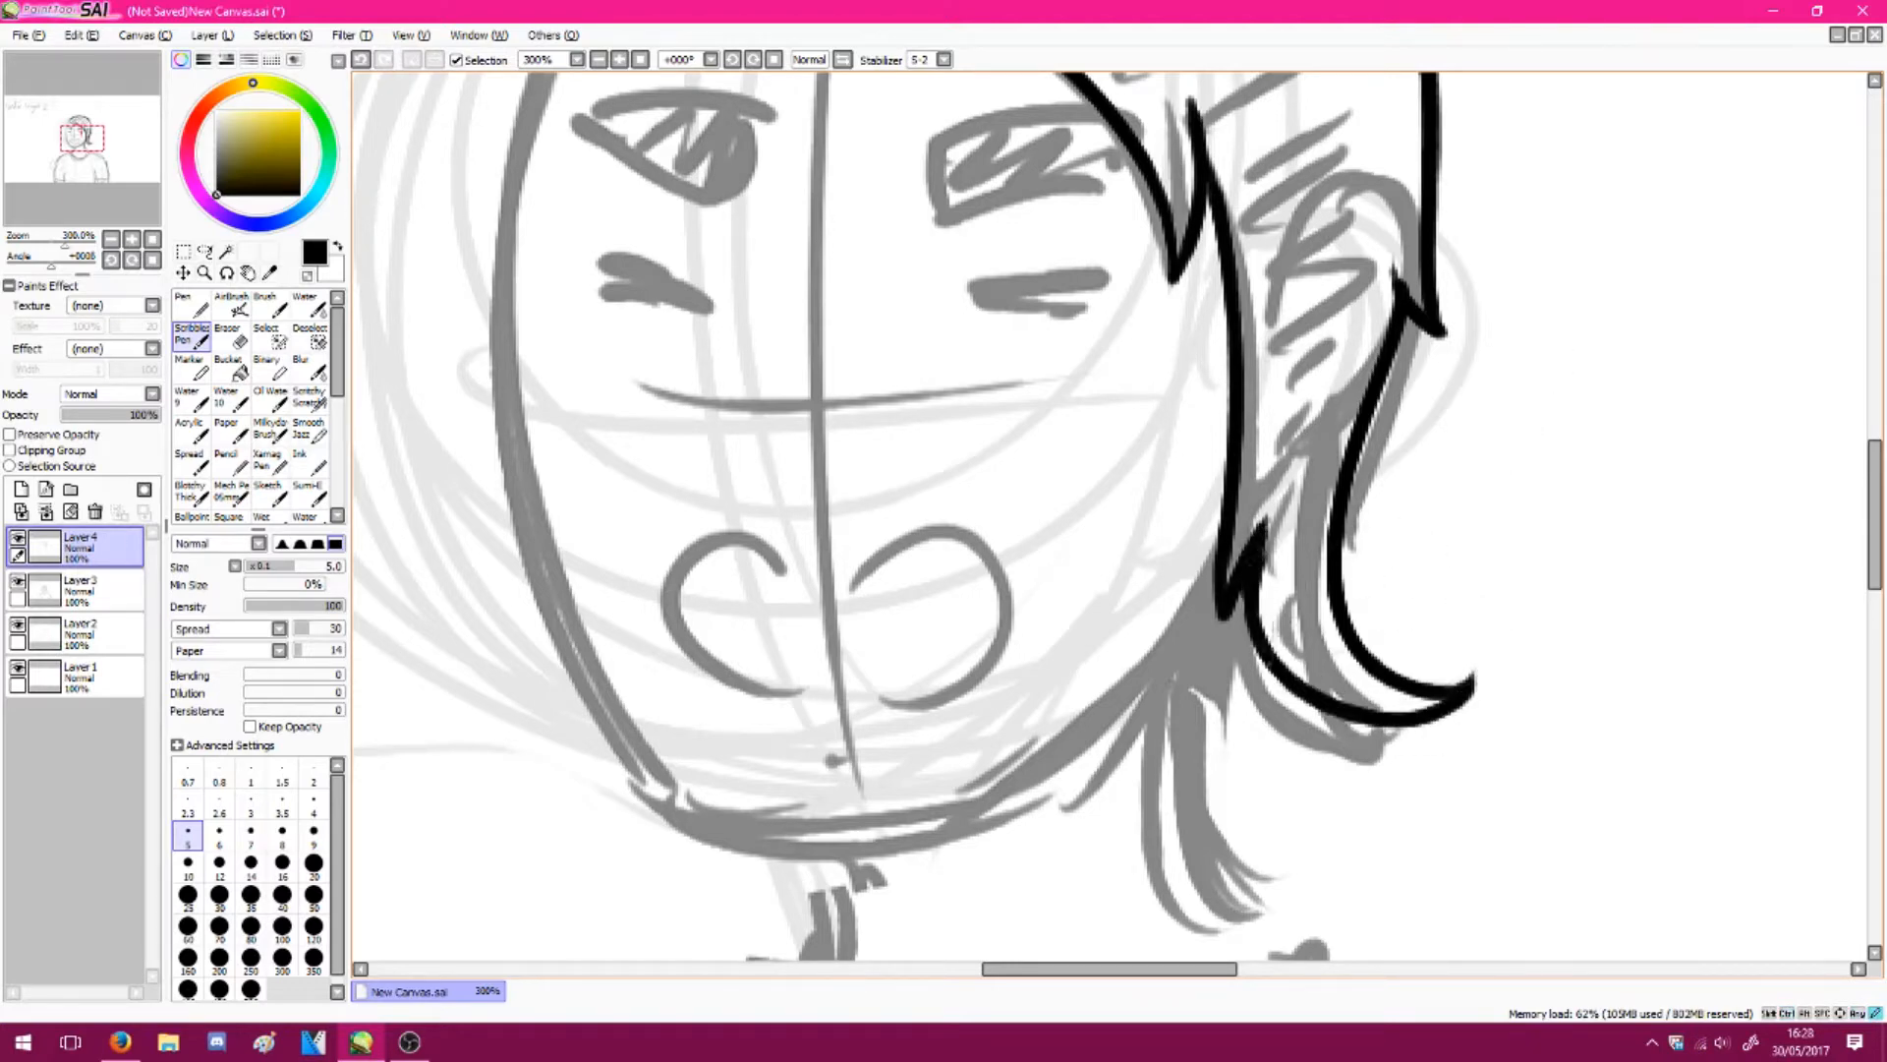
Ink the jawline from the sideburn notch down to the chin
drag(1875, 560, 1875, 553)
mouse_move(1226, 521)
mouse_down()
mouse_move(971, 869)
mouse_move(964, 851)
mouse_up()
key(ctrl+z)
mouse_move(737, 876)
mouse_down()
mouse_move(847, 888)
mouse_move(968, 849)
mouse_up()
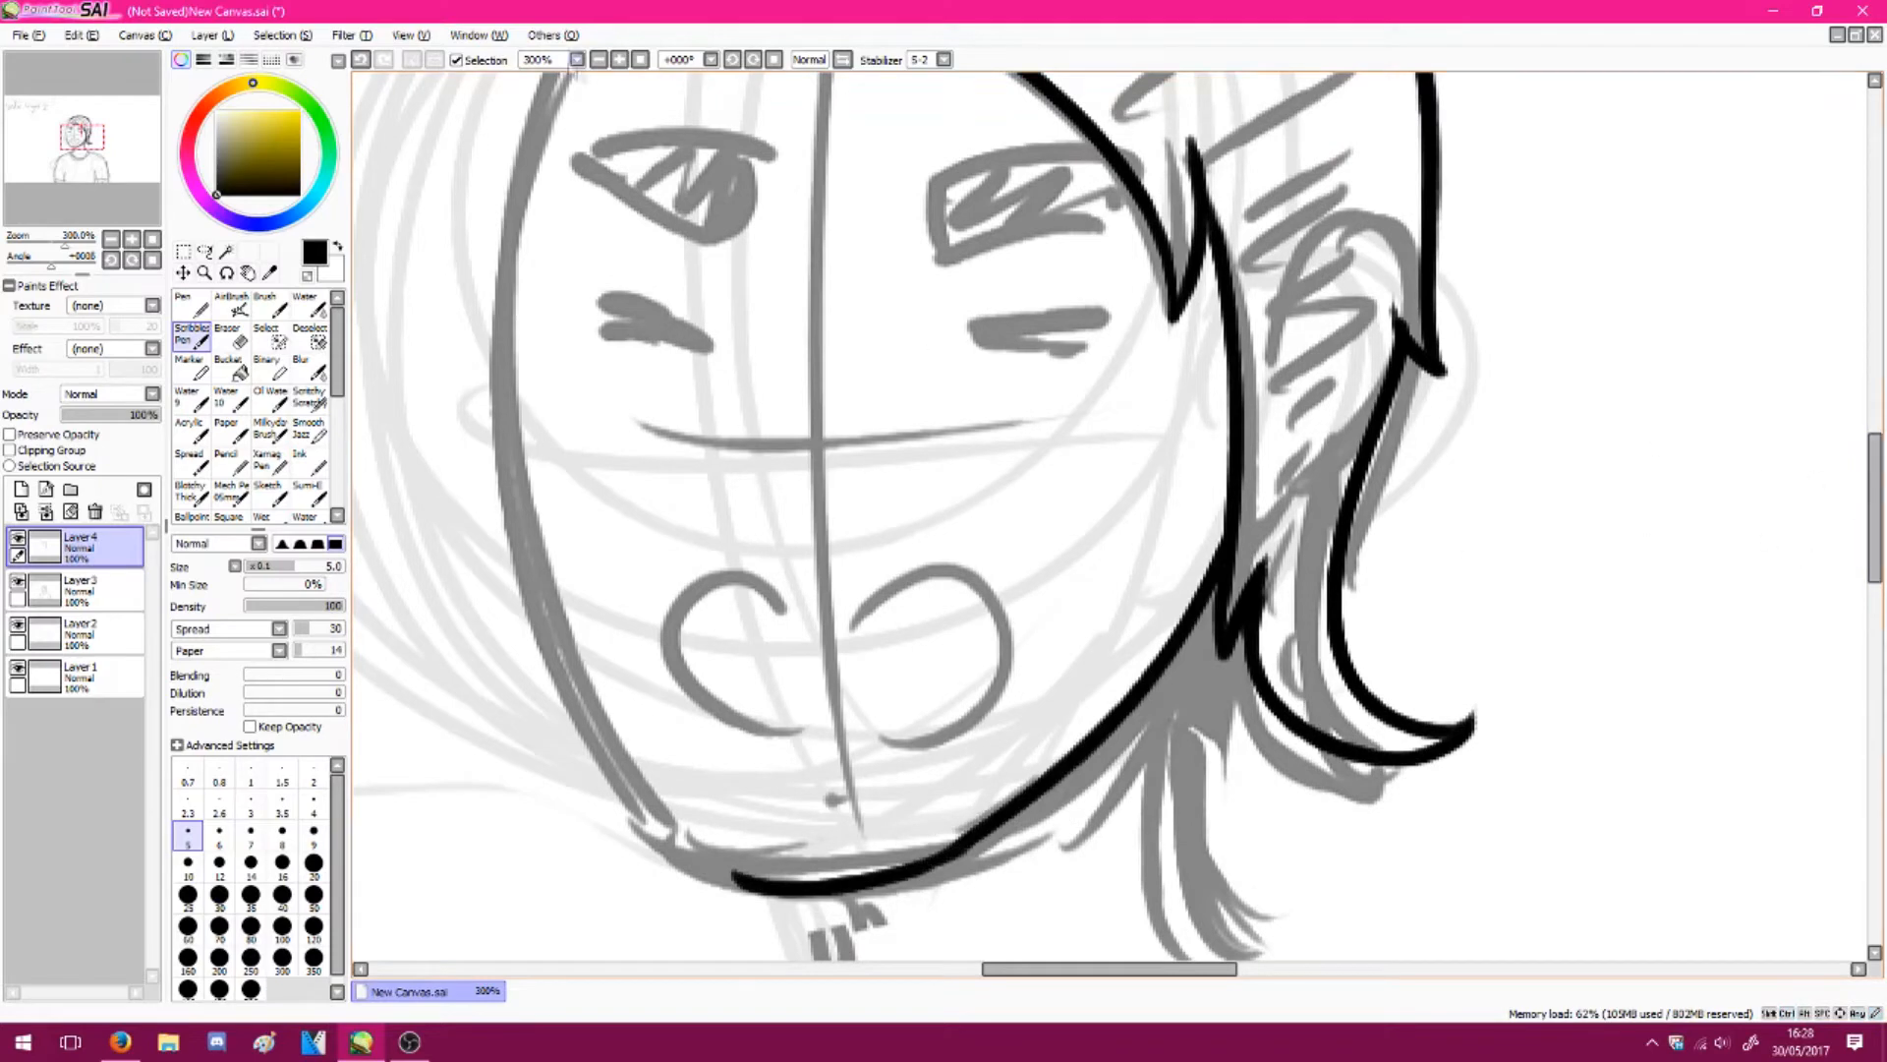
Ink the remaining side of the face from the chin up to the hairline
click(599, 60)
drag(860, 761, 782, 140)
key(ctrl+z)
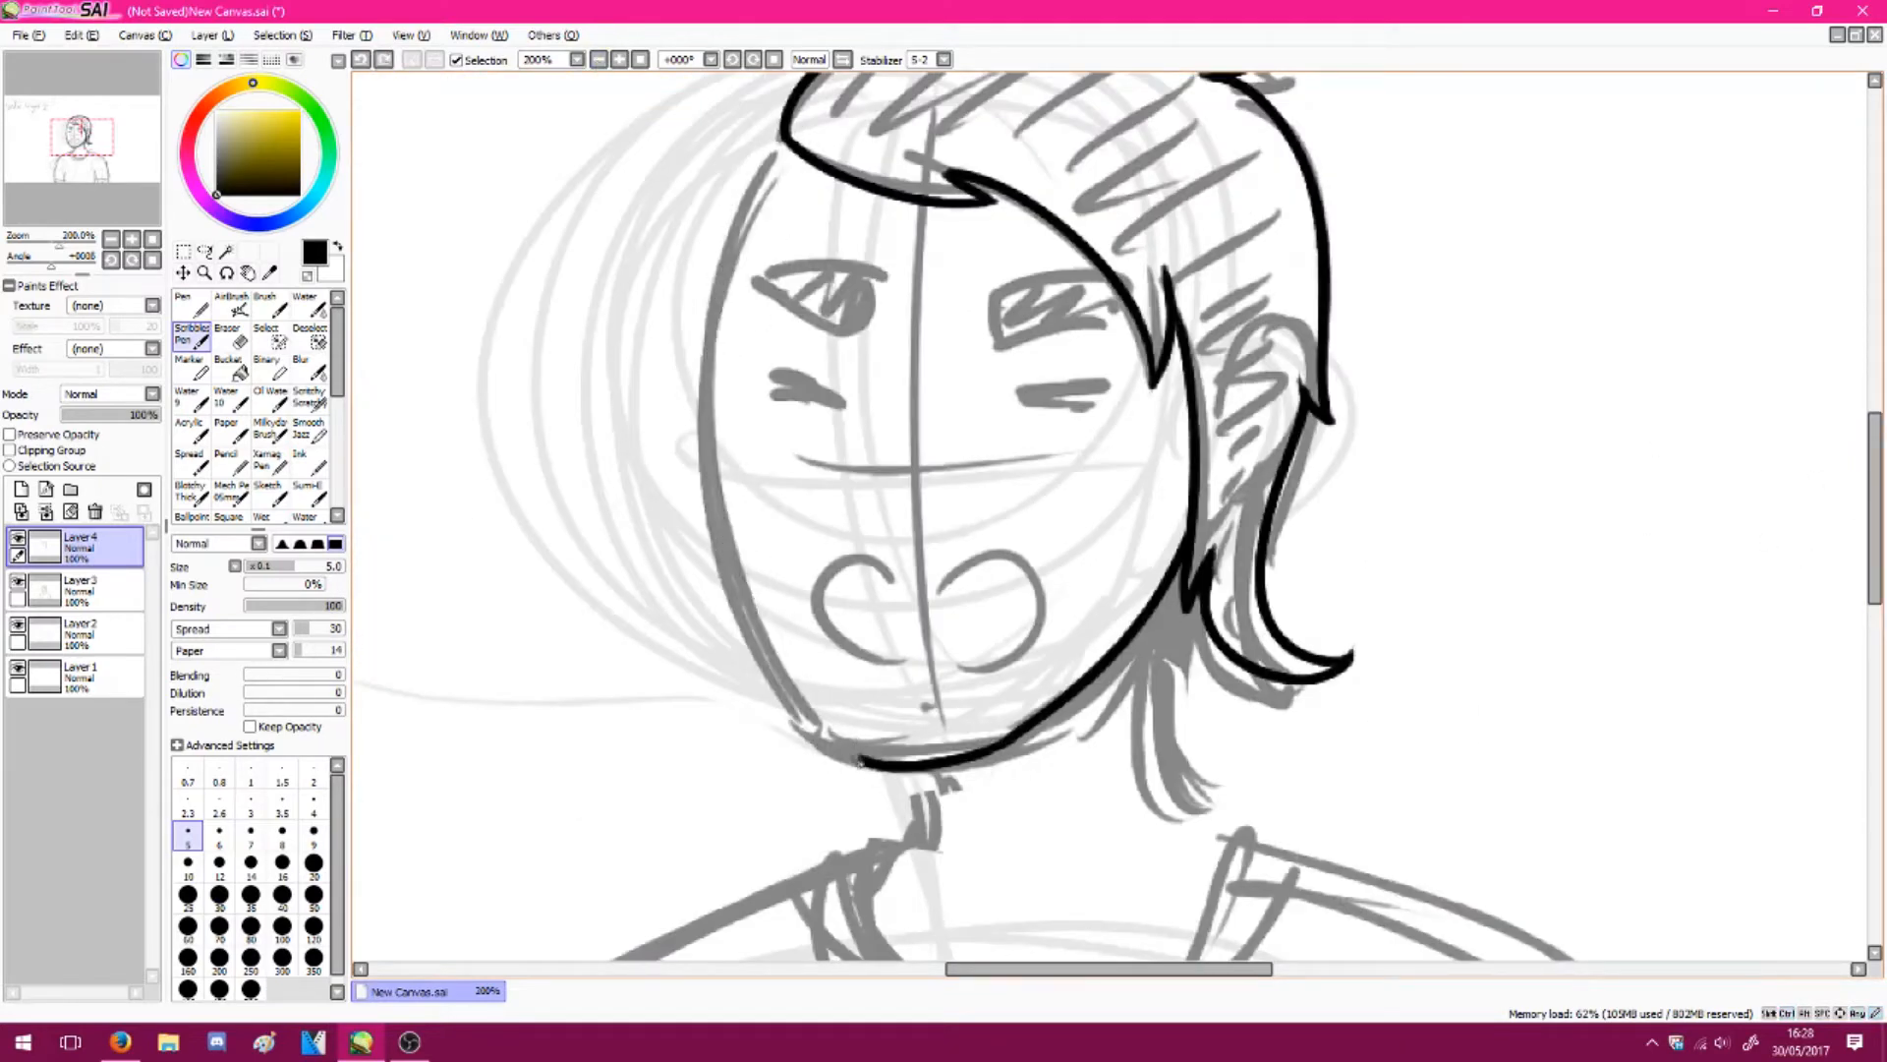
mouse_move(859, 761)
mouse_down()
mouse_move(777, 285)
mouse_move(777, 132)
mouse_up()
key(ctrl+z)
Ink the hair strand hanging behind the jaw and the front neck line below the chin
click(619, 60)
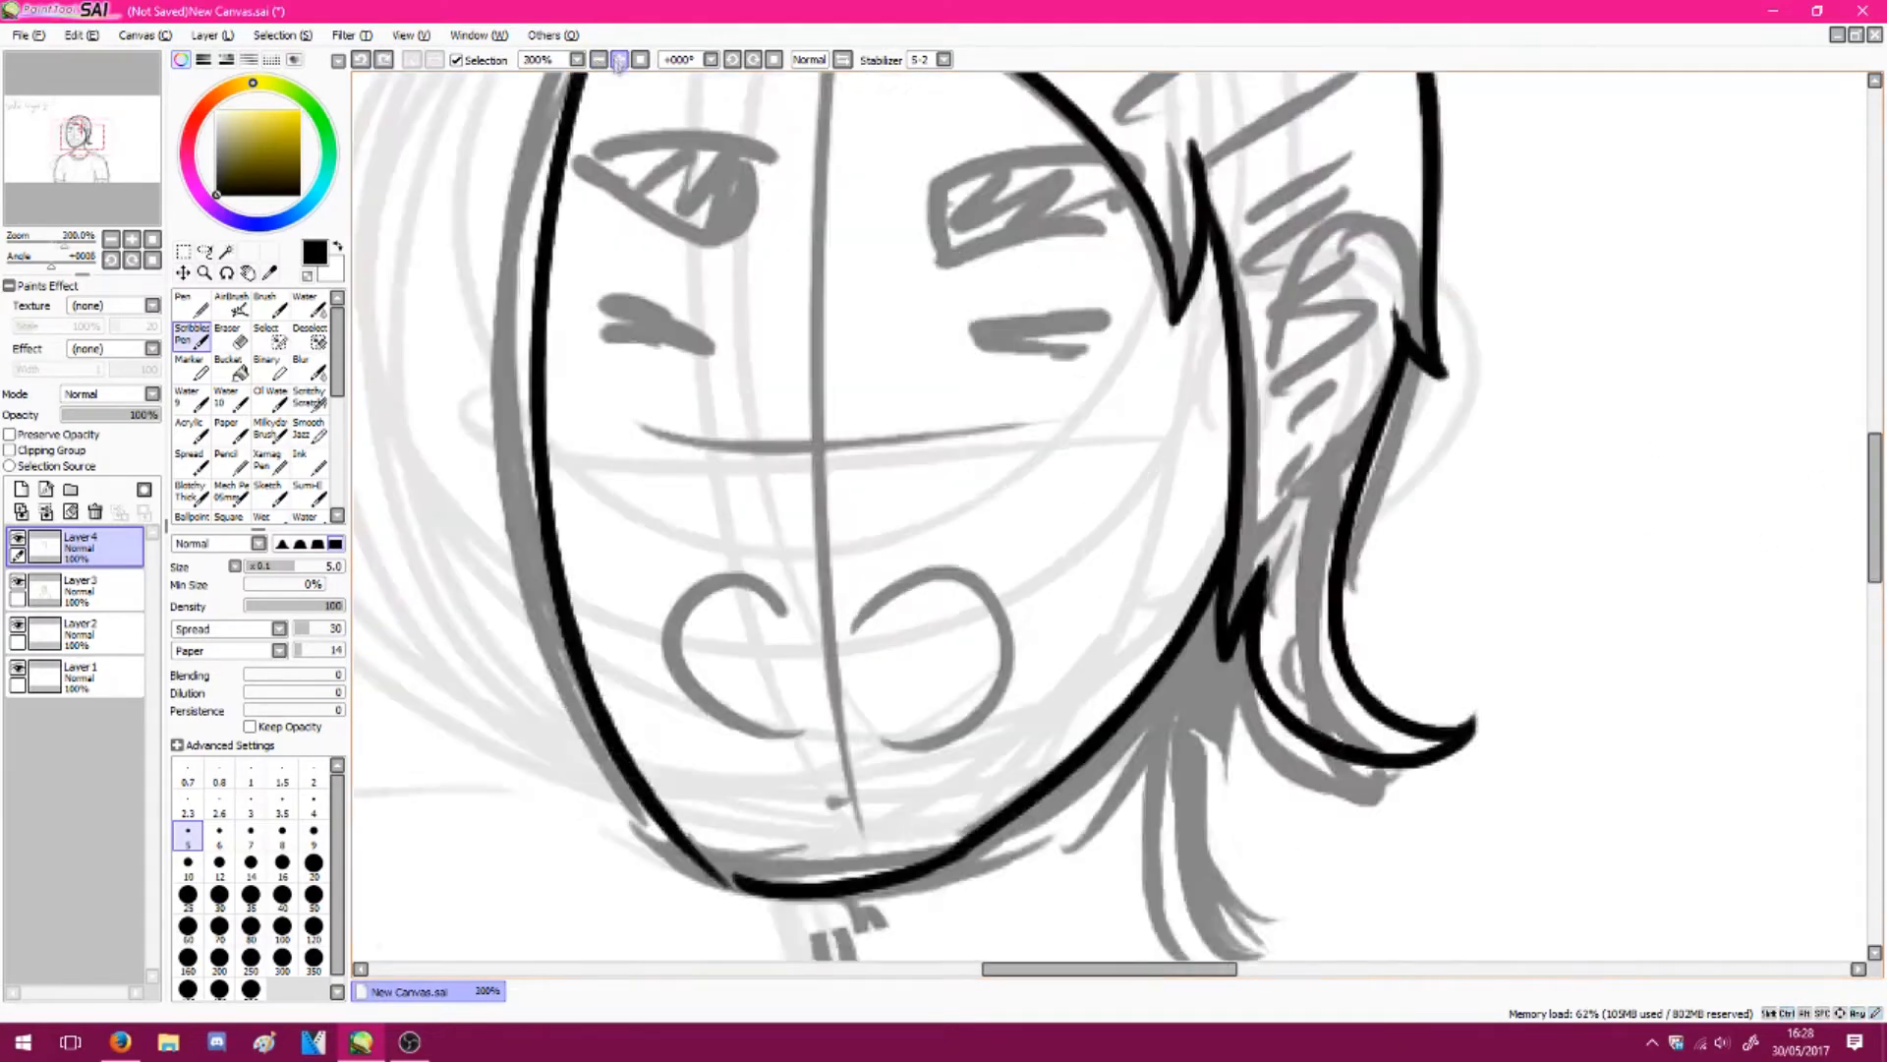
click(619, 60)
drag(609, 885, 897, 362)
mouse_move(862, 456)
mouse_down()
mouse_move(953, 478)
mouse_move(937, 632)
mouse_up()
drag(1450, 339, 1579, 806)
drag(983, 688, 936, 851)
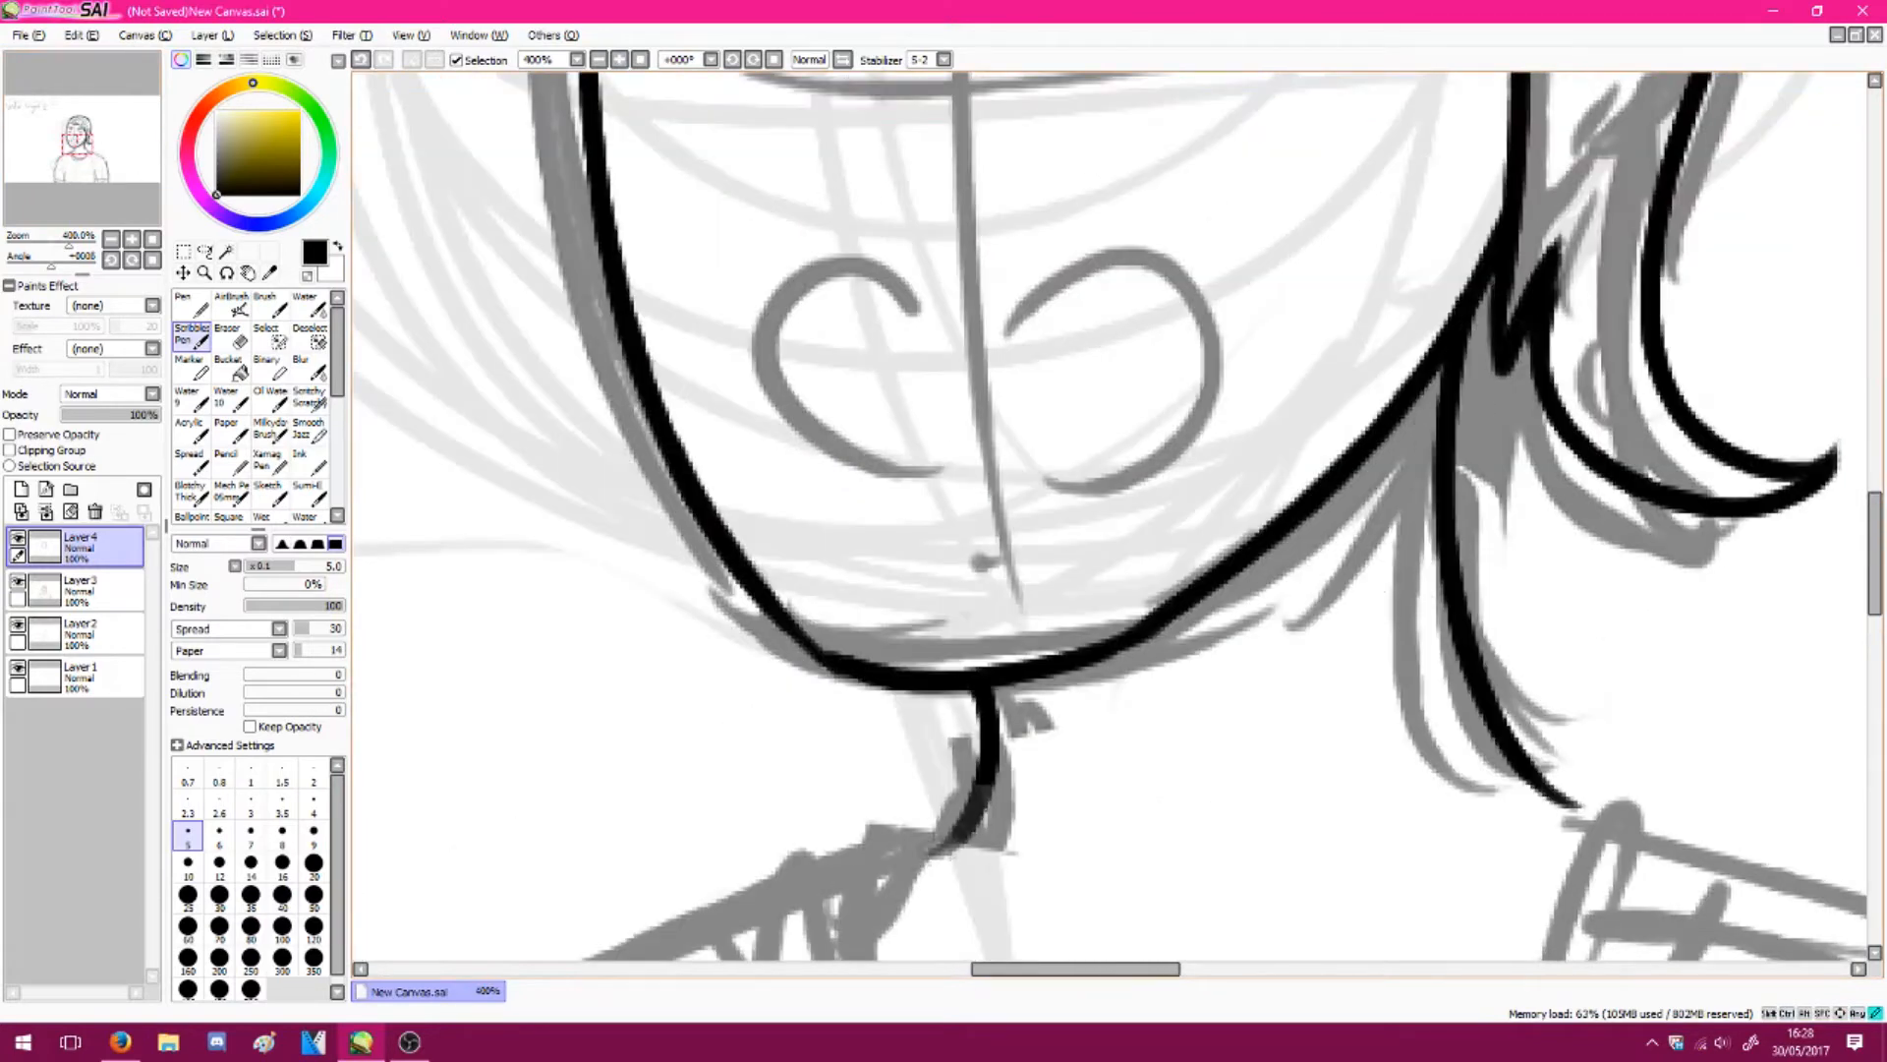
Ink the shoulder slope from the base of the front neck line out to the upper arm
double_click(599, 60)
mouse_move(1052, 688)
mouse_down()
mouse_move(946, 383)
mouse_move(676, 611)
mouse_up()
click(599, 60)
key(ctrl+z)
drag(979, 403, 674, 589)
key(ctrl+z)
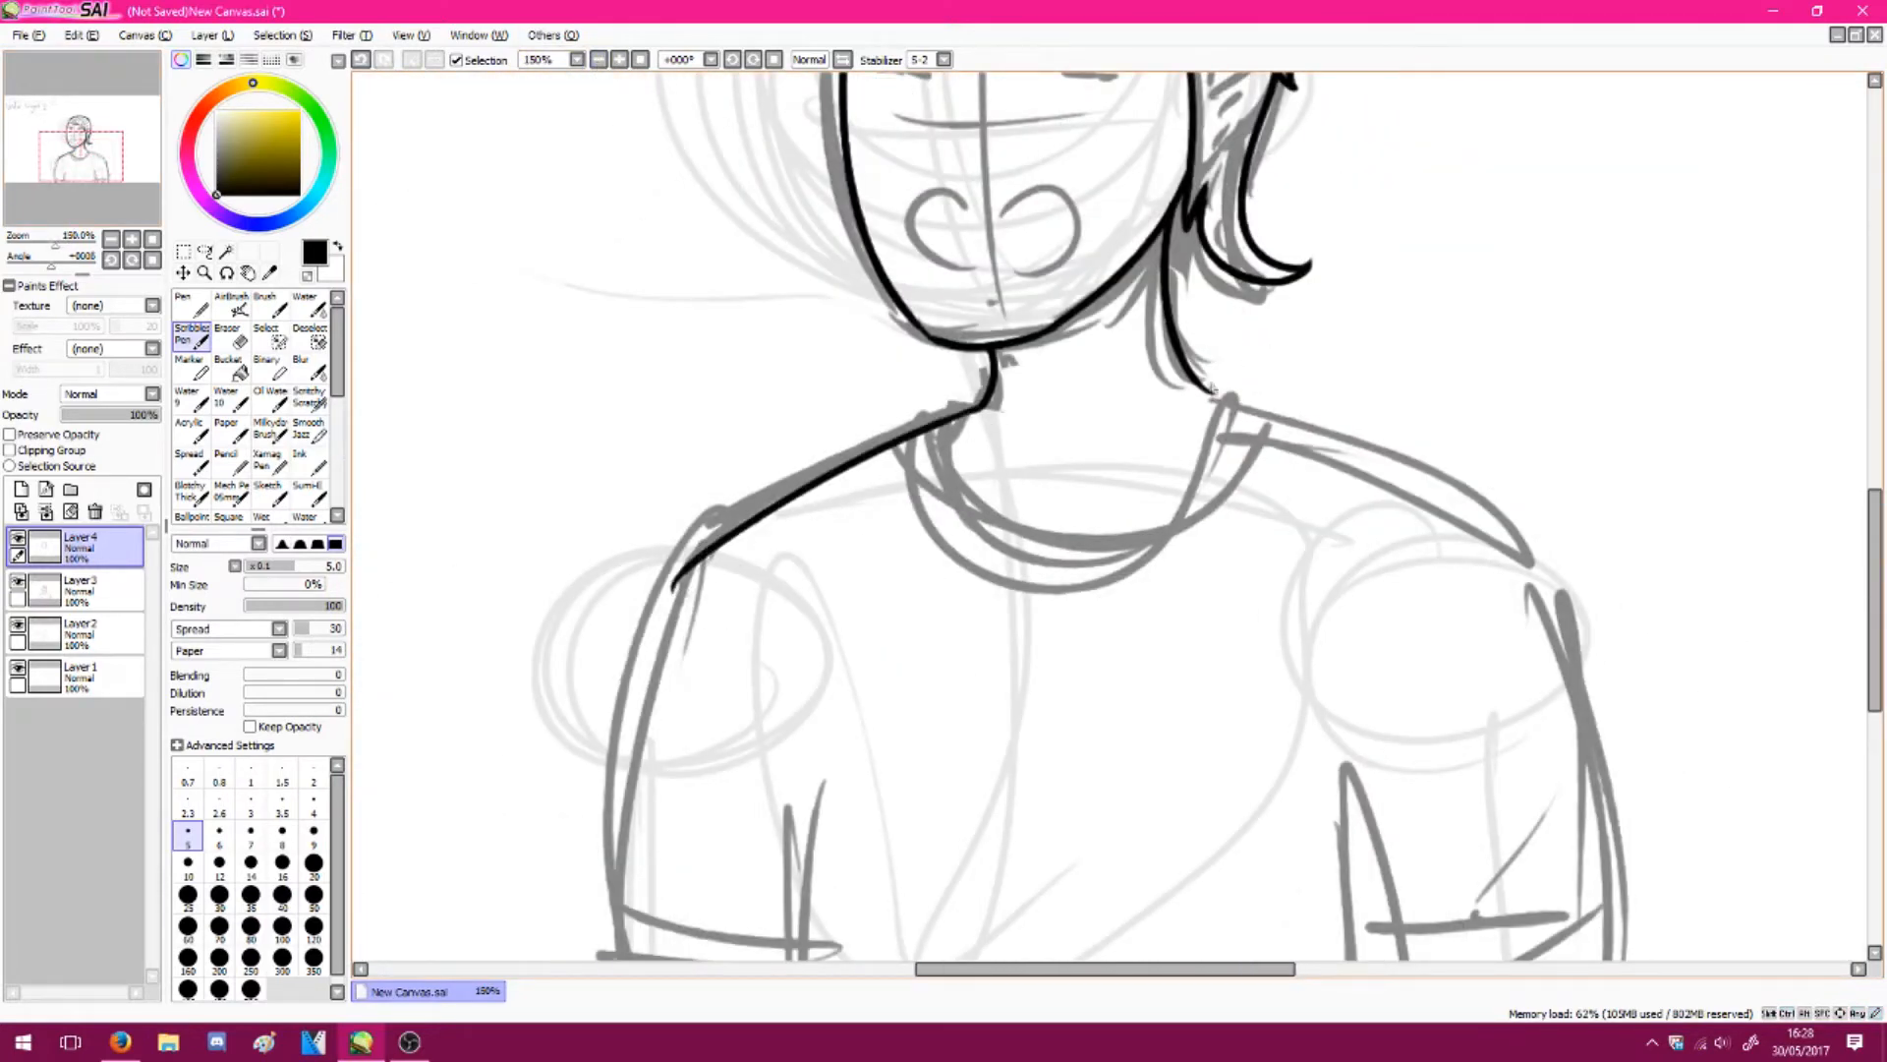
Ink the second shoulder slope from the neck and the outer arm line down to the canvas edge
drag(1211, 389, 1541, 634)
scroll(1541, 634, down, 3)
mouse_move(1608, 726)
mouse_down()
mouse_move(1539, 368)
mouse_move(1494, 298)
mouse_move(1567, 635)
mouse_move(1564, 726)
mouse_up()
key(ctrl+z)
Ink the inner lines of both arms and the remaining outer arm line down to the canvas edge
drag(1317, 560, 1317, 726)
key(ctrl+z)
drag(1338, 563, 1340, 726)
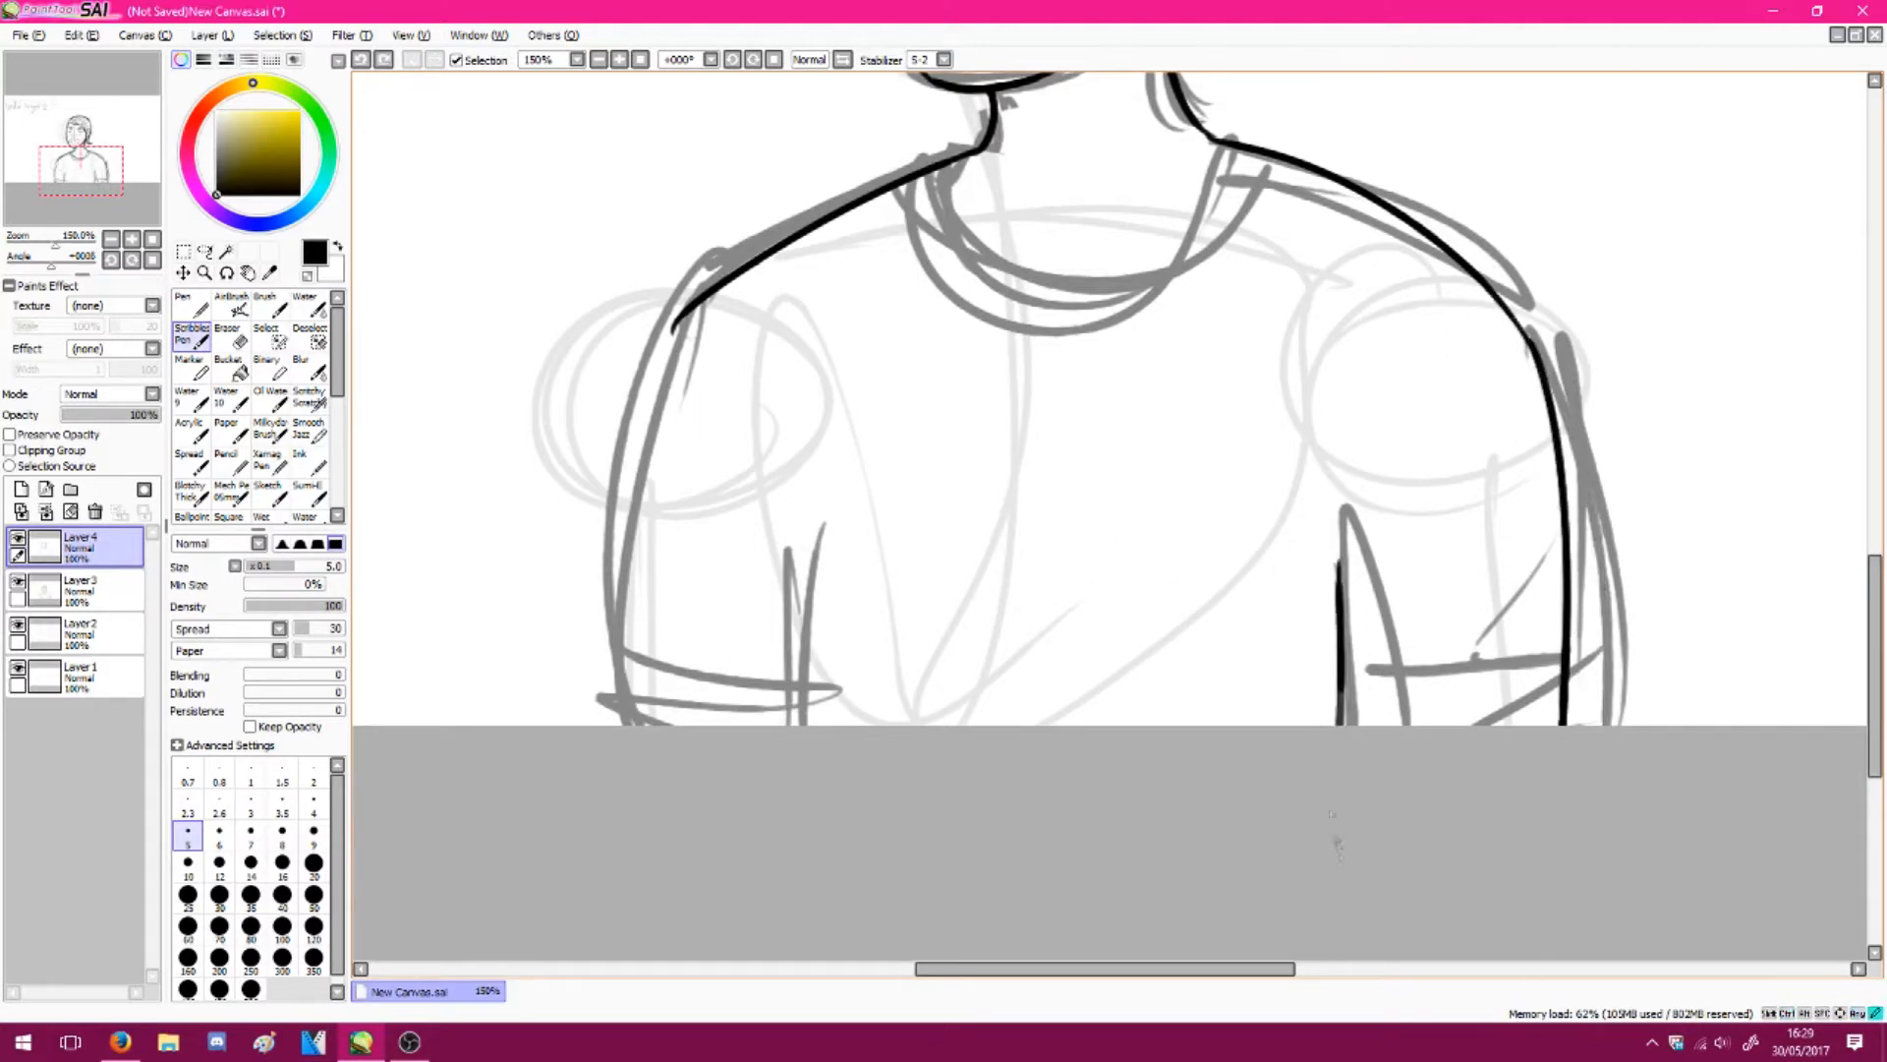
drag(808, 555, 802, 726)
drag(677, 322, 617, 725)
Ink the curved shirt neckline between the two sides of the neck
drag(1877, 625, 1876, 541)
drag(955, 492, 1229, 471)
key(ctrl+z)
mouse_move(950, 491)
mouse_down()
mouse_move(1172, 600)
mouse_move(1211, 434)
mouse_up()
key(ctrl+z)
click(231, 336)
Bucket-fill the shirt with black, detecting colour on the working layer with a colour difference of 193
click(640, 60)
click(231, 368)
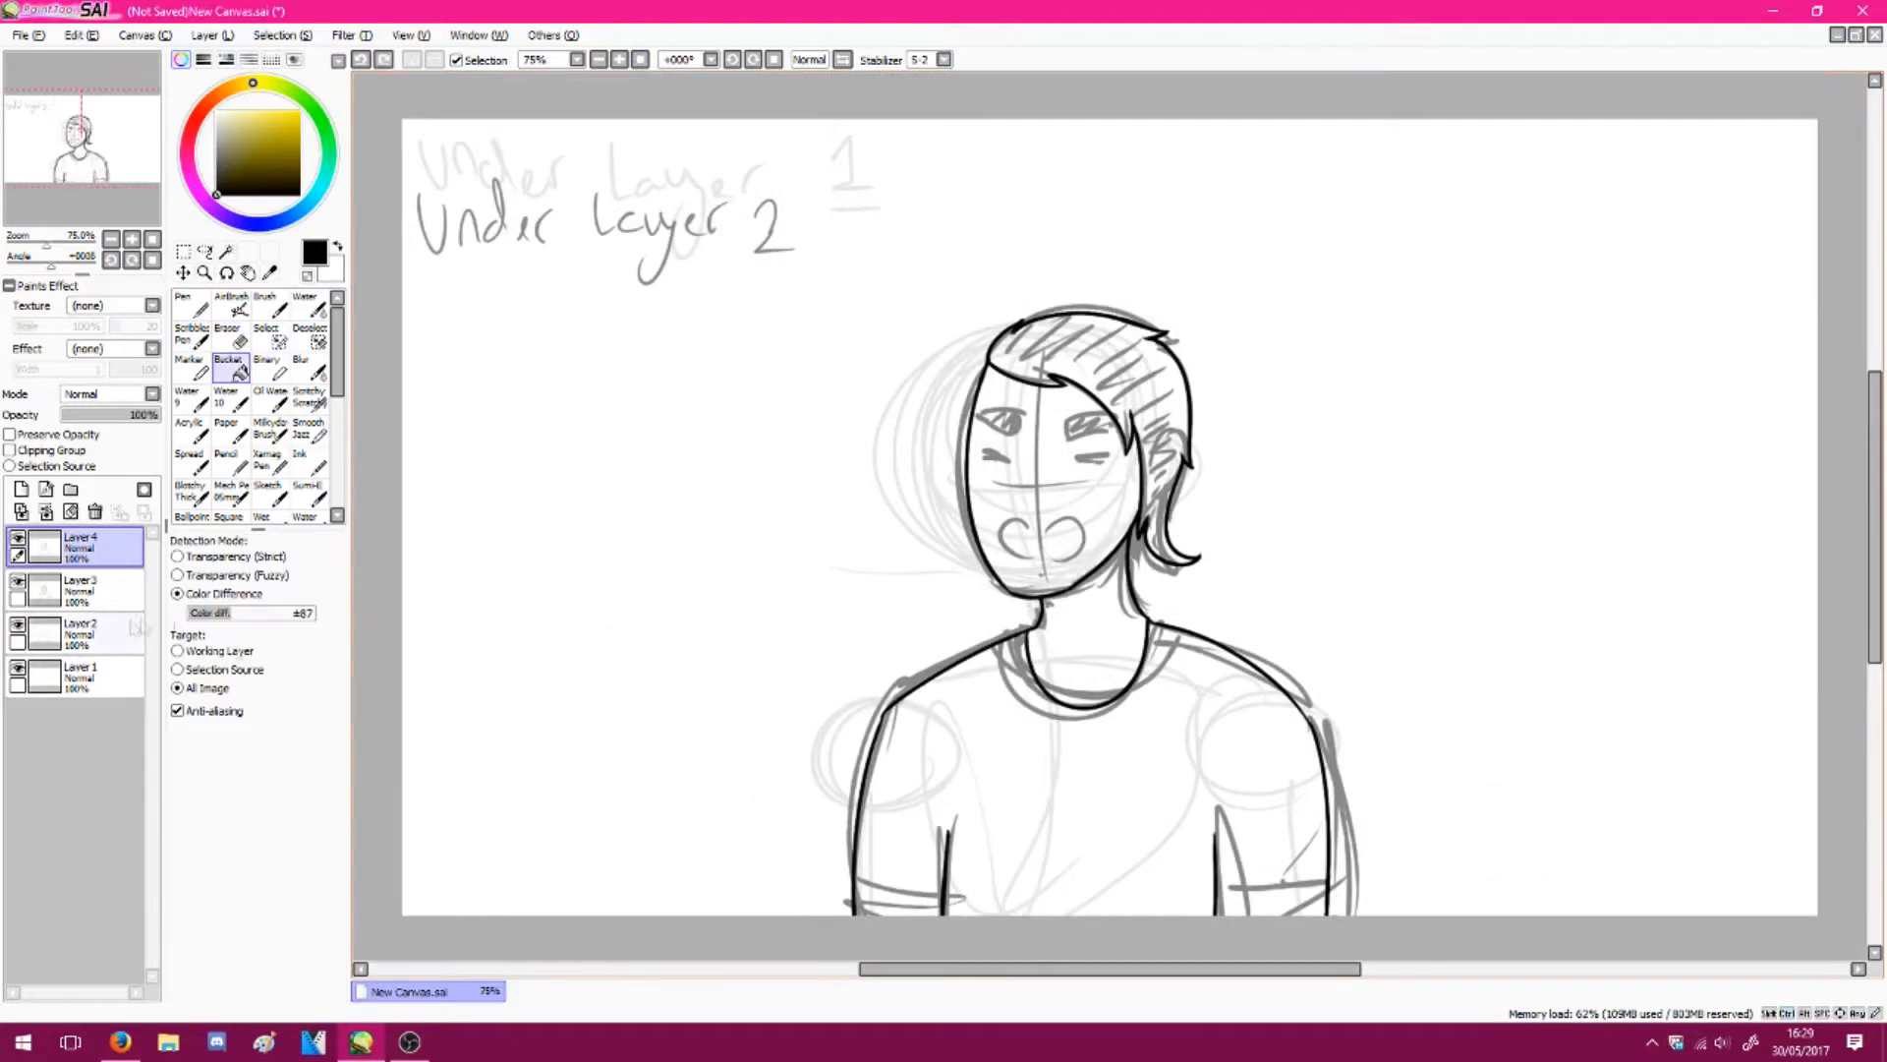
click(205, 652)
click(284, 613)
click(1062, 786)
Add a new layer above the line art for the facial features
click(619, 60)
click(619, 60)
click(619, 60)
click(620, 60)
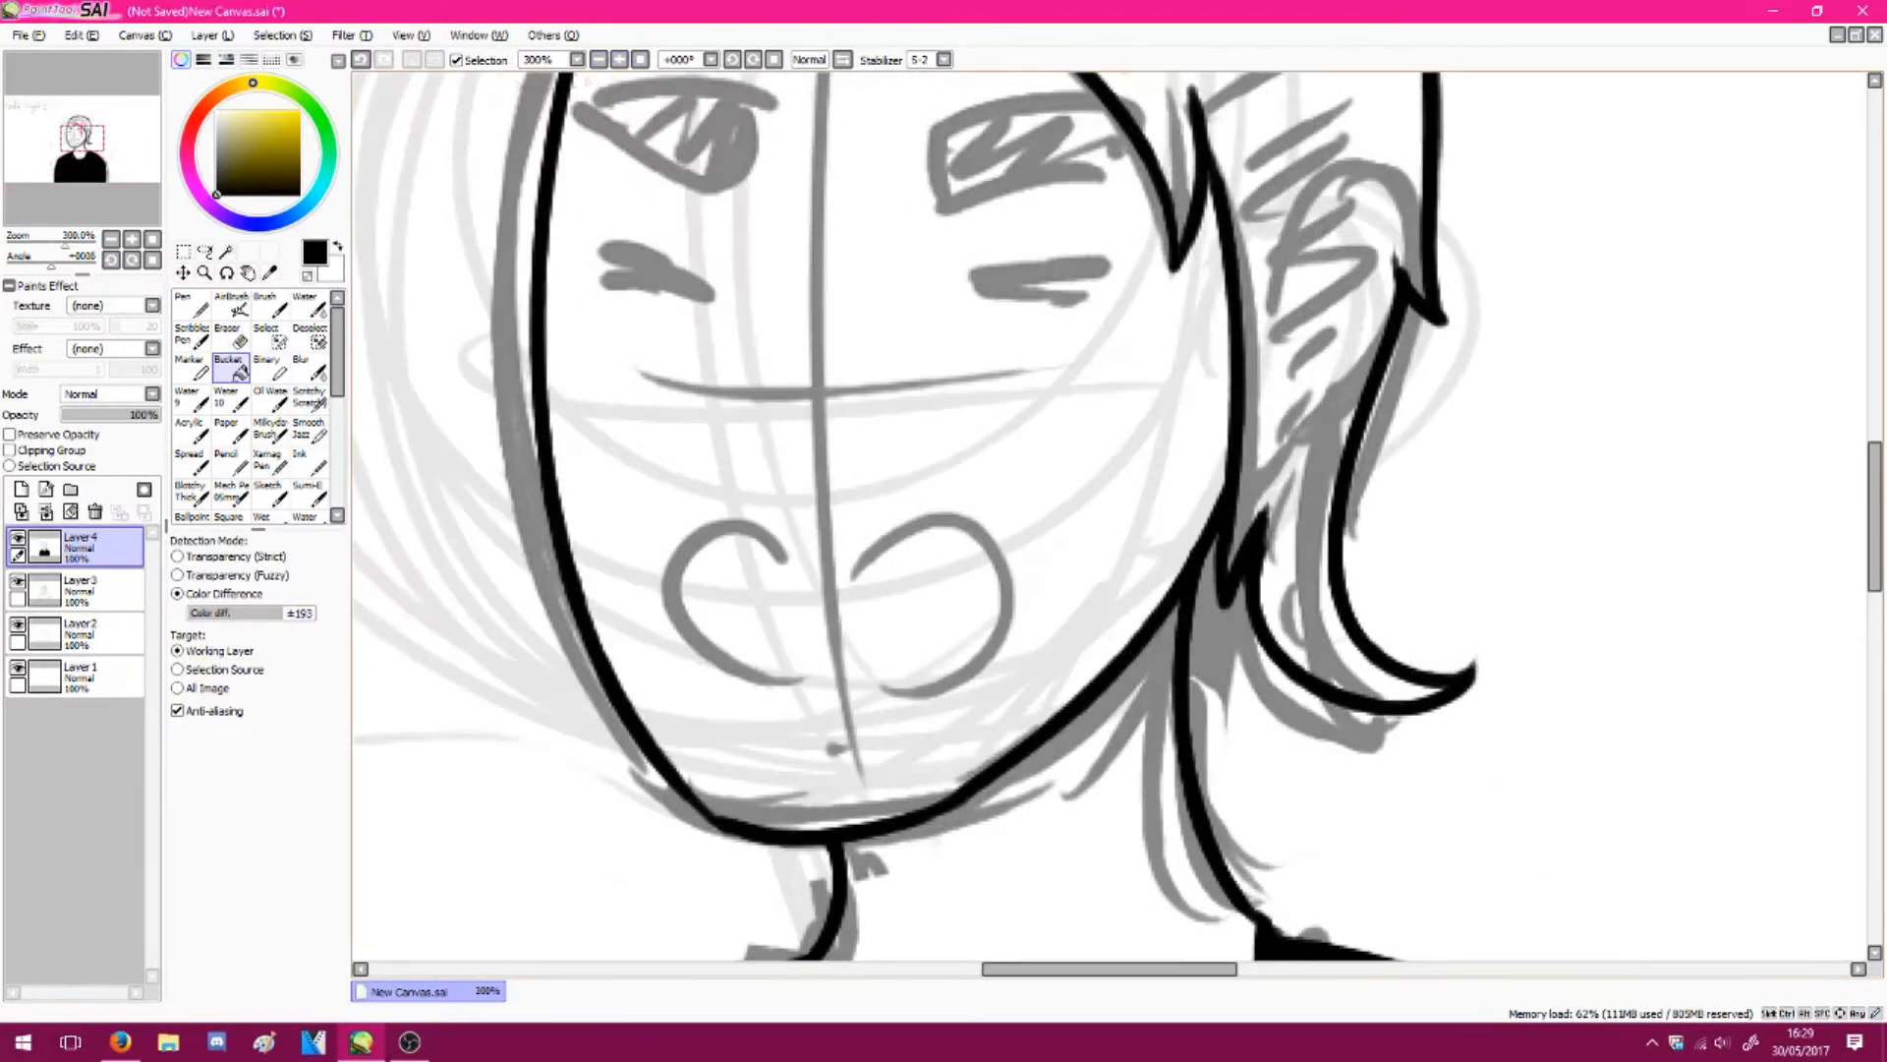
drag(83, 139, 81, 136)
click(18, 538)
click(18, 539)
click(20, 489)
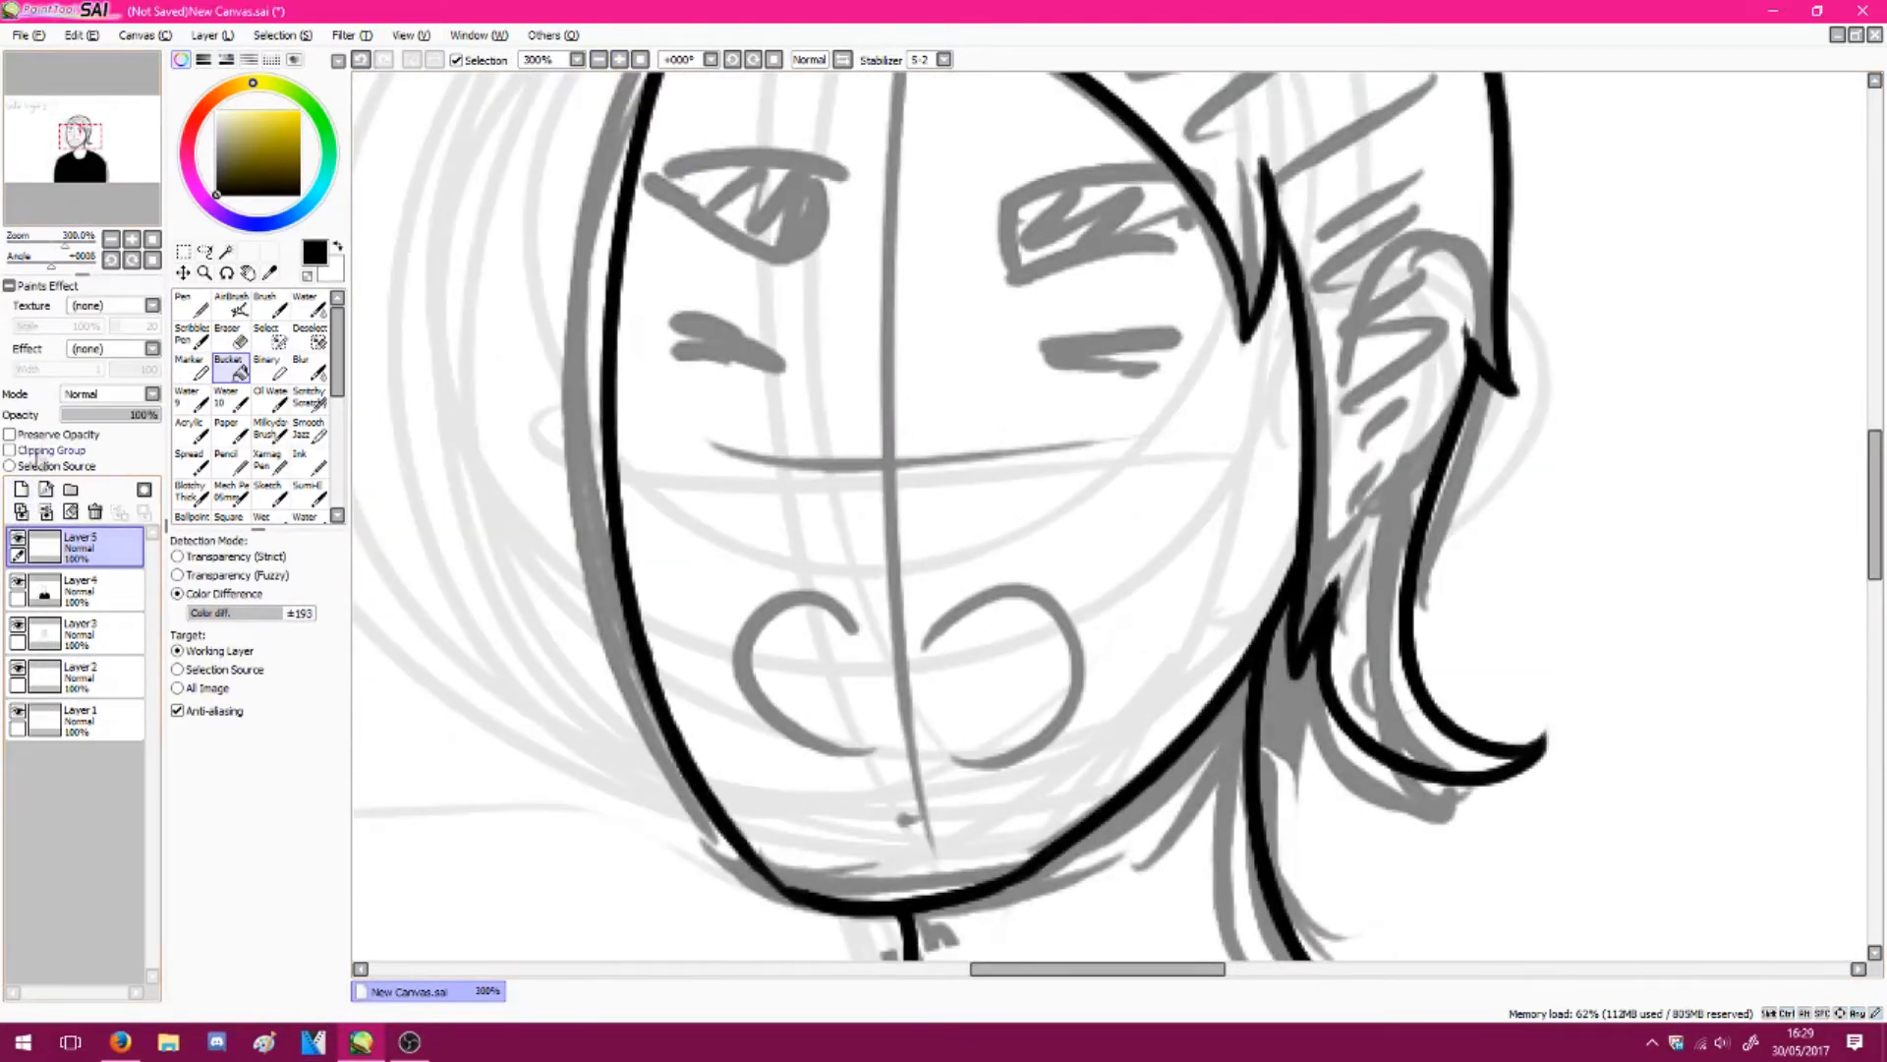
Ink both narrow eyes as short thick black strokes with the Scribble Pen at size 4
click(193, 336)
click(313, 805)
click(620, 60)
mouse_move(1018, 272)
mouse_down()
mouse_move(1165, 271)
mouse_move(1134, 295)
mouse_up()
drag(527, 251, 639, 295)
Ink the open mouth with its thick corners and teeth line, plus a small circle below the lower lip
scroll(747, 442, down, 3)
mouse_move(822, 433)
mouse_down()
mouse_move(816, 597)
mouse_move(727, 403)
mouse_move(798, 596)
mouse_up()
key(ctrl+z)
key(ctrl+z)
drag(766, 430, 804, 601)
drag(1022, 377, 1028, 499)
mouse_move(637, 384)
mouse_down()
mouse_move(639, 511)
mouse_move(875, 443)
mouse_up()
key(ctrl+z)
drag(646, 464, 1020, 434)
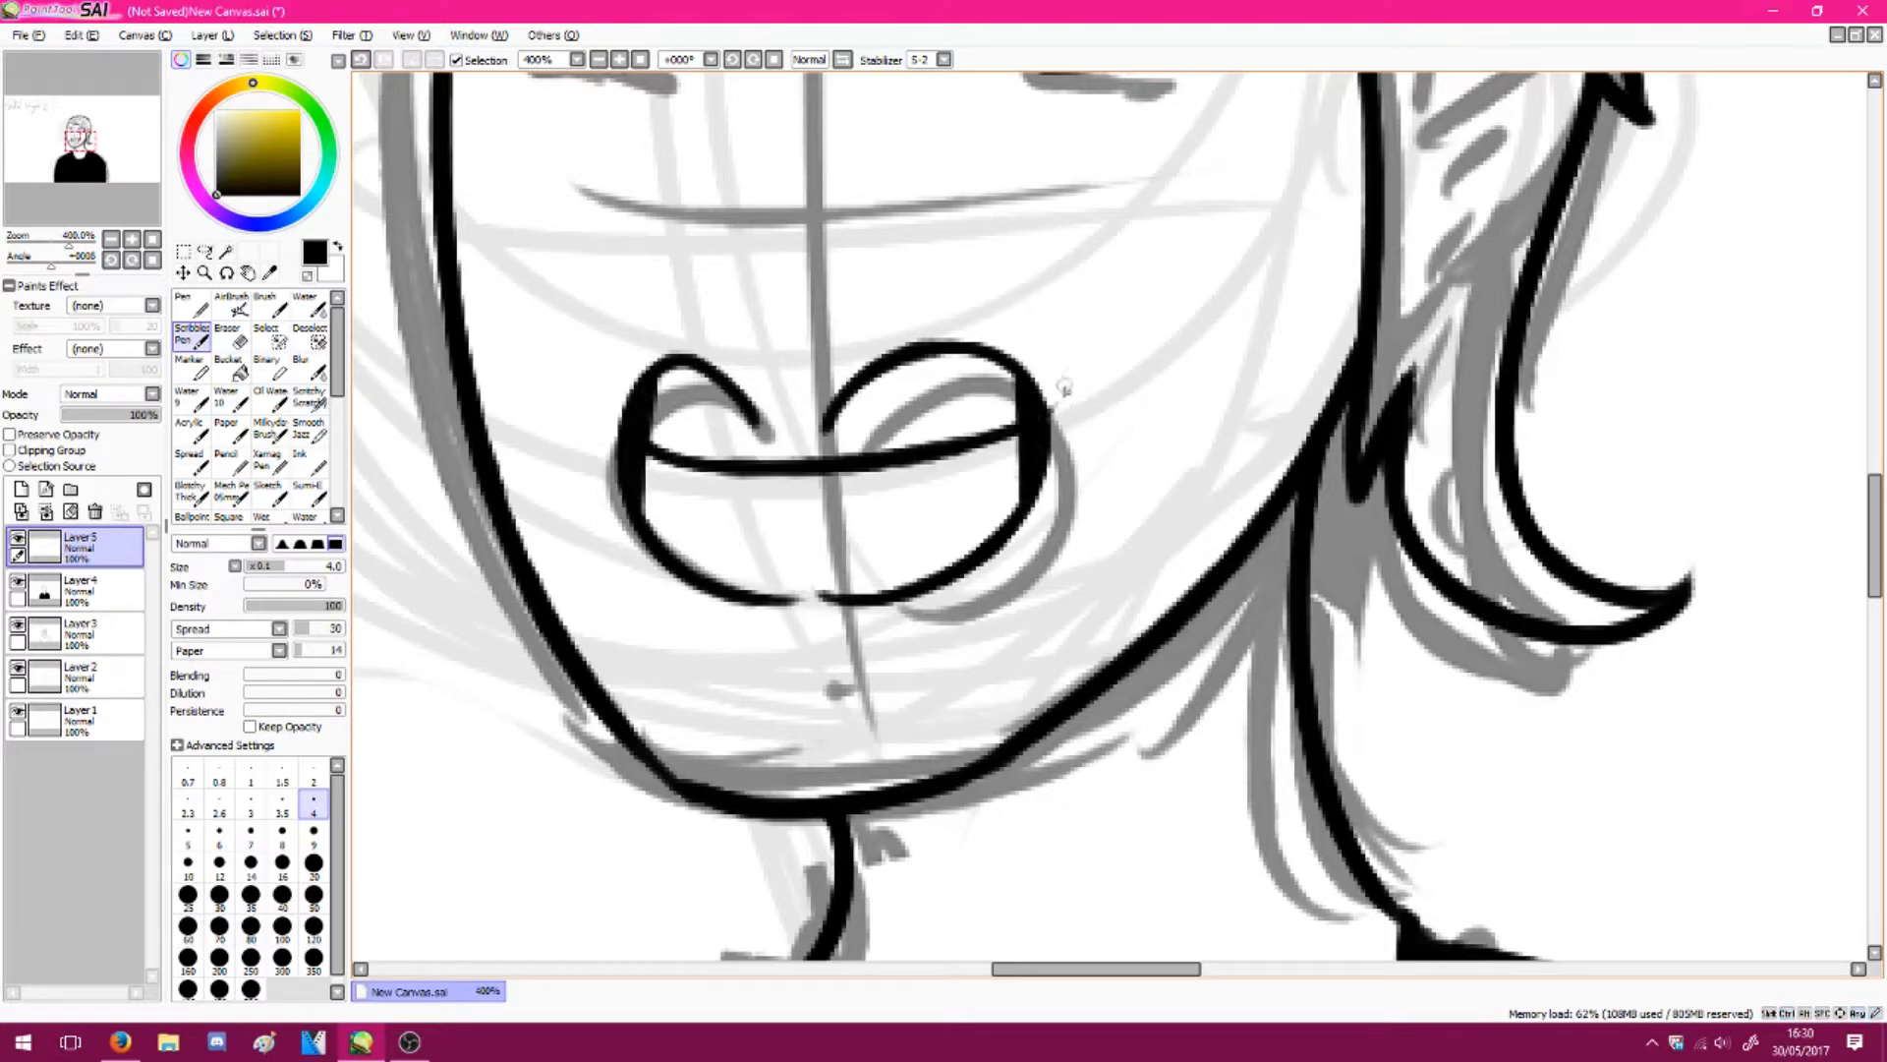
key(e)
key(n)
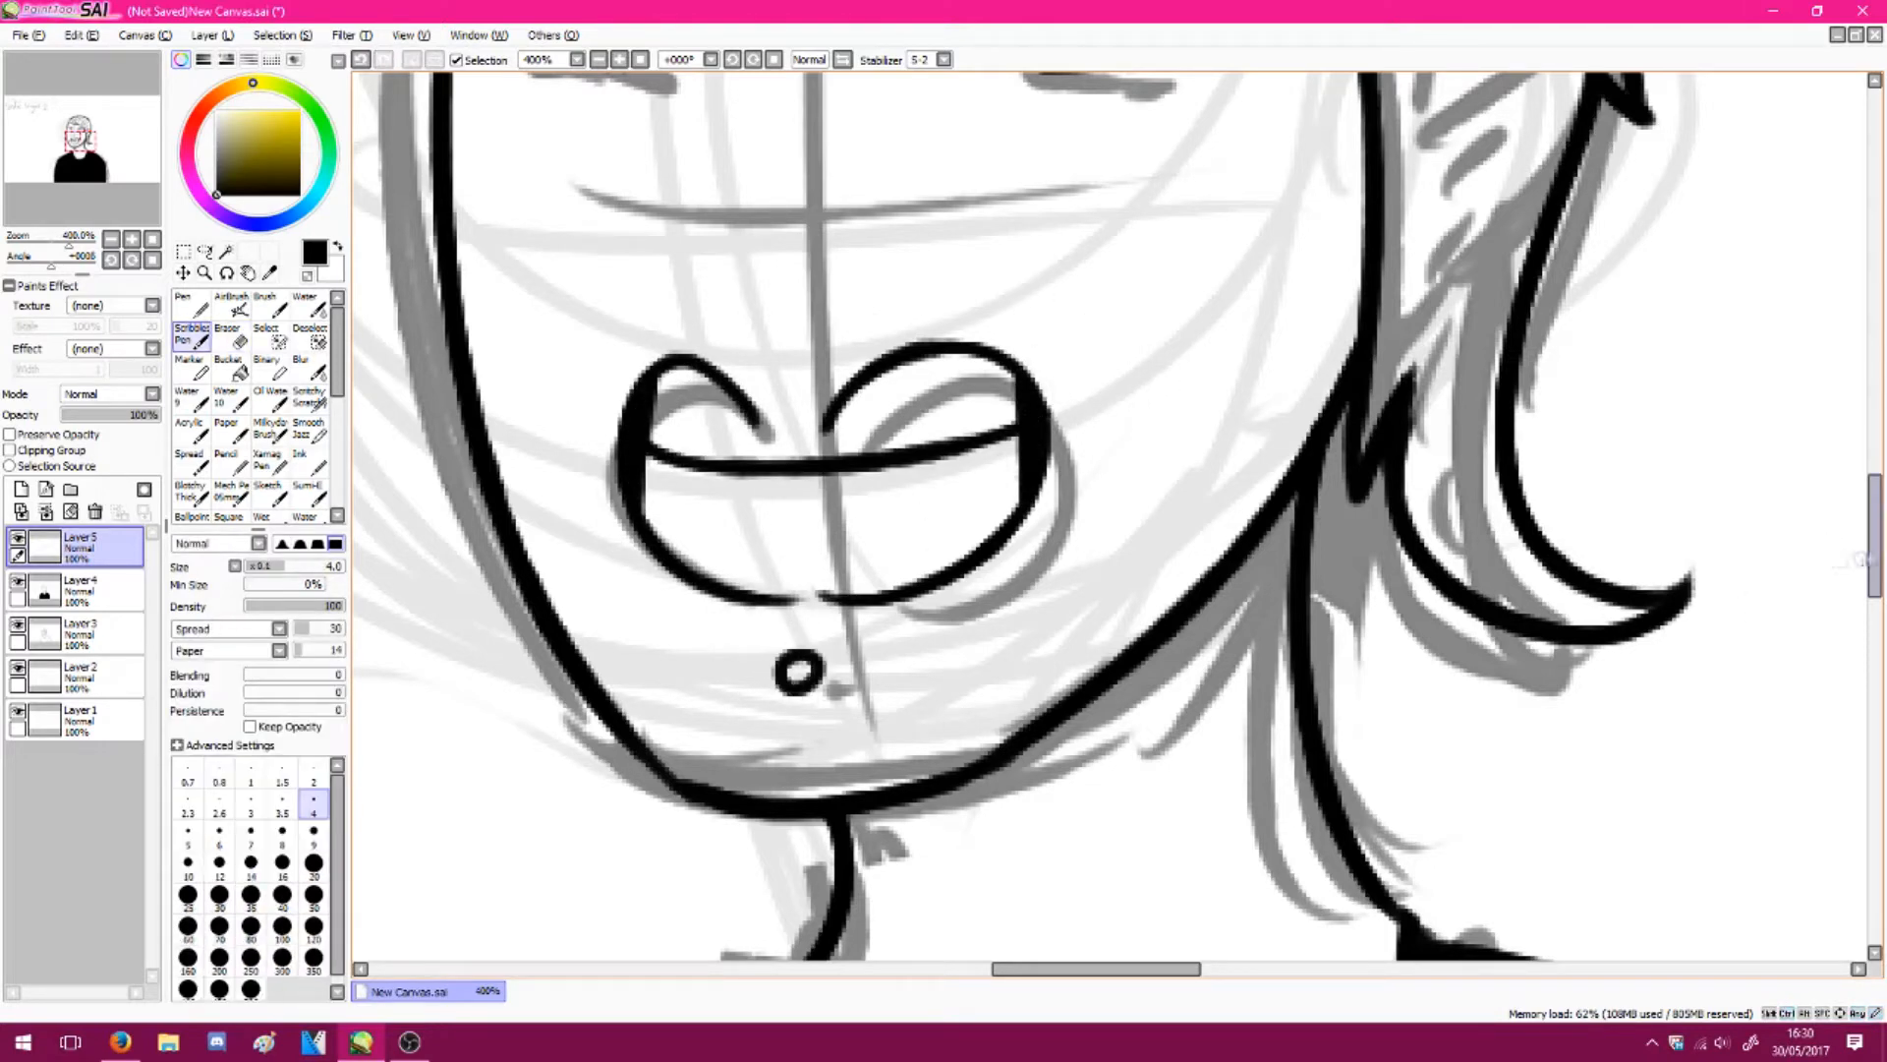
Outline the thick eyebrow on the hair-covered side of the face and fill it with black
scroll(793, 668, up, 5)
drag(1027, 381, 1227, 303)
drag(966, 282, 1205, 253)
key(ctrl+z)
mouse_move(966, 282)
mouse_down()
mouse_move(1136, 233)
mouse_move(1225, 300)
mouse_up()
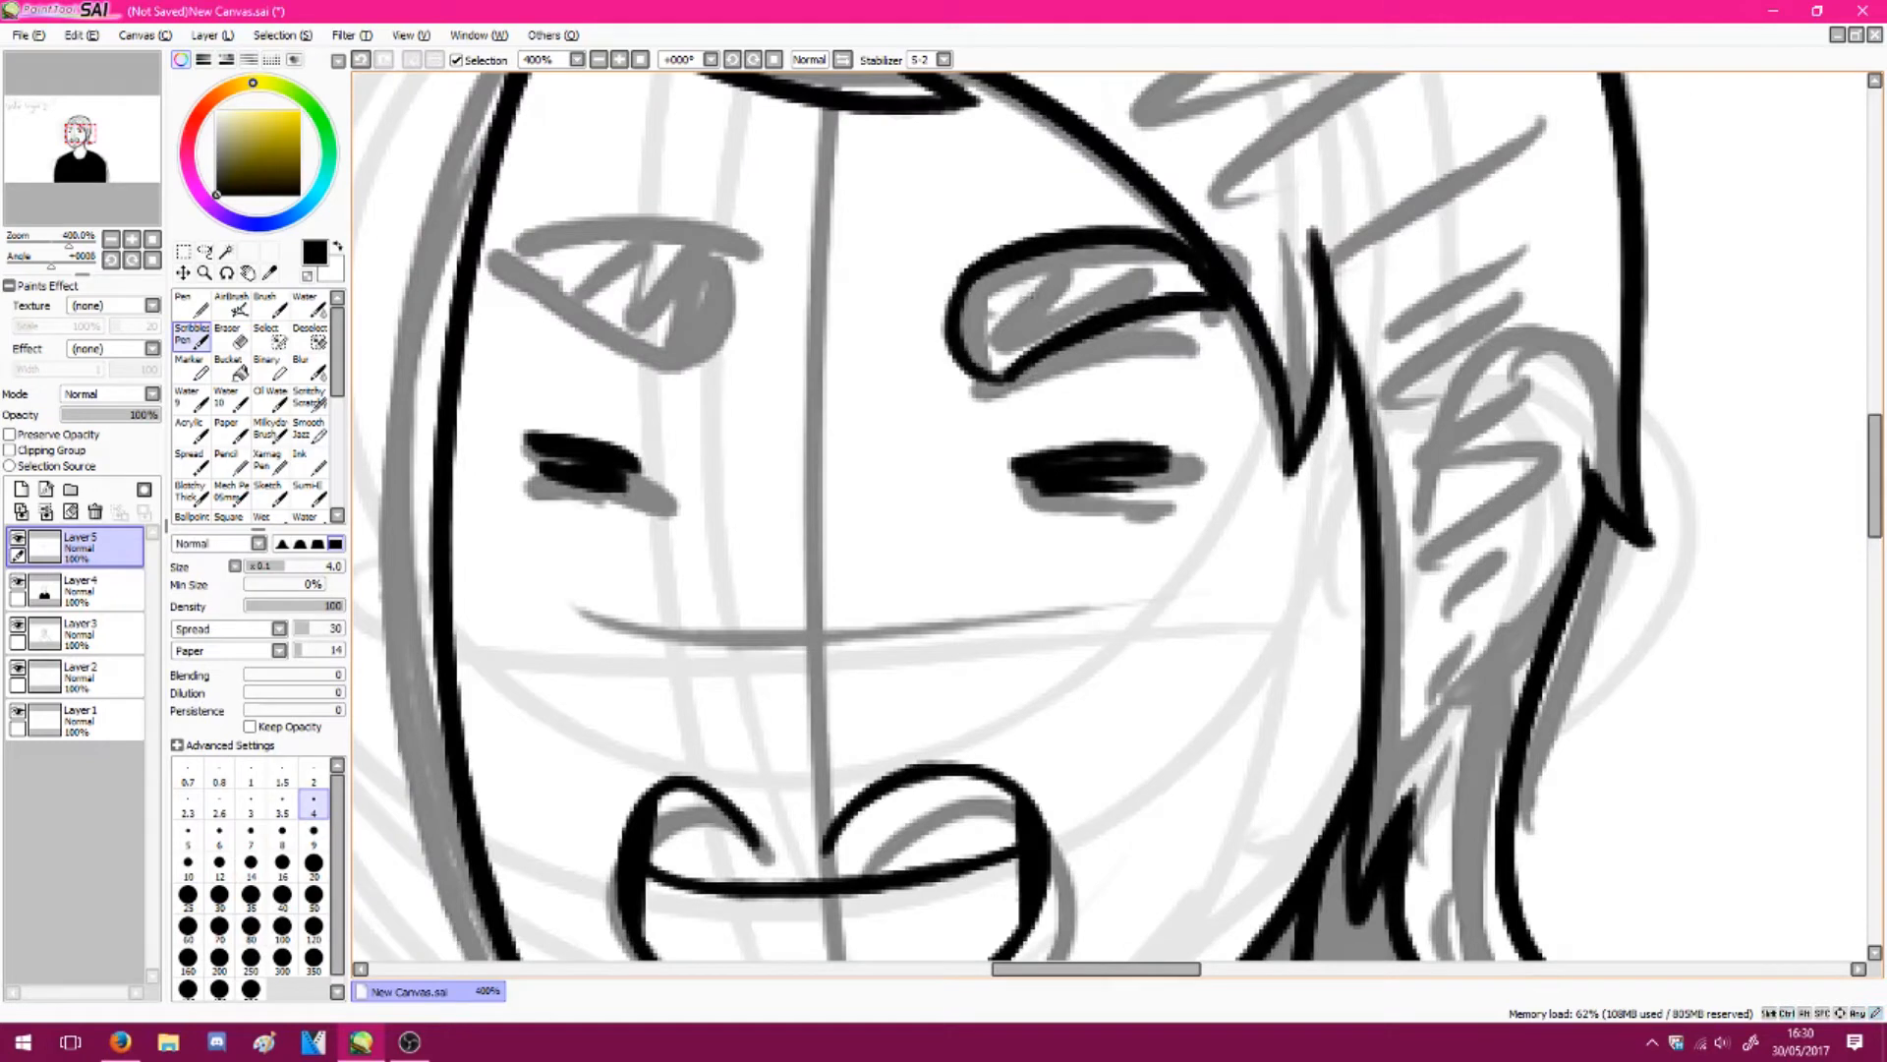
key(g)
click(1038, 313)
Outline the other eyebrow against the far edge of the face and fill it with black
key(n)
mouse_move(692, 287)
mouse_down()
mouse_move(651, 386)
mouse_move(474, 310)
mouse_move(681, 317)
mouse_up()
key(g)
click(590, 307)
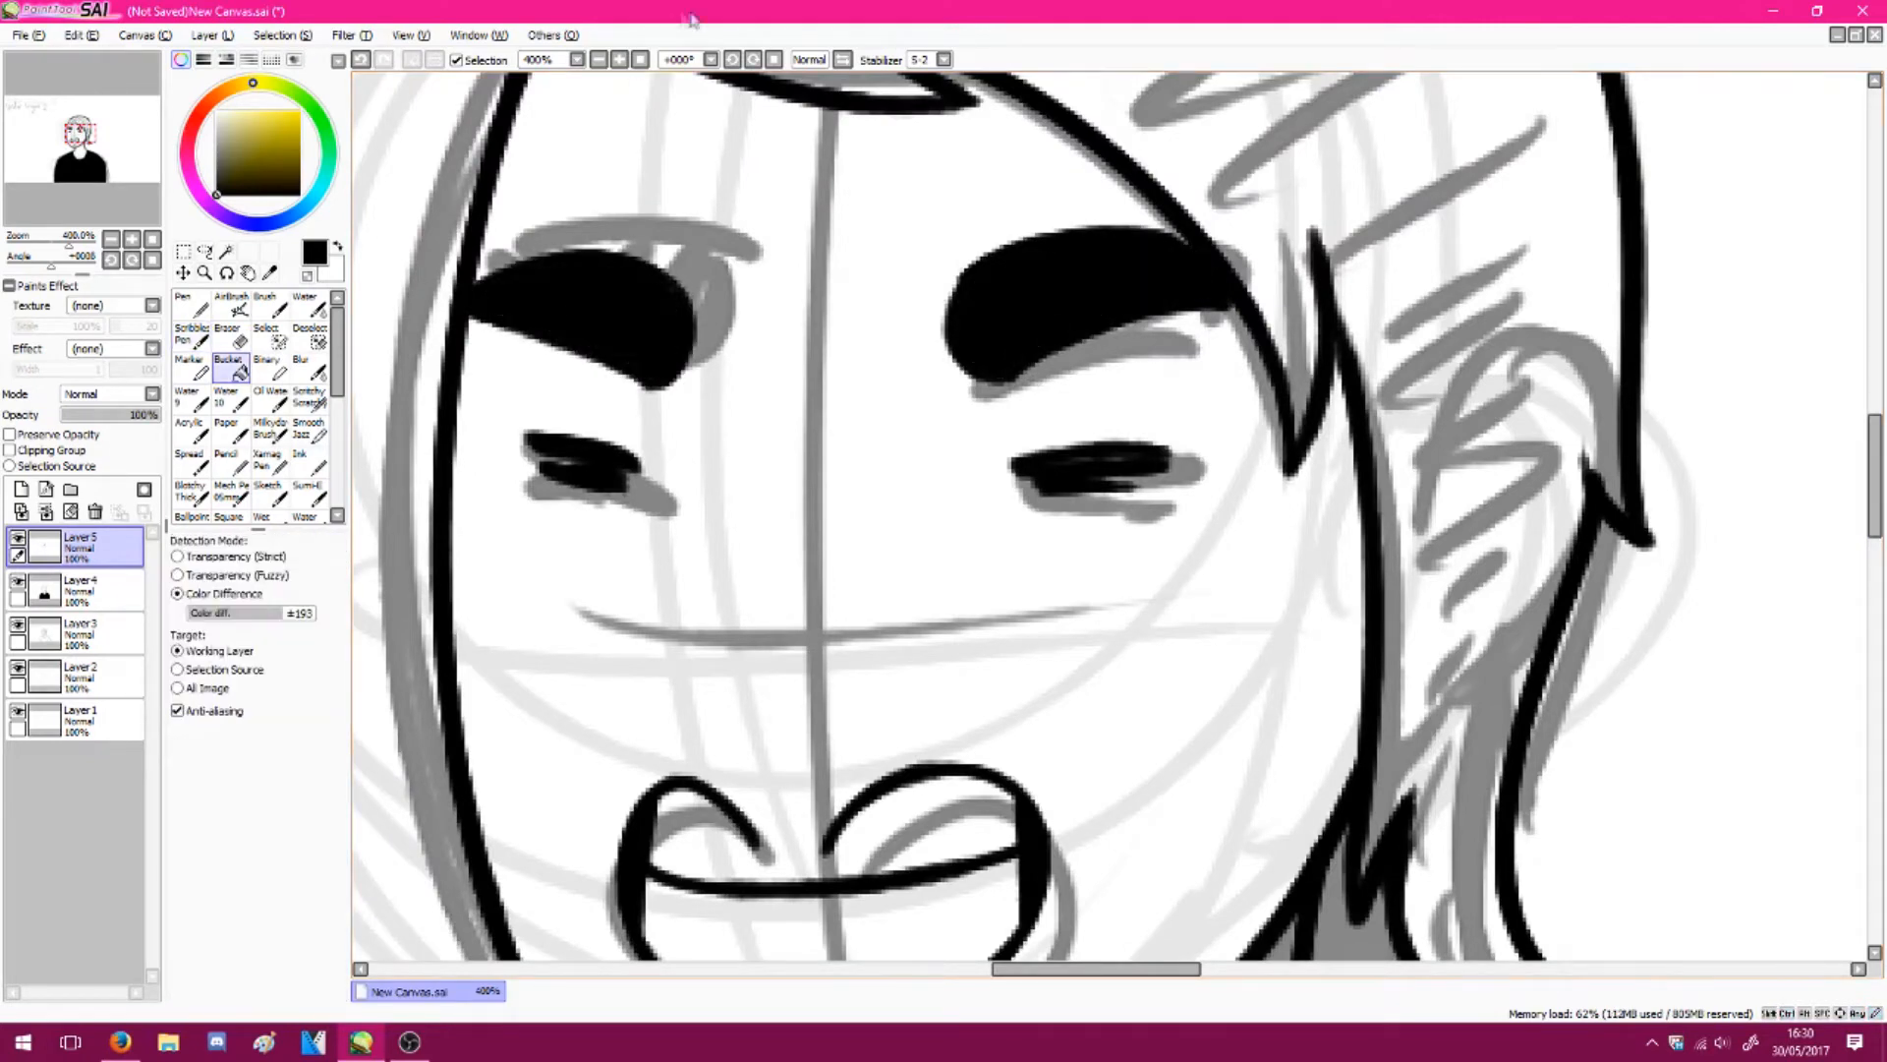
Hide the grey refined sketch on Layer 3 to leave the line art clear over the construction sketch
click(640, 60)
click(17, 624)
click(620, 60)
click(619, 60)
click(619, 60)
scroll(599, 295, up, 3)
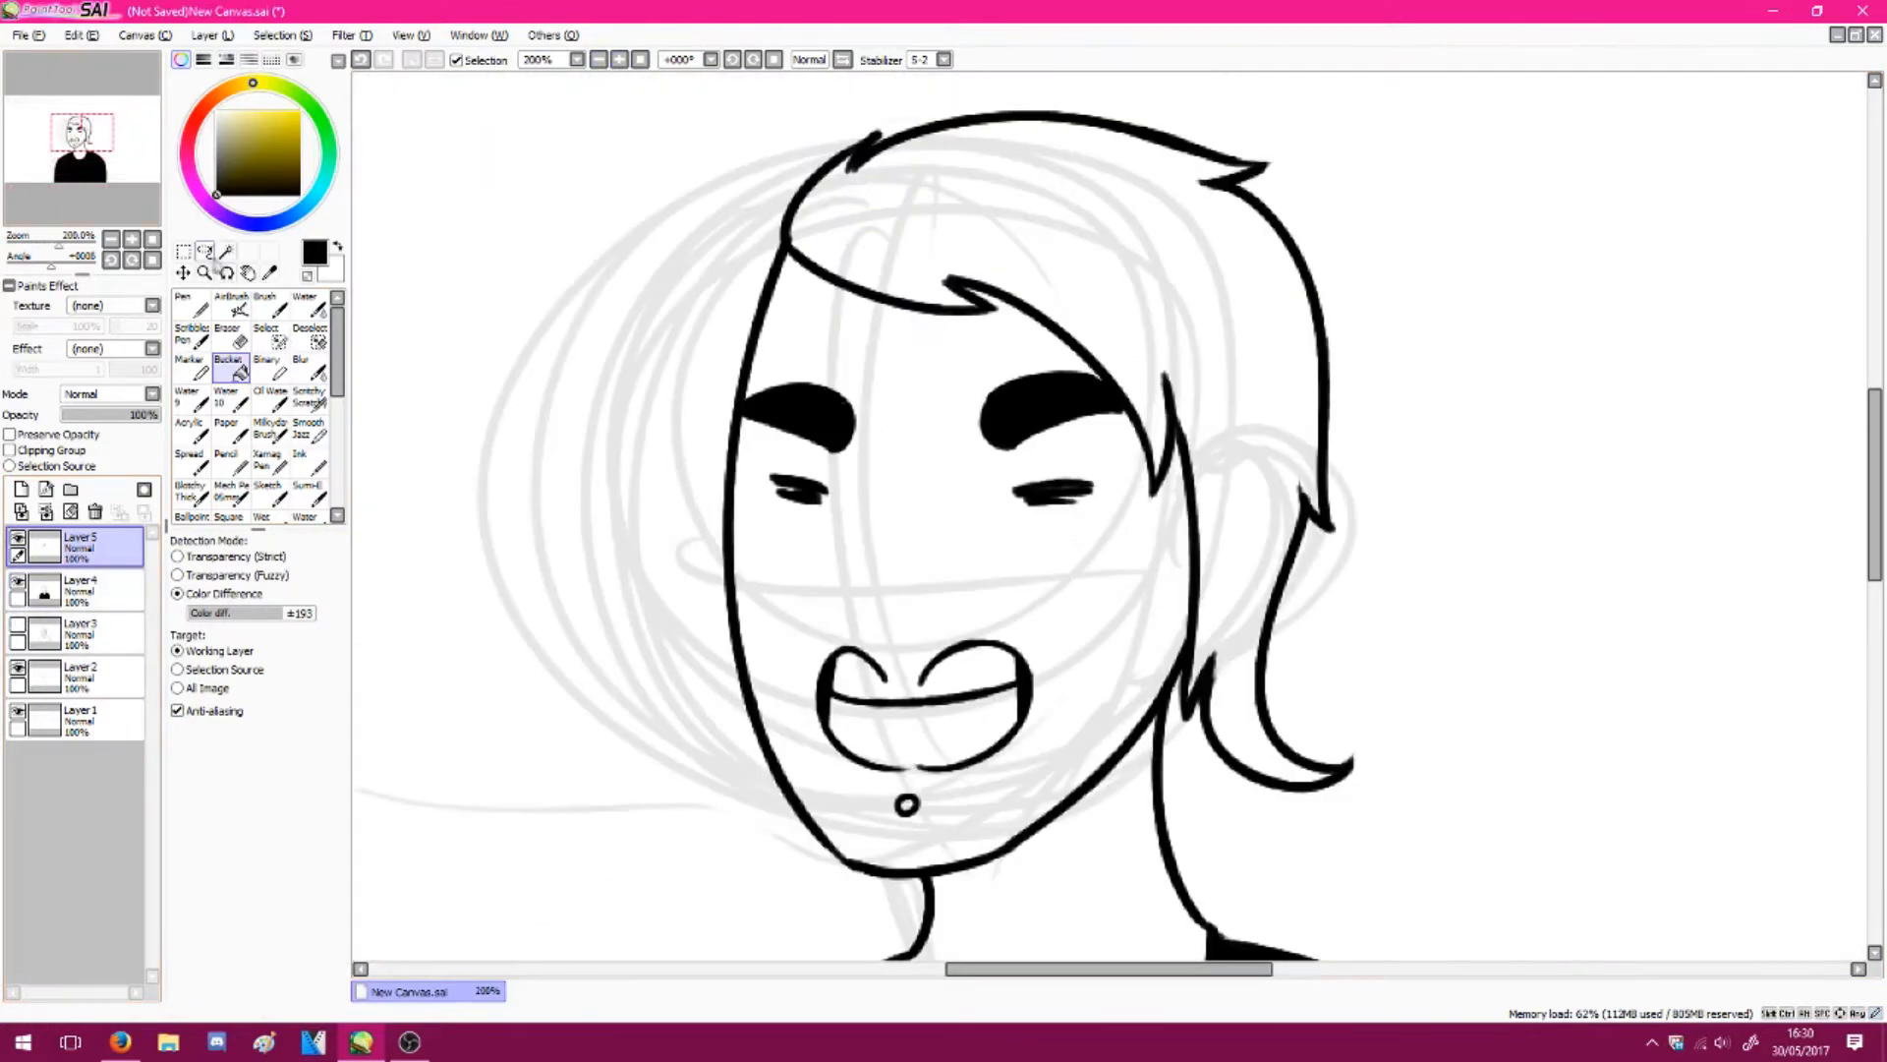
Lasso the eyebrow at the far edge of the face, reduce its height slightly and mirror the canvas view
click(204, 251)
drag(865, 356, 847, 344)
key(ctrl+t)
drag(798, 442, 798, 432)
click(843, 60)
key(Return)
key(ctrl+d)
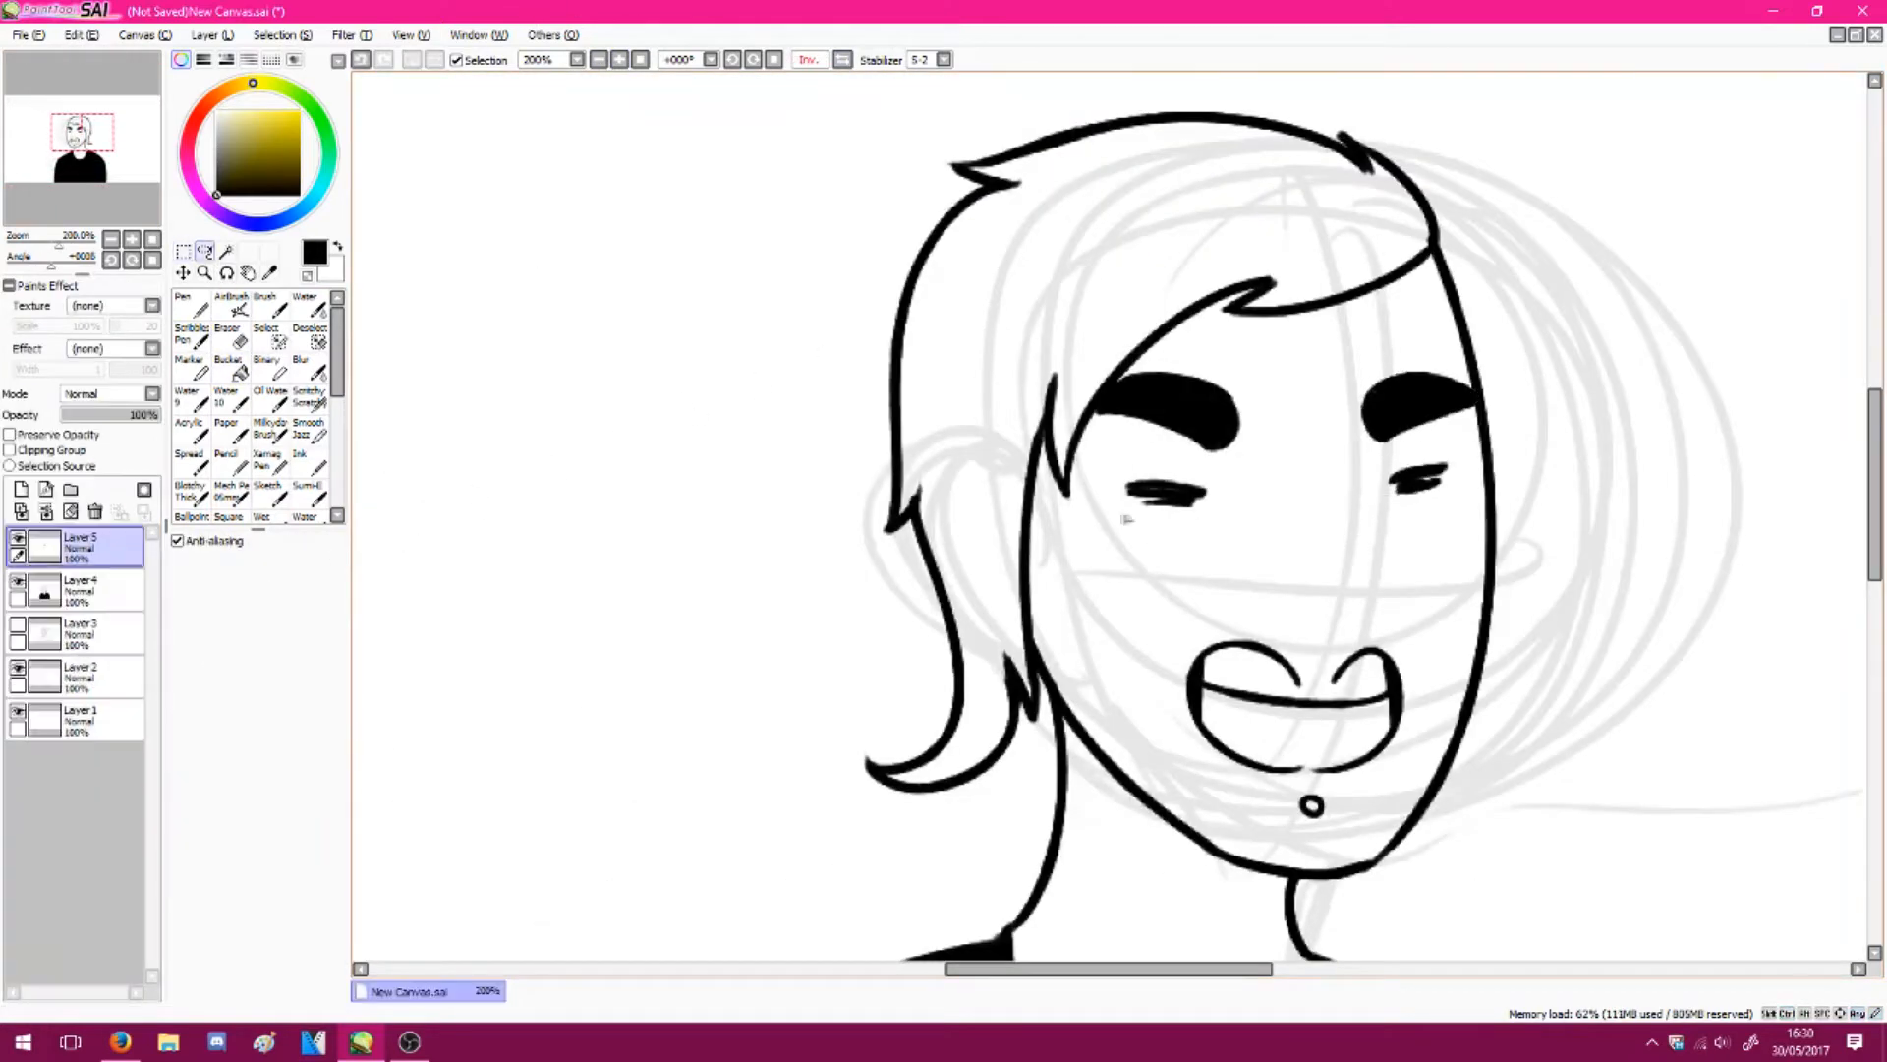
Lasso the eyebrow beside the hair fringe and reduce its height slightly
mouse_move(1111, 462)
mouse_down()
mouse_move(1268, 393)
mouse_move(1106, 452)
mouse_up()
key(ctrl+t)
drag(1167, 451, 1167, 433)
key(Return)
key(ctrl+d)
Flatten the far eyebrow a little more and return the canvas view to its unmirrored orientation
drag(1349, 366, 1357, 362)
key(ctrl+t)
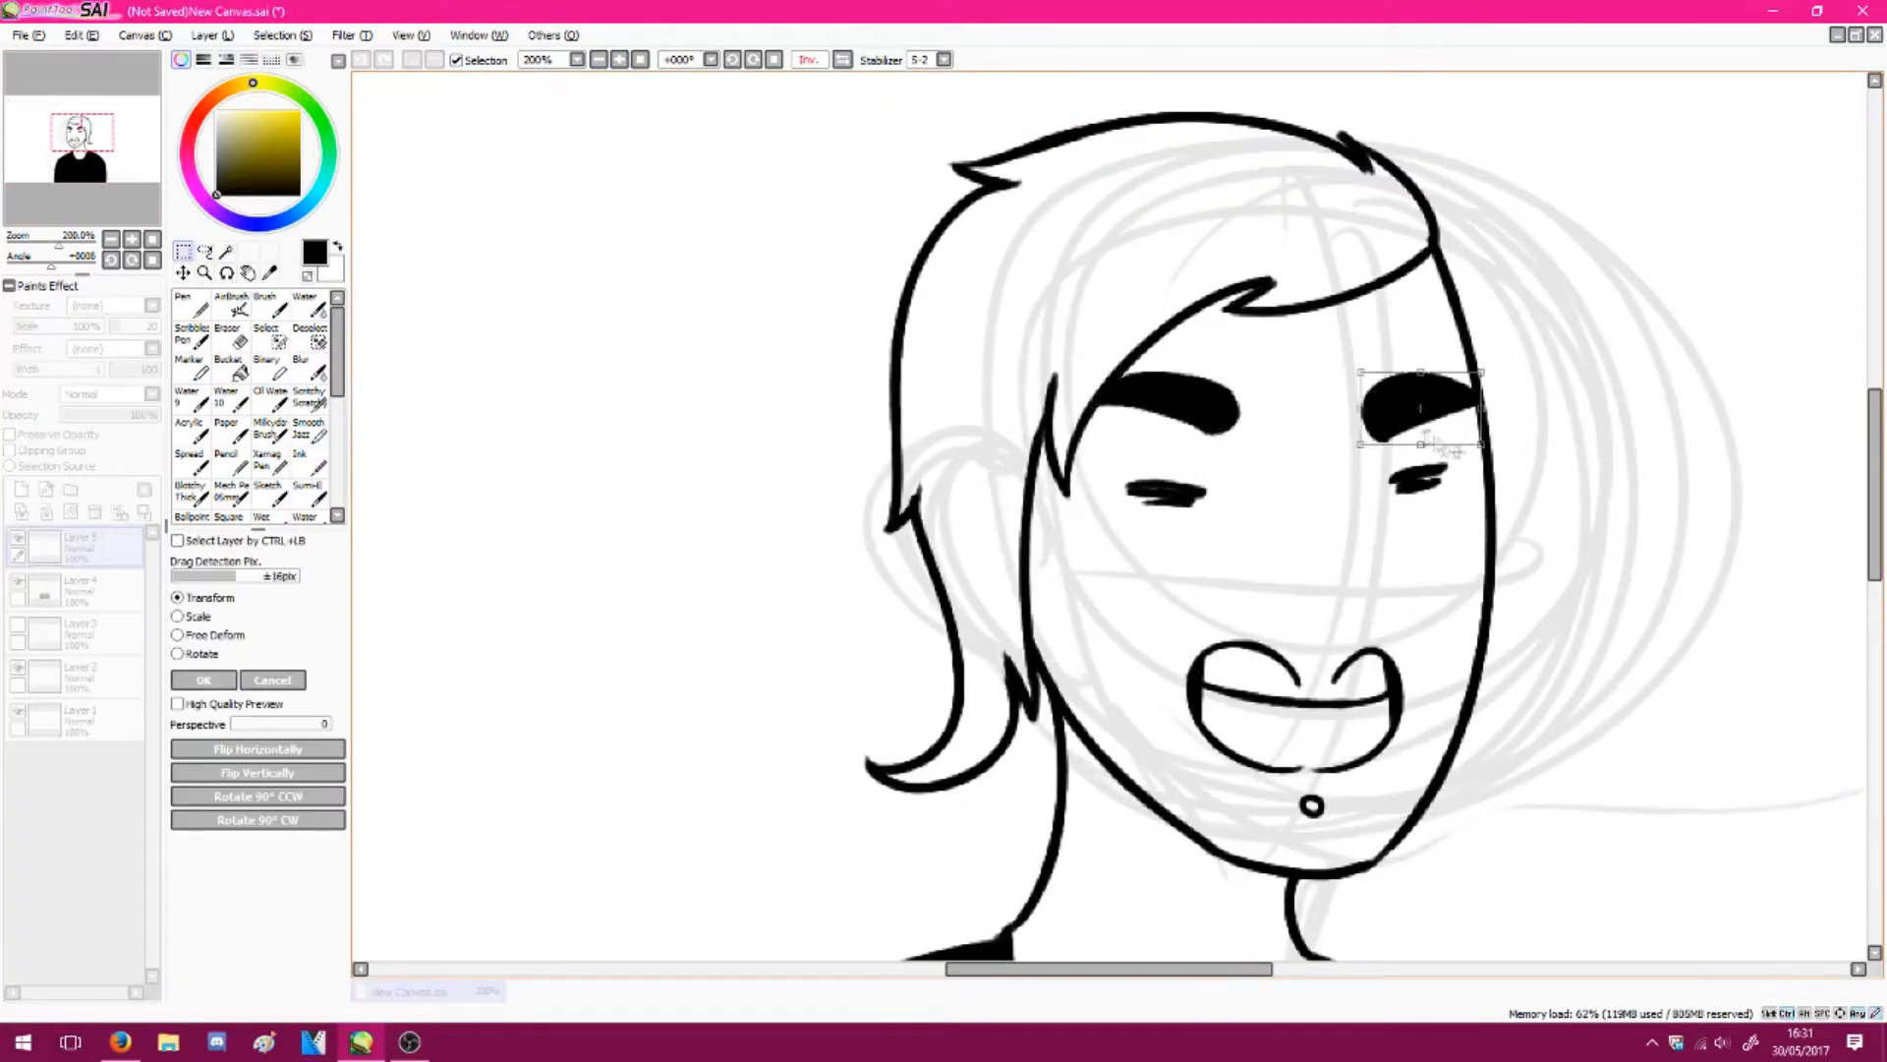
drag(1422, 441, 1422, 432)
click(226, 683)
key(ctrl+d)
click(843, 60)
click(640, 60)
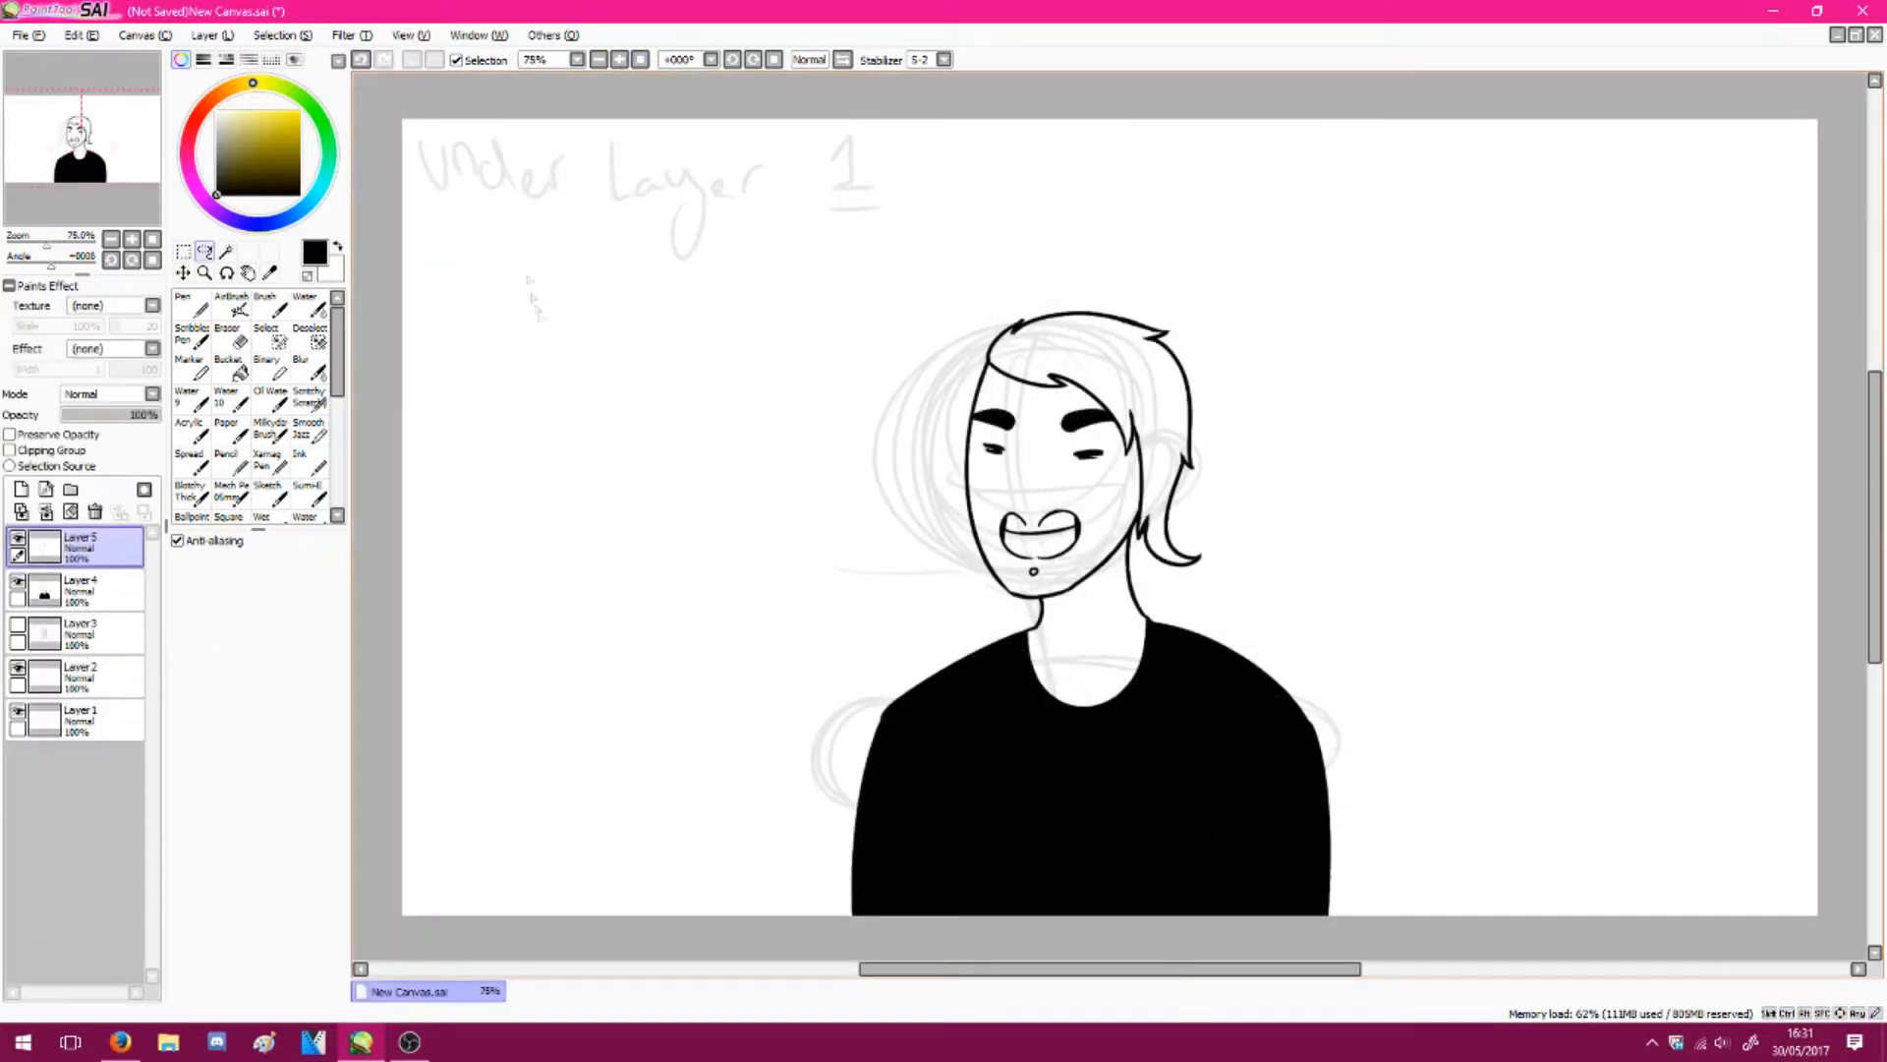
Merge the facial features into the Layer 4 line art and delete sketch layers Layer 3 and Layer 2
click(96, 511)
click(78, 590)
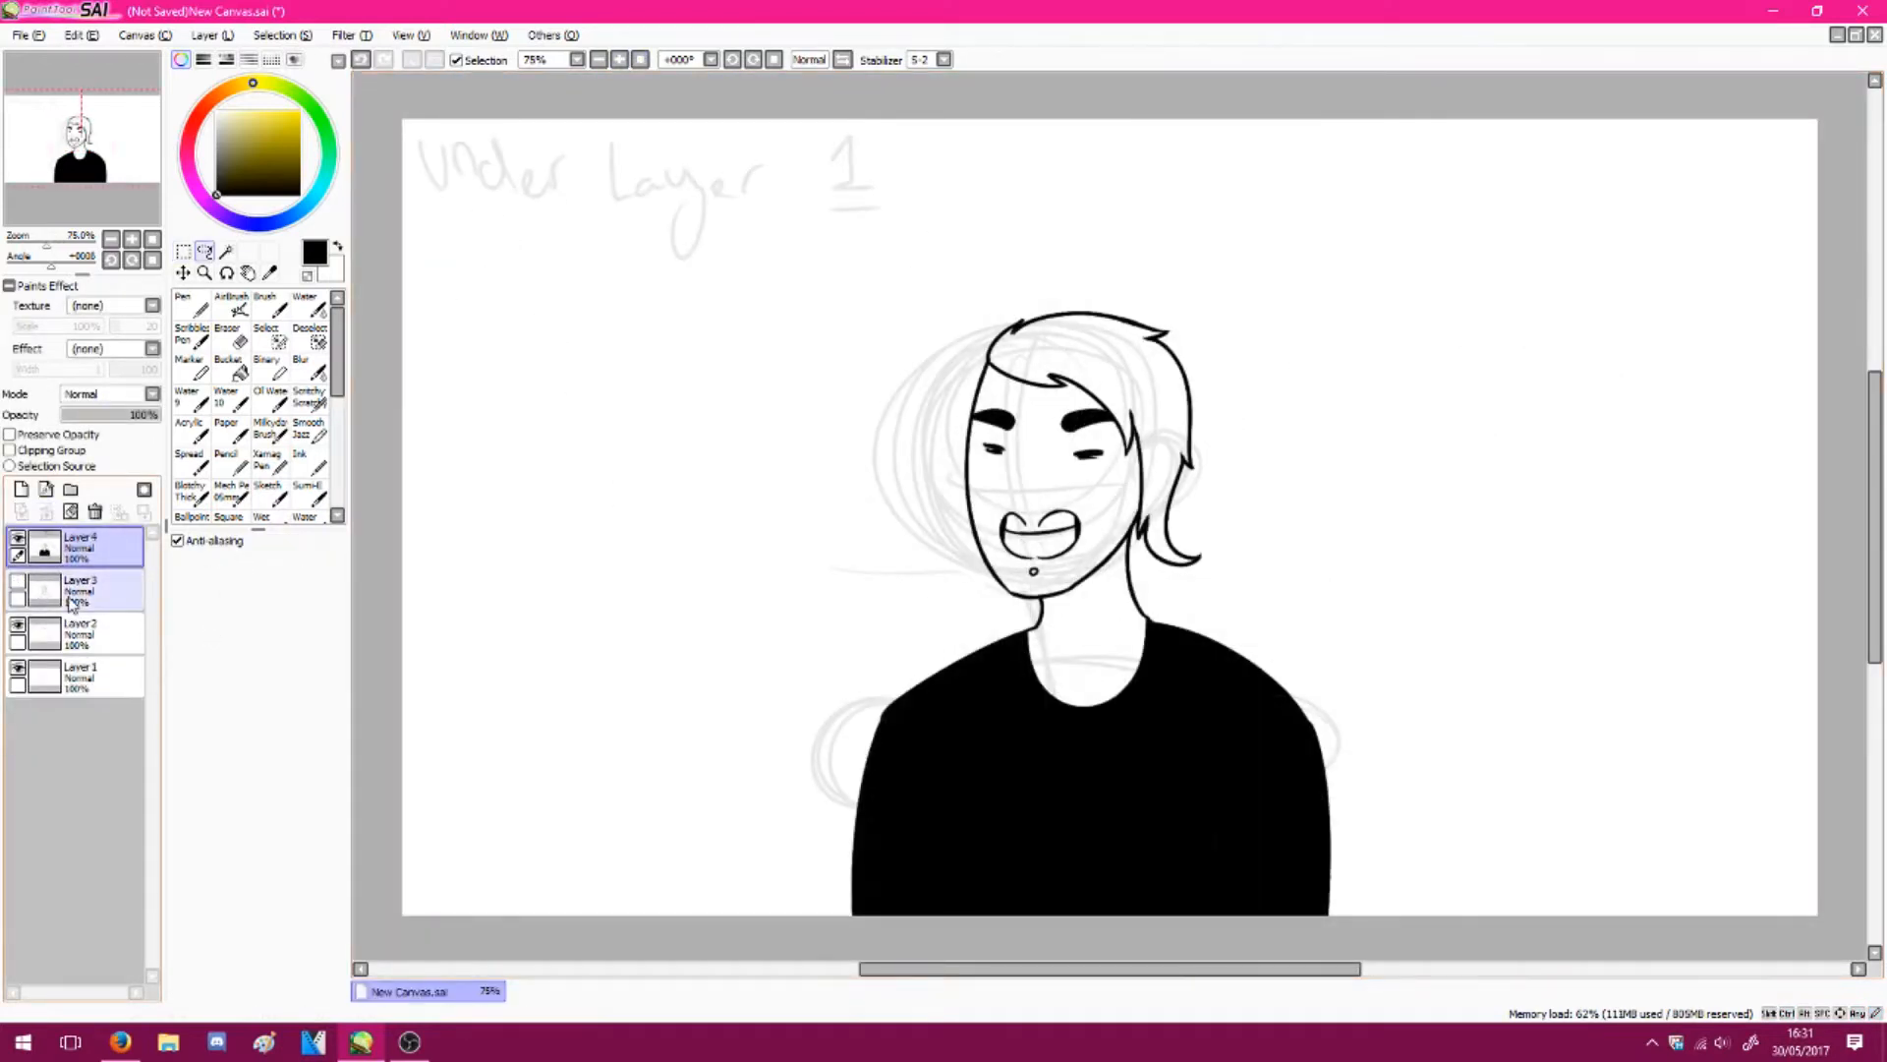
click(95, 511)
click(95, 512)
click(83, 550)
Add a colour layer between Layer 1 and the line art and fill the neck with a pale pink skin tone
click(77, 590)
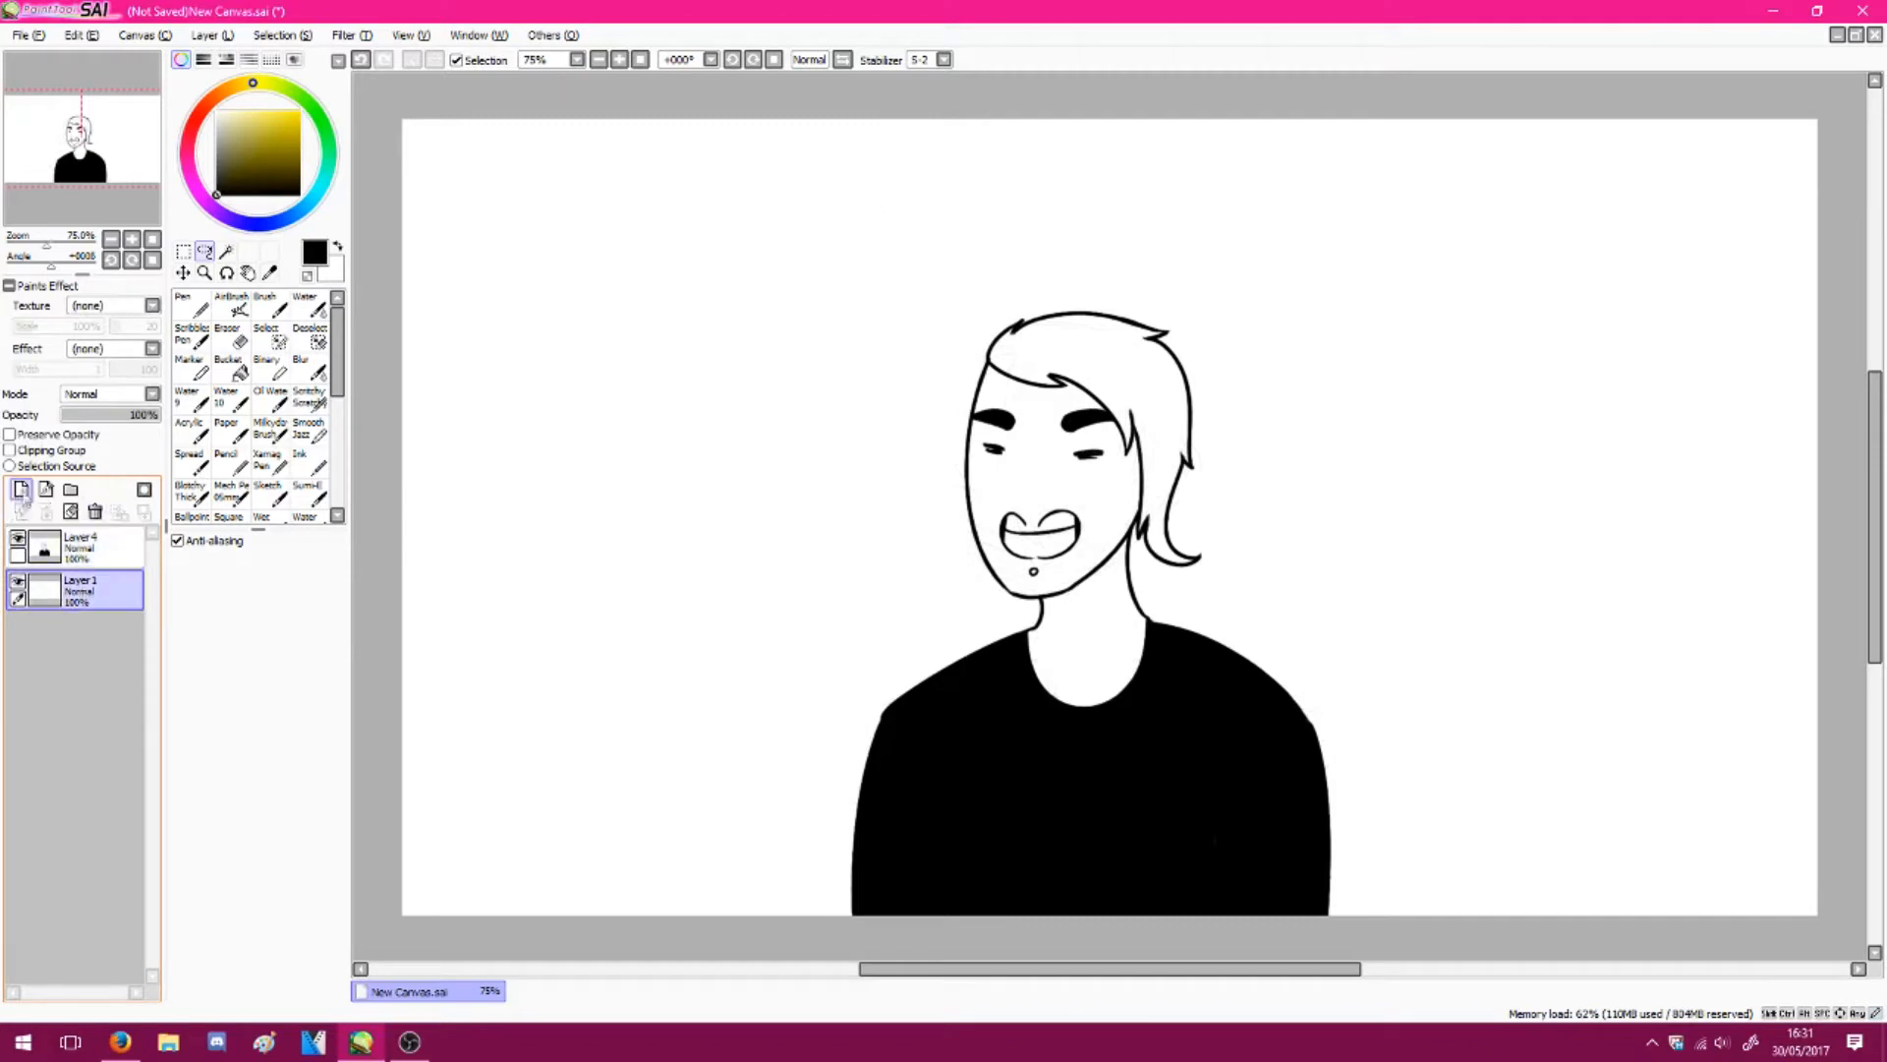
click(22, 489)
drag(92, 148, 115, 159)
click(203, 109)
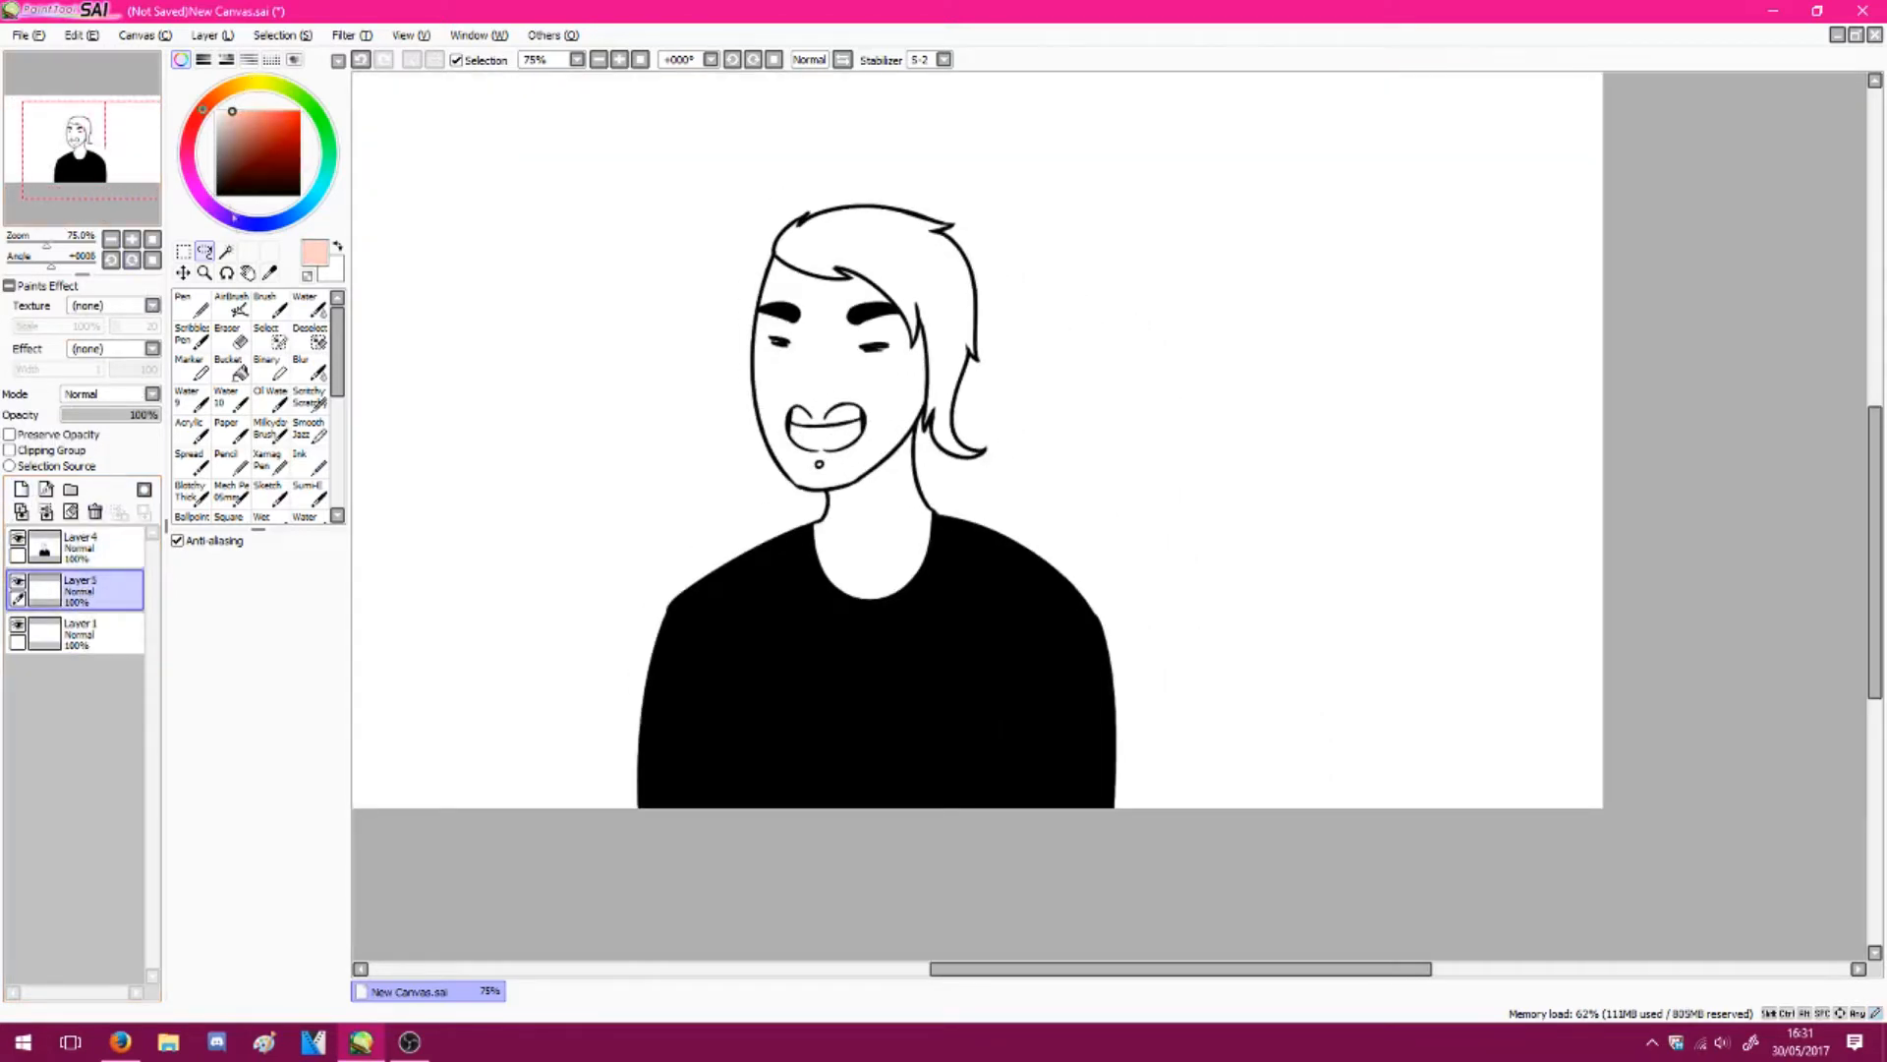
click(230, 366)
click(822, 547)
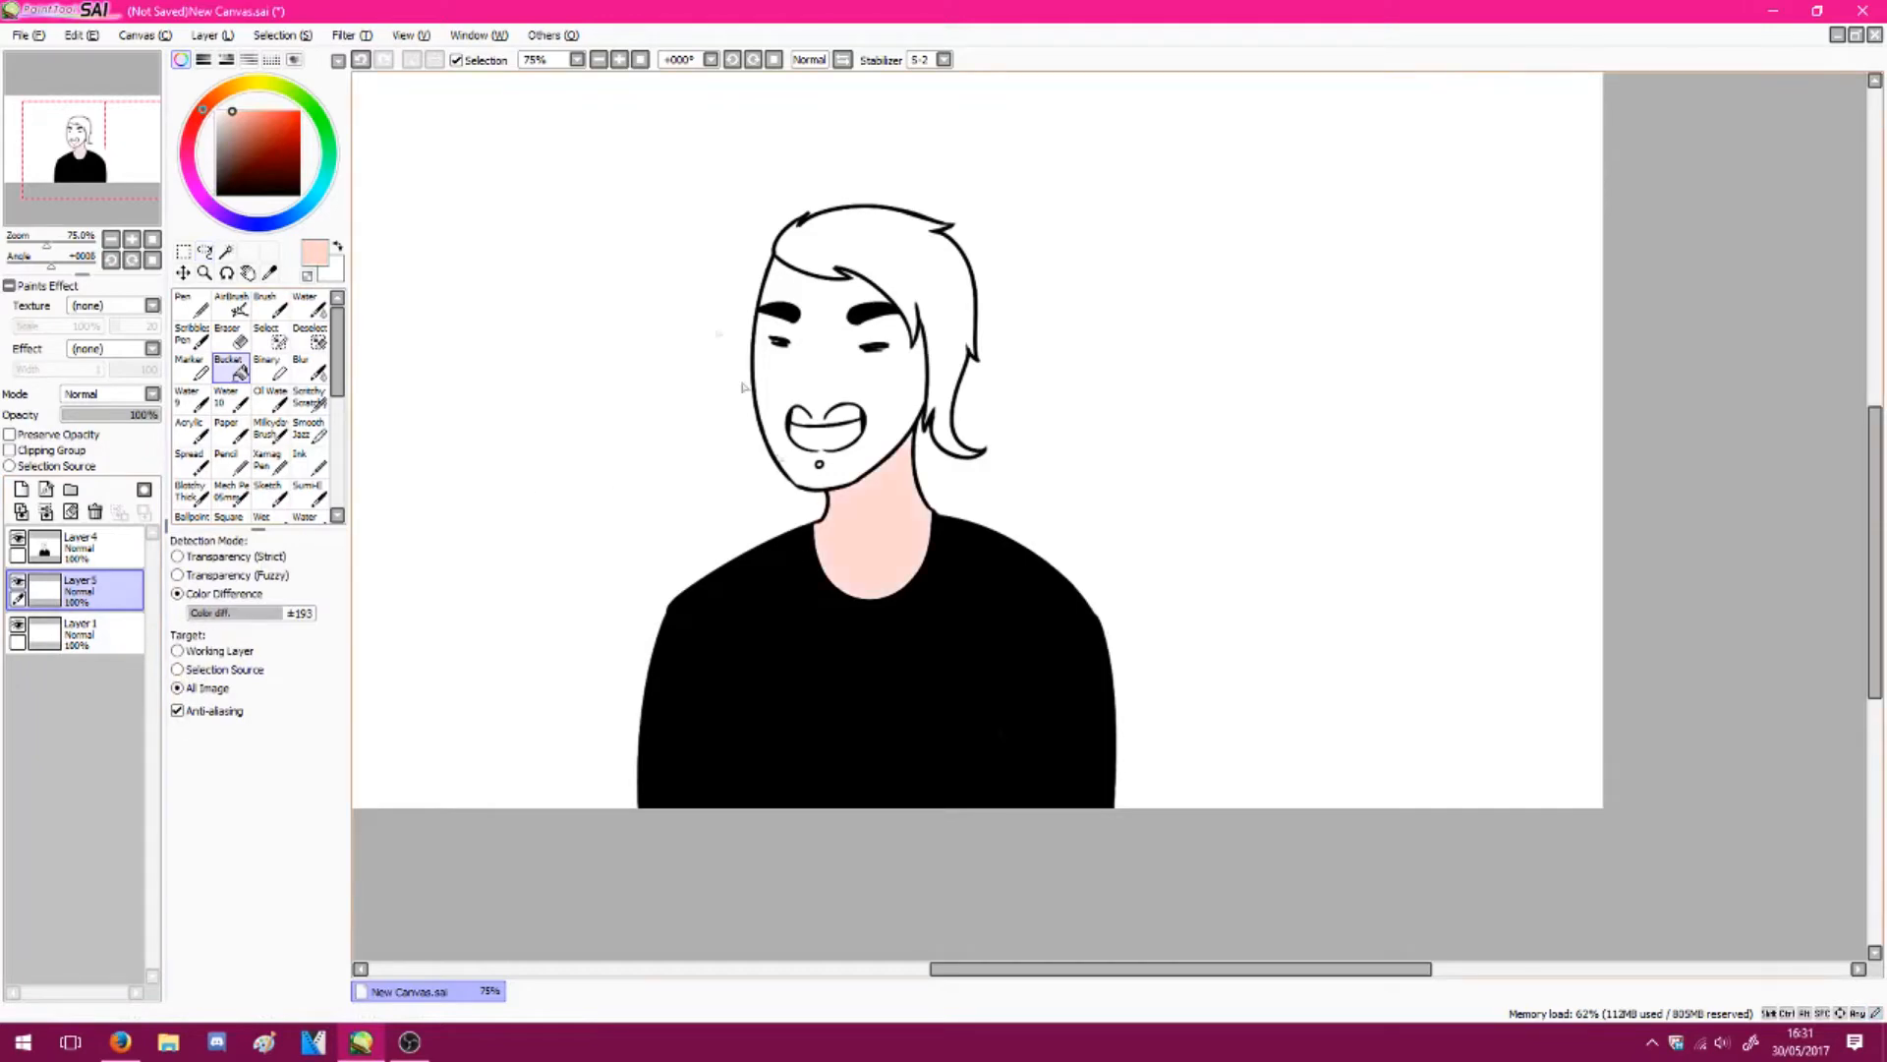
Close the gaps in the mouth outline with skin-coloured strokes and fill the face with the same pale pink
click(619, 60)
click(619, 60)
click(619, 60)
drag(106, 150, 83, 141)
click(192, 335)
click(619, 60)
click(620, 60)
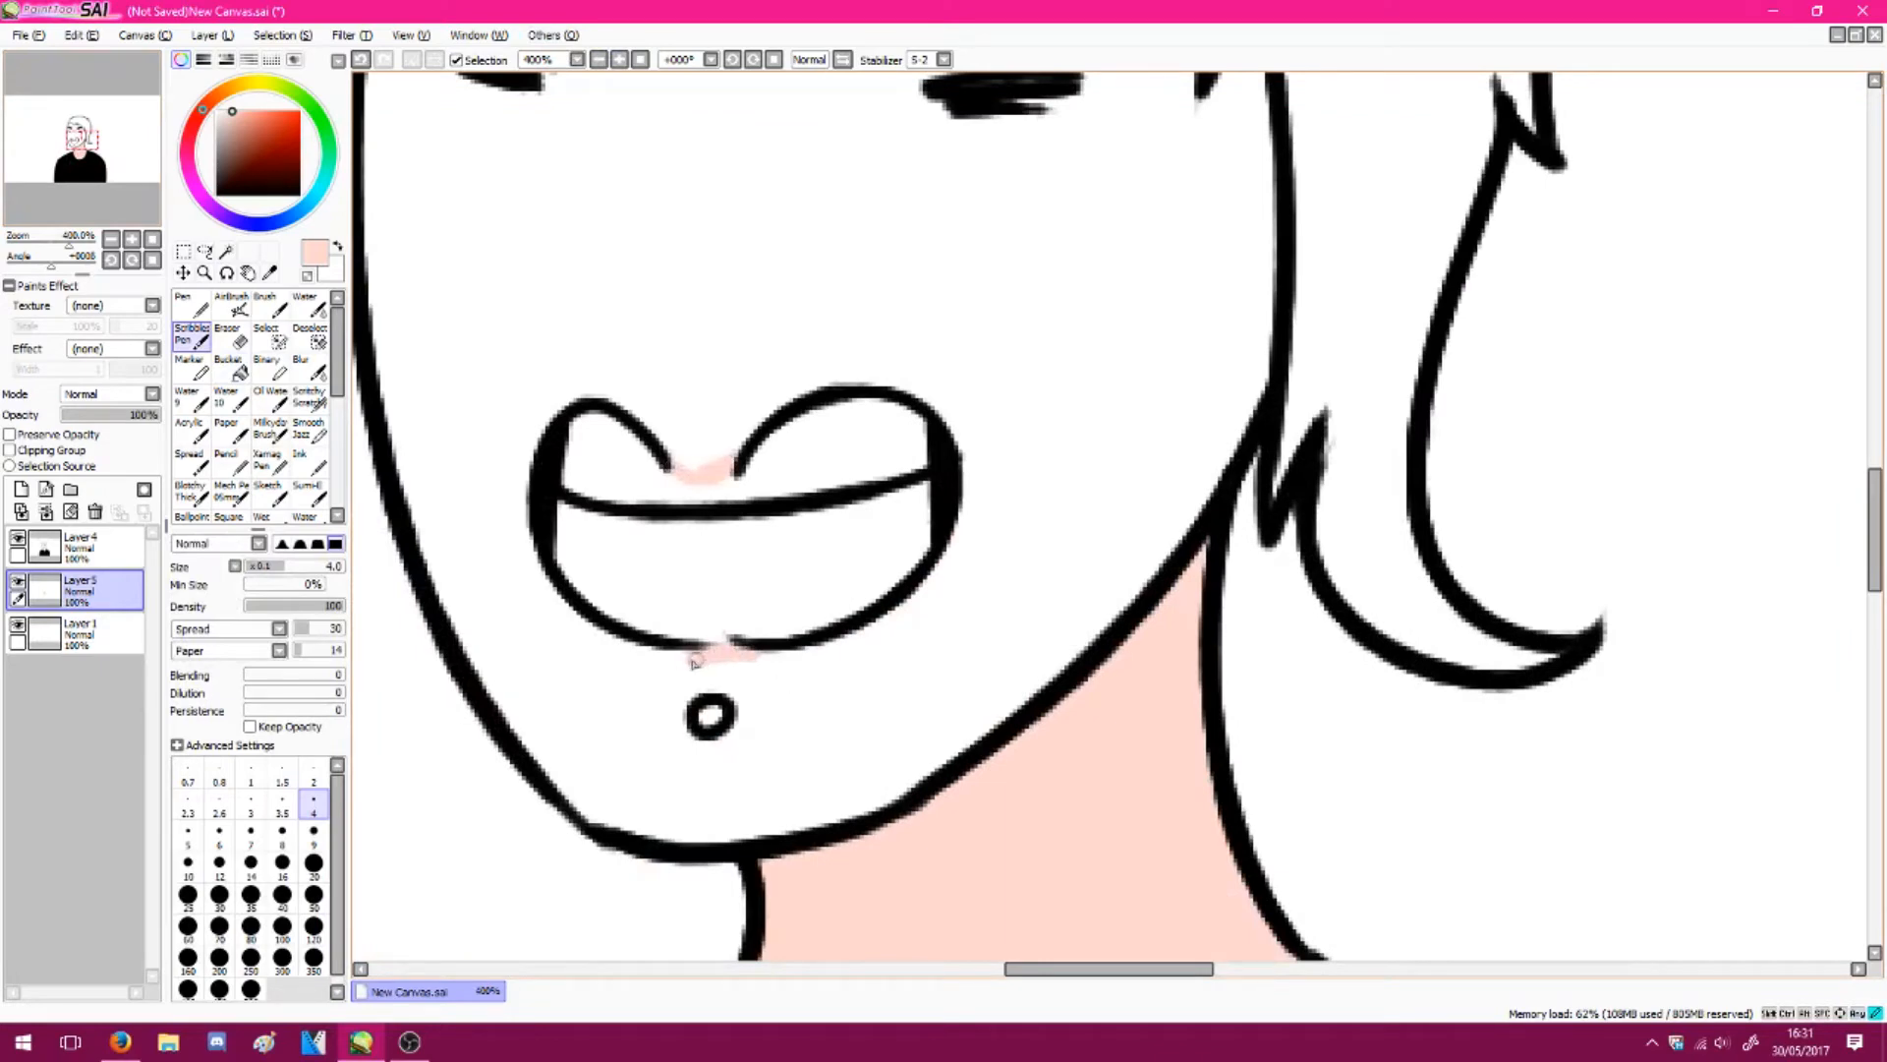
key(g)
click(802, 349)
click(641, 60)
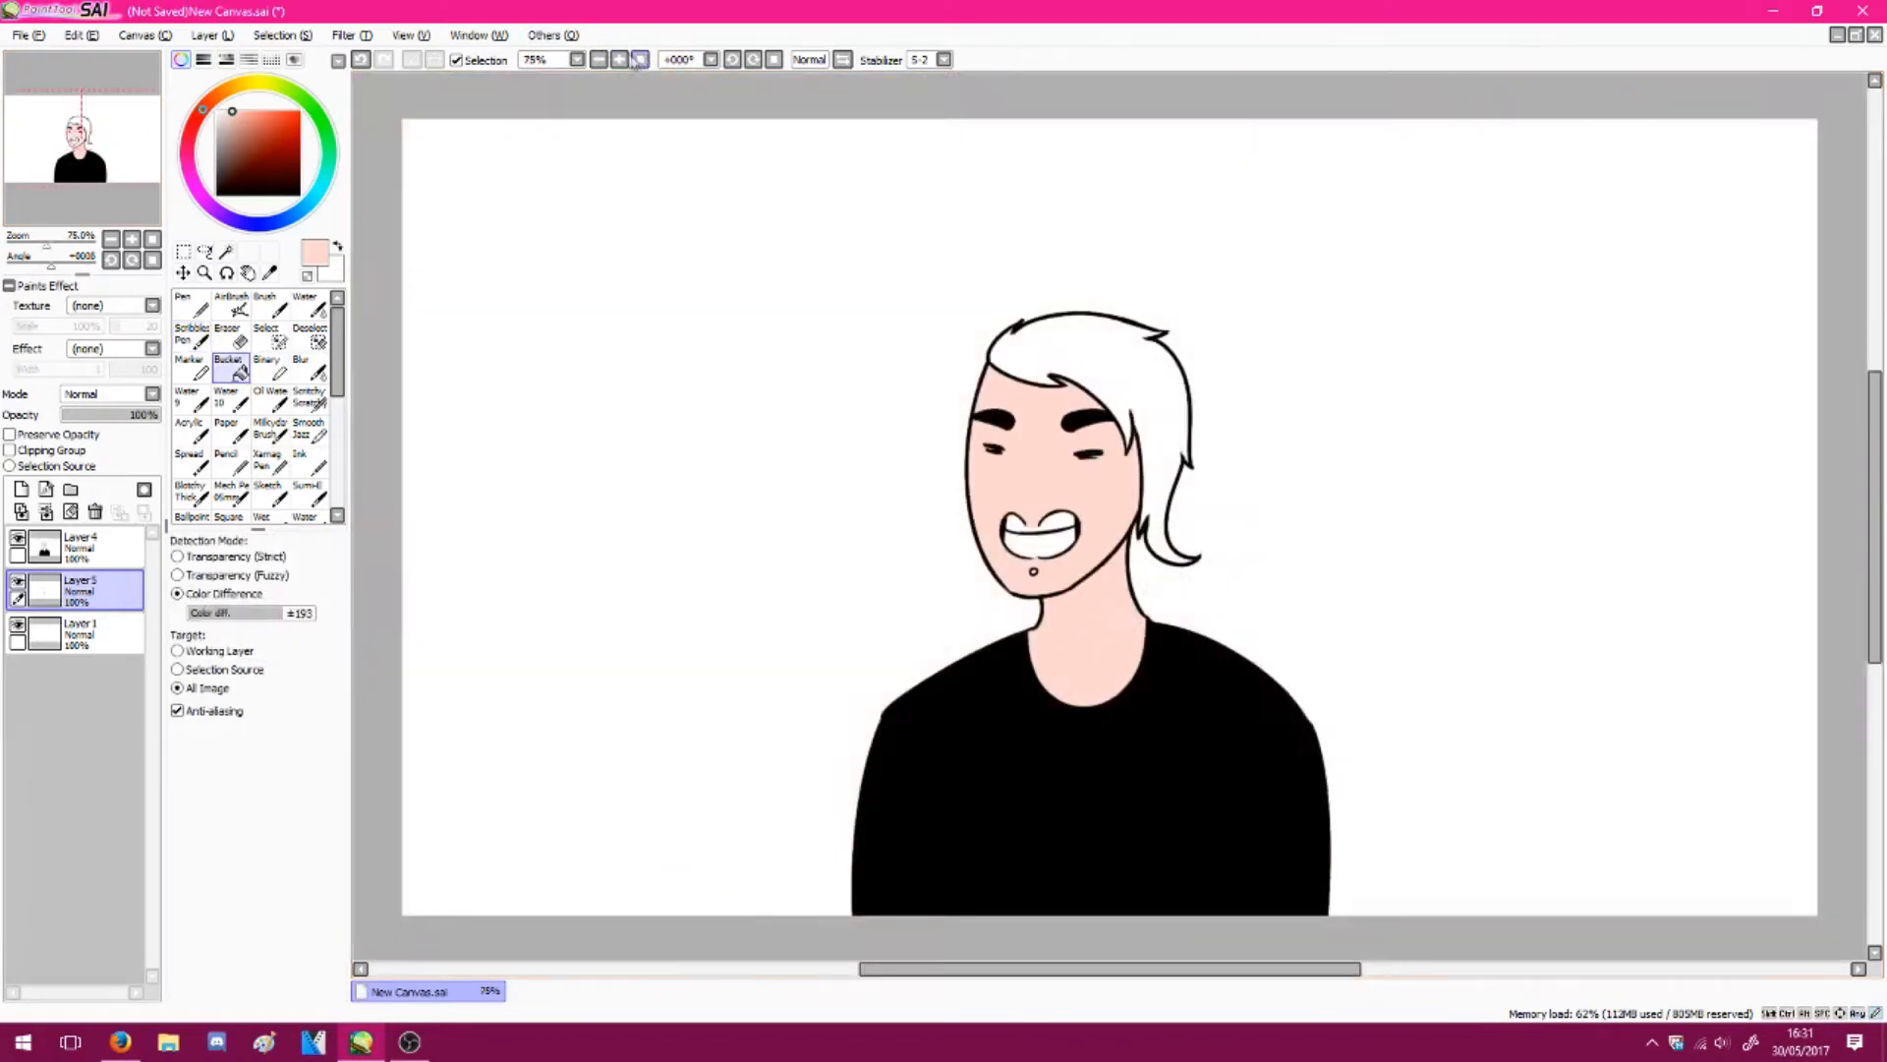
Fill the mouth below the teeth with salmon pink and the hair with brown
click(620, 60)
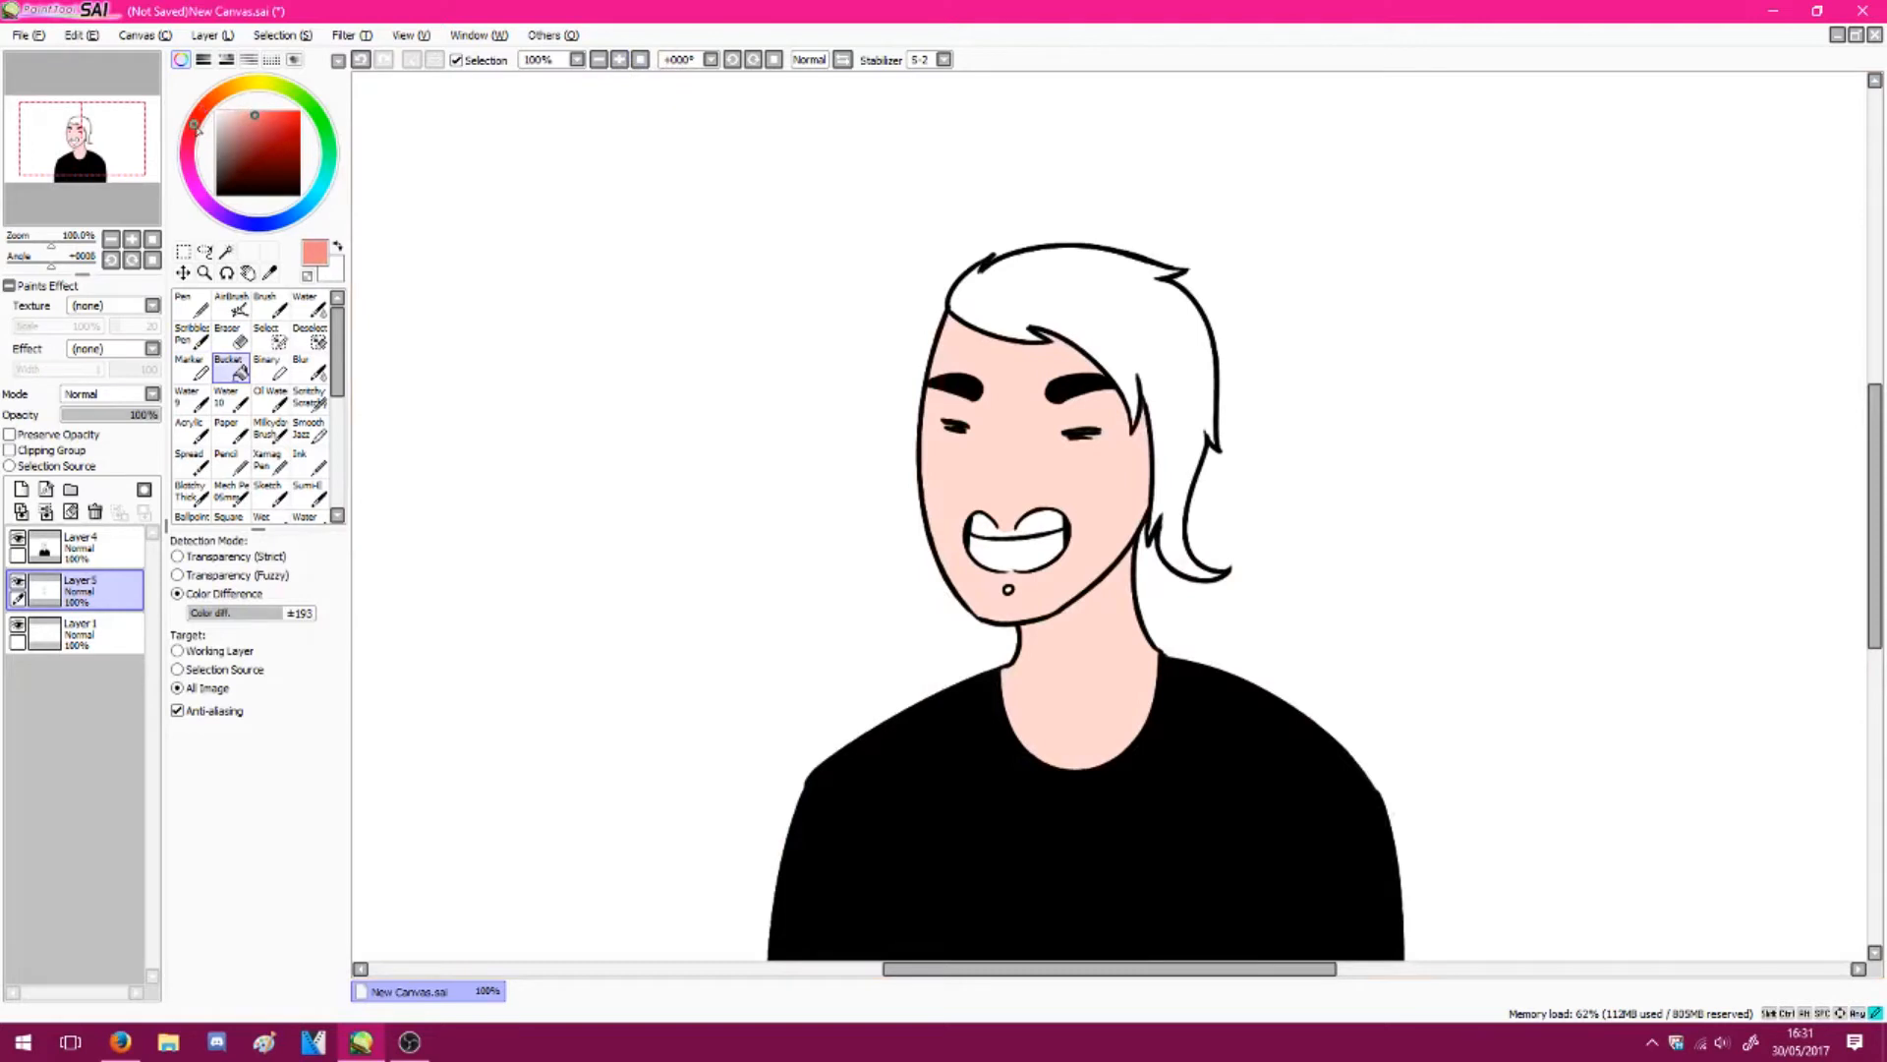
click(1028, 558)
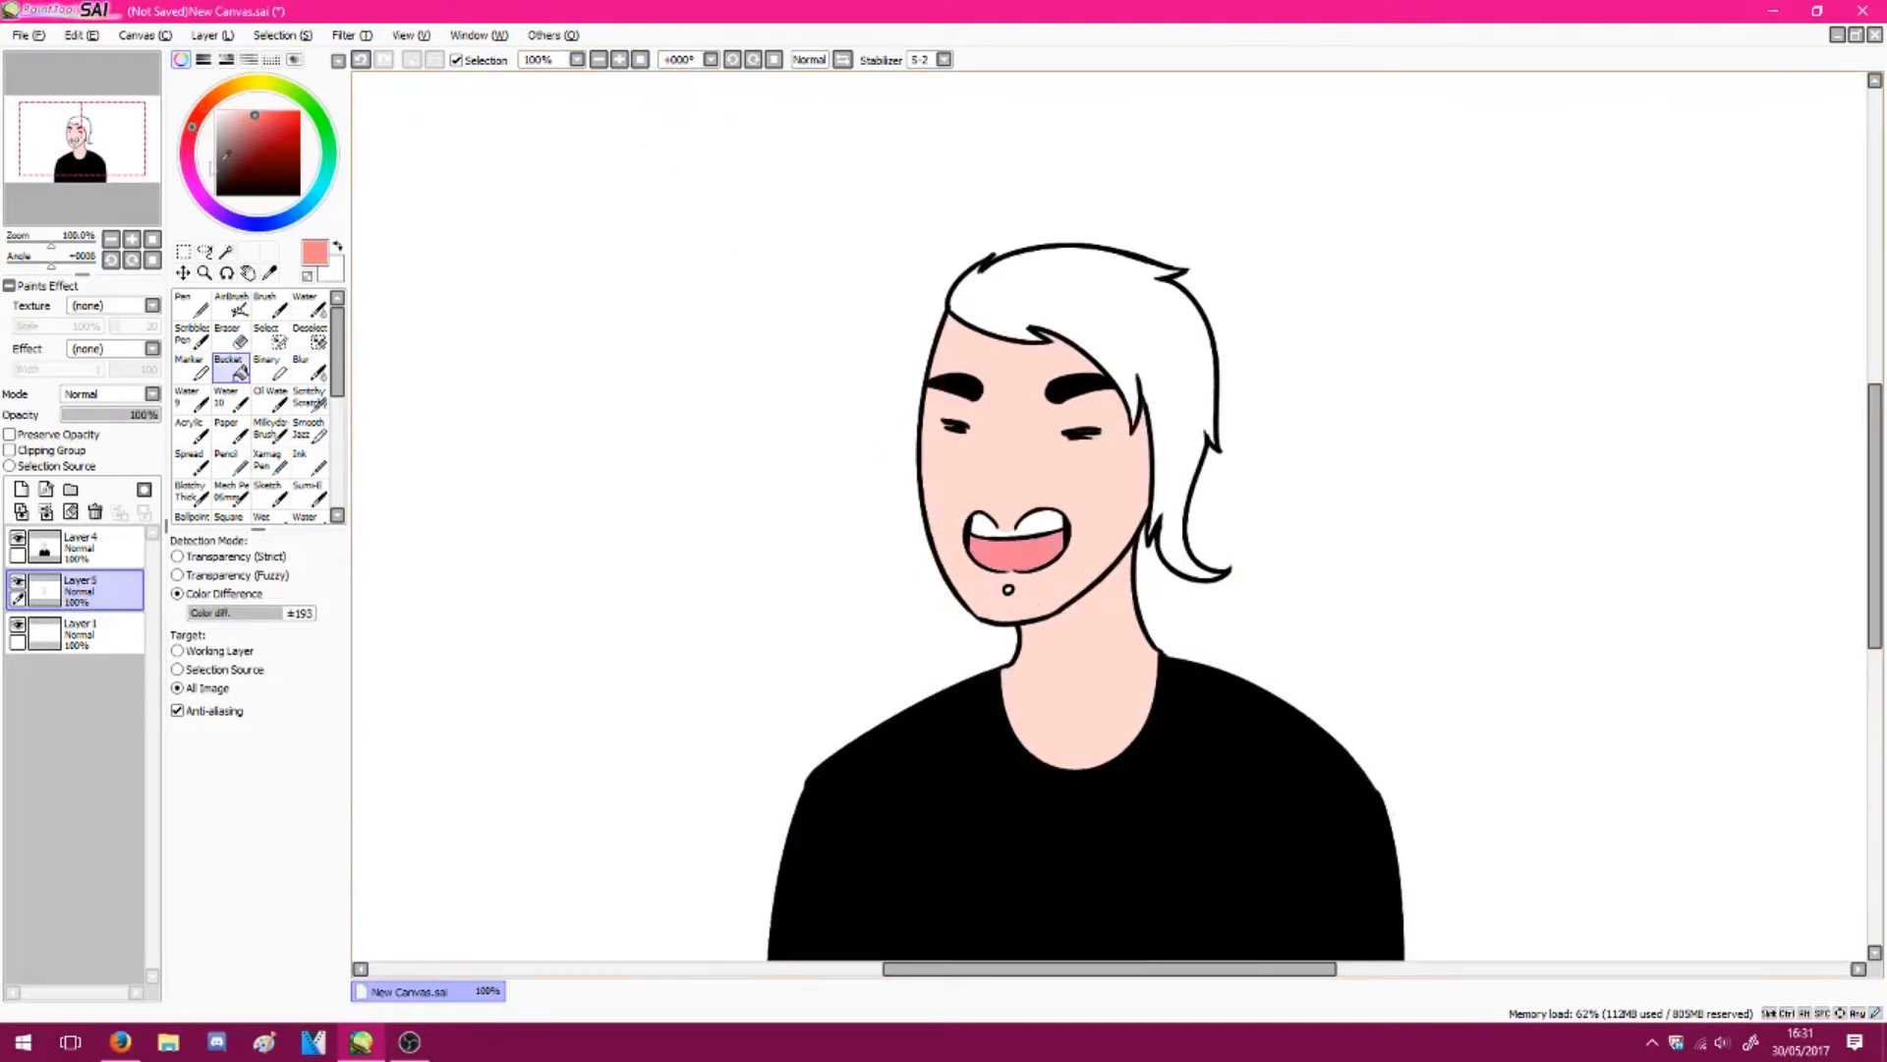
click(208, 102)
click(1074, 310)
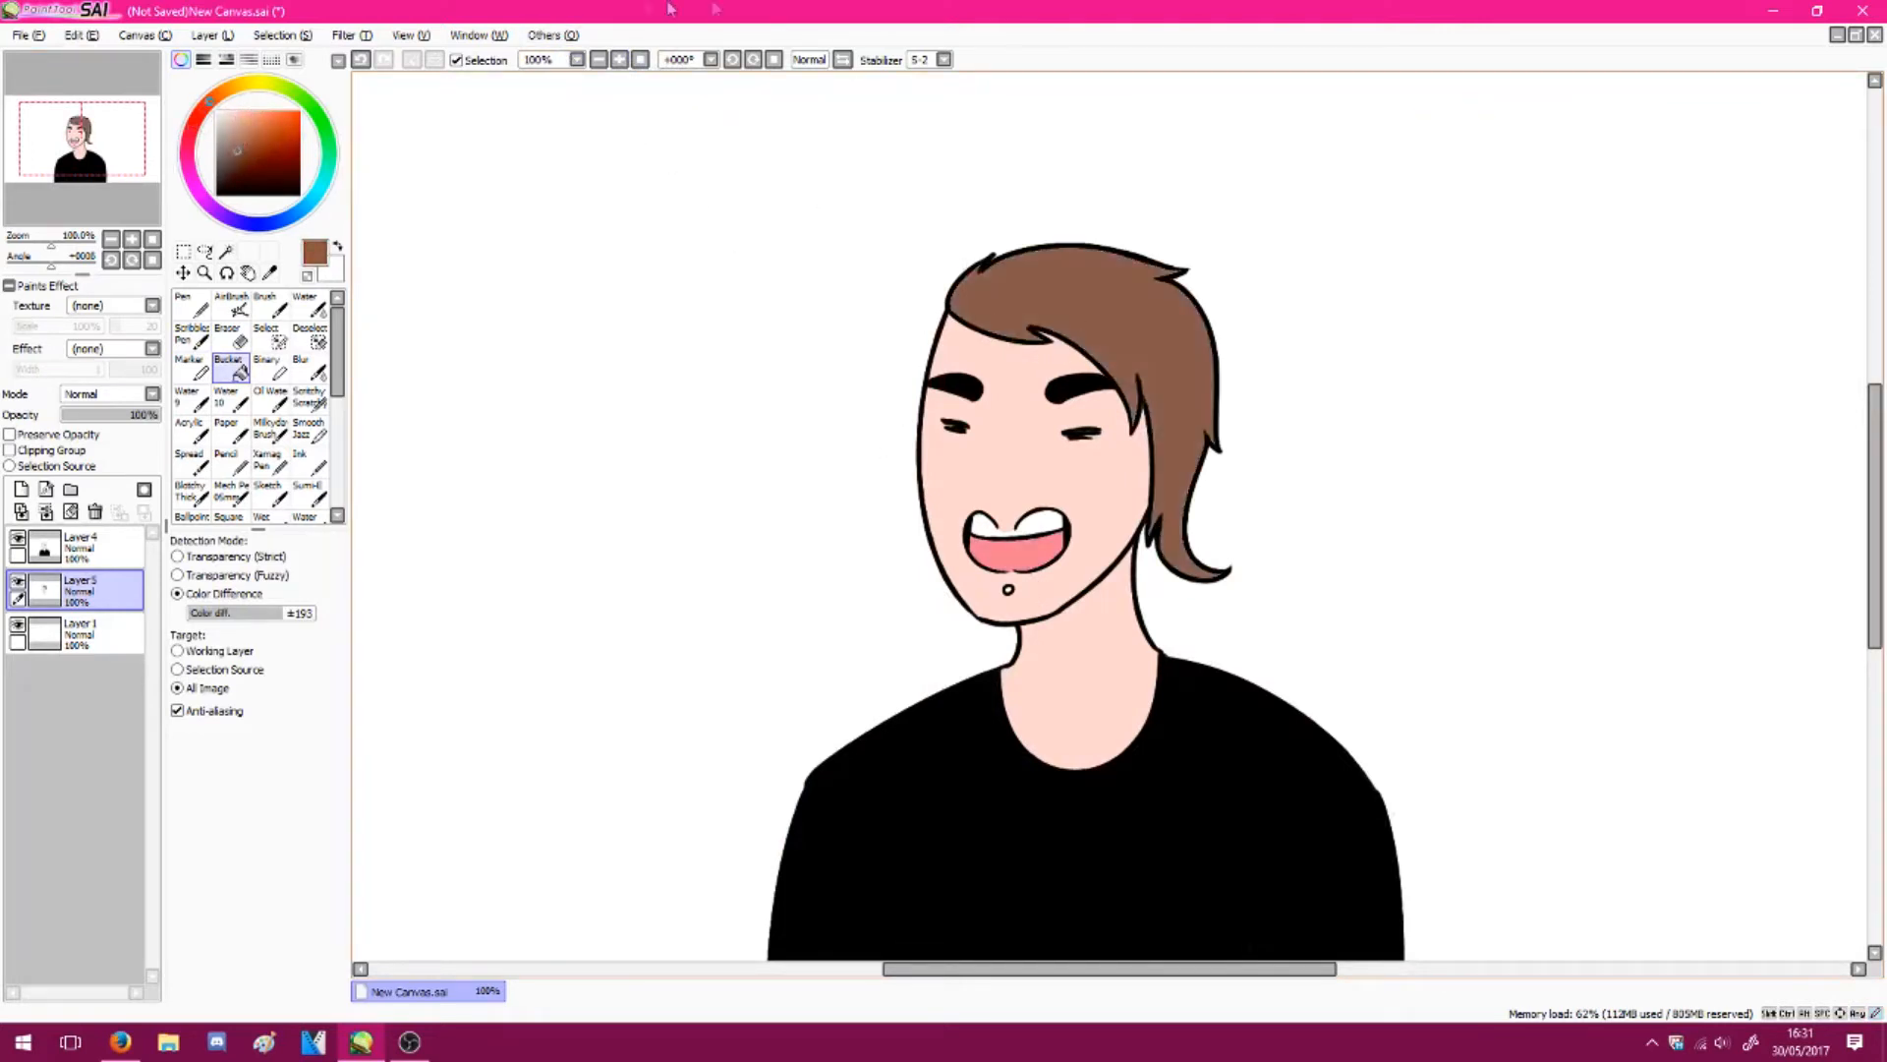
Select the brown hair area with the Magic Wand
scroll(84, 166, up, 2)
drag(83, 165, 85, 159)
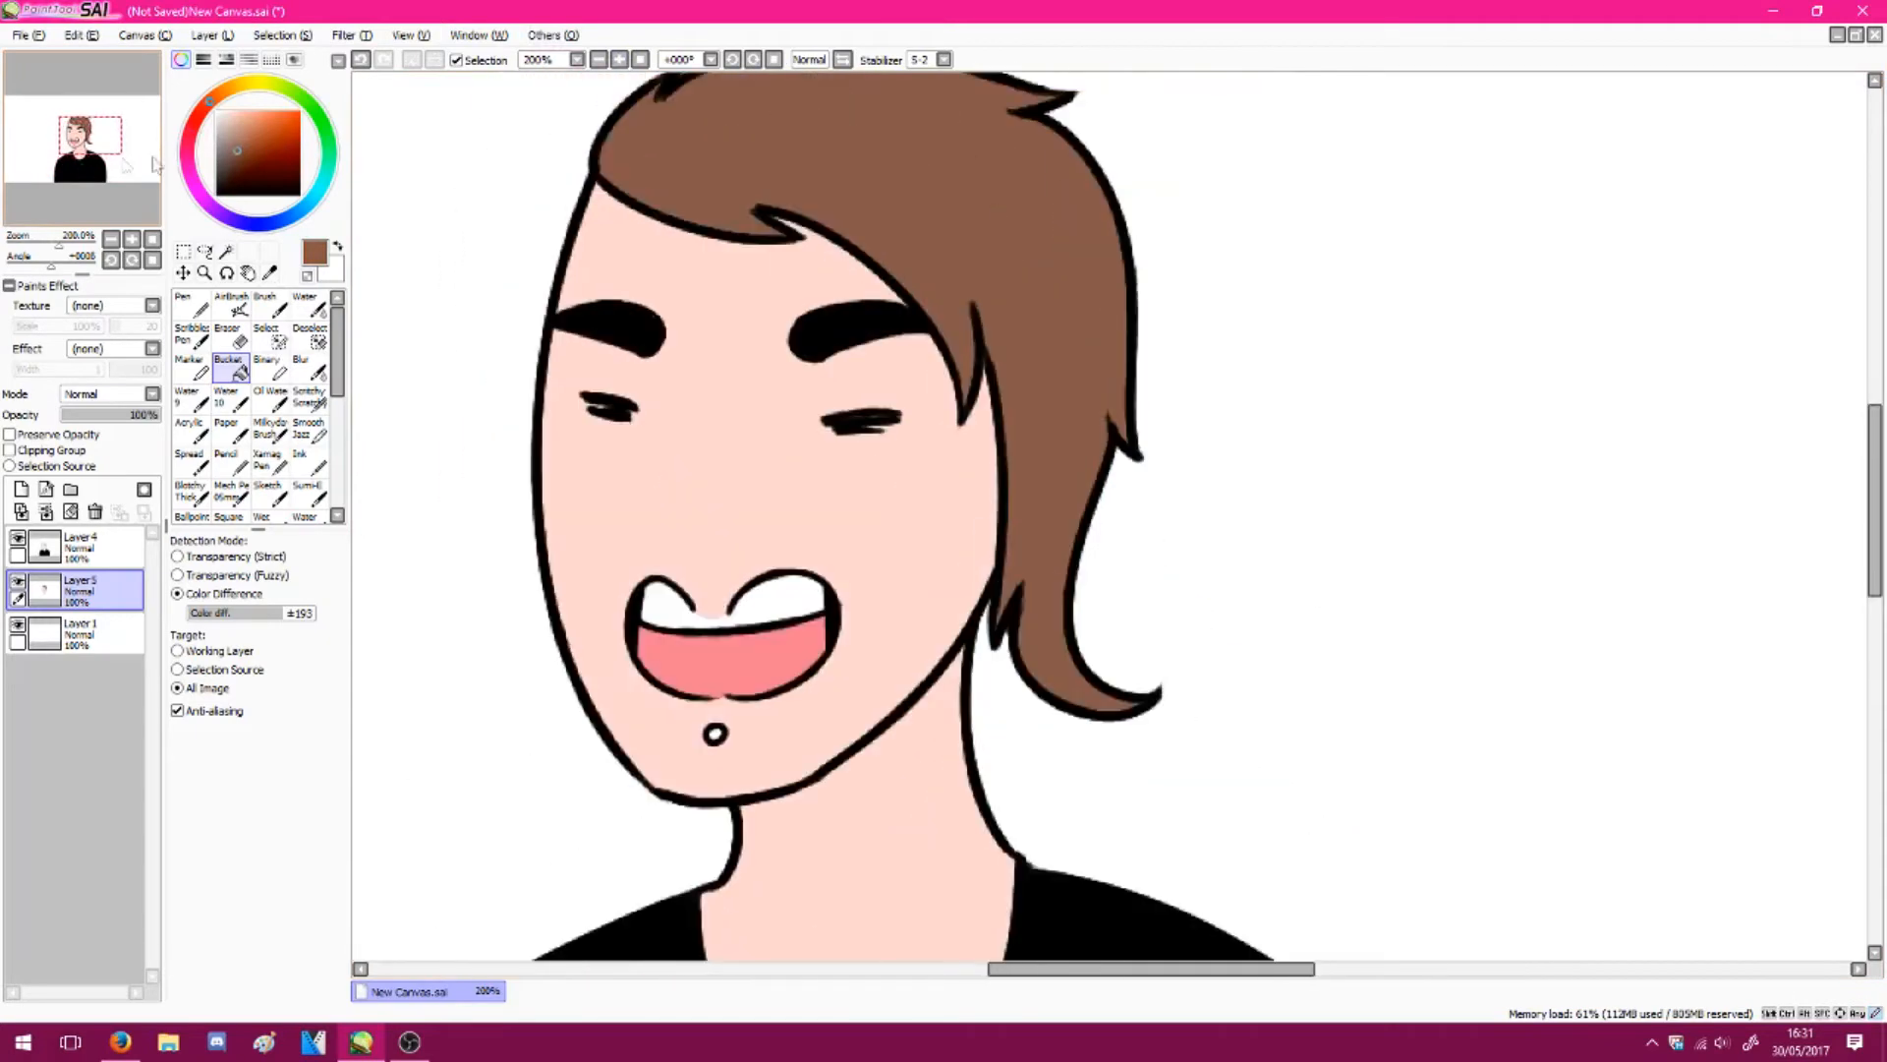
click(226, 252)
click(988, 248)
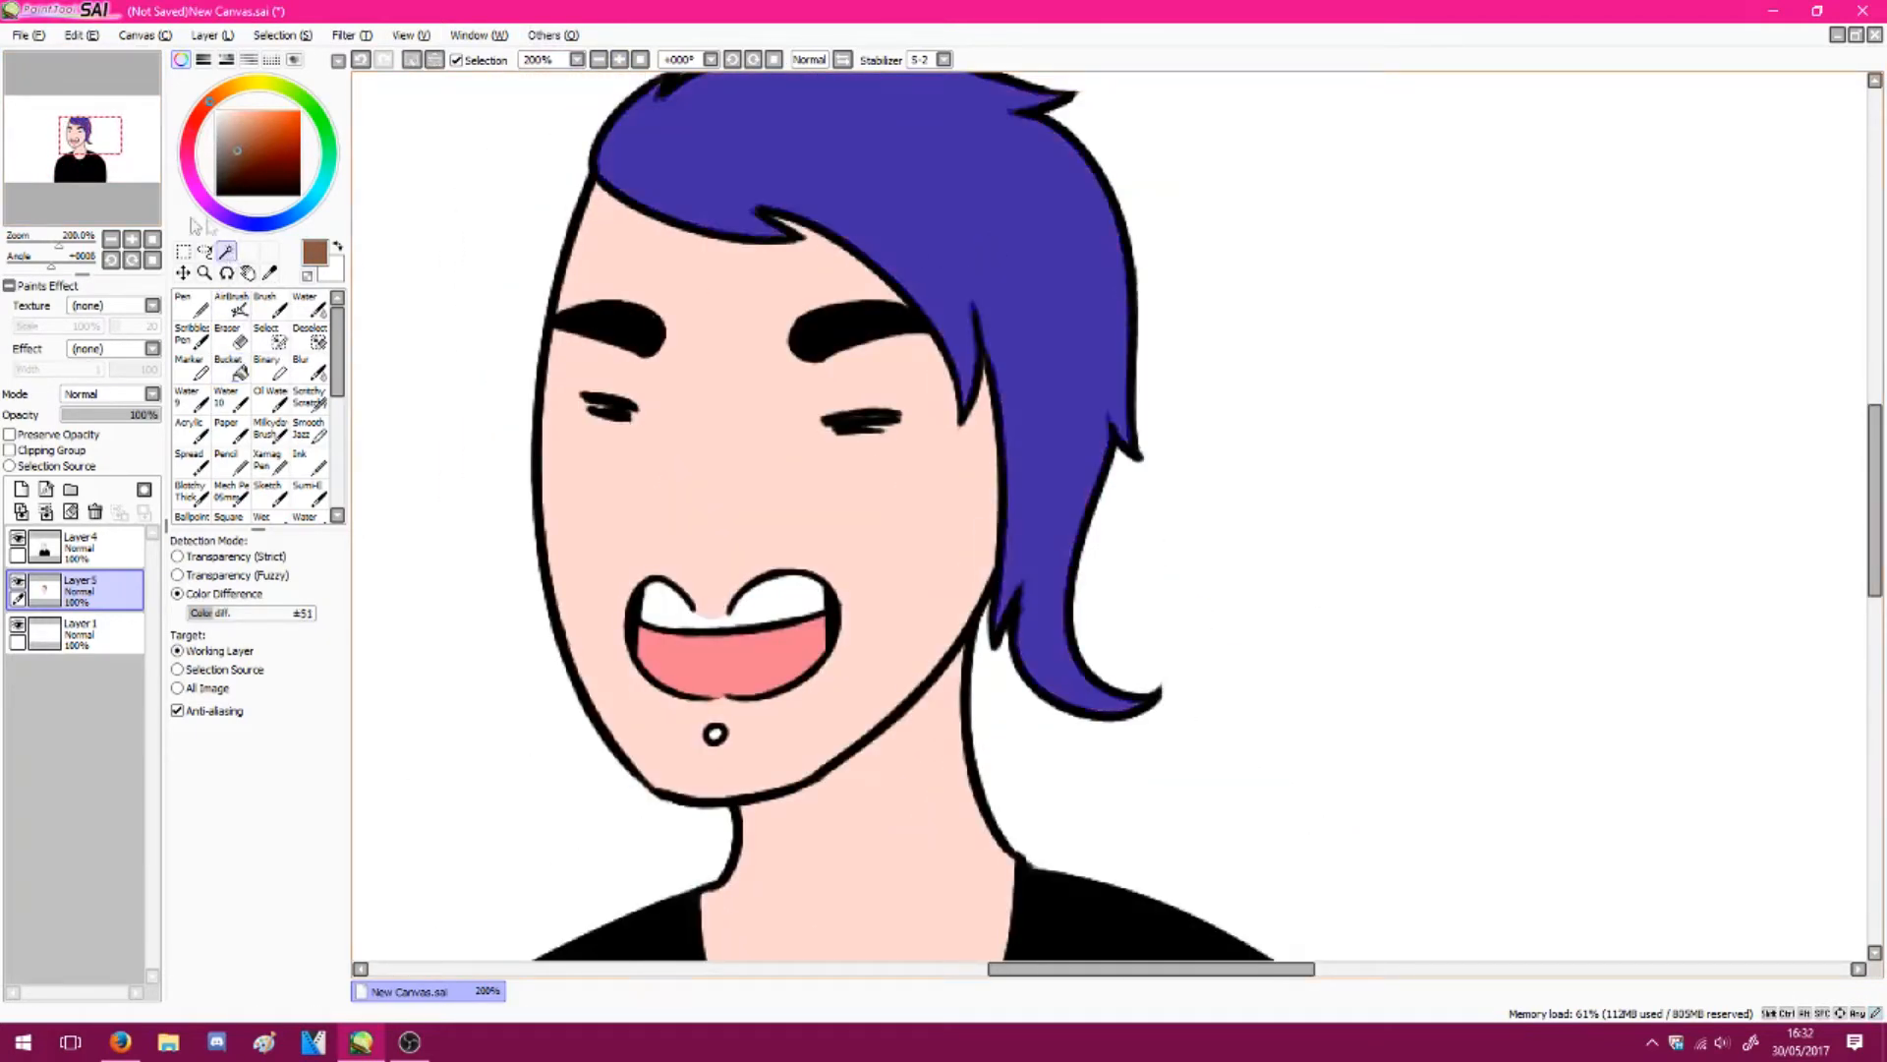
Paint pale yellow along the fringe edge and lower hair strand inside the selection with the Brush at size 29
click(255, 84)
drag(253, 120, 239, 111)
click(191, 336)
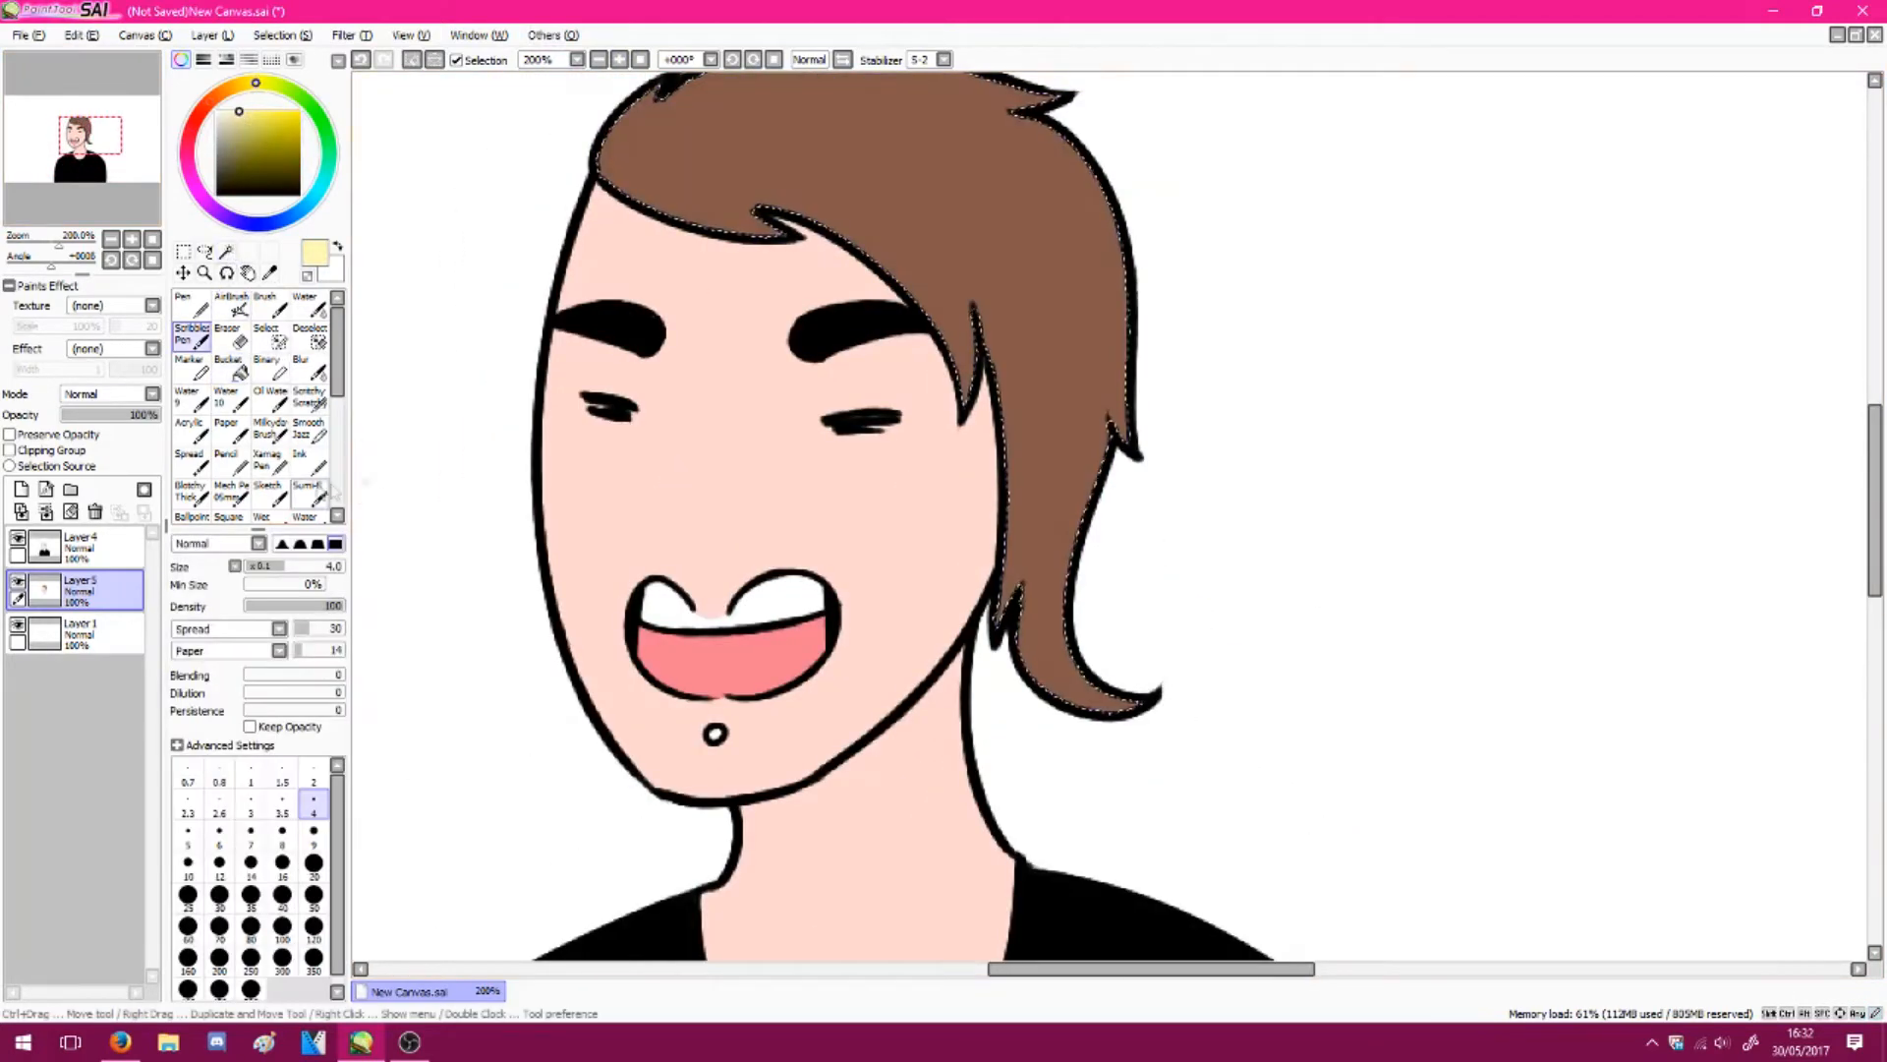
scroll(317, 376, down, 5)
click(309, 430)
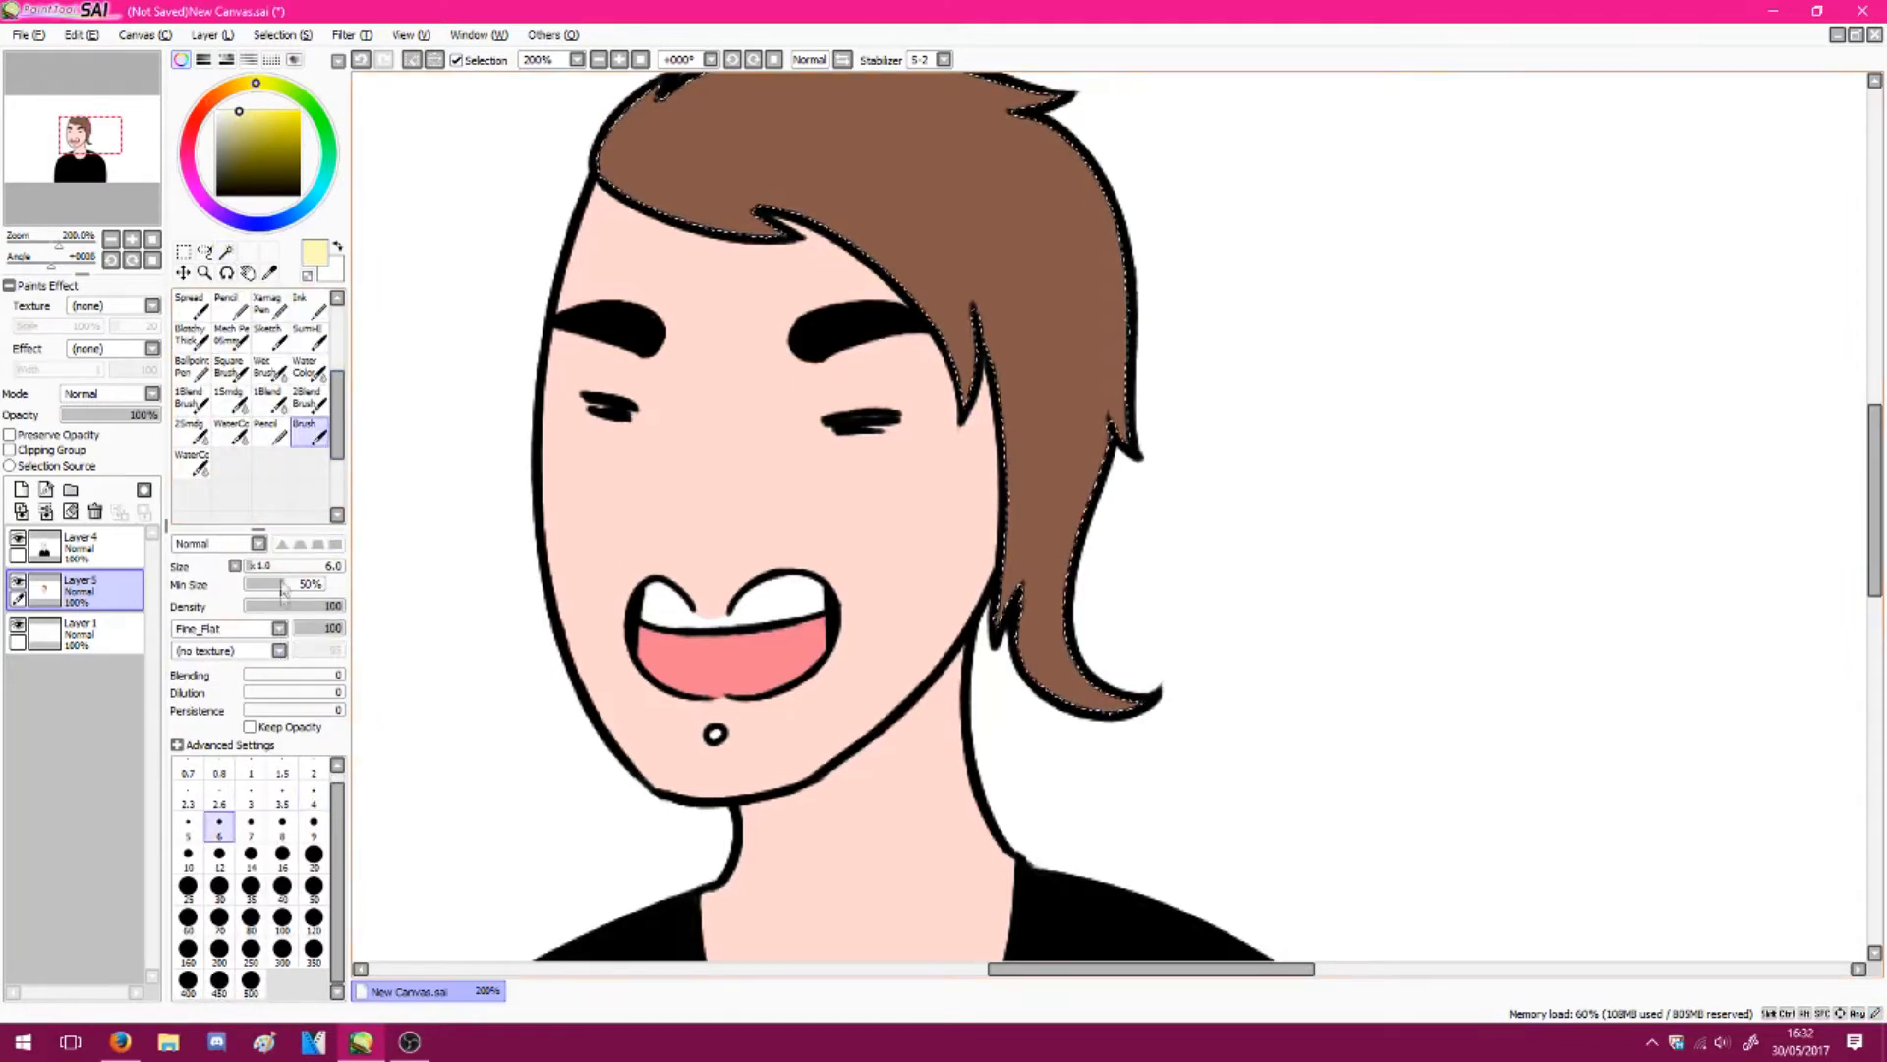
click(275, 567)
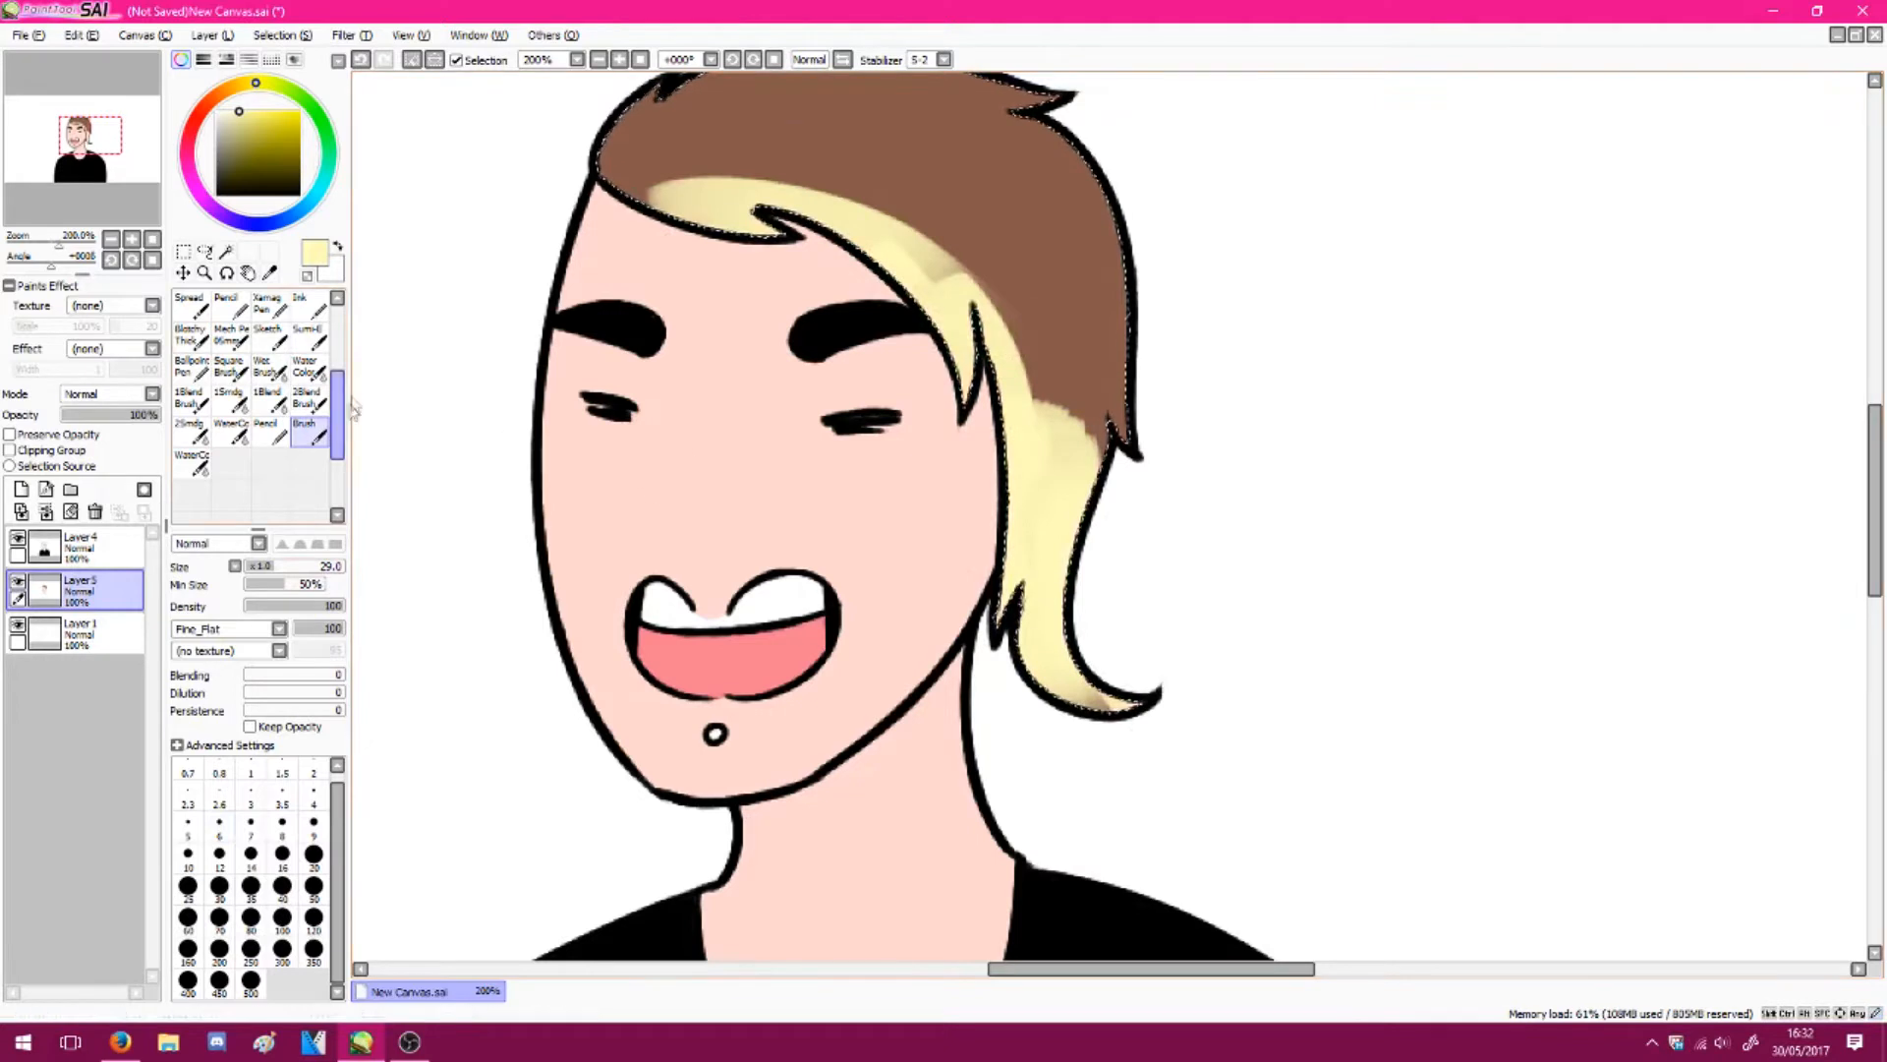
Blend the yellow and brown into a smooth gradient across the hair with the watercolour brush at size 28, and deselect
click(192, 462)
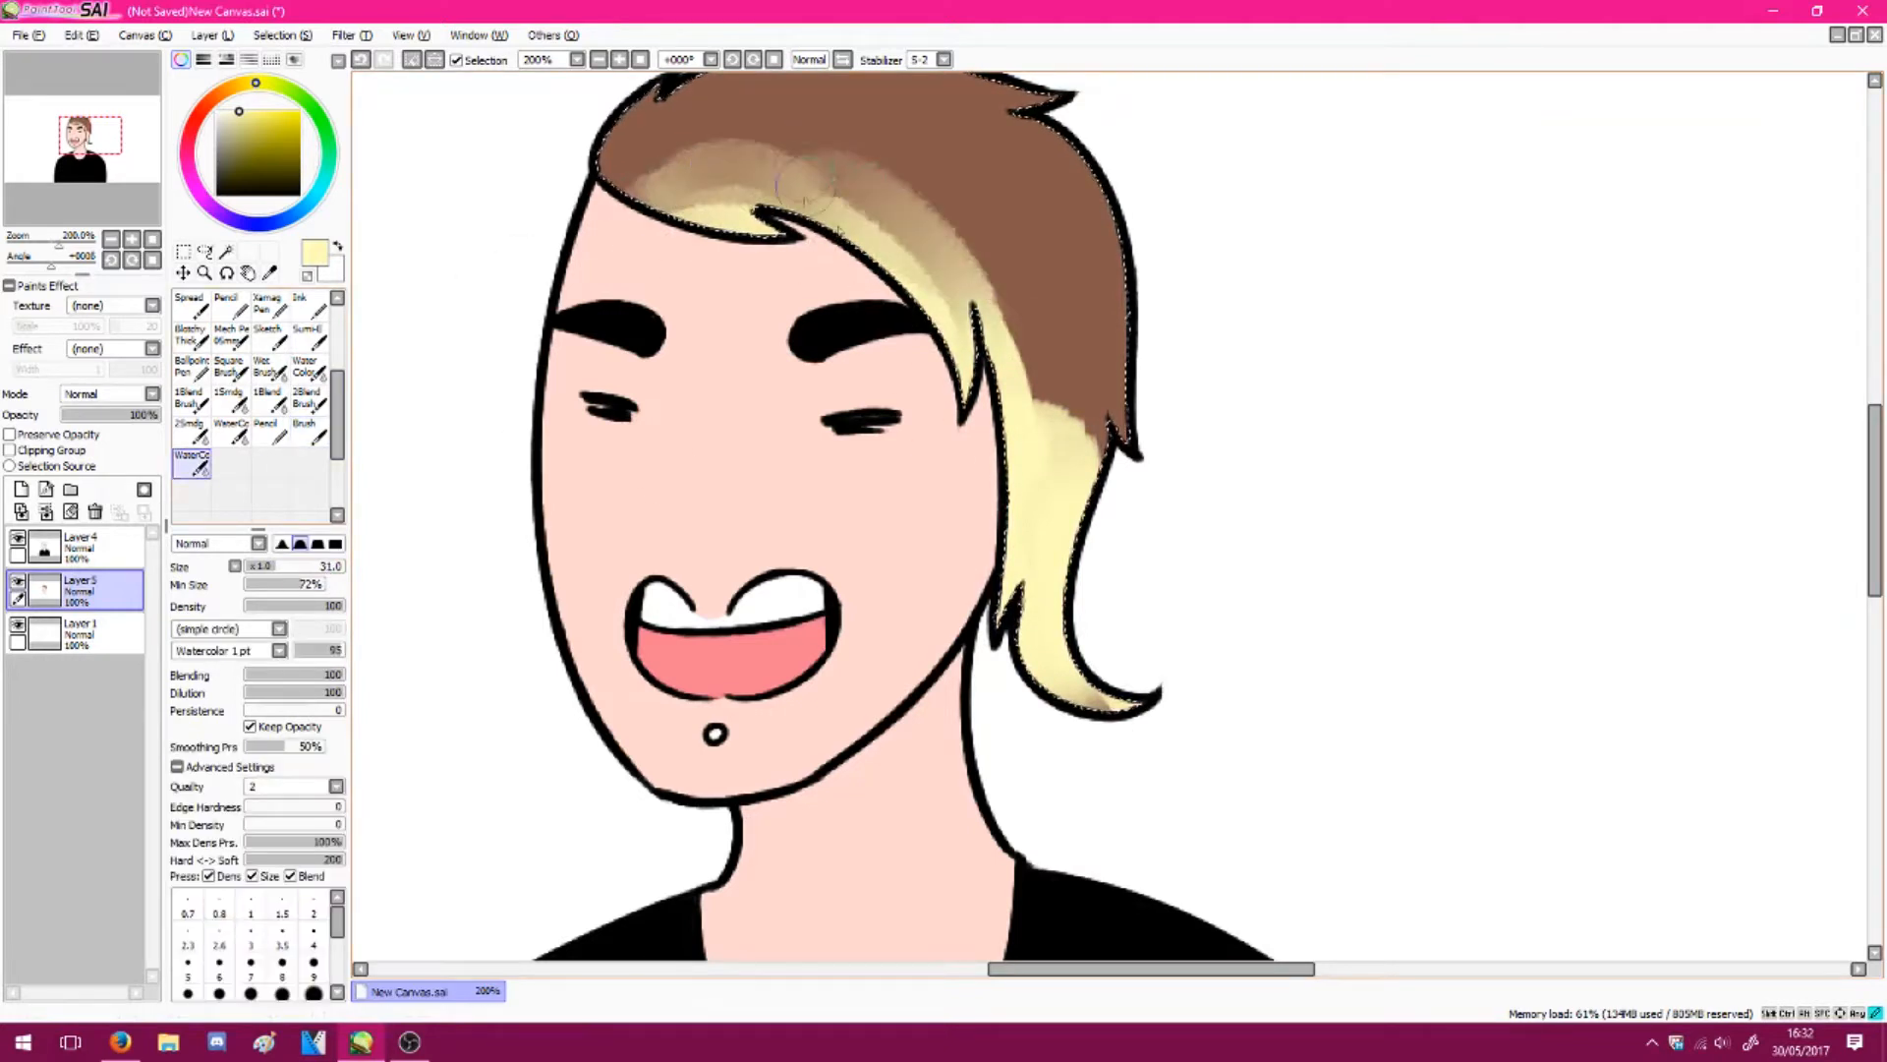
drag(804, 185, 945, 277)
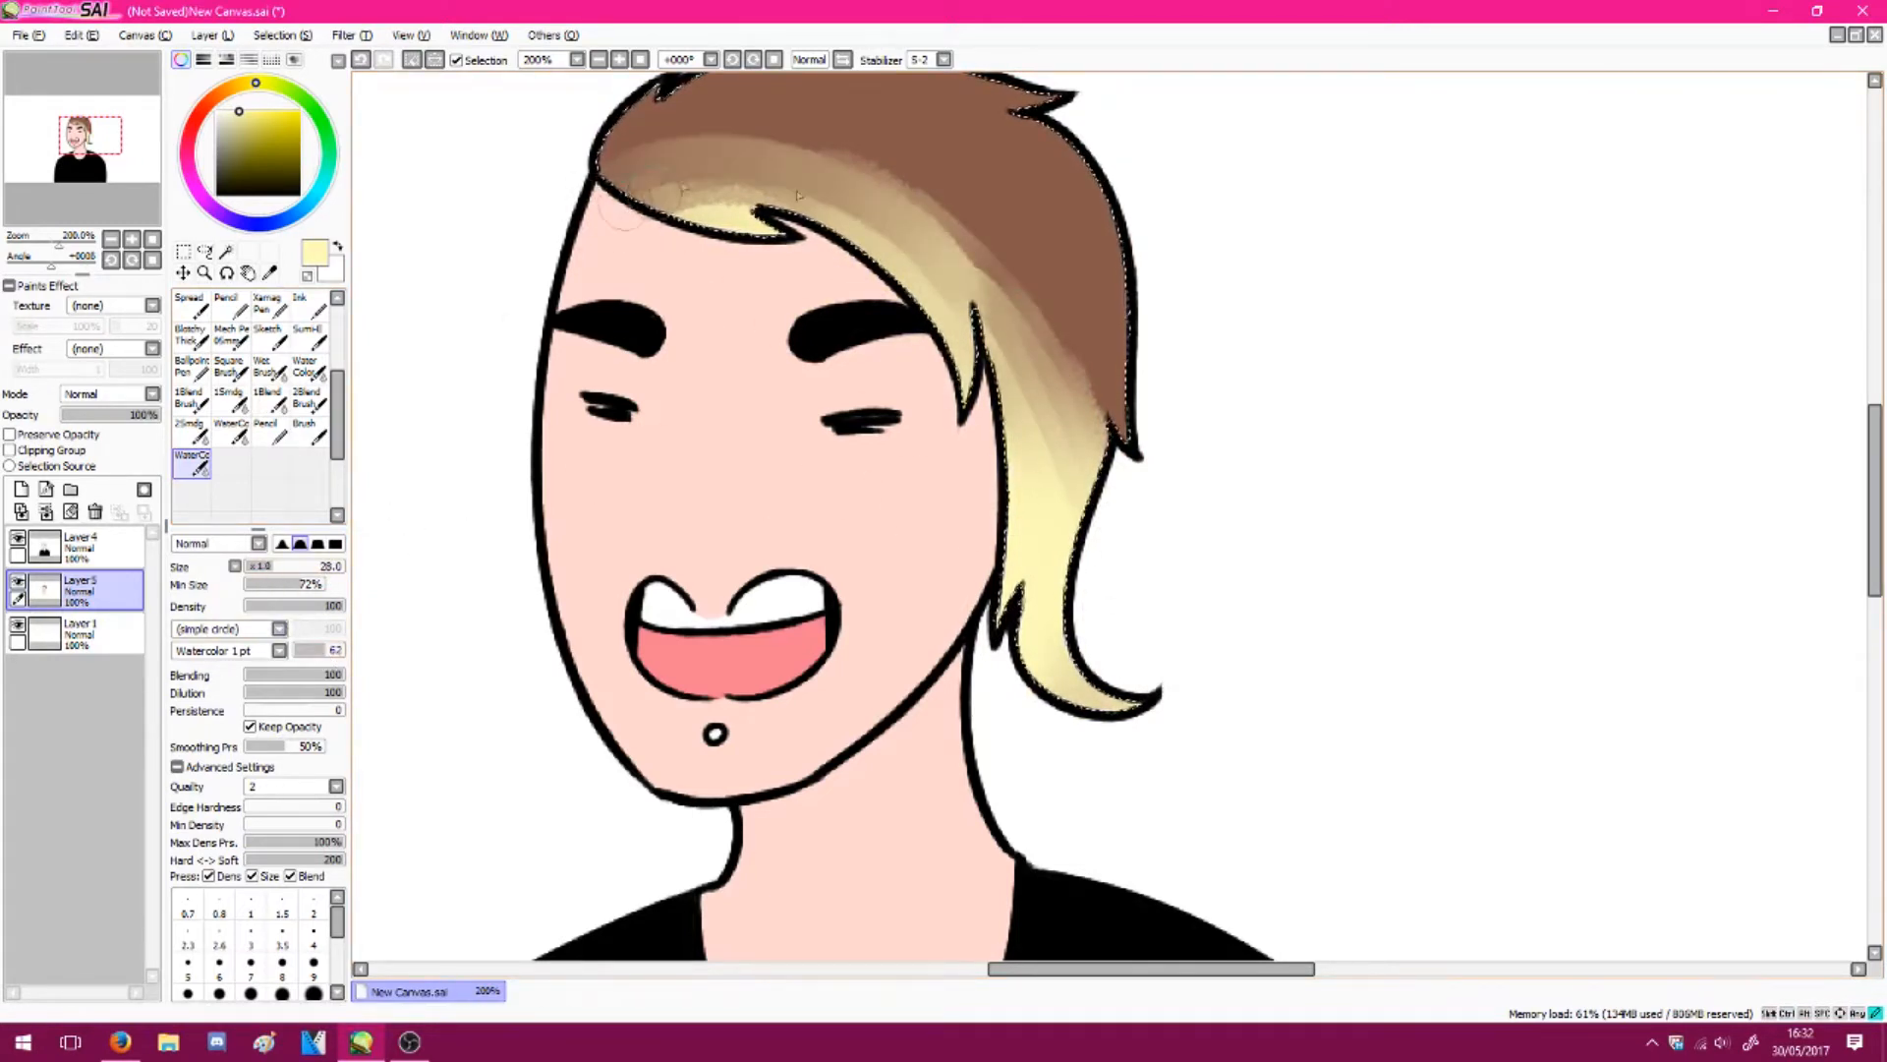
drag(983, 234, 848, 204)
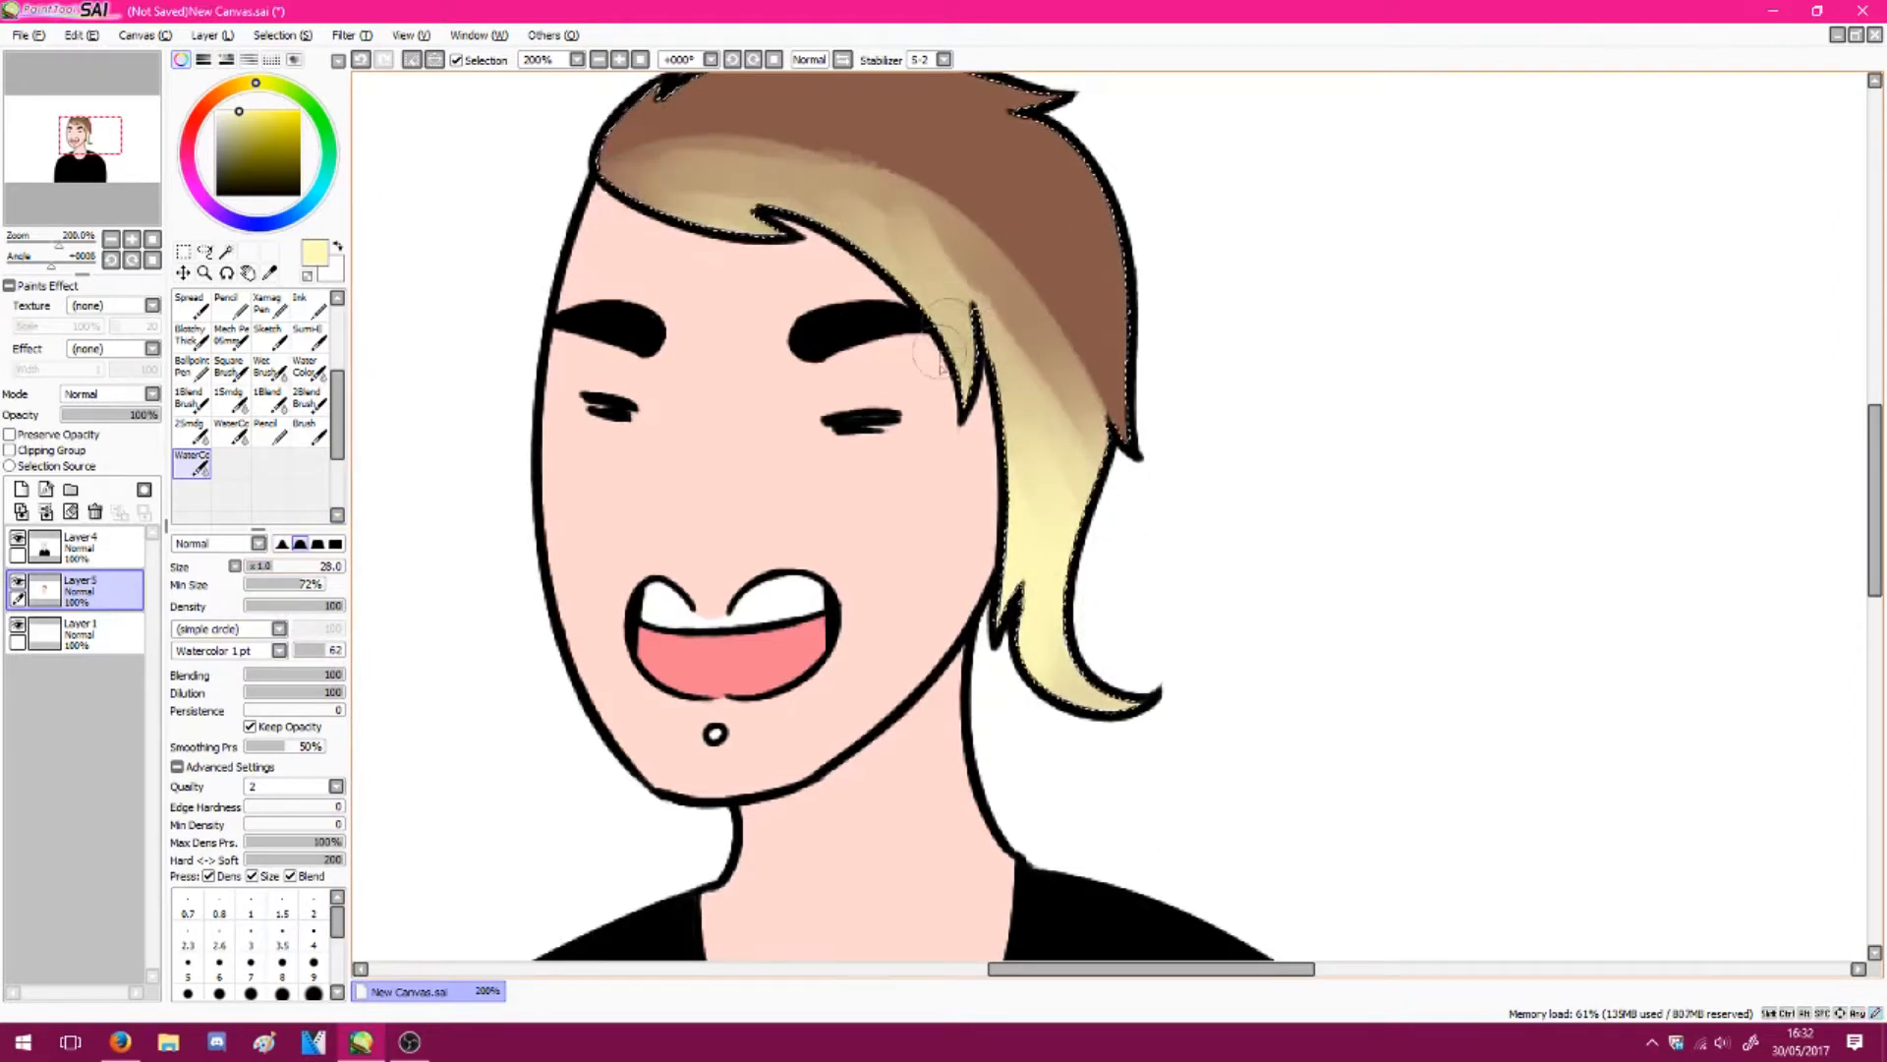
drag(557, 198, 1091, 393)
mouse_move(609, 157)
mouse_down()
mouse_move(1018, 246)
mouse_move(1084, 396)
mouse_up()
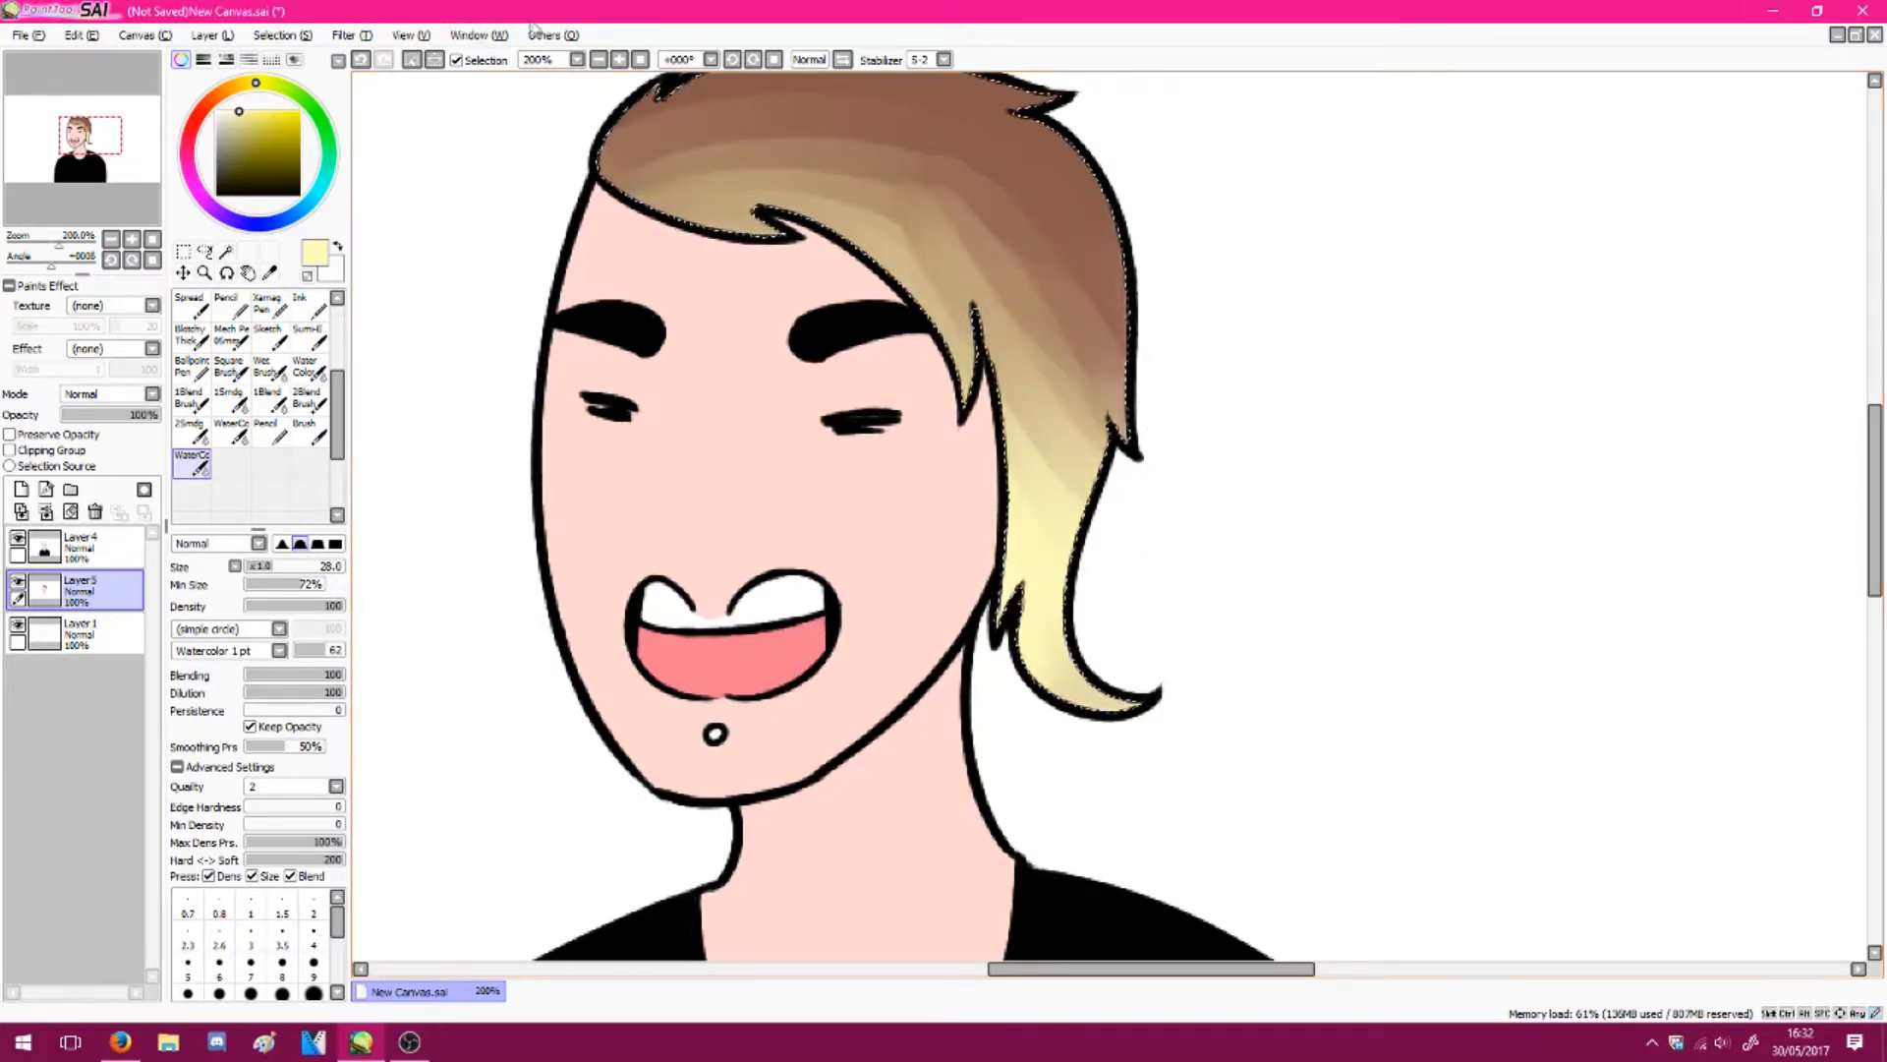
mouse_move(619, 162)
mouse_down()
mouse_move(924, 201)
mouse_move(1121, 433)
mouse_up()
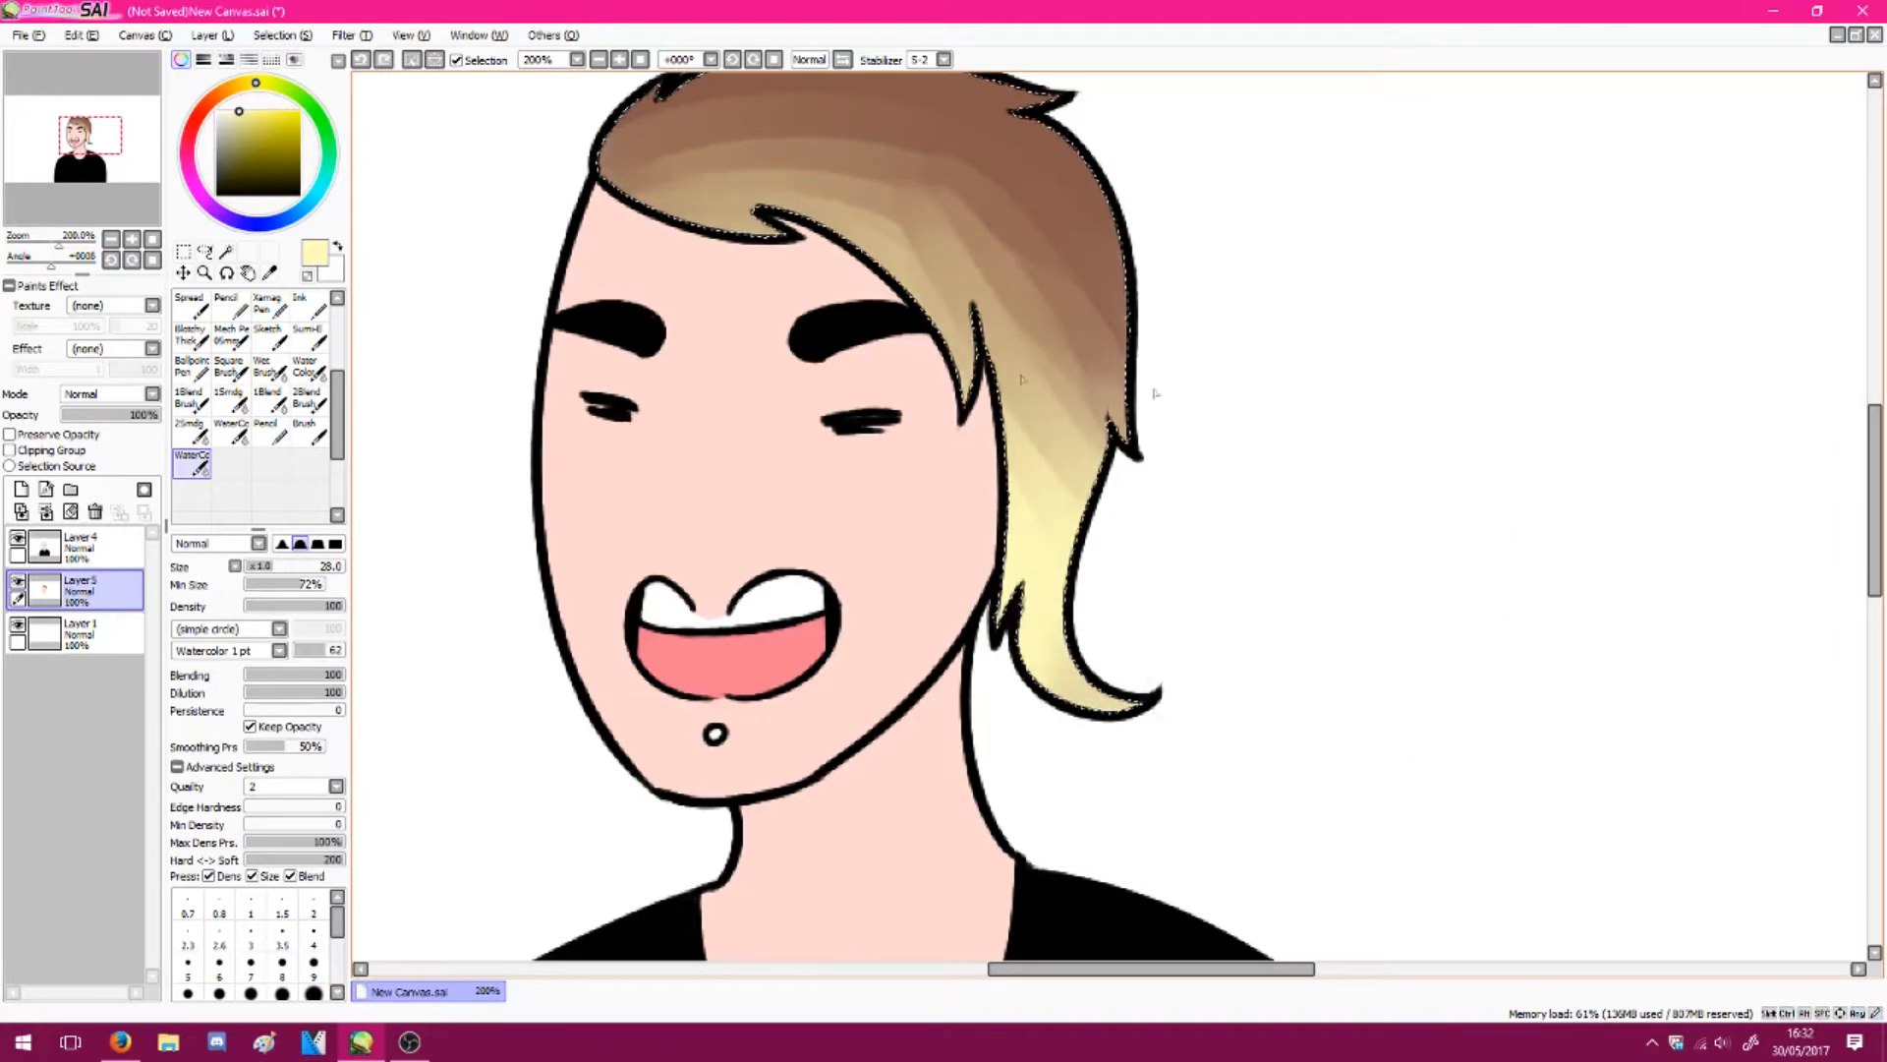
drag(679, 226, 1051, 563)
mouse_move(548, 224)
mouse_down()
mouse_move(865, 221)
mouse_move(1081, 403)
mouse_up()
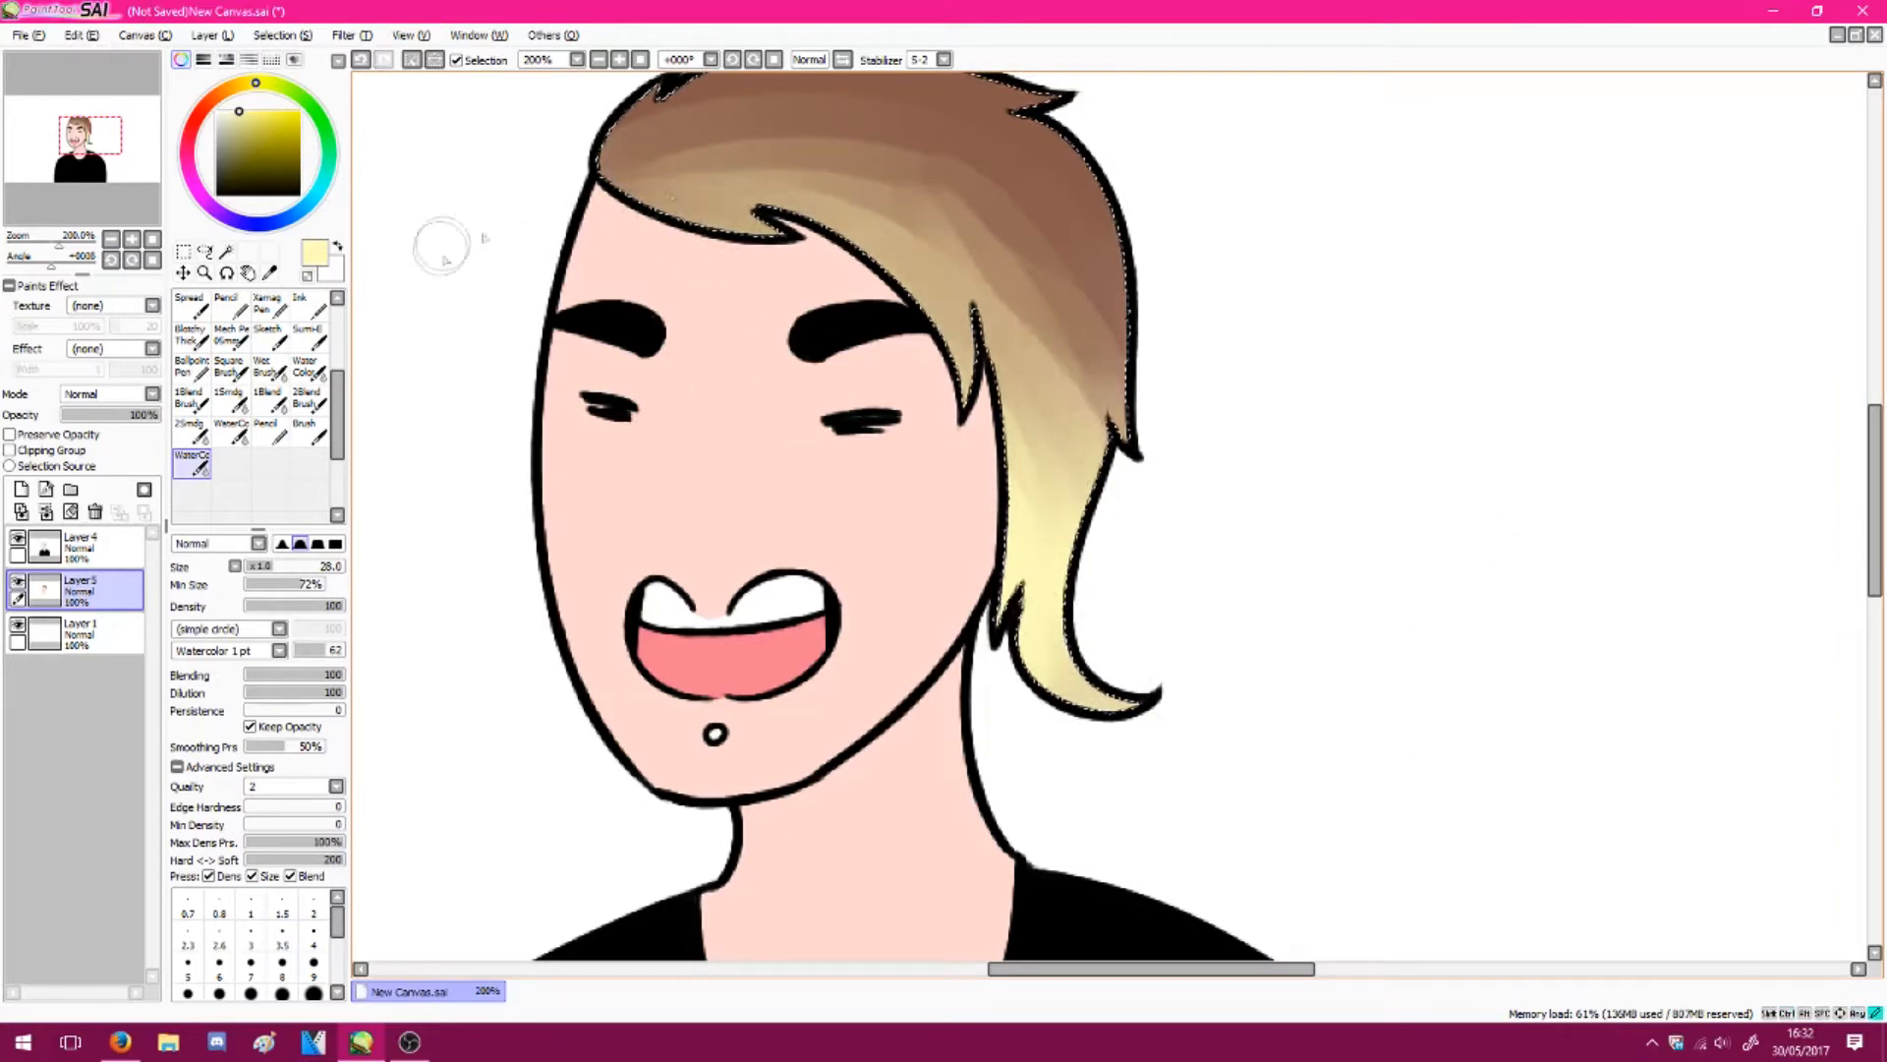
drag(444, 246, 1131, 413)
mouse_move(464, 200)
mouse_down()
mouse_move(671, 159)
mouse_move(1205, 345)
mouse_up()
drag(430, 237, 1145, 324)
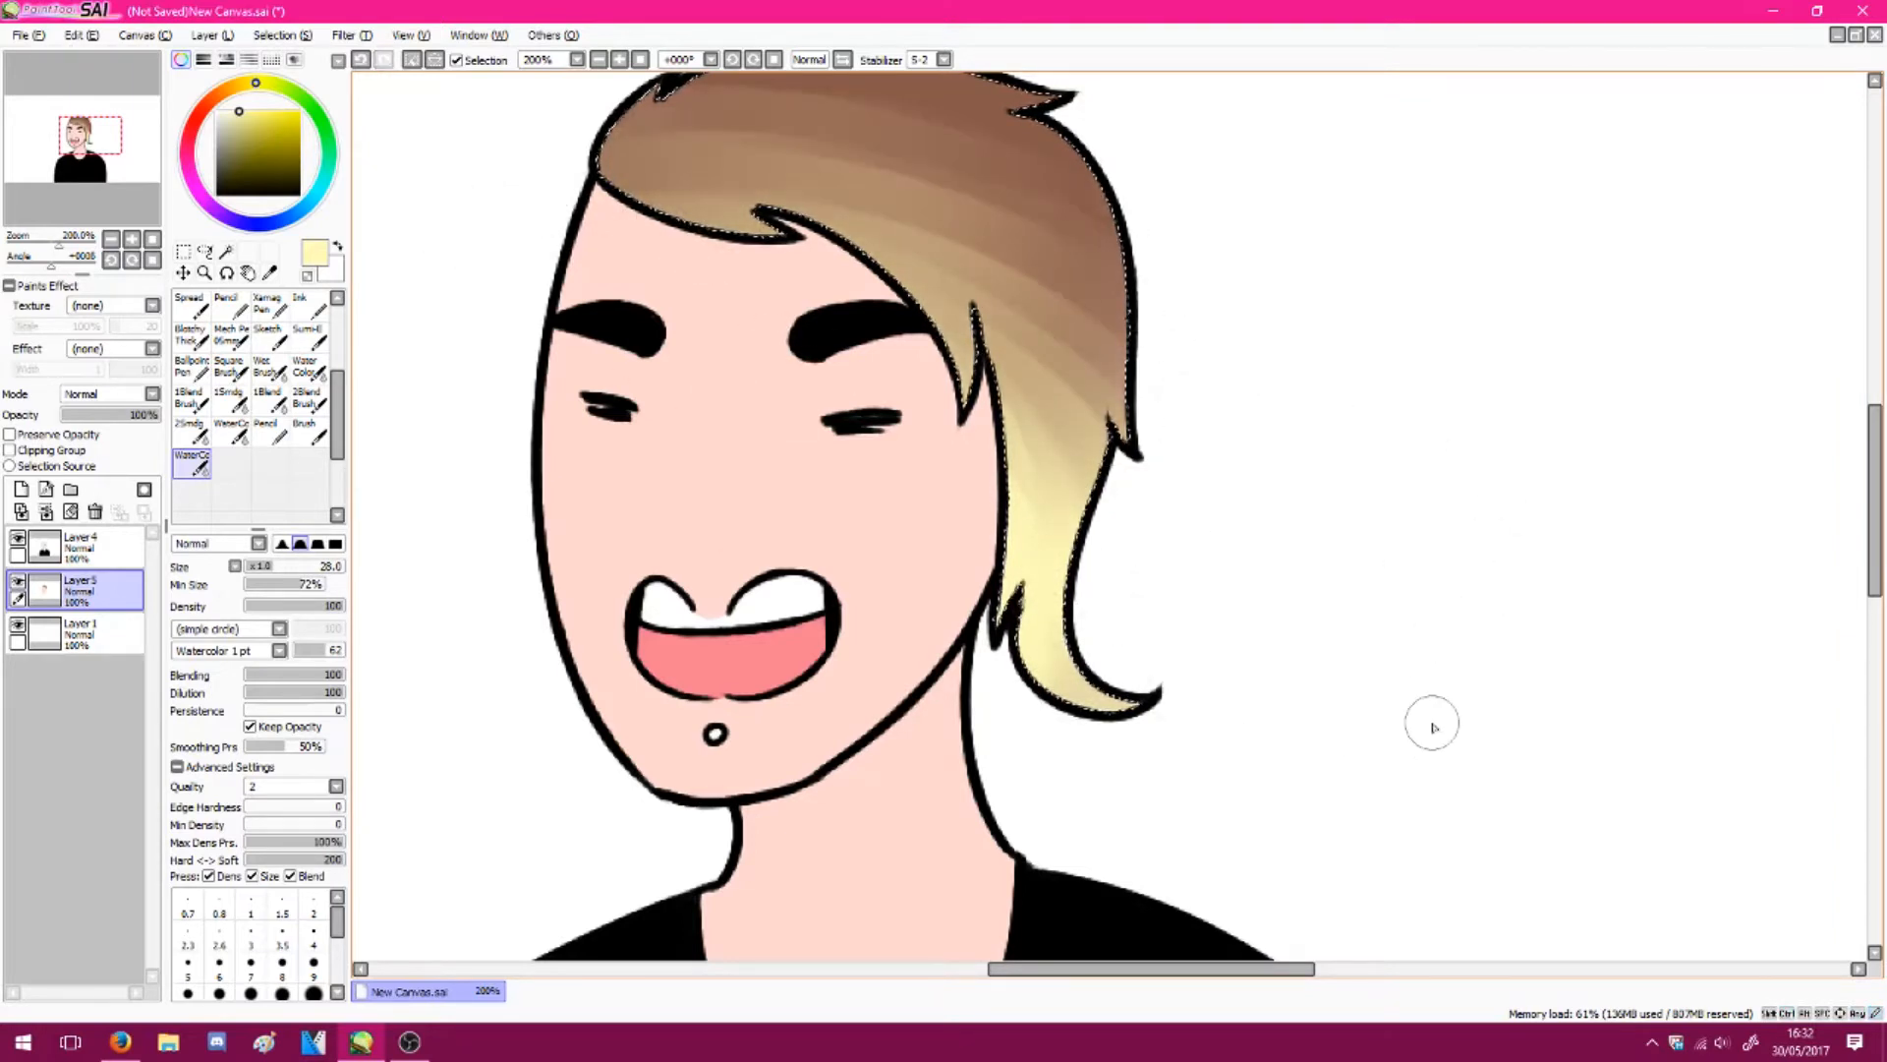
click(619, 60)
click(641, 60)
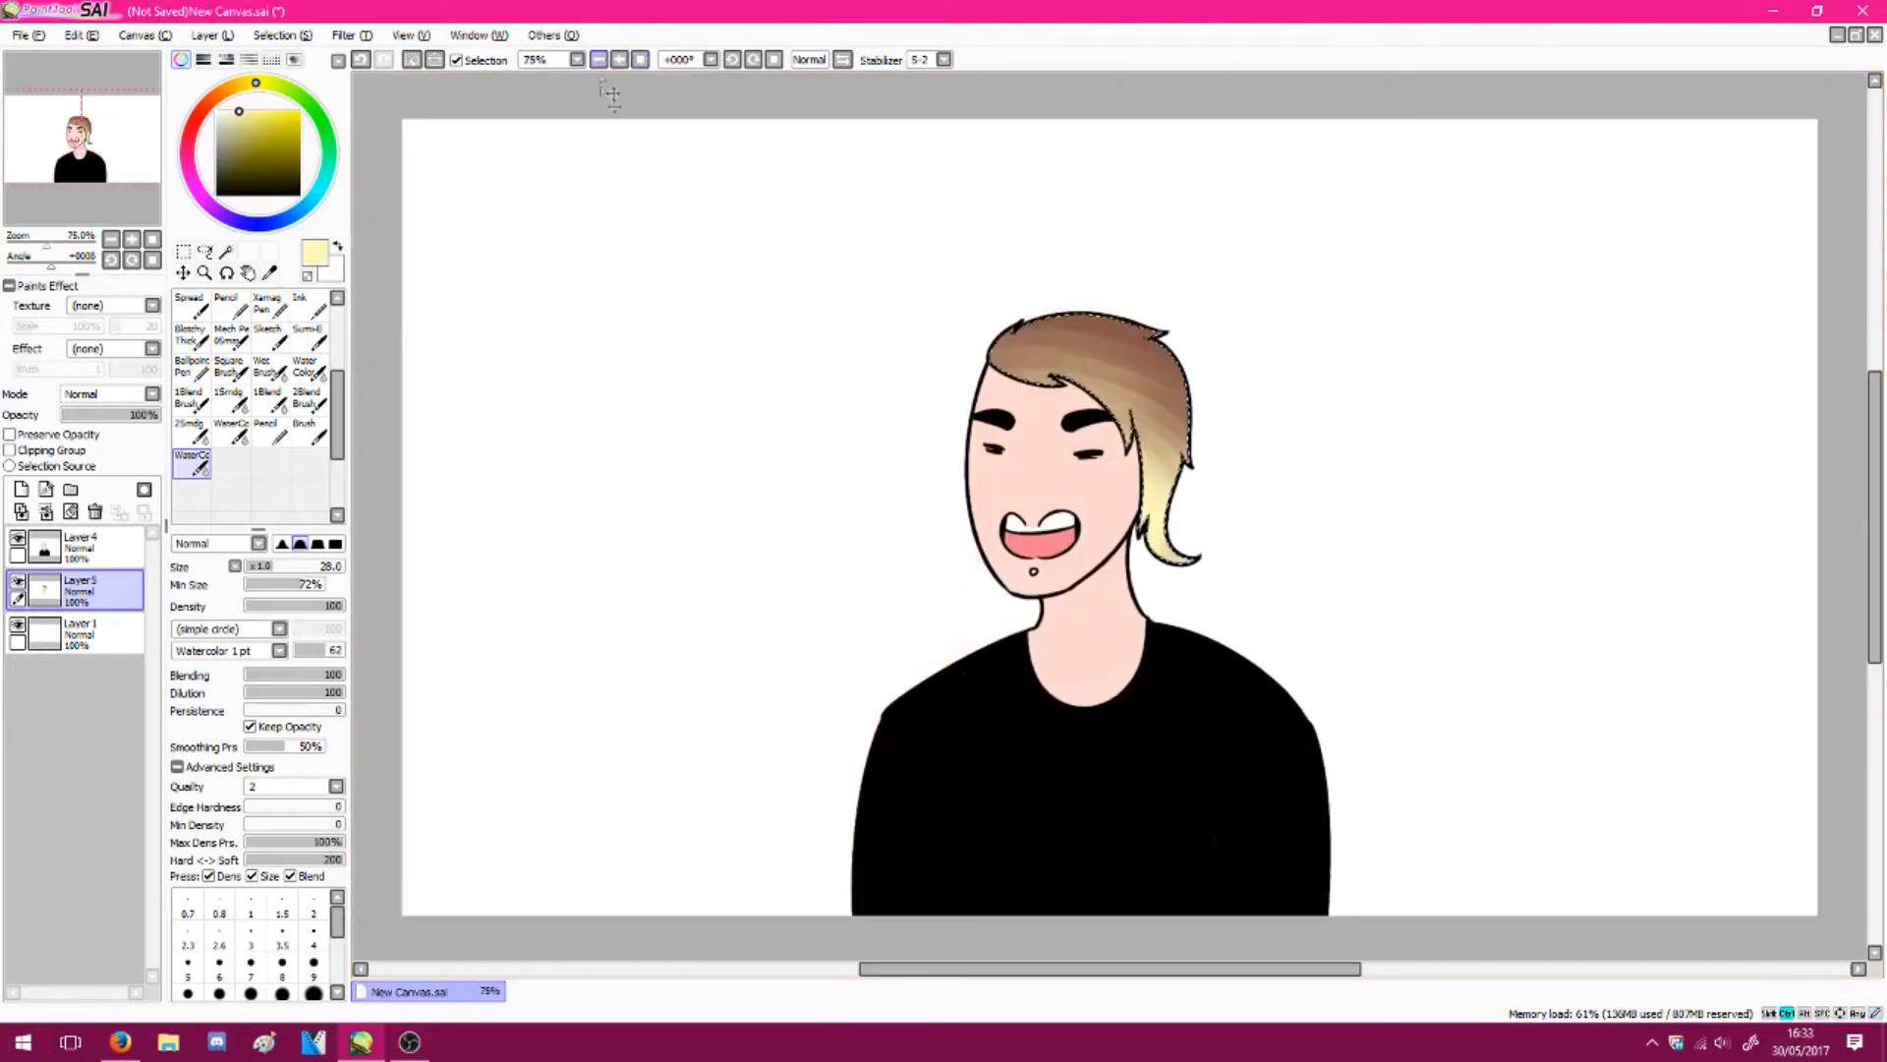
key(ctrl+d)
click(619, 60)
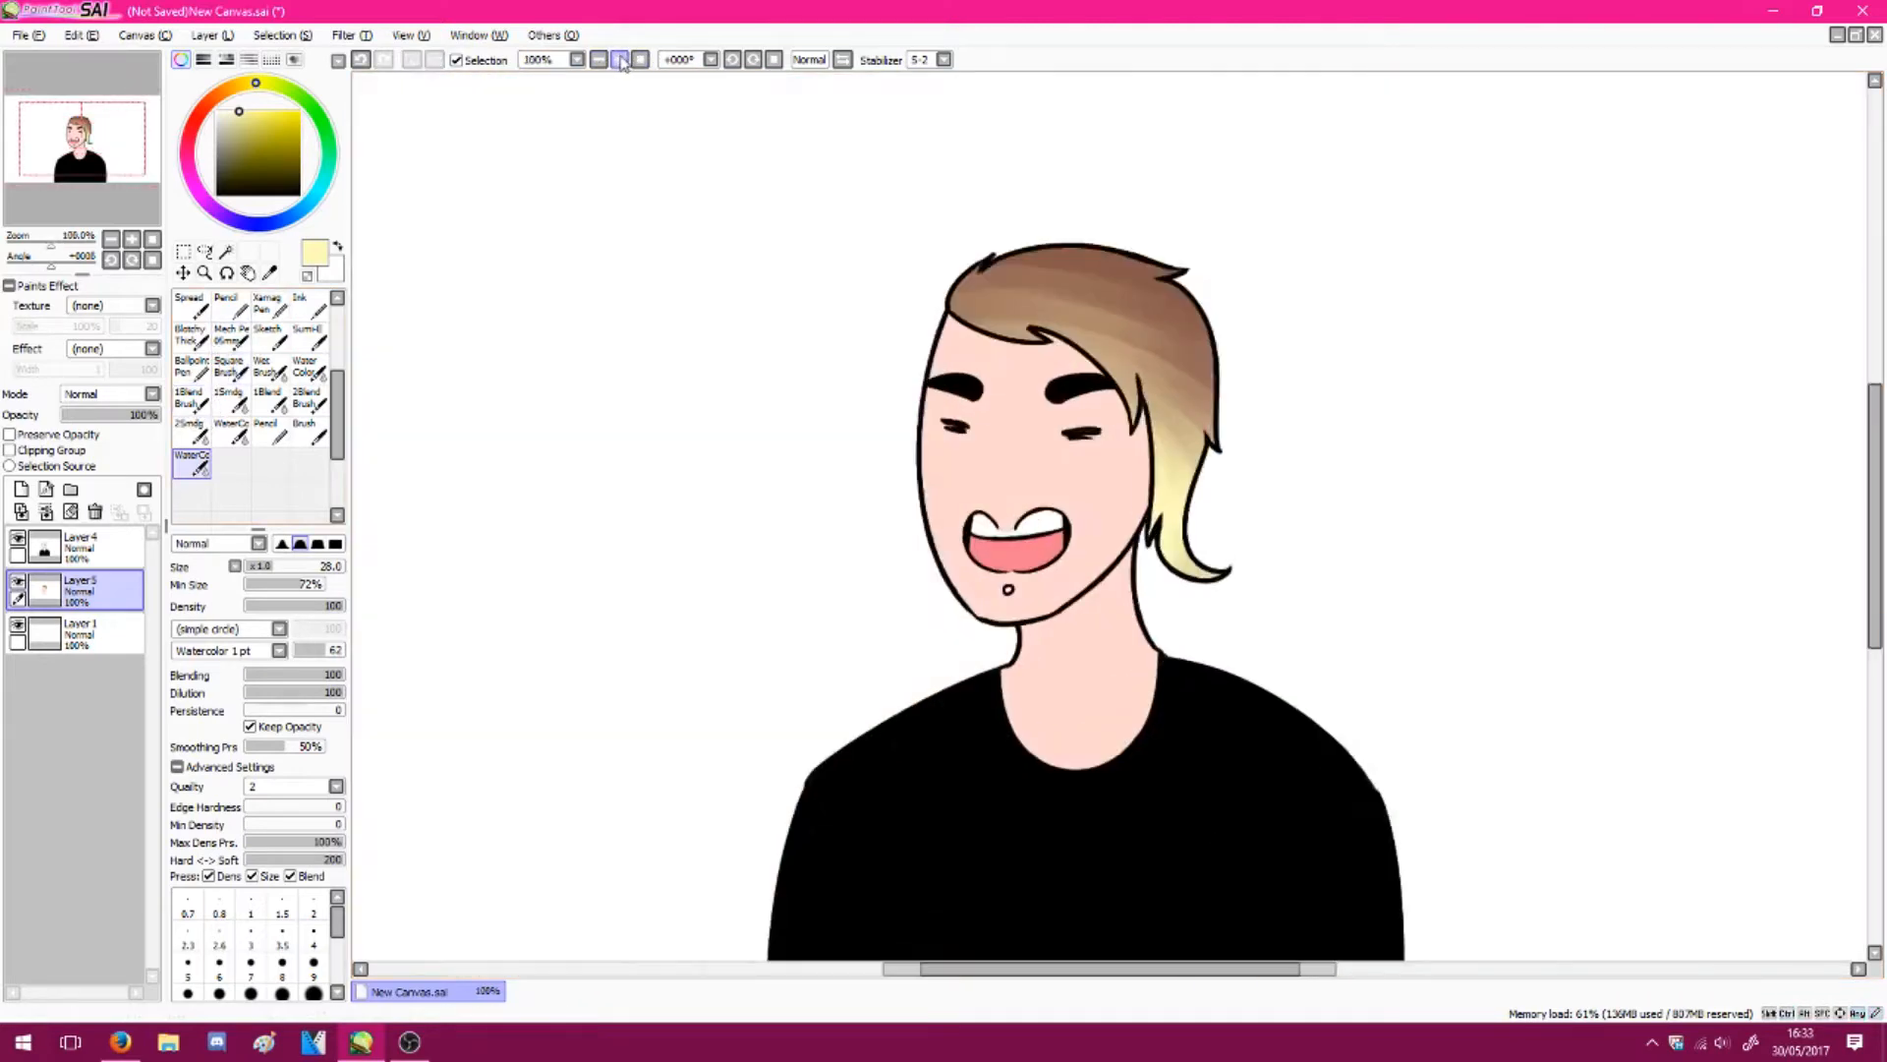
Fill the small round chin piercing below the mouth with golden yellow
click(619, 60)
click(620, 60)
click(266, 135)
drag(253, 93, 248, 88)
click(265, 119)
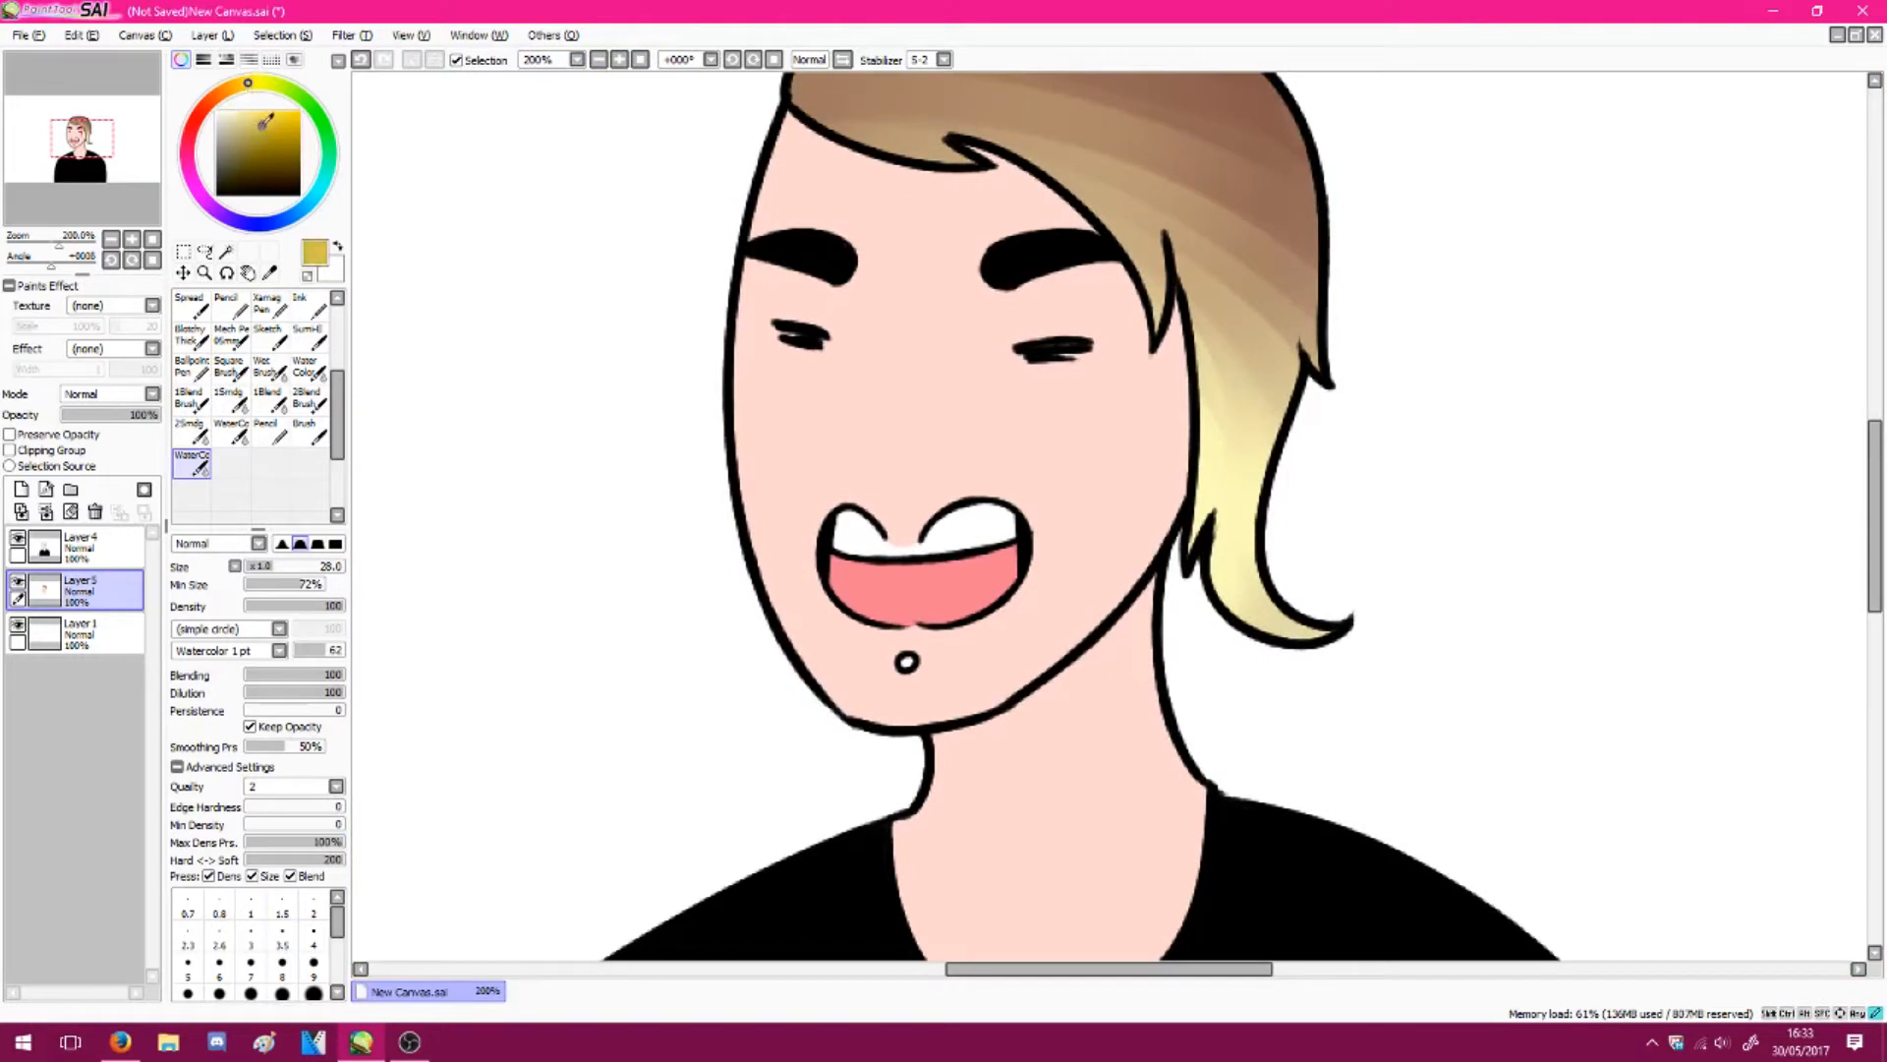
key(w)
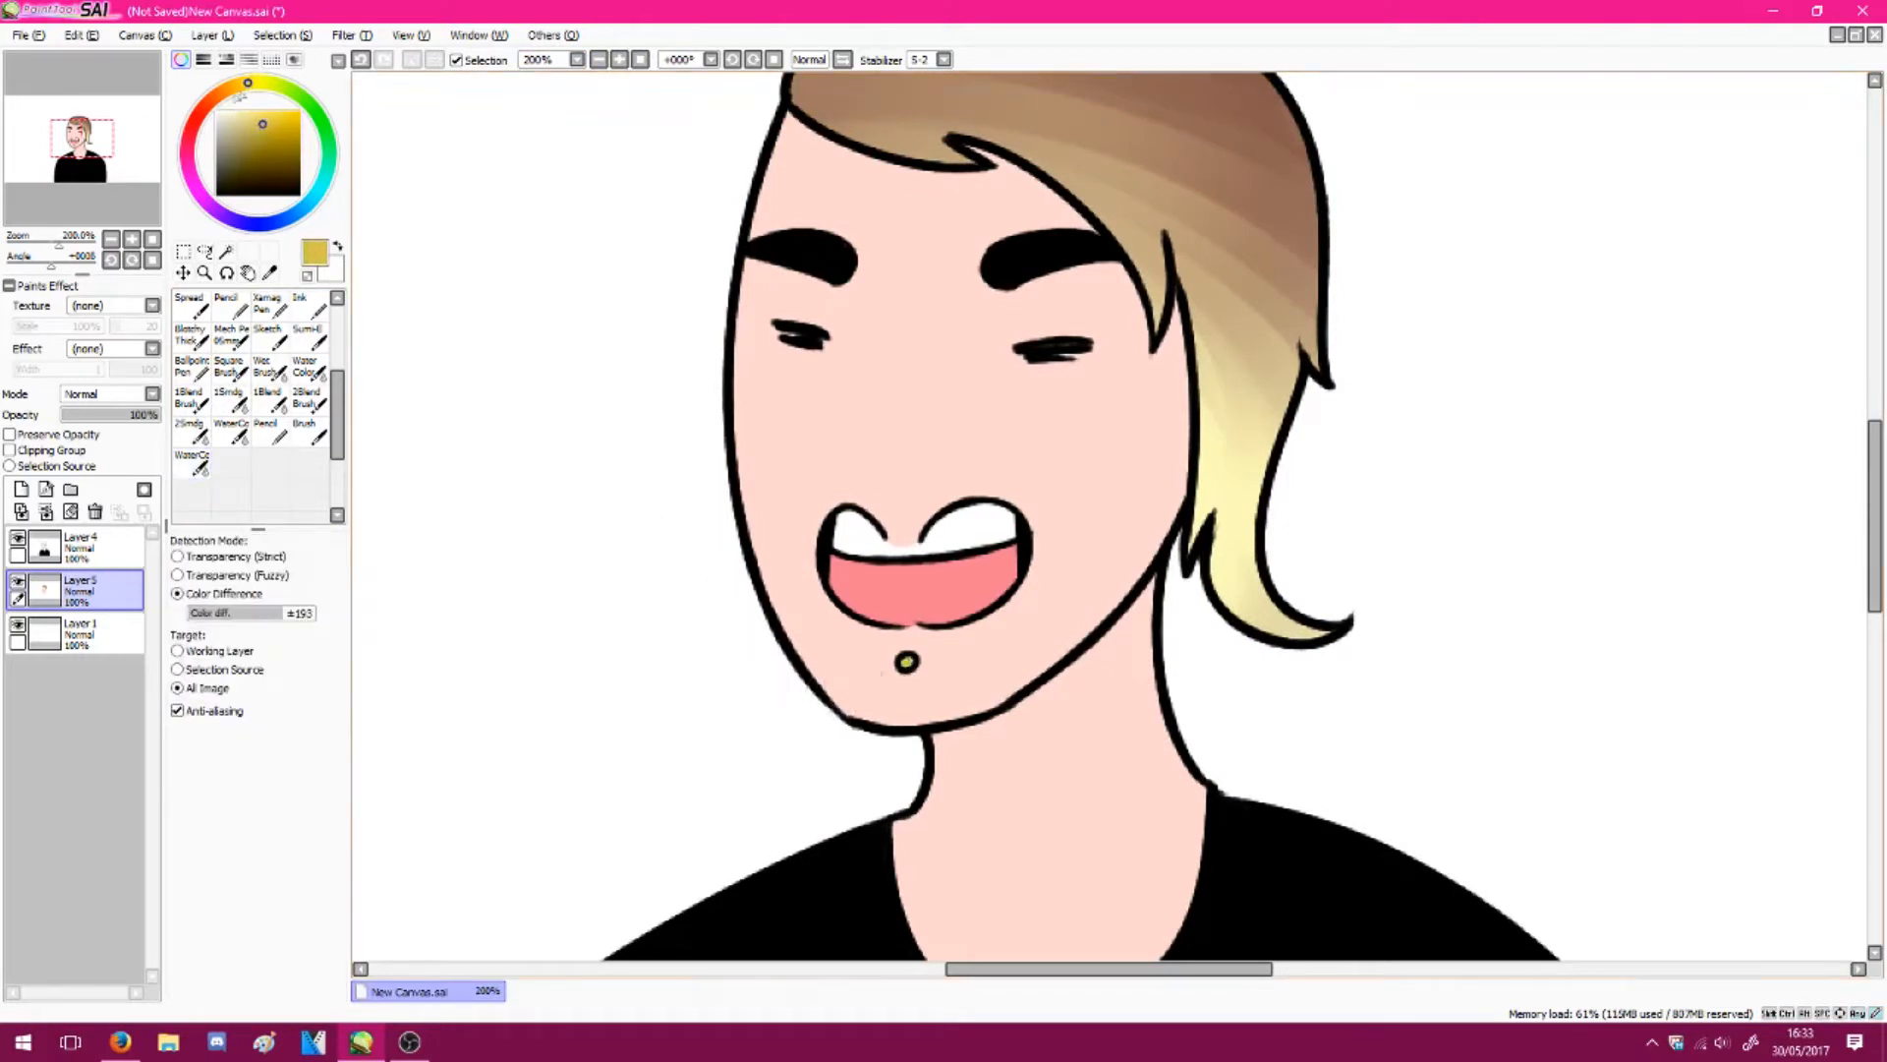
Fill the teeth with pale cream and add a new layer above the line art
click(233, 111)
click(238, 88)
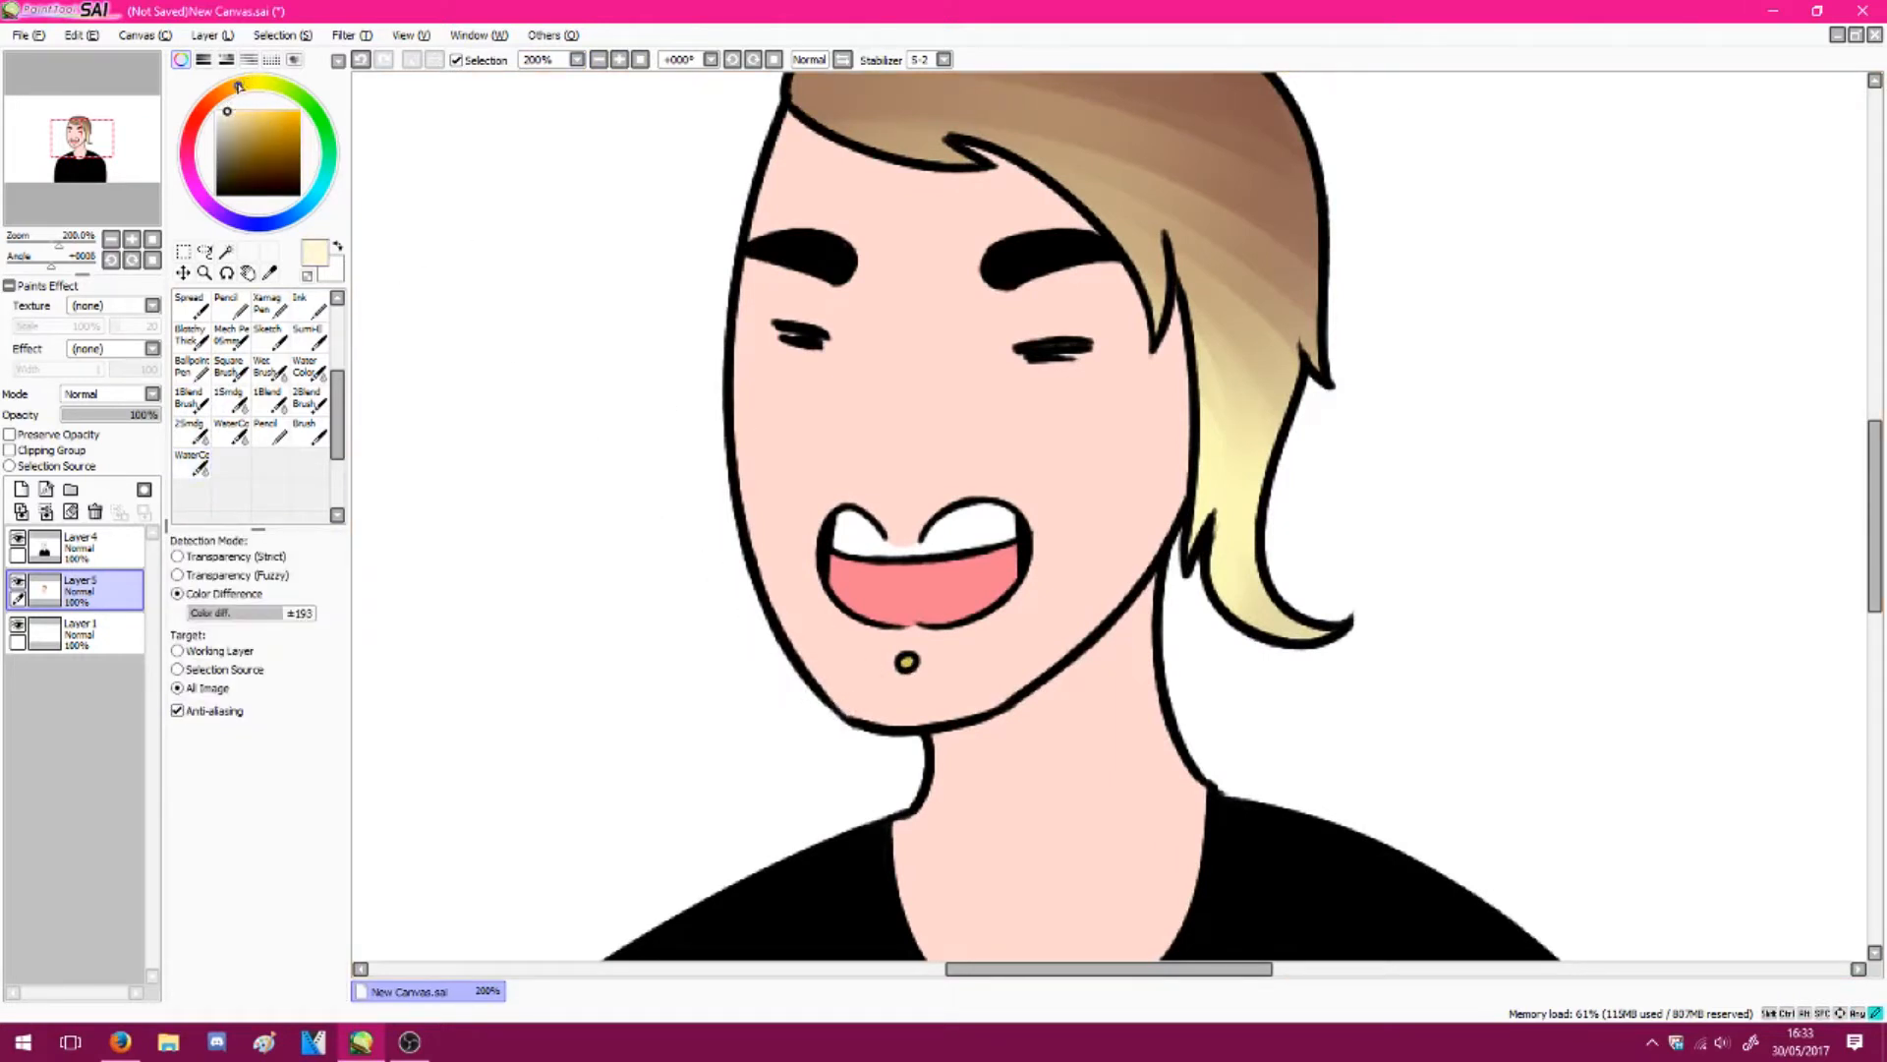
click(867, 546)
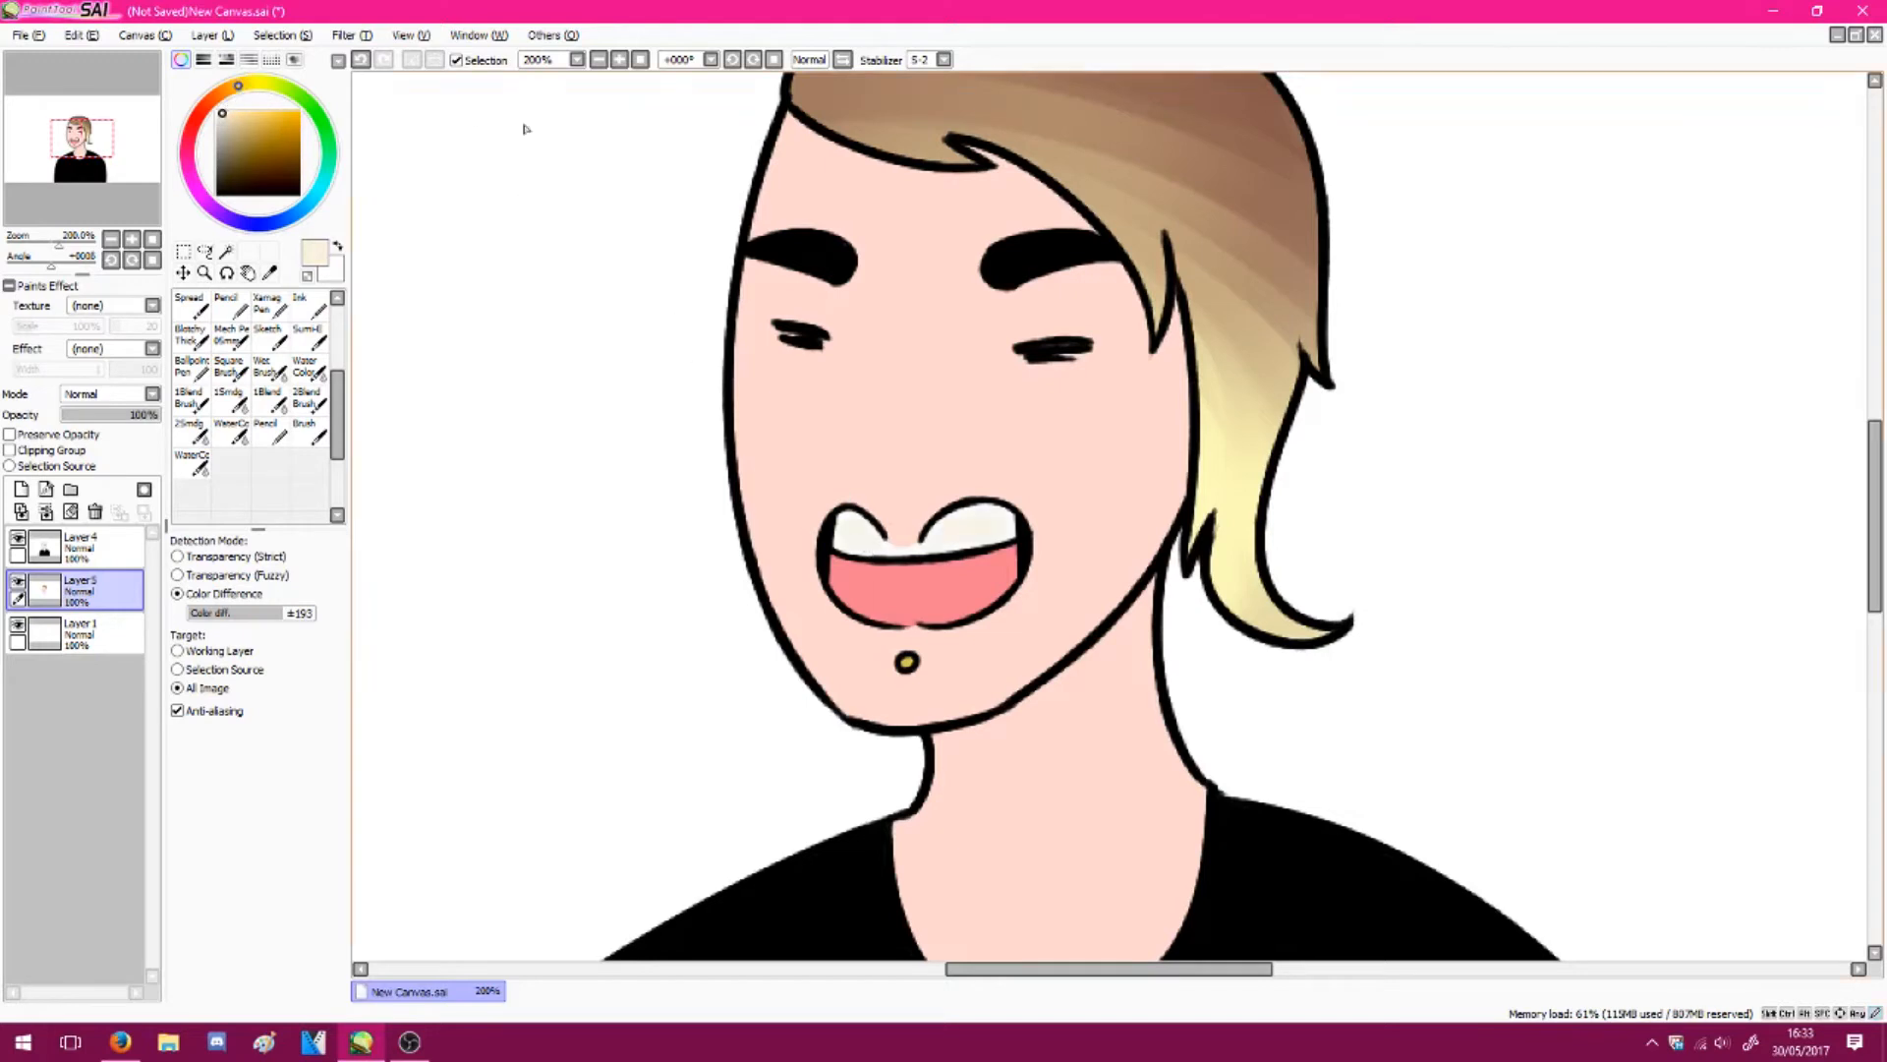
click(640, 59)
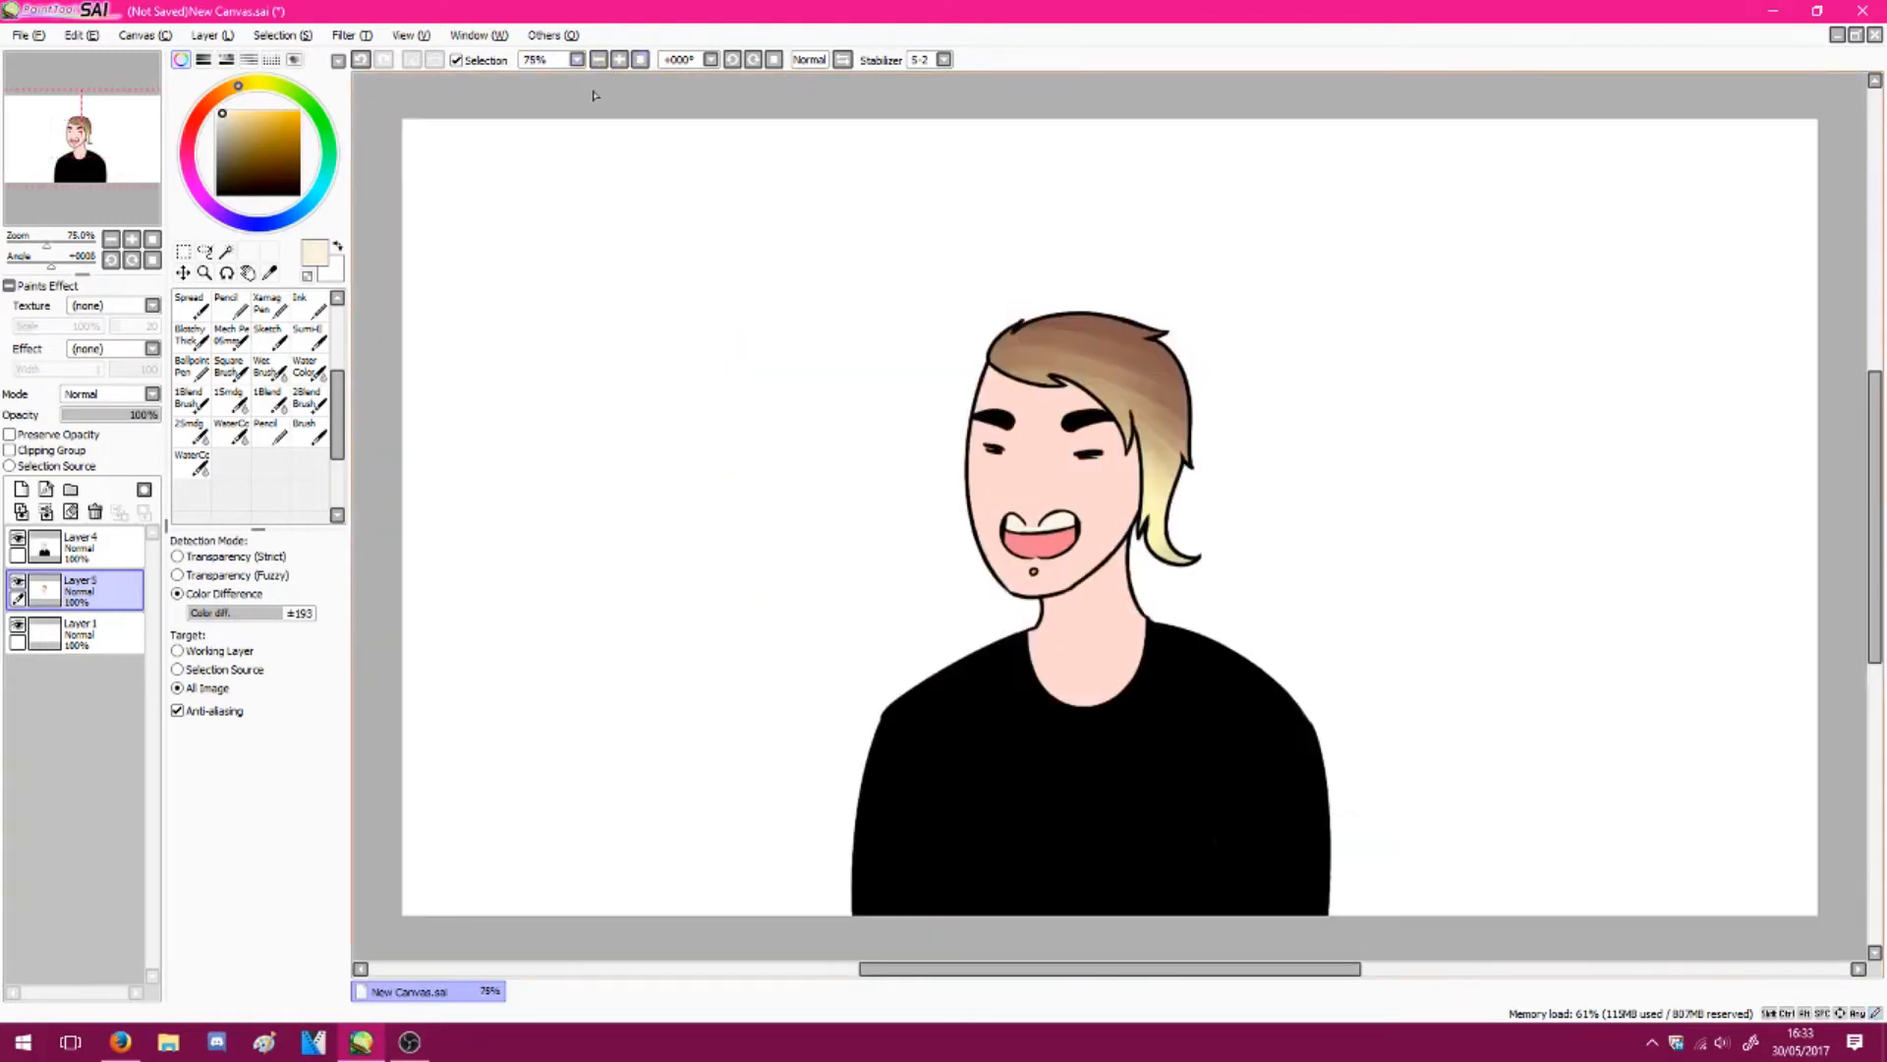
click(21, 489)
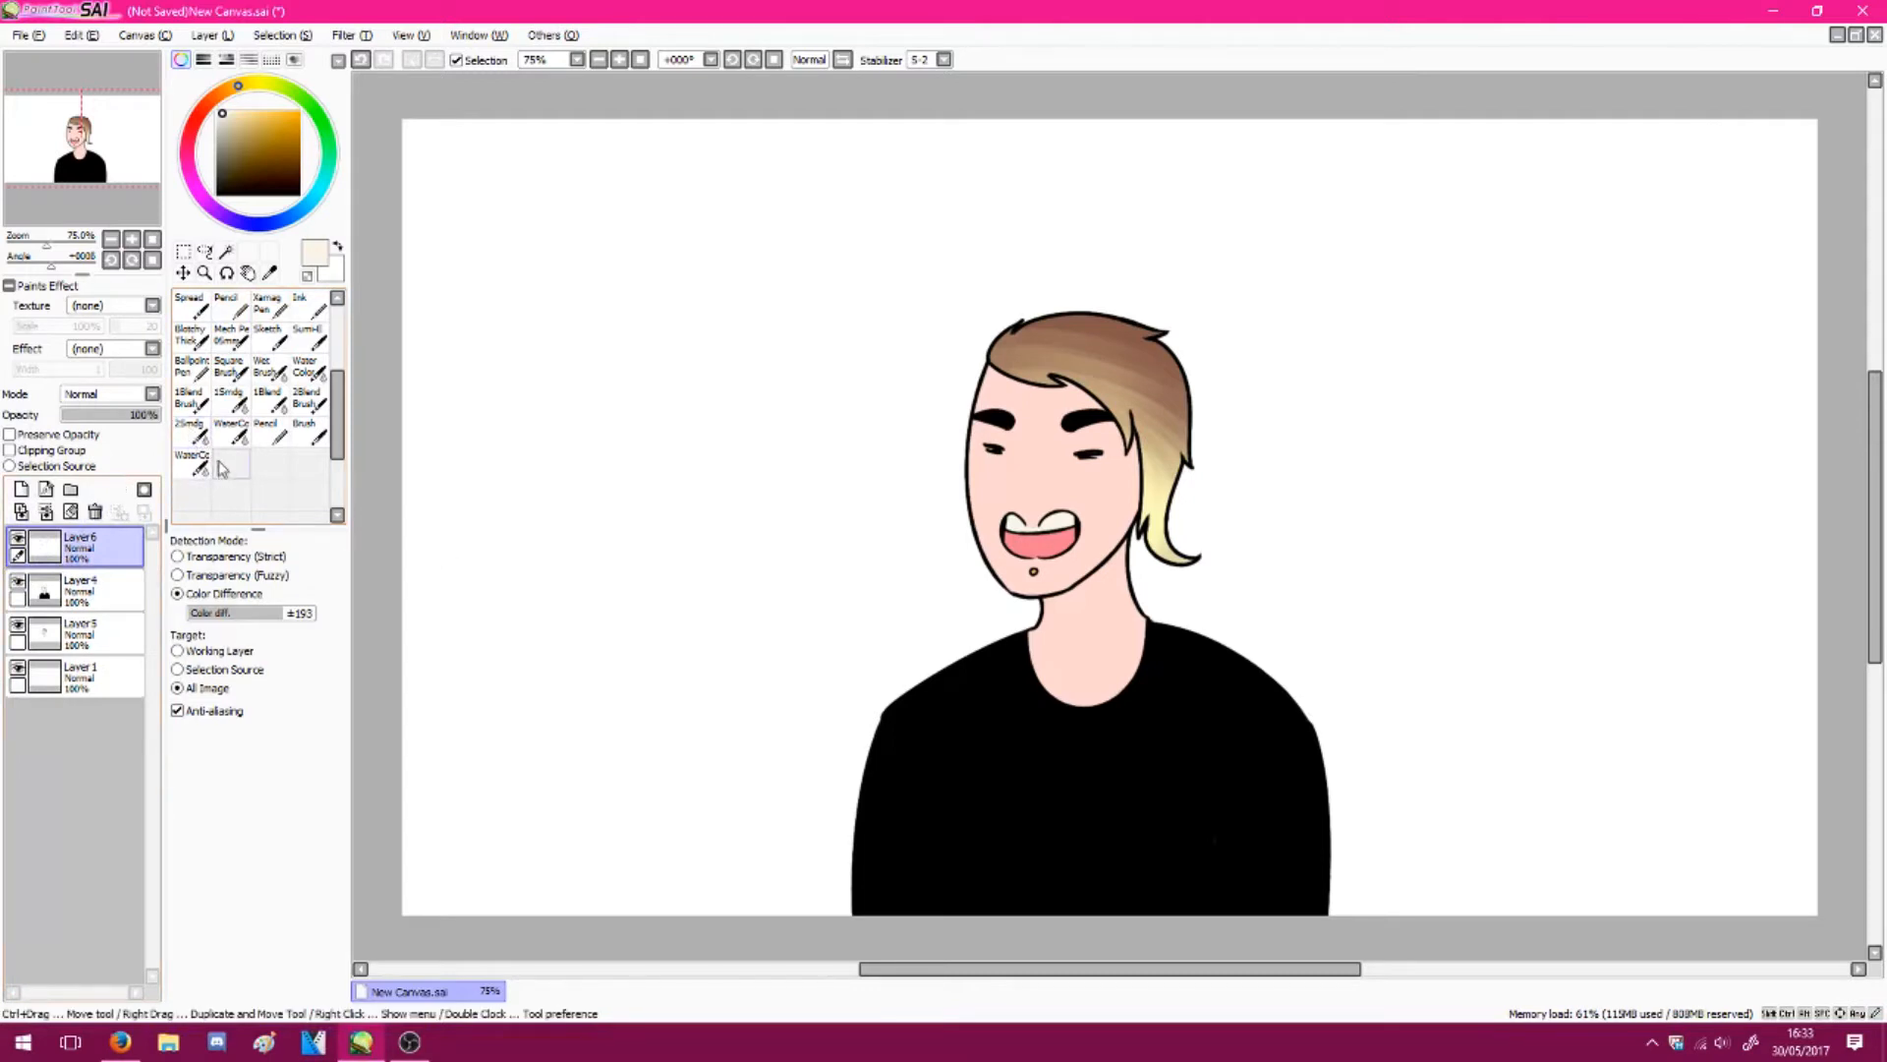
Start saving the canvas and create a folder named "Animation Innit" inside Sketchy Things
key(ctrl+s)
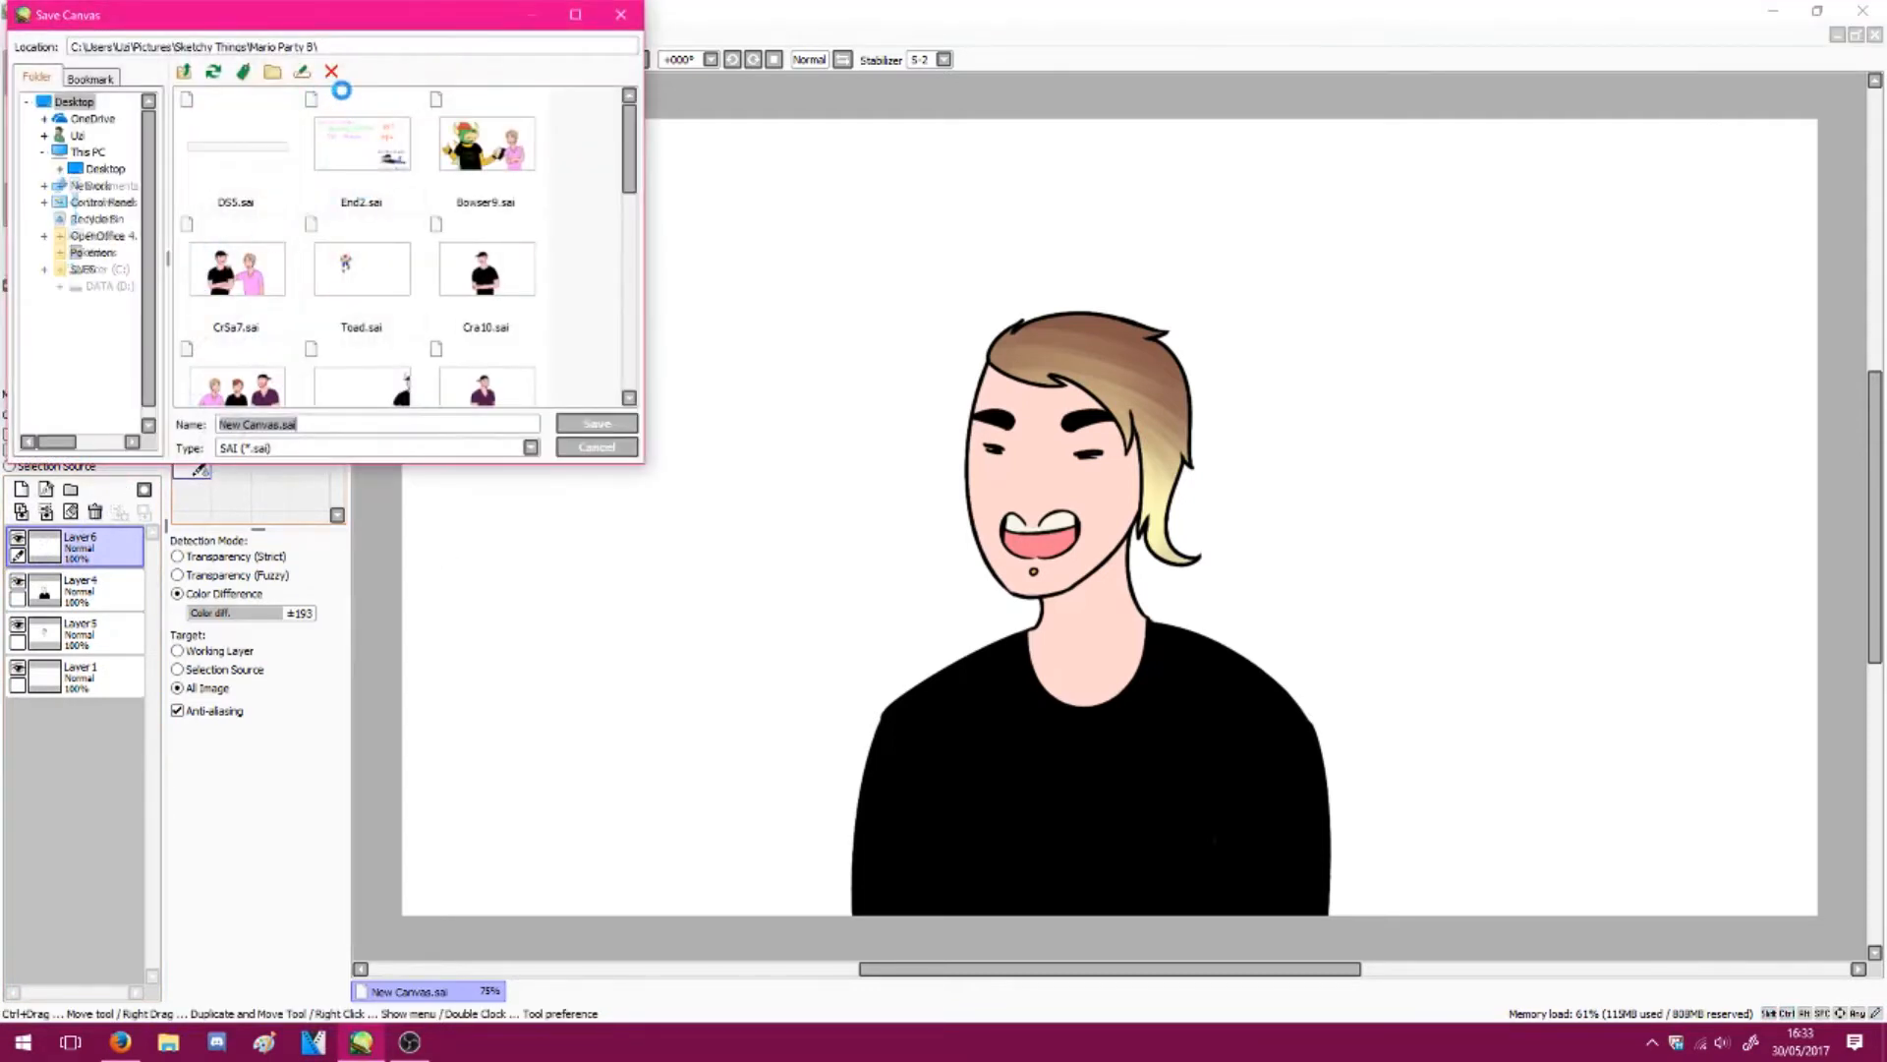
click(183, 71)
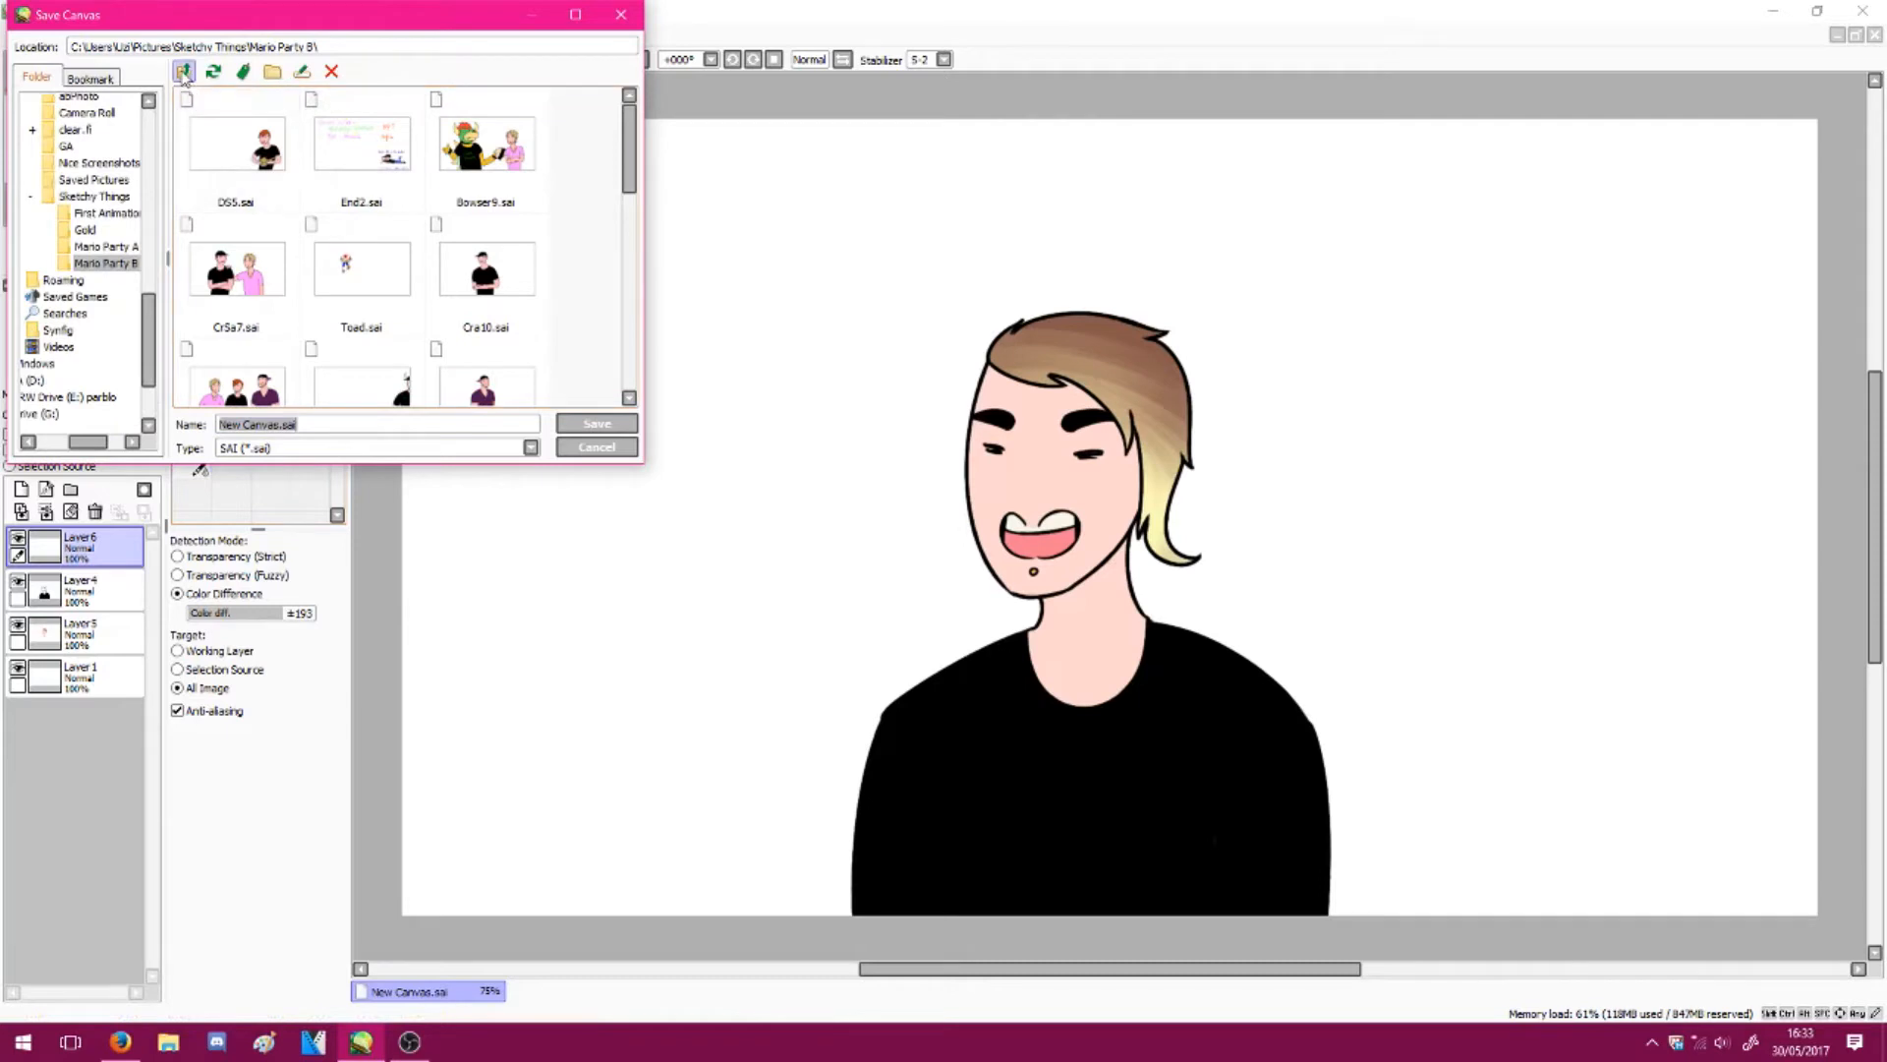
right_click(577, 178)
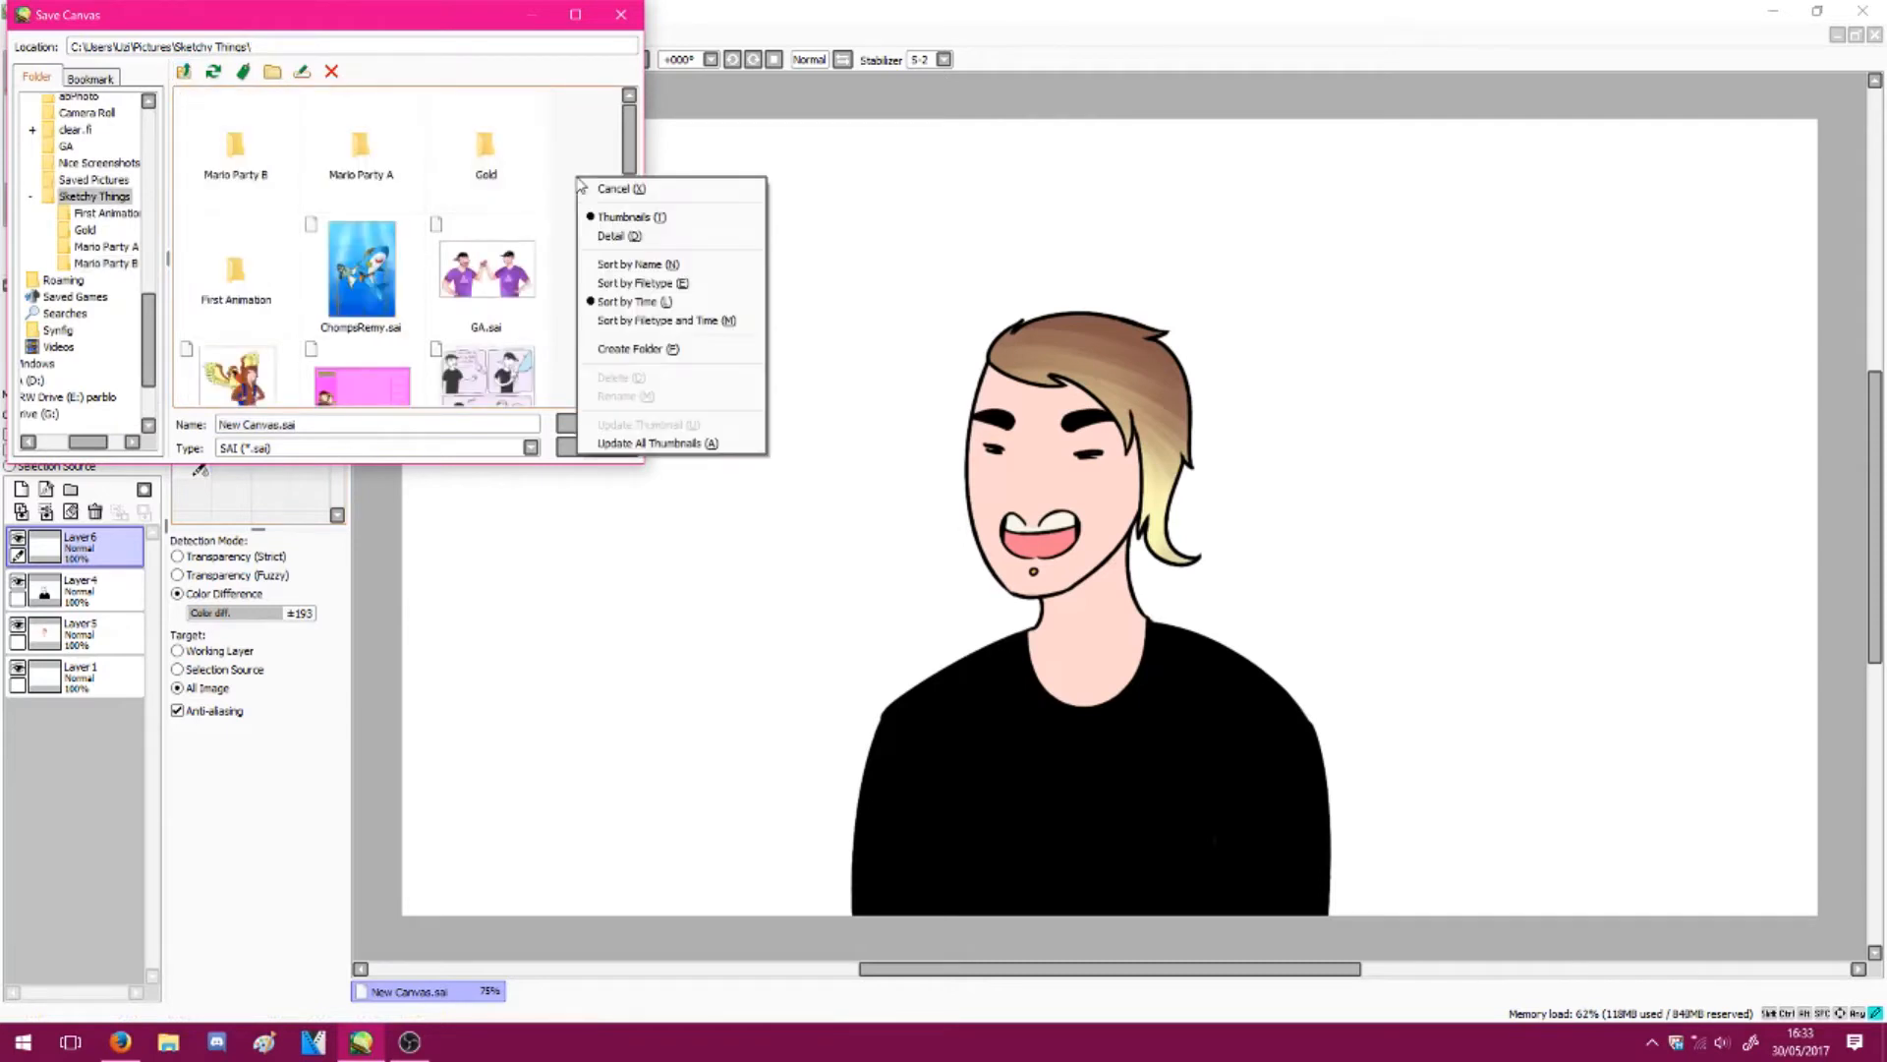
click(667, 350)
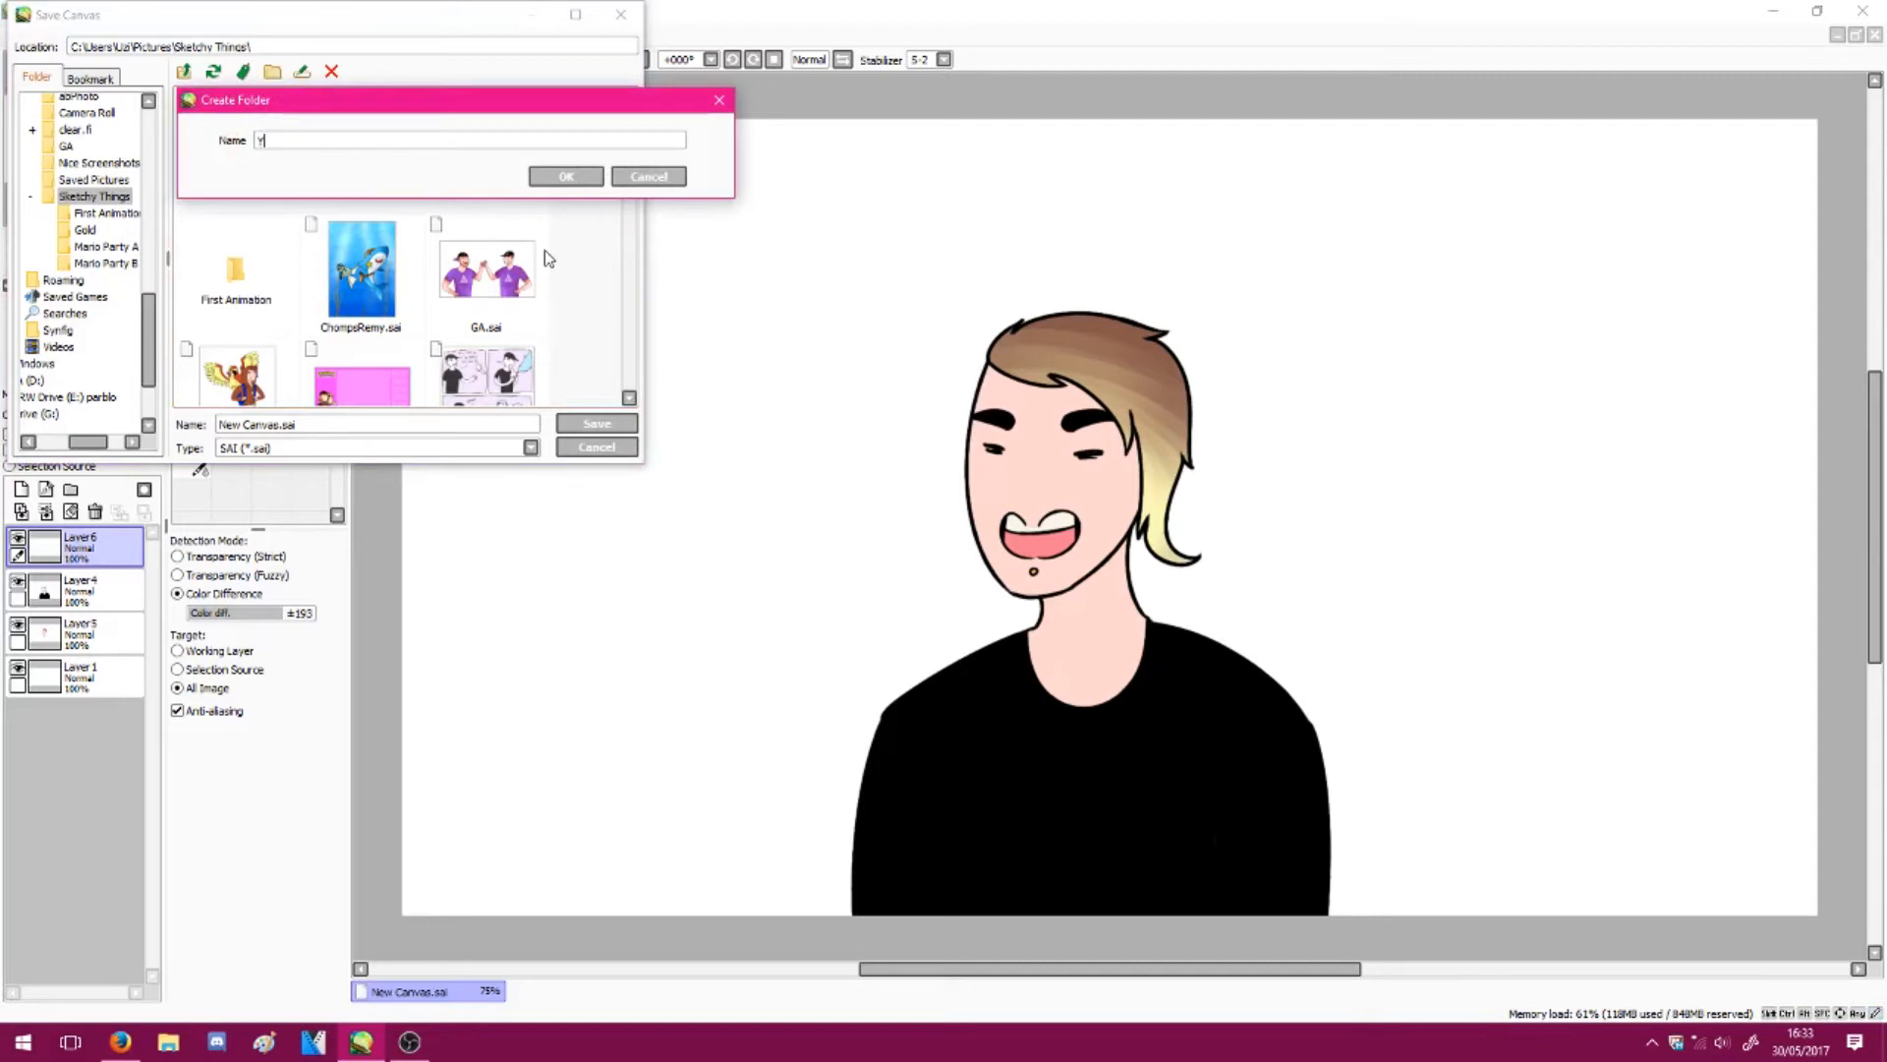
text(Y)
key(BackSpace)
text(Animation Innit)
click(568, 178)
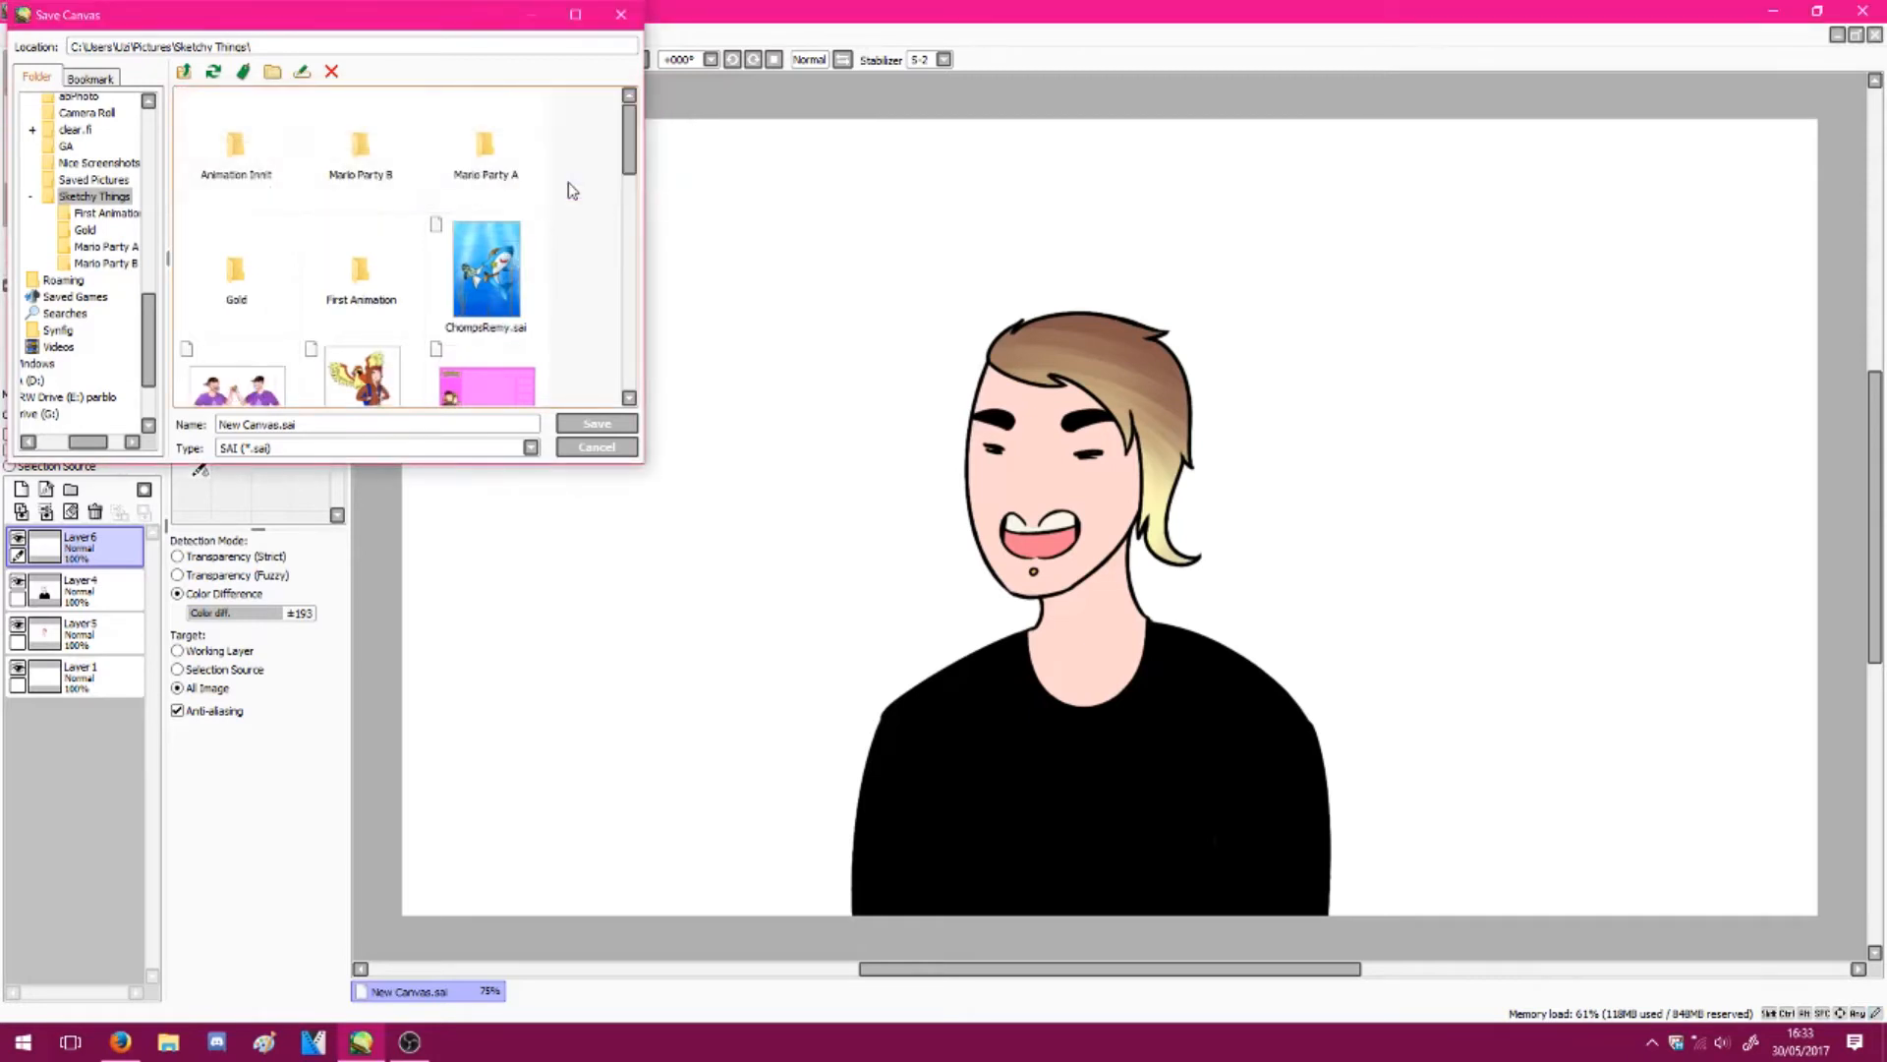
Save the canvas as 1 in PNG format inside the Animation Innit folder, using the 32bpp ARGB pixel format
double_click(267, 150)
double_click(309, 426)
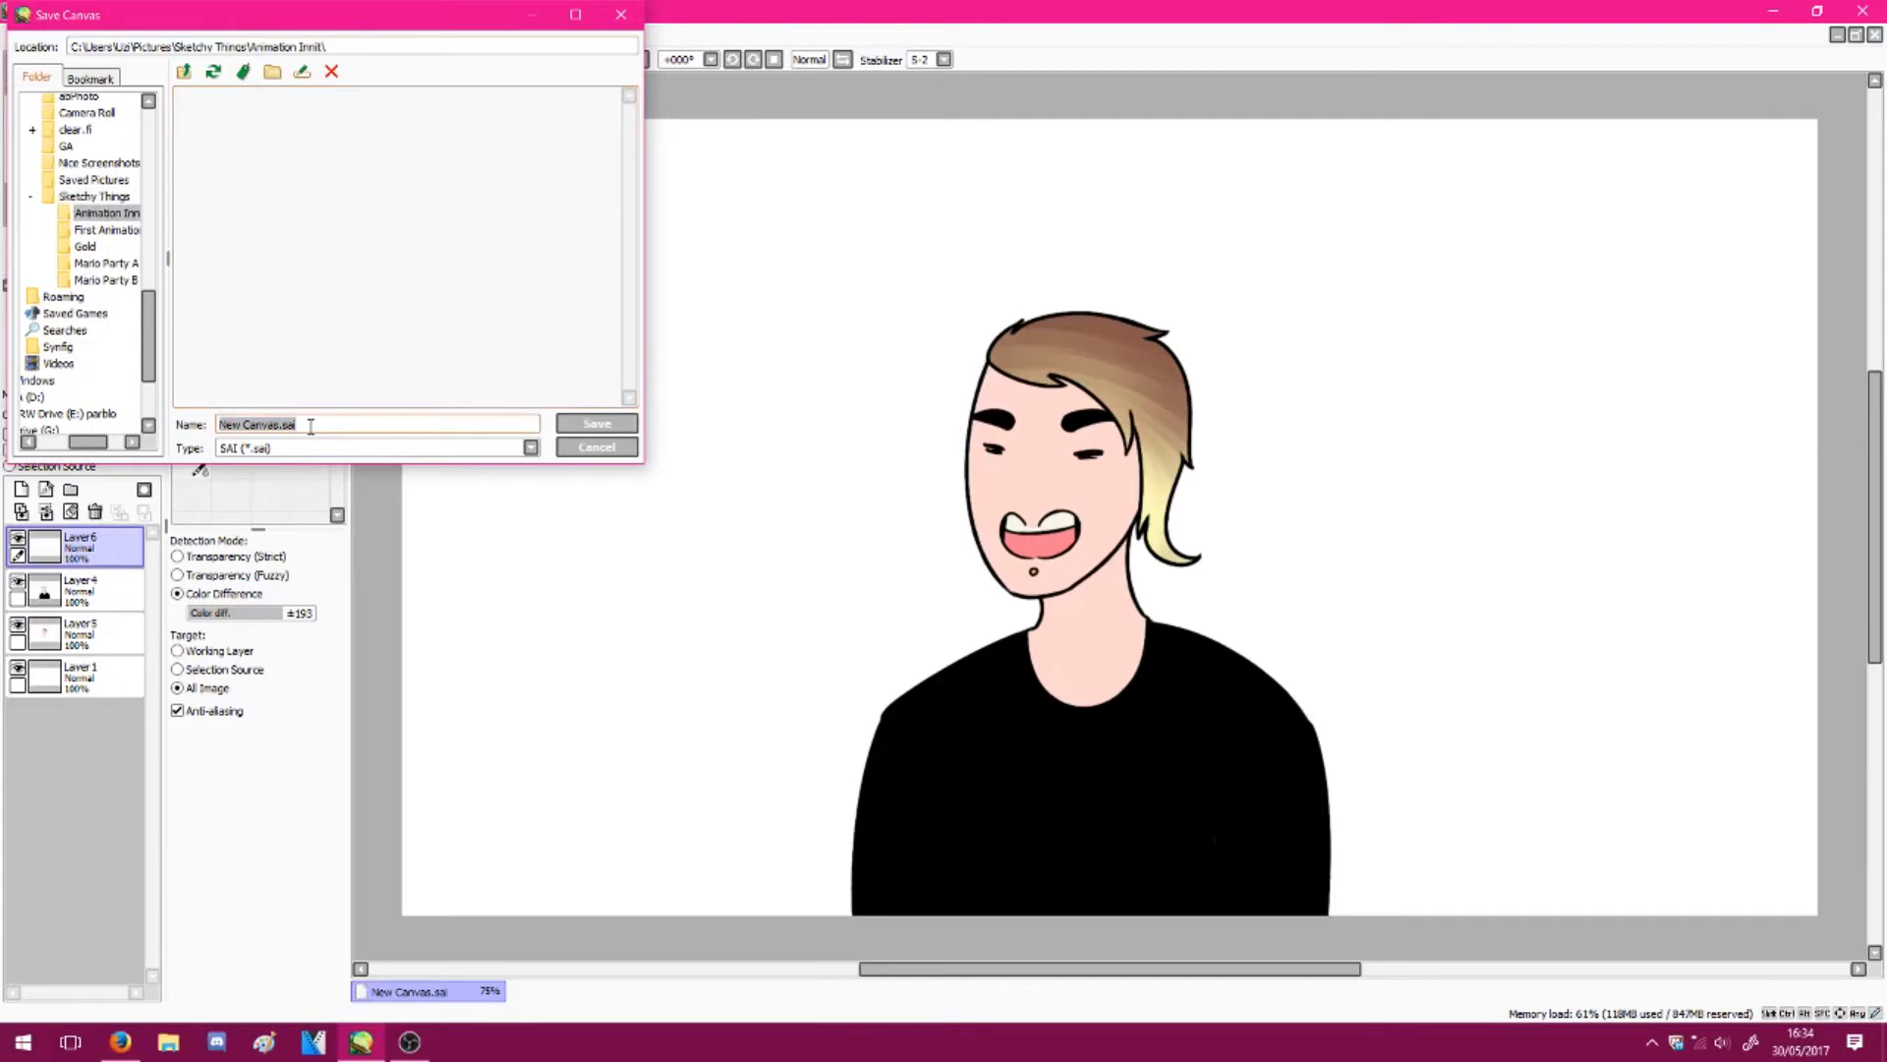
text(1)
click(316, 450)
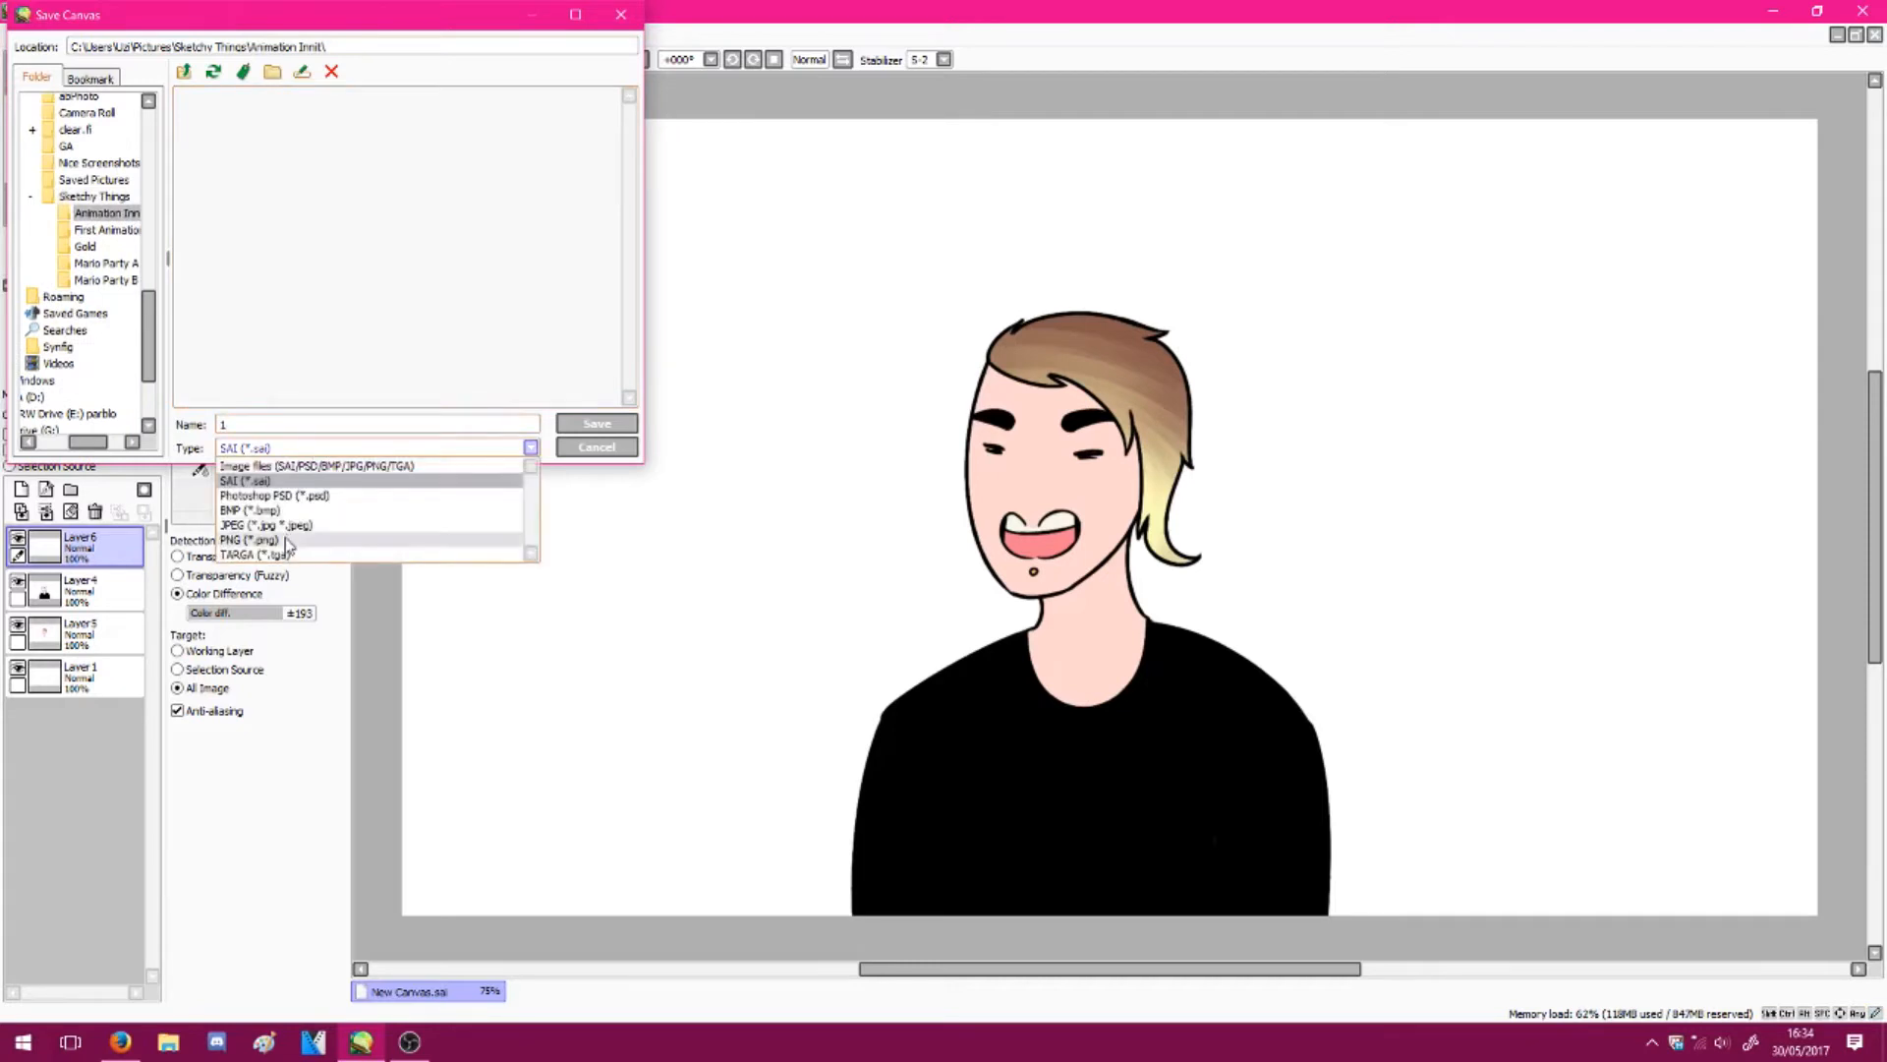
click(295, 538)
click(578, 424)
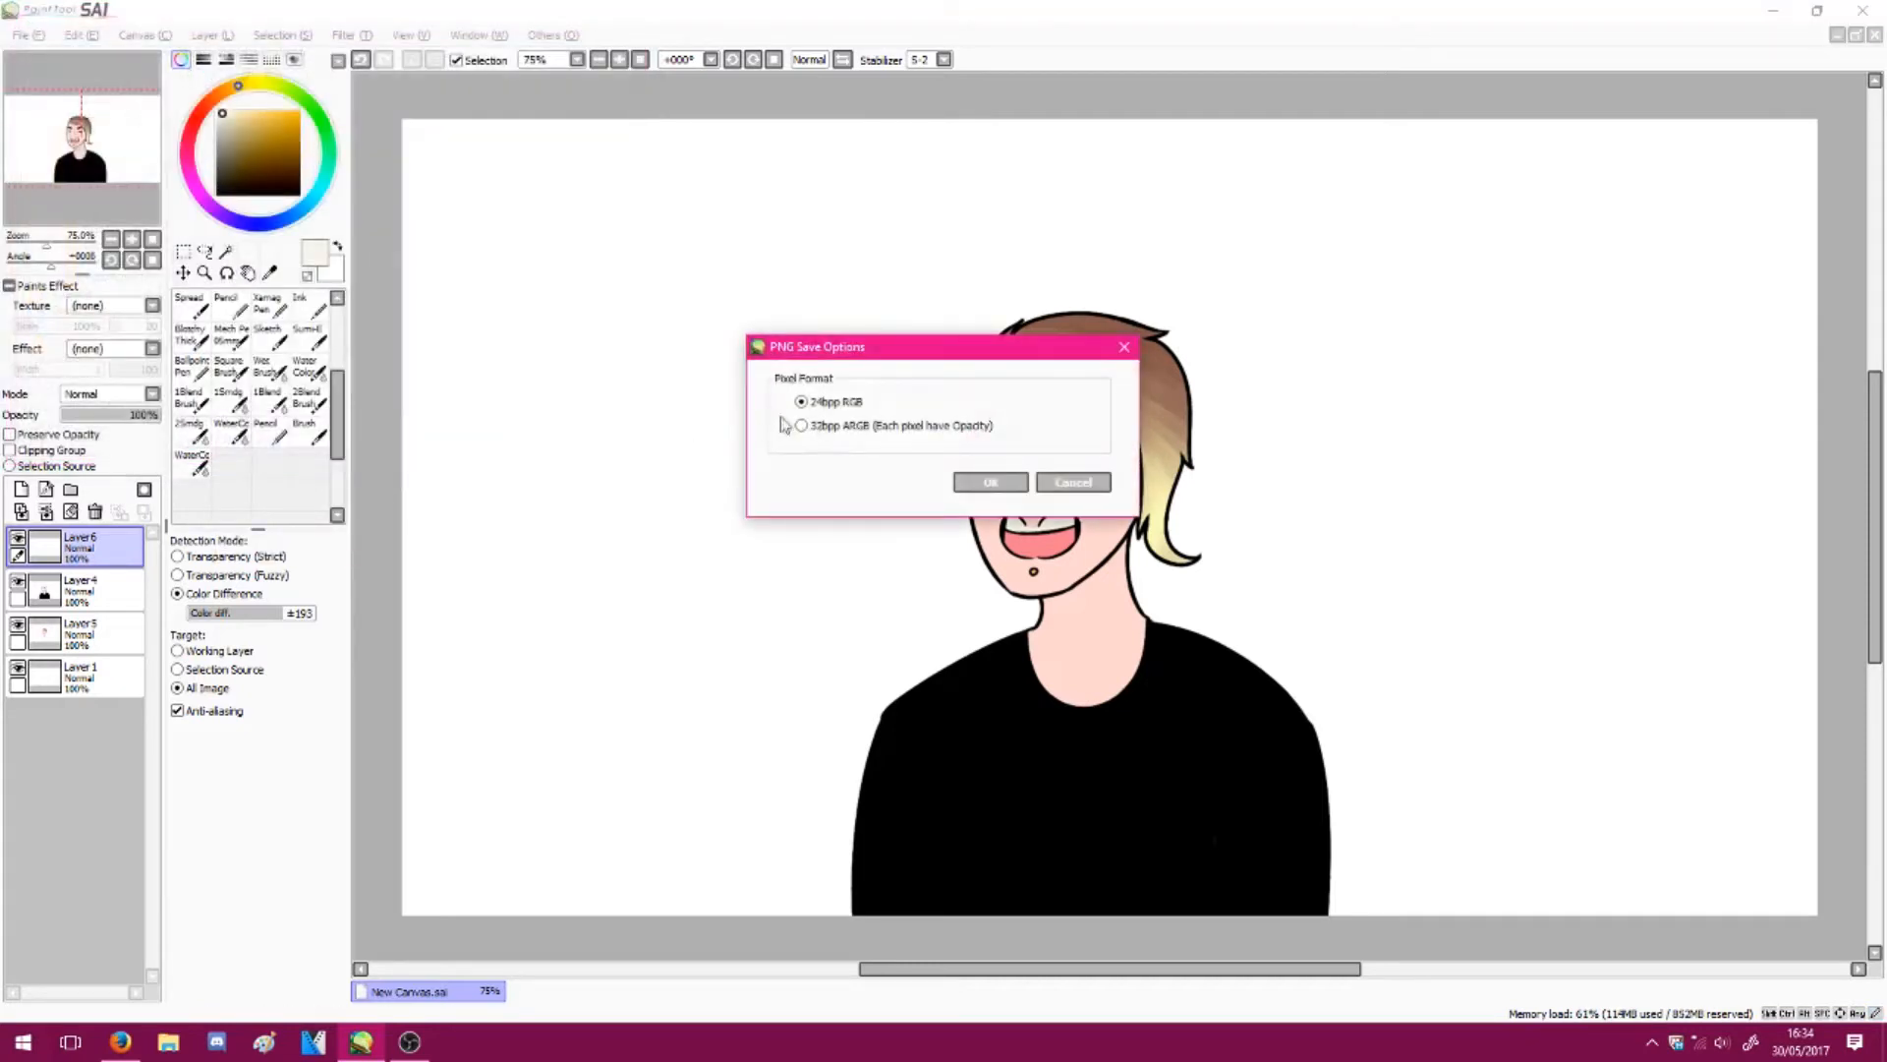
click(848, 425)
click(993, 484)
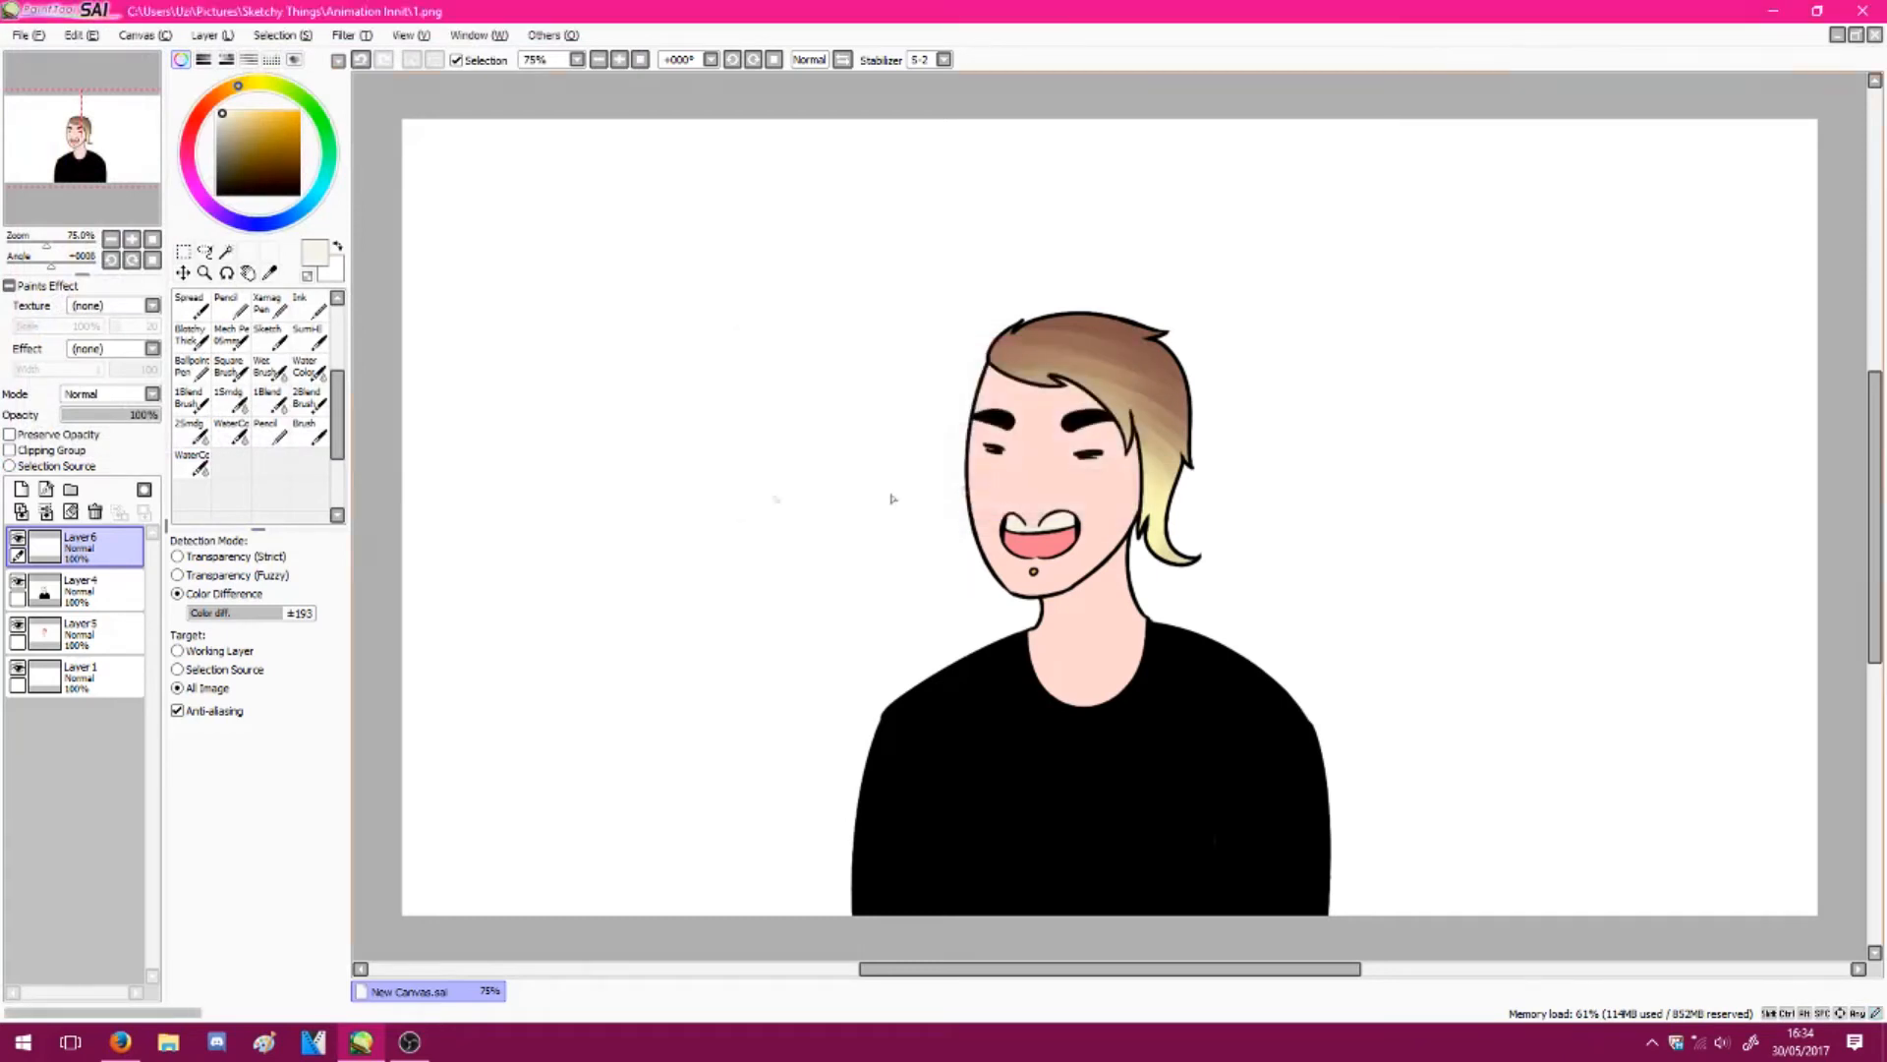
Hide the colour layer, copy the whole line art of Layer4 and paste it as a new layer on top
click(16, 617)
click(18, 624)
click(68, 595)
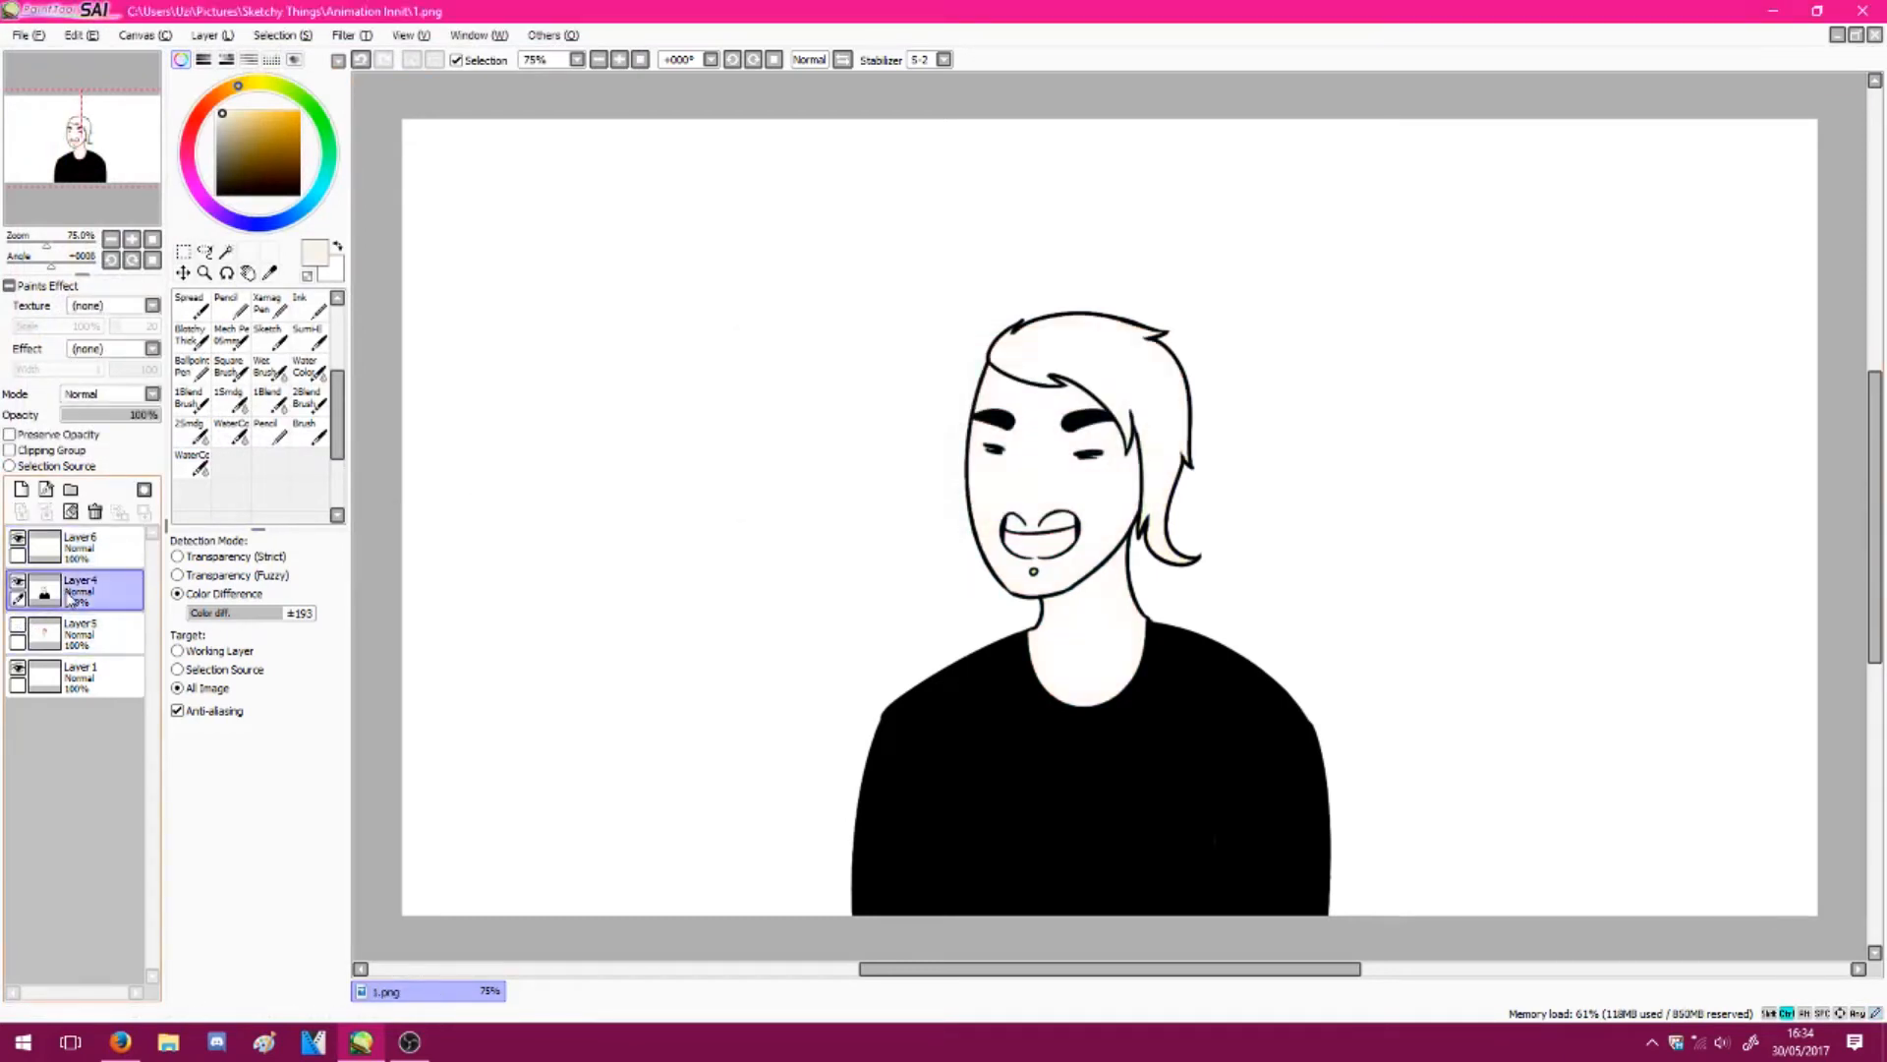
key(ctrl+a)
key(ctrl+c)
click(74, 537)
key(ctrl+v)
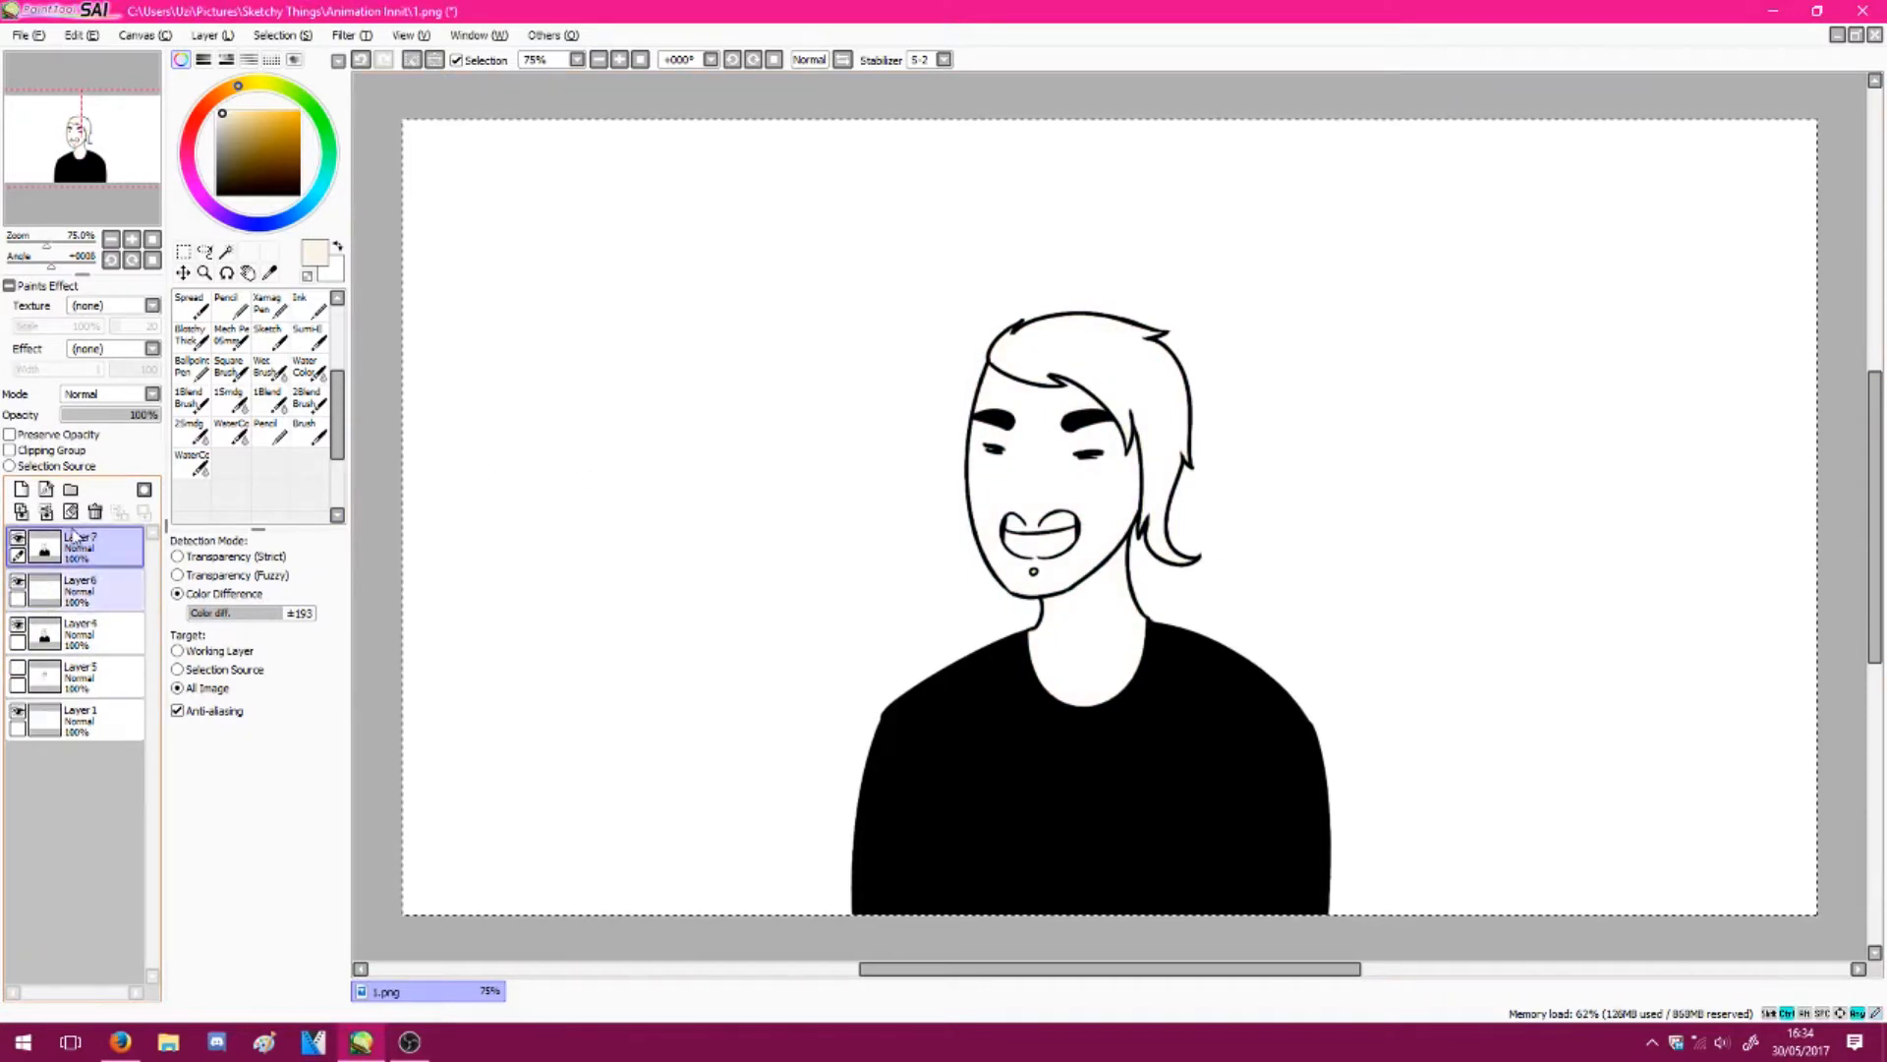
key(ctrl+d)
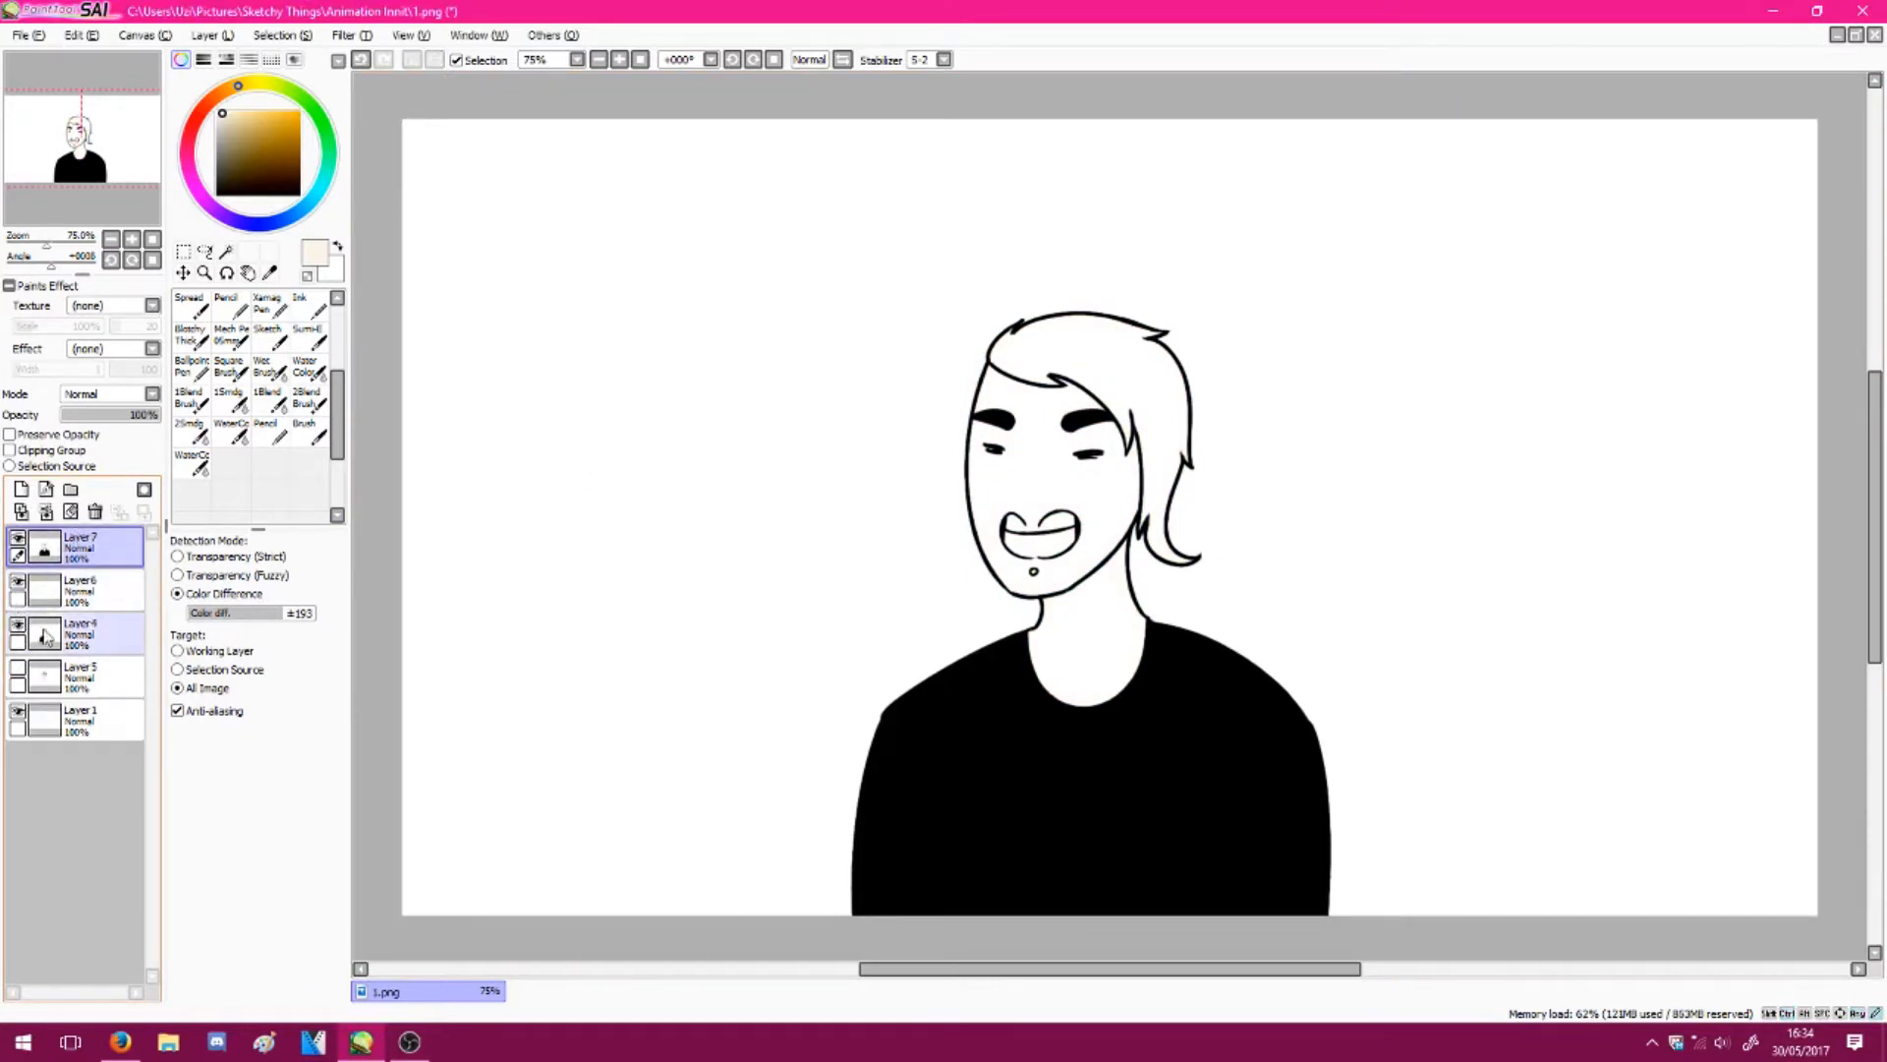
Lower Layer4's opacity to 32%, and make the pasted line art layer active with black as the drawing colour
click(45, 637)
drag(157, 414, 93, 414)
click(78, 546)
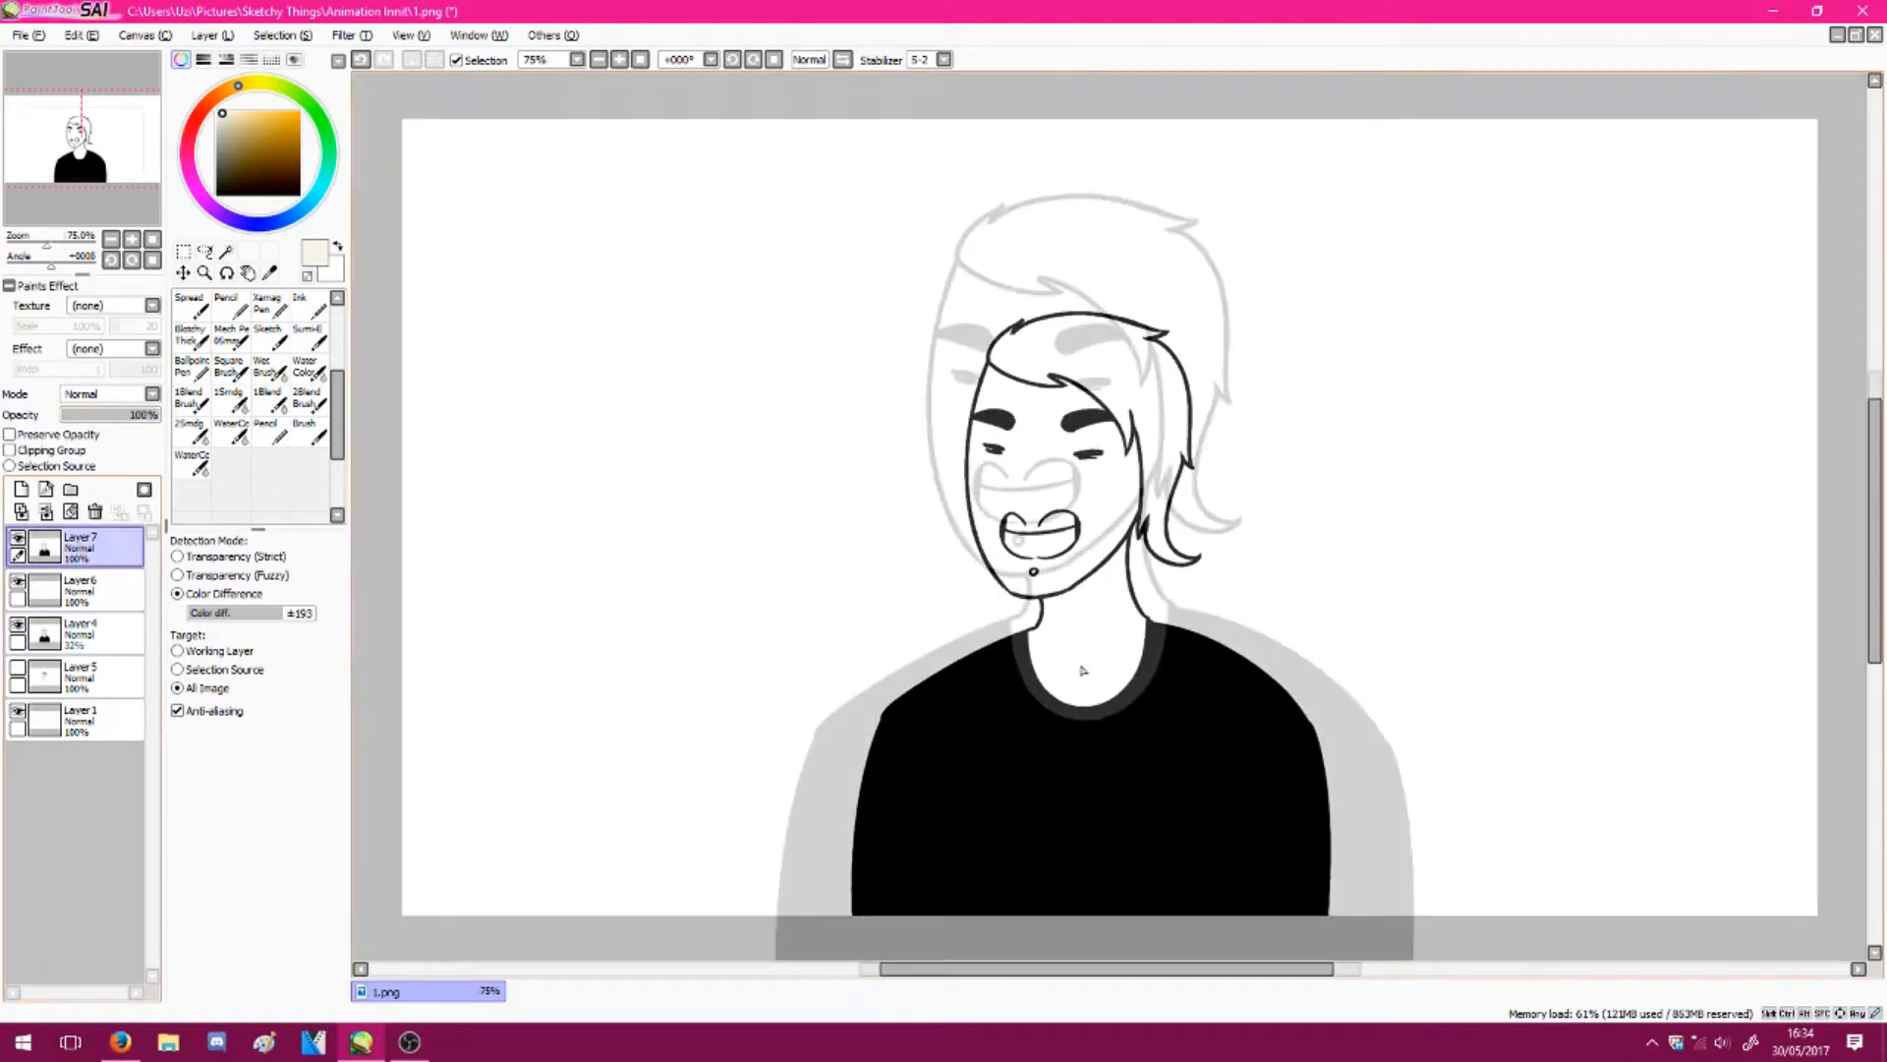
scroll(1082, 670, up, 1)
drag(32, 155, 40, 162)
click(78, 602)
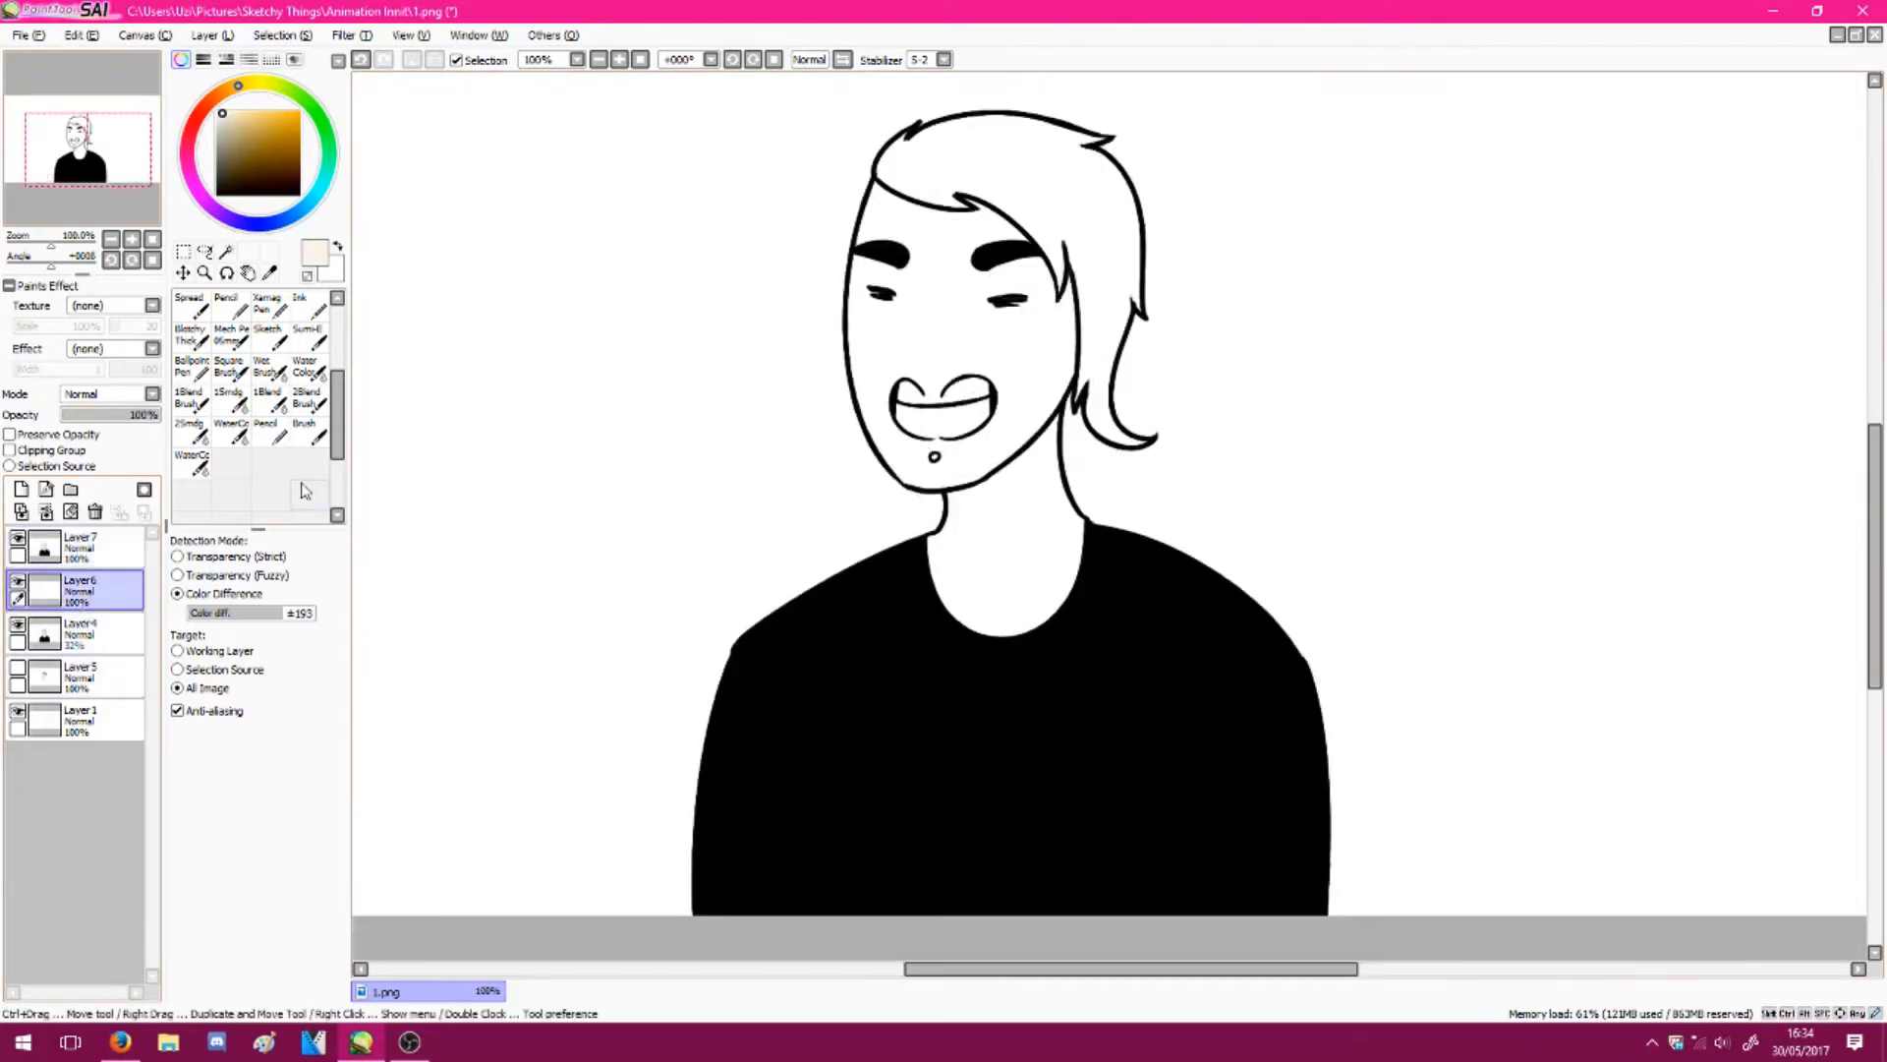
click(18, 540)
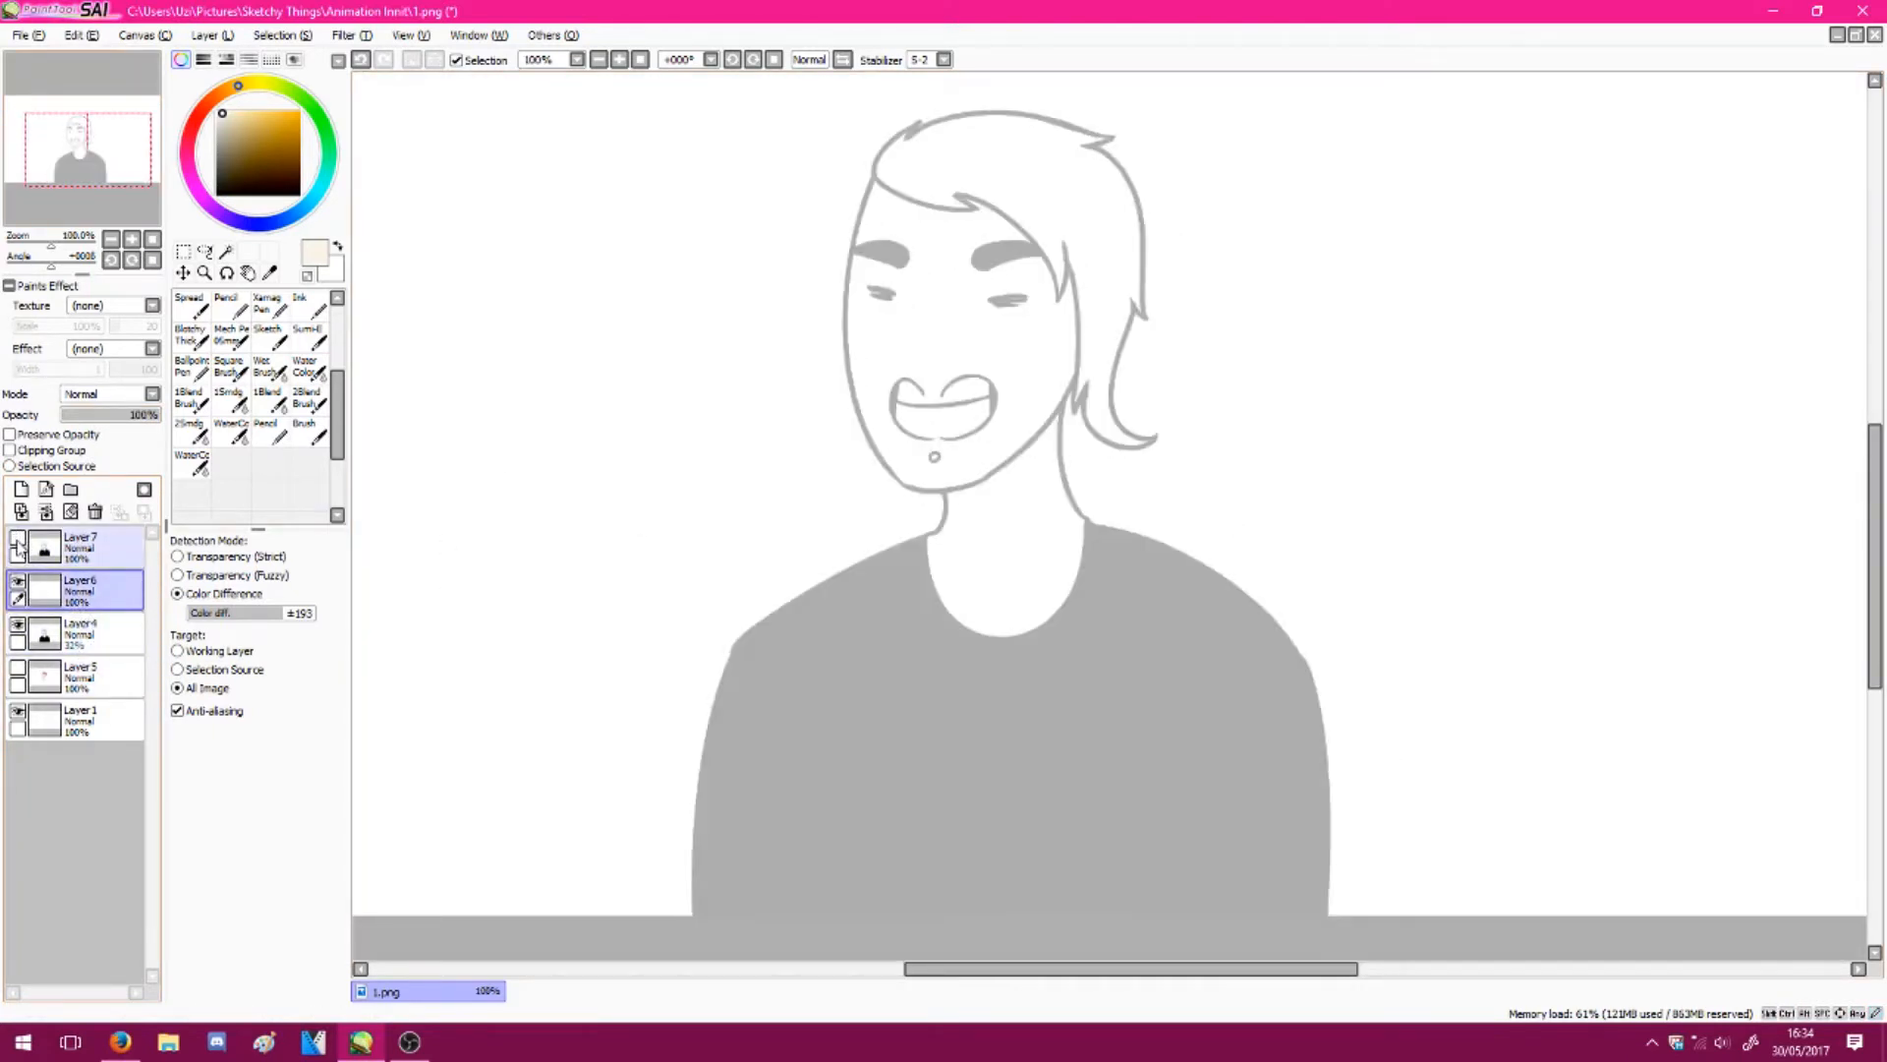
drag(243, 168, 214, 197)
click(27, 543)
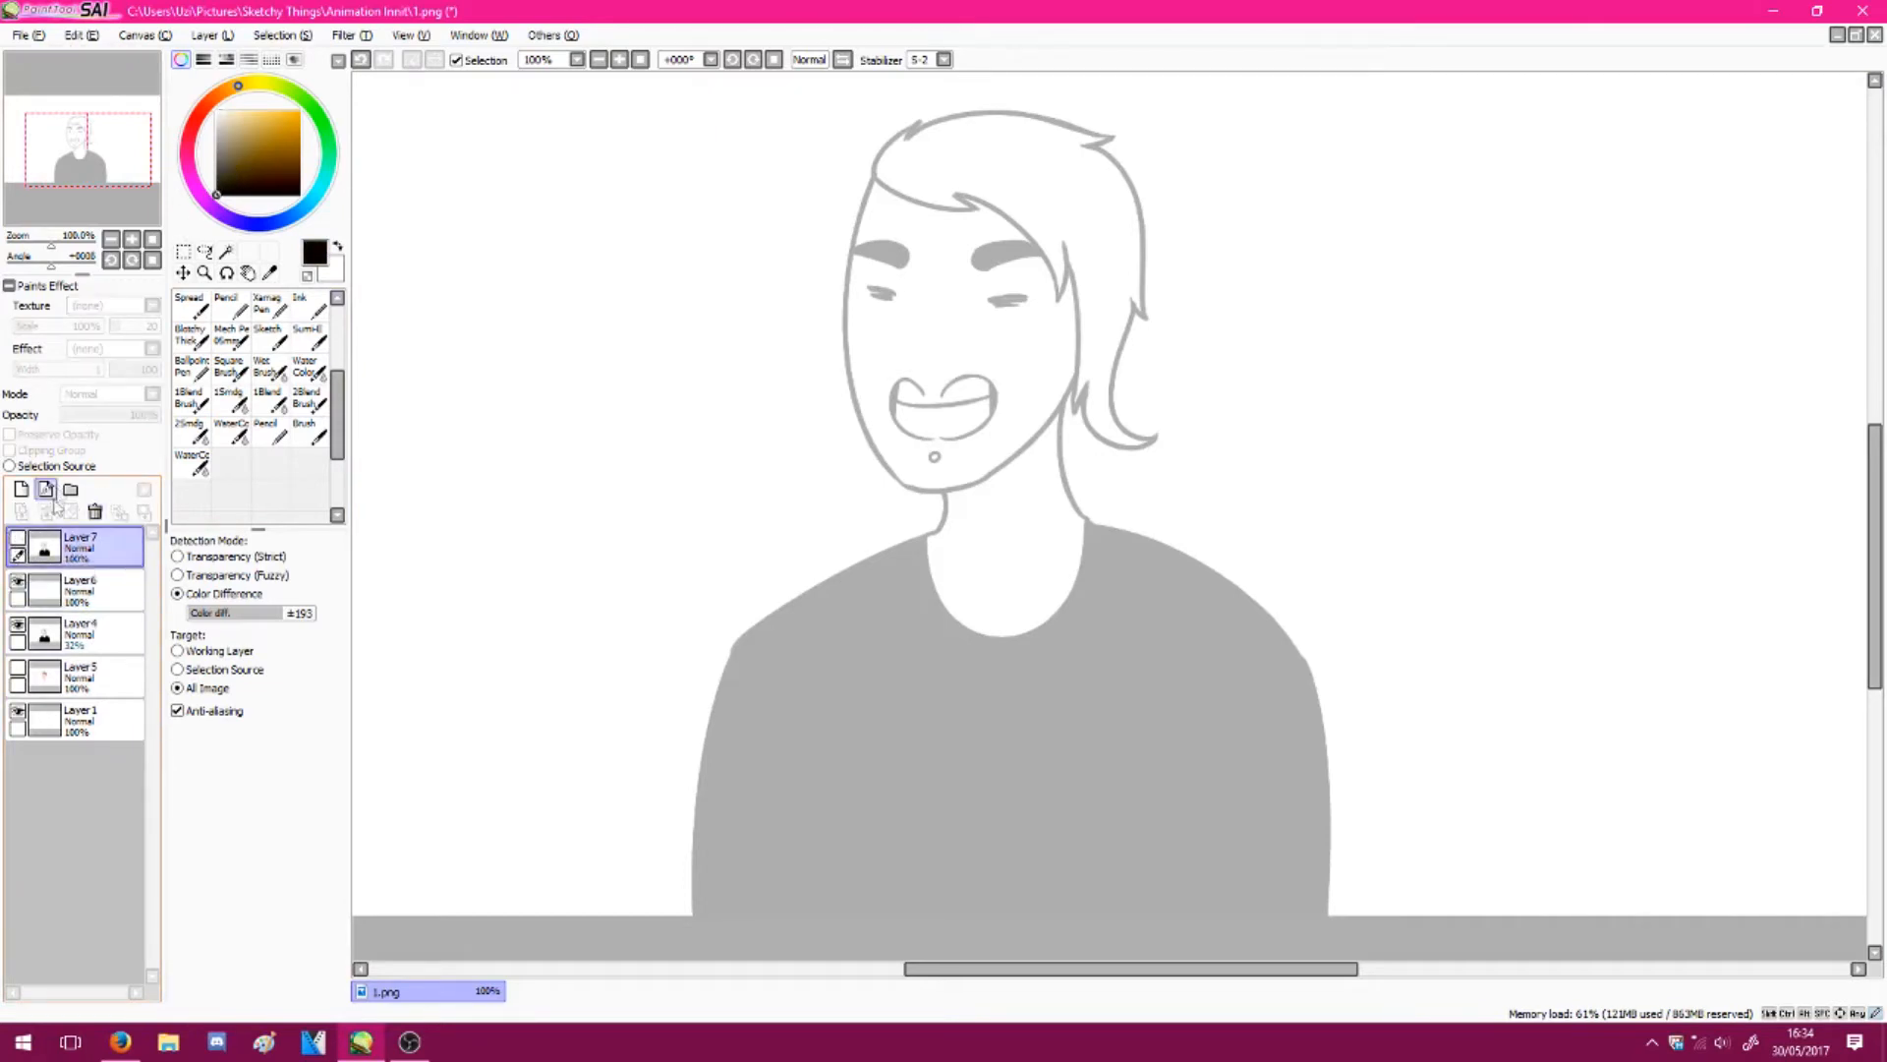
click(18, 539)
Lasso the mouth on the pasted line art and transform it to a slightly smaller size, centred over the original mouth
click(618, 60)
click(618, 60)
click(618, 60)
drag(80, 143, 78, 140)
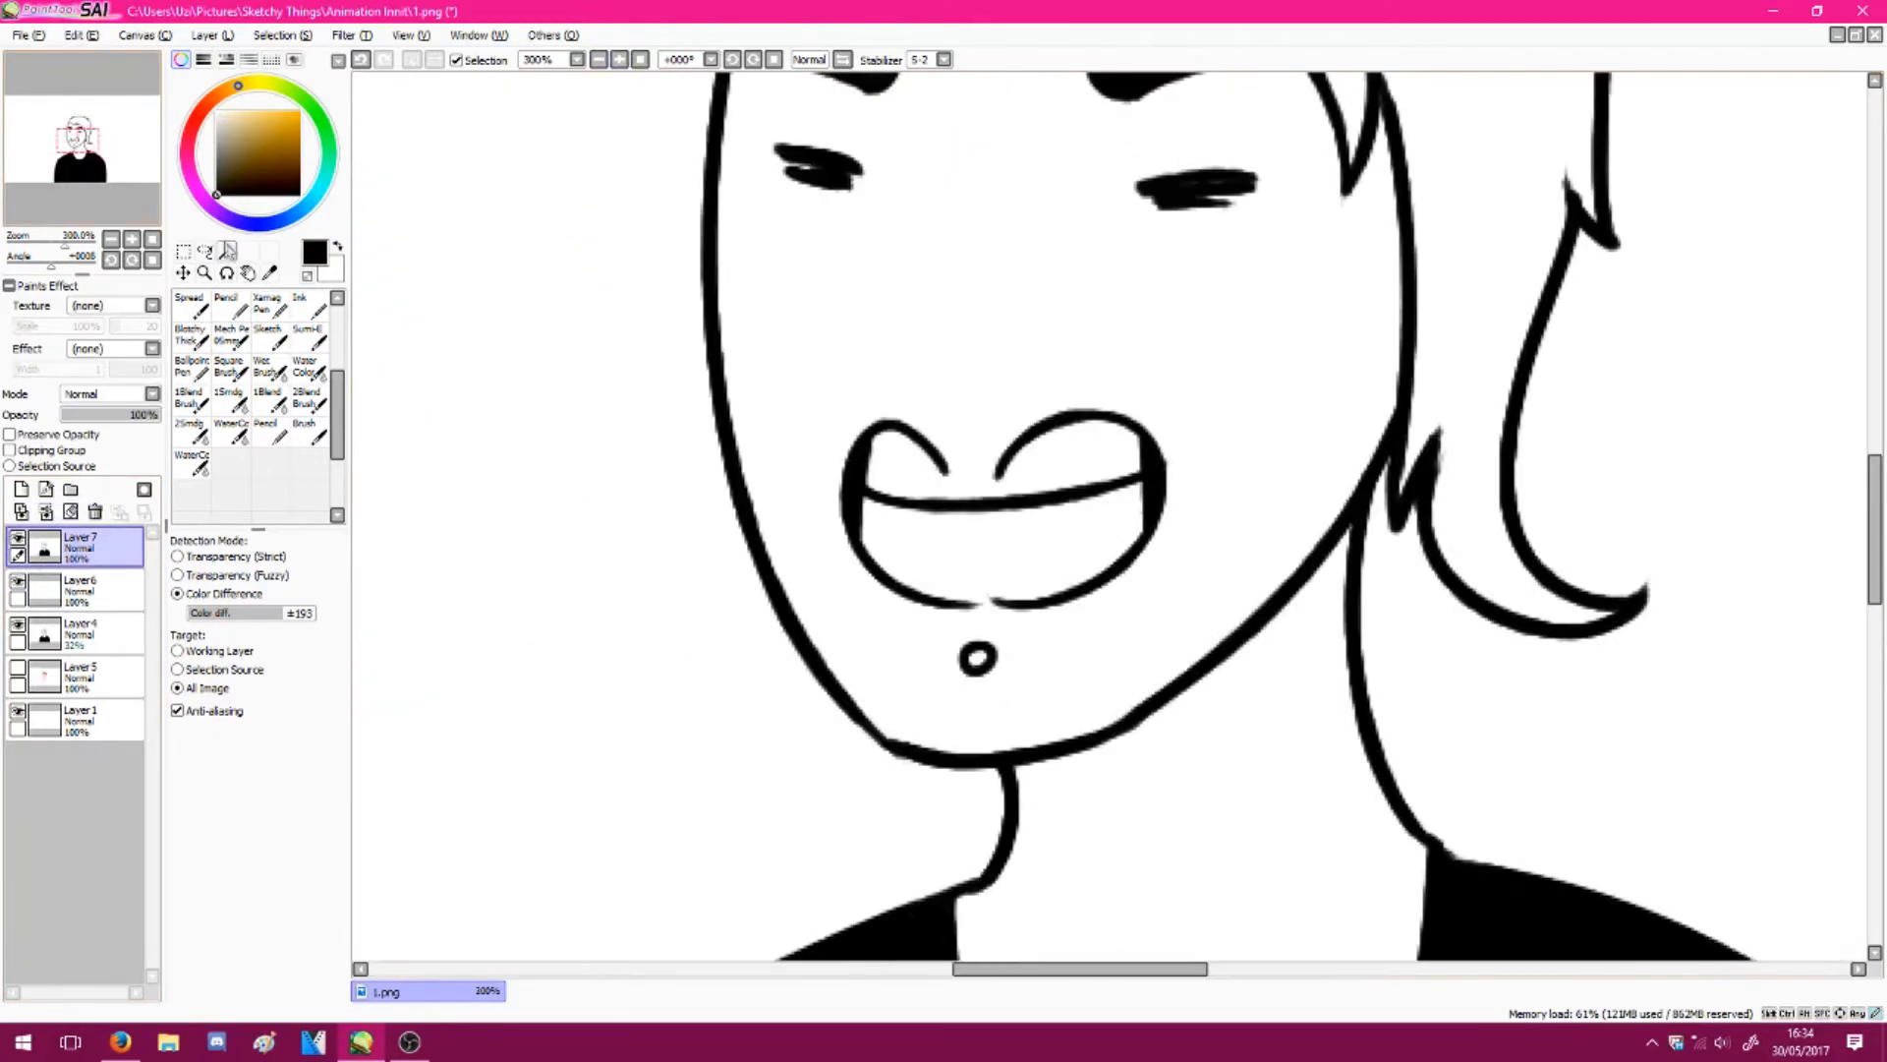
click(204, 250)
drag(919, 352, 835, 575)
mouse_move(955, 621)
mouse_down()
mouse_move(1193, 338)
mouse_move(1138, 428)
mouse_up()
key(ctrl+t)
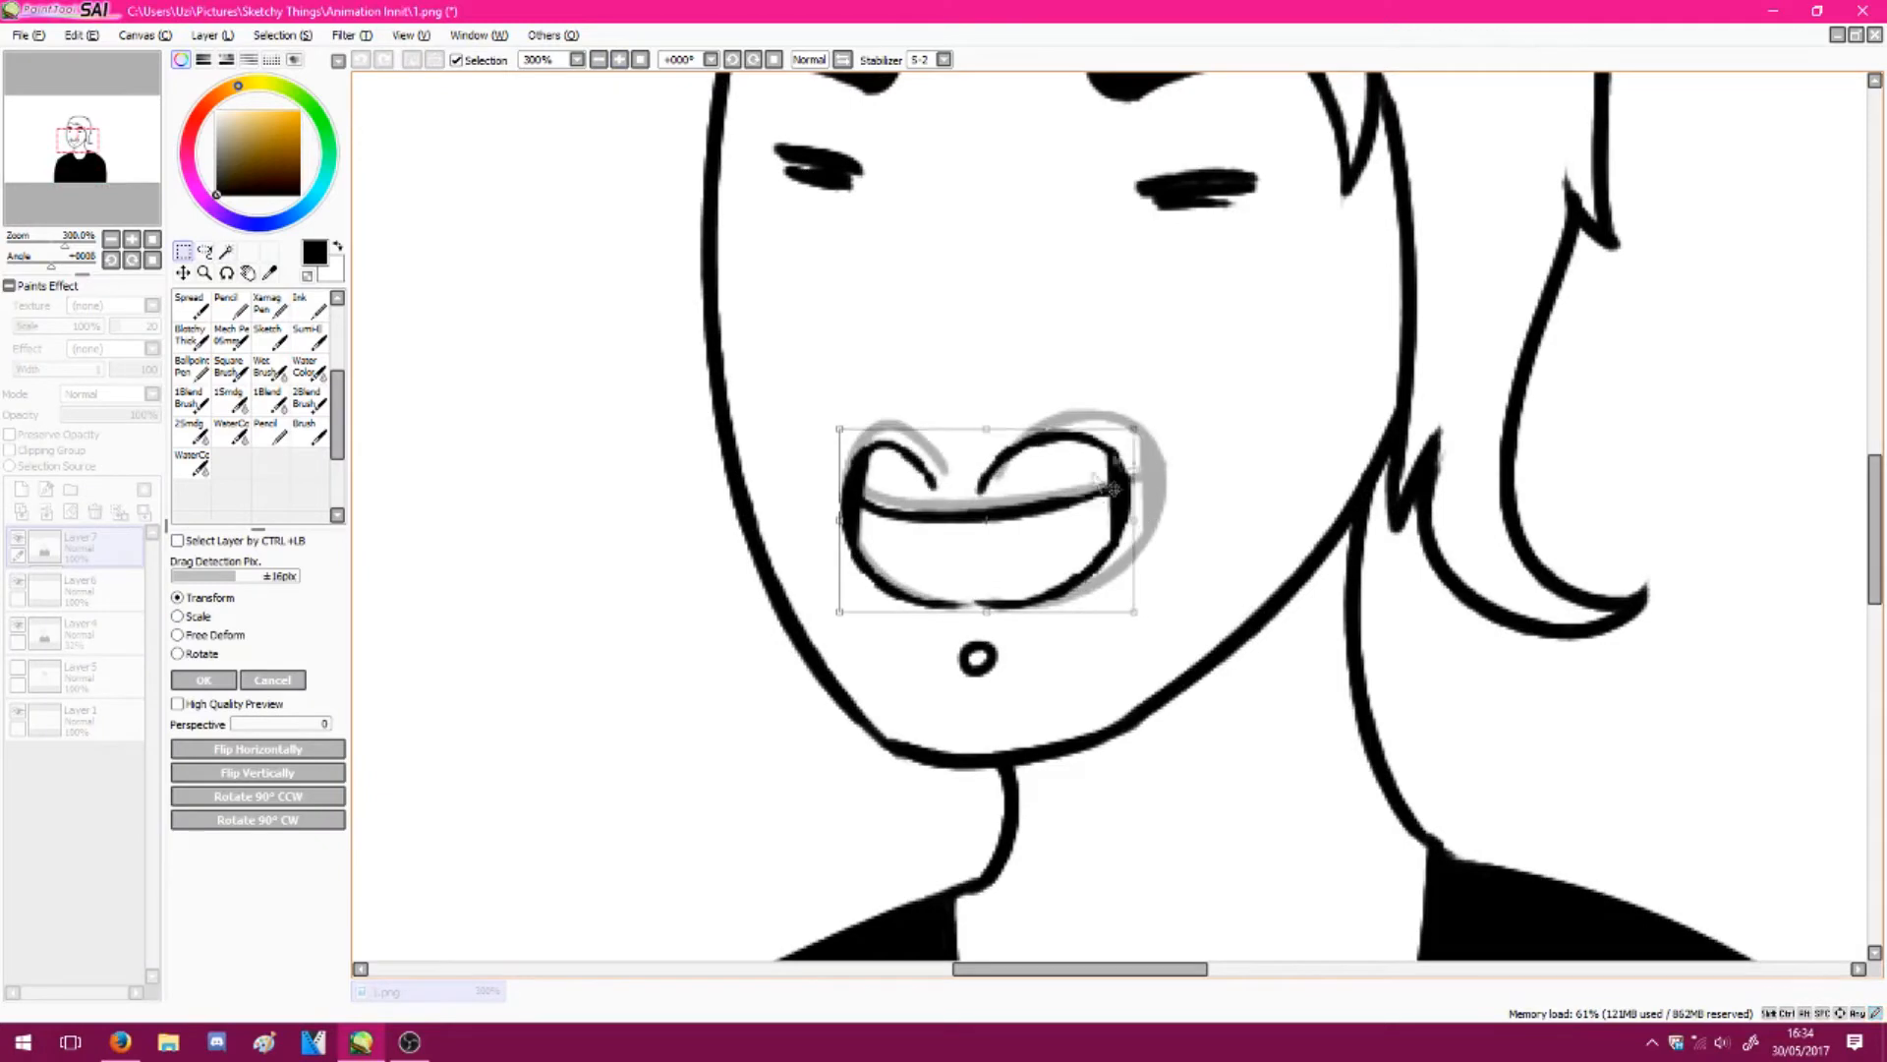
drag(1089, 506, 1104, 498)
drag(1153, 420, 1143, 424)
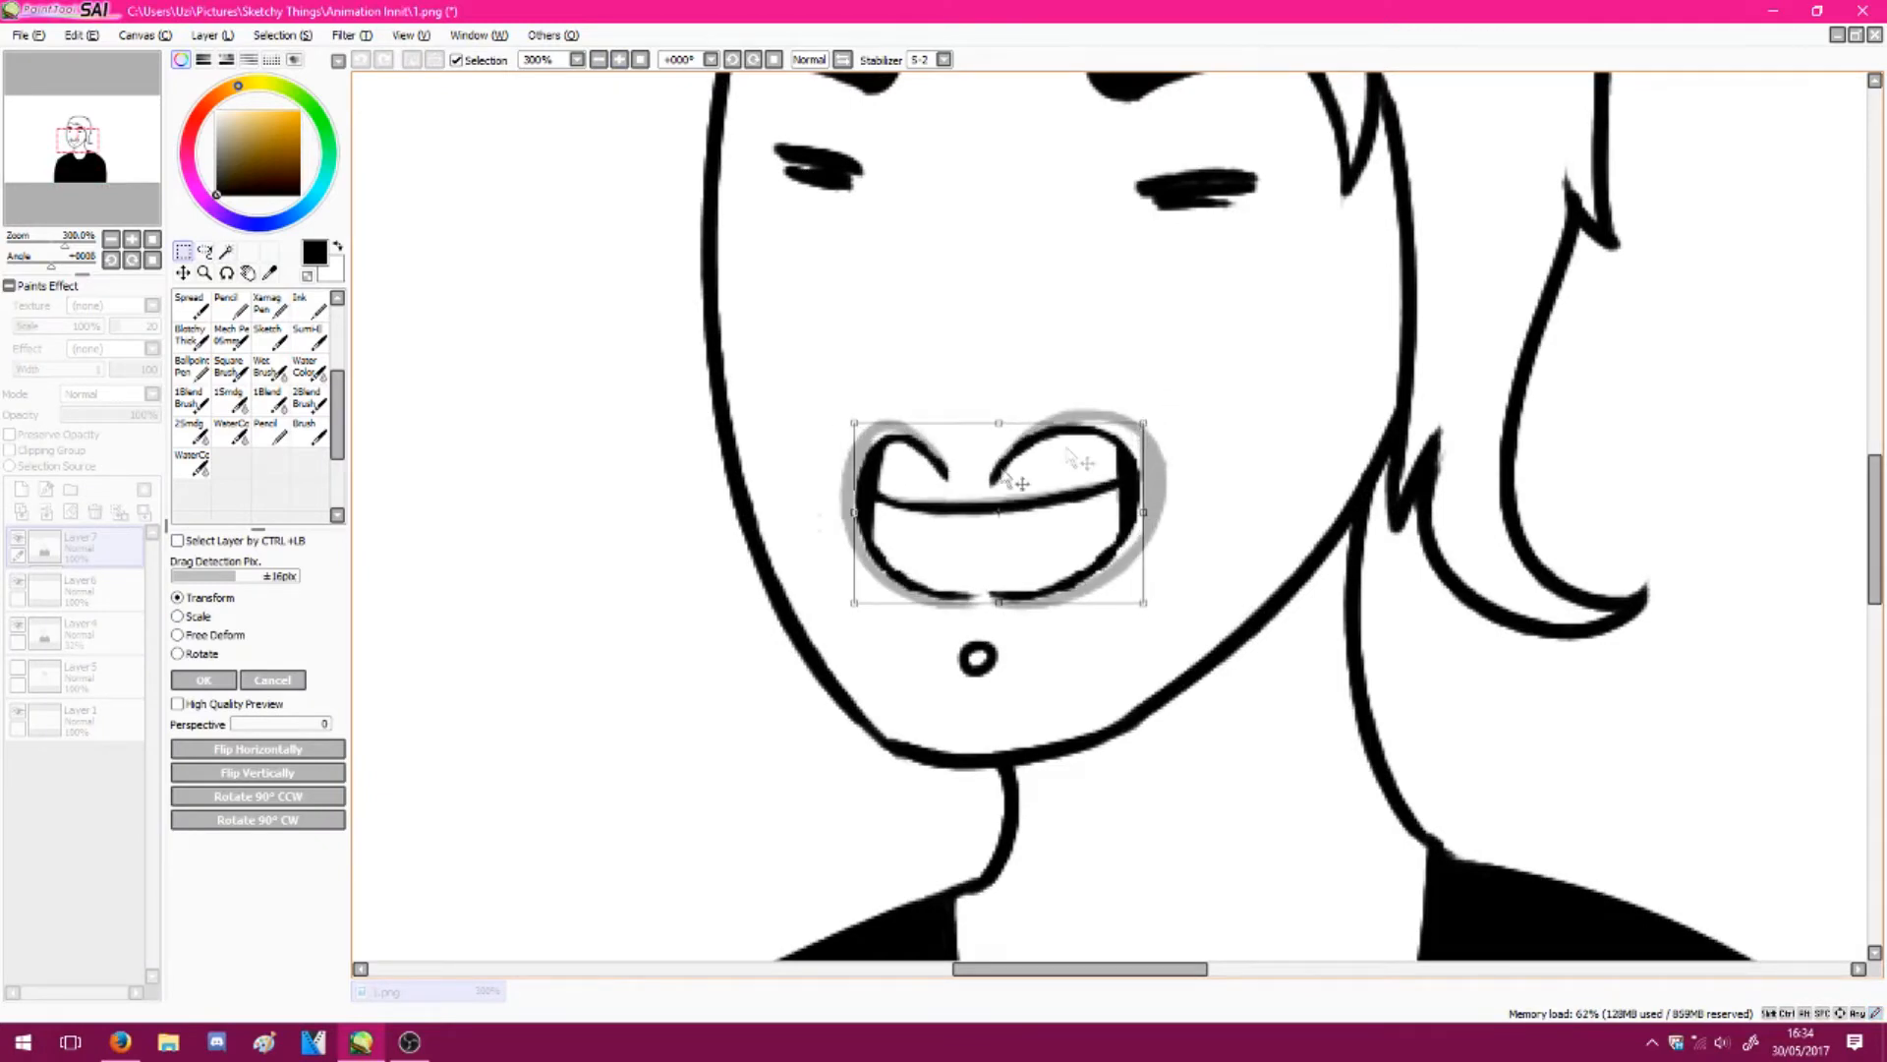
click(205, 681)
Outline a higher, rounded left shoulder in black with the size 5 brush and fill the gap down to the shirt
drag(76, 165, 85, 160)
click(601, 63)
click(602, 63)
click(601, 62)
key(b)
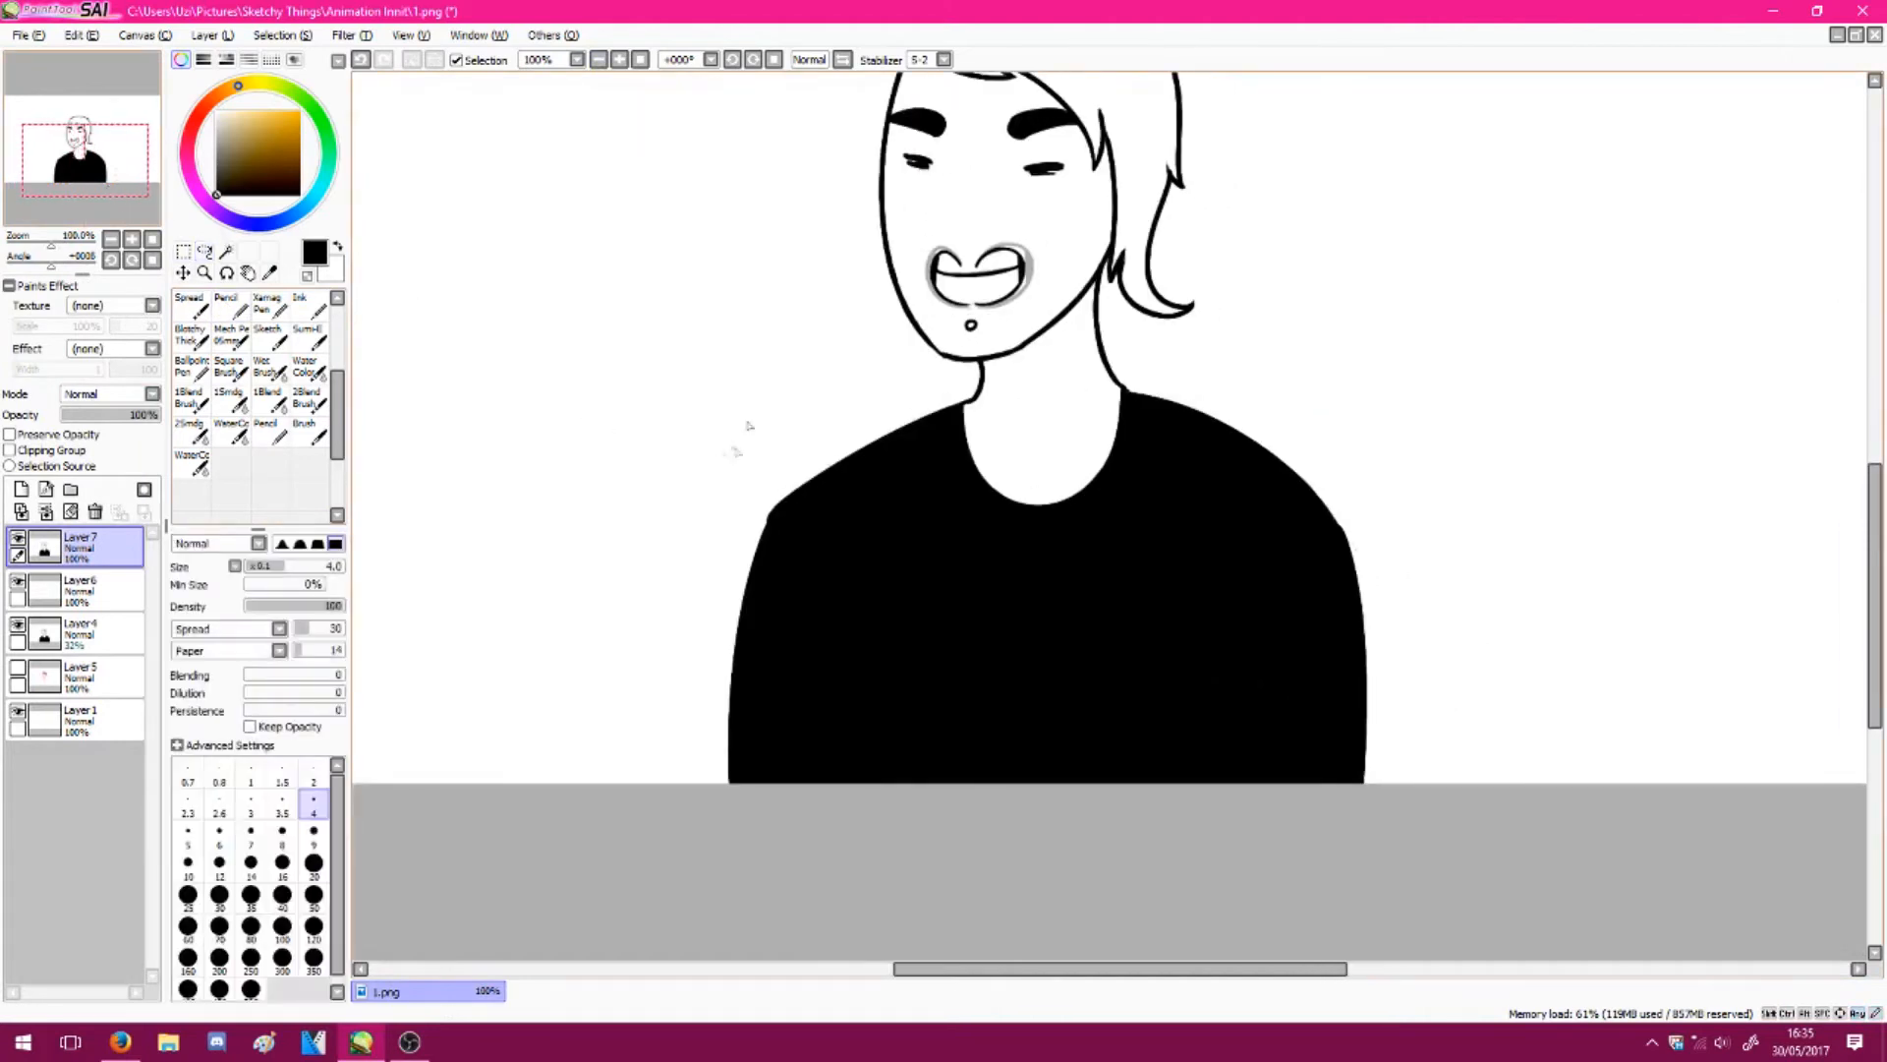
key(bracketright)
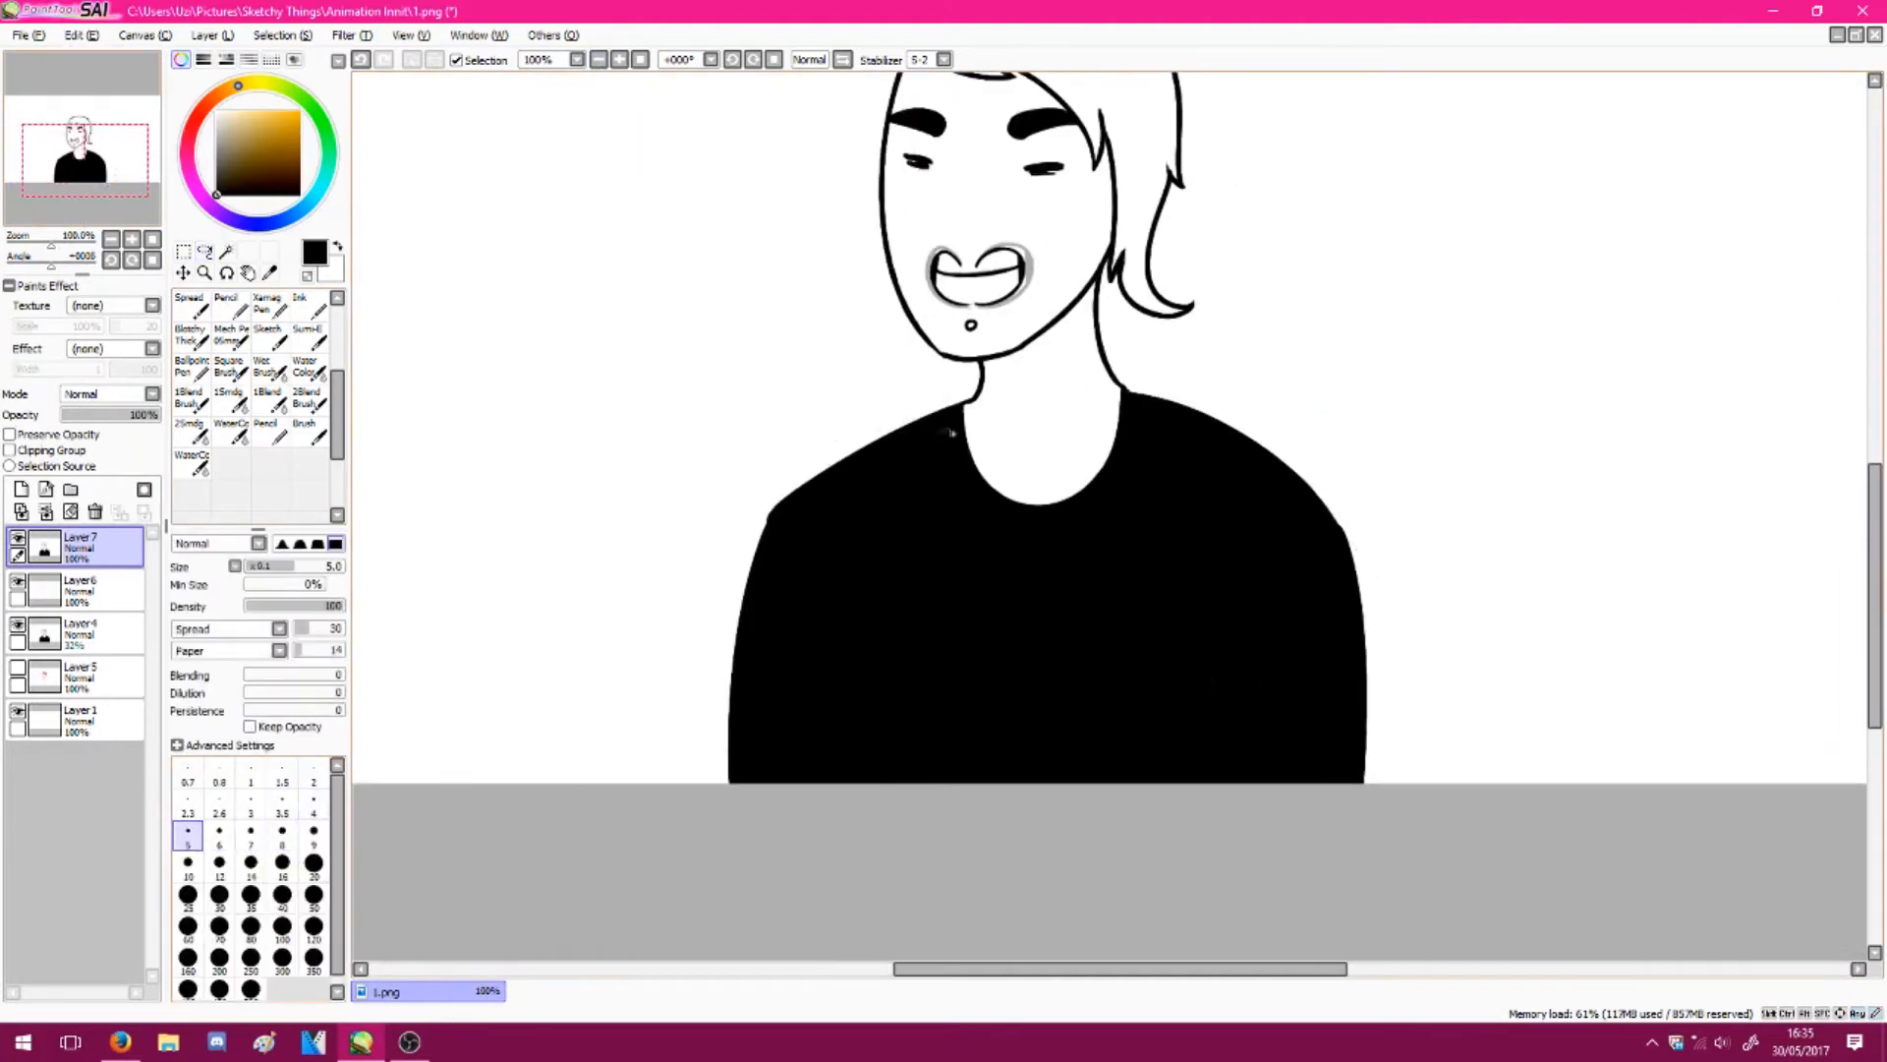
drag(961, 403, 779, 502)
key(ctrl+z)
mouse_move(961, 403)
mouse_down()
mouse_move(902, 393)
mouse_move(782, 501)
mouse_move(733, 660)
mouse_up()
key(ctrl+z)
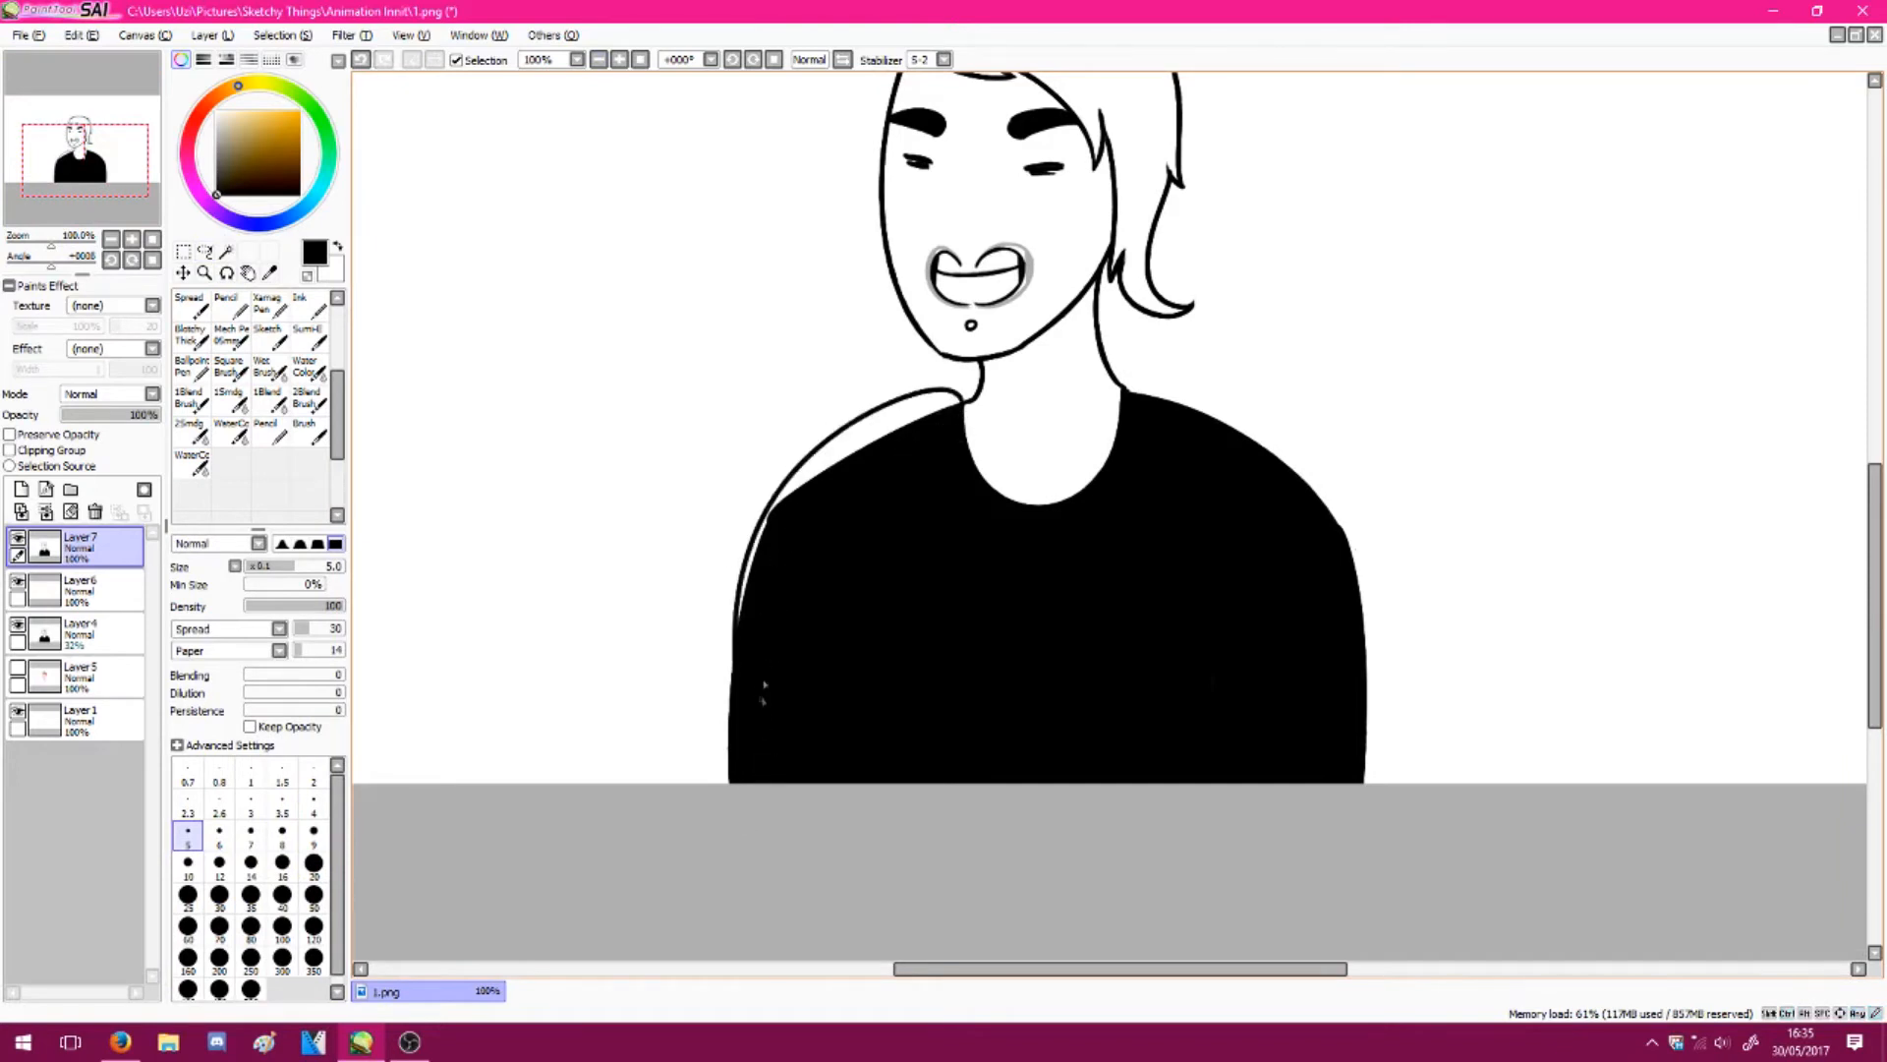
key(g)
click(872, 423)
key(b)
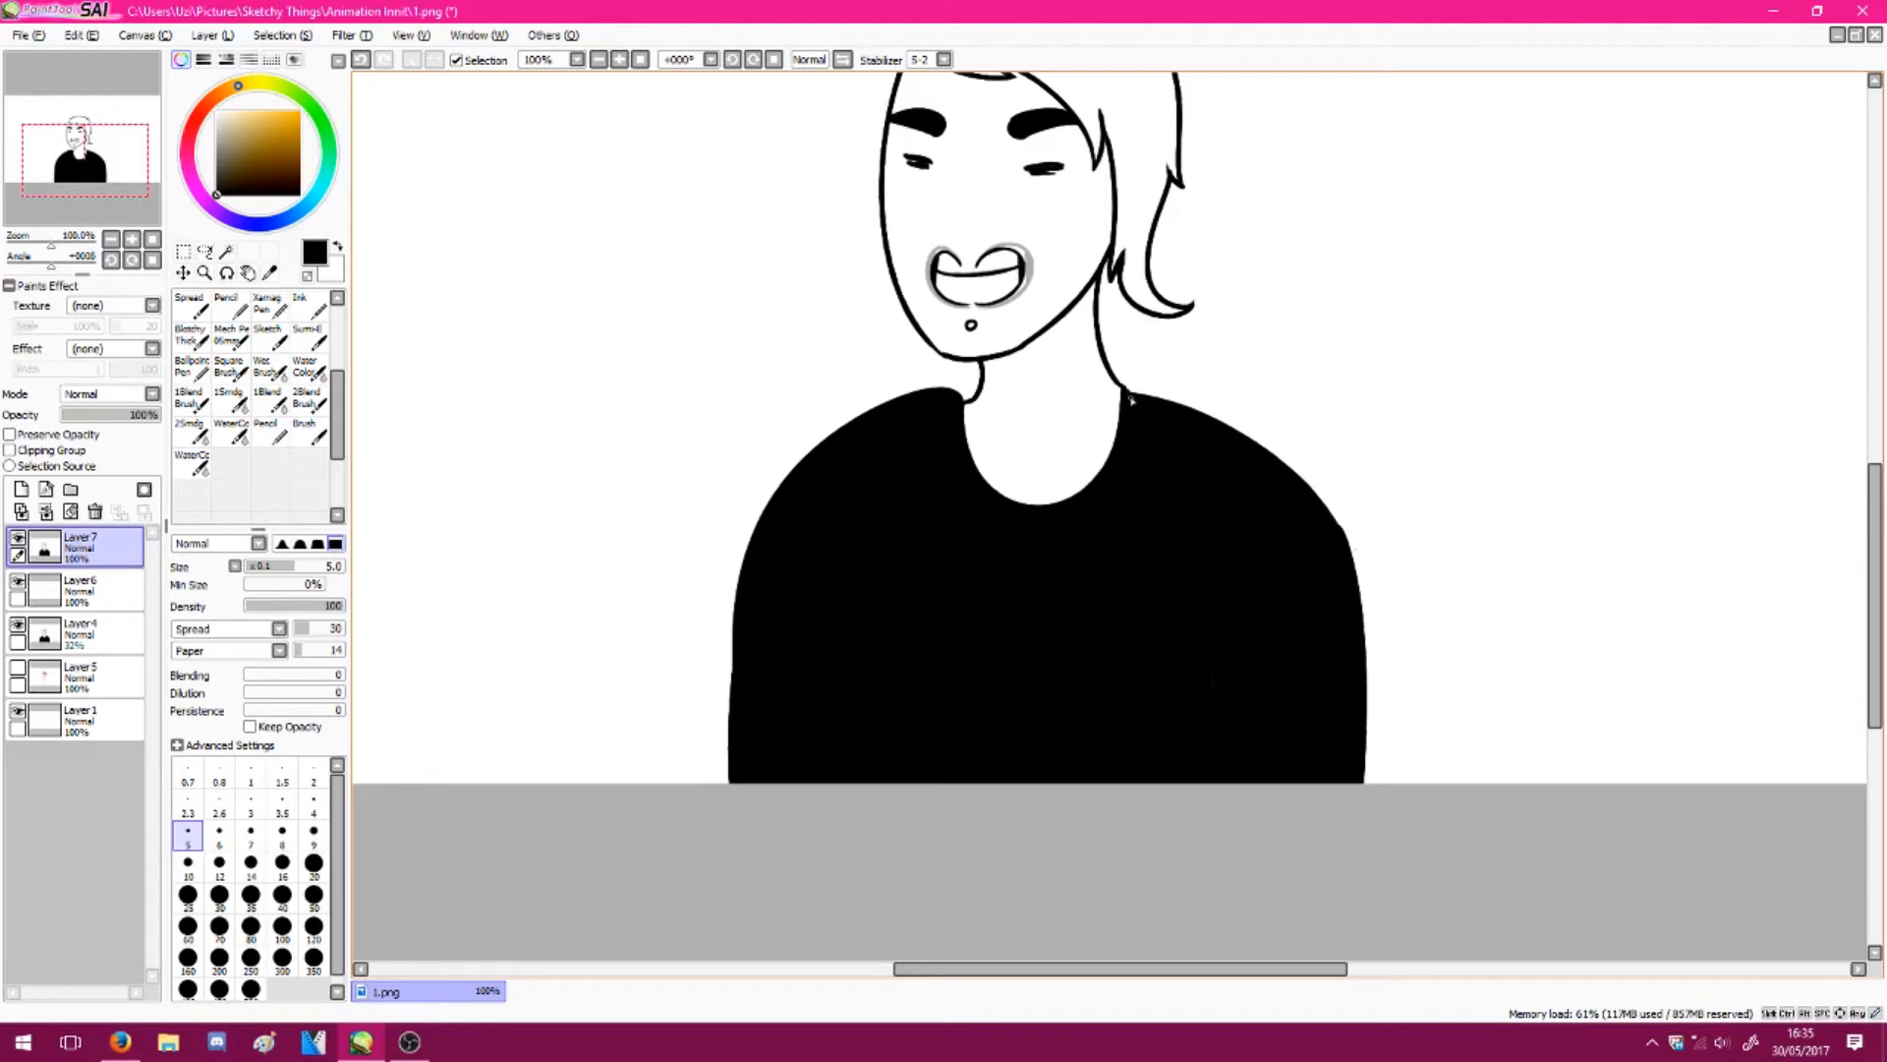
Outline a matching raised, rounded right shoulder in black and fill the gap down to the shirt
drag(1130, 399, 1315, 491)
key(ctrl+z)
drag(1123, 395, 1373, 676)
key(ctrl+z)
drag(1123, 394, 1340, 777)
key(g)
click(1199, 391)
key(b)
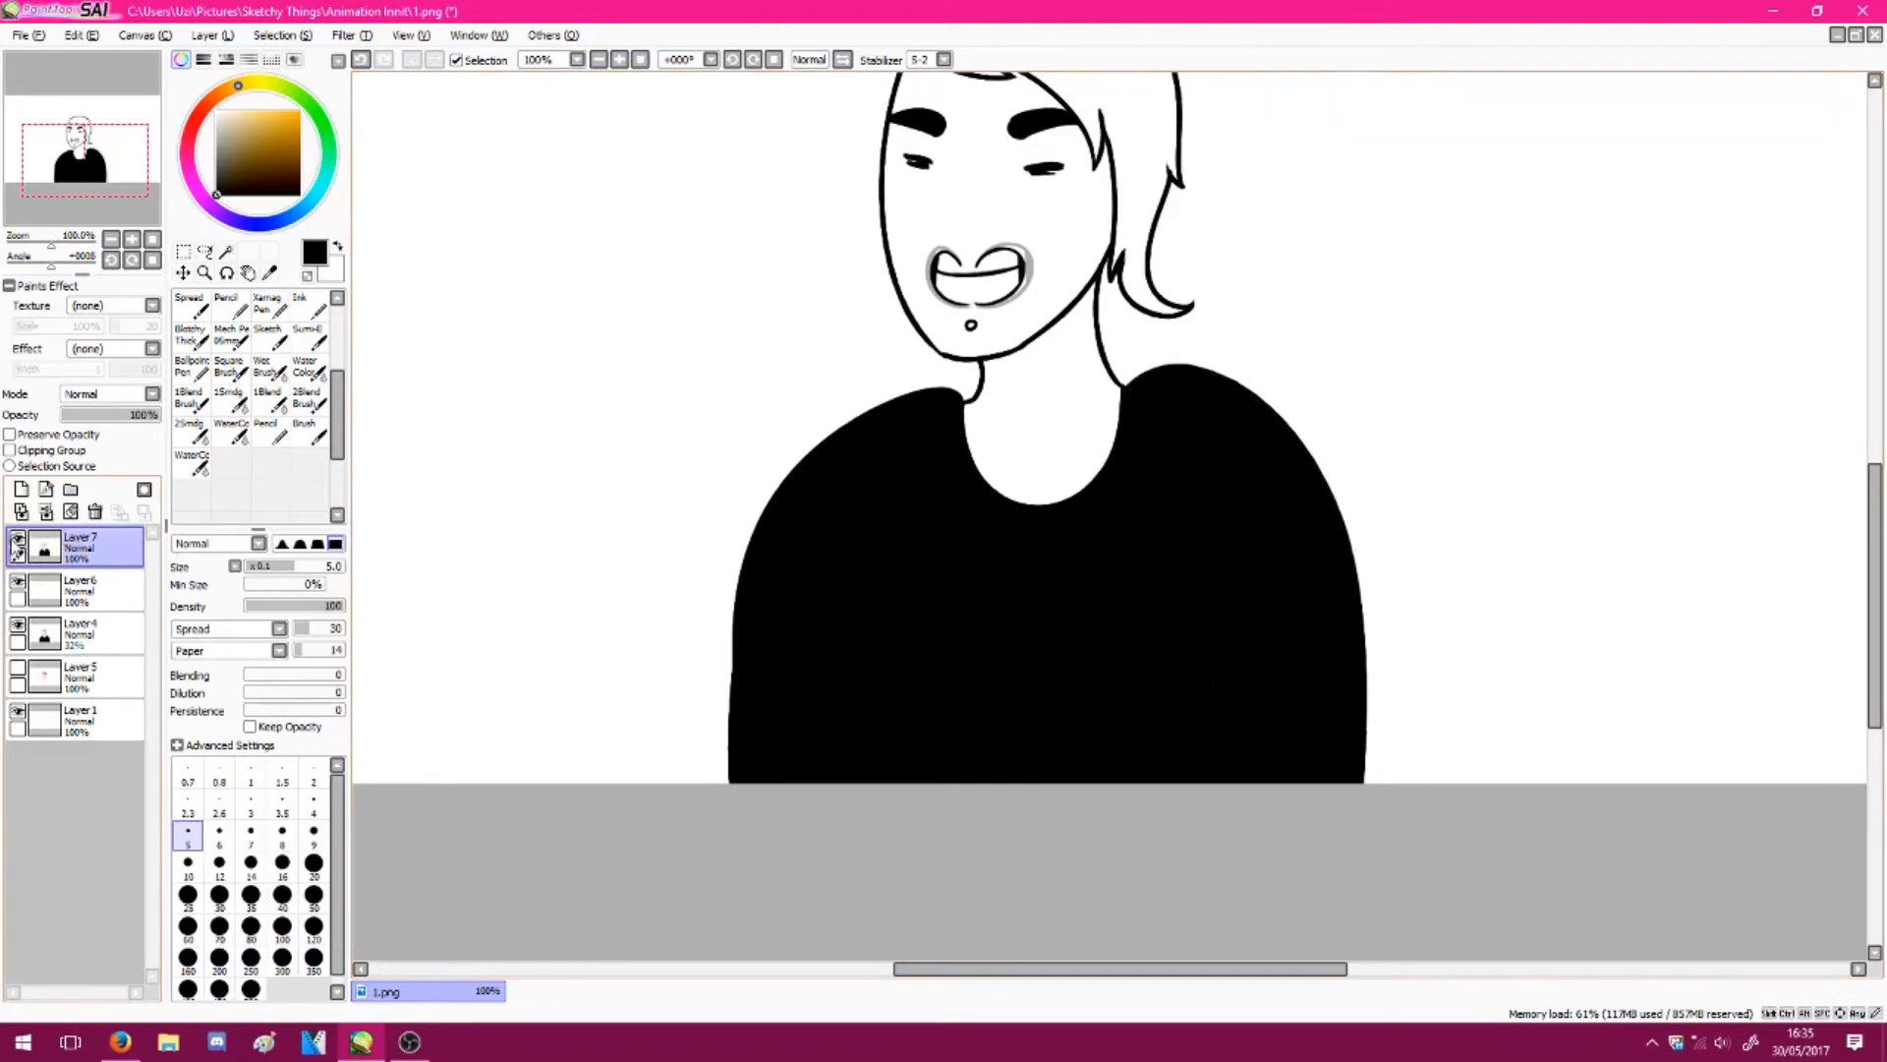
Compare the edited line art with the faded original, and hide the original Layer4
click(18, 538)
double_click(17, 538)
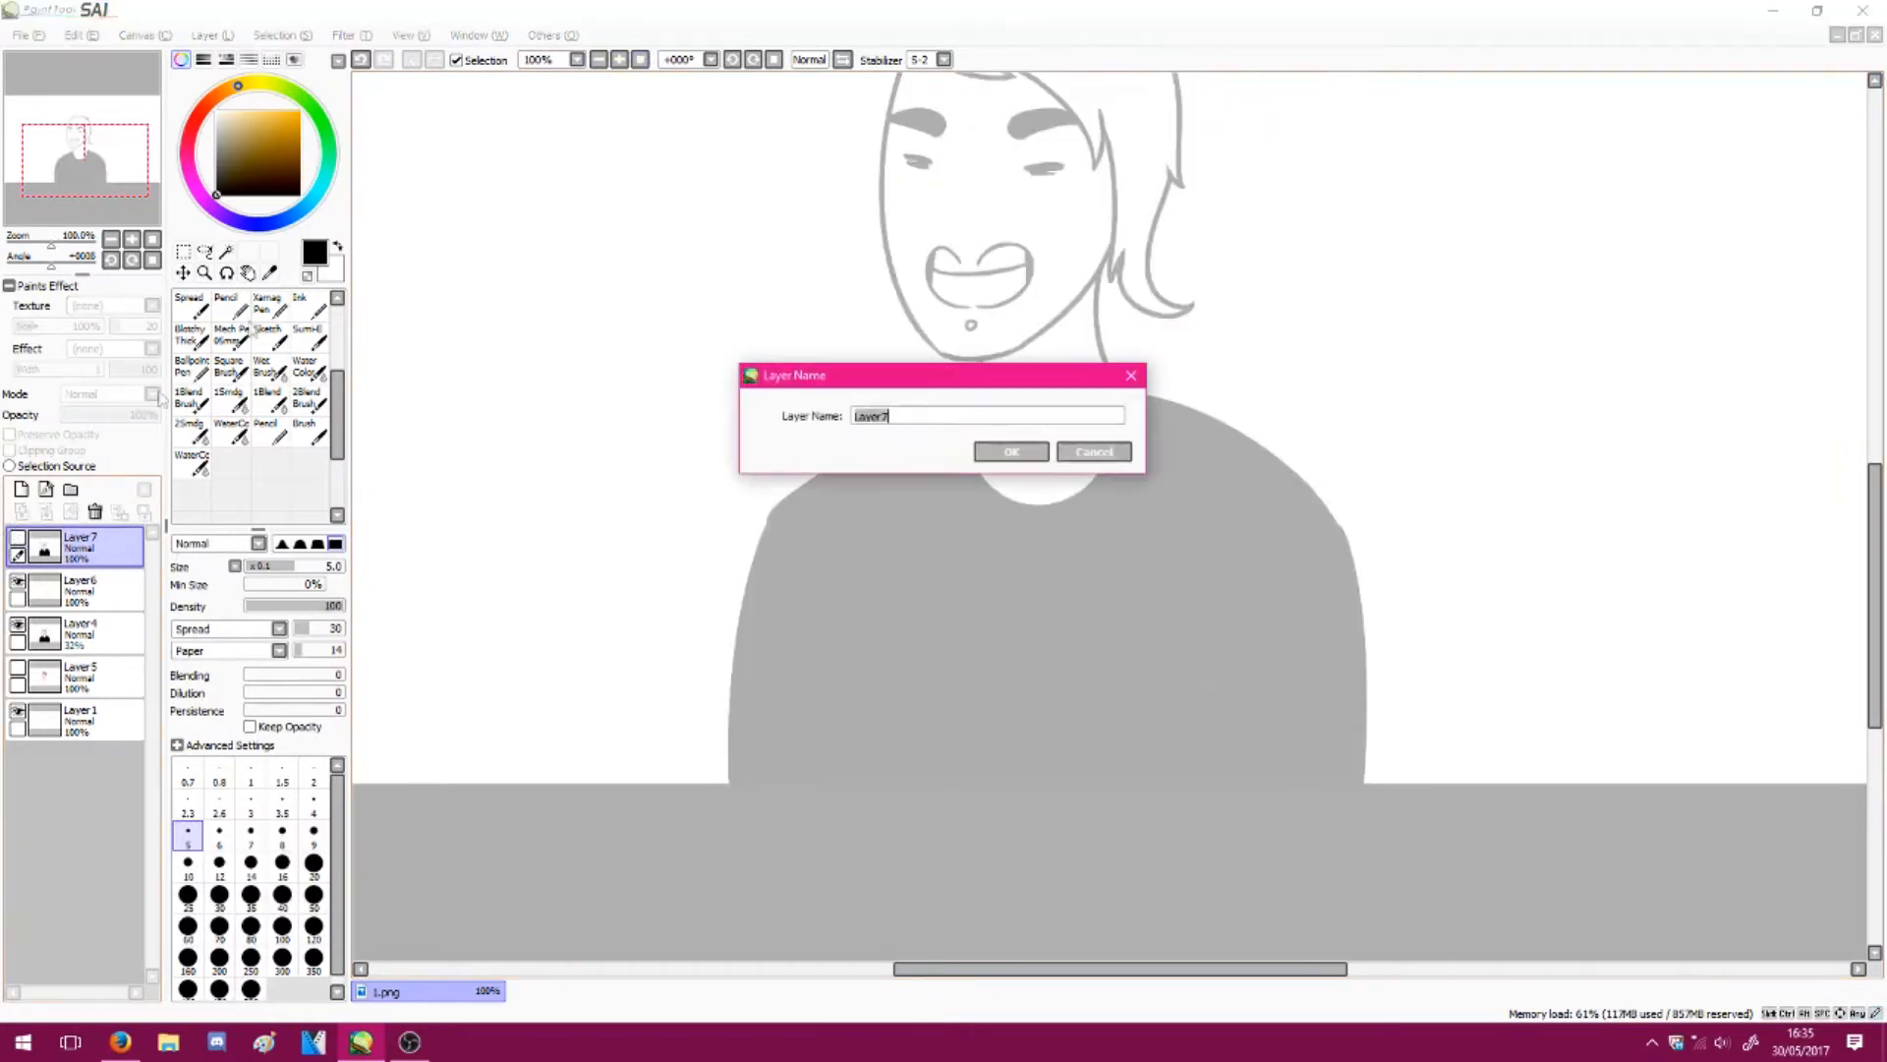
click(1094, 452)
click(598, 59)
click(18, 538)
click(22, 596)
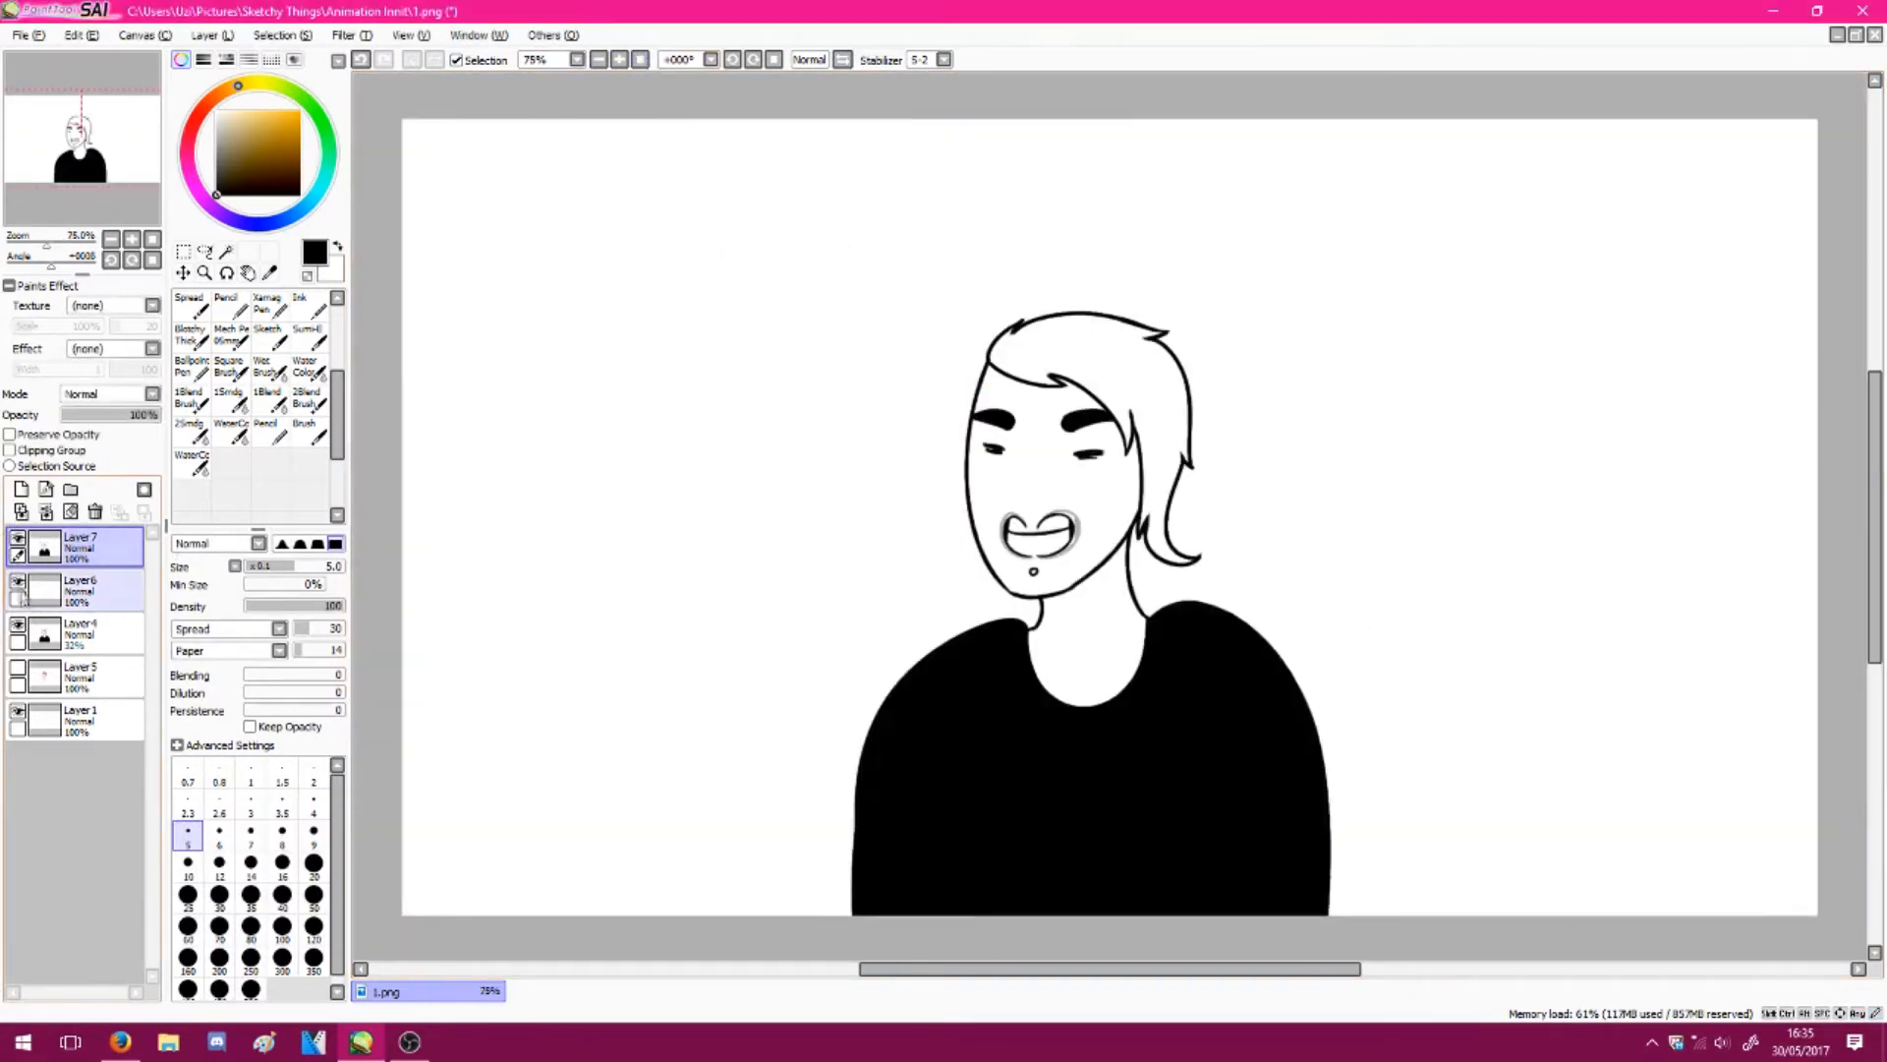
click(18, 625)
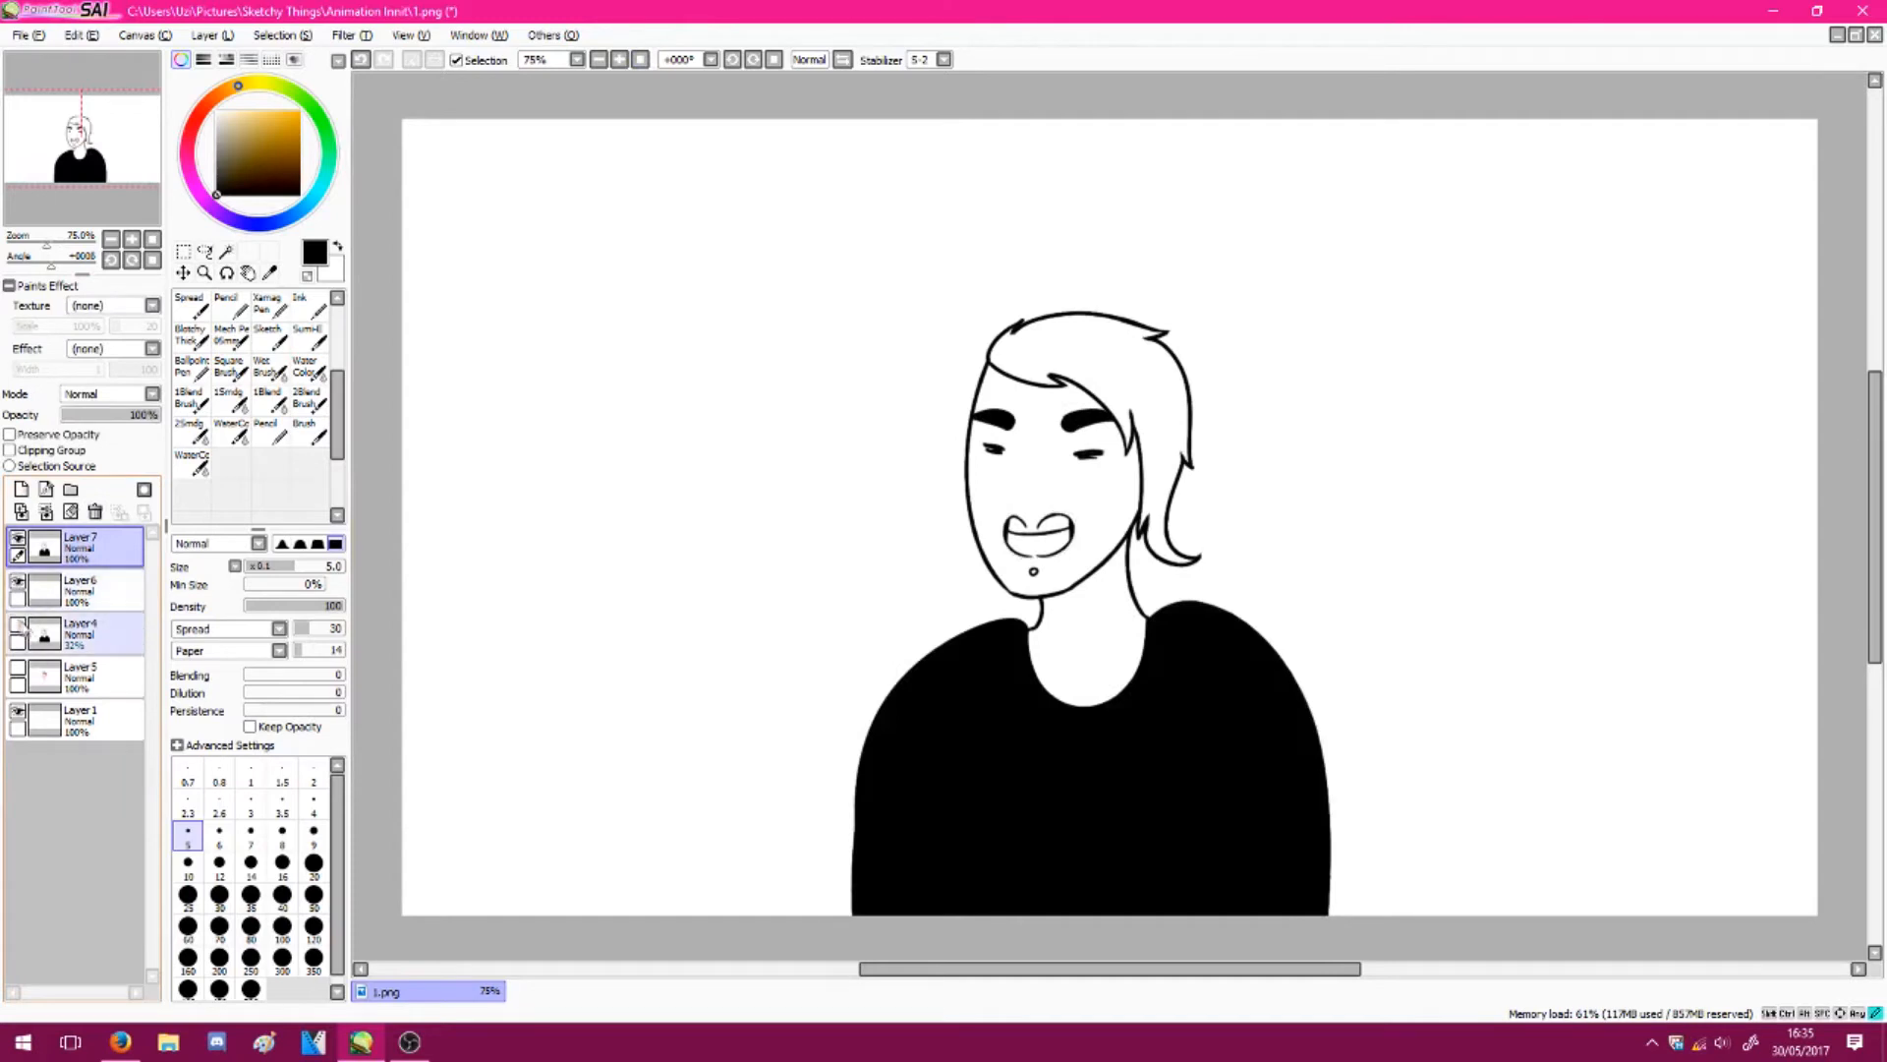
Show the colour layer Layer5 and add a new layer directly above it for touching up the area around the mouth
click(79, 676)
click(18, 668)
click(619, 60)
click(620, 60)
click(620, 60)
click(619, 60)
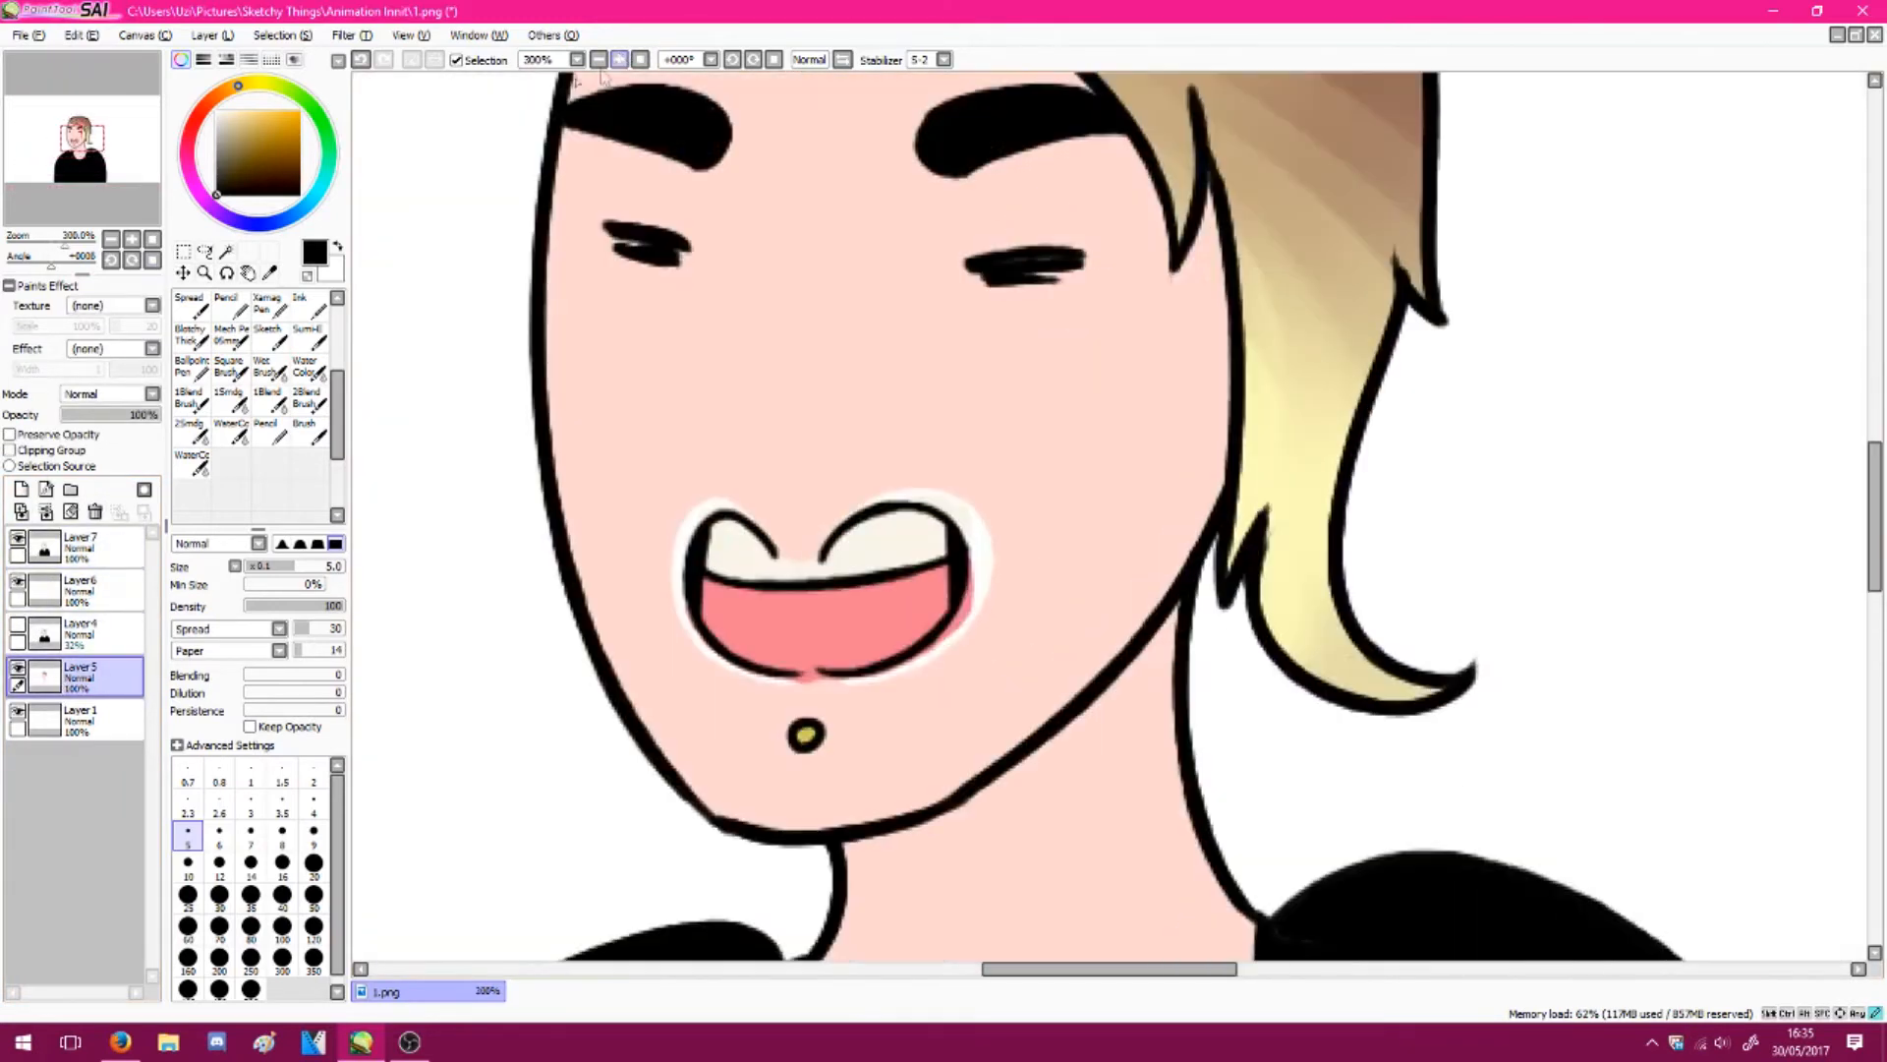
click(21, 490)
Sample the face's skin colour and paint over the white gap and stray pink around the smaller mouth's outline
right_click(716, 403)
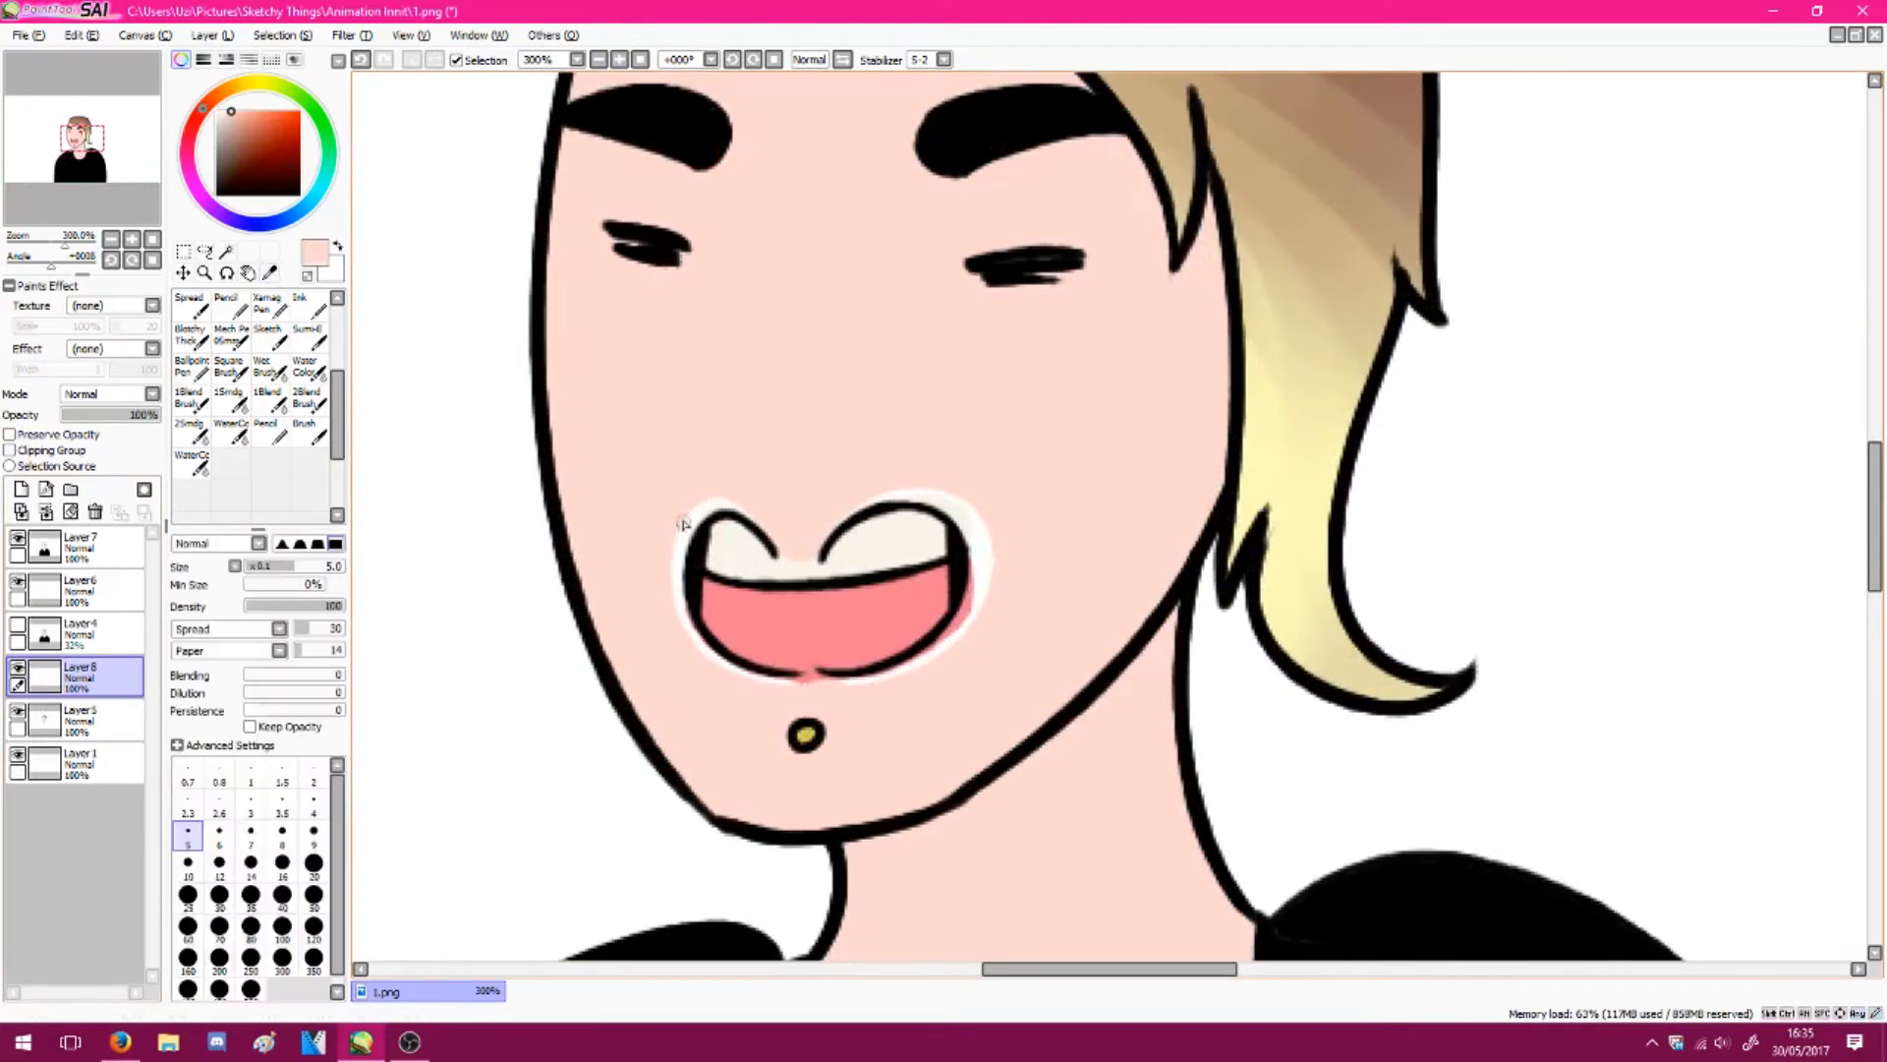
drag(685, 519, 672, 548)
key(ctrl+z)
mouse_move(809, 681)
mouse_down()
mouse_move(728, 669)
mouse_move(858, 687)
mouse_move(912, 662)
mouse_move(913, 568)
mouse_move(954, 570)
mouse_move(883, 680)
mouse_move(986, 622)
mouse_move(991, 588)
mouse_move(960, 631)
mouse_move(973, 536)
mouse_up()
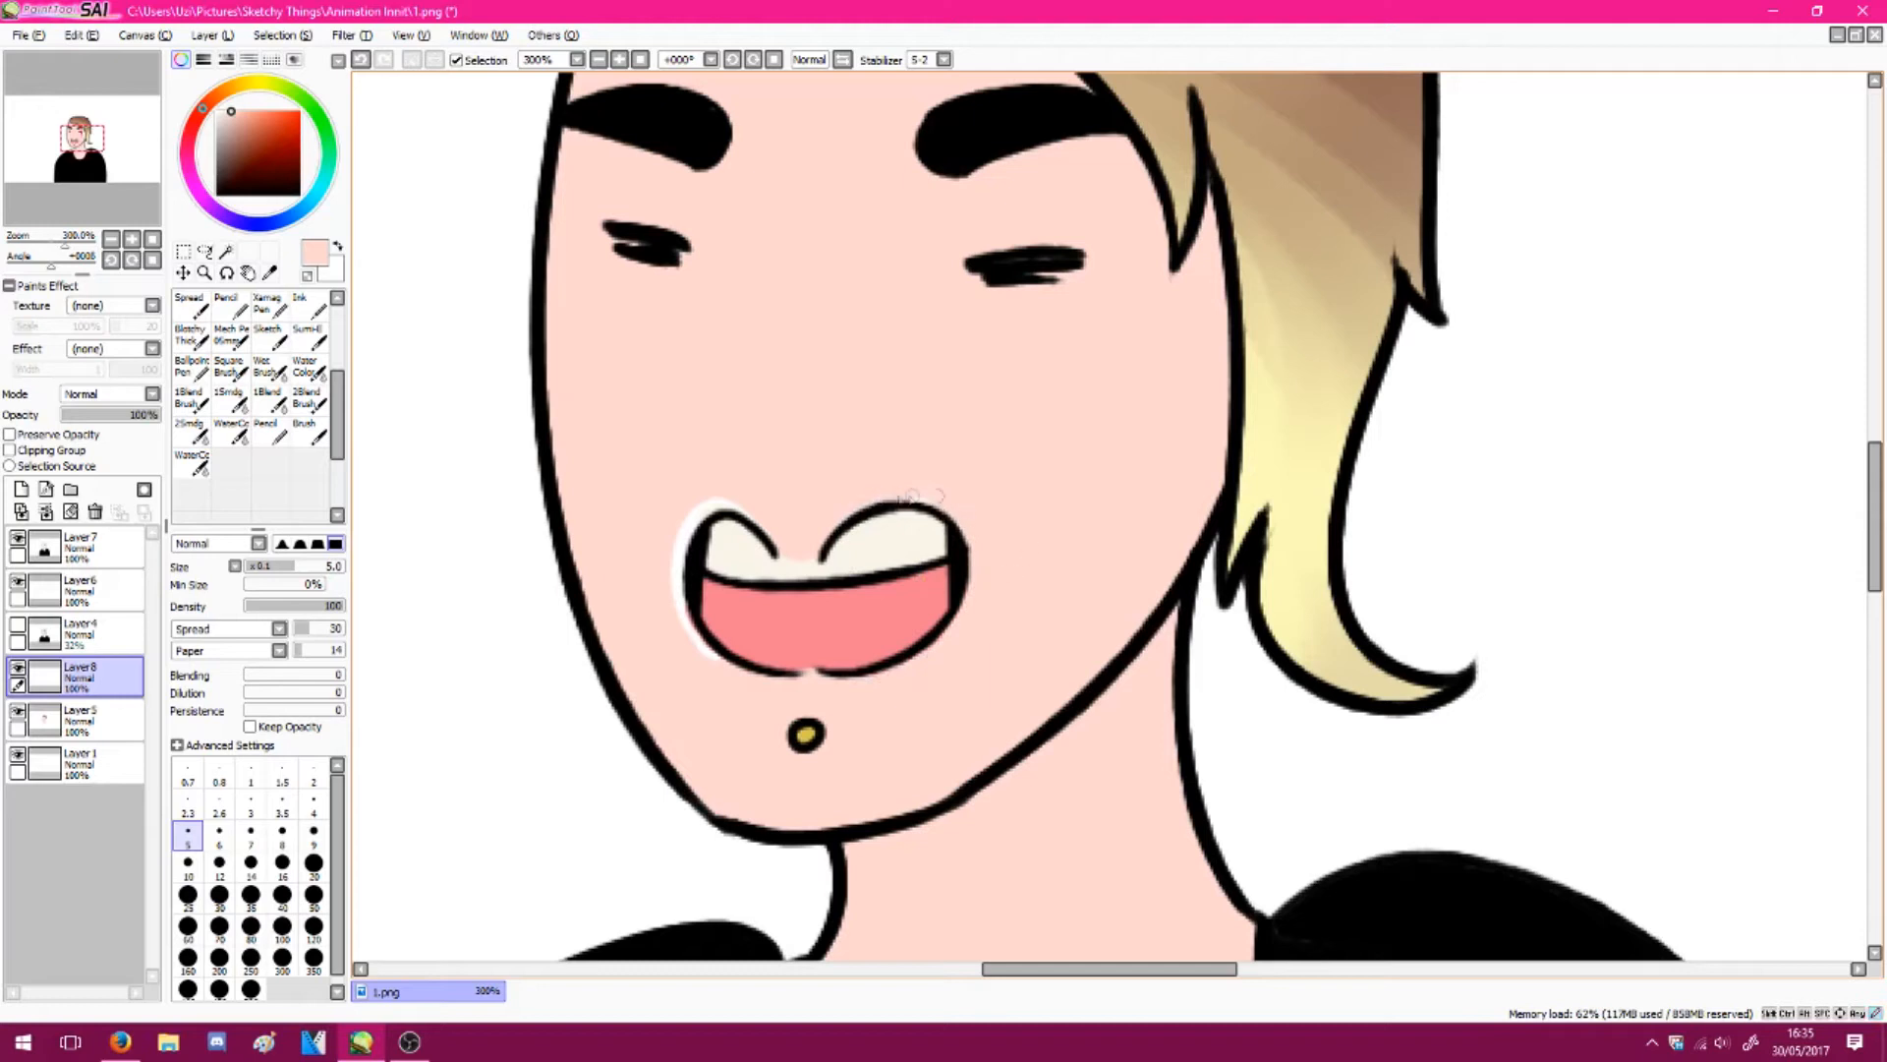
mouse_move(711, 504)
mouse_down()
mouse_move(684, 553)
mouse_move(687, 627)
mouse_move(695, 665)
mouse_up()
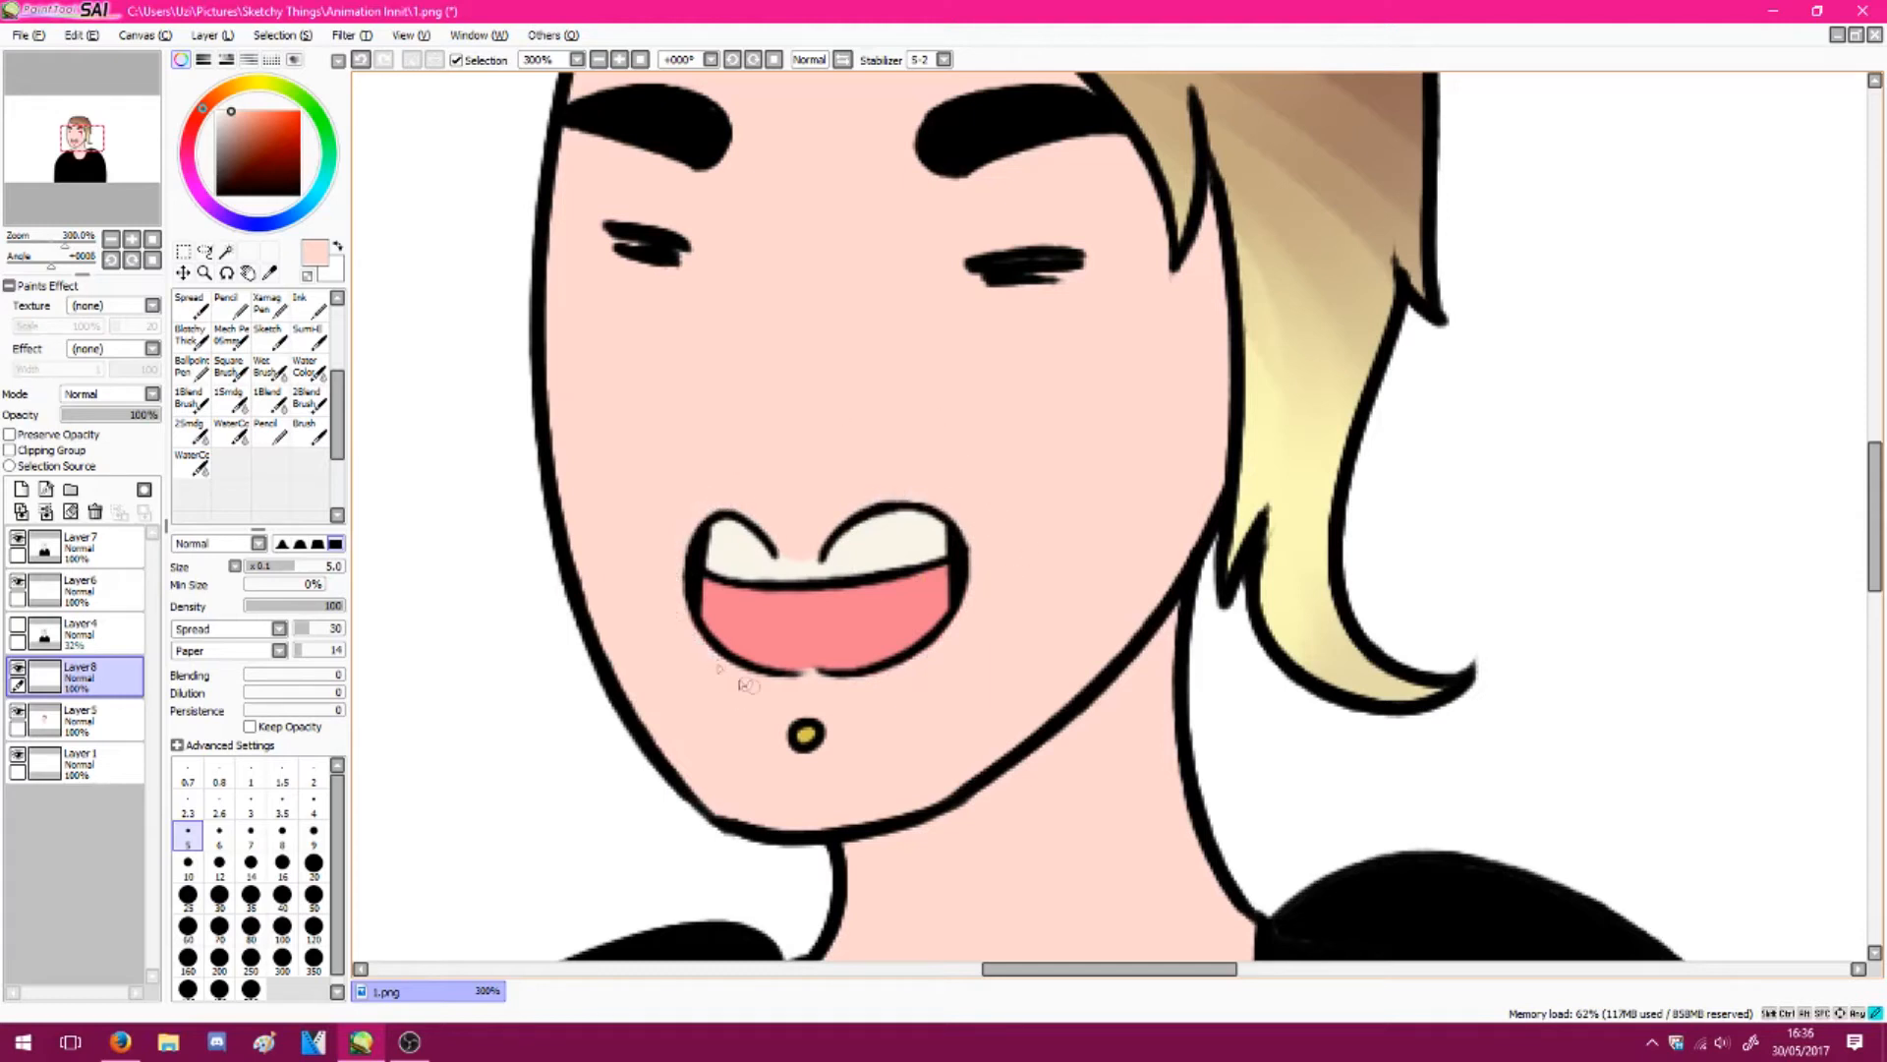
click(640, 59)
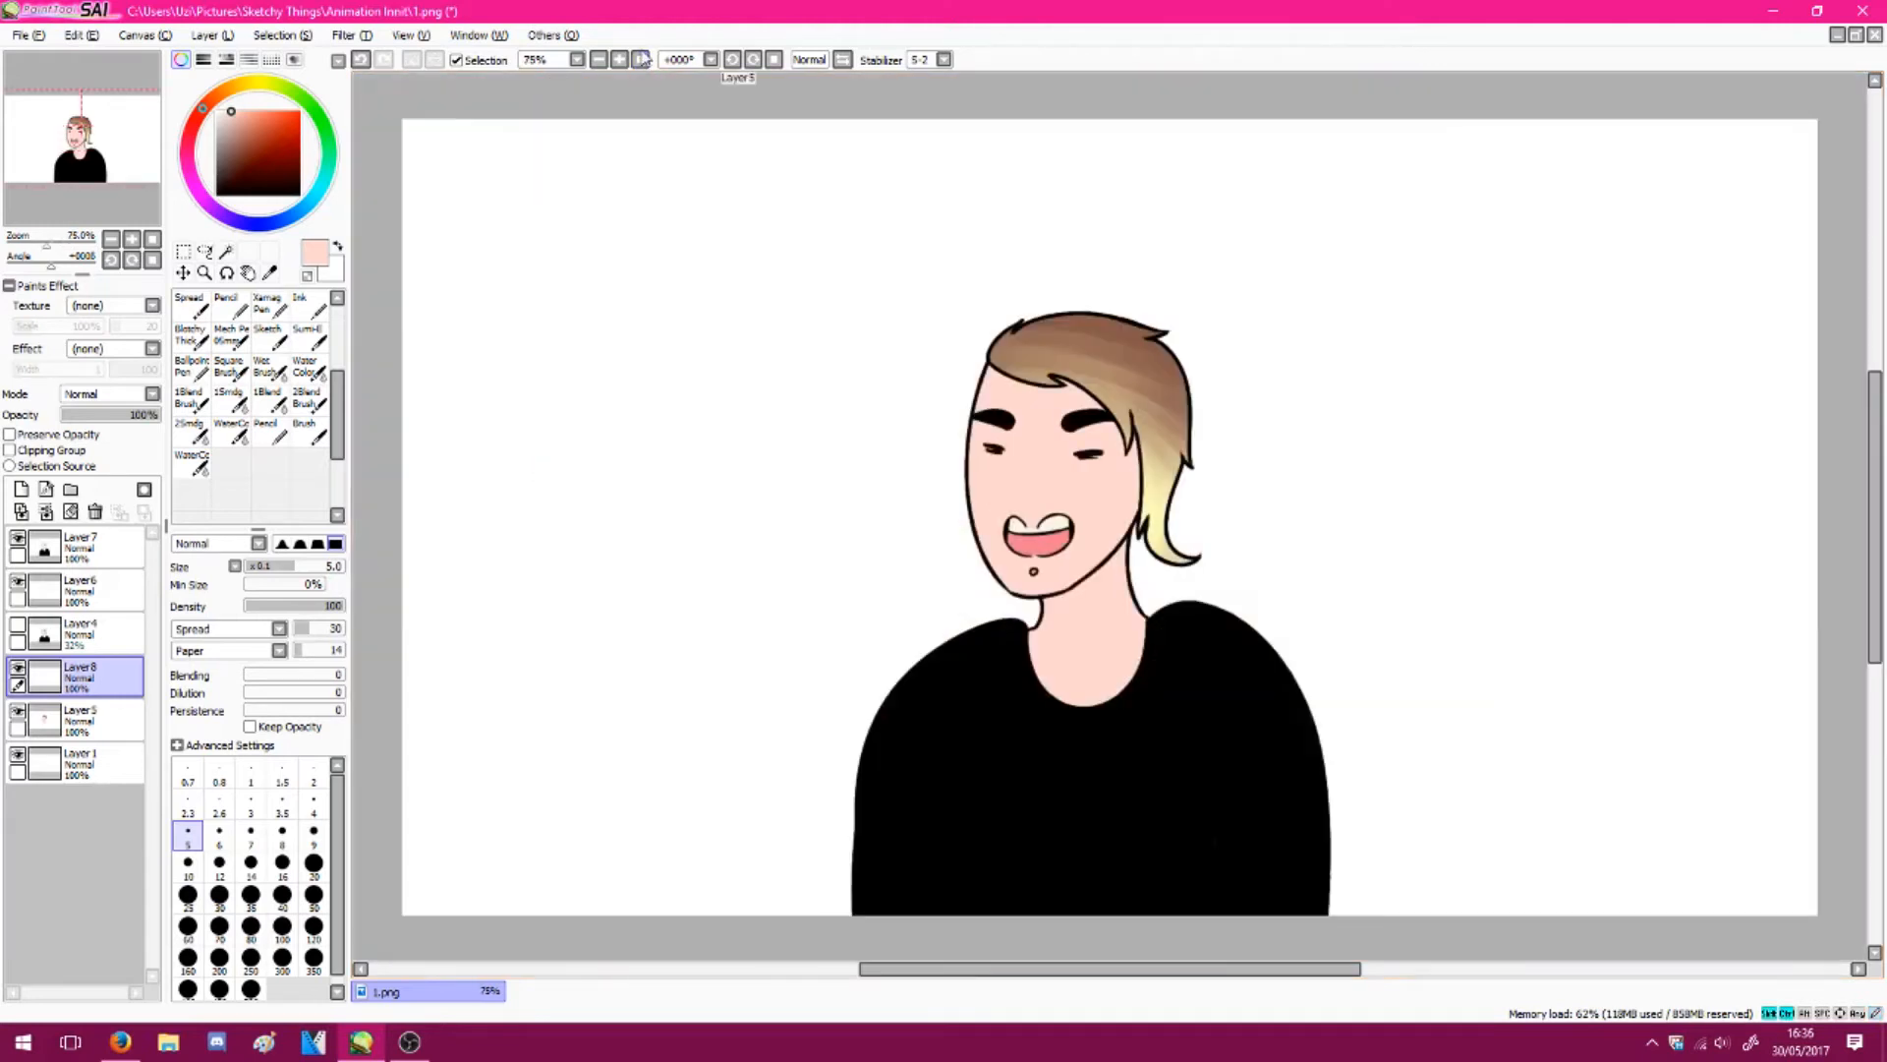
Save the second frame as a new PNG file named 2 in the Animation Innit folder
key(ctrl+shift+s)
text(2)
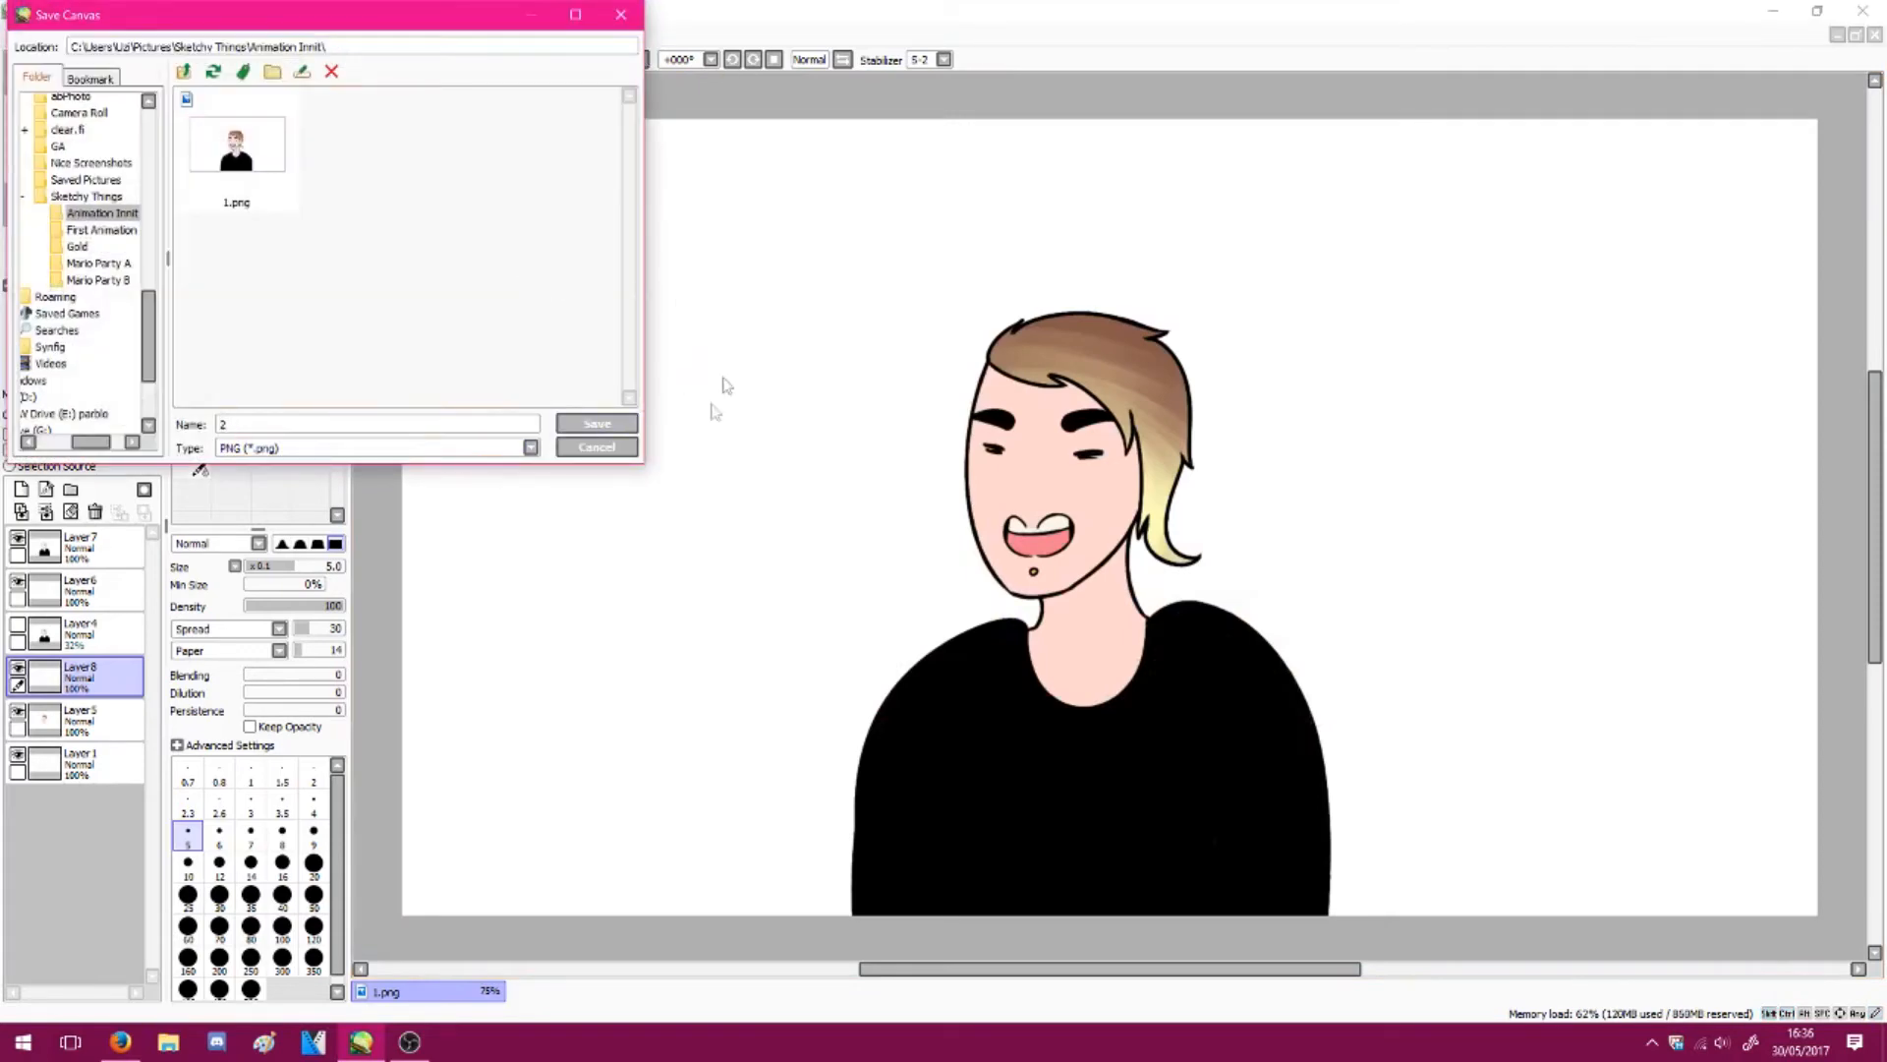
click(607, 423)
click(991, 483)
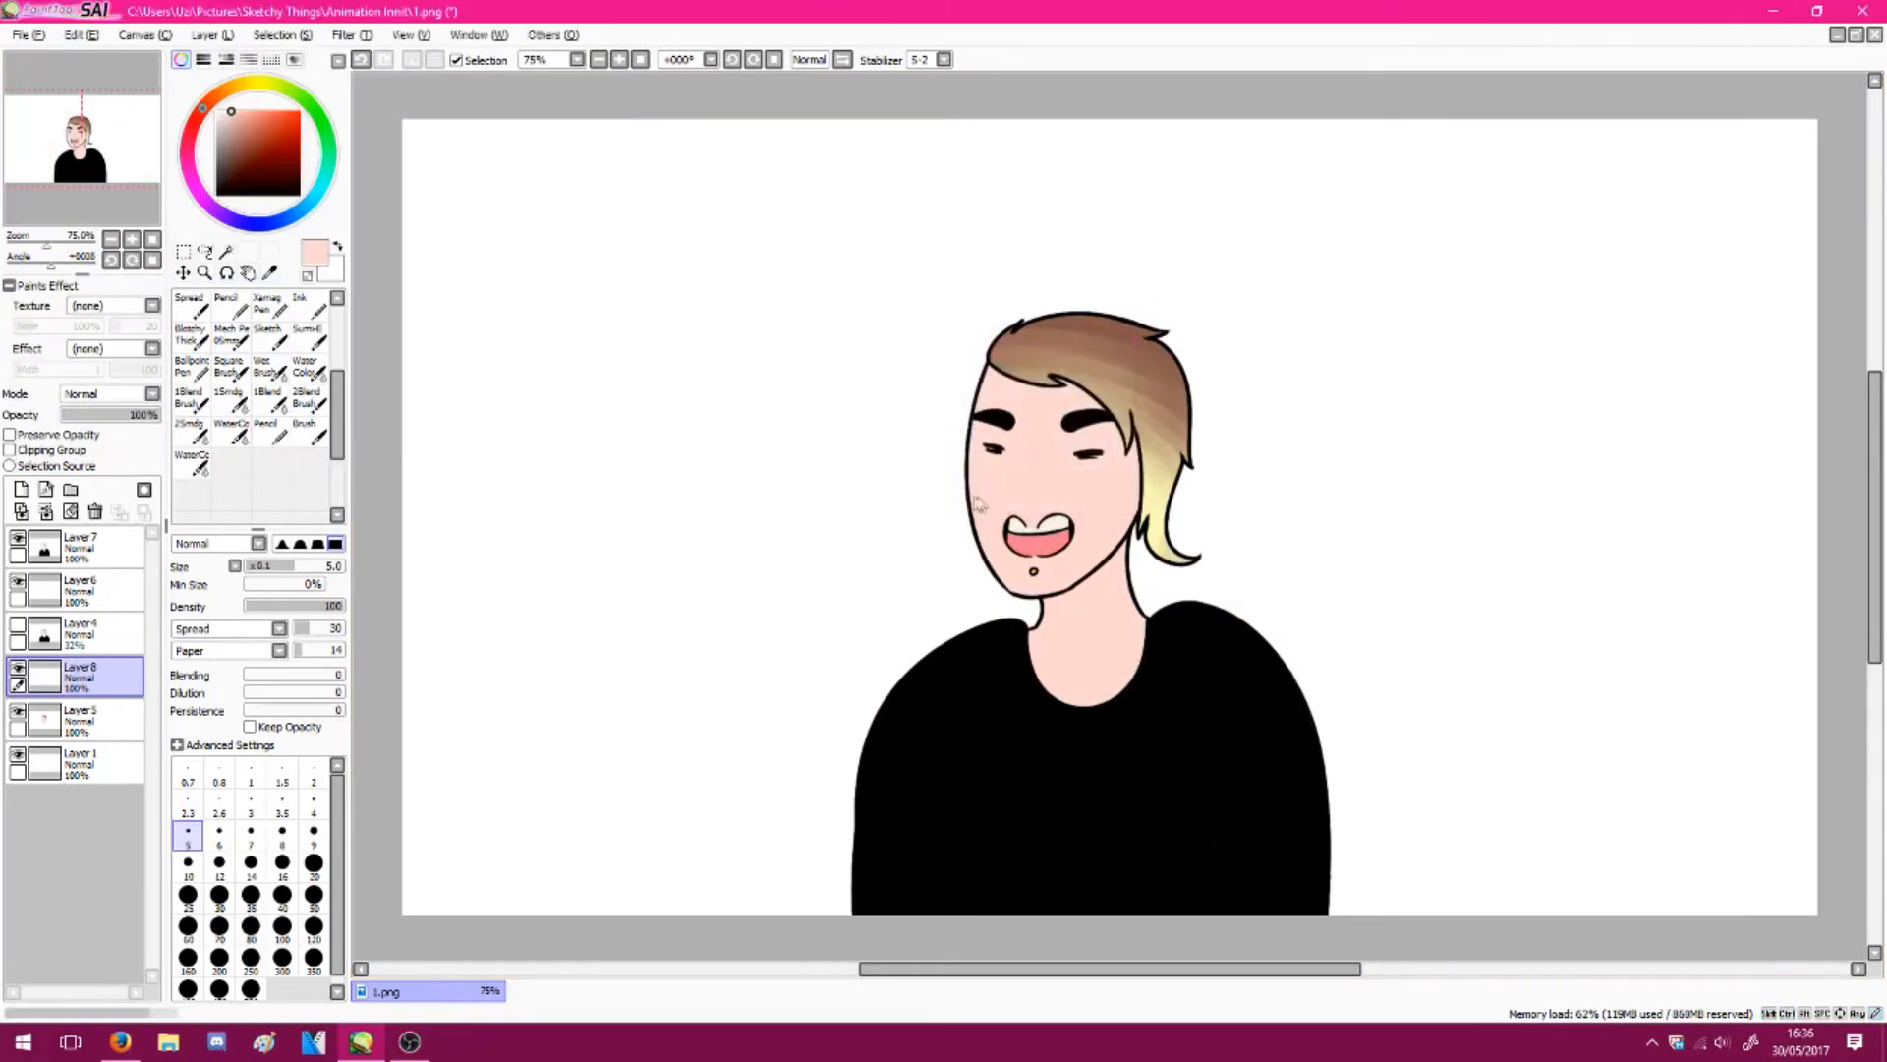
Switch to VEGAS Pro and create a new project with the HD 1080-60i (1920x1080, 29.970 fps) template
click(321, 1042)
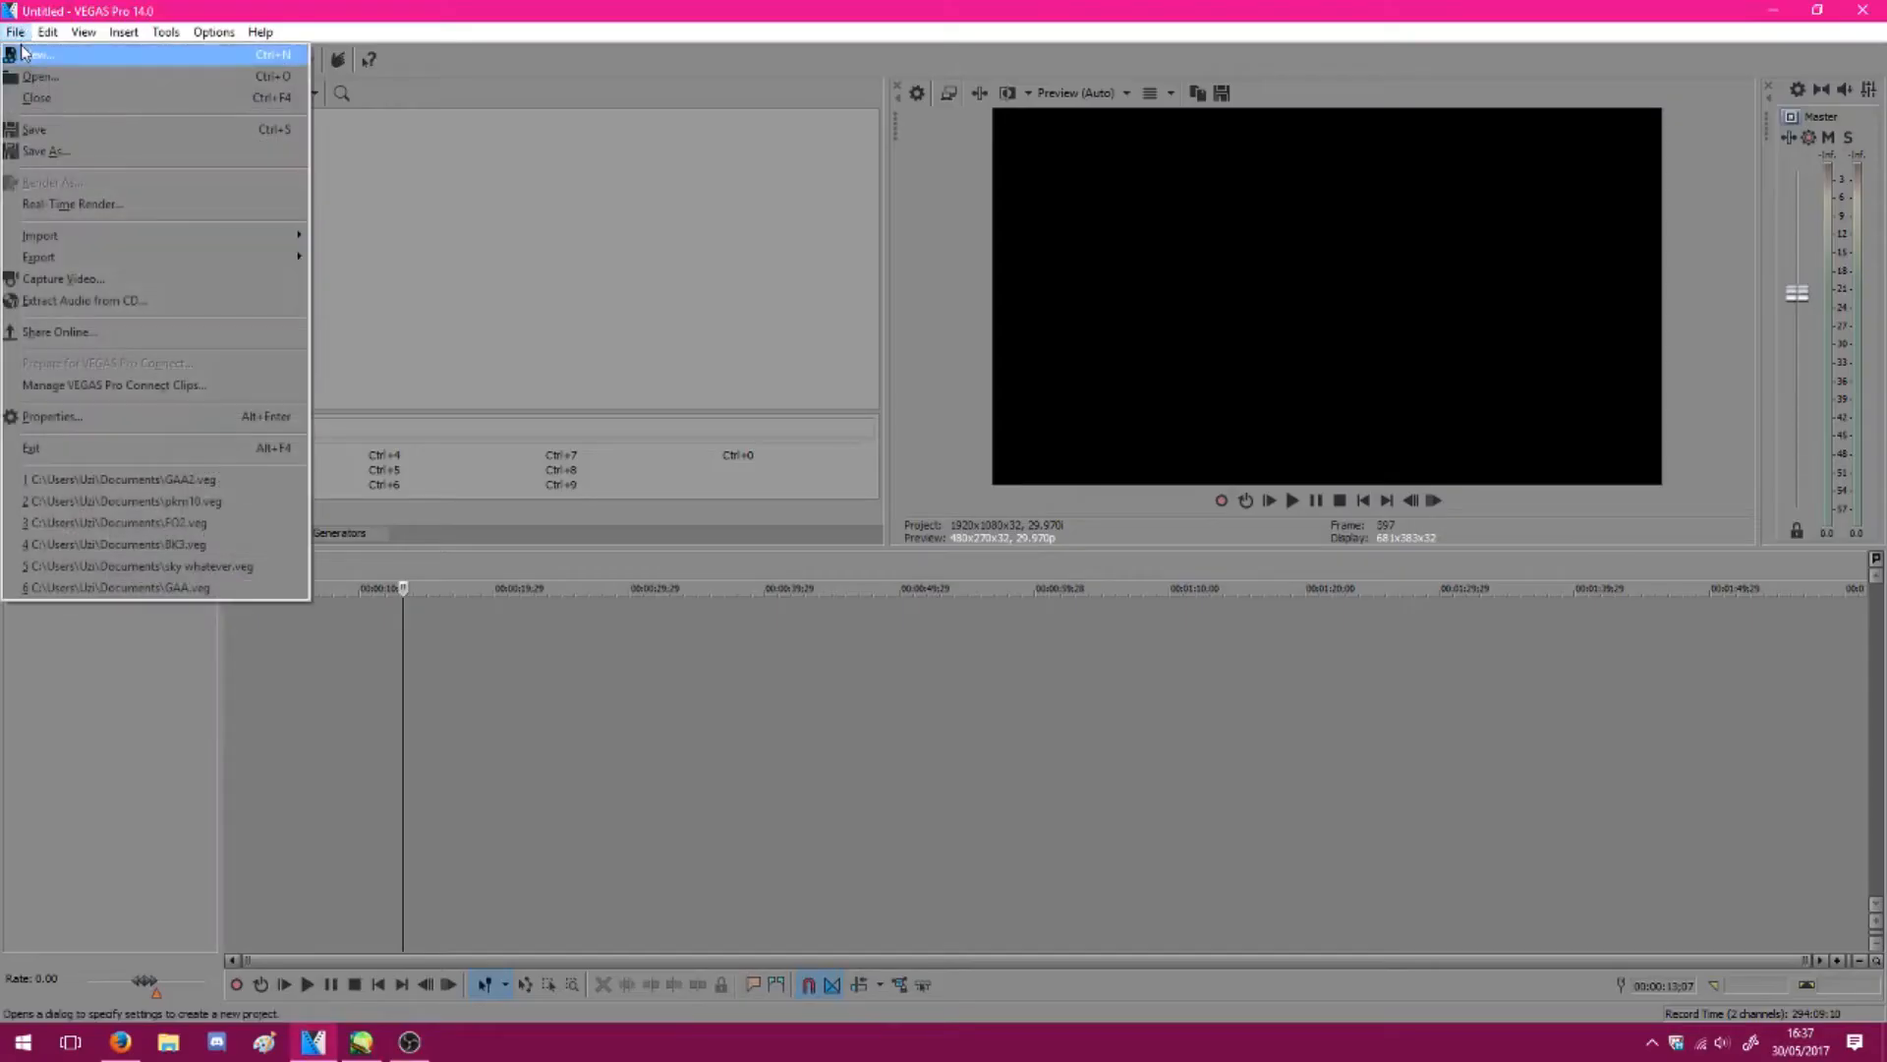
click(40, 50)
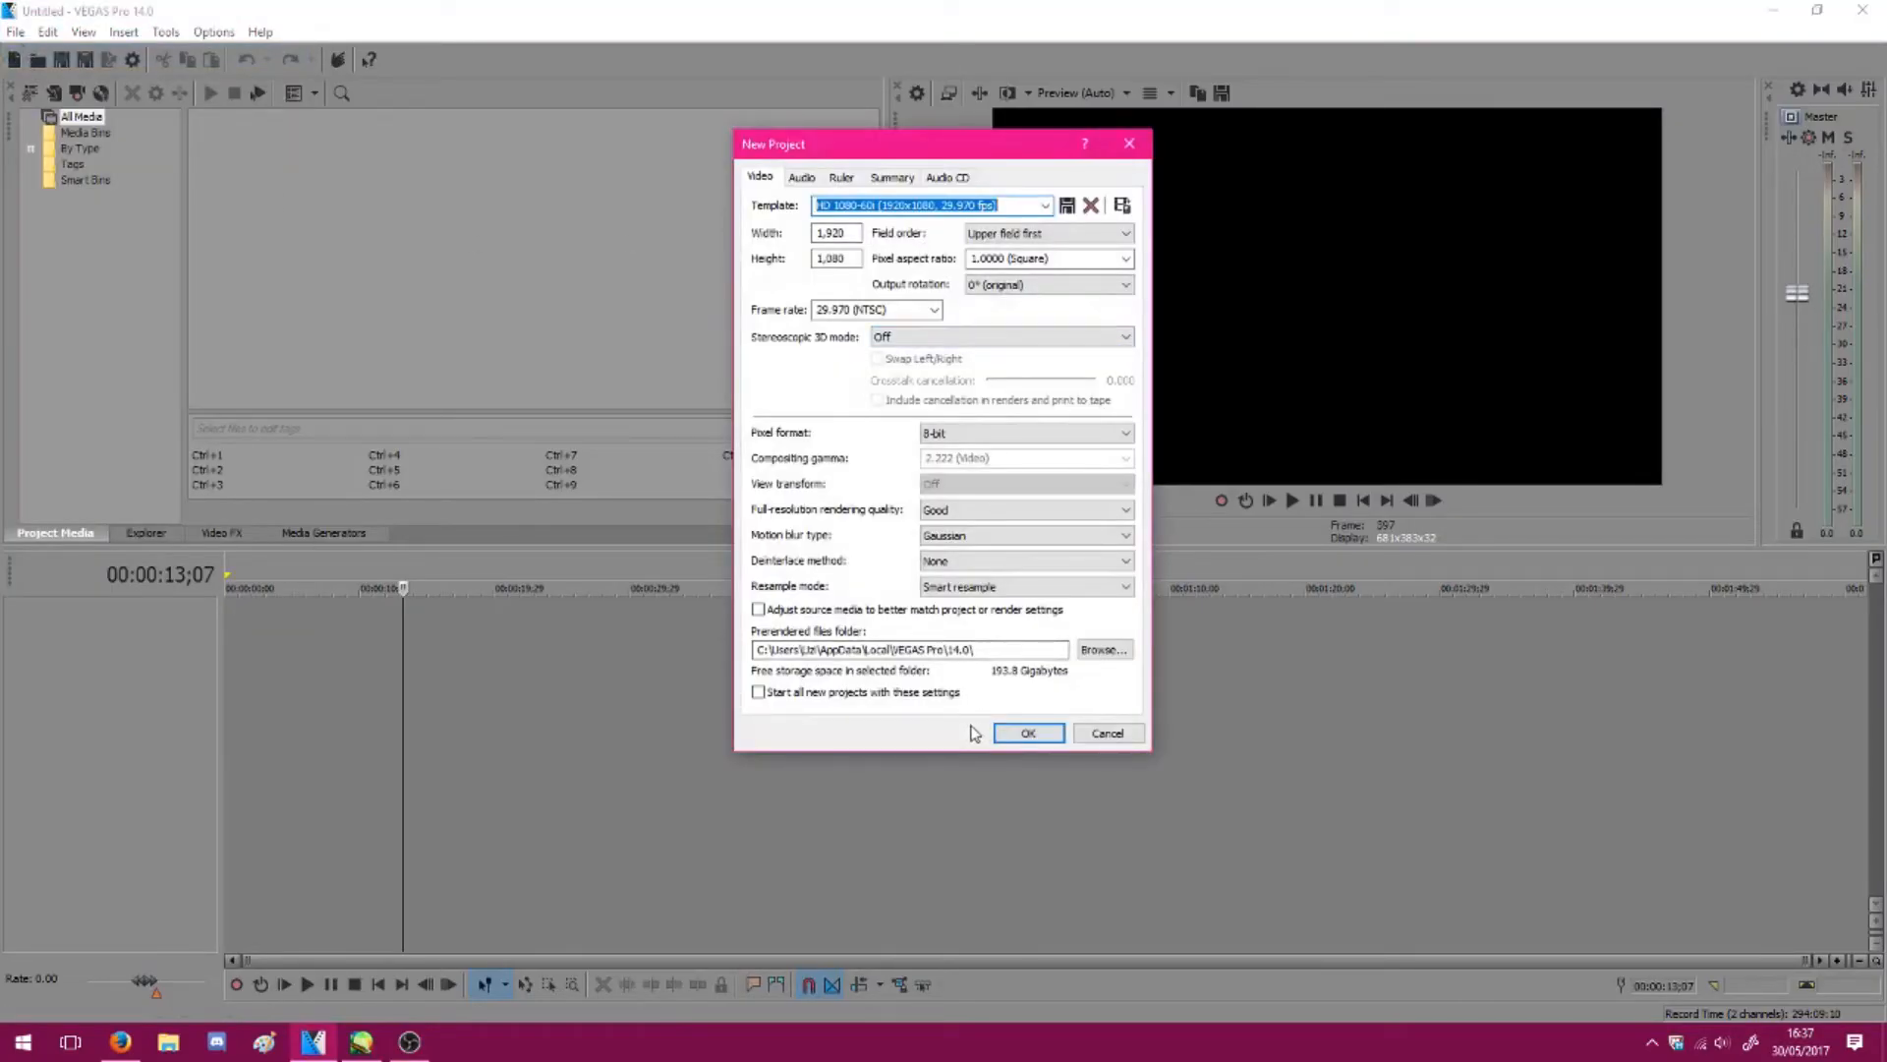
click(1022, 734)
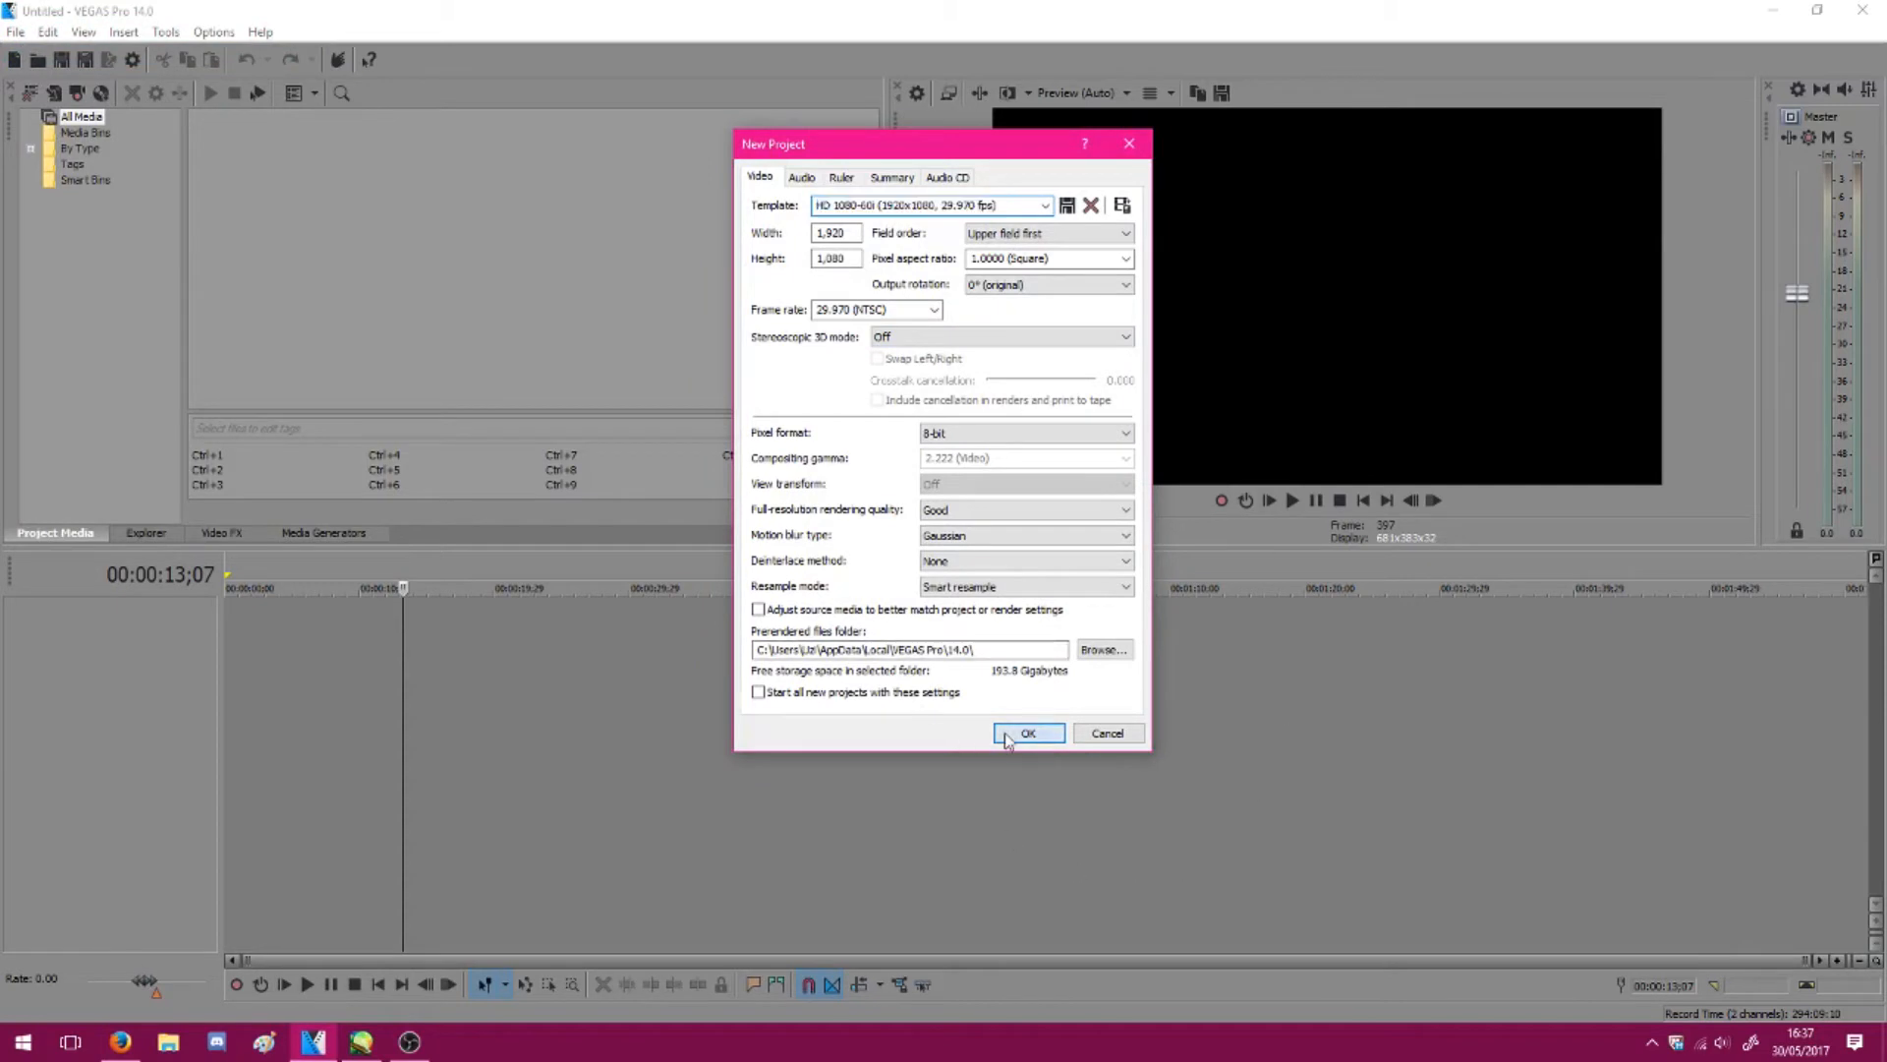
Open images 1 and 2 from the Animation Innit folder together and inspect their clips on the timeline
key(ctrl+o)
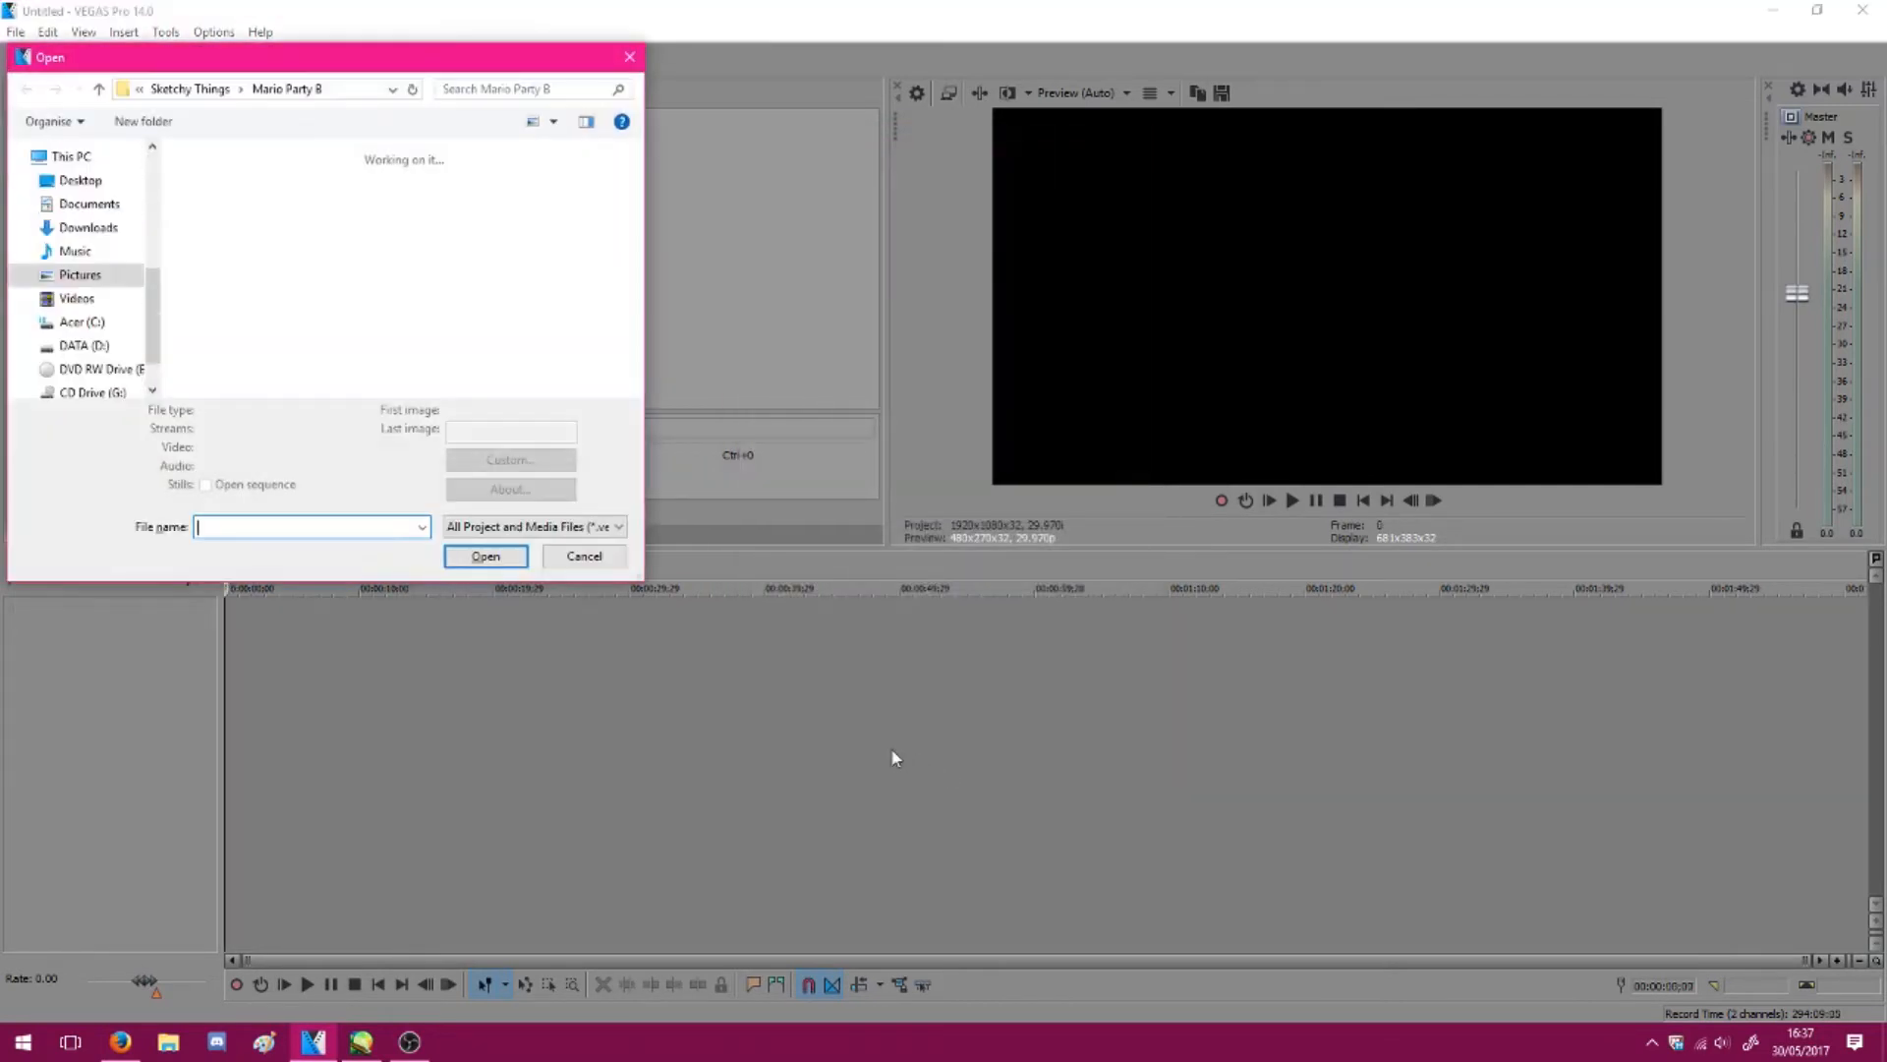
click(98, 88)
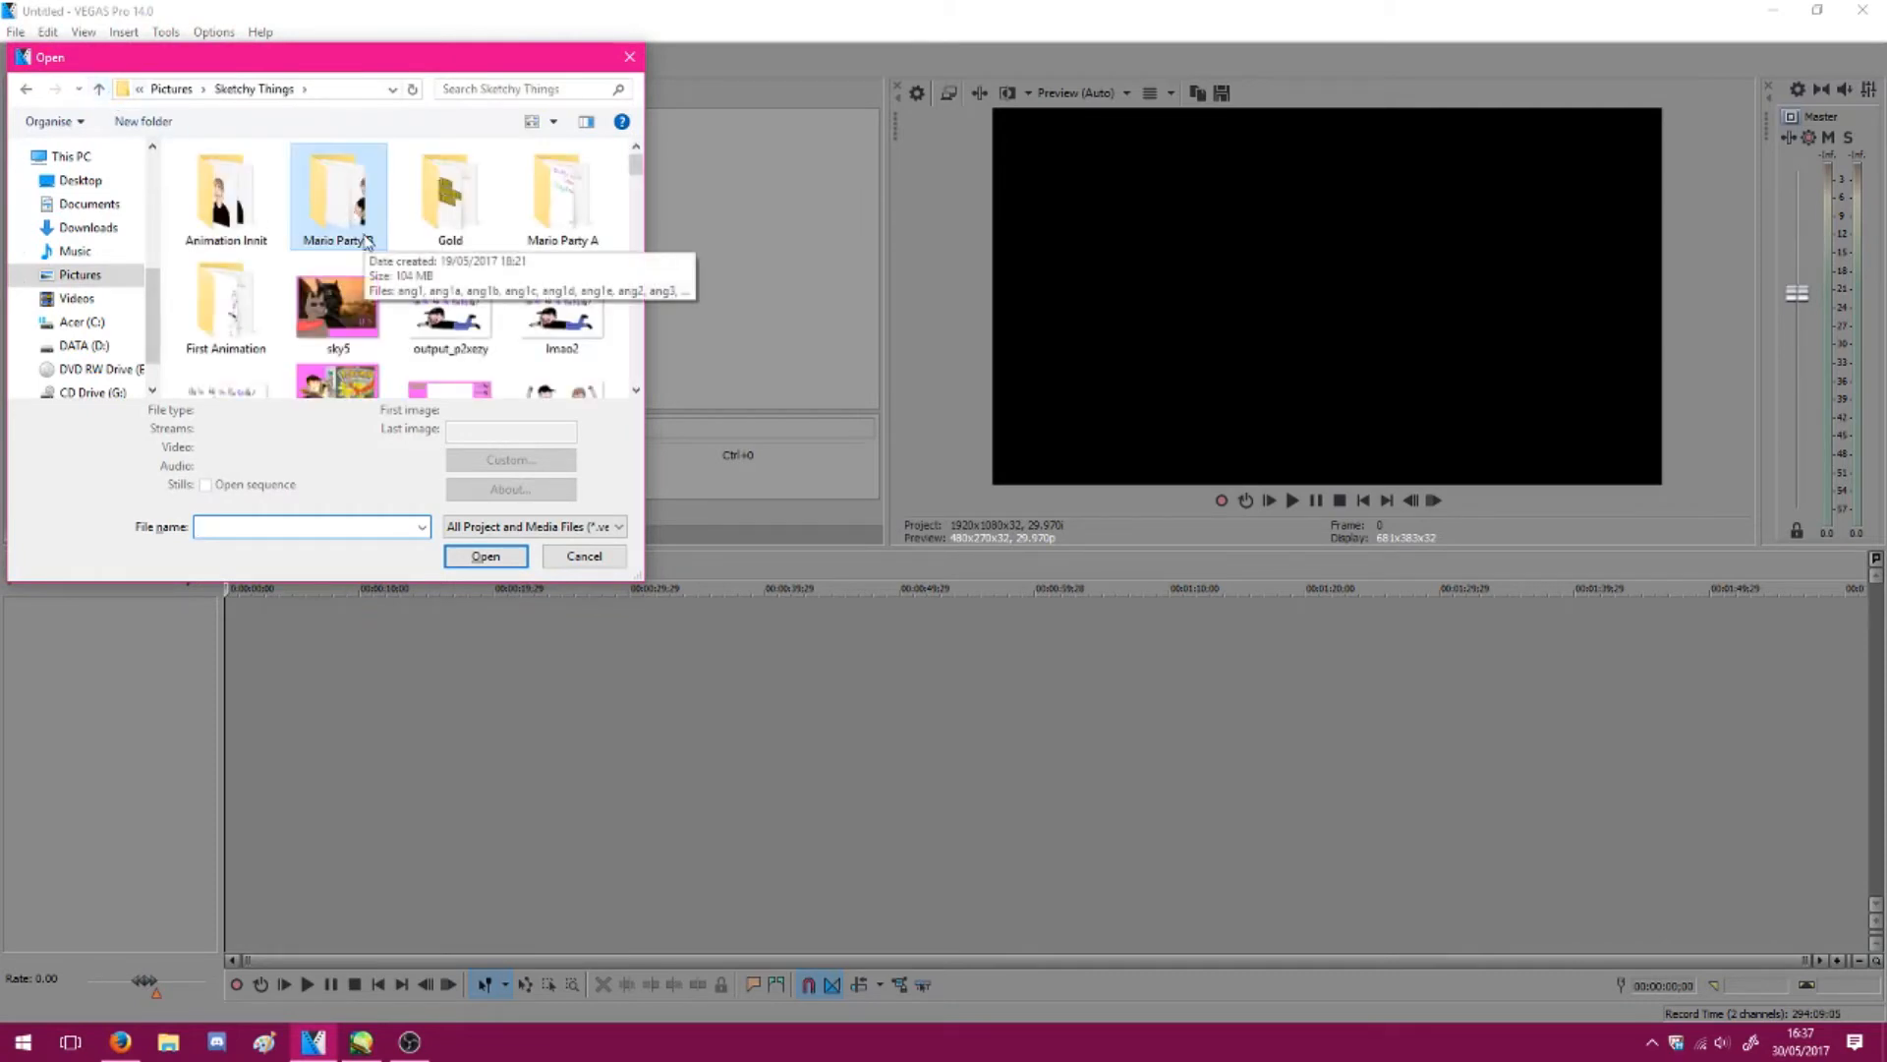
double_click(228, 221)
click(256, 195)
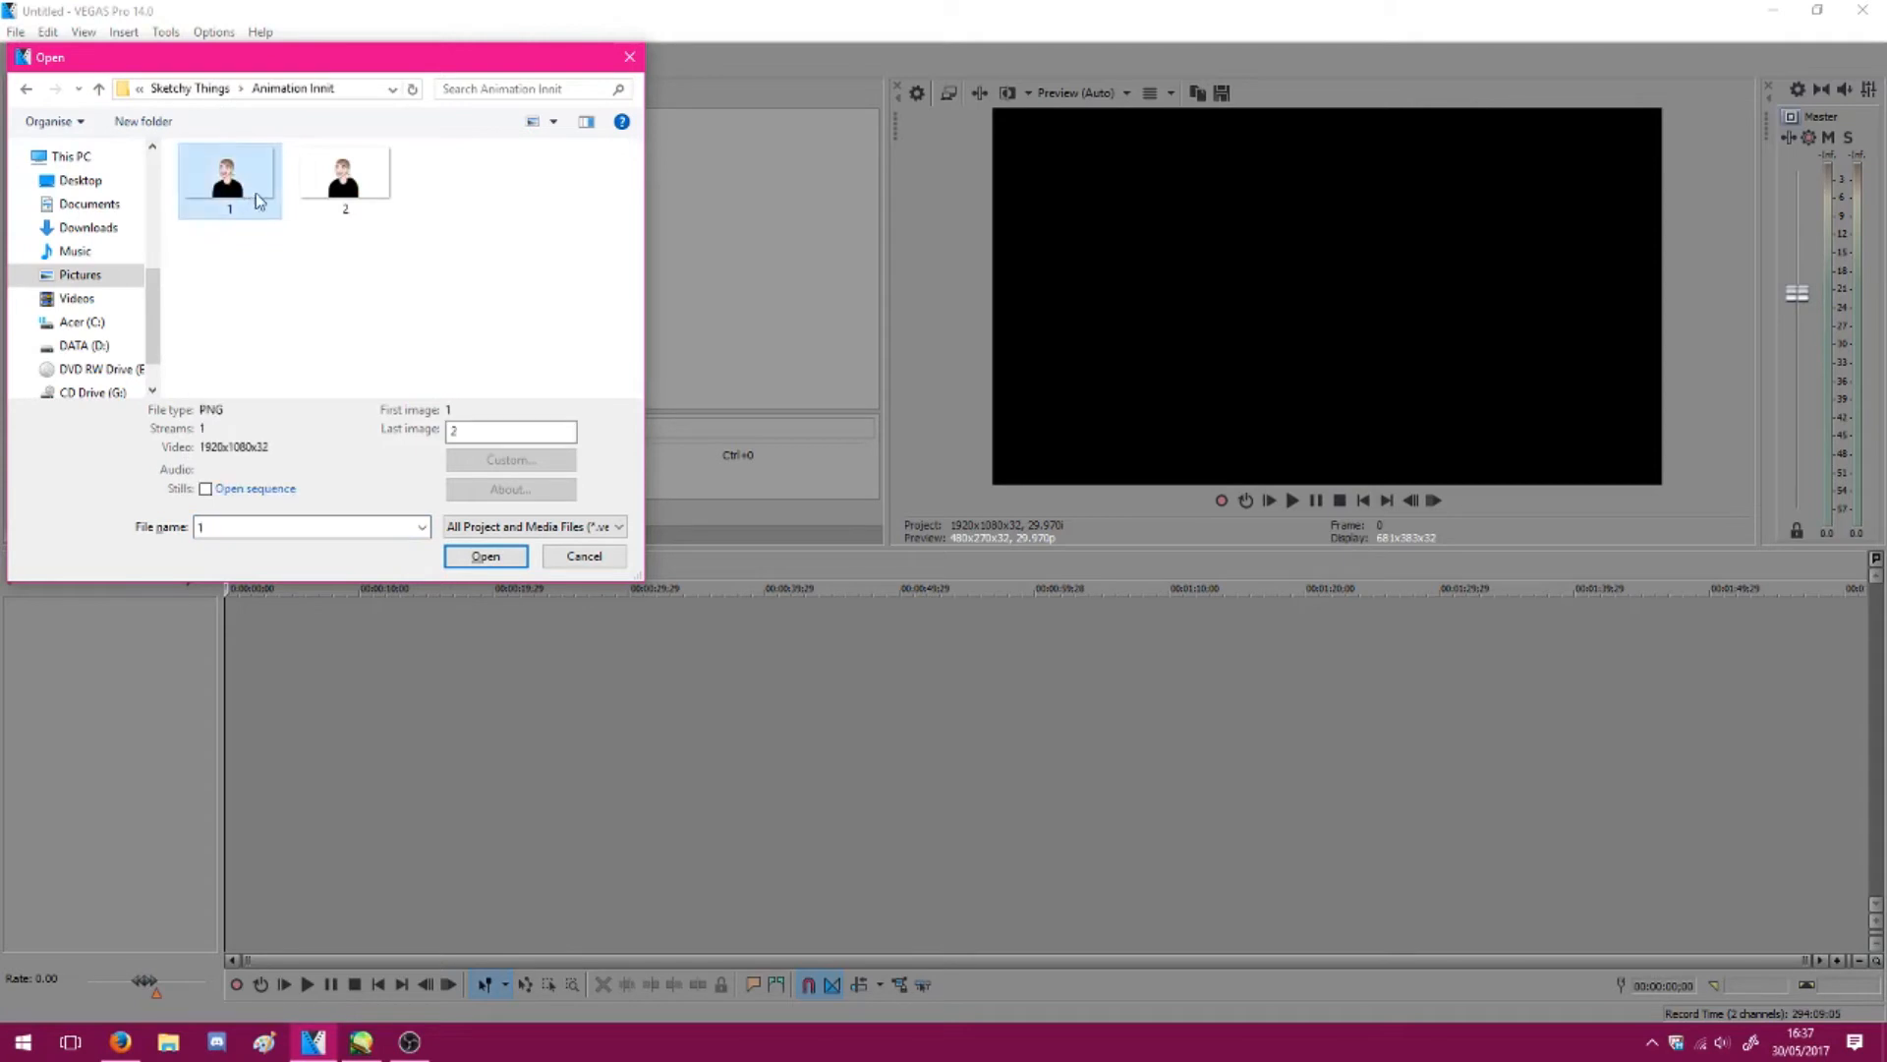
ctrl+click(340, 167)
click(485, 556)
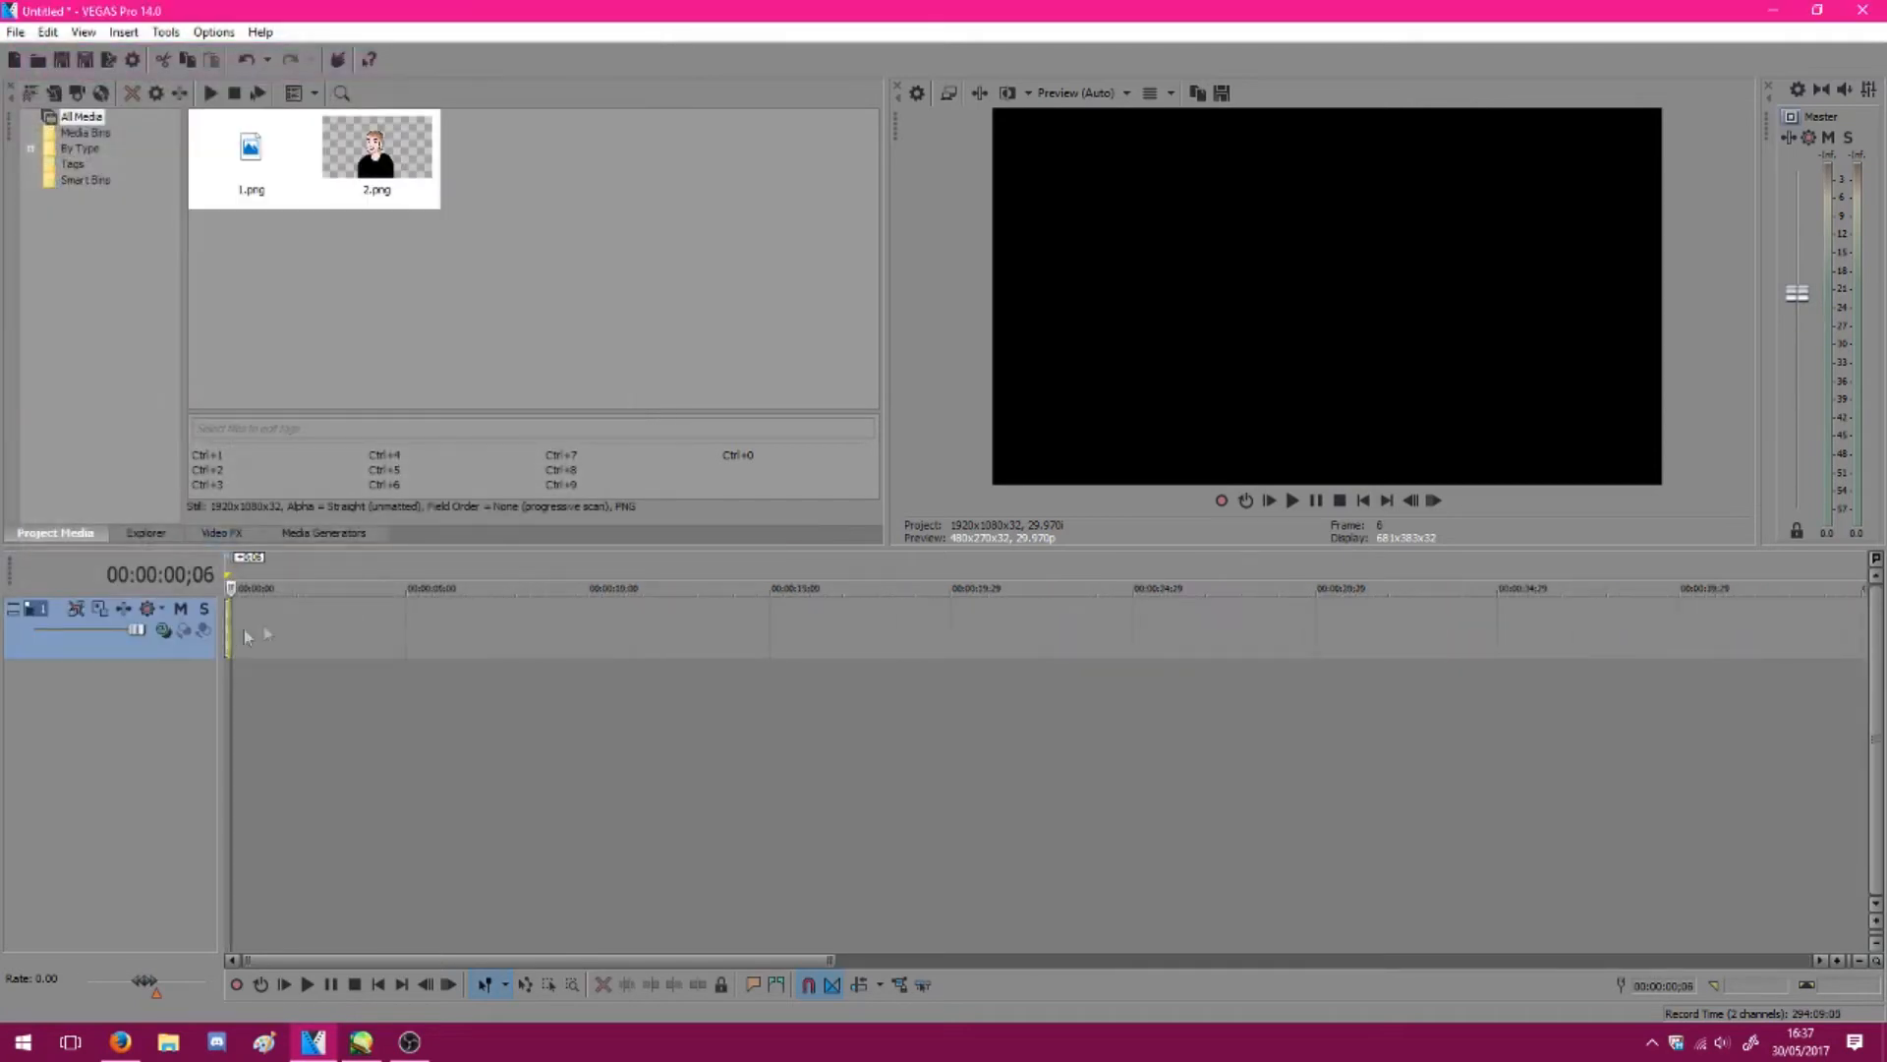
scroll(244, 637, up, 8)
click(306, 643)
click(384, 757)
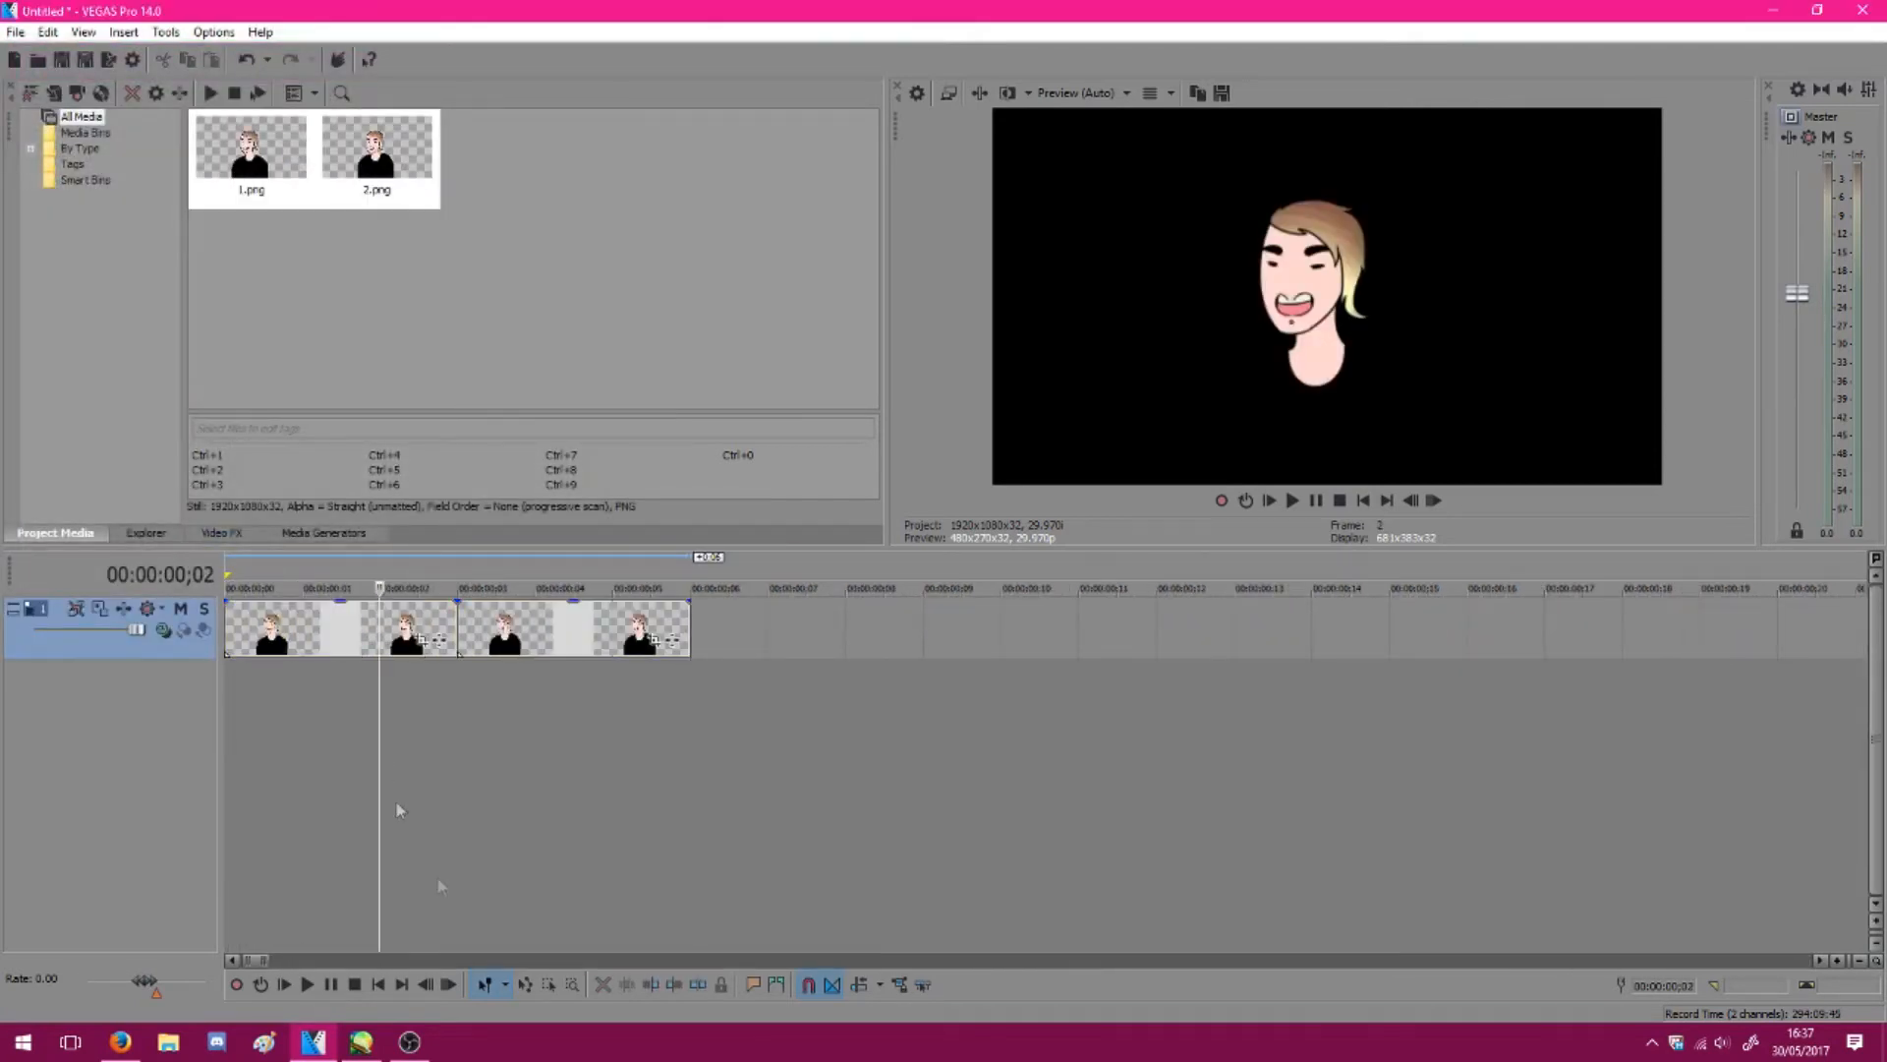
Switch to PaintTool SAI, create a blank white canvas and save it as Background in PNG format with 24bpp RGB
click(365, 1042)
key(ctrl+n)
key(Return)
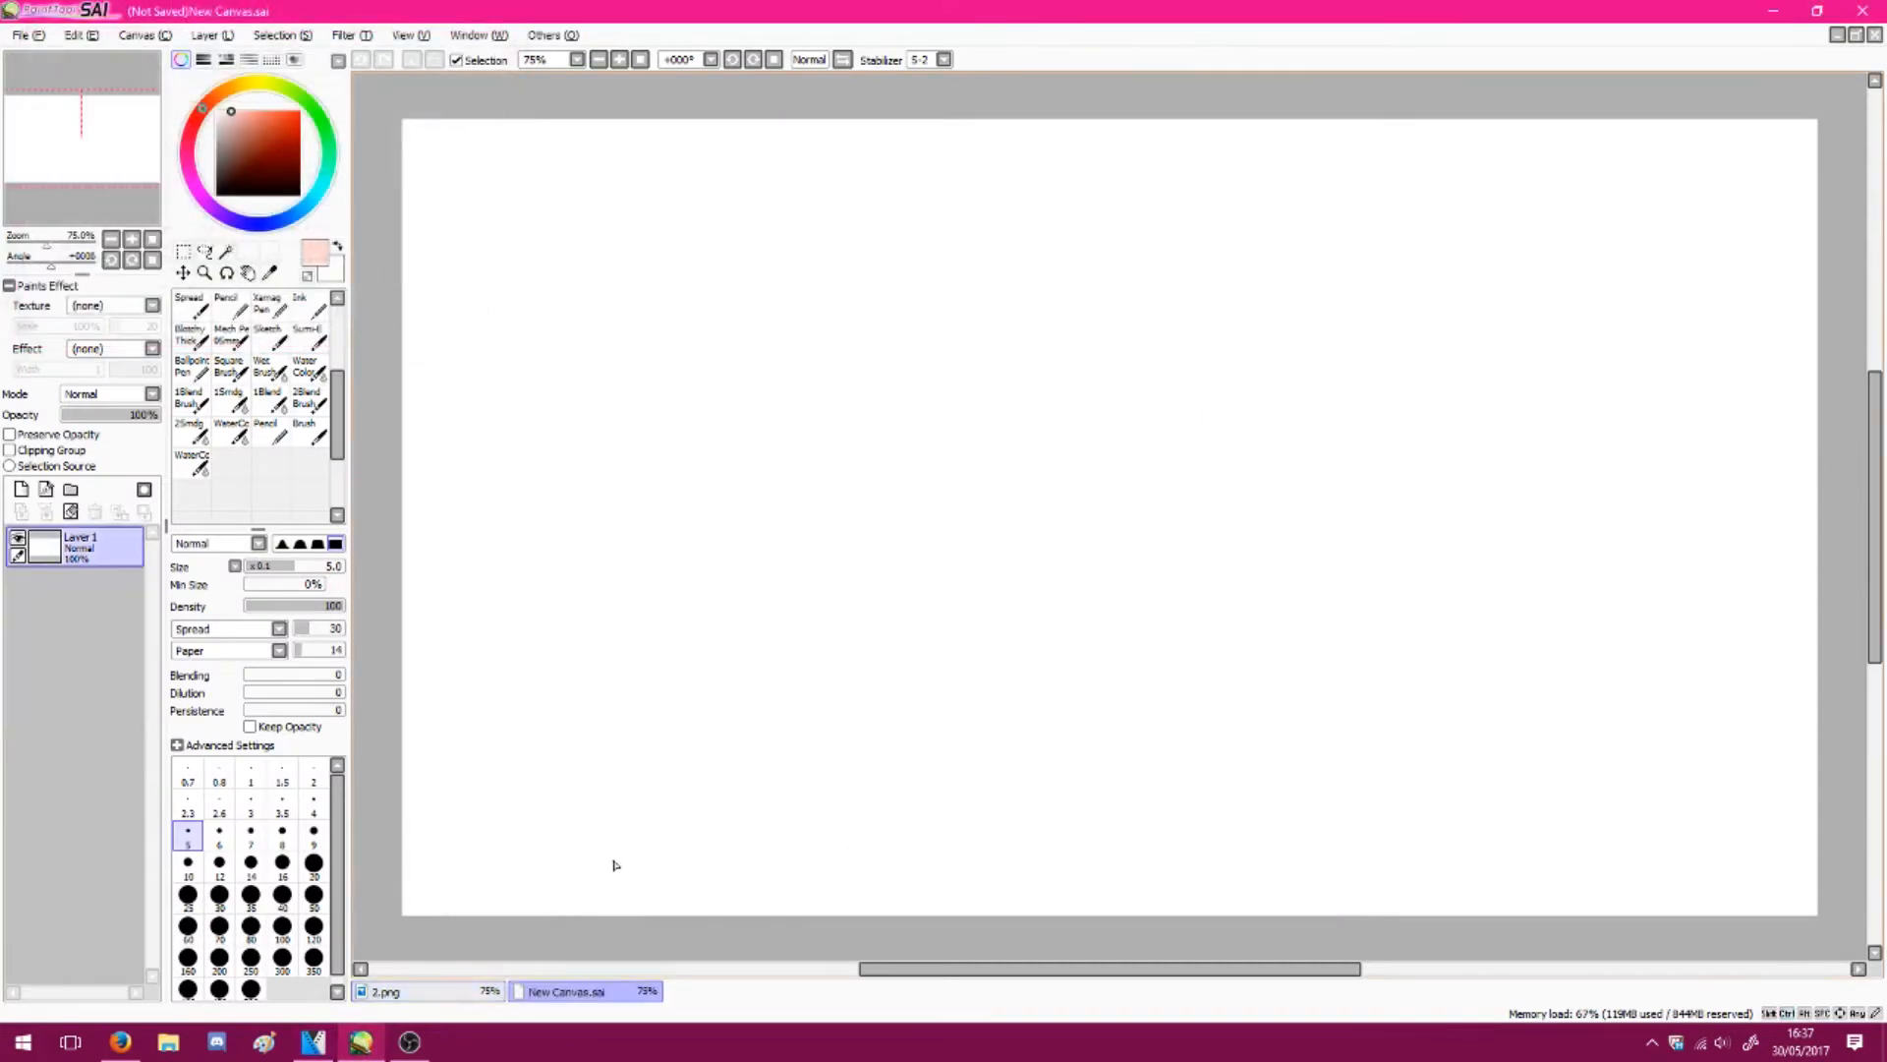
key(ctrl+s)
text(Background)
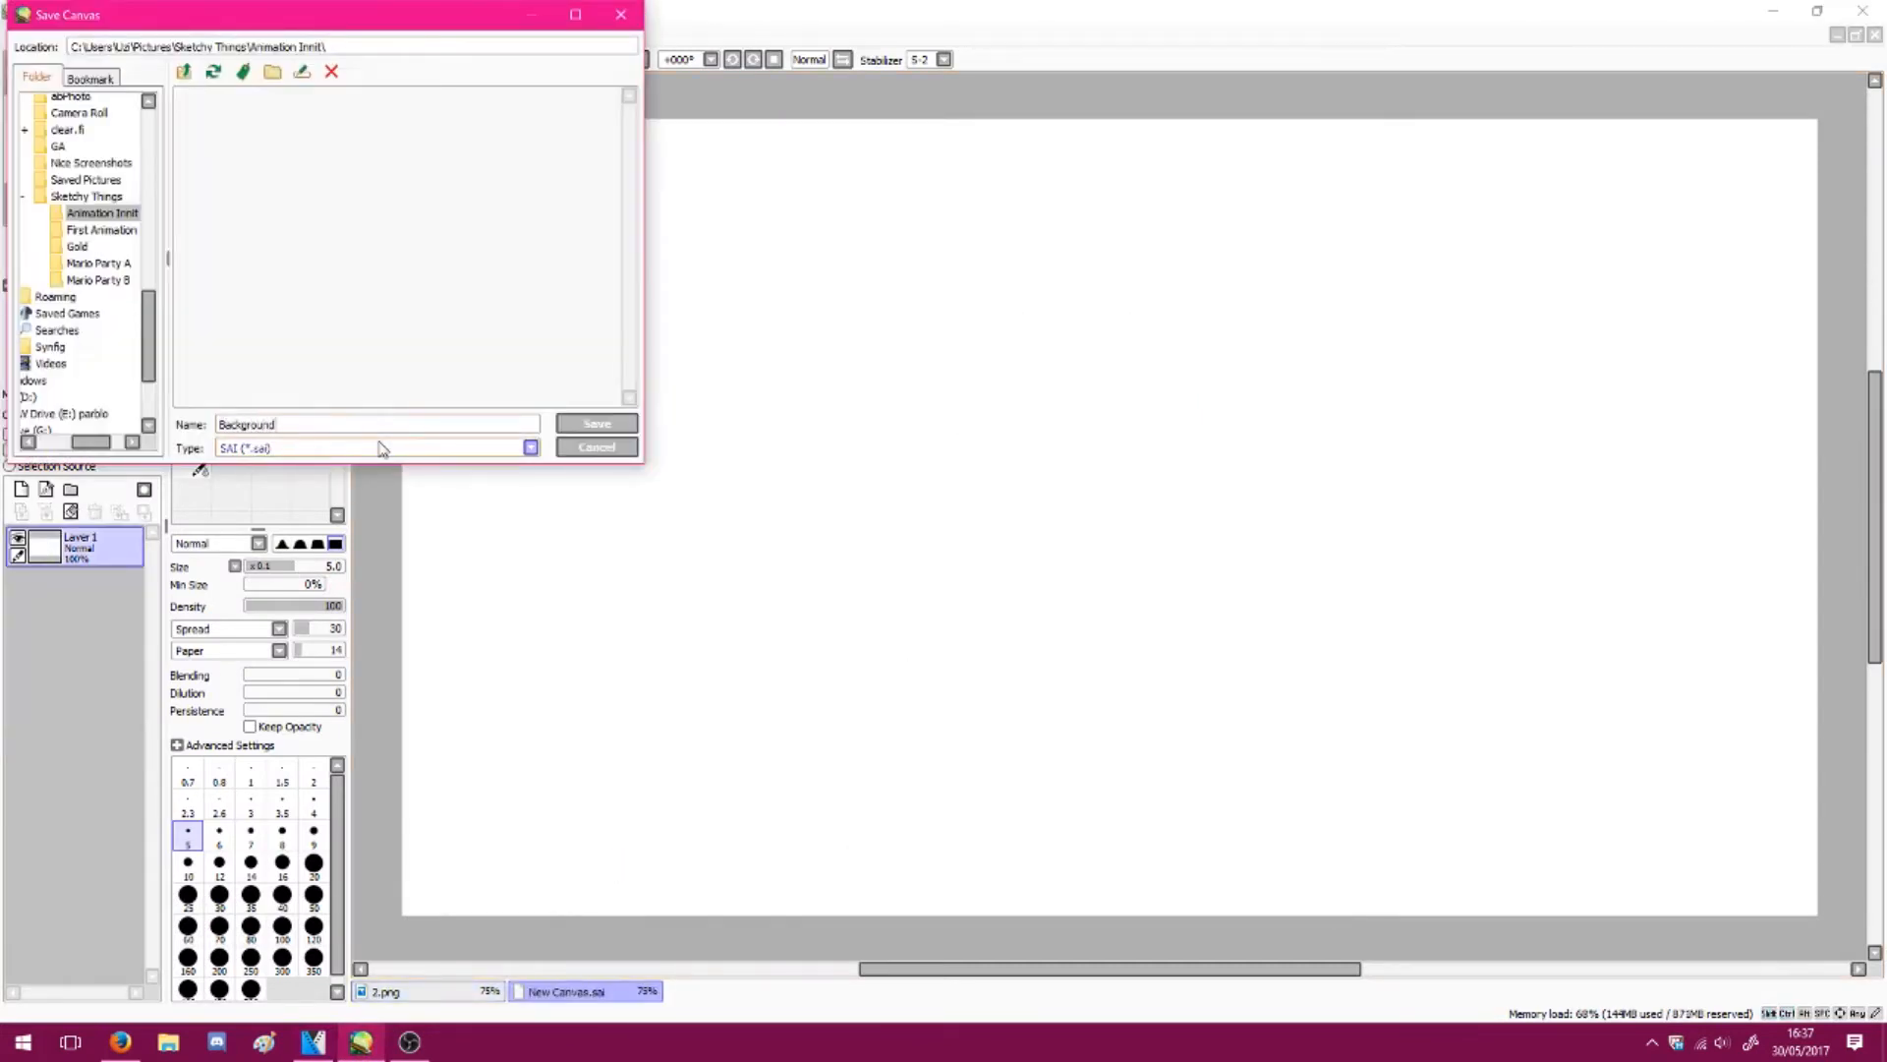
click(383, 448)
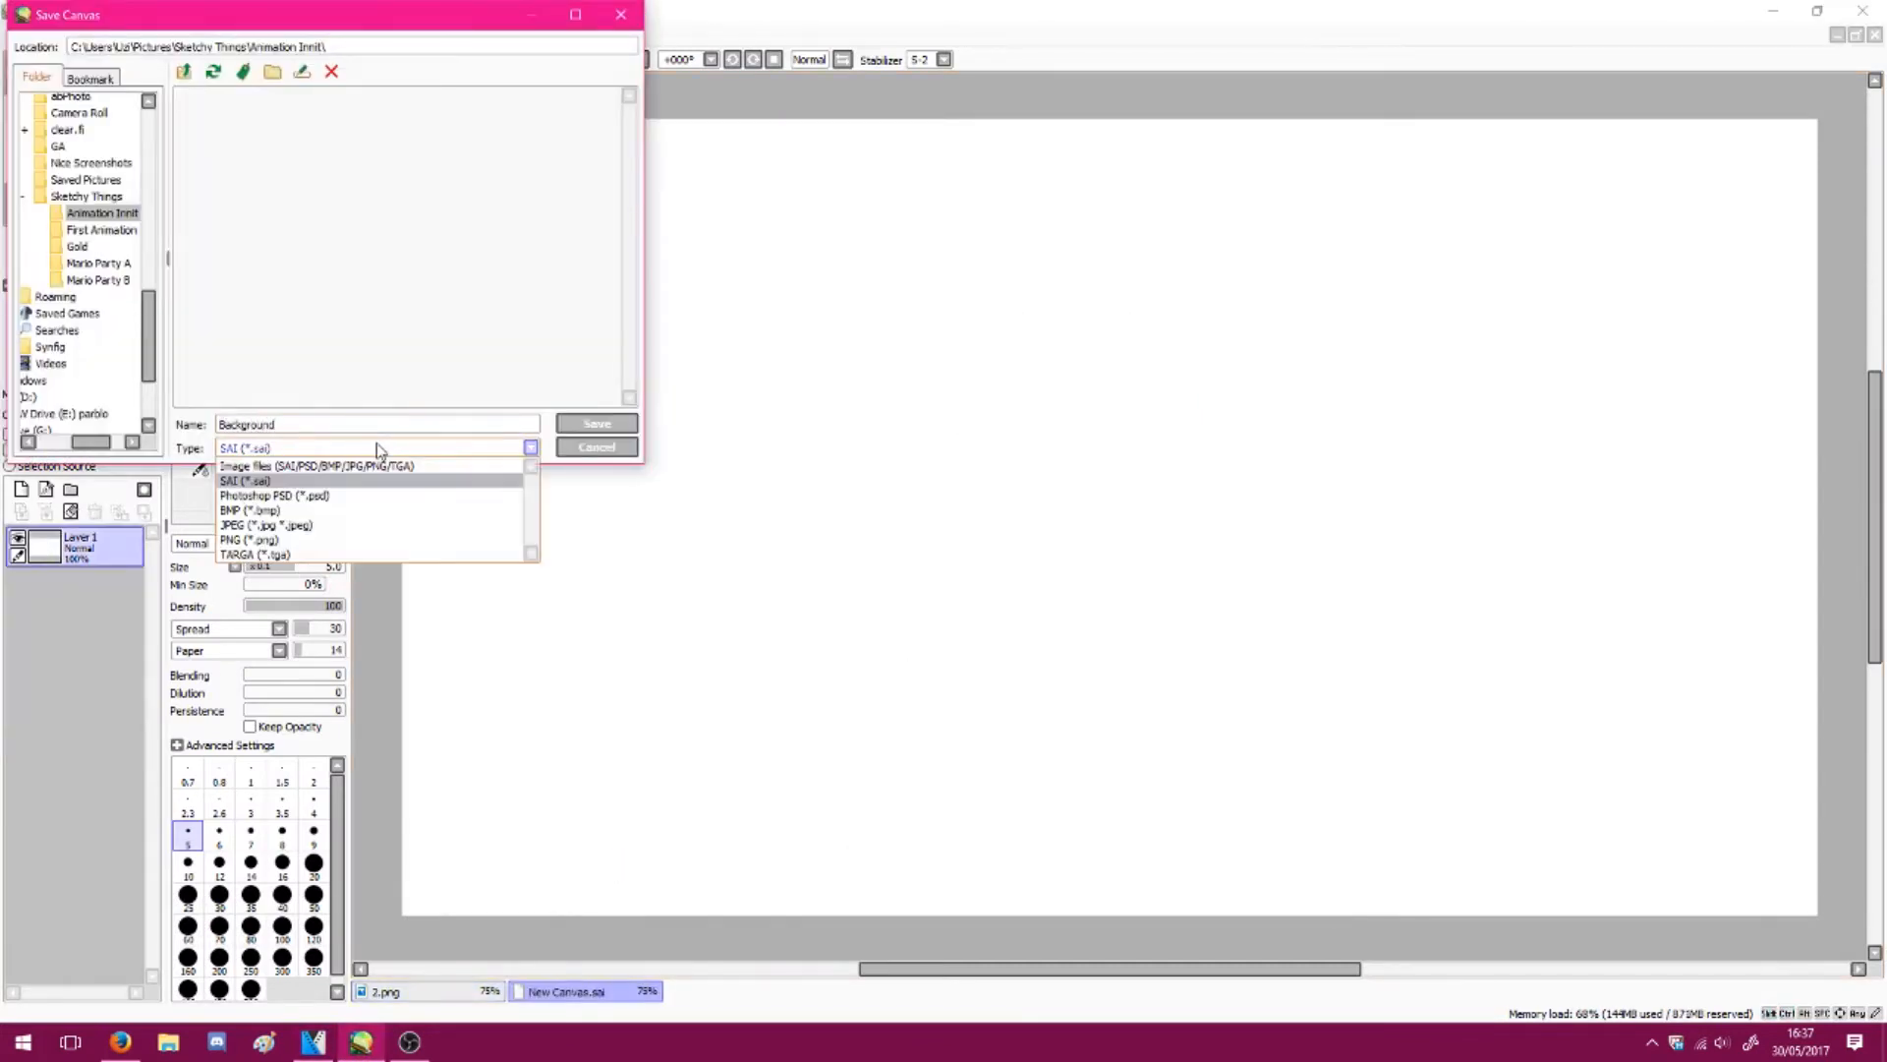
click(383, 542)
click(597, 424)
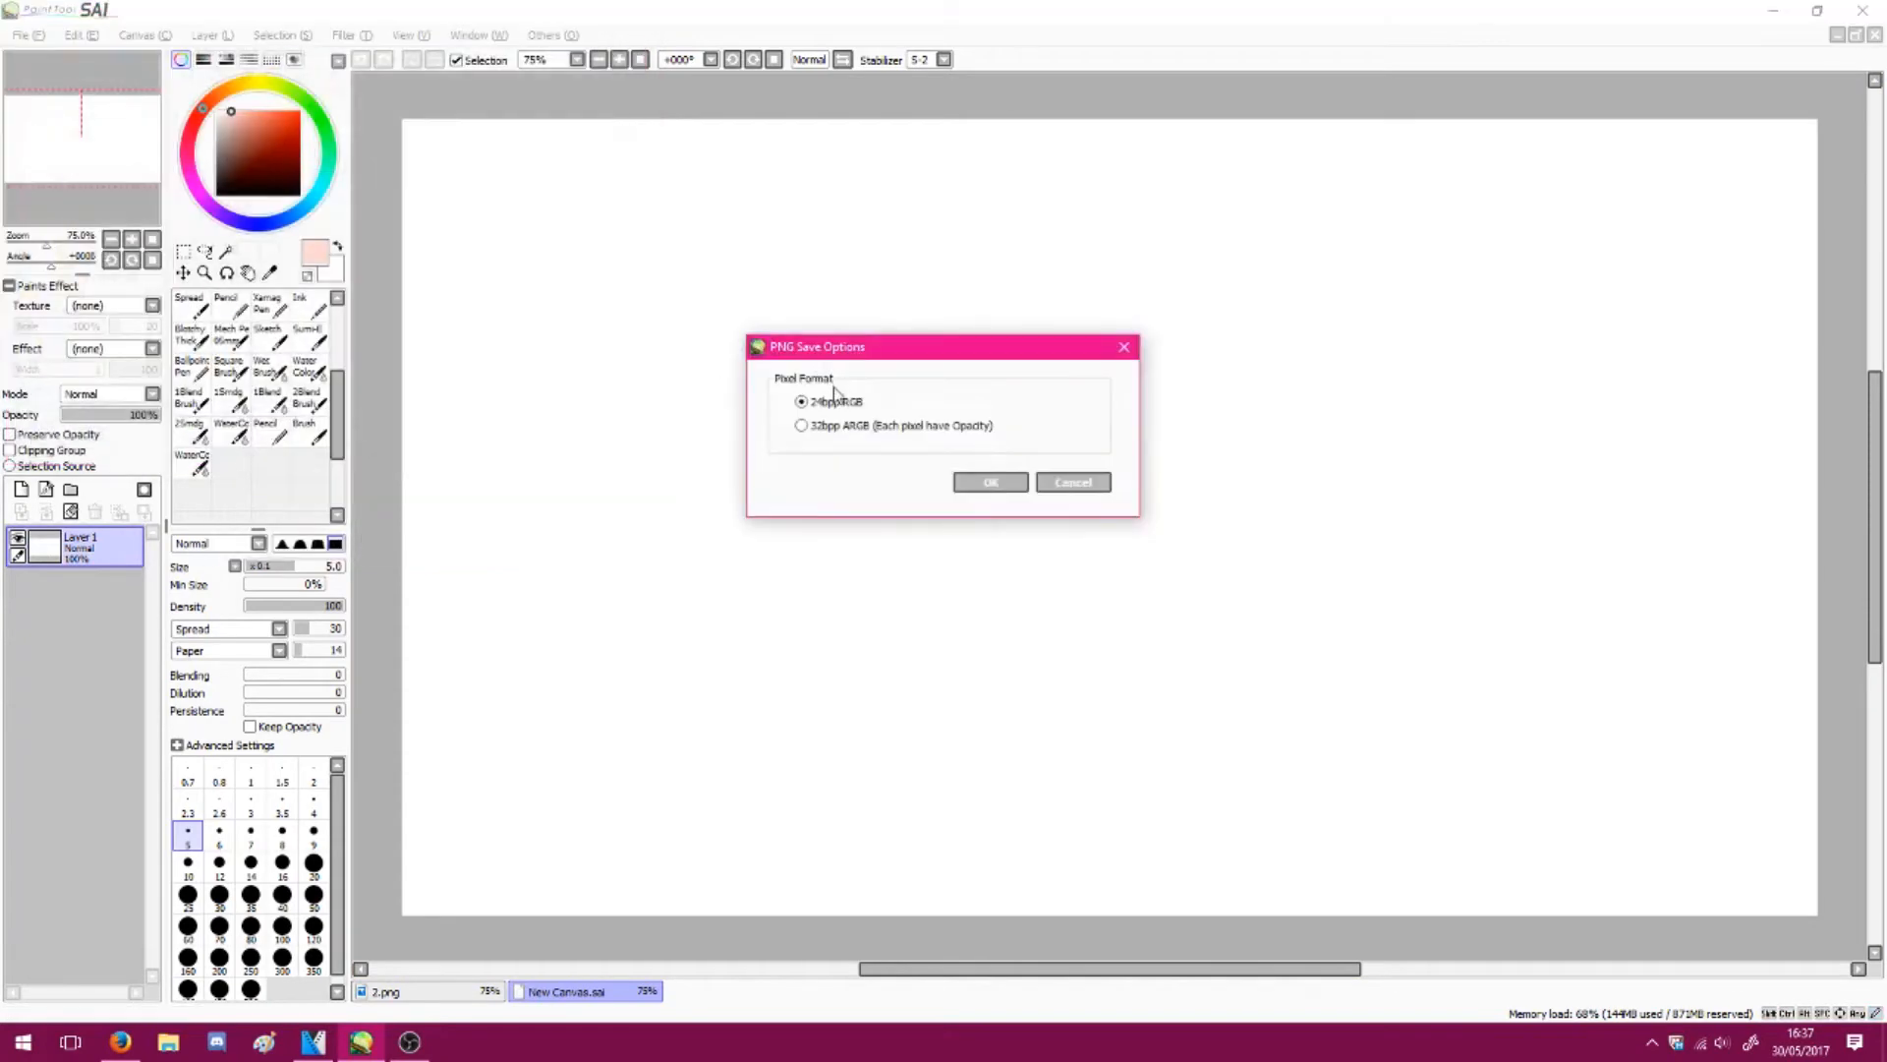
click(980, 483)
Switch back to VEGAS Pro and open the Background image into the project
click(410, 1042)
click(373, 1042)
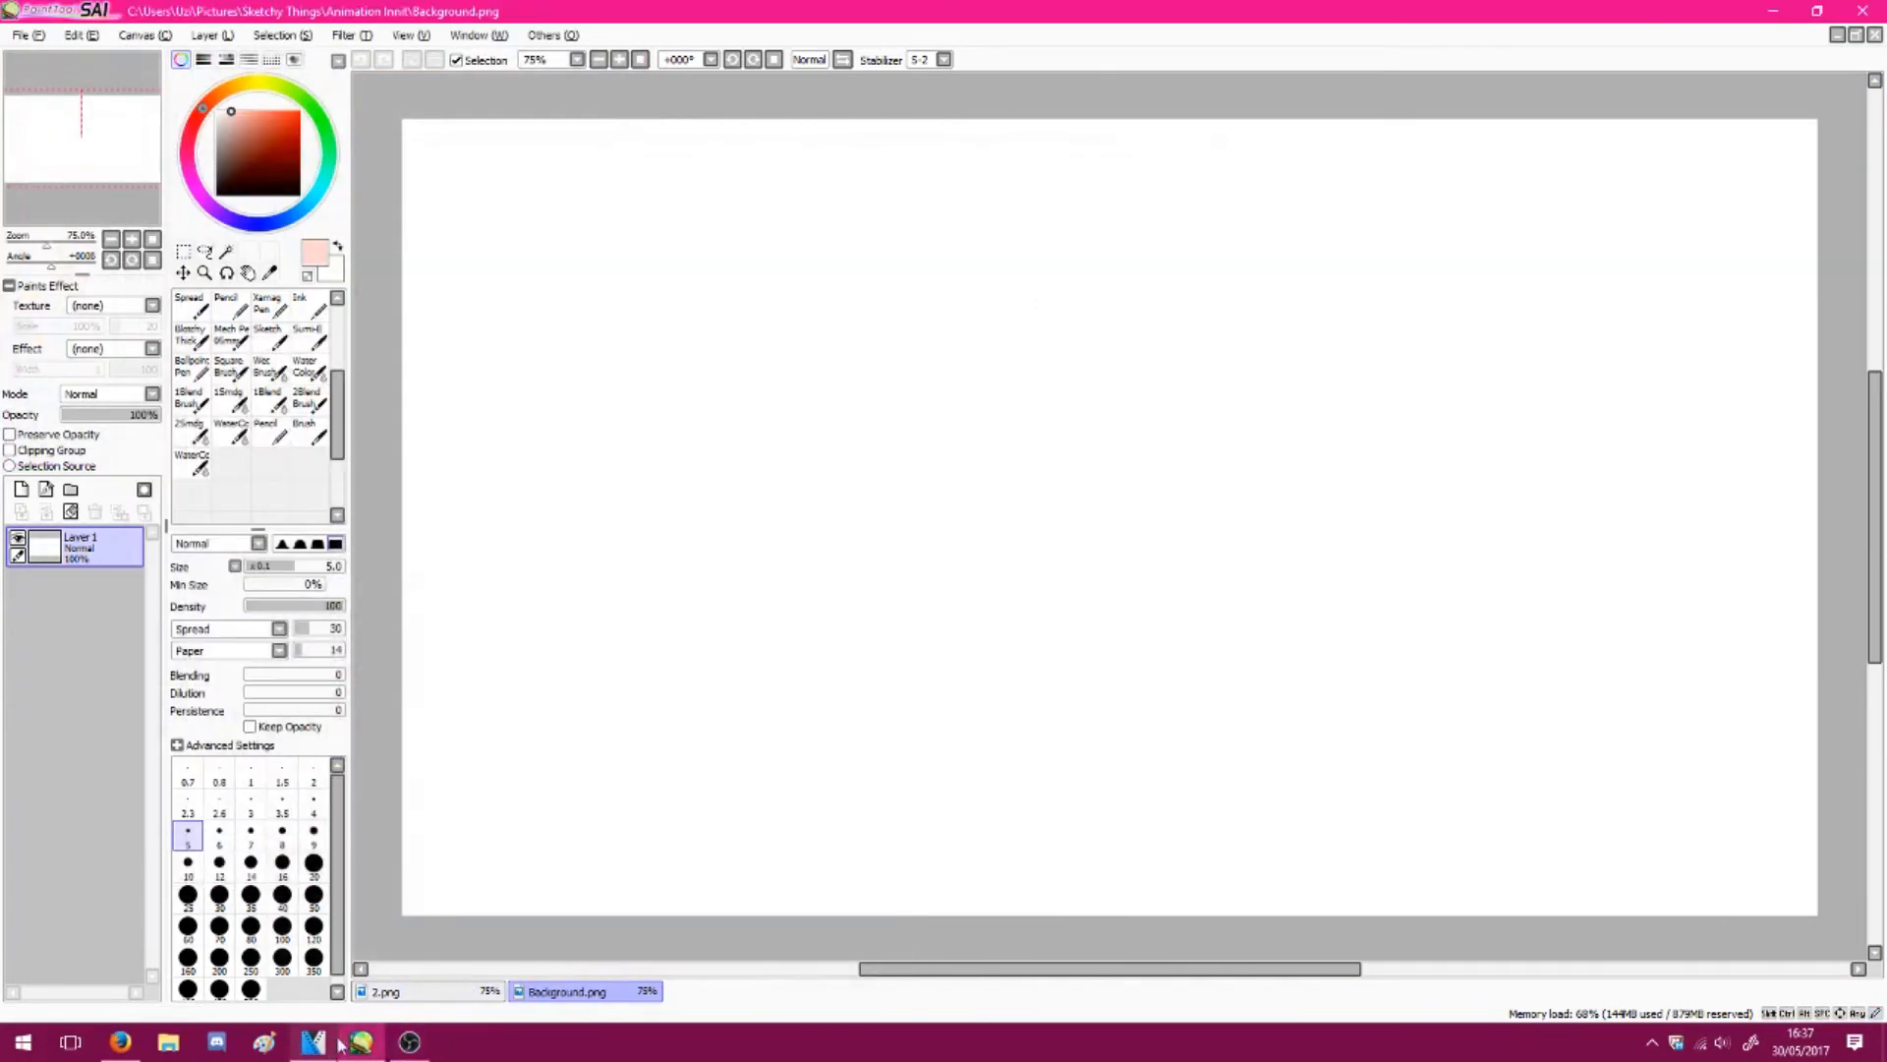
click(329, 1042)
click(509, 858)
key(ctrl+o)
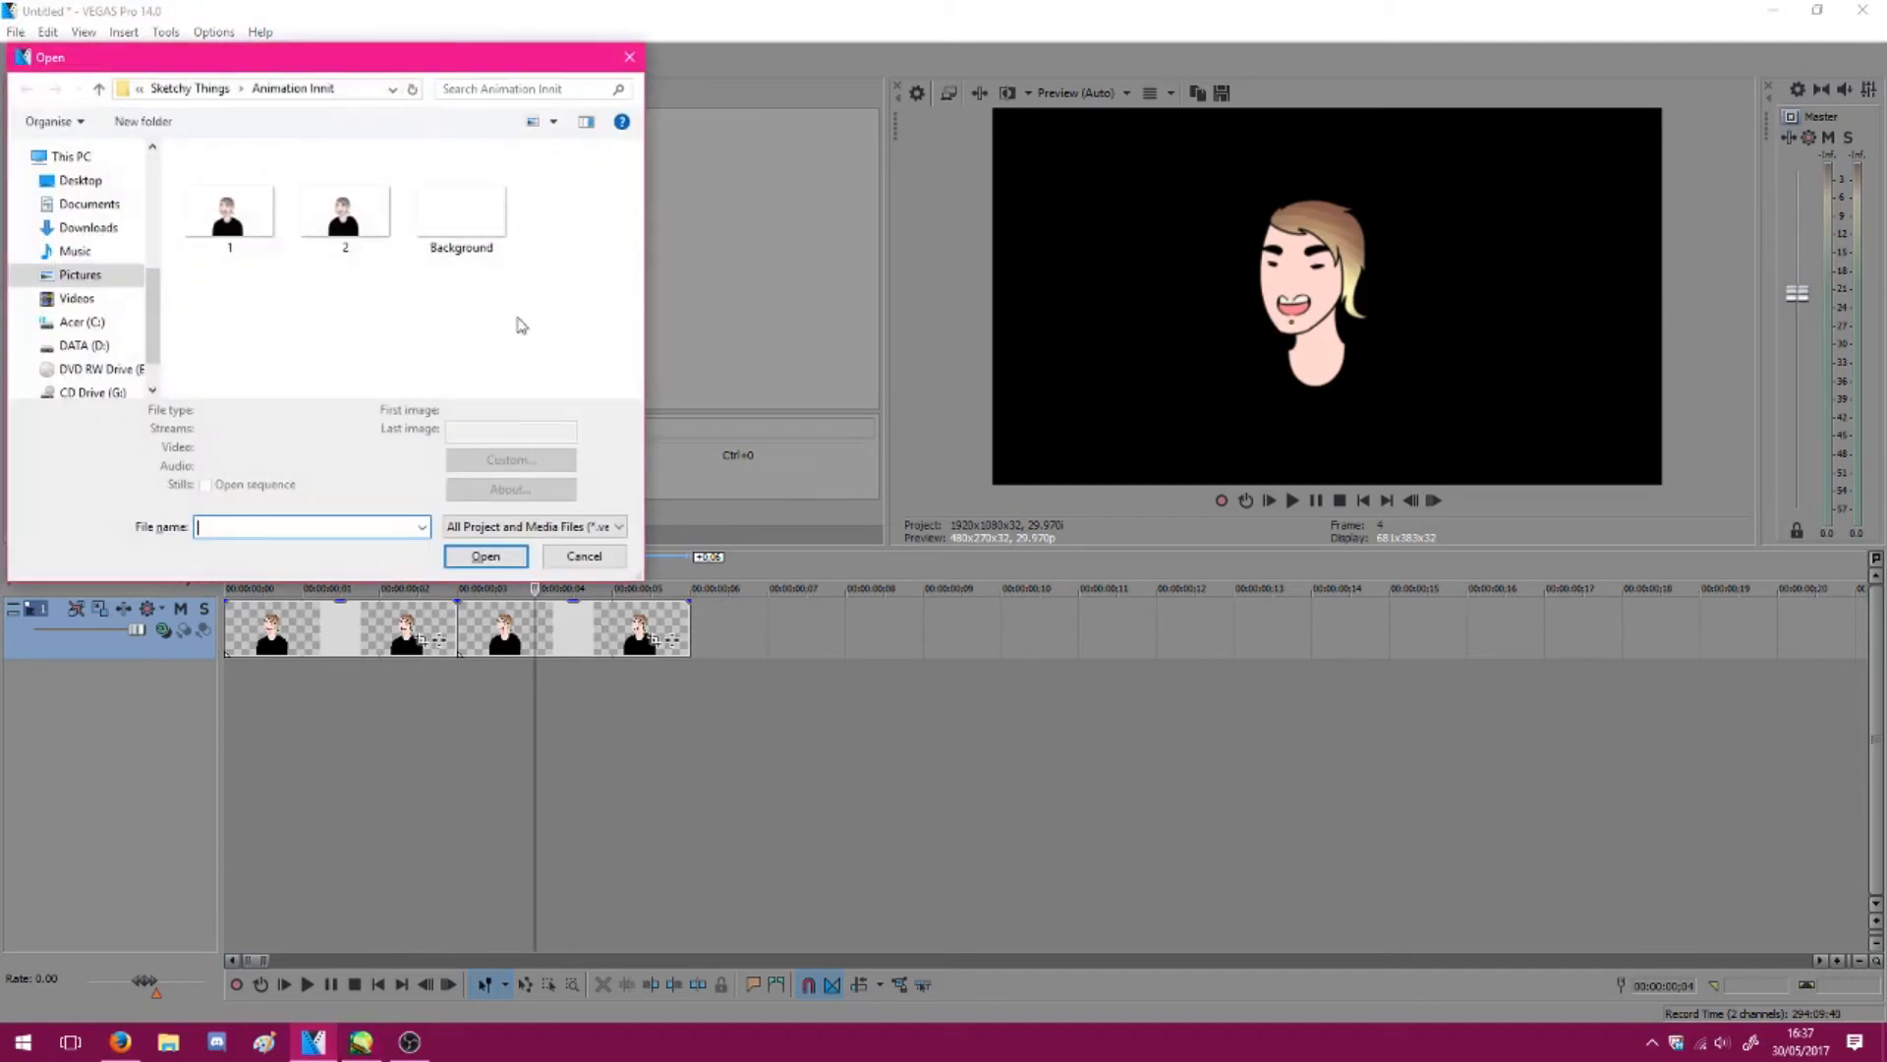
double_click(467, 221)
Move the background clip to a track below the character clips, extend it to about 15 frames and align it with the timeline start
drag(687, 632, 657, 783)
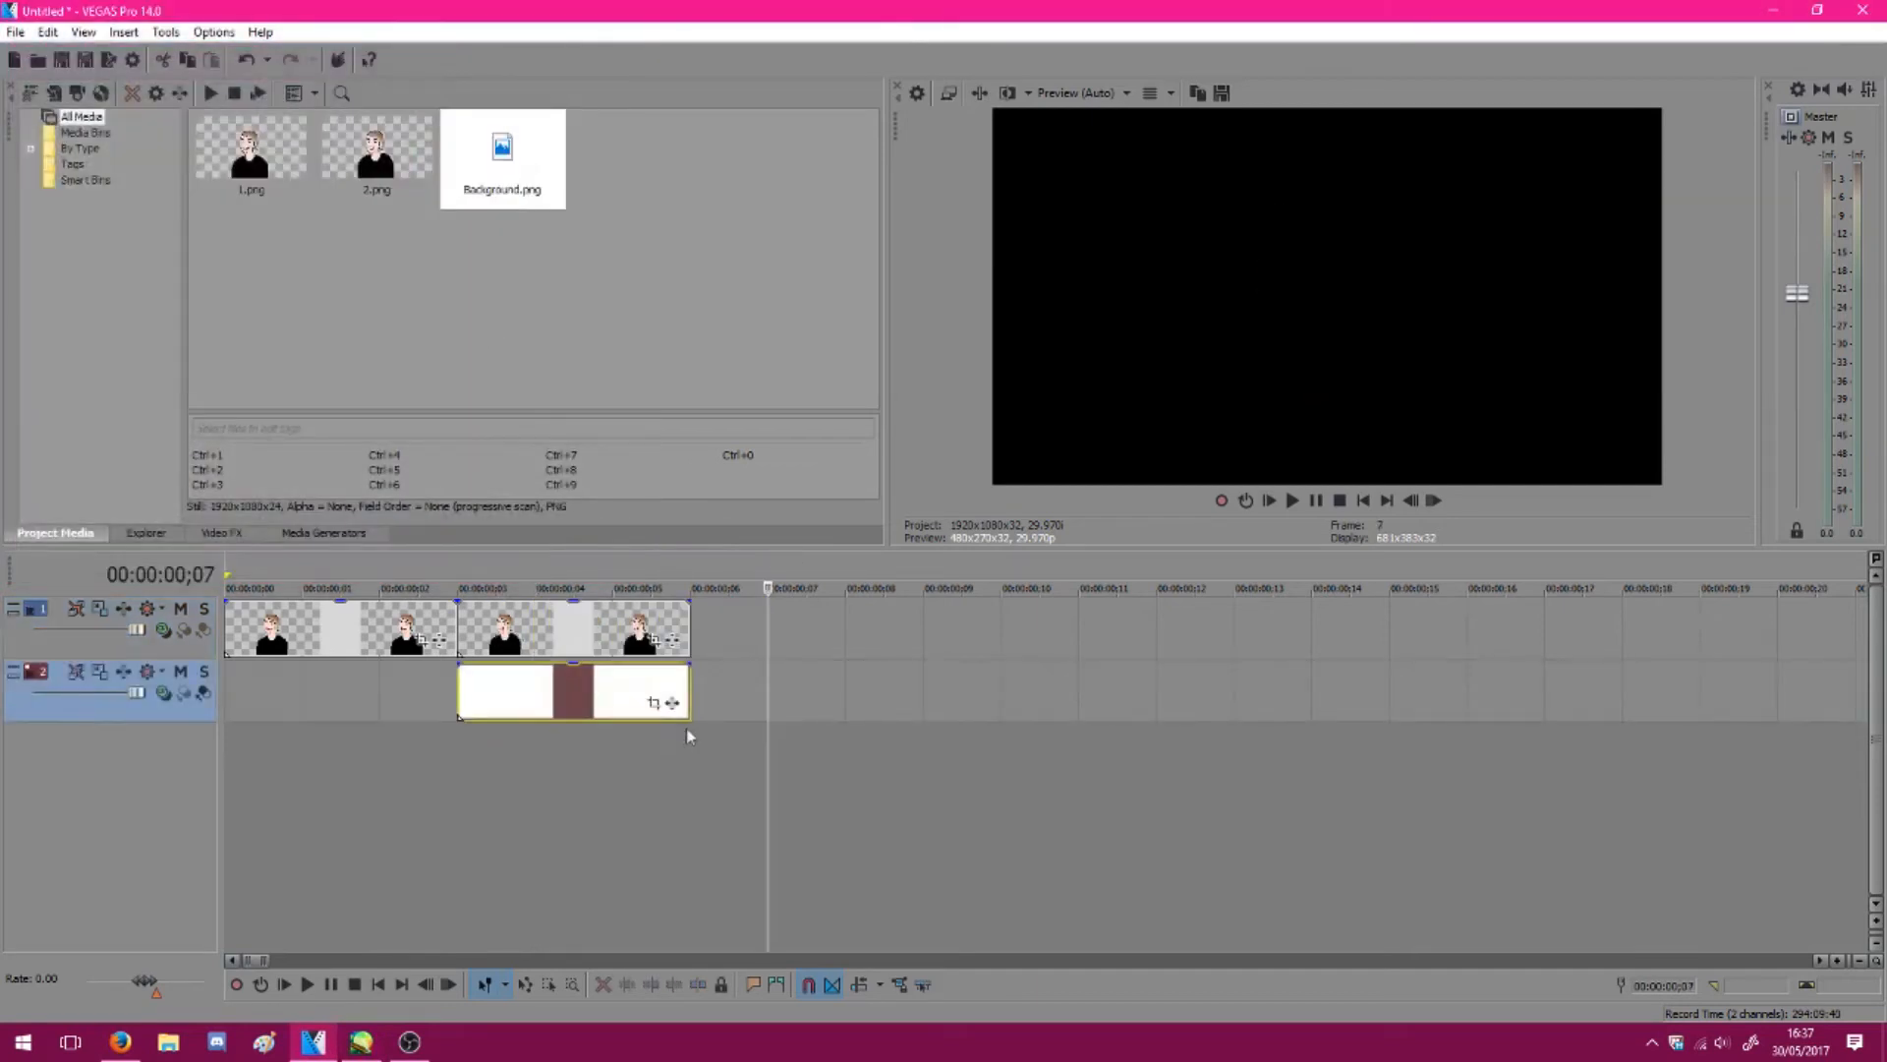
drag(690, 667, 1420, 706)
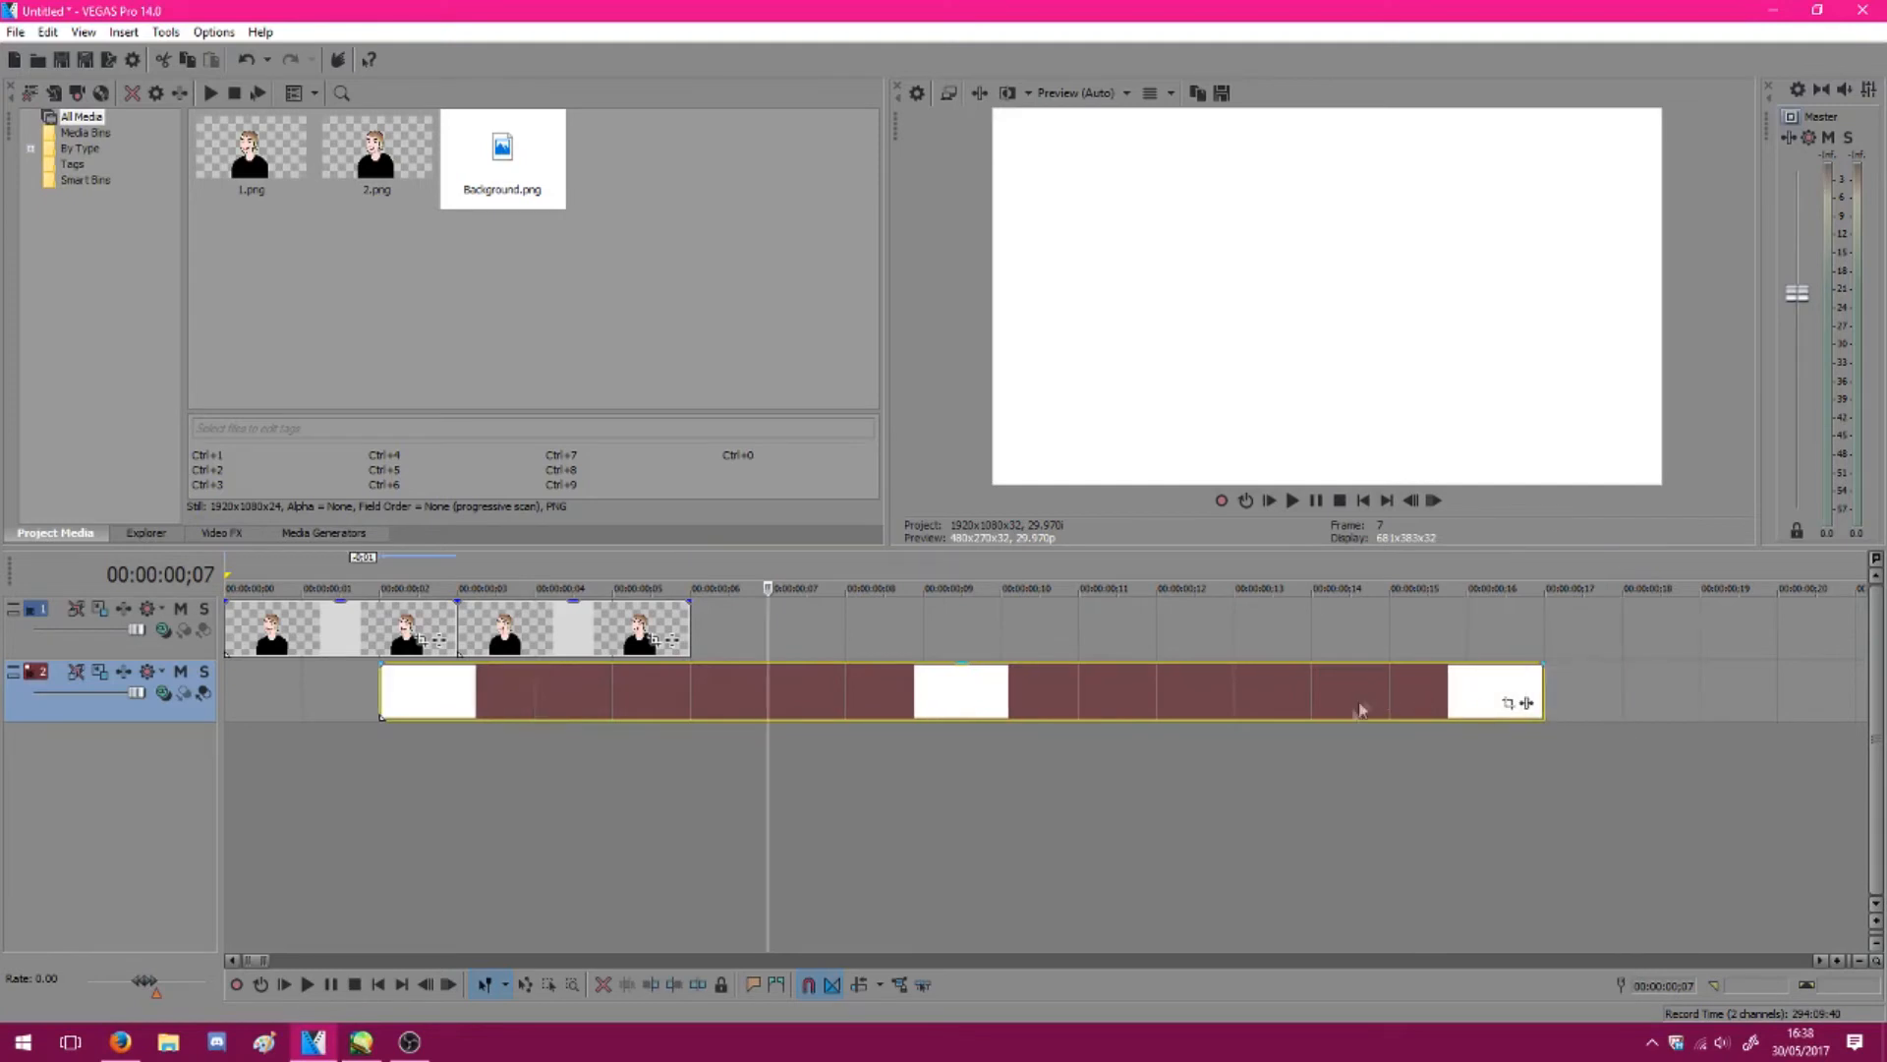
drag(786, 703, 573, 762)
Move the second character clip one frame earlier so that it overlaps the end of the first in a crossfade
click(568, 629)
click(549, 637)
click(371, 640)
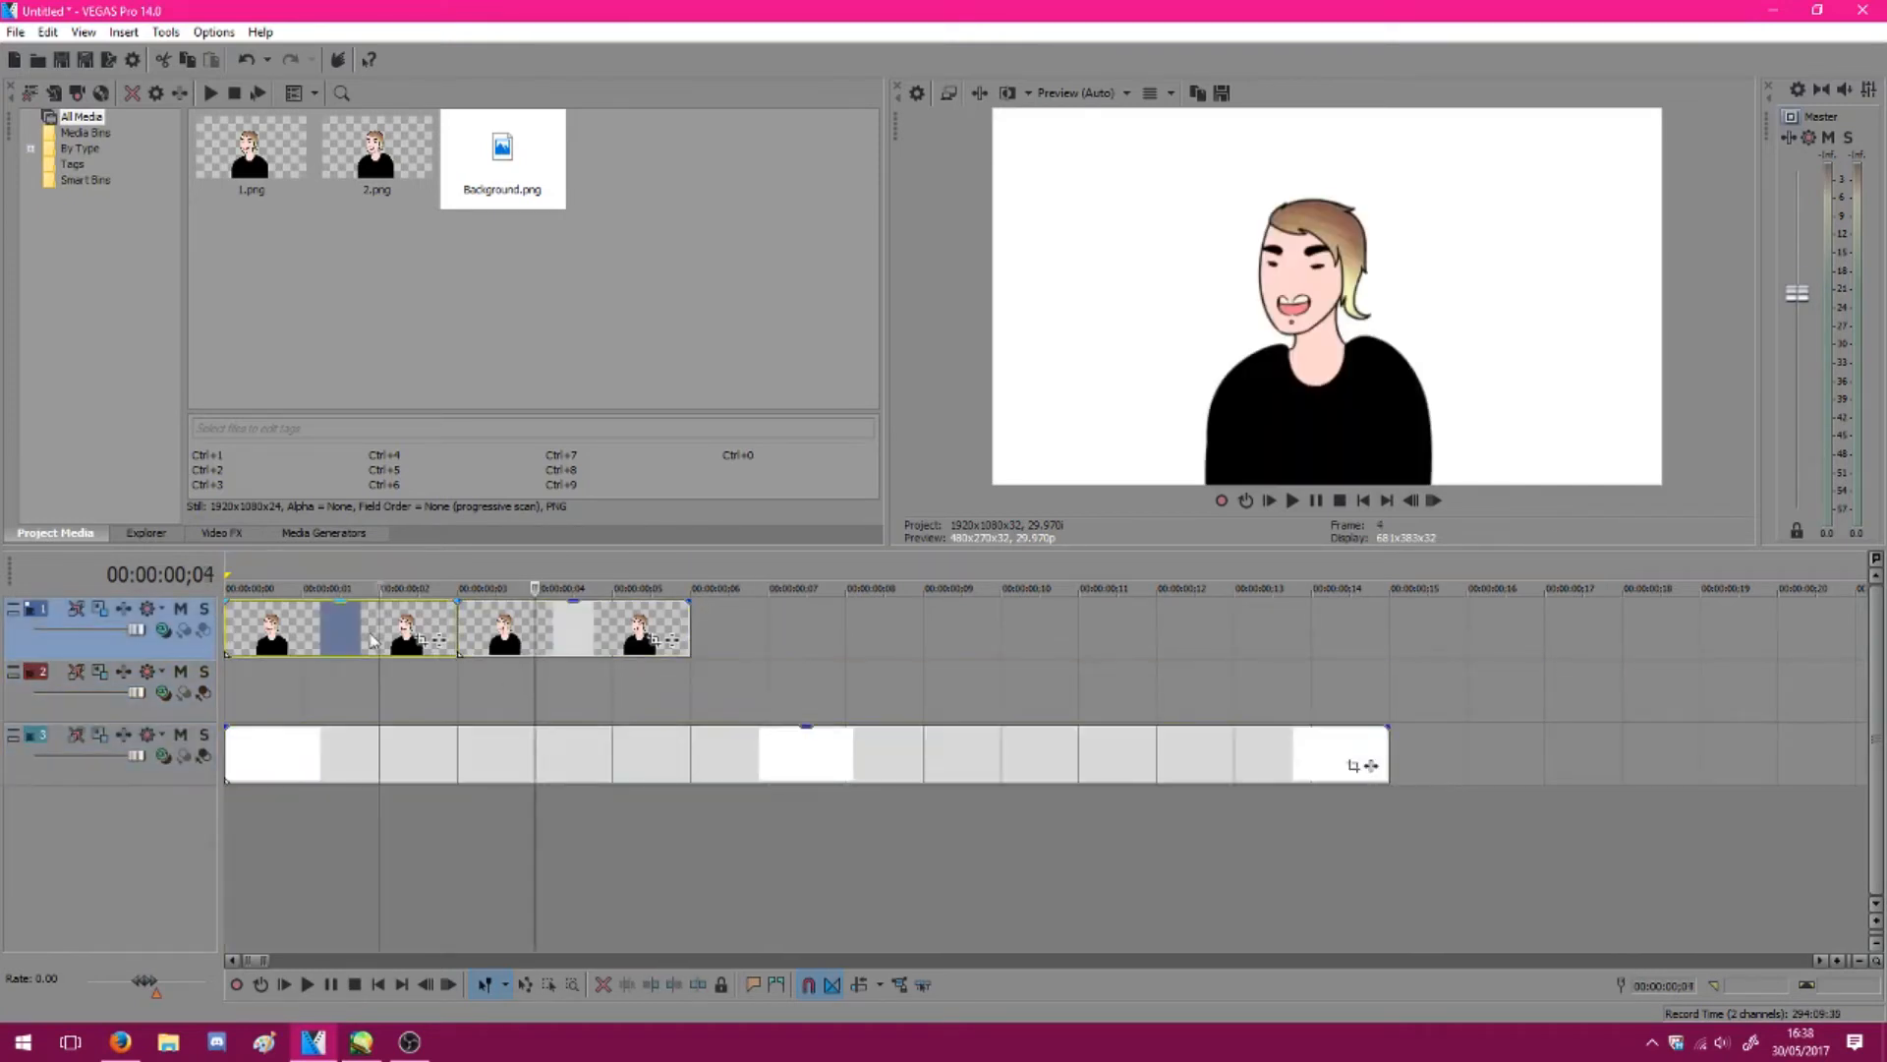
drag(560, 635, 481, 634)
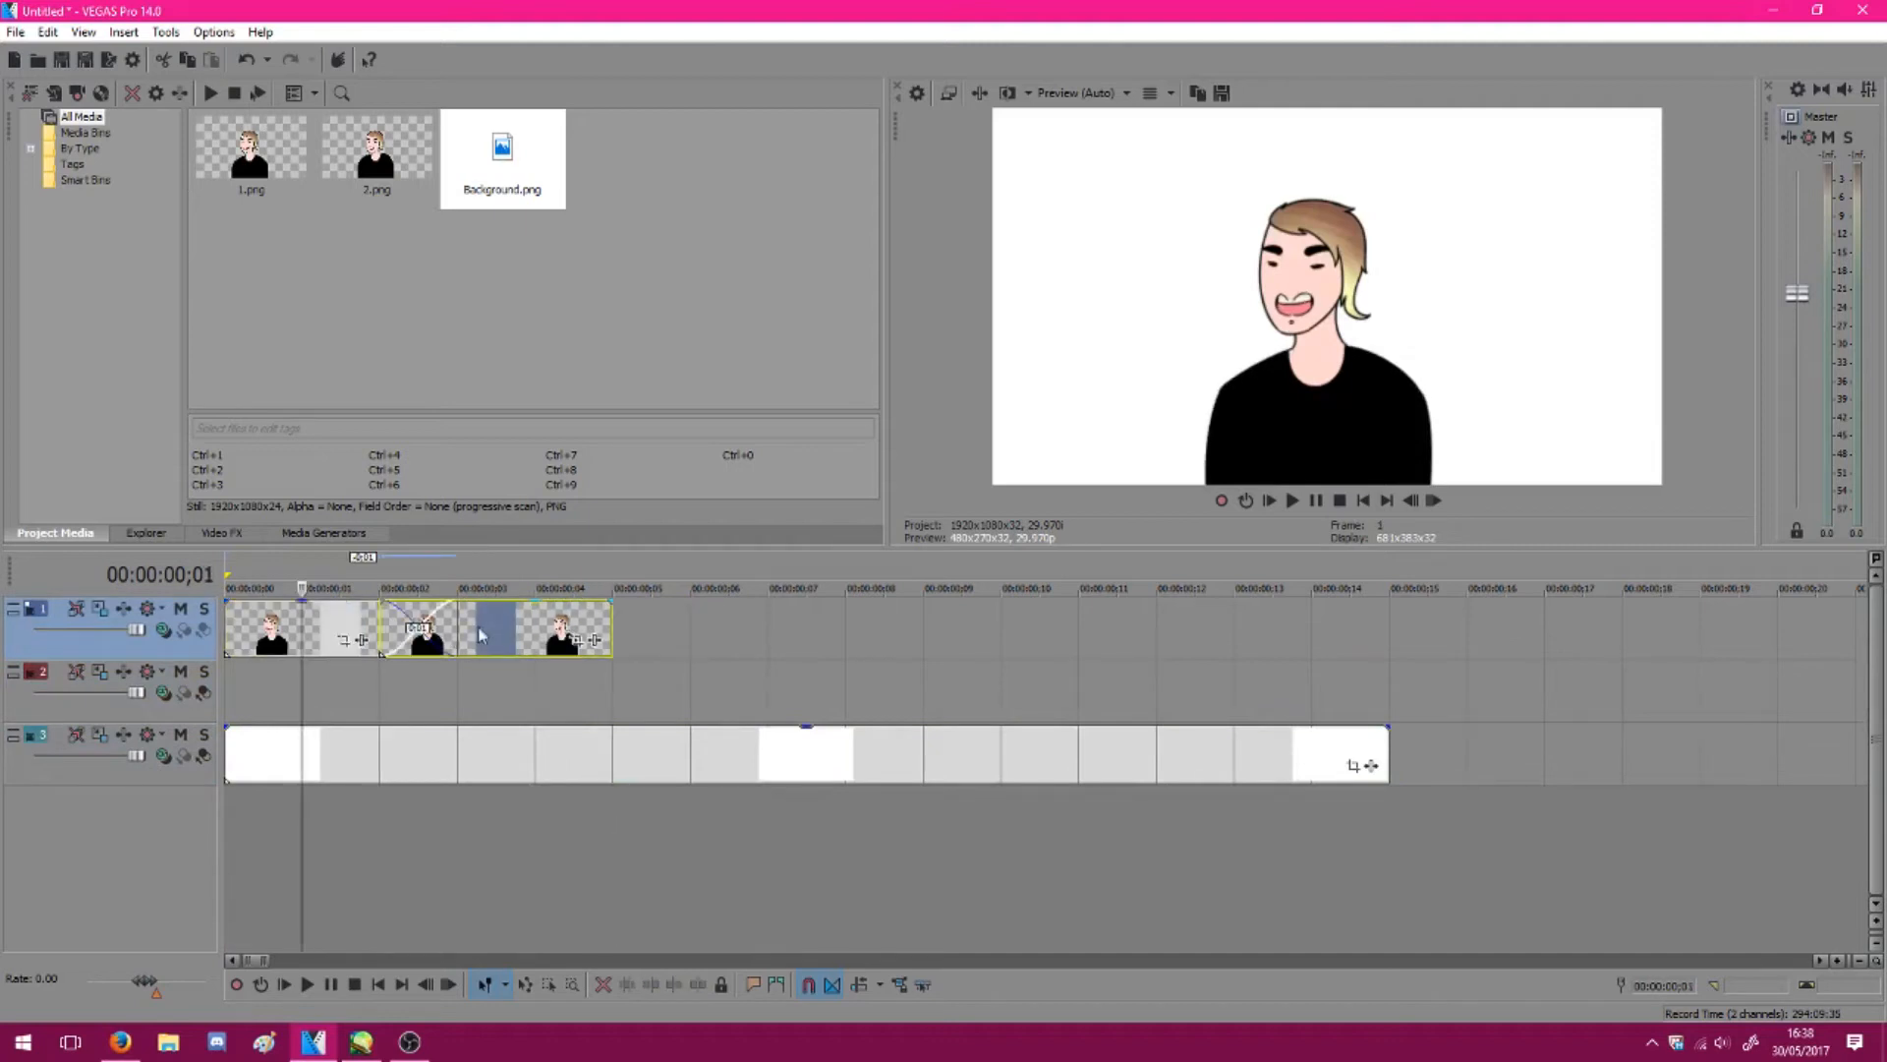
Copy both character clips, paste them after the originals on the same track, and play the sequence
click(521, 629)
ctrl+click(287, 632)
key(ctrl+c)
key(ctrl+v)
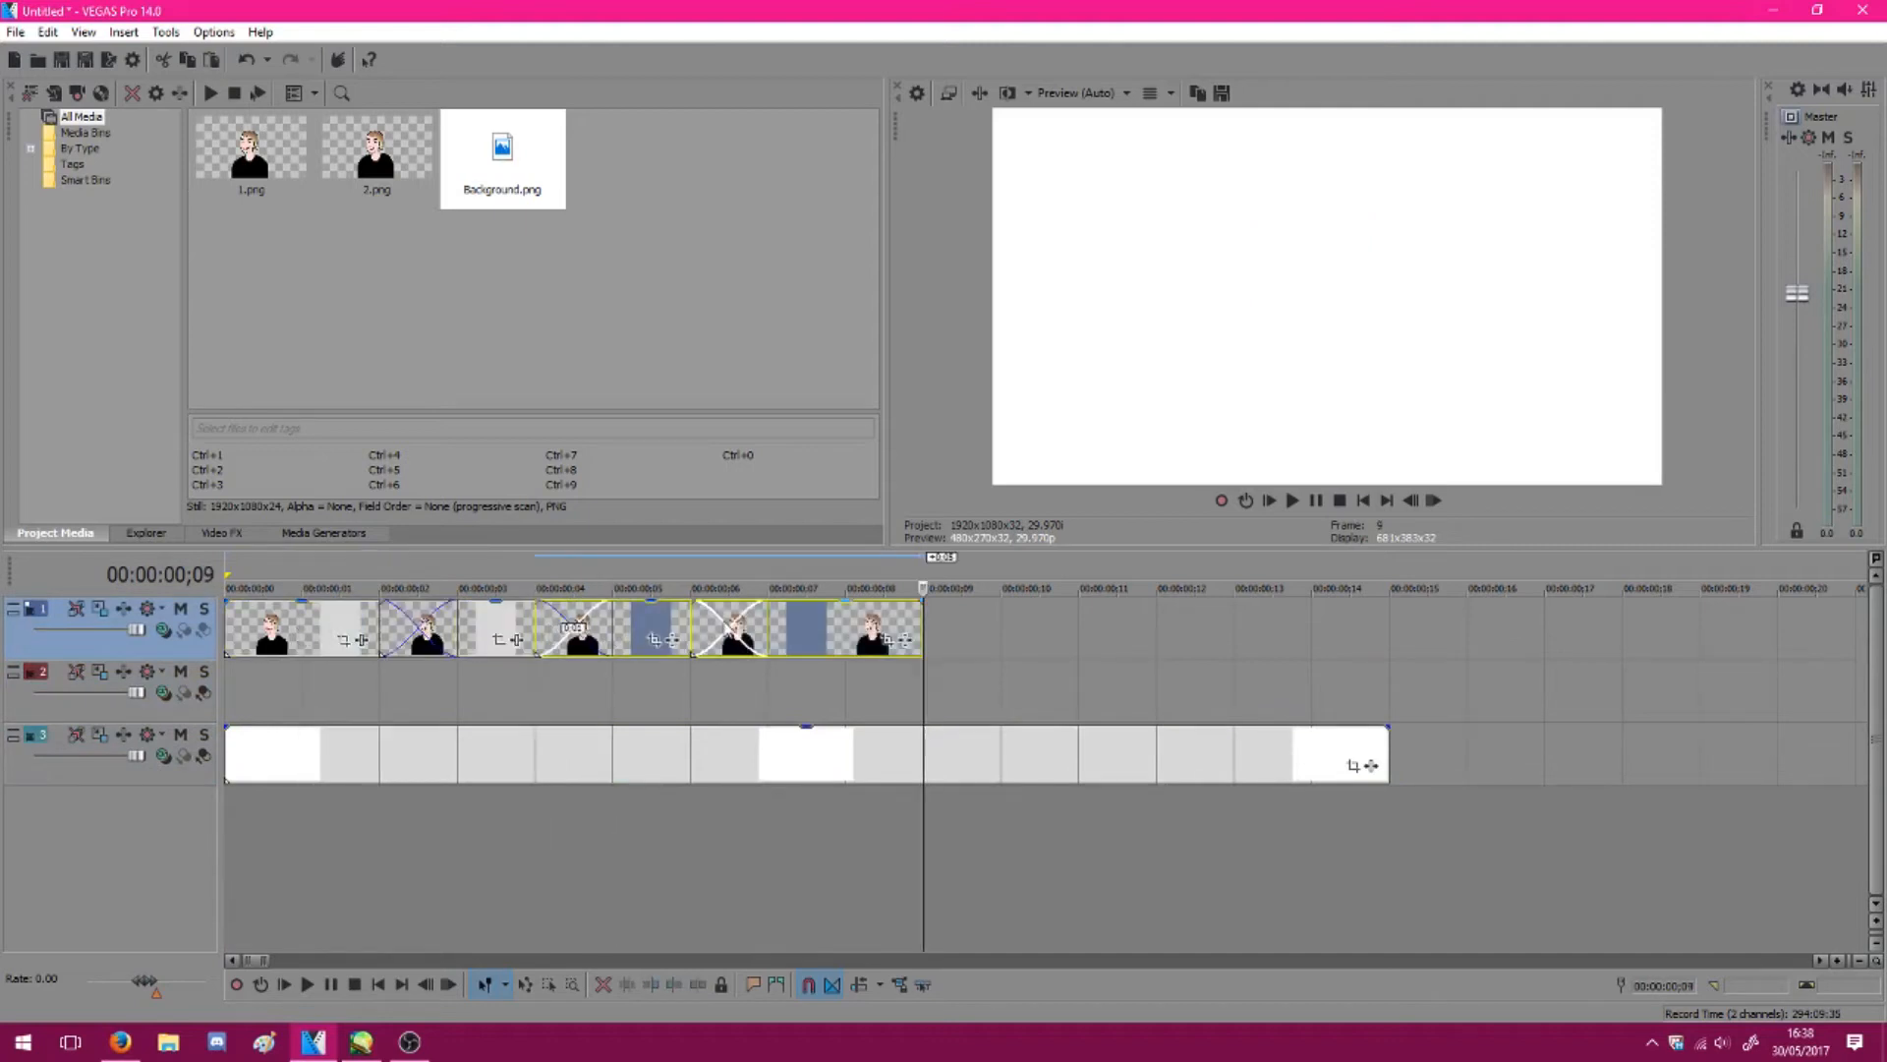
click(1293, 500)
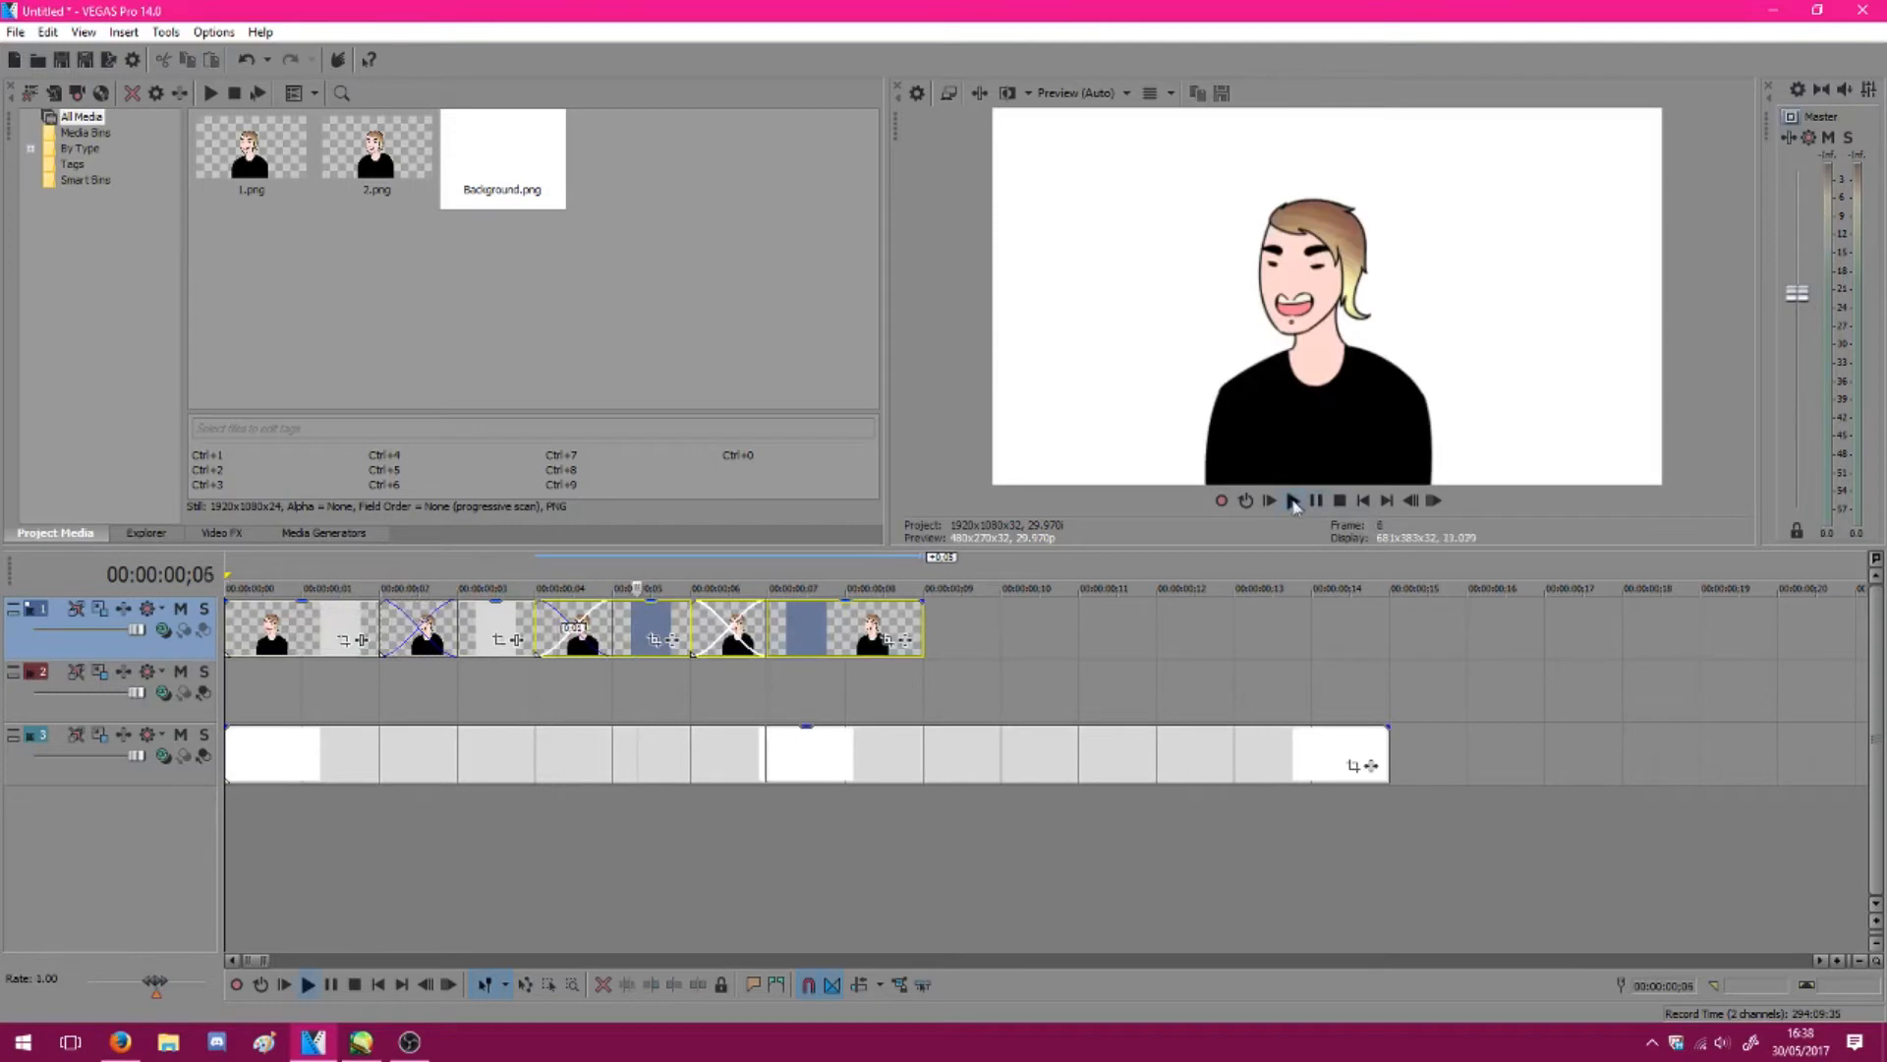
click(1294, 504)
Spread out the character clips with the pasted pair starting at frame 12, and extend the first clip to about 7 frames
drag(842, 625, 1176, 627)
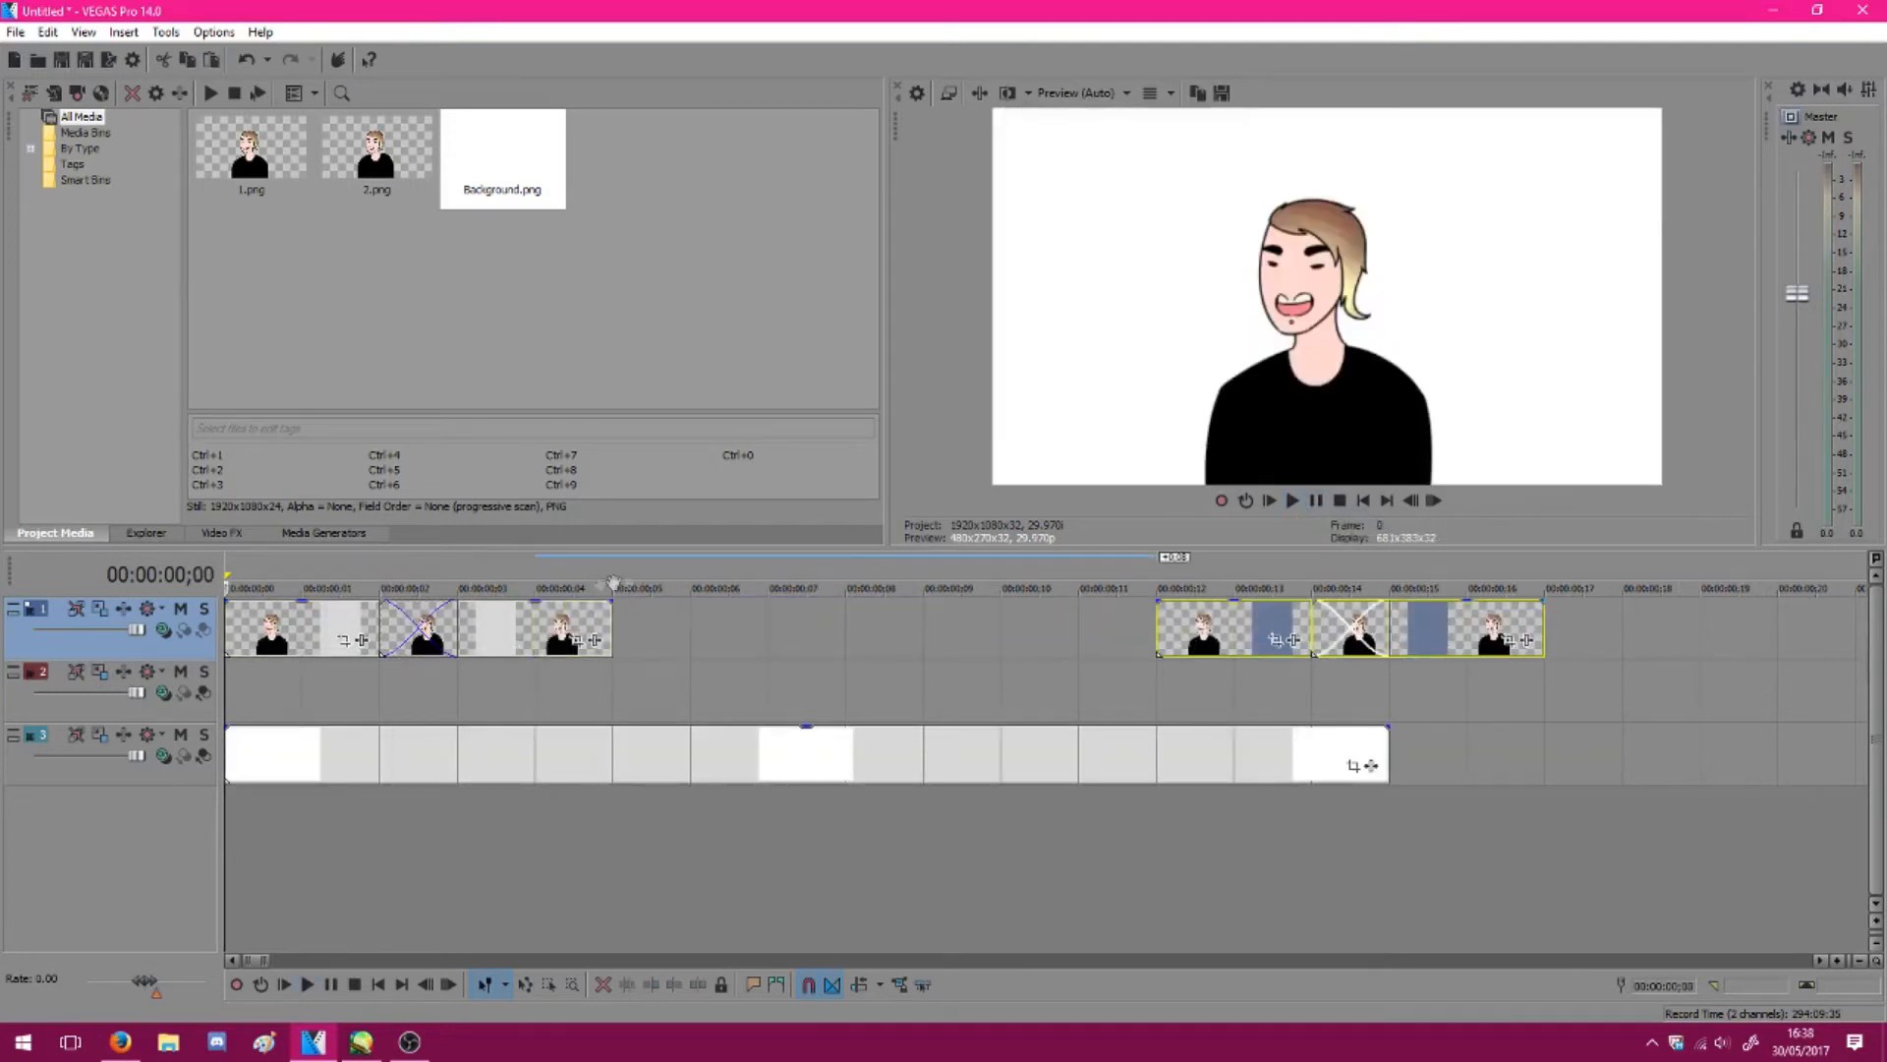
drag(526, 631, 1070, 631)
drag(454, 627, 764, 642)
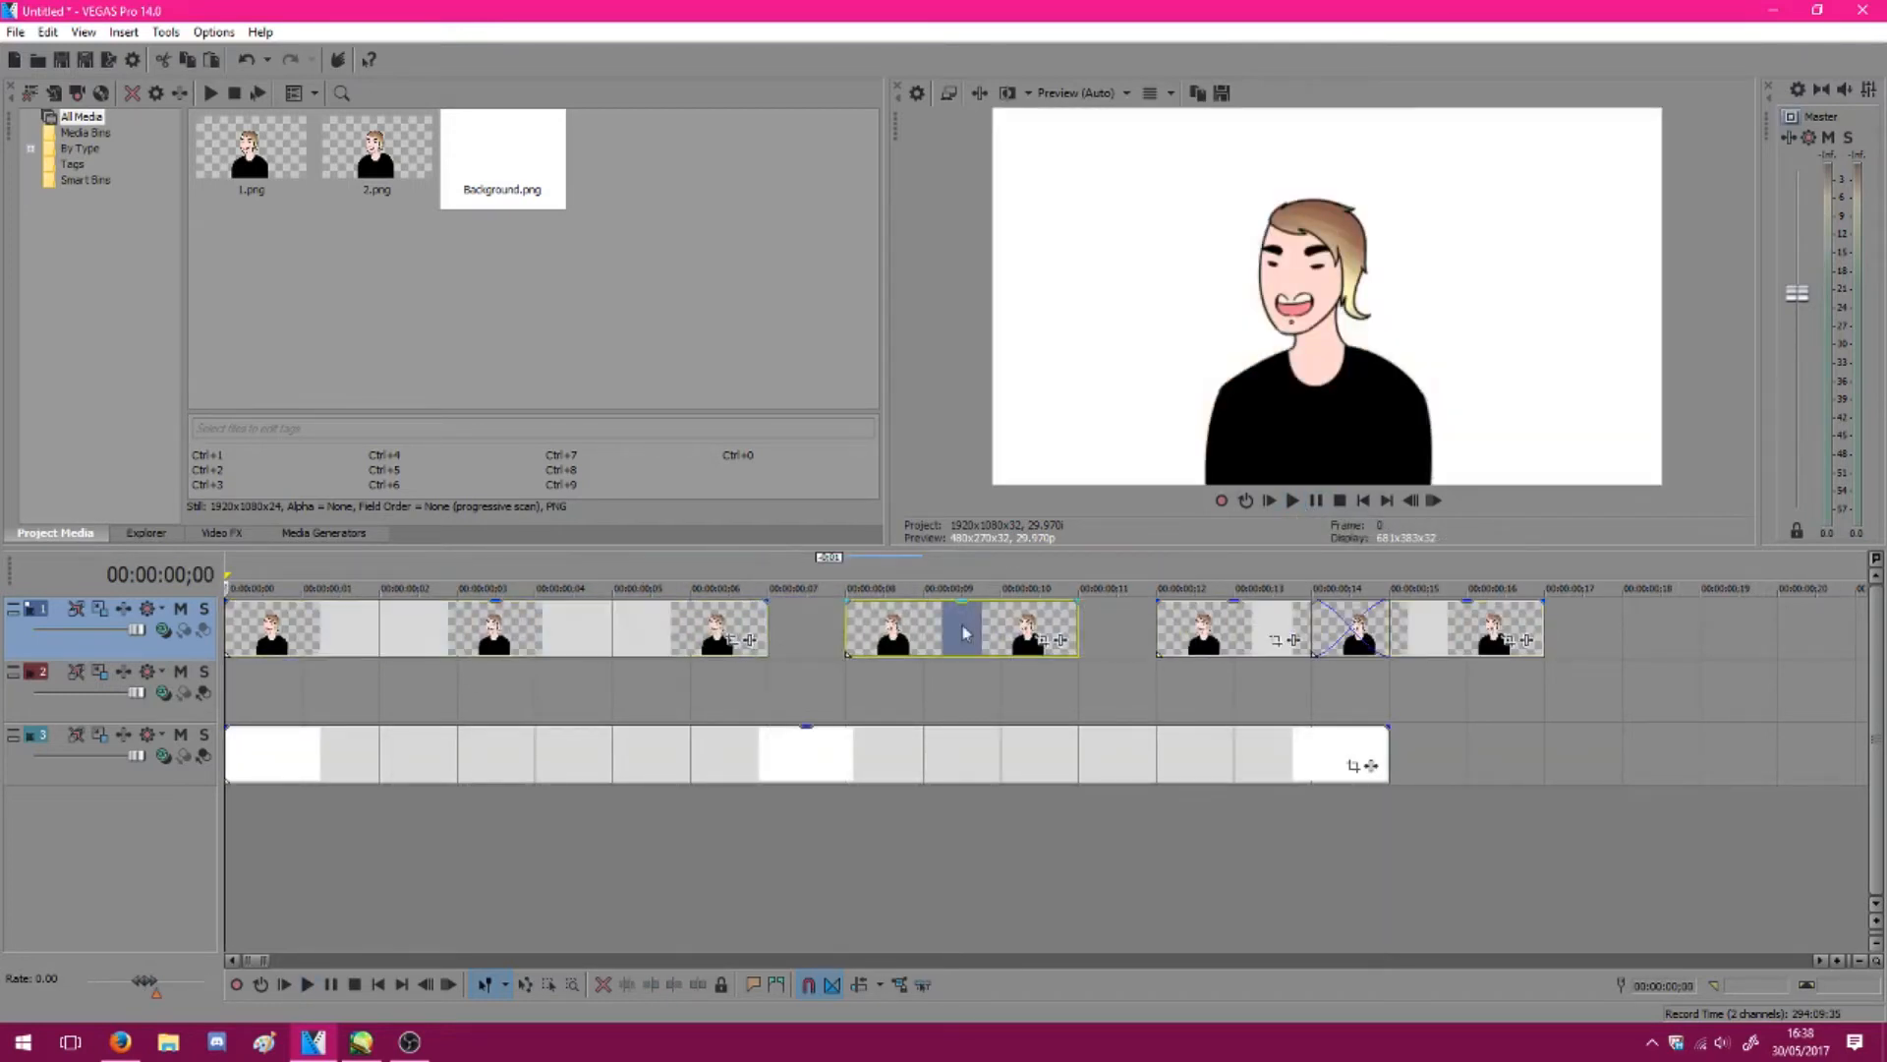
Try to match the second clip's length to the first using the empty middle track, return it to the character track and play the result
drag(967, 613, 735, 613)
drag(261, 695, 262, 695)
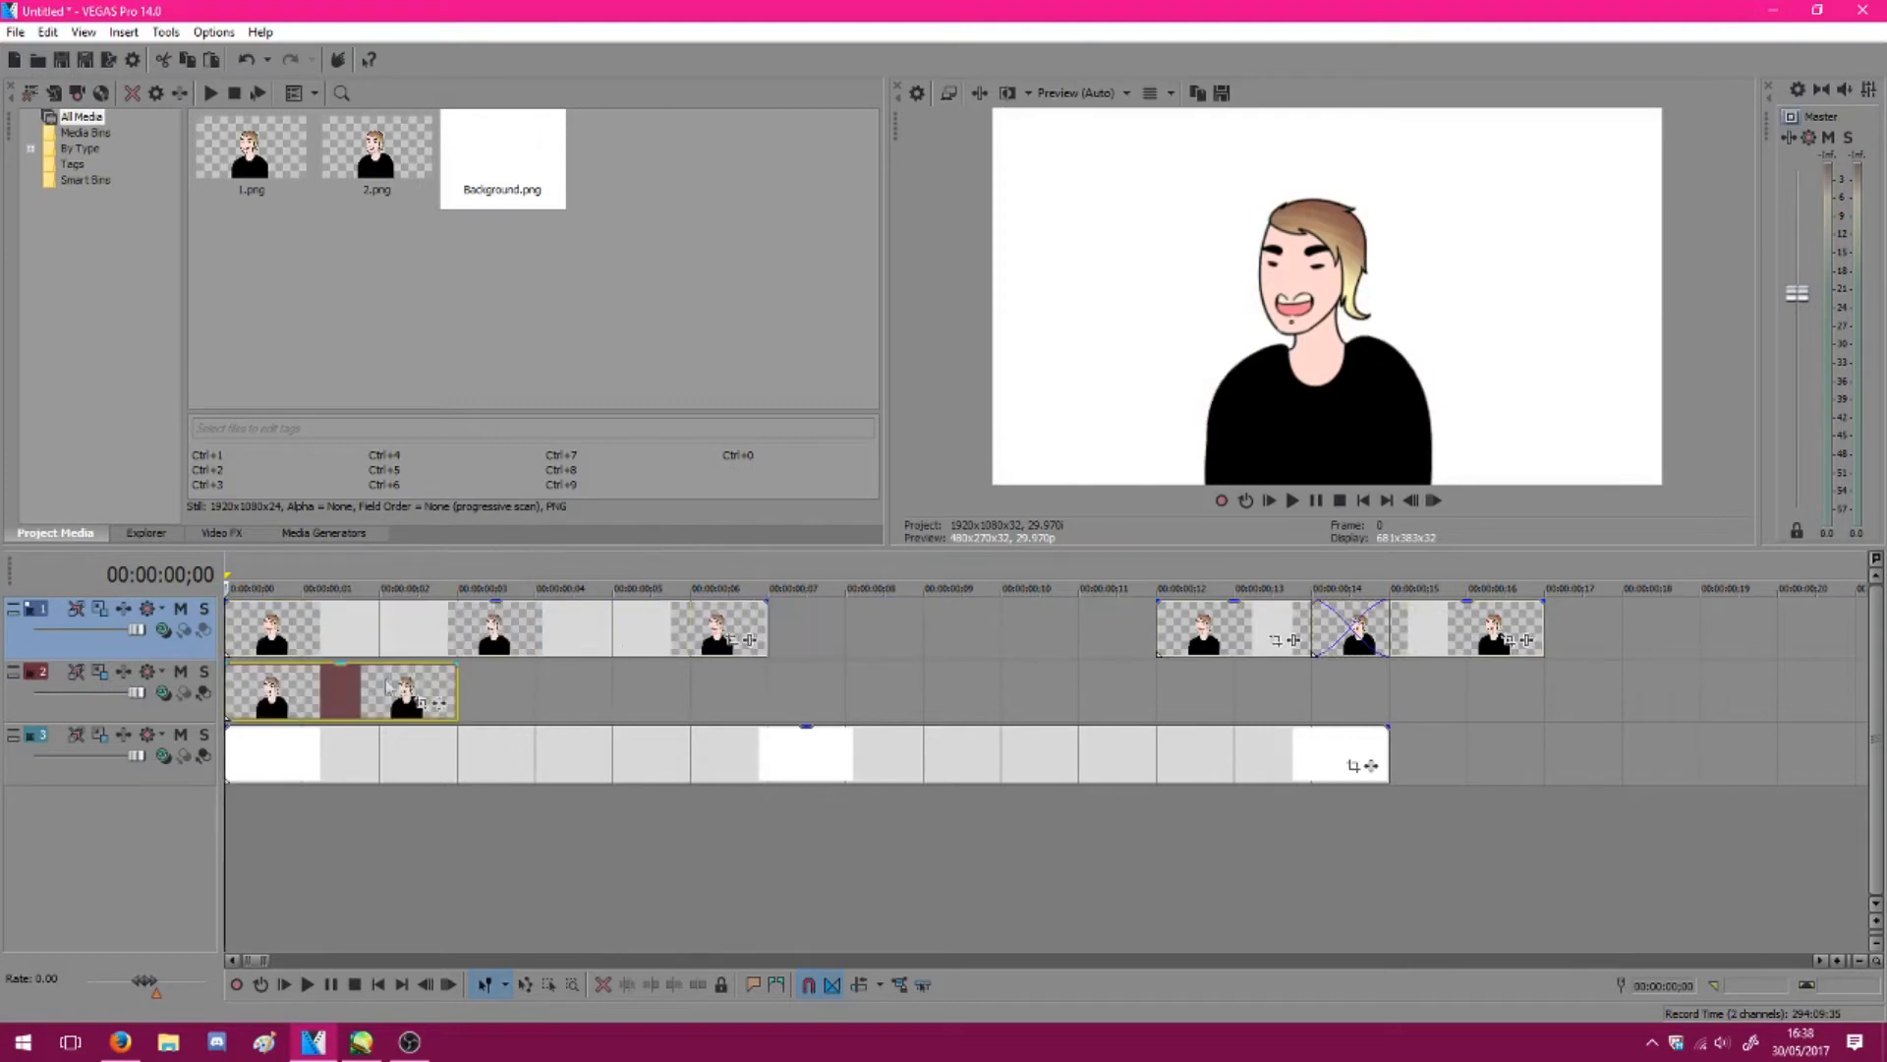
drag(455, 674, 765, 698)
drag(620, 686, 1081, 625)
scroll(1081, 626, down, 3)
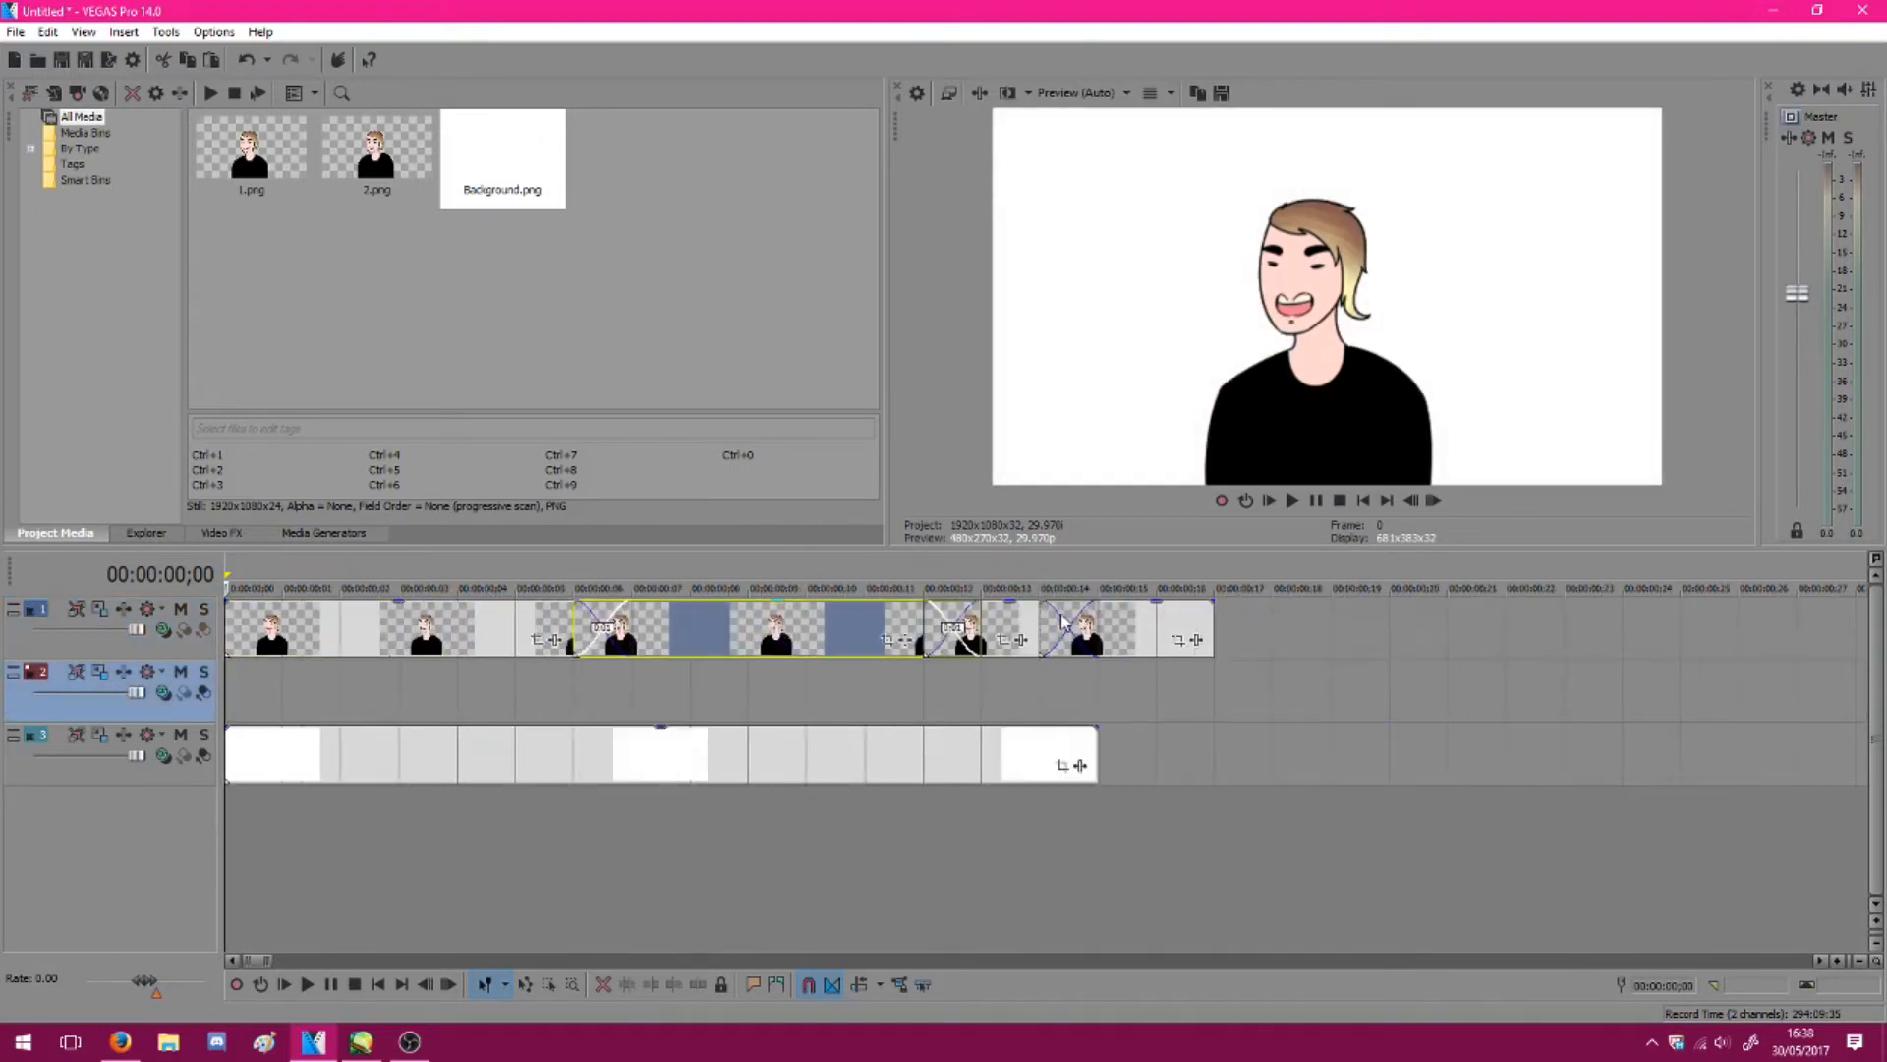
key(space)
key(space)
Undo the repositioning and lengthening of the second character clip
click(612, 634)
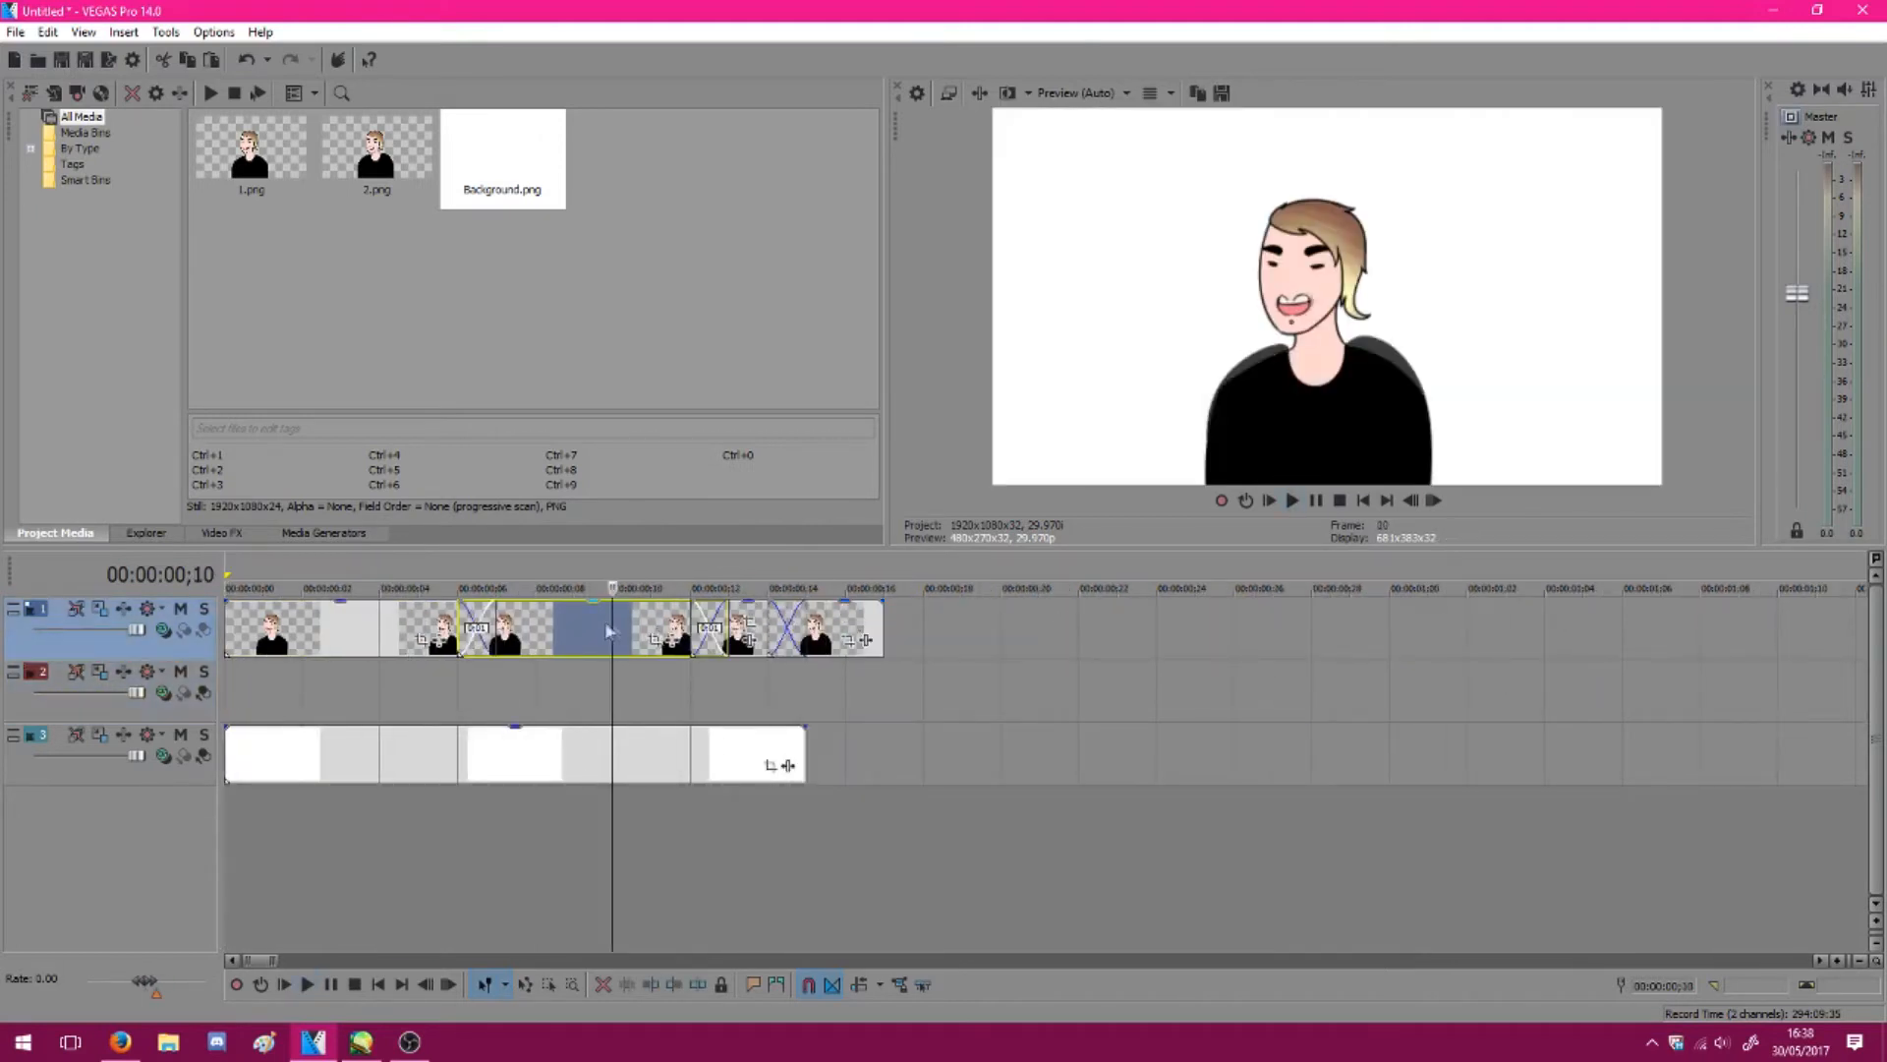
scroll(674, 637, up, 3)
key(ctrl+z)
key(ctrl+z)
key(ctrl+z)
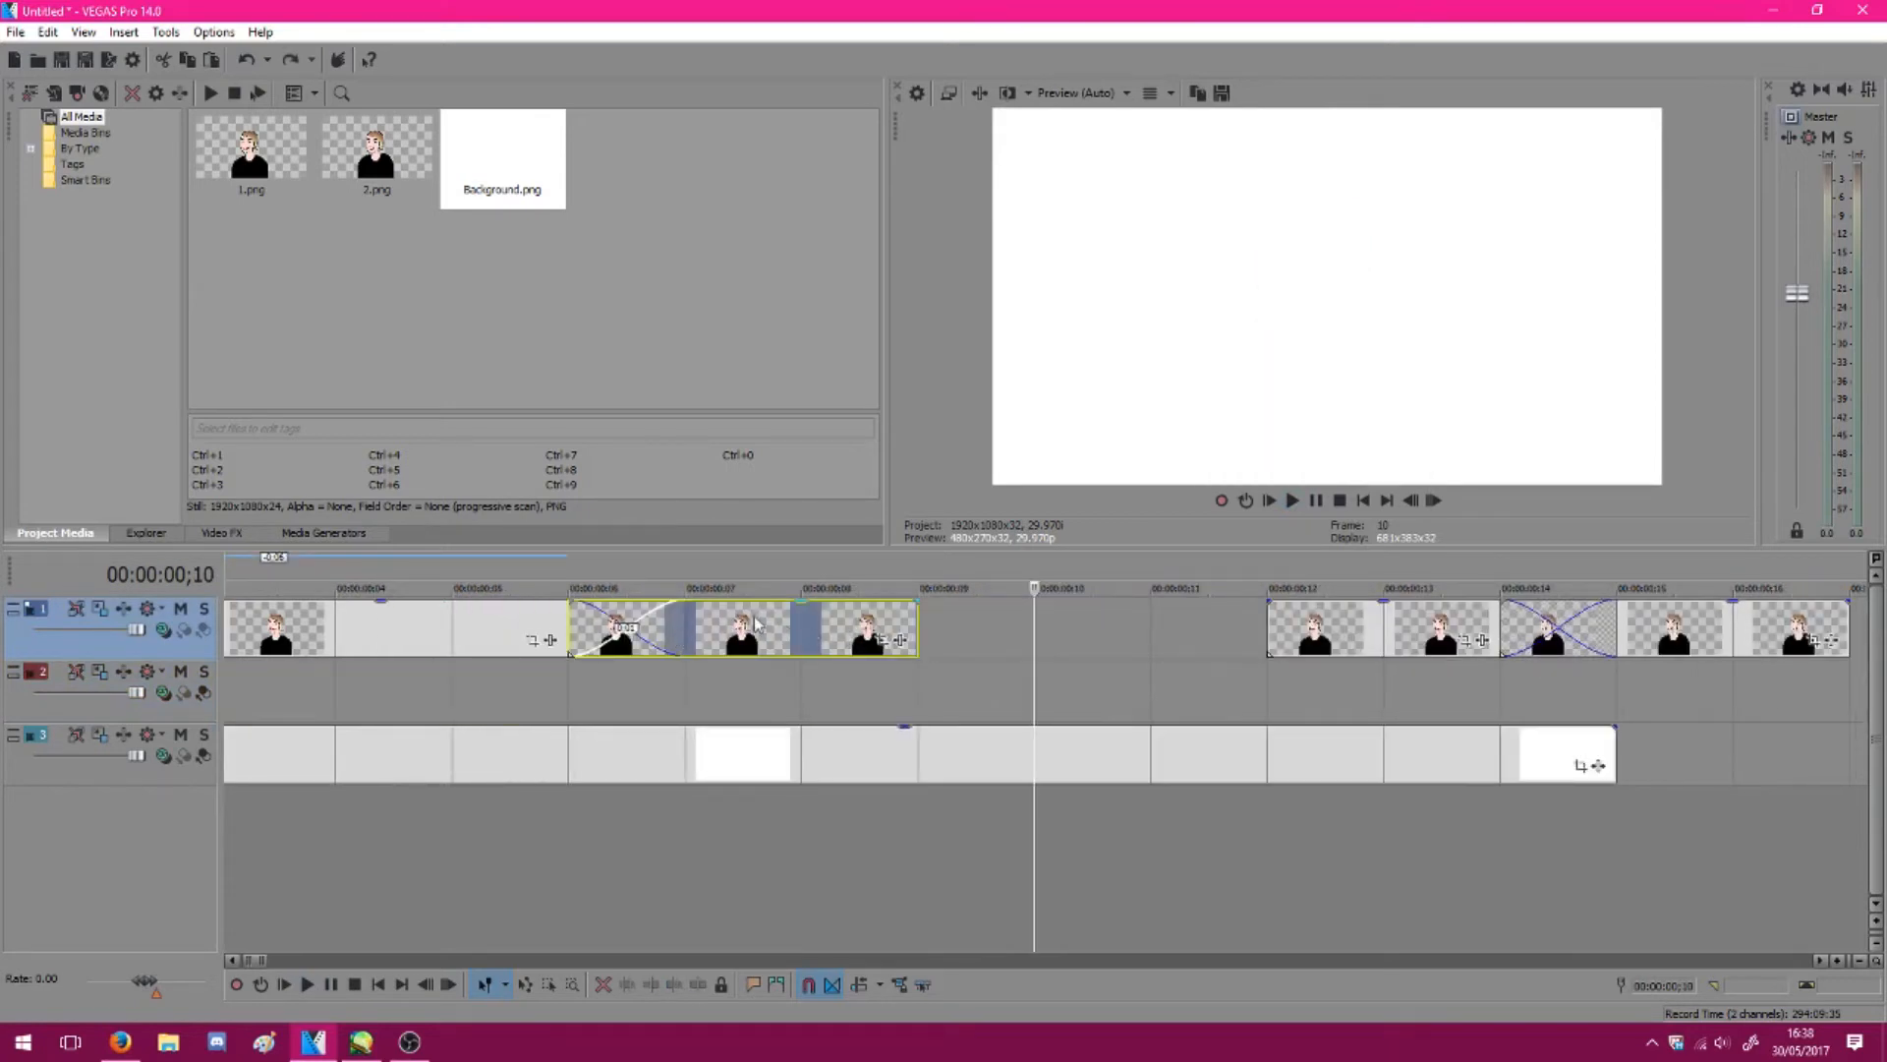
key(ctrl+z)
Overlap the first two character clips by one frame at frame 7, and extend the second clip to the pasted pair at frame 12
drag(683, 634, 934, 644)
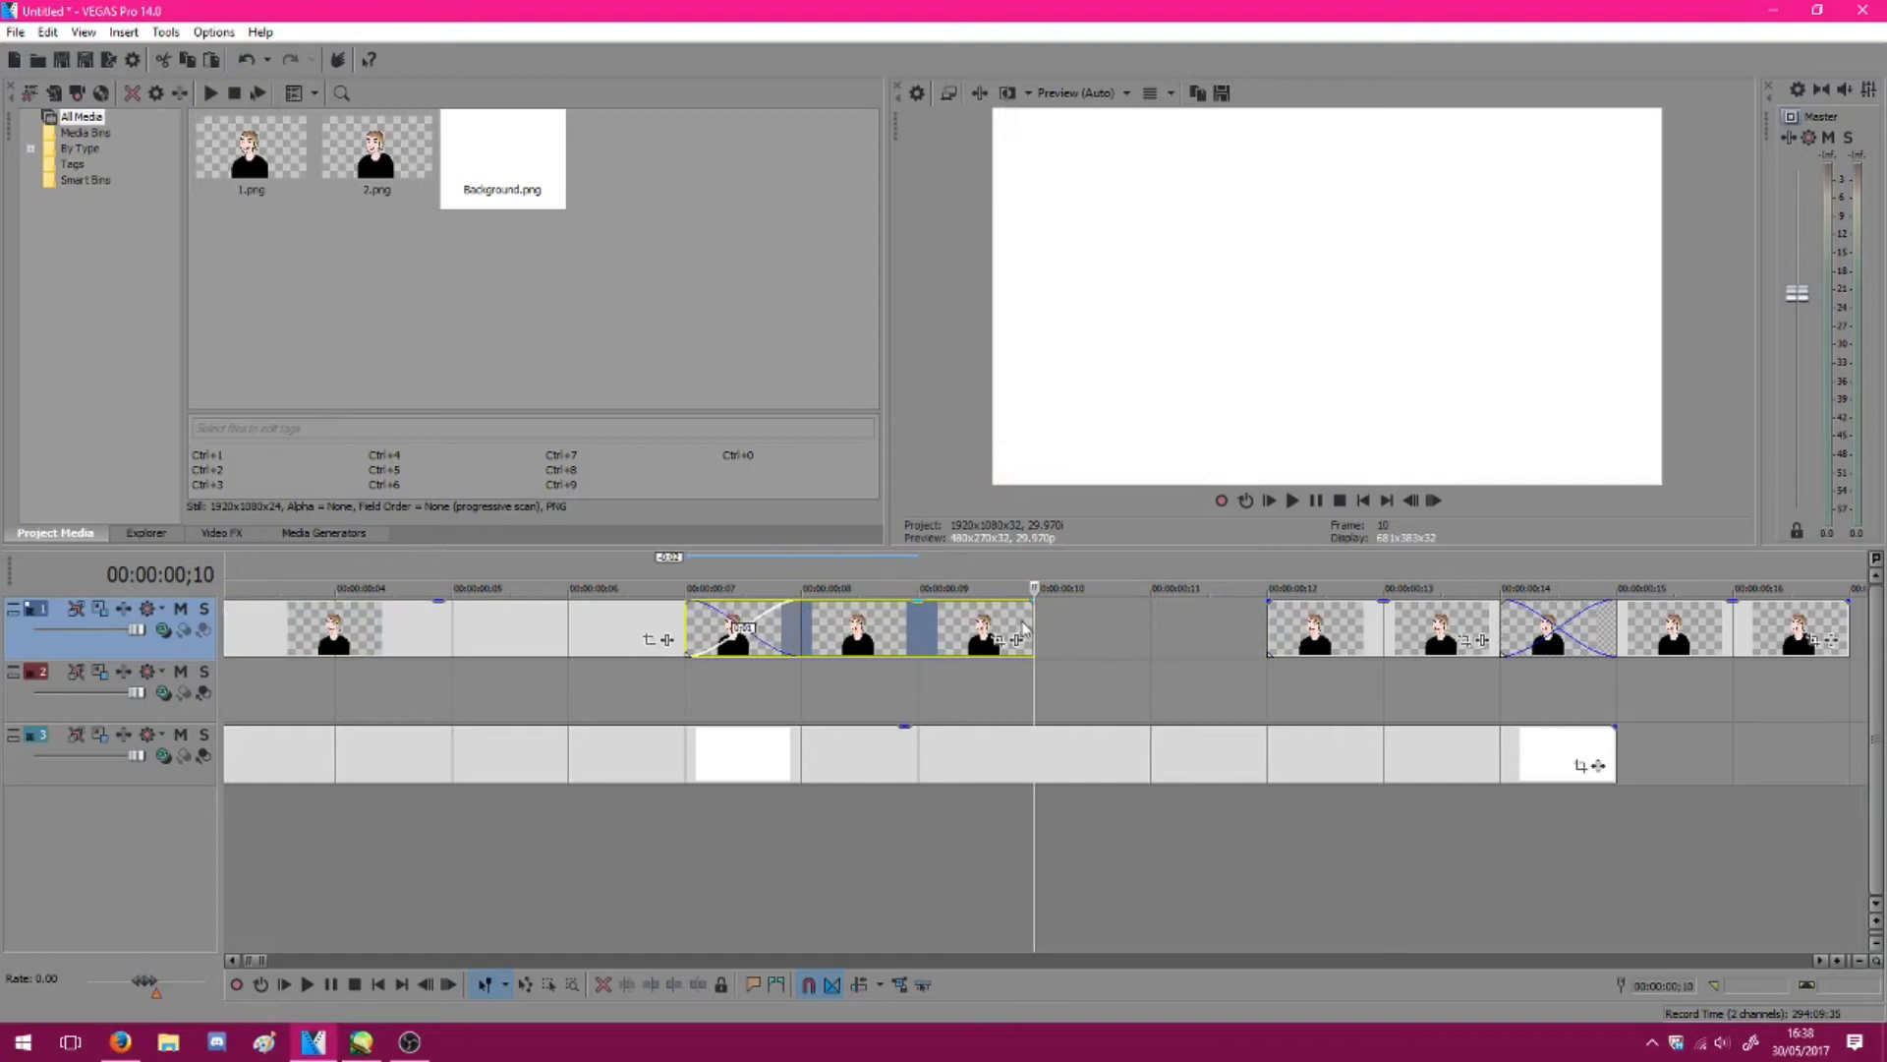
drag(1025, 629, 1266, 639)
click(1351, 632)
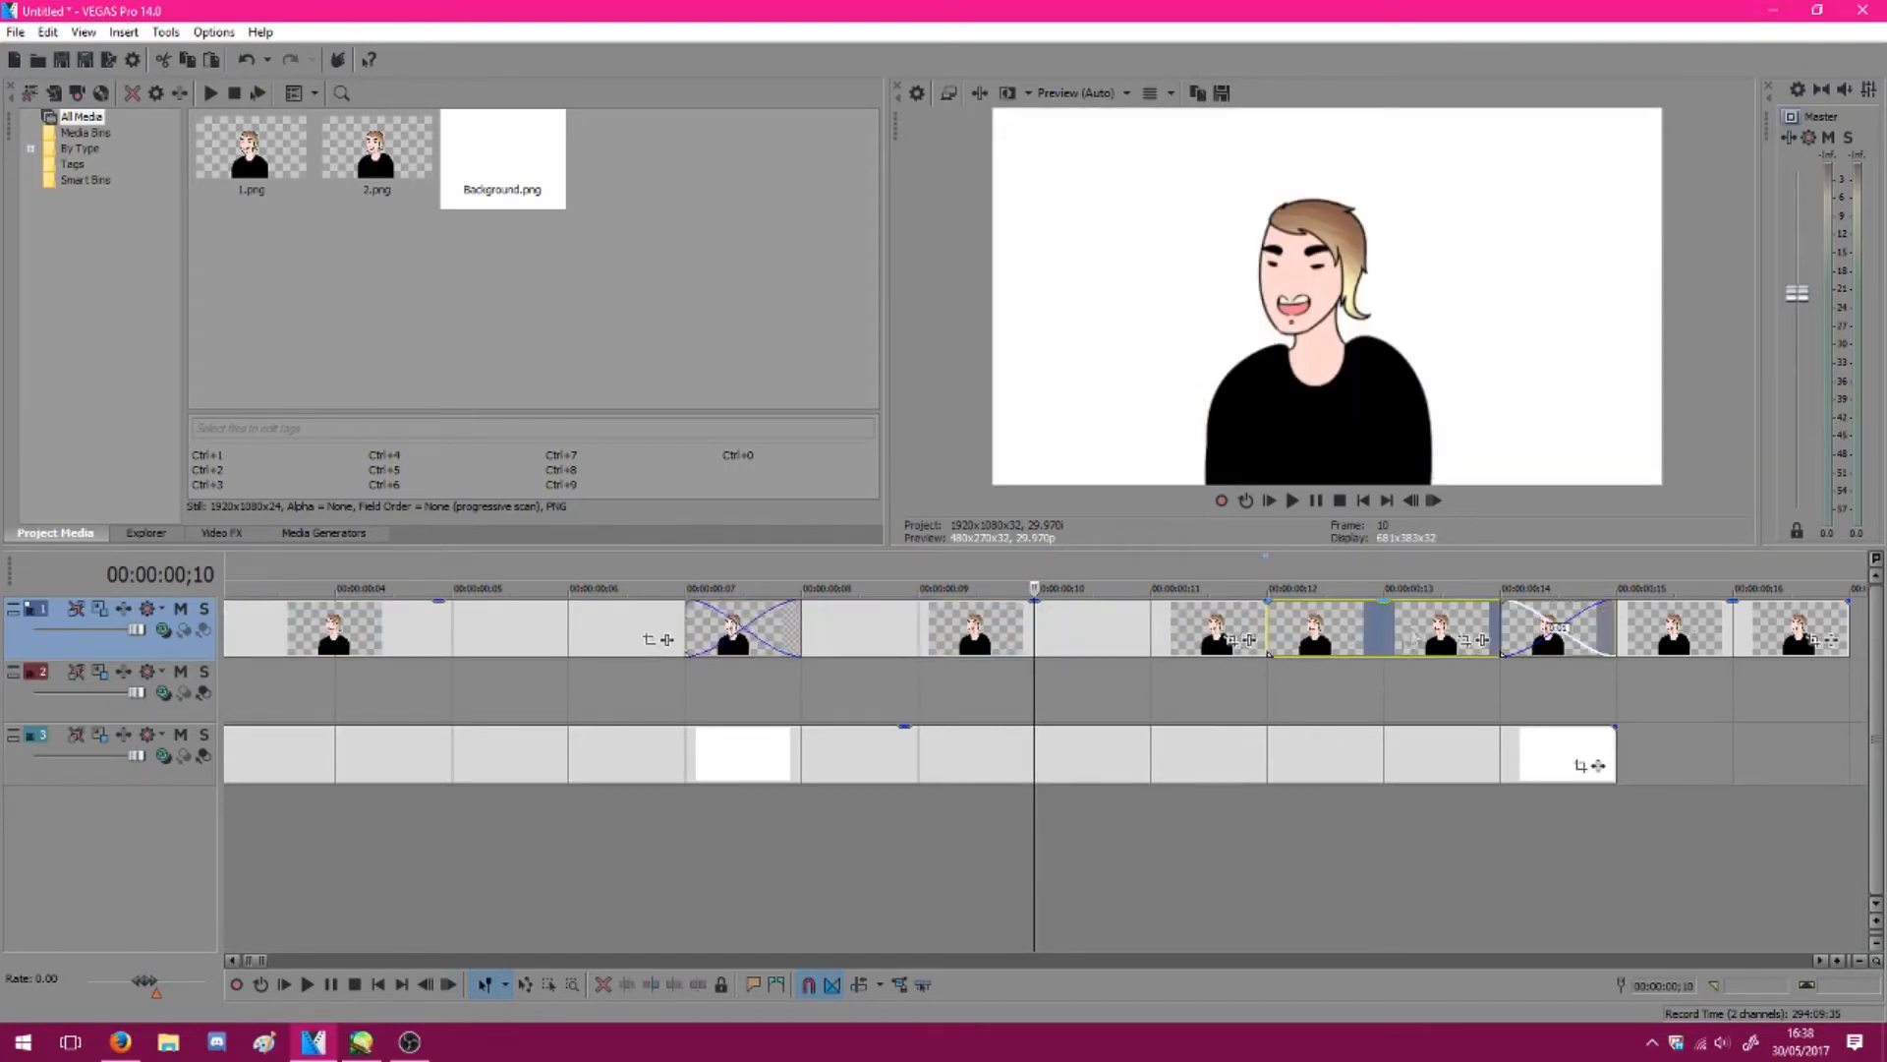
Crossfade the pasted character clips by one frame at frames 11 and 15, extending the last clip to frame 19
drag(1414, 637, 1330, 646)
drag(1646, 644, 1754, 637)
click(1510, 627)
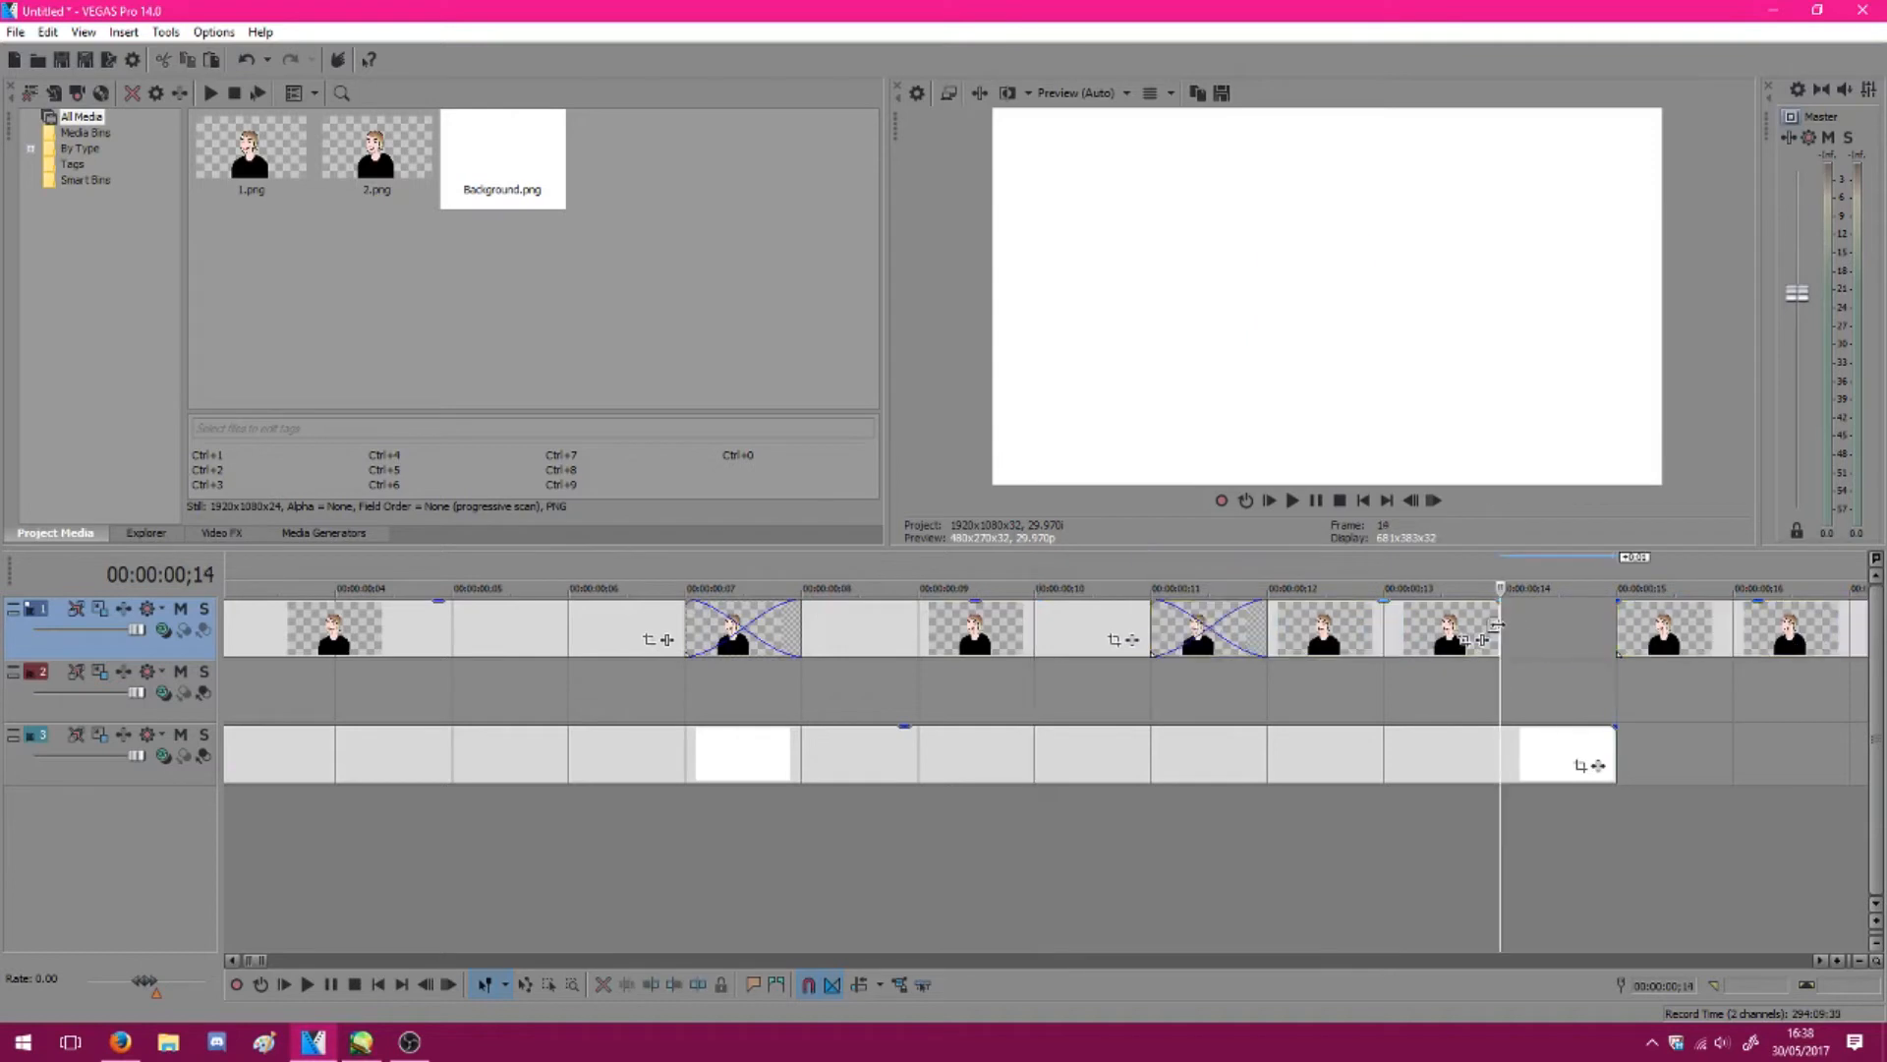
drag(1496, 626, 1732, 631)
scroll(1691, 632, down, 1)
drag(1263, 631, 1337, 633)
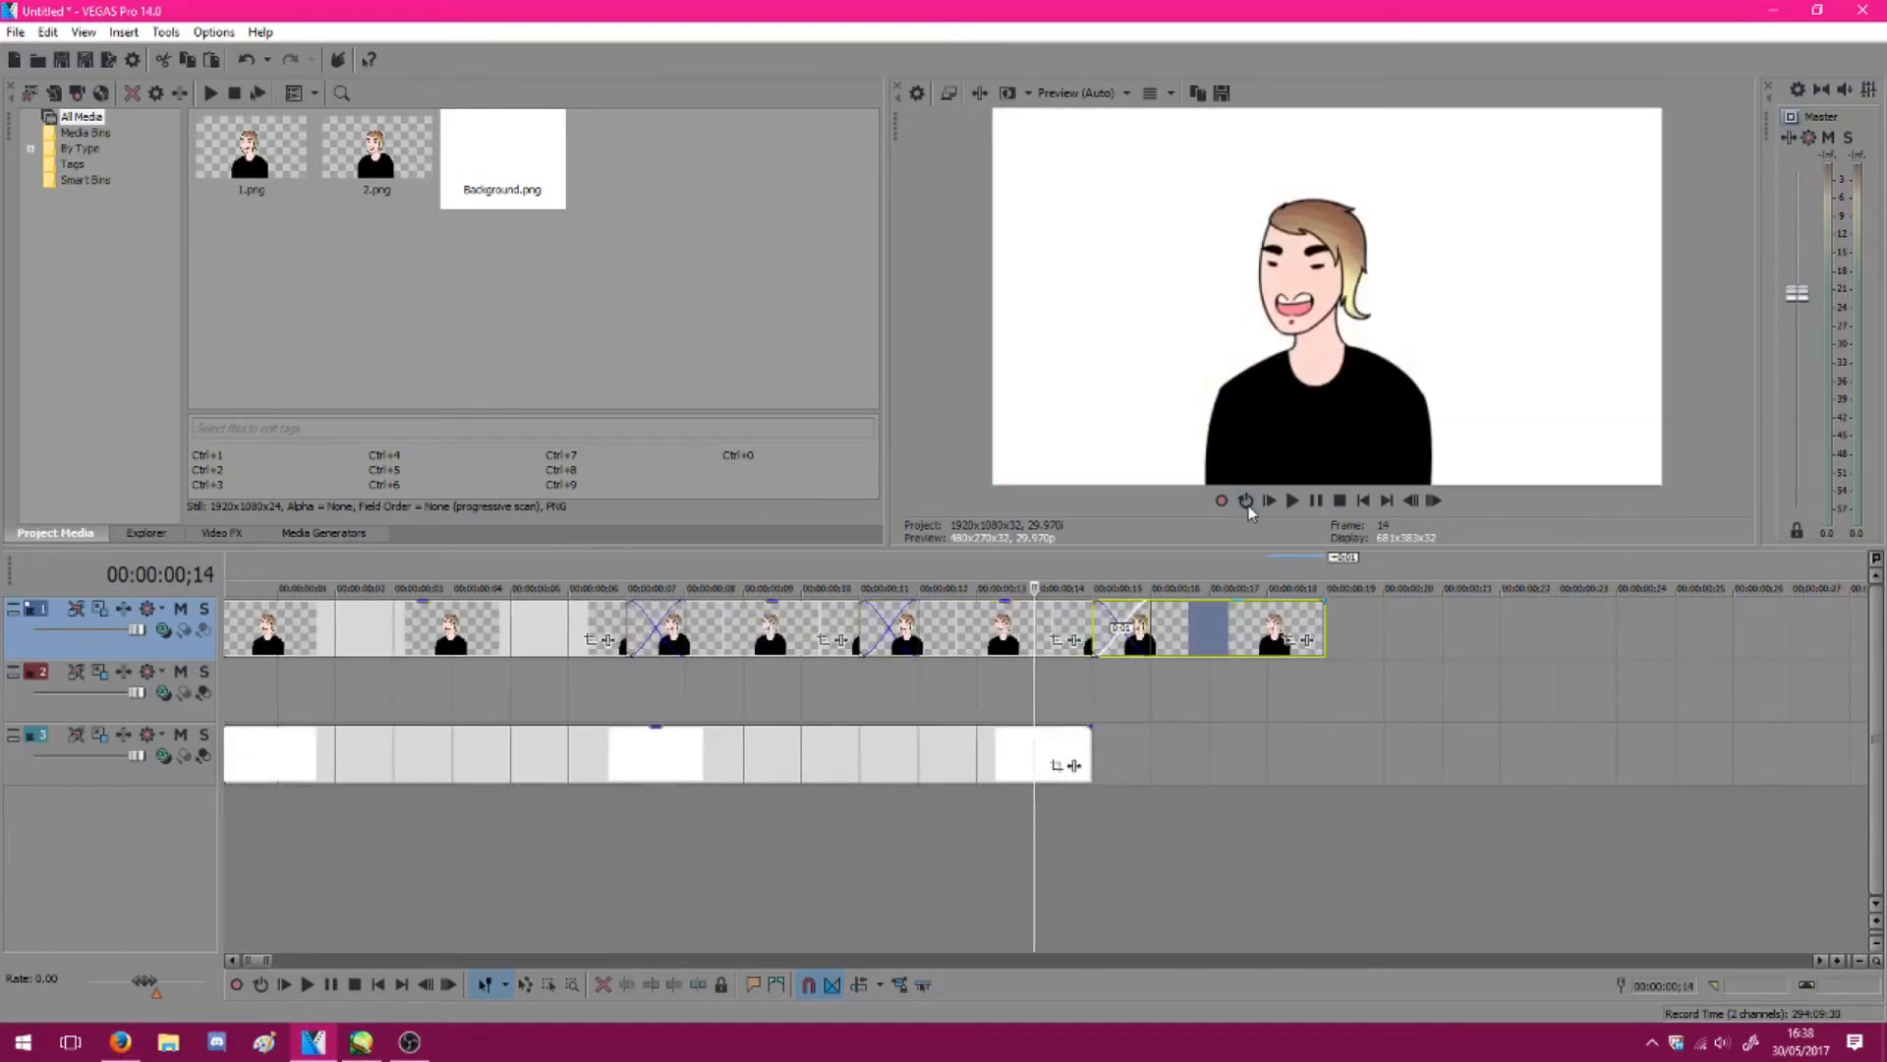
Extend the white background clip to the end of the last character clip at frame 19
drag(1219, 568, 226, 573)
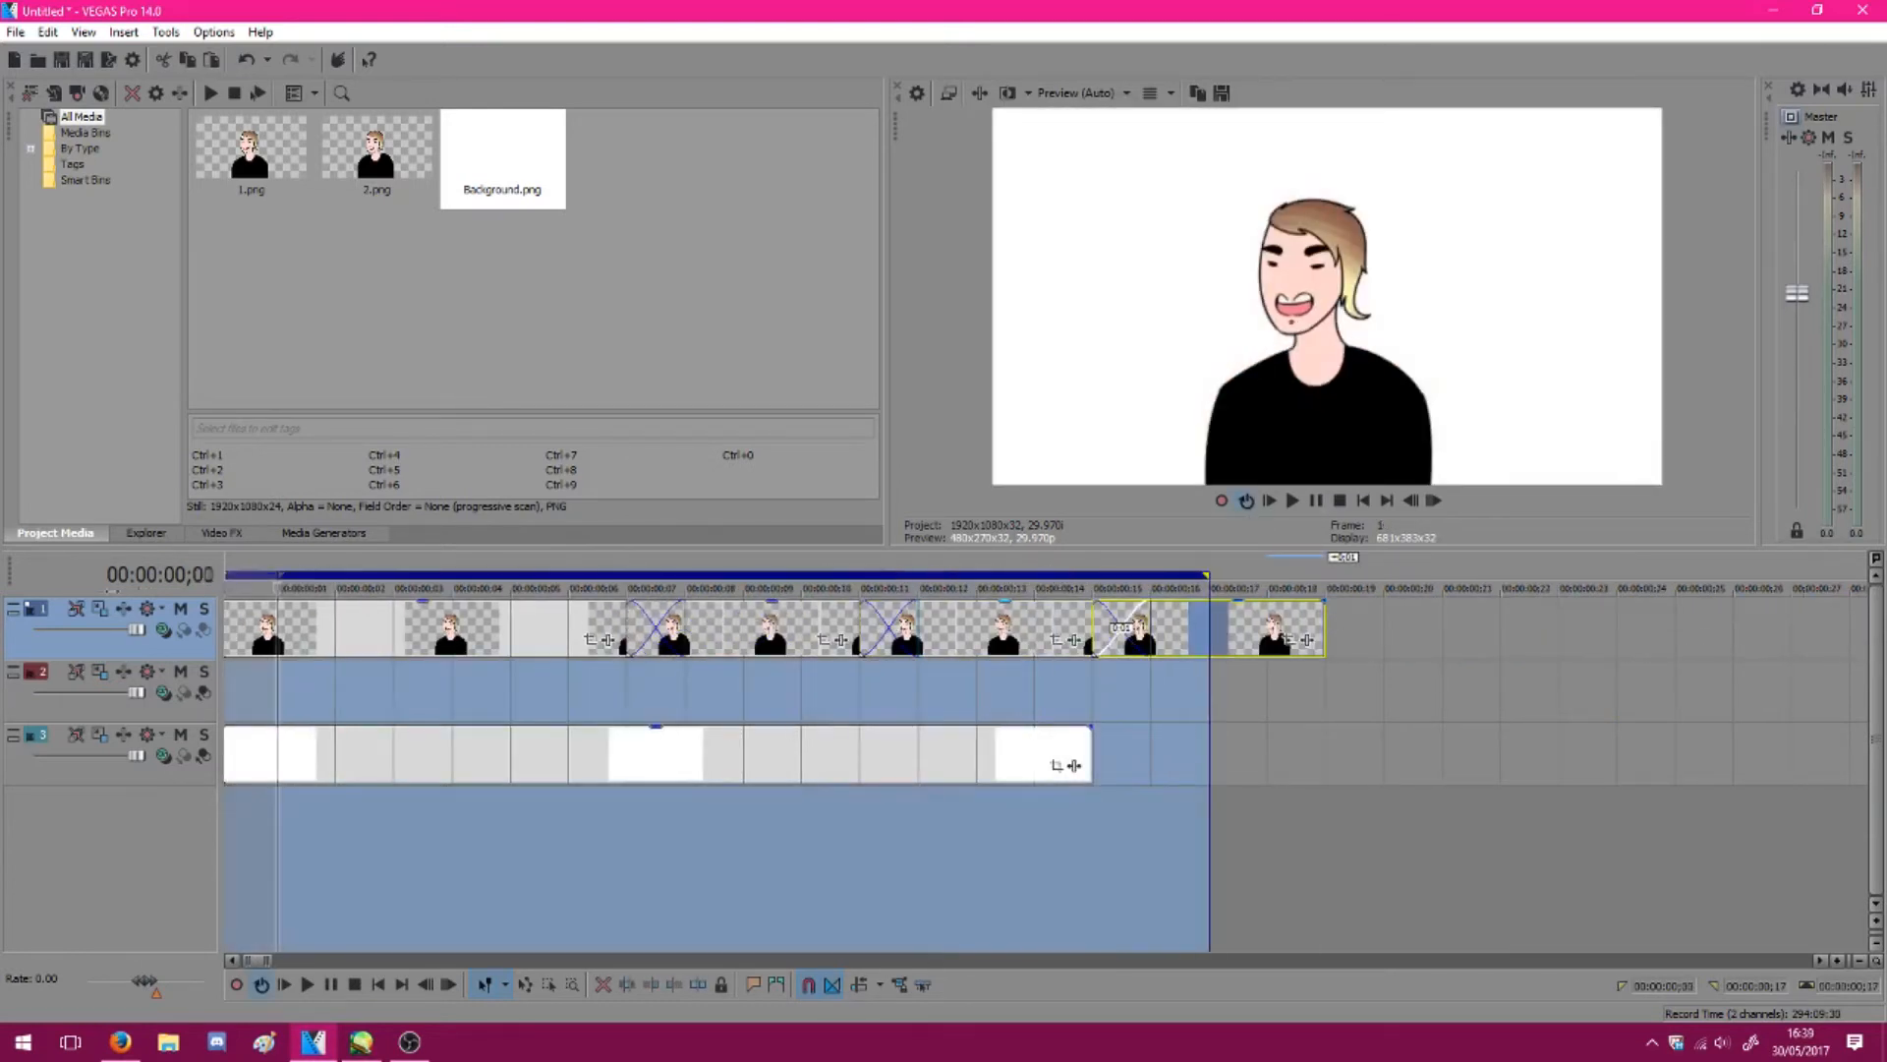
click(1289, 590)
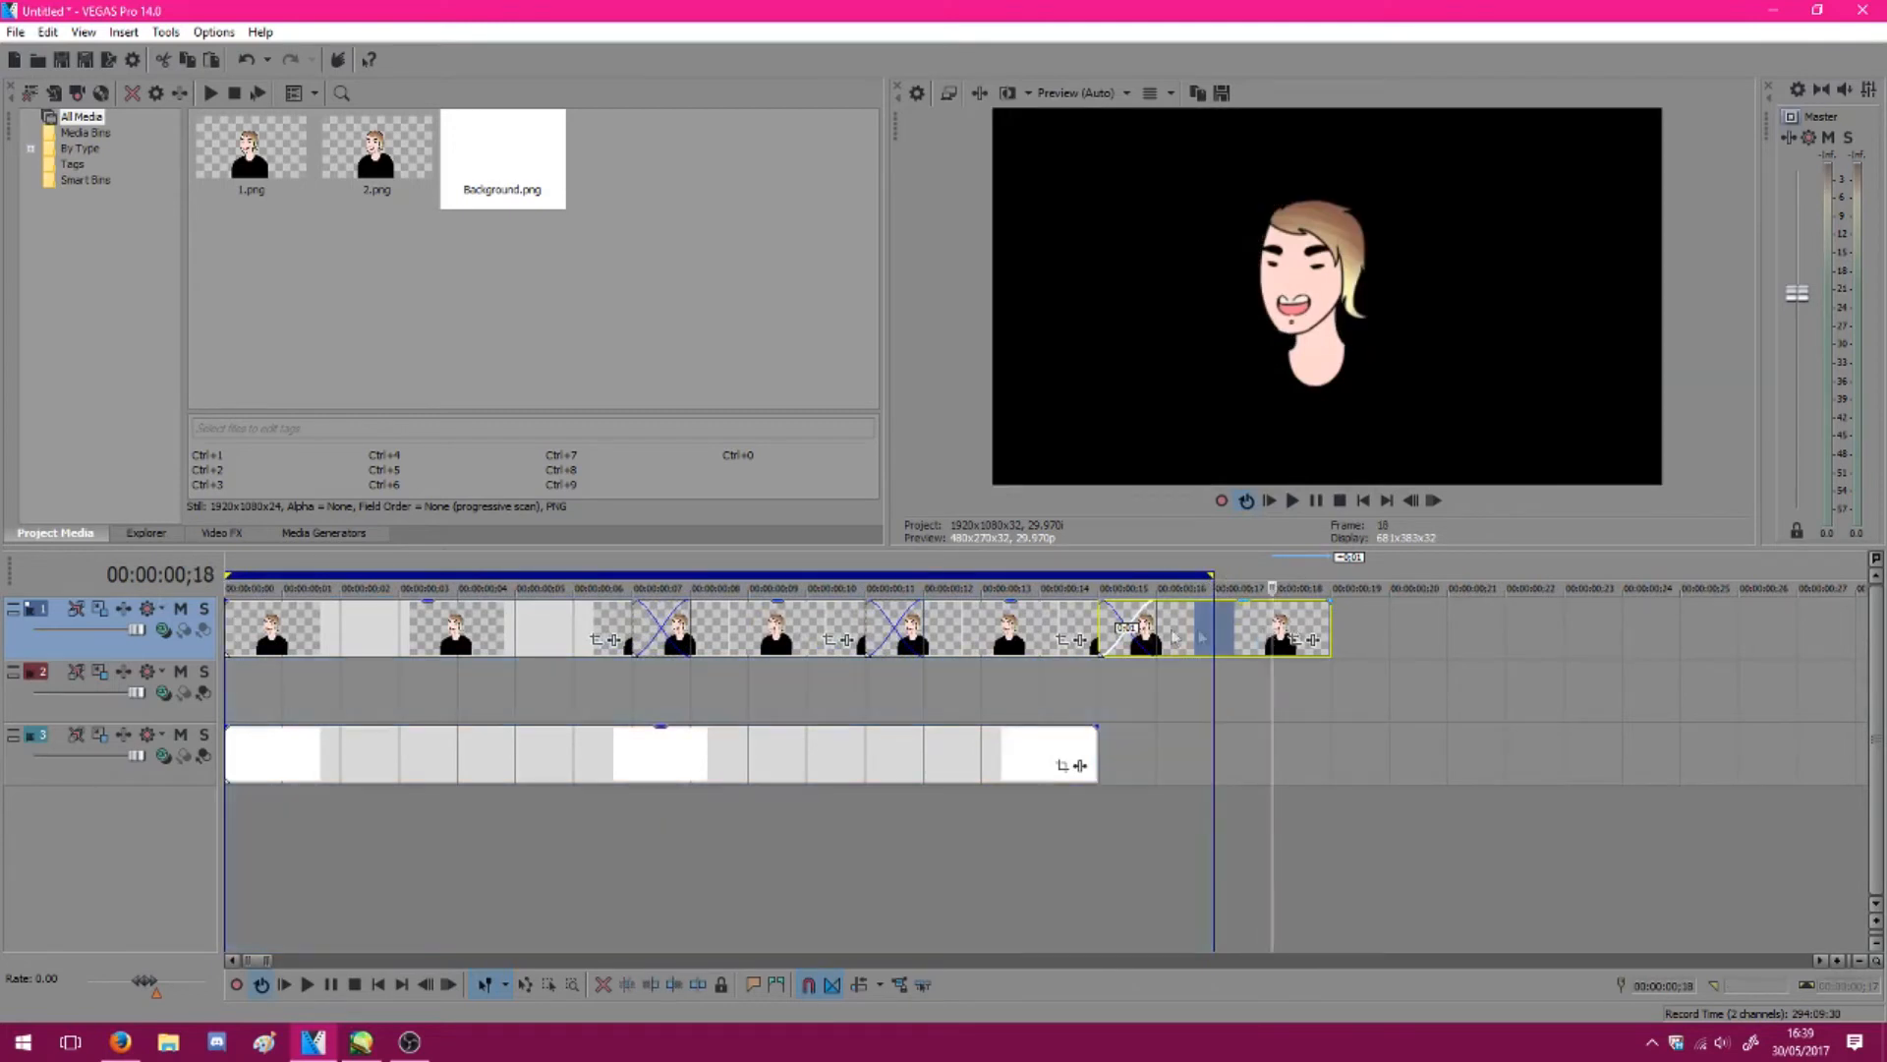
drag(1091, 735, 1330, 740)
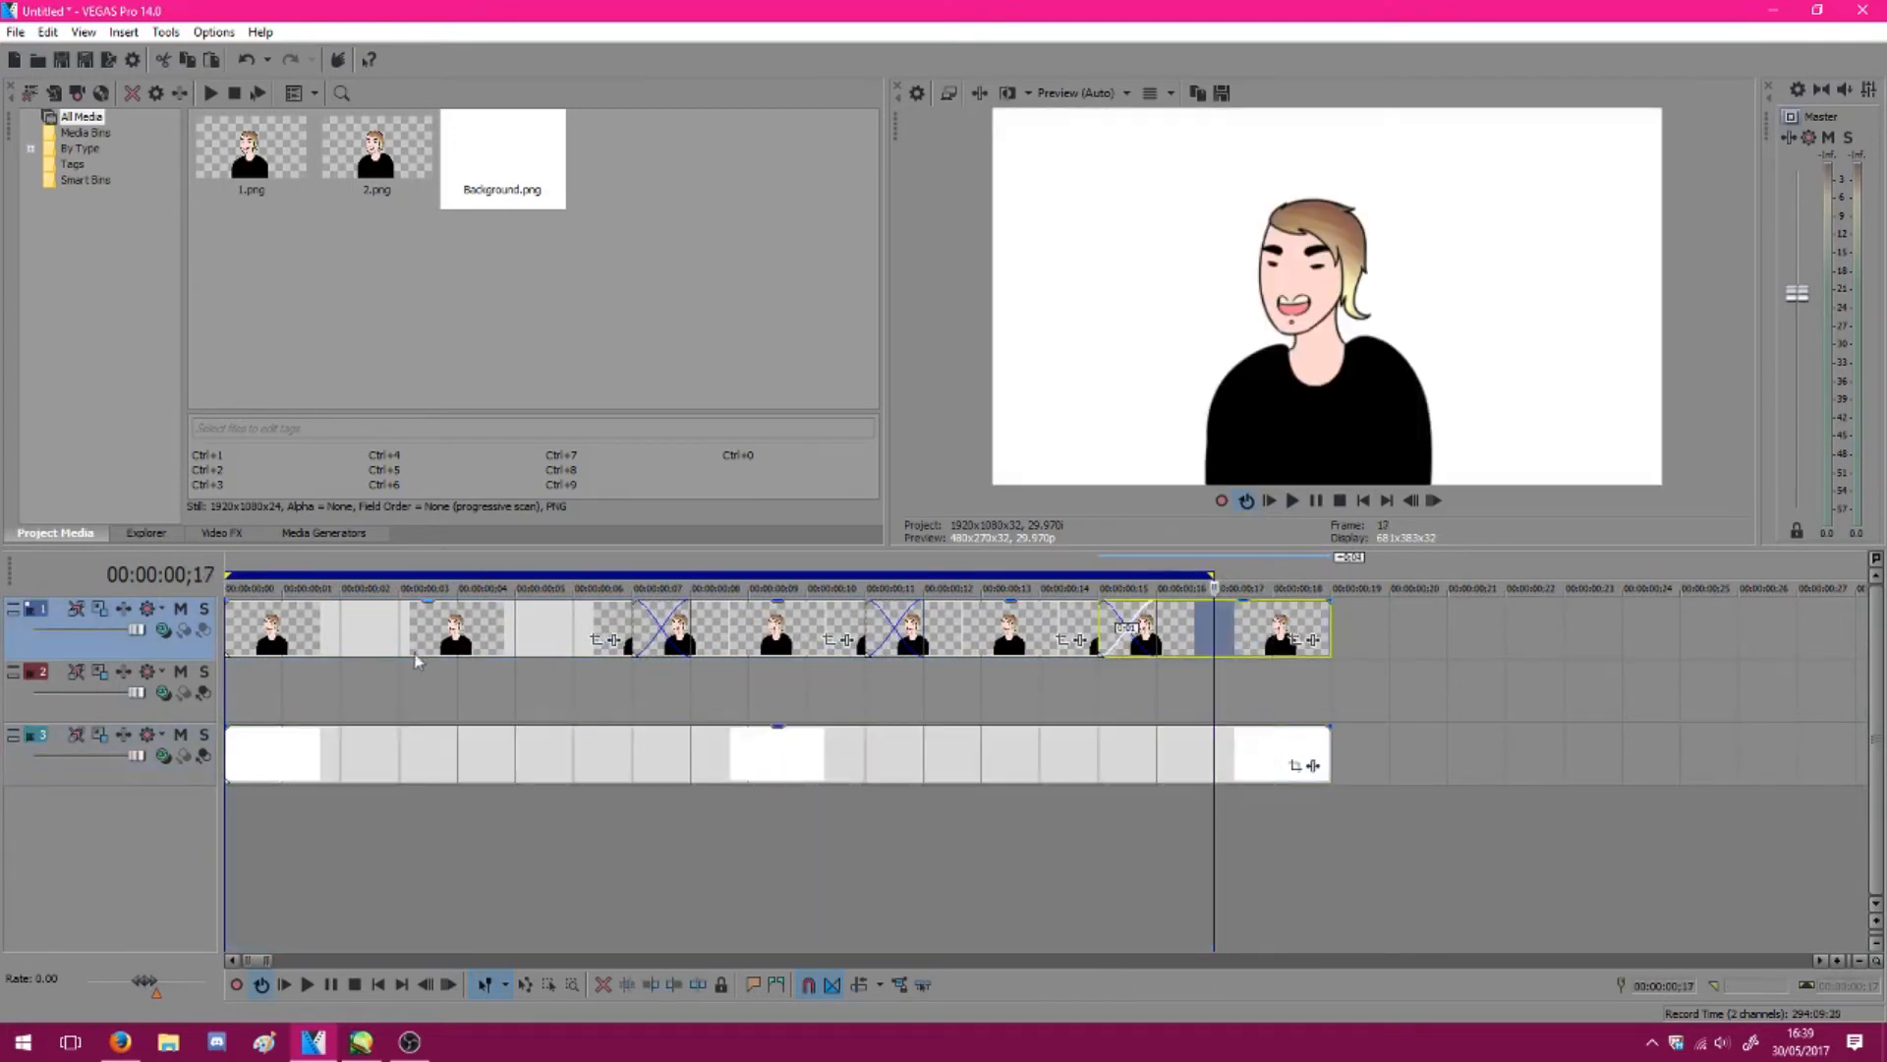
Set the loop region over the whole animation from frame 0 to 19 and play it
key(space)
drag(1217, 581, 1330, 578)
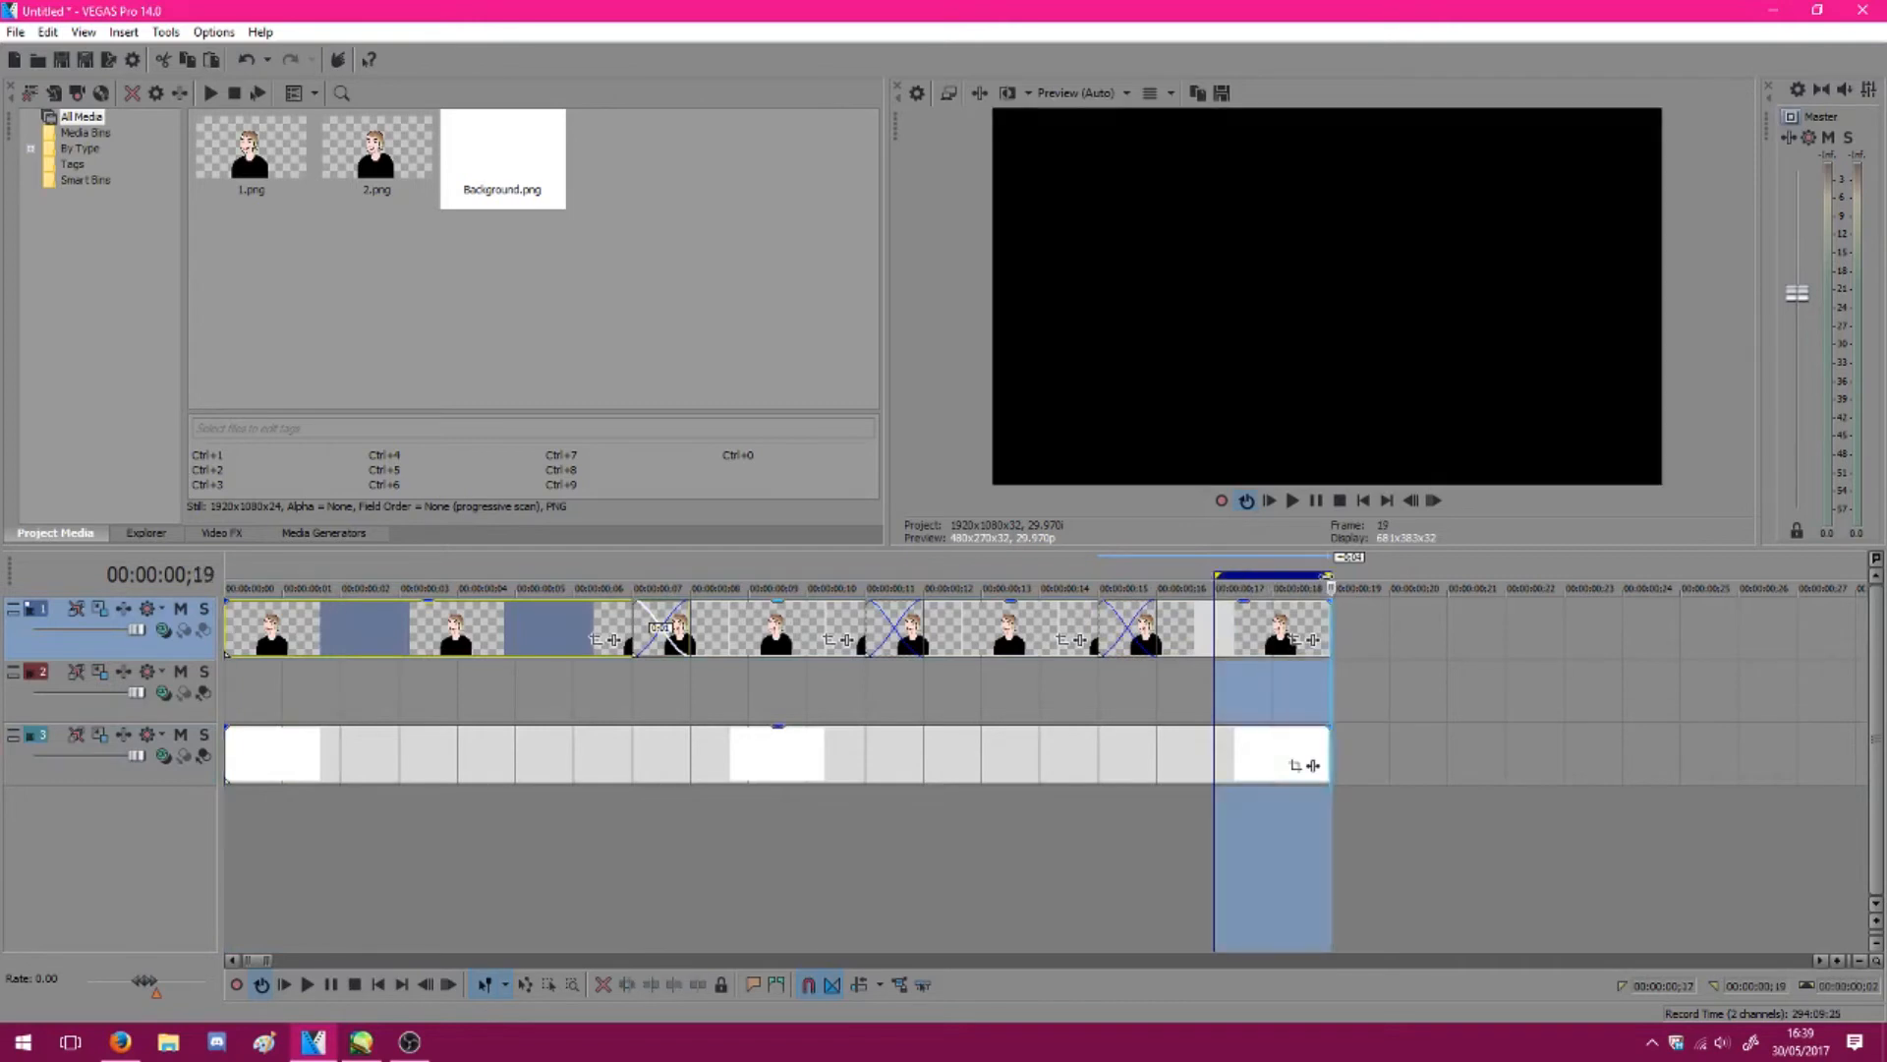
drag(1215, 578, 226, 578)
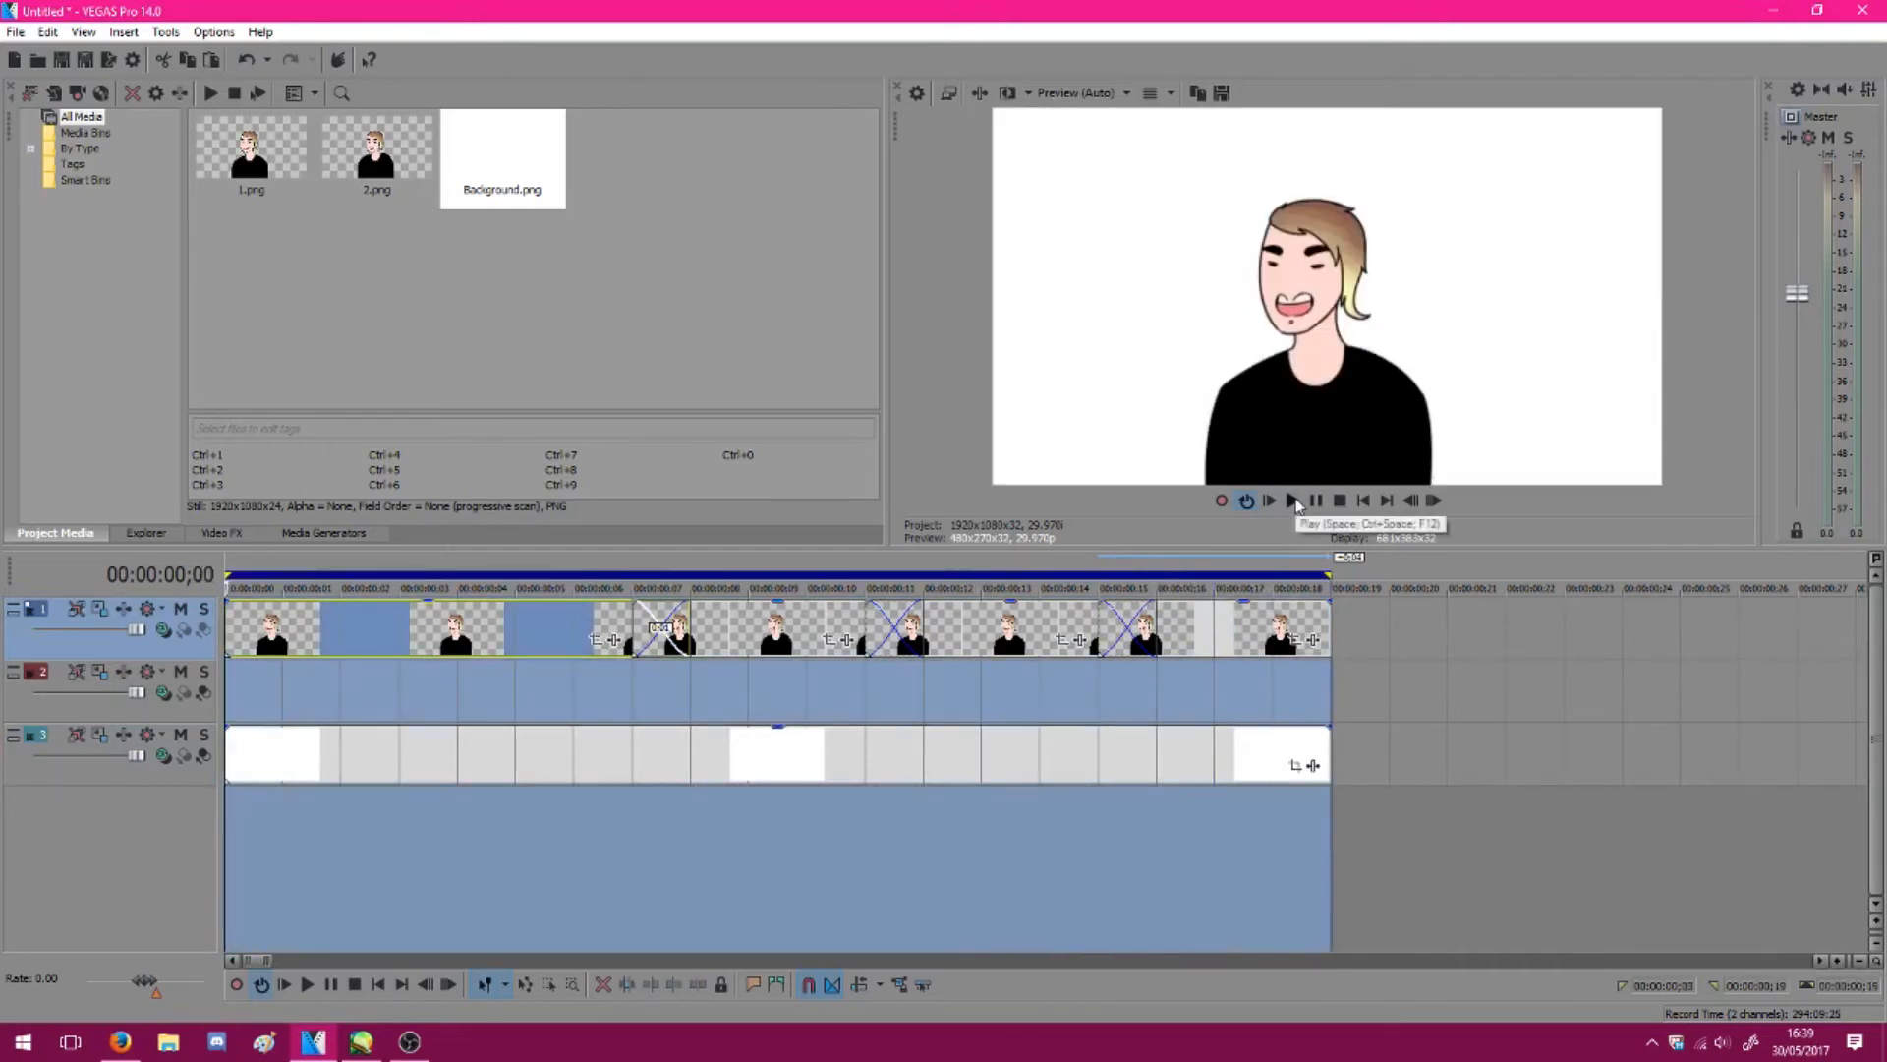
click(1294, 501)
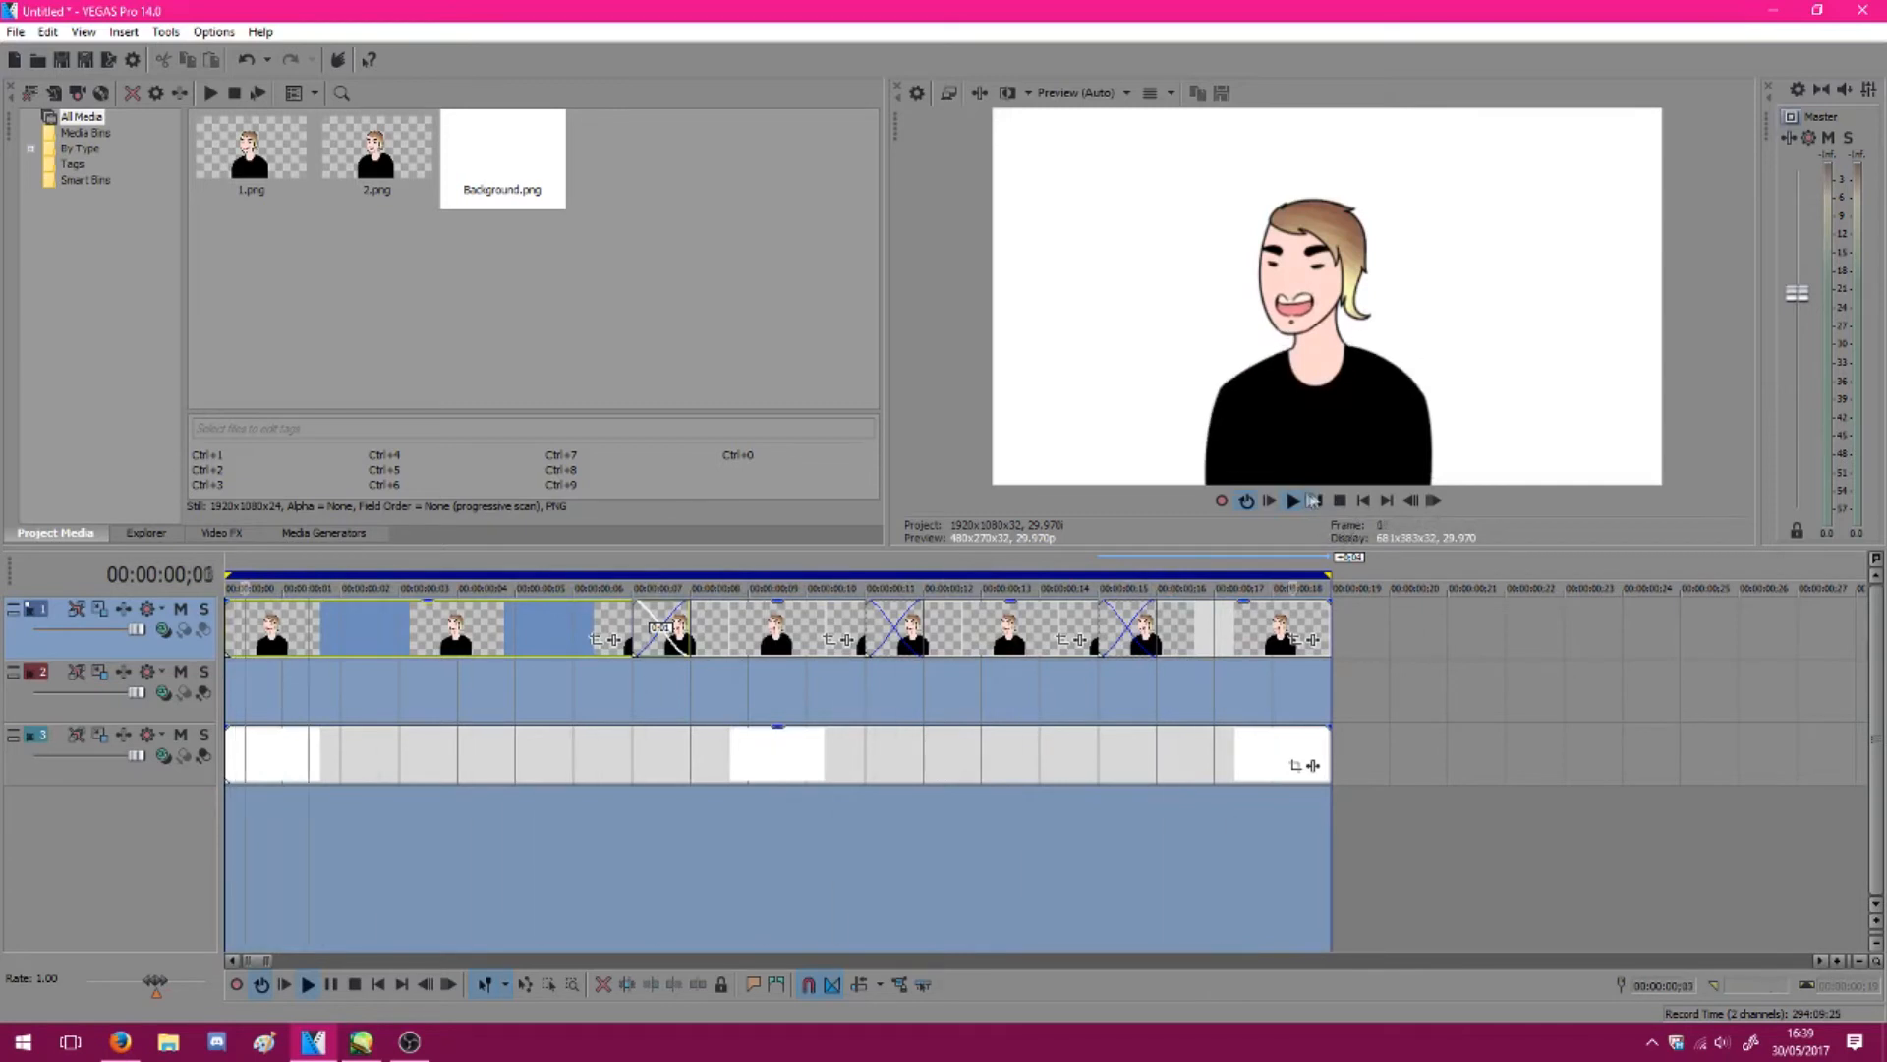
Extend the background clip to about 00:00:06;18 and place the cursor on the empty middle track at 00:00:05;24
click(1484, 737)
scroll(1494, 752, down, 2)
click(858, 759)
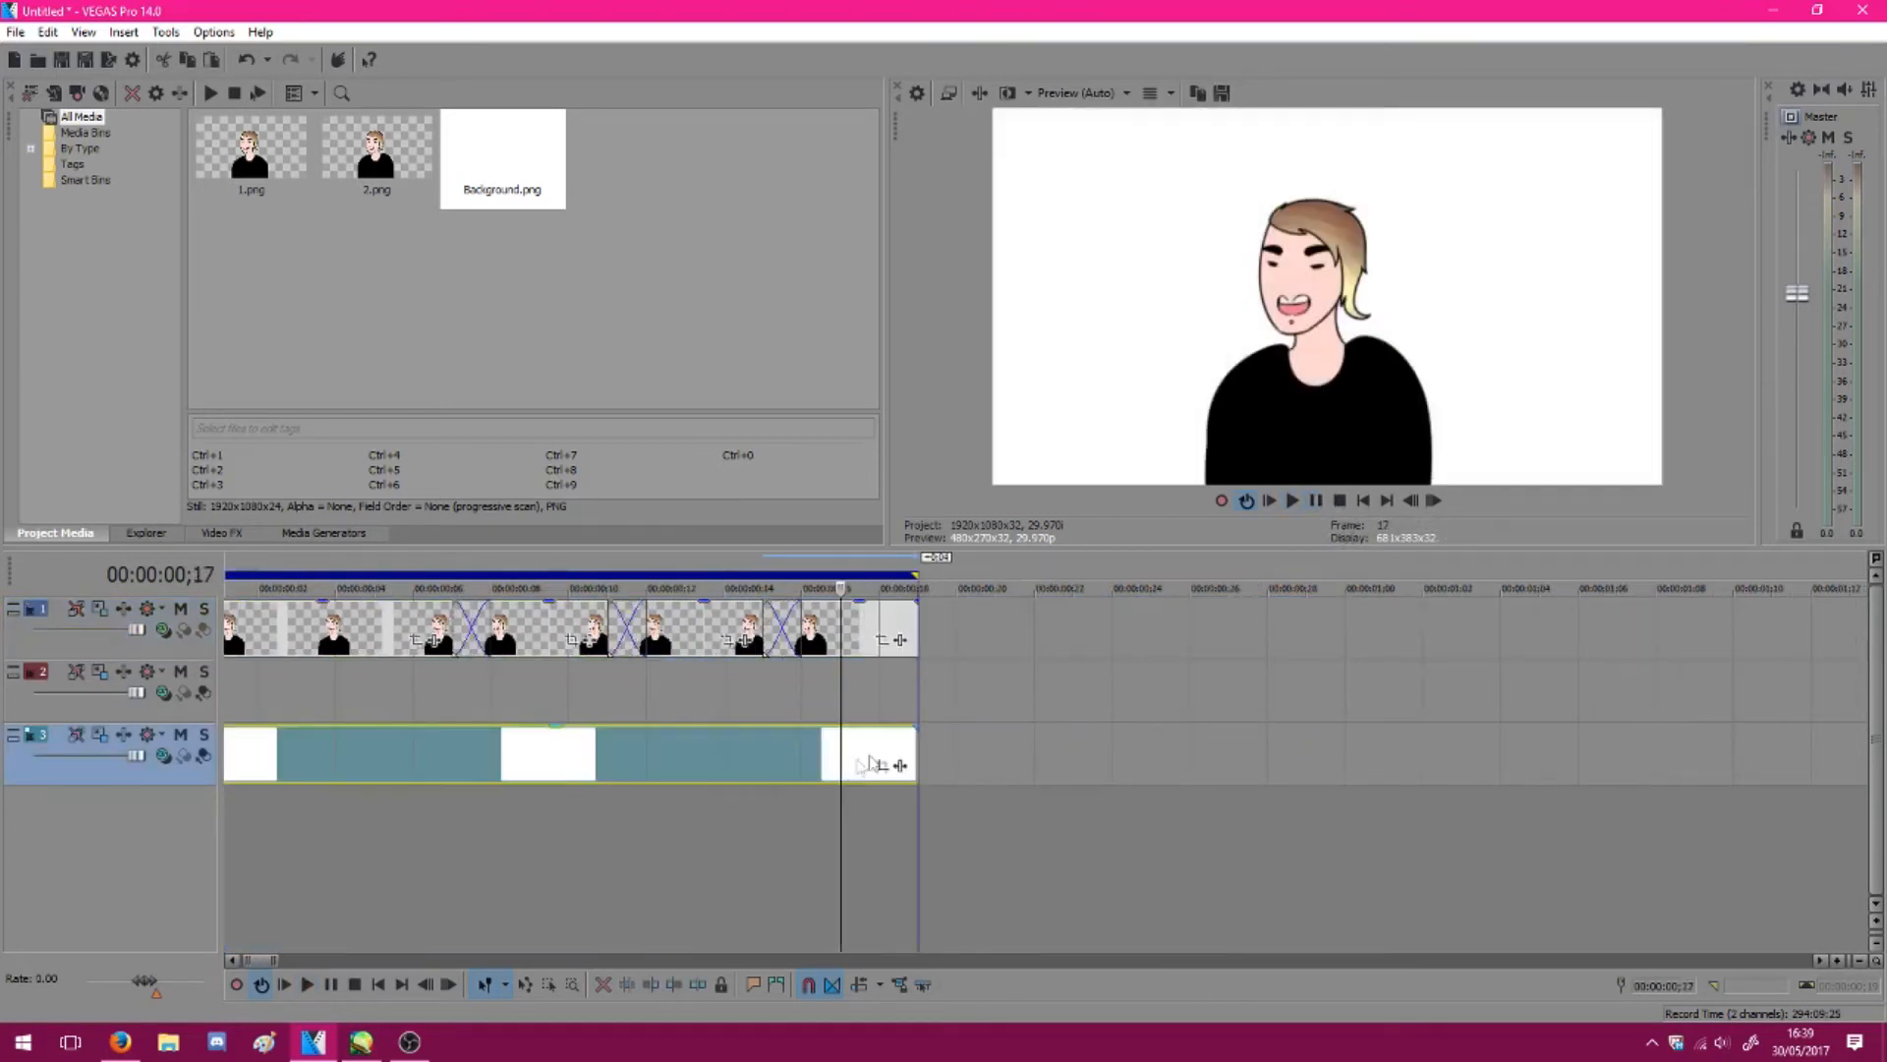
drag(917, 762, 1857, 770)
click(927, 689)
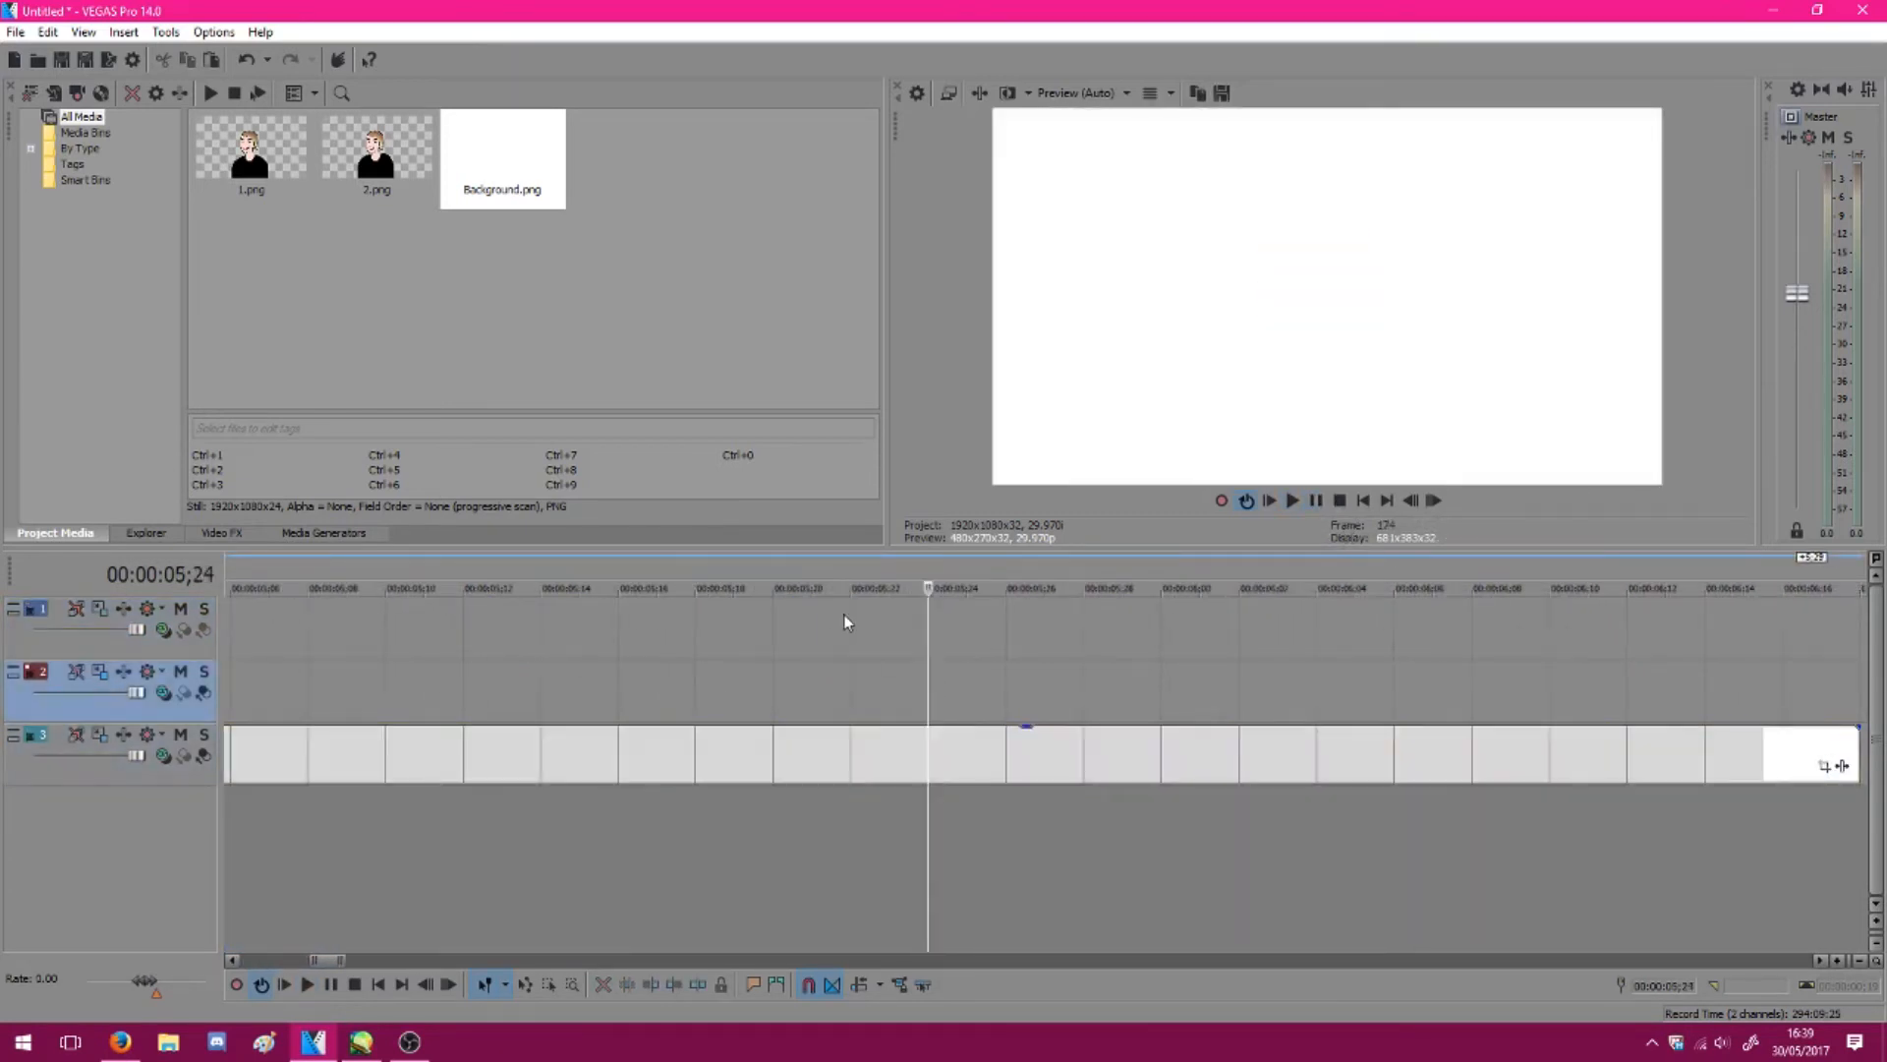
Import the images Cra1 through Cra11 from the Mario Party 8 folder inside Sketchy Things onto the middle track
key(ctrl+o)
click(211, 89)
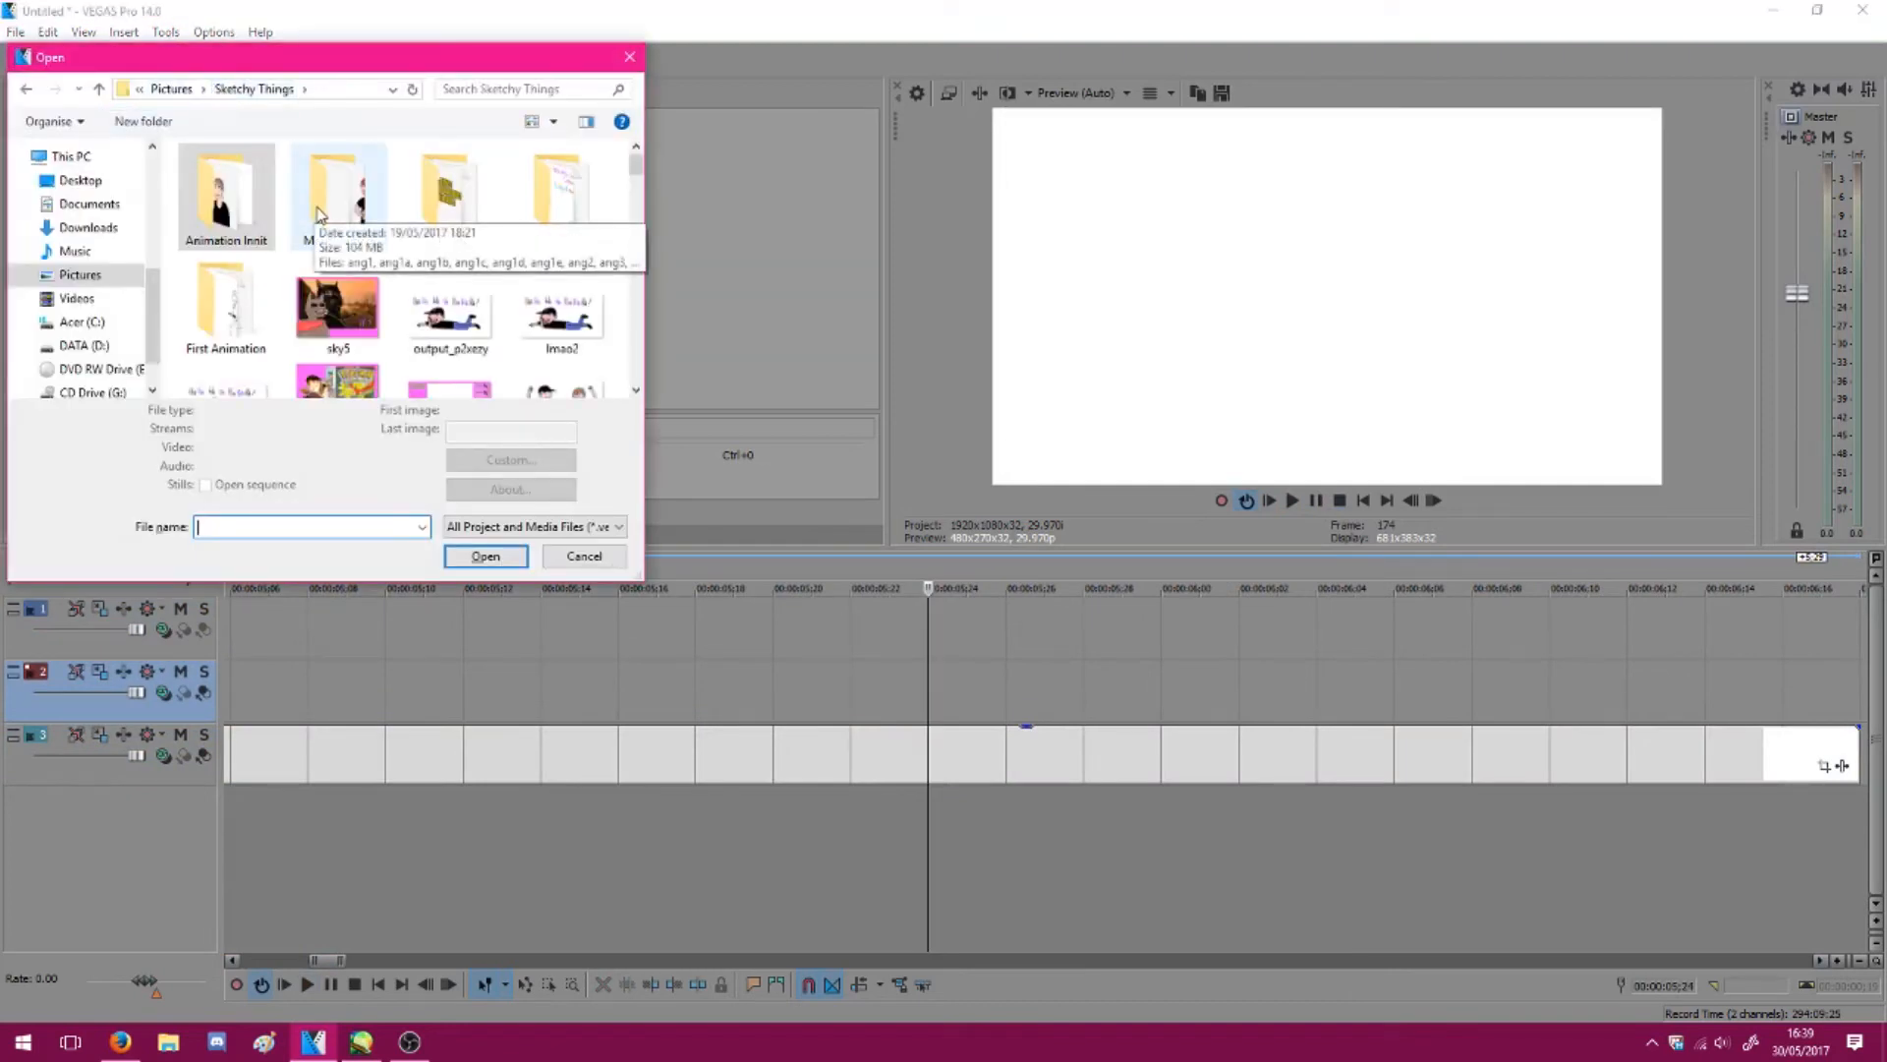
double_click(323, 204)
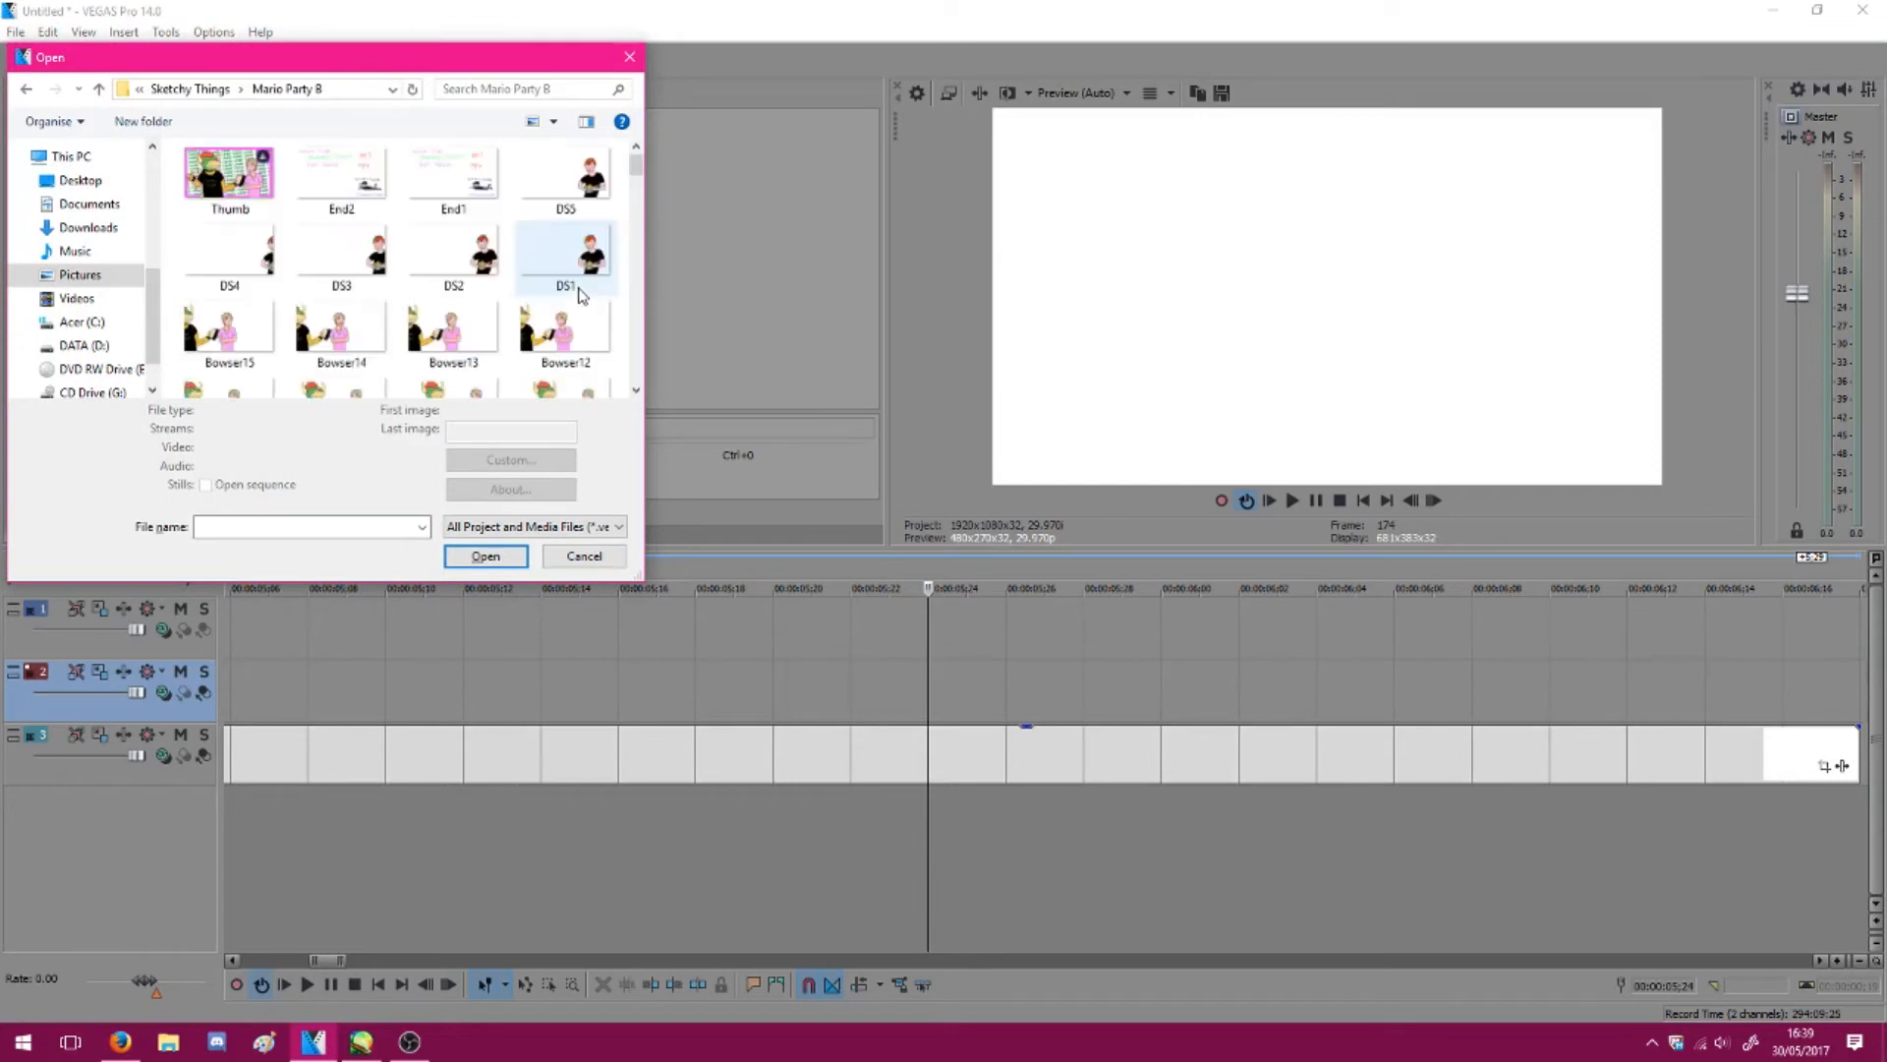
scroll(580, 295, down, 5)
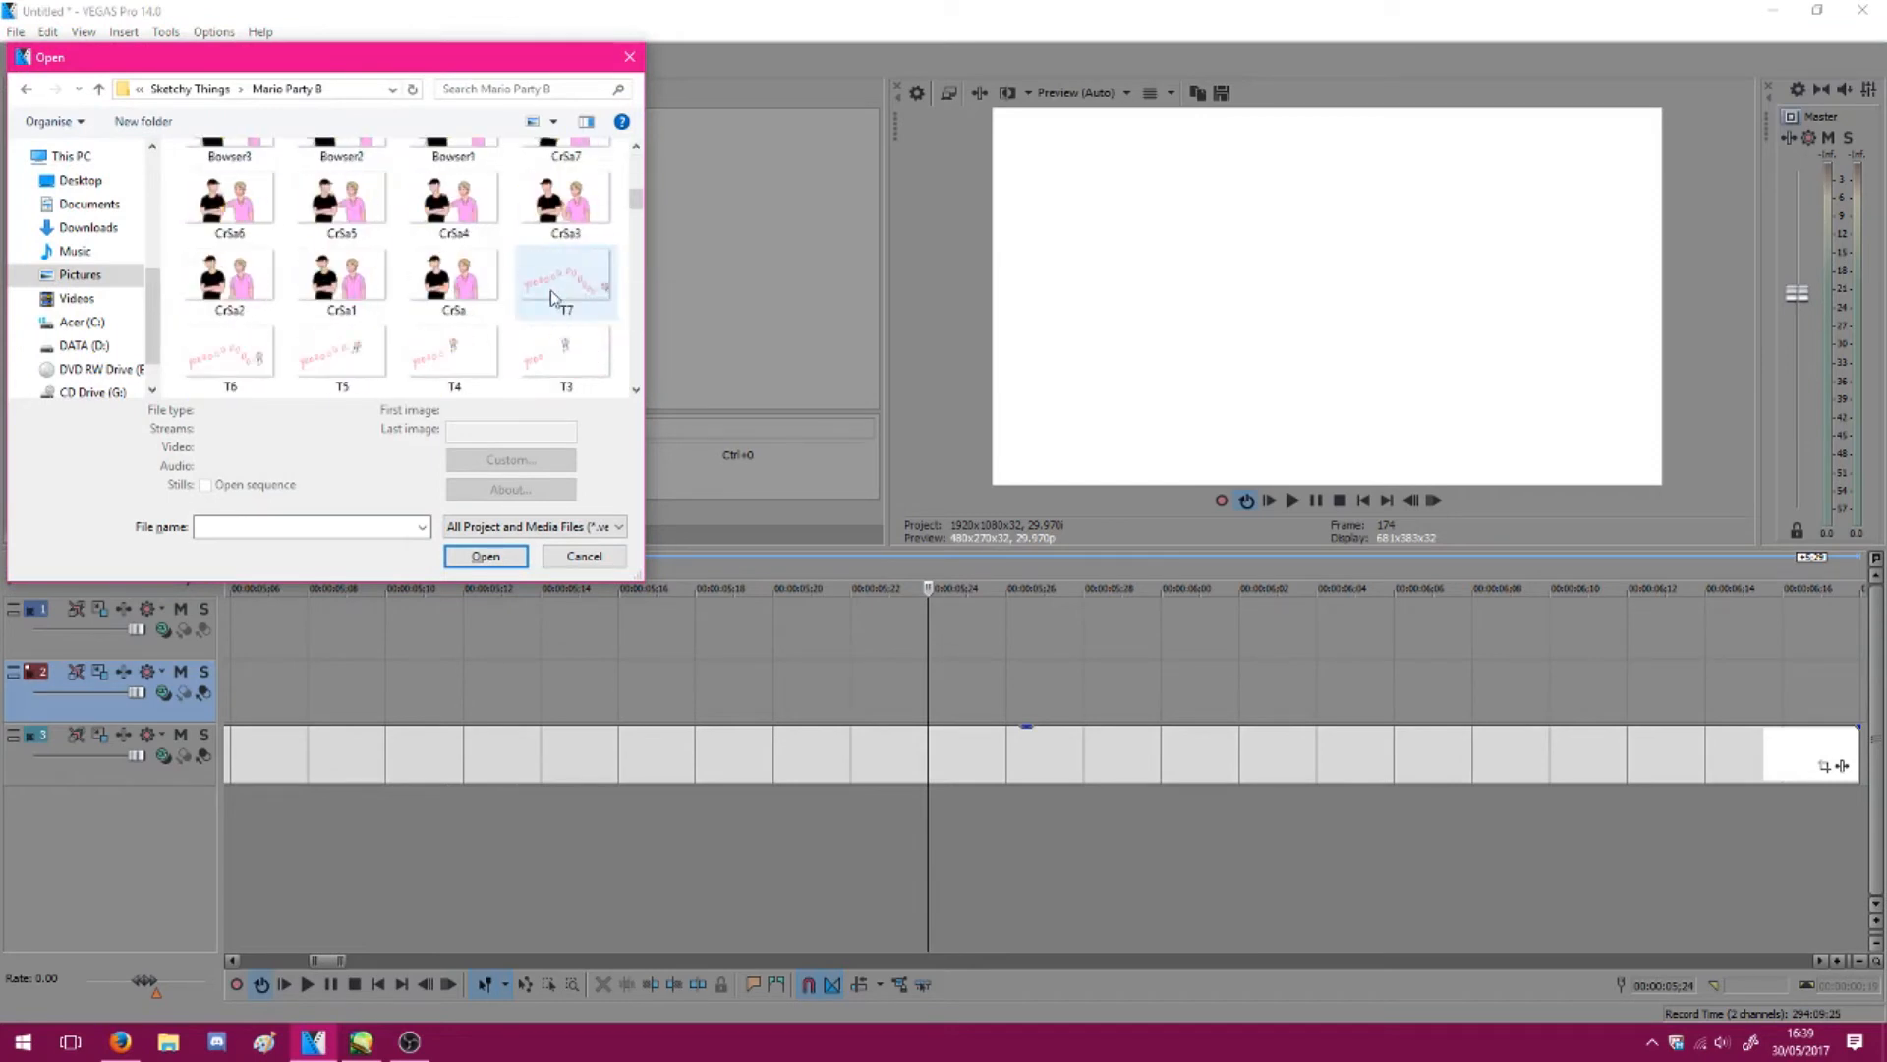
scroll(553, 295, down, 2)
click(334, 346)
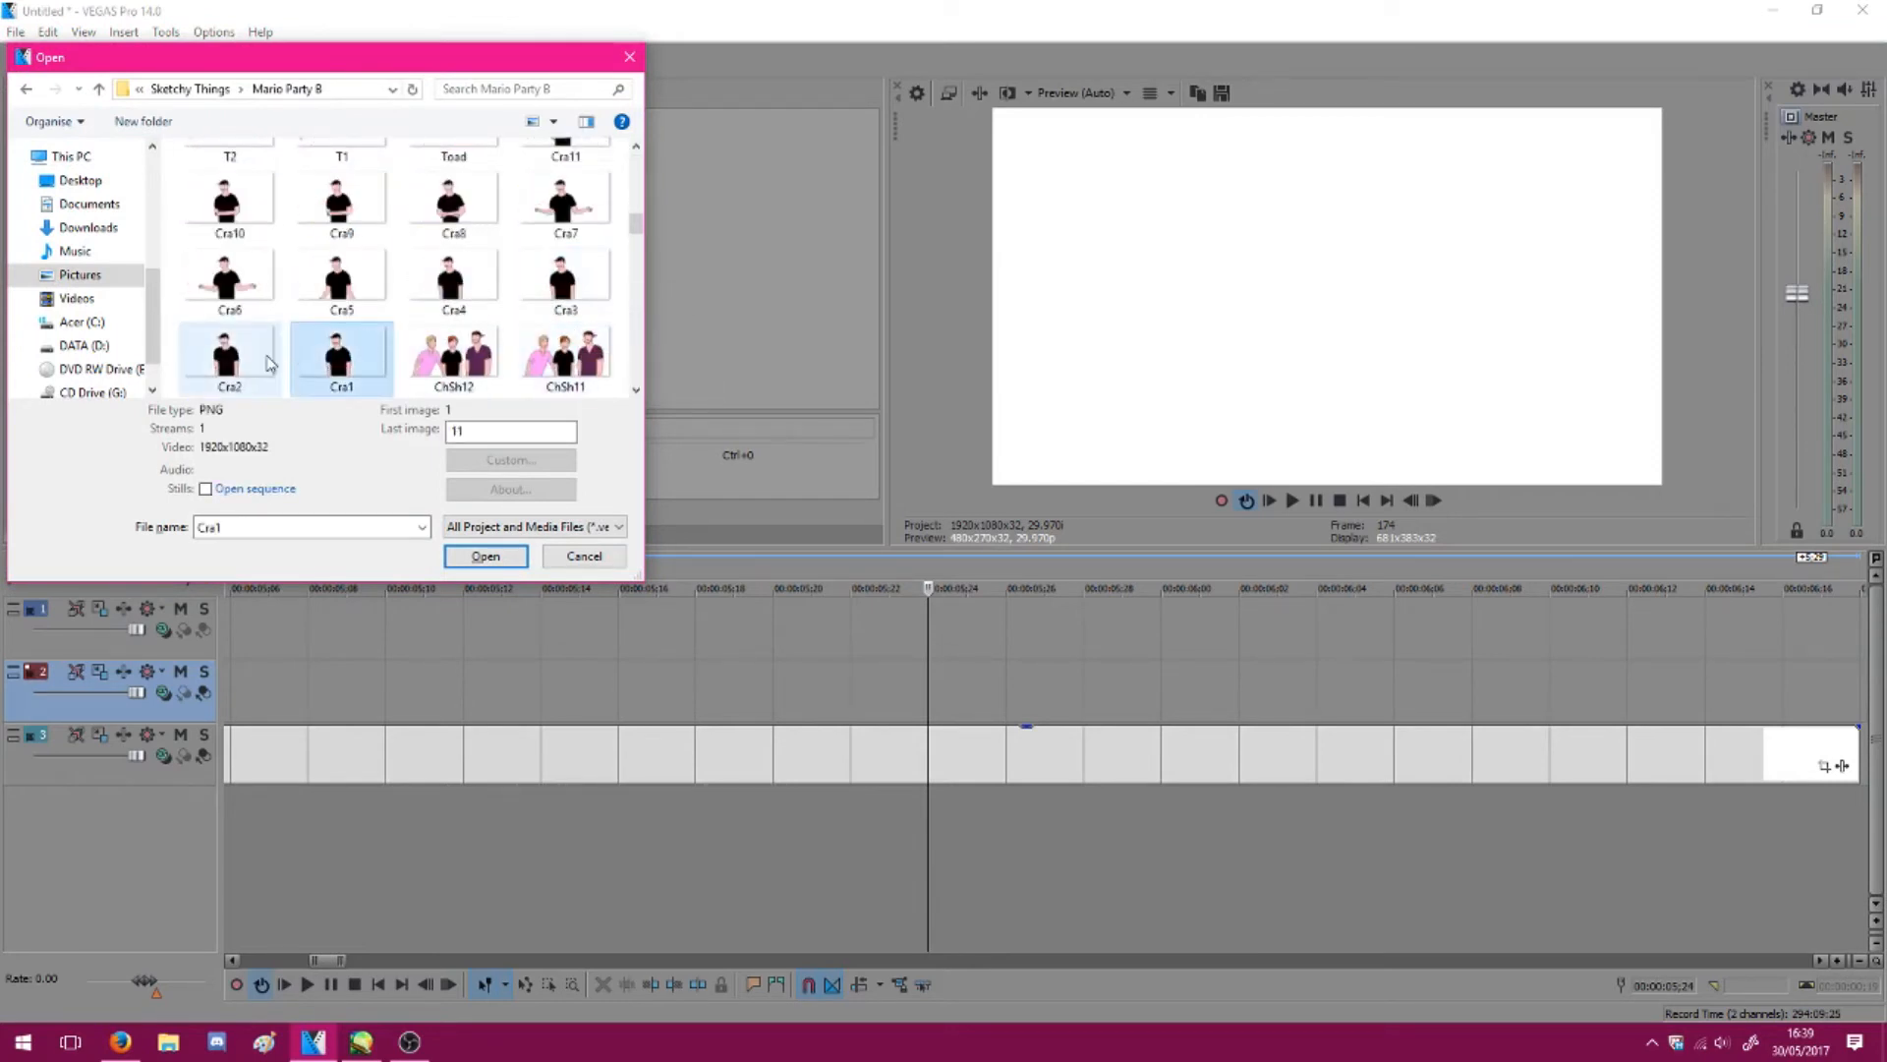
click(468, 285)
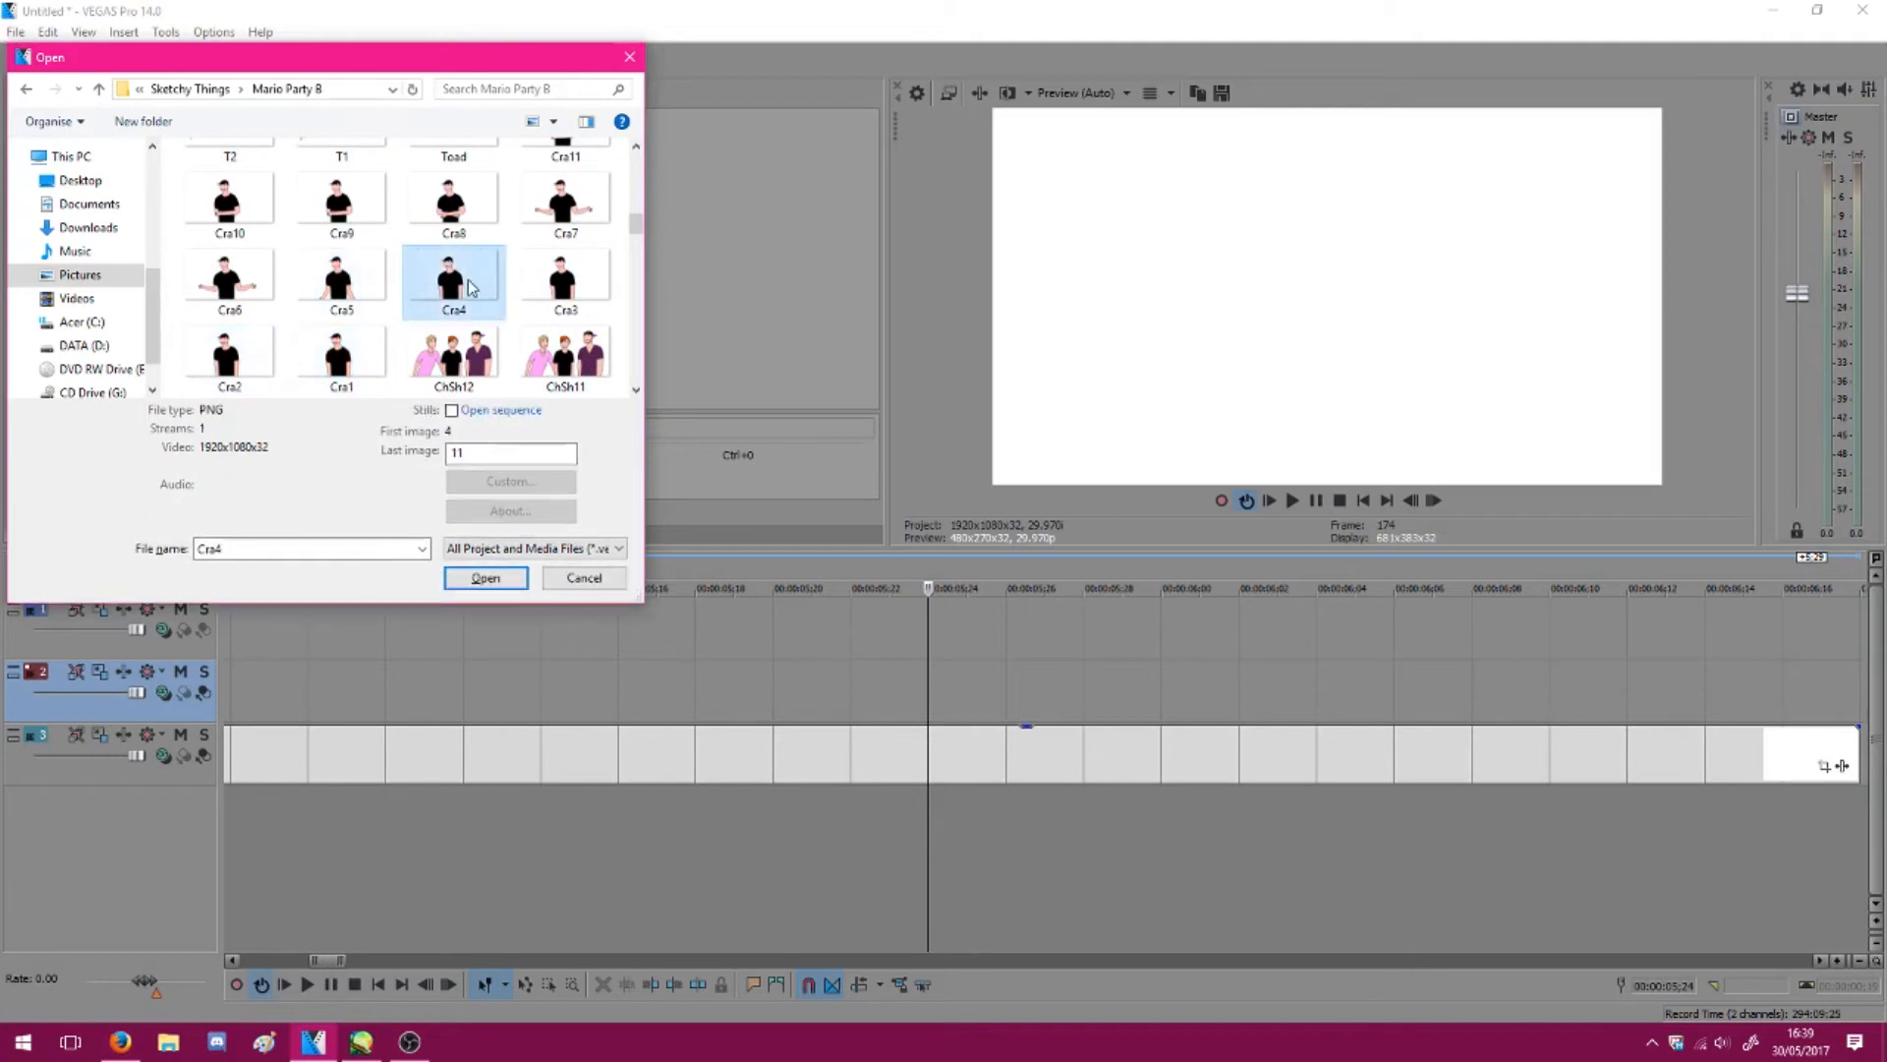
click(339, 354)
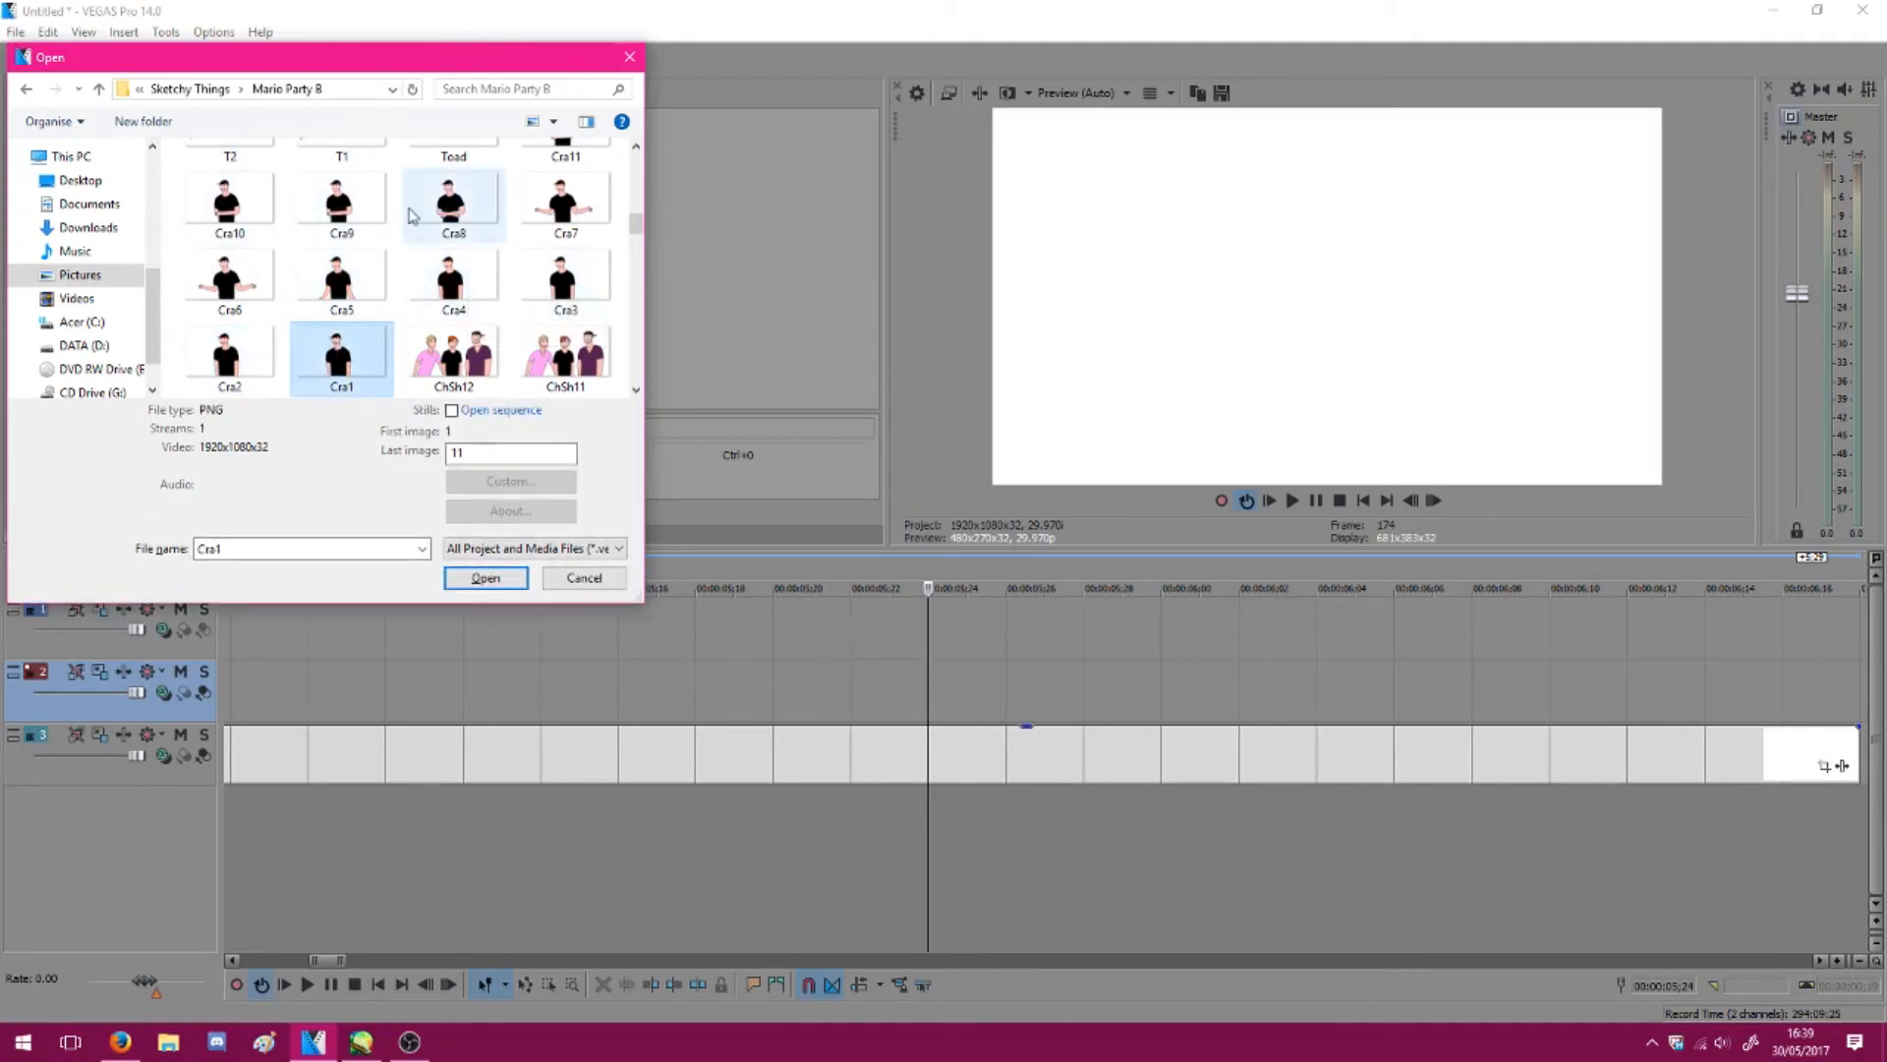
scroll(444, 241, up, 2)
shift+click(562, 247)
click(501, 577)
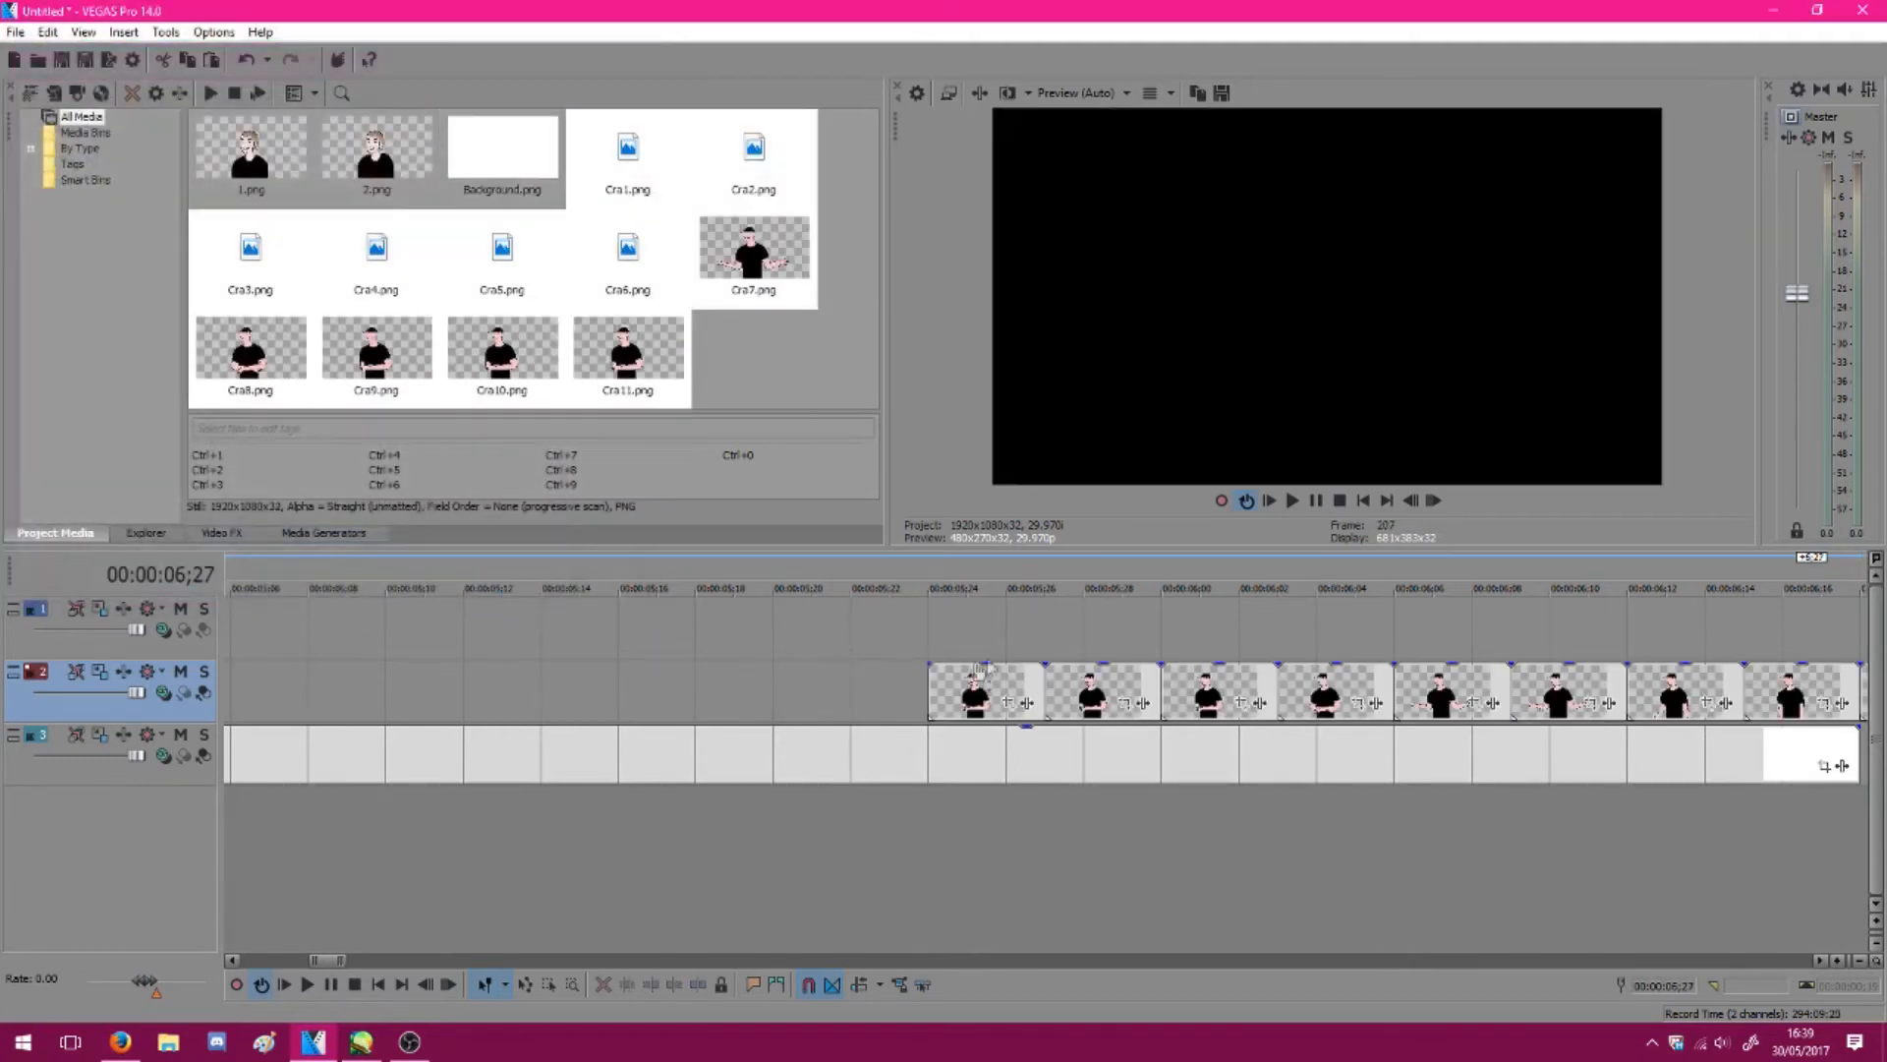
Move the last four Cra clips, final one first, to the character track from 00:00:05;13, overlapping each neighbour by one frame
click(1123, 678)
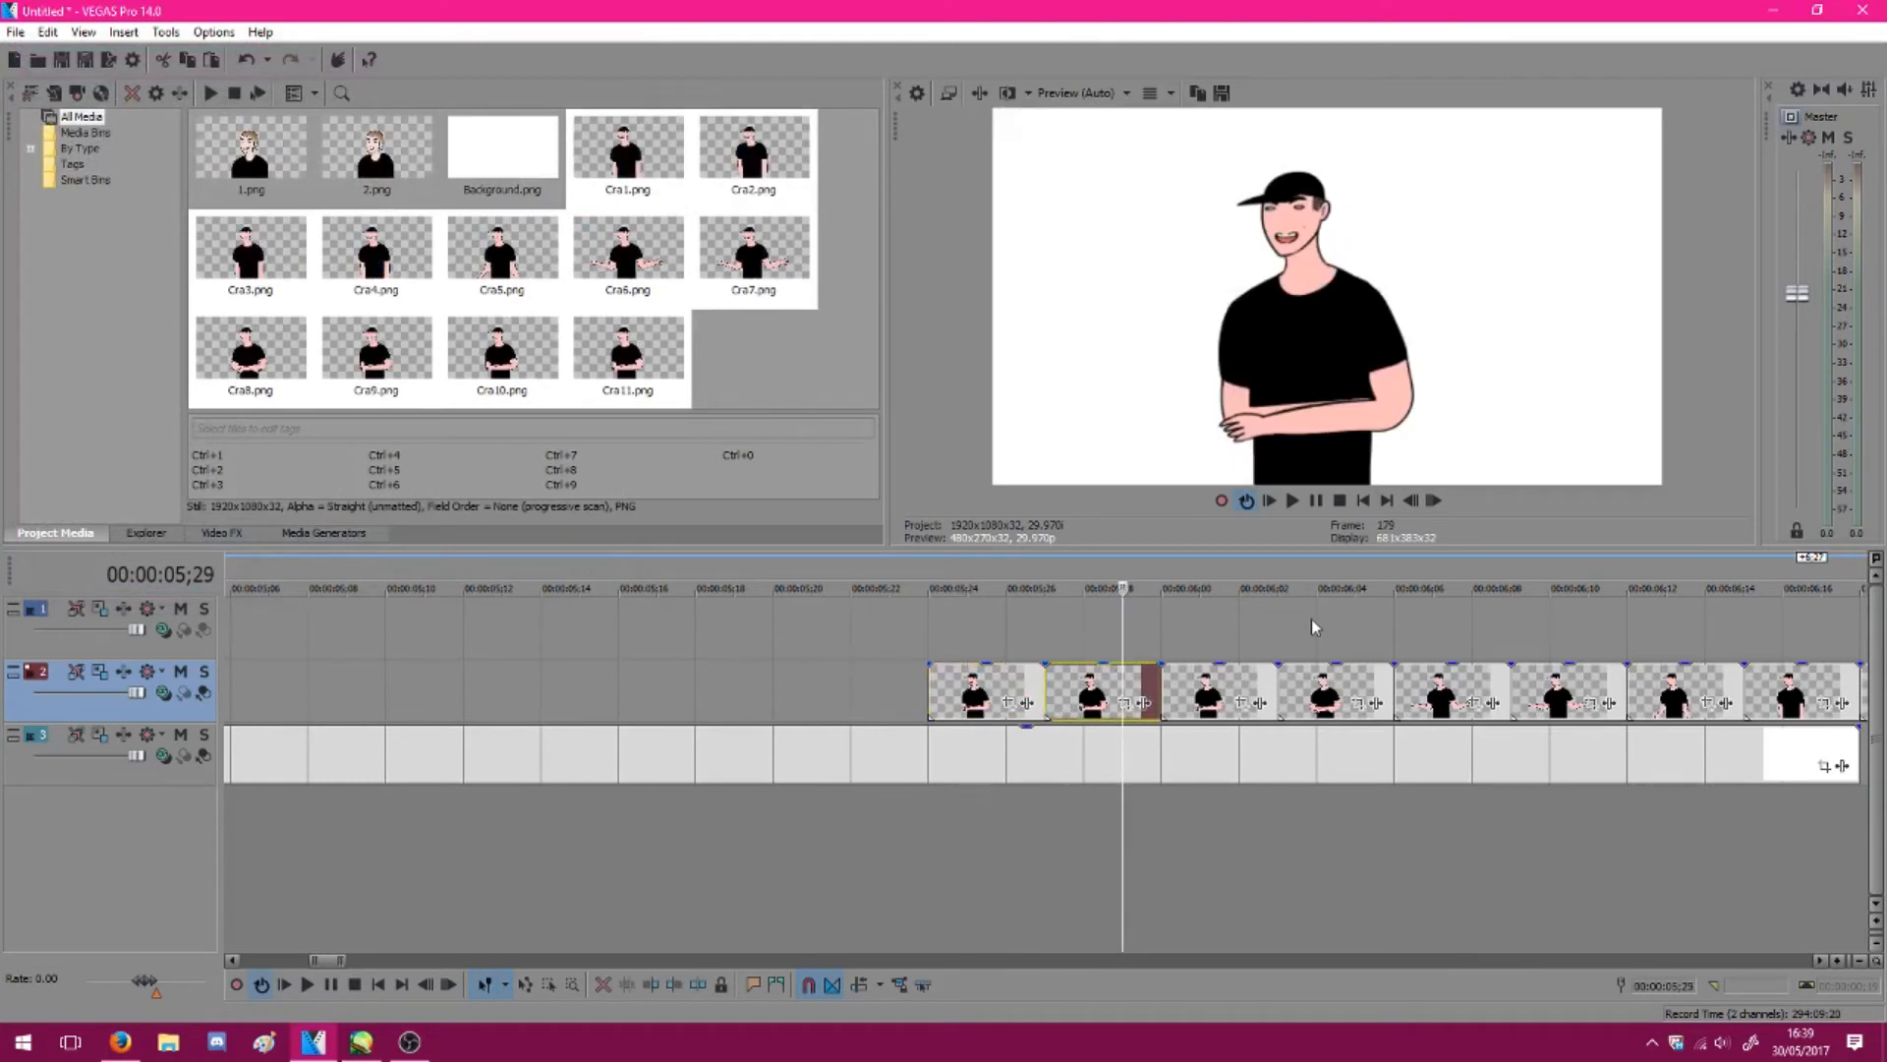
scroll(1316, 627, down, 1)
drag(1766, 660, 570, 629)
drag(1761, 678, 830, 620)
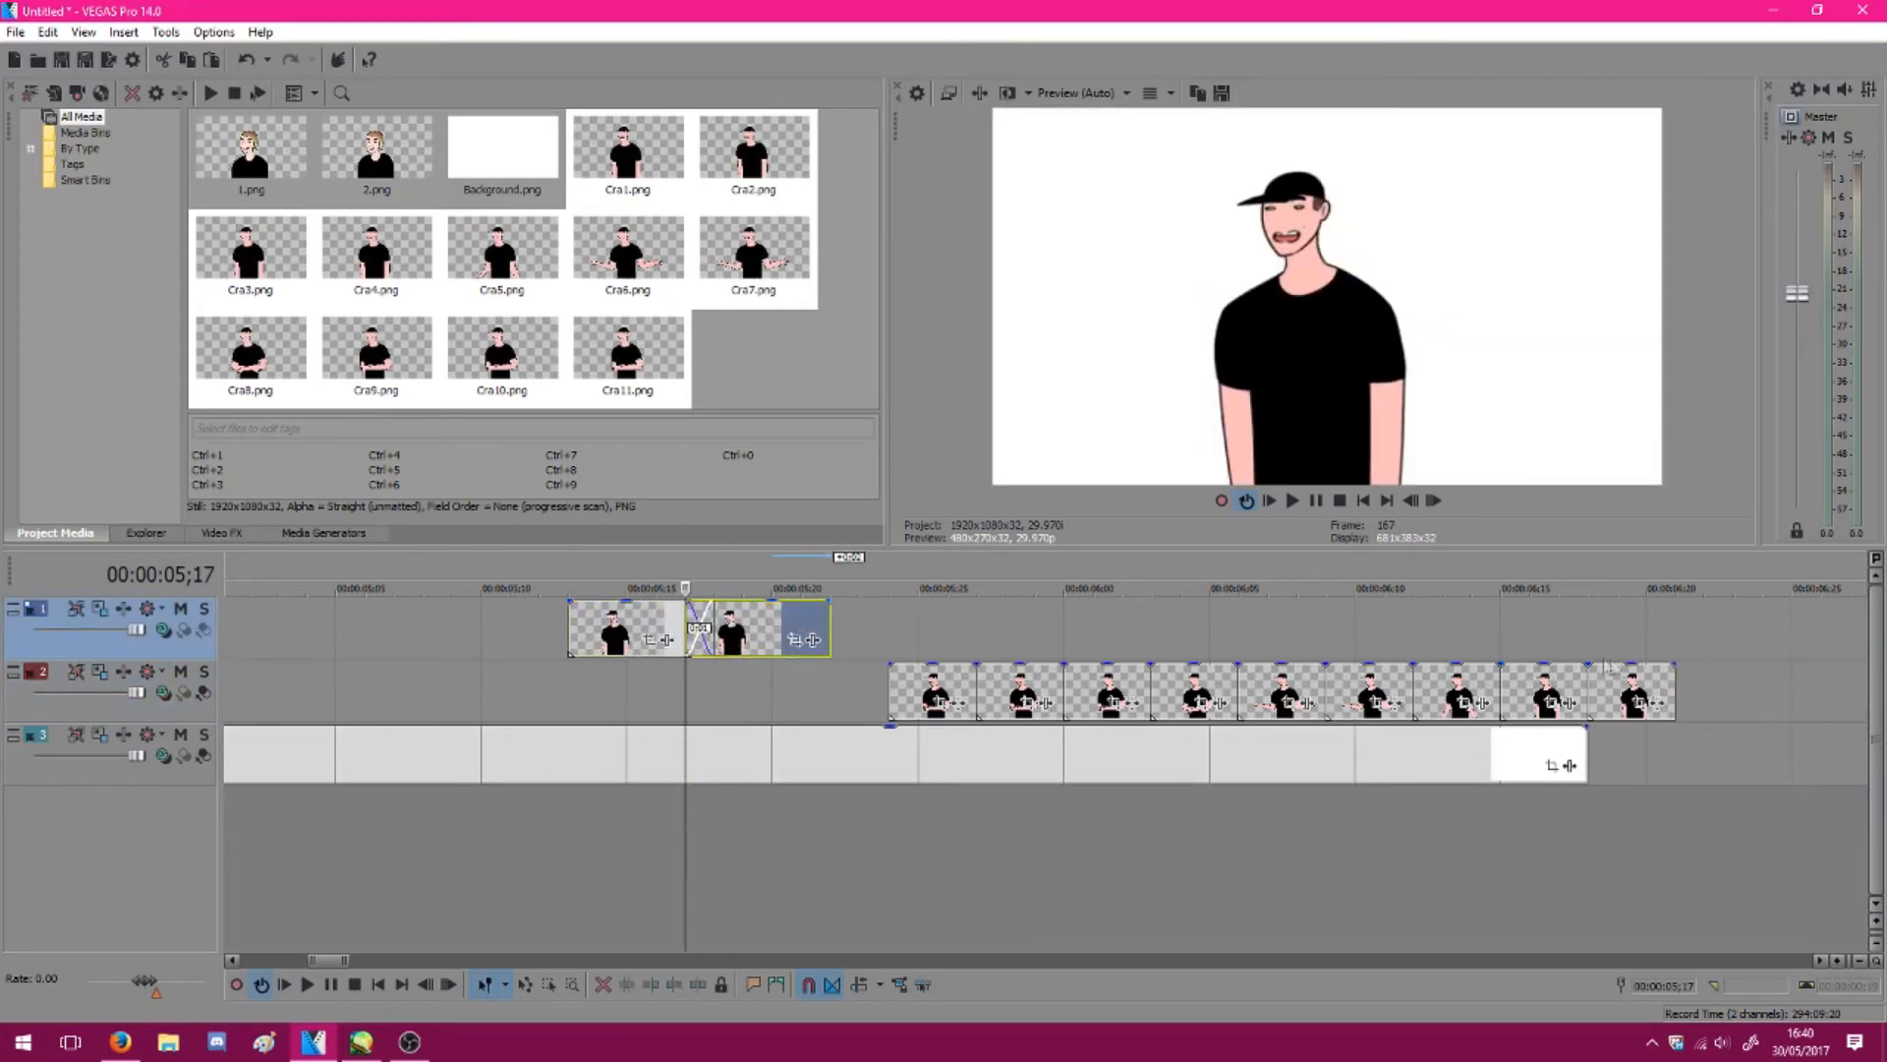
drag(1617, 673, 970, 588)
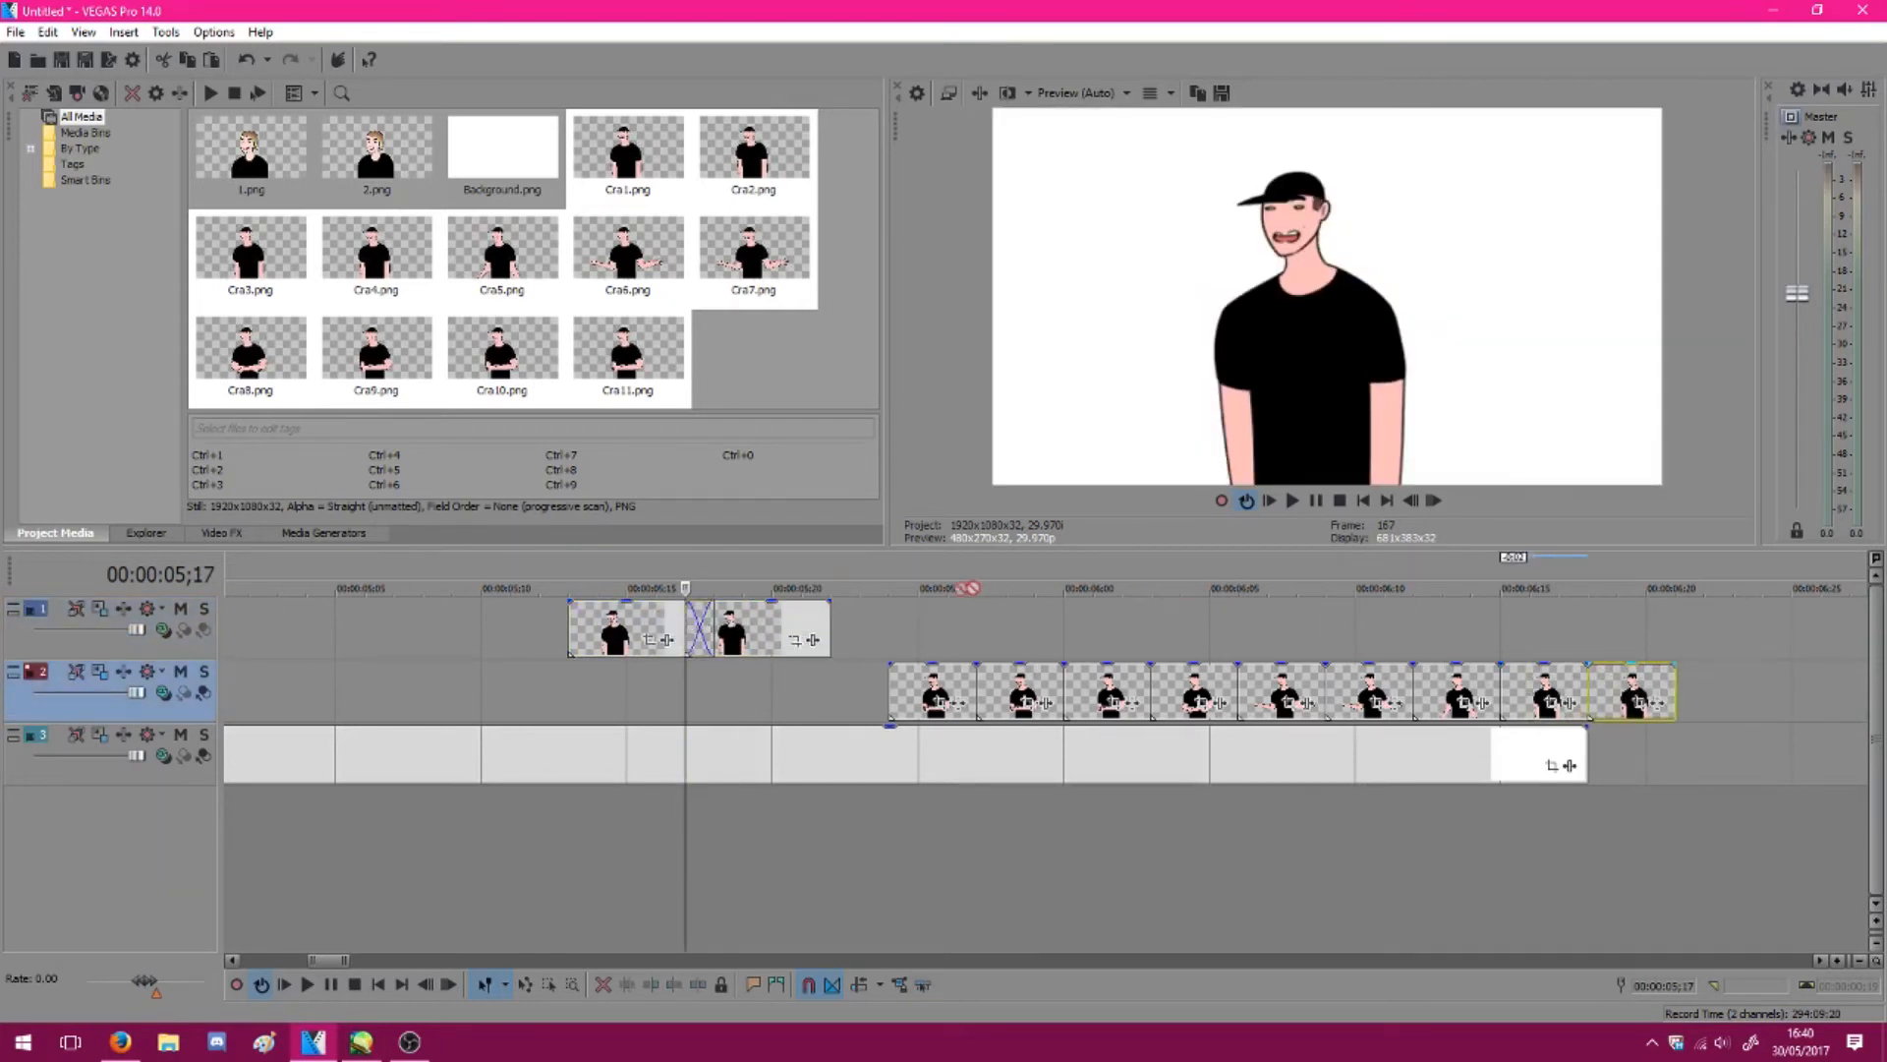
drag(859, 637, 918, 625)
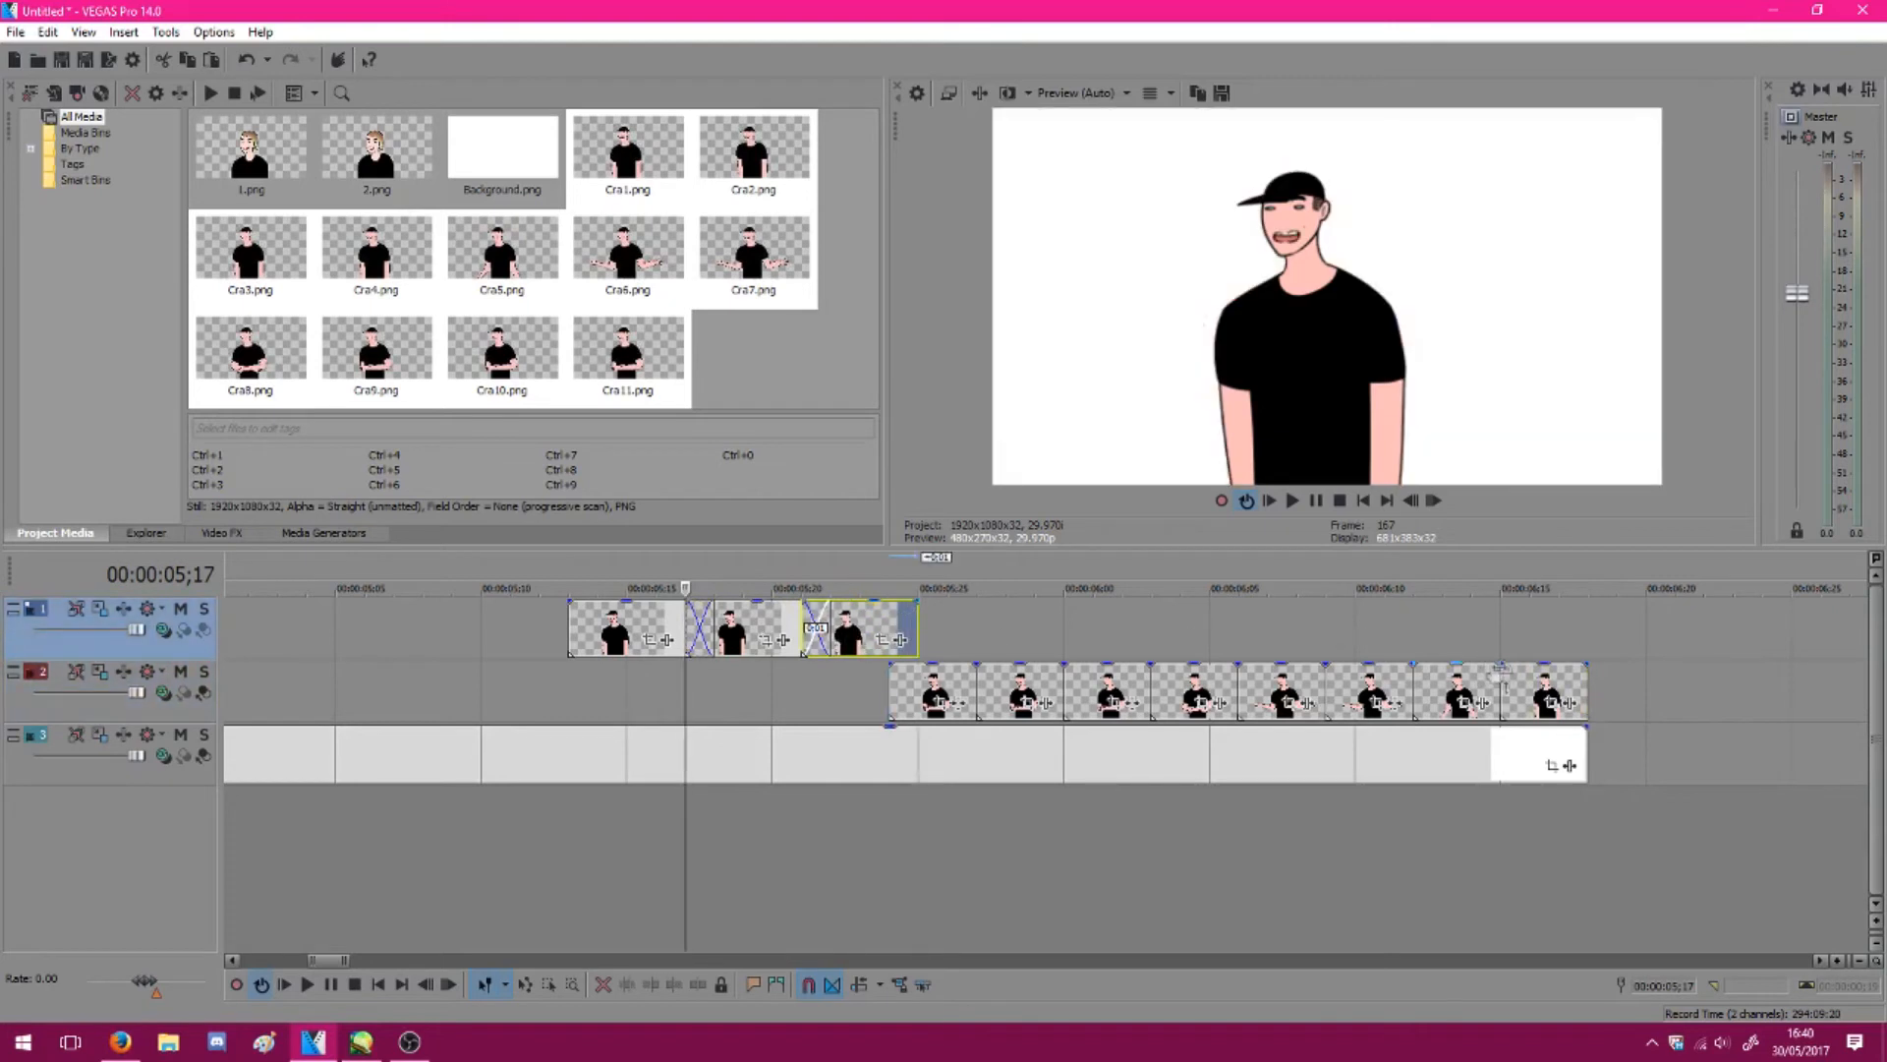
drag(1529, 679, 919, 627)
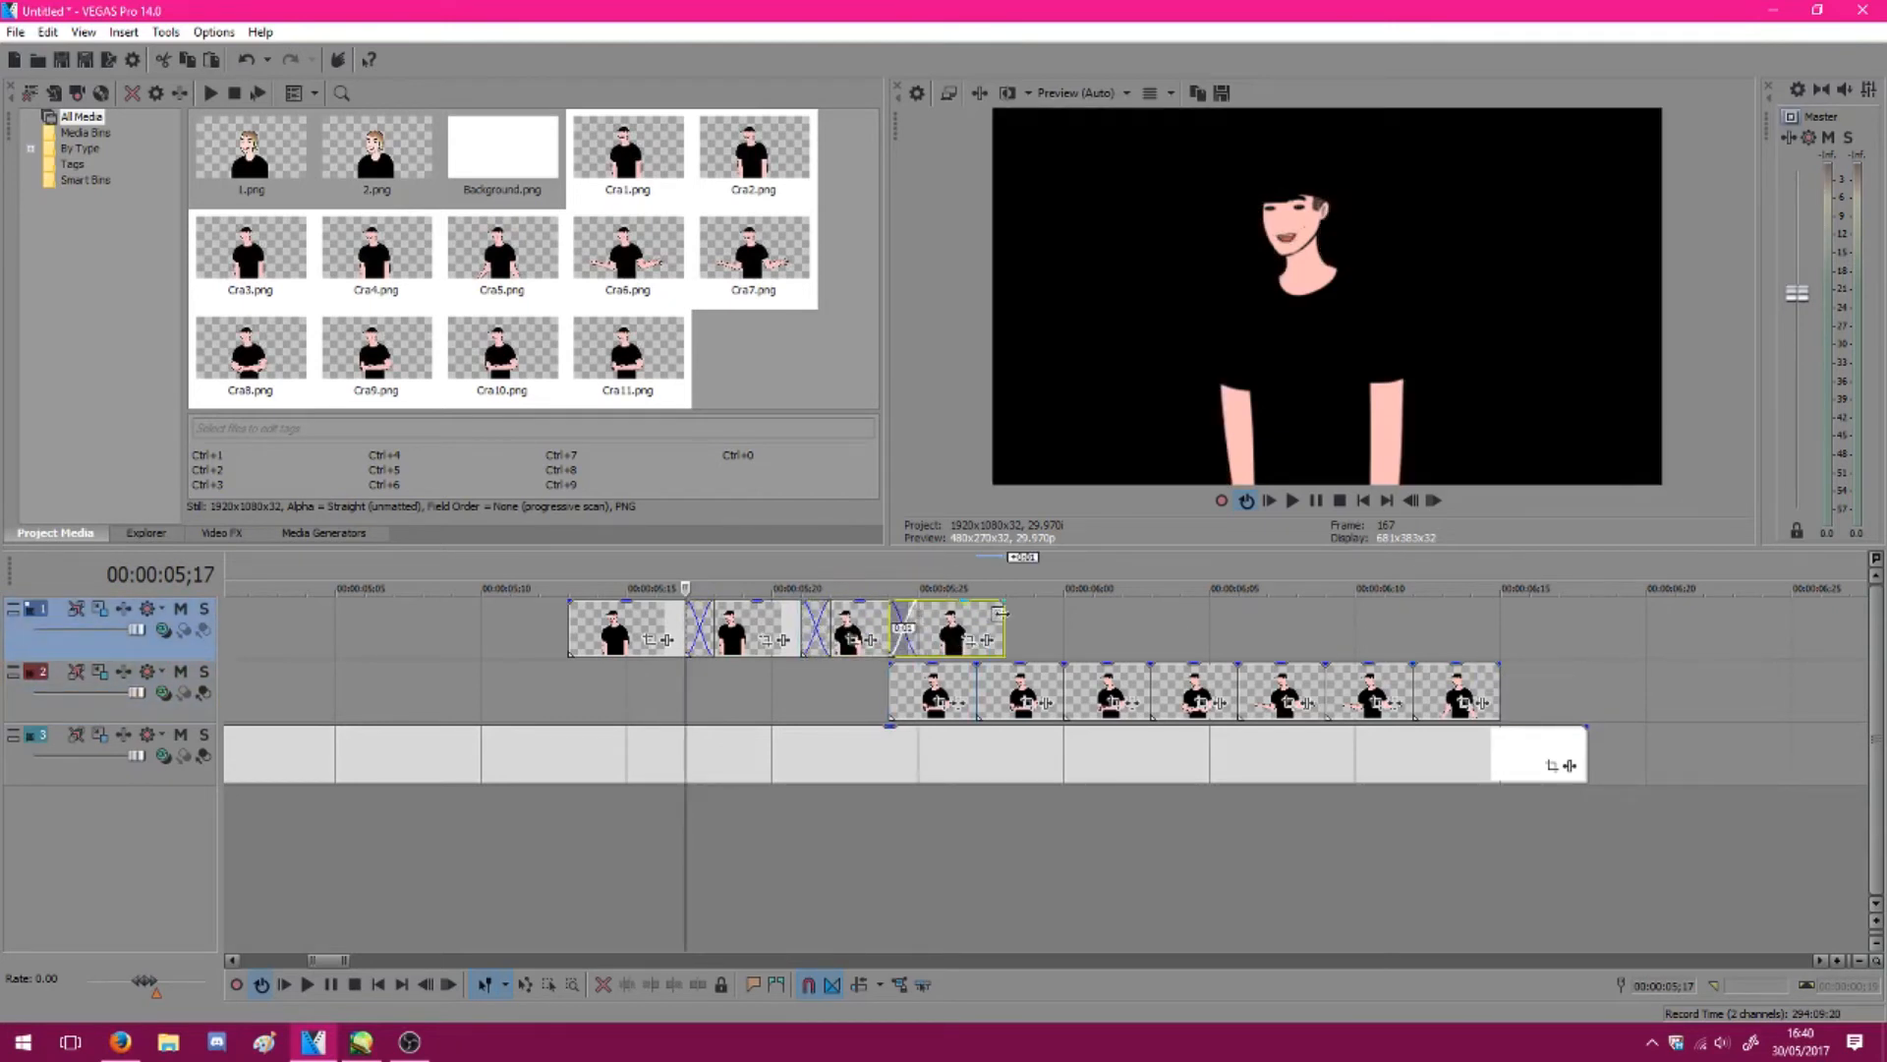
Move the next four Cra clips in reverse order onto the character track, crossfading each with the preceding clip by one frame
click(1453, 680)
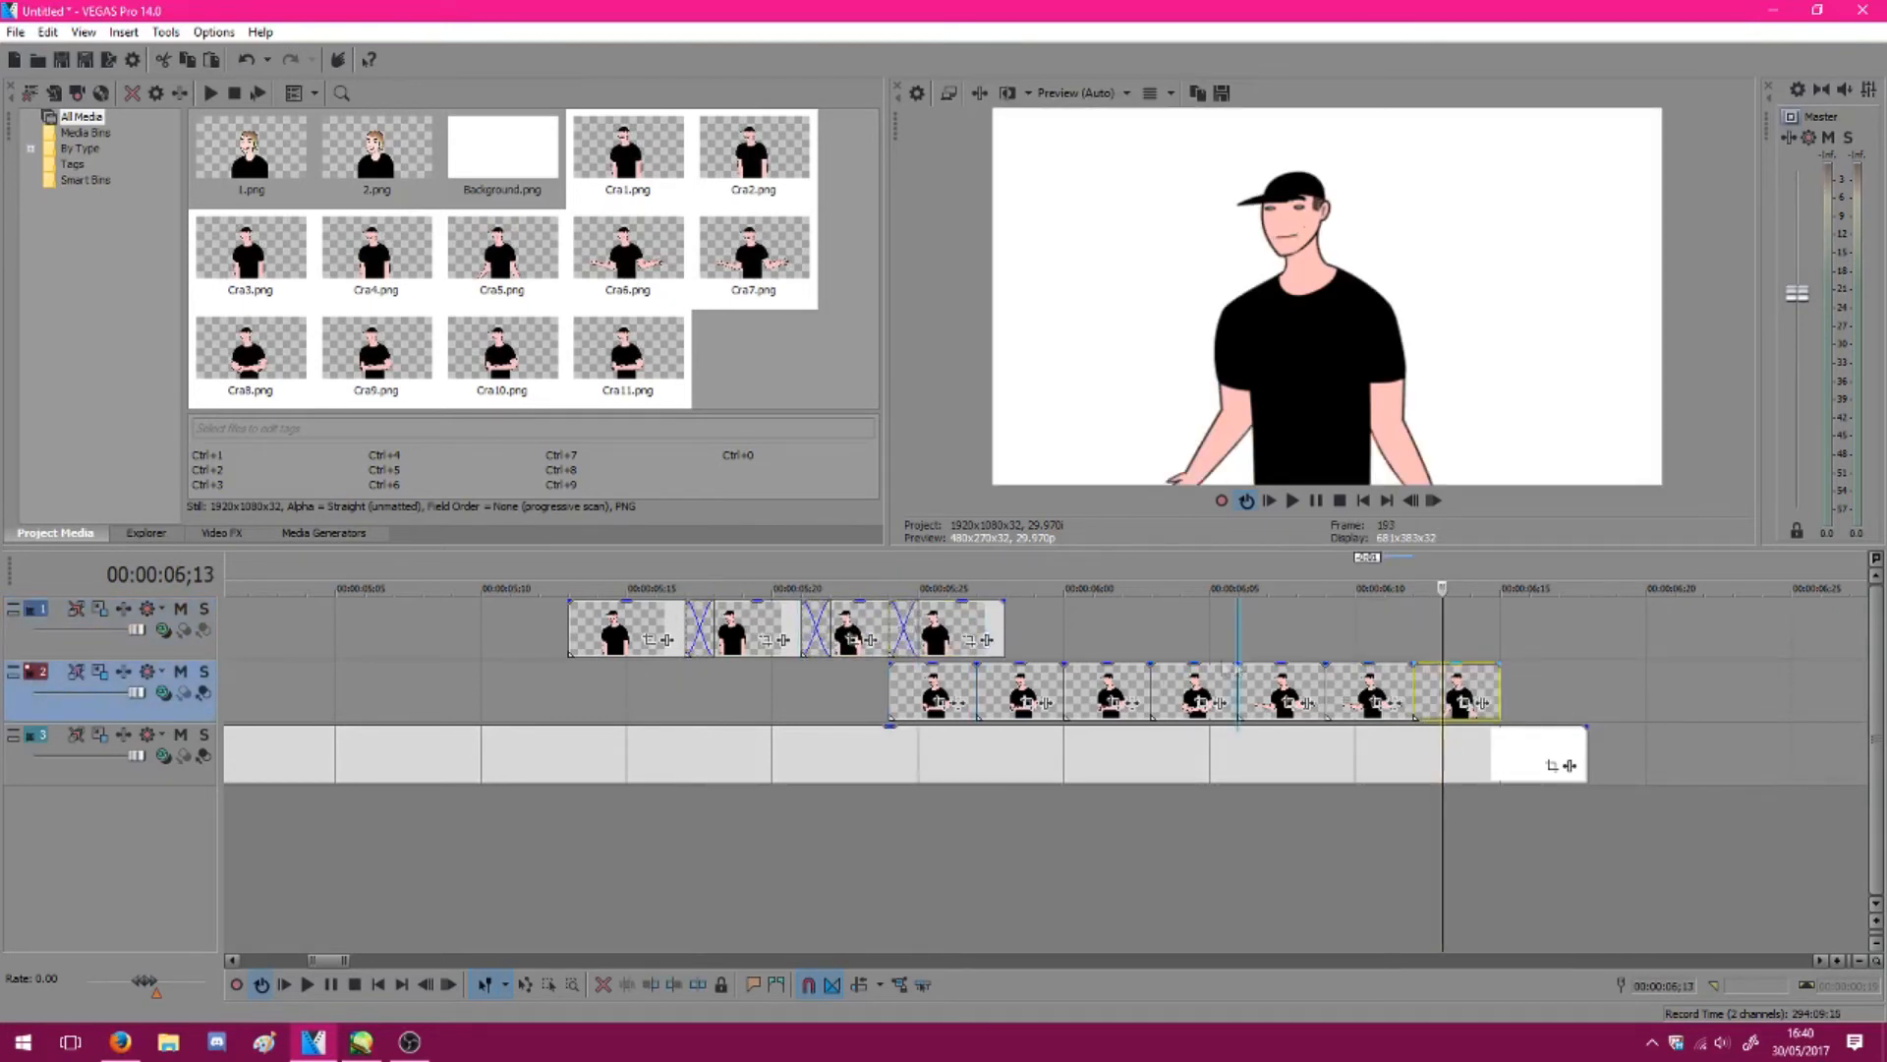
drag(1455, 693, 1044, 629)
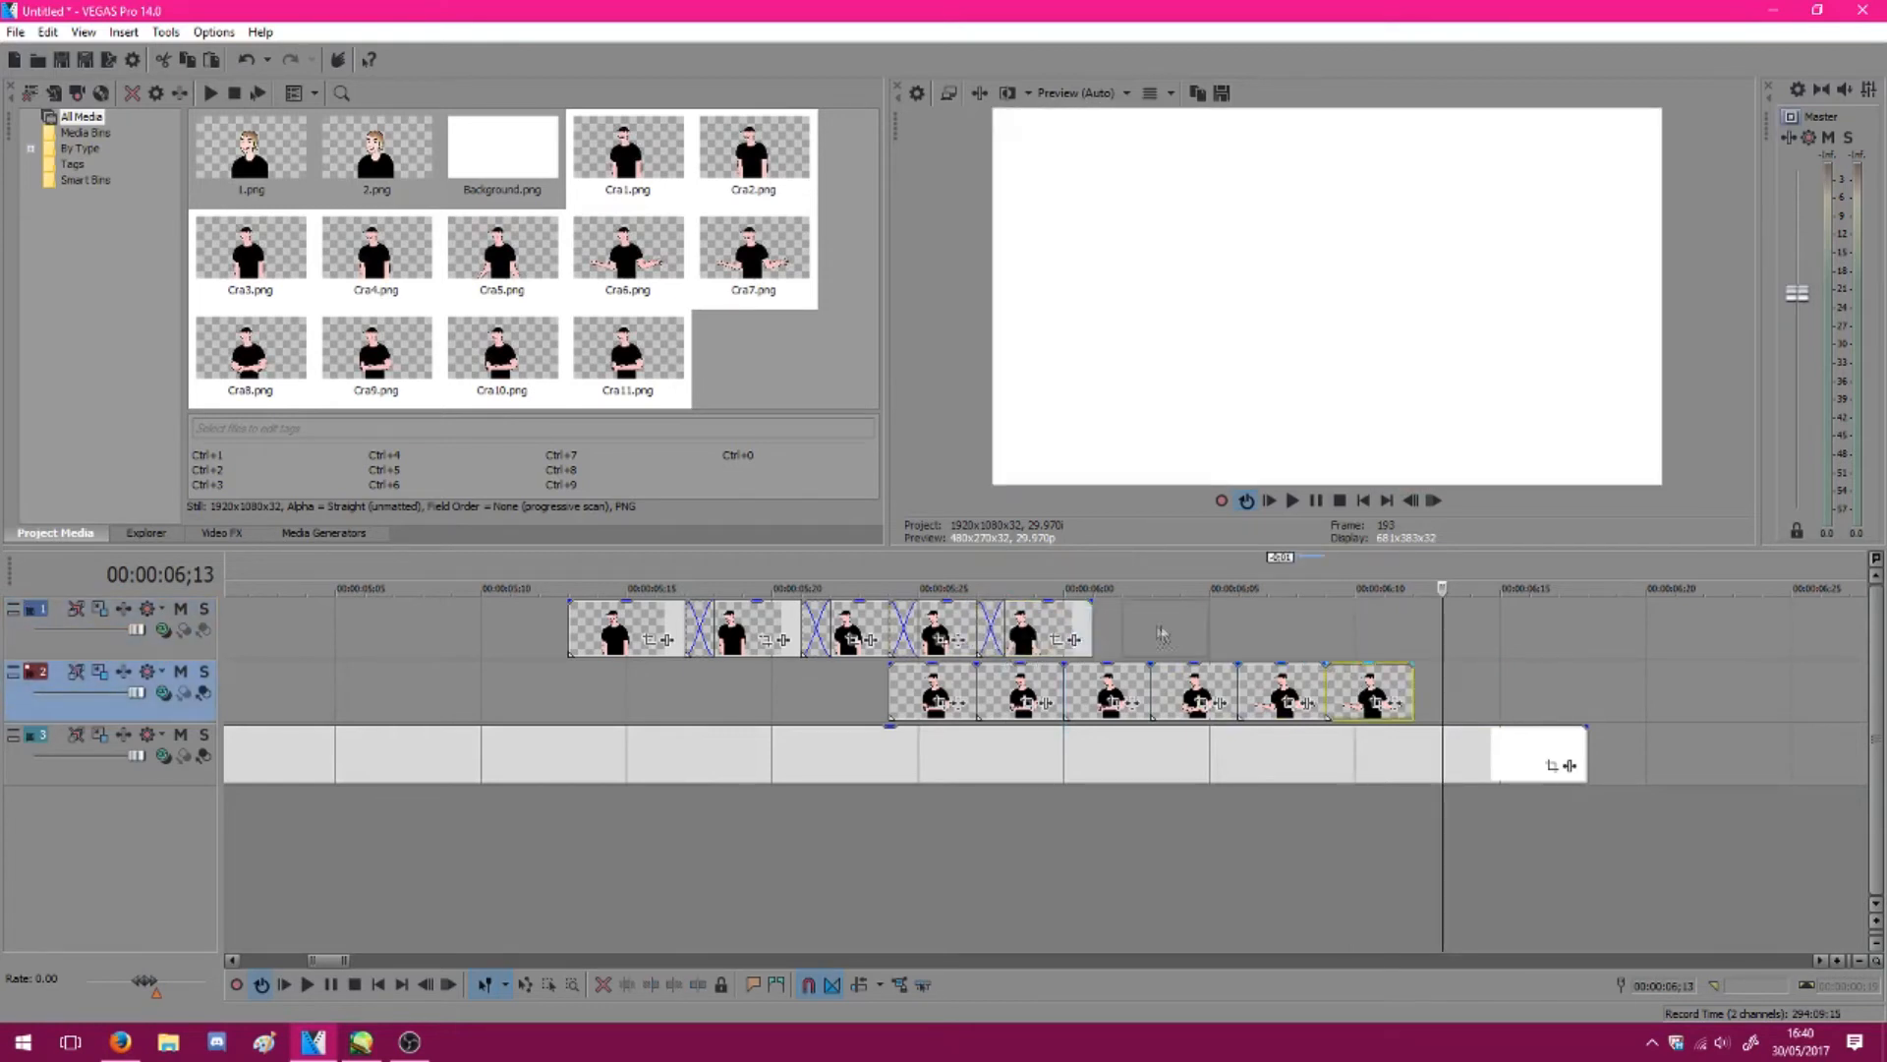
drag(1370, 696, 1211, 623)
drag(1283, 693, 1327, 625)
drag(1207, 694, 1354, 634)
drag(1385, 619, 1412, 617)
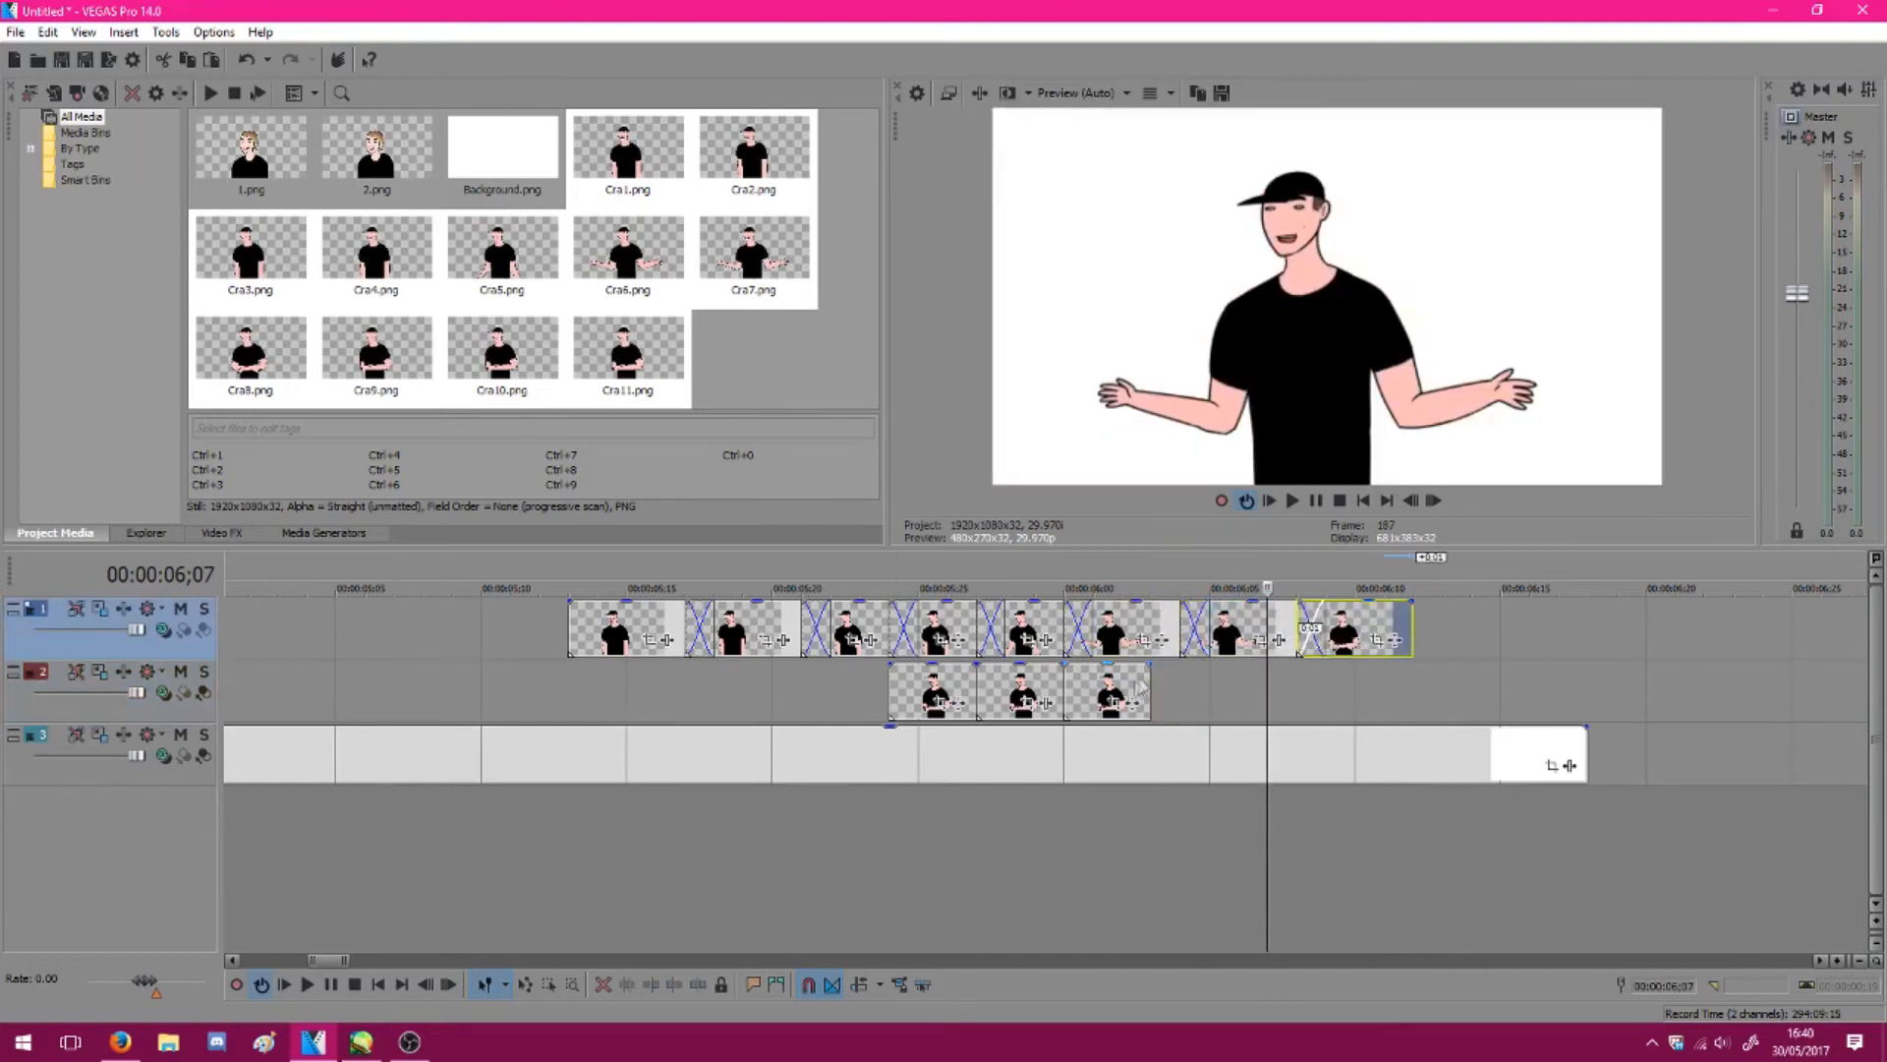
Crossfade the three remaining Cra clips onto the end of the character track, and extend the background and final clip to about 00:00:06;26
drag(1122, 694, 1531, 615)
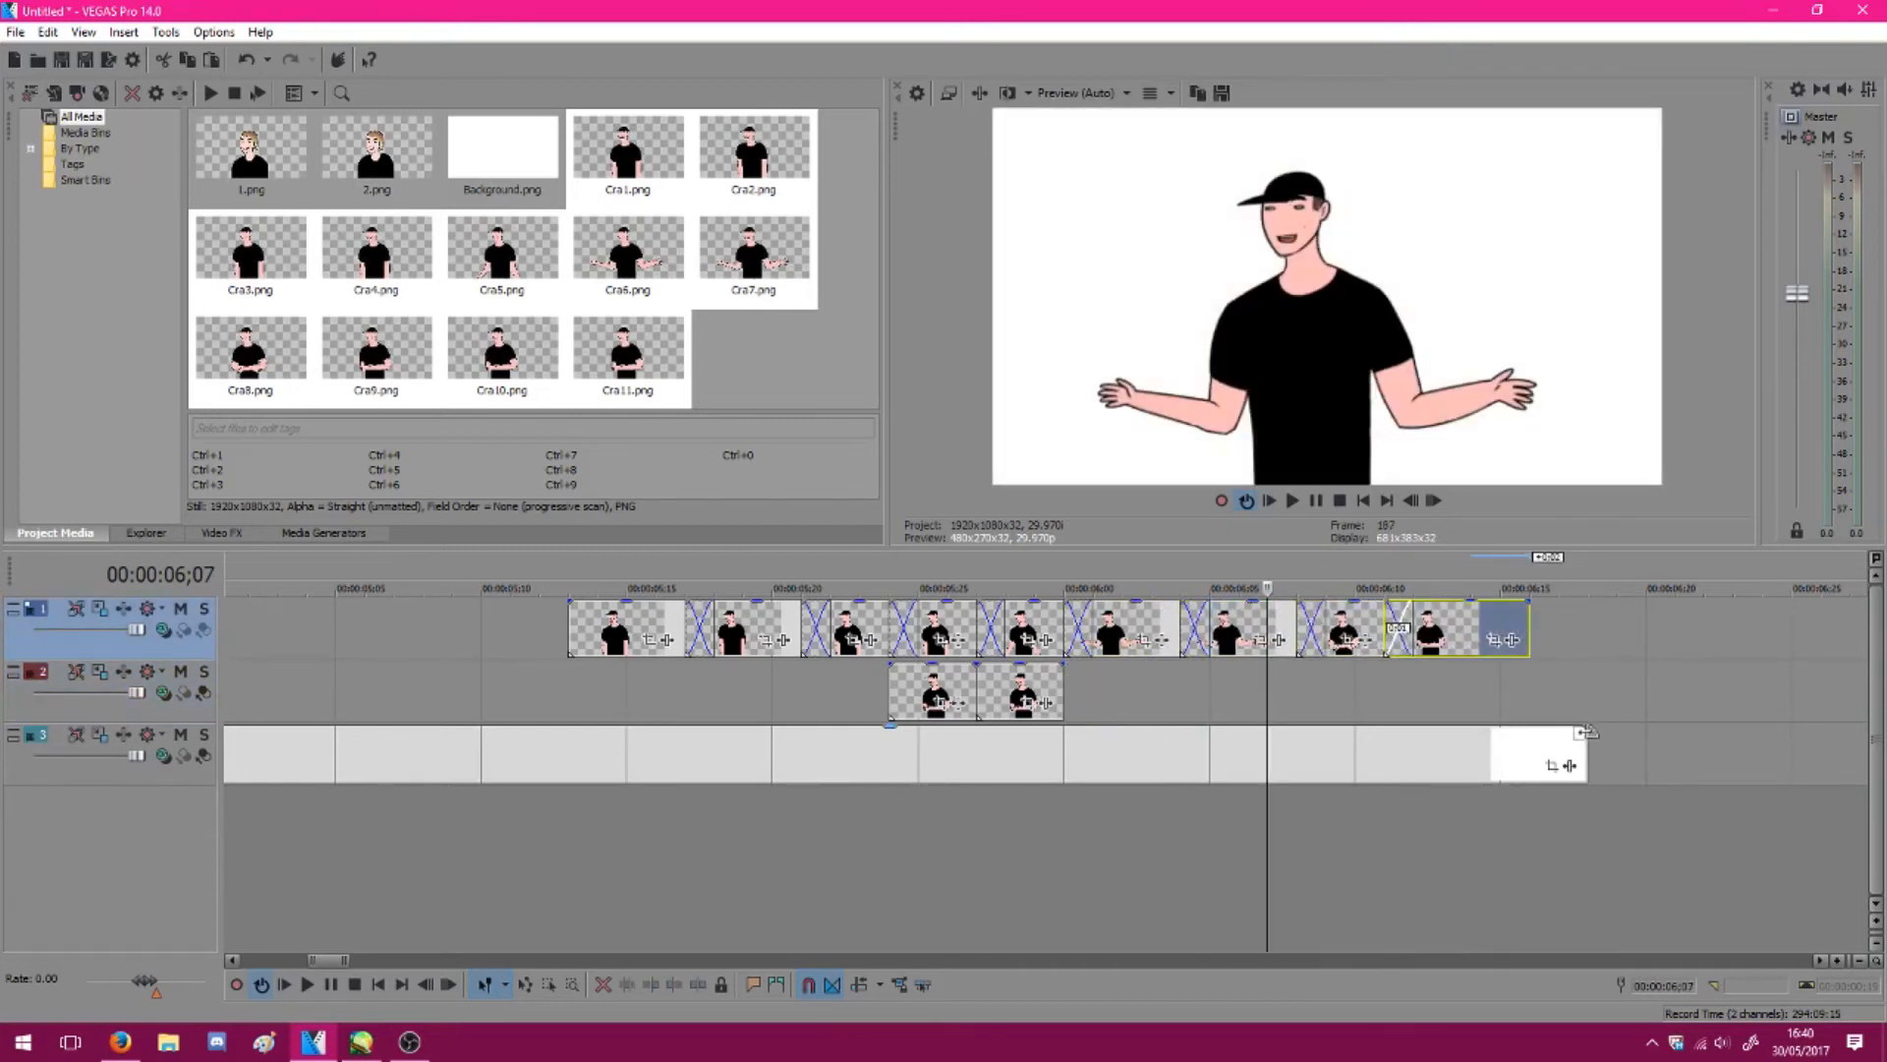
drag(1586, 730, 1822, 720)
drag(1040, 691, 1820, 629)
click(1739, 629)
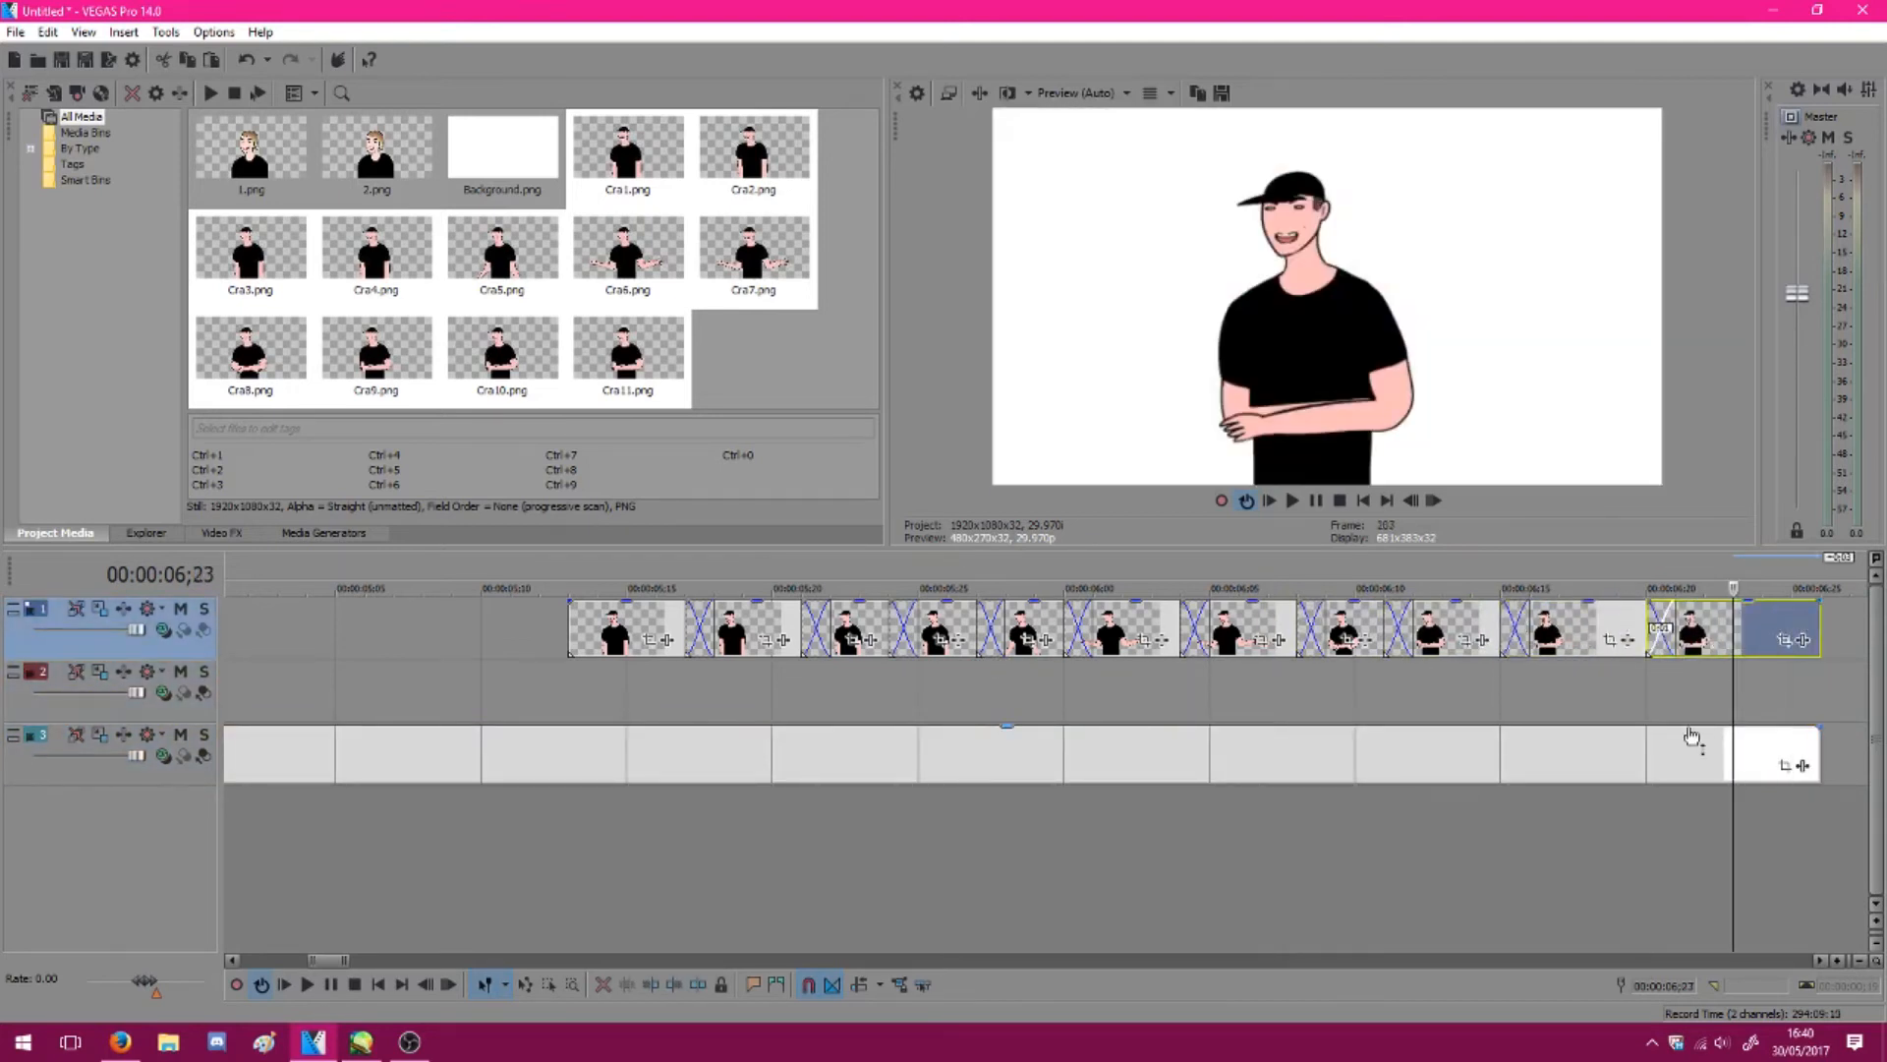
Step the cursor backward and forward frame by frame through the final Cra clips to check their crossfades
click(1819, 822)
key(Left)
key(Left)
key(Left)
key(Left)
key(Left)
key(Left)
key(Left)
key(Left)
key(Left)
key(Left)
key(Left)
key(Left)
key(Left)
key(Right)
key(Right)
key(Right)
key(Right)
key(Right)
key(Right)
key(Right)
key(Right)
key(Right)
key(Right)
key(Right)
key(Right)
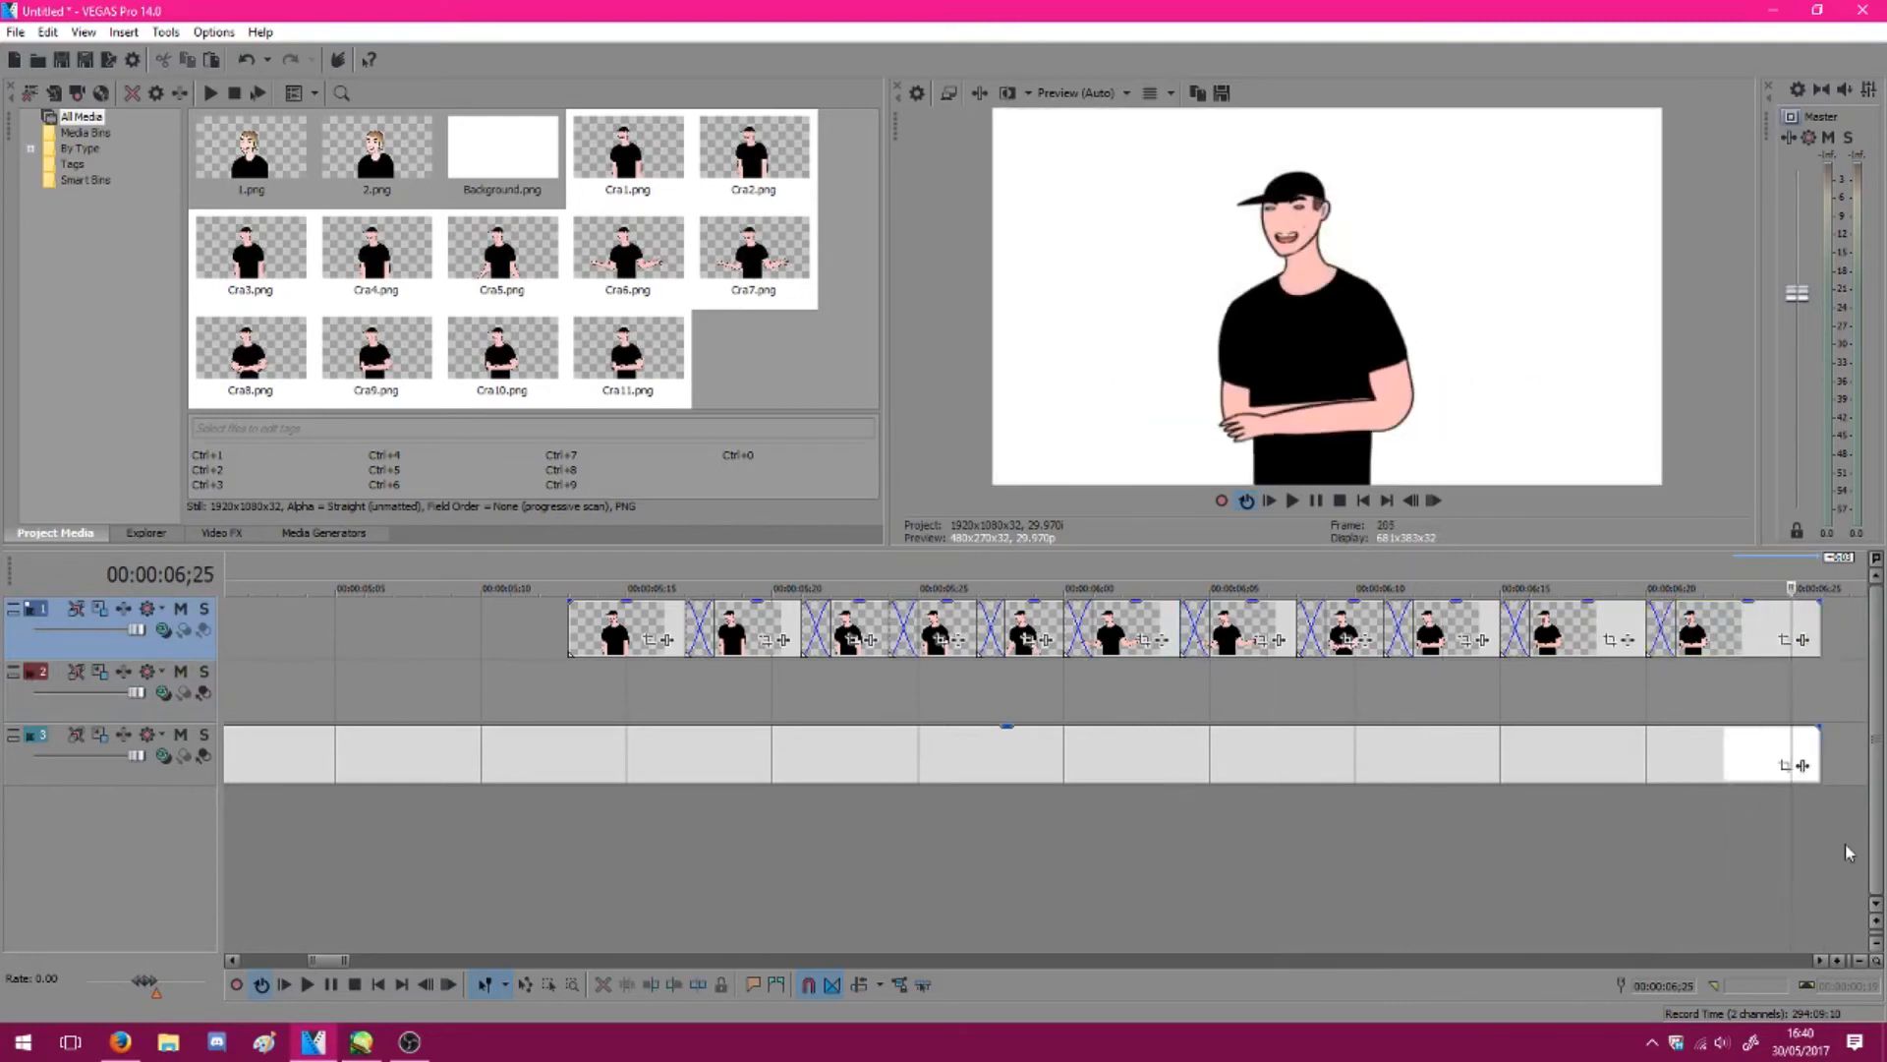
Set the loop region over the Cra clips from 00:00:05;13 to 00:00:06;26 and play the animation
drag(1848, 852, 565, 797)
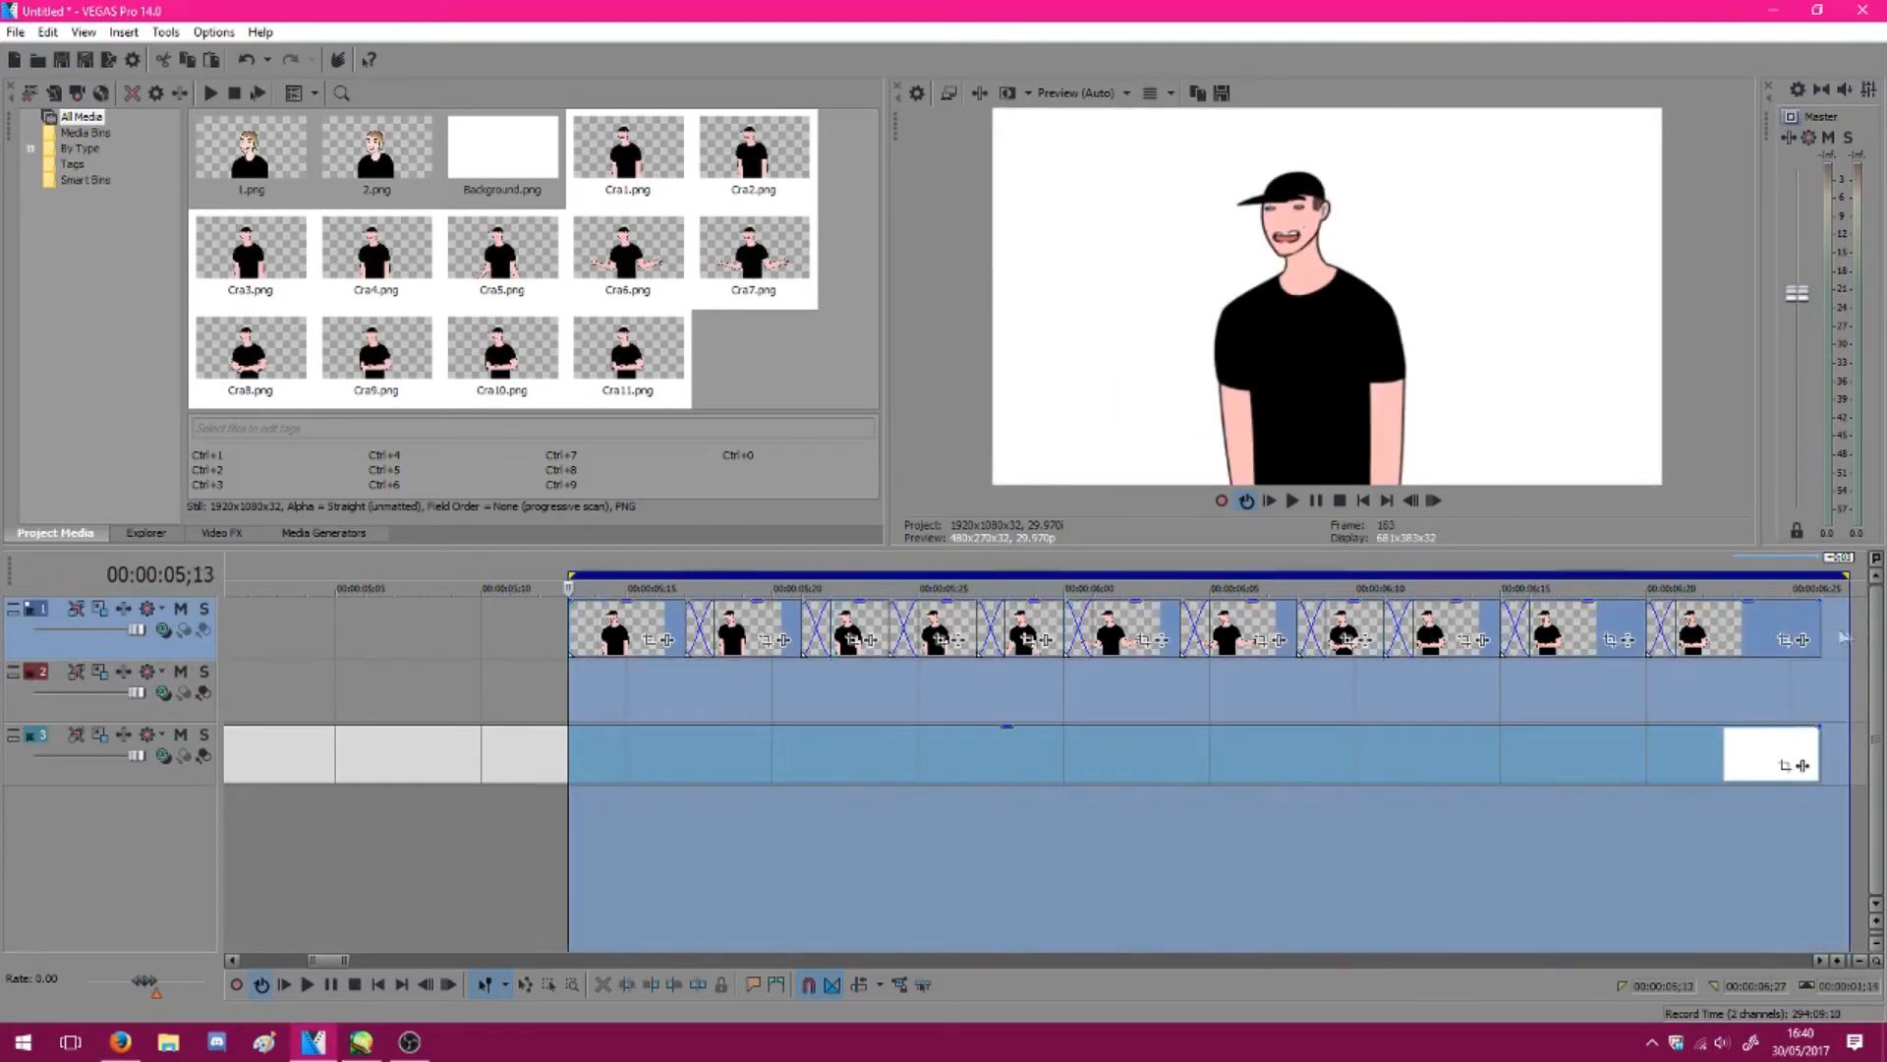
drag(1826, 633, 1816, 635)
click(580, 675)
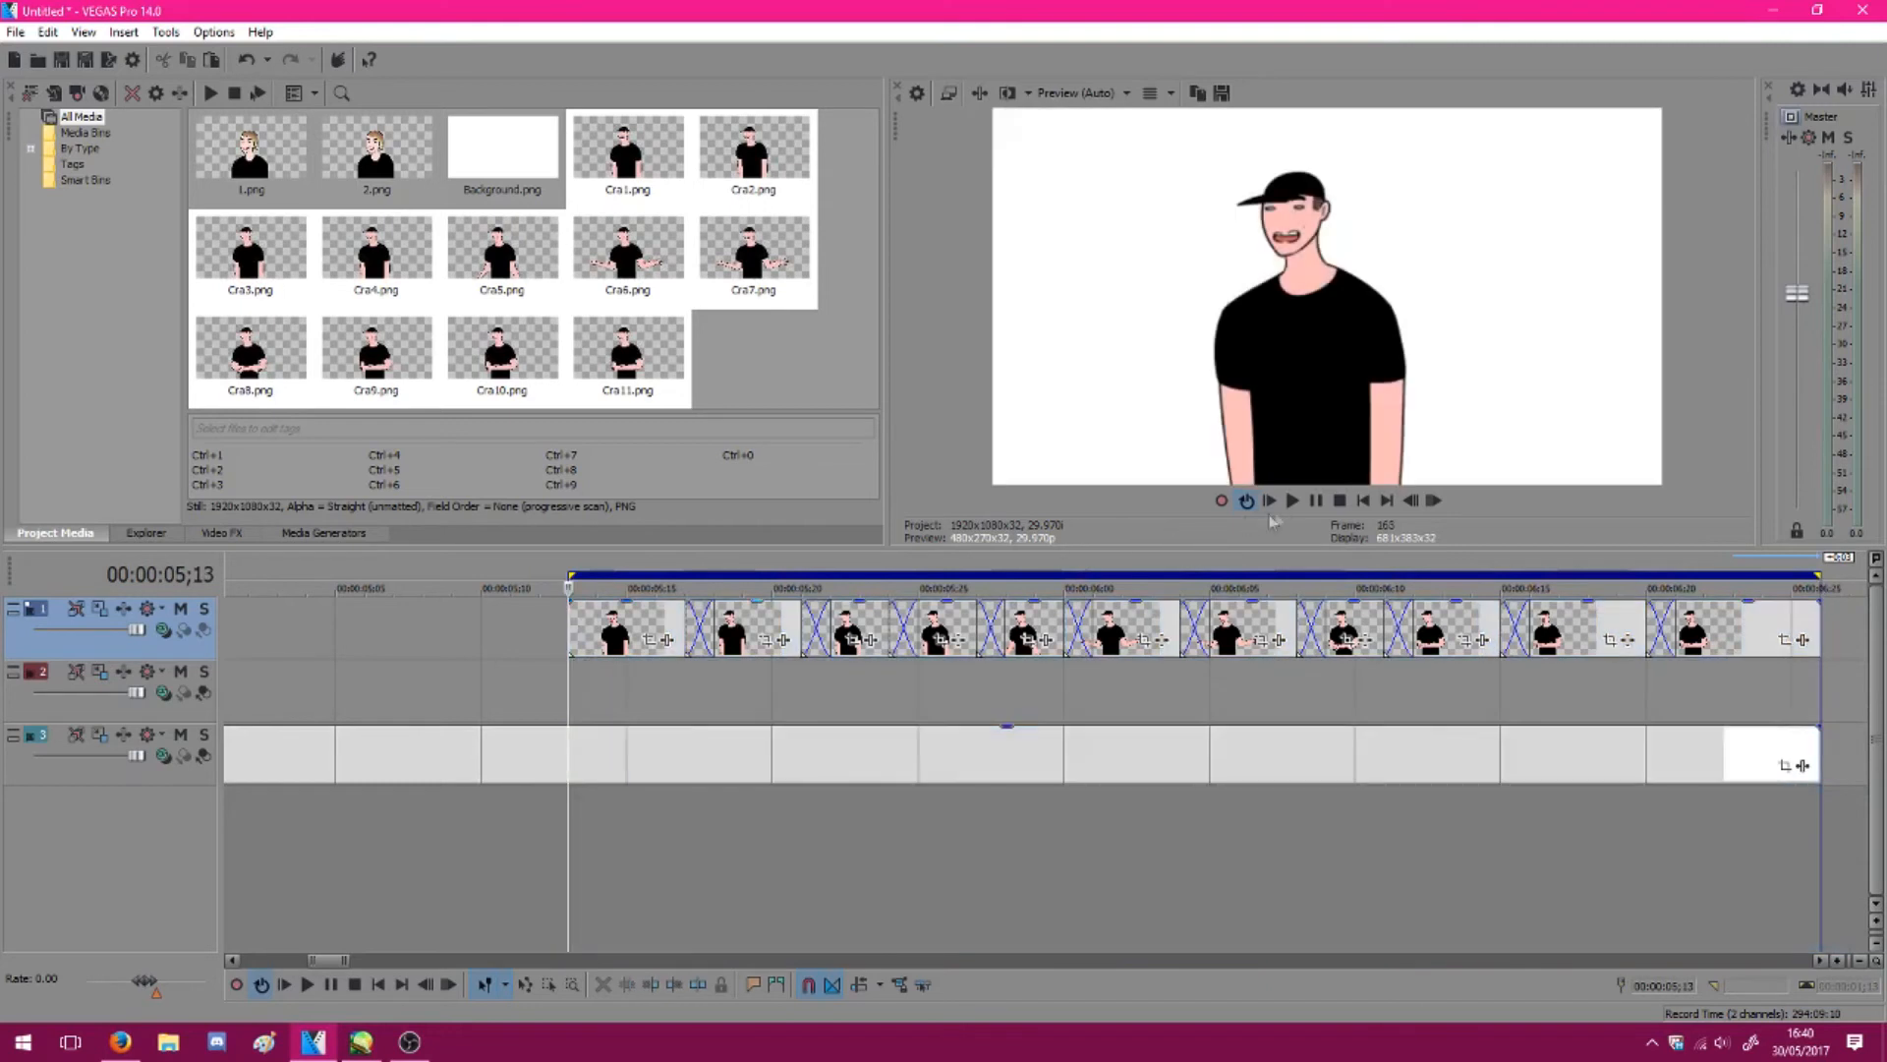
click(1289, 502)
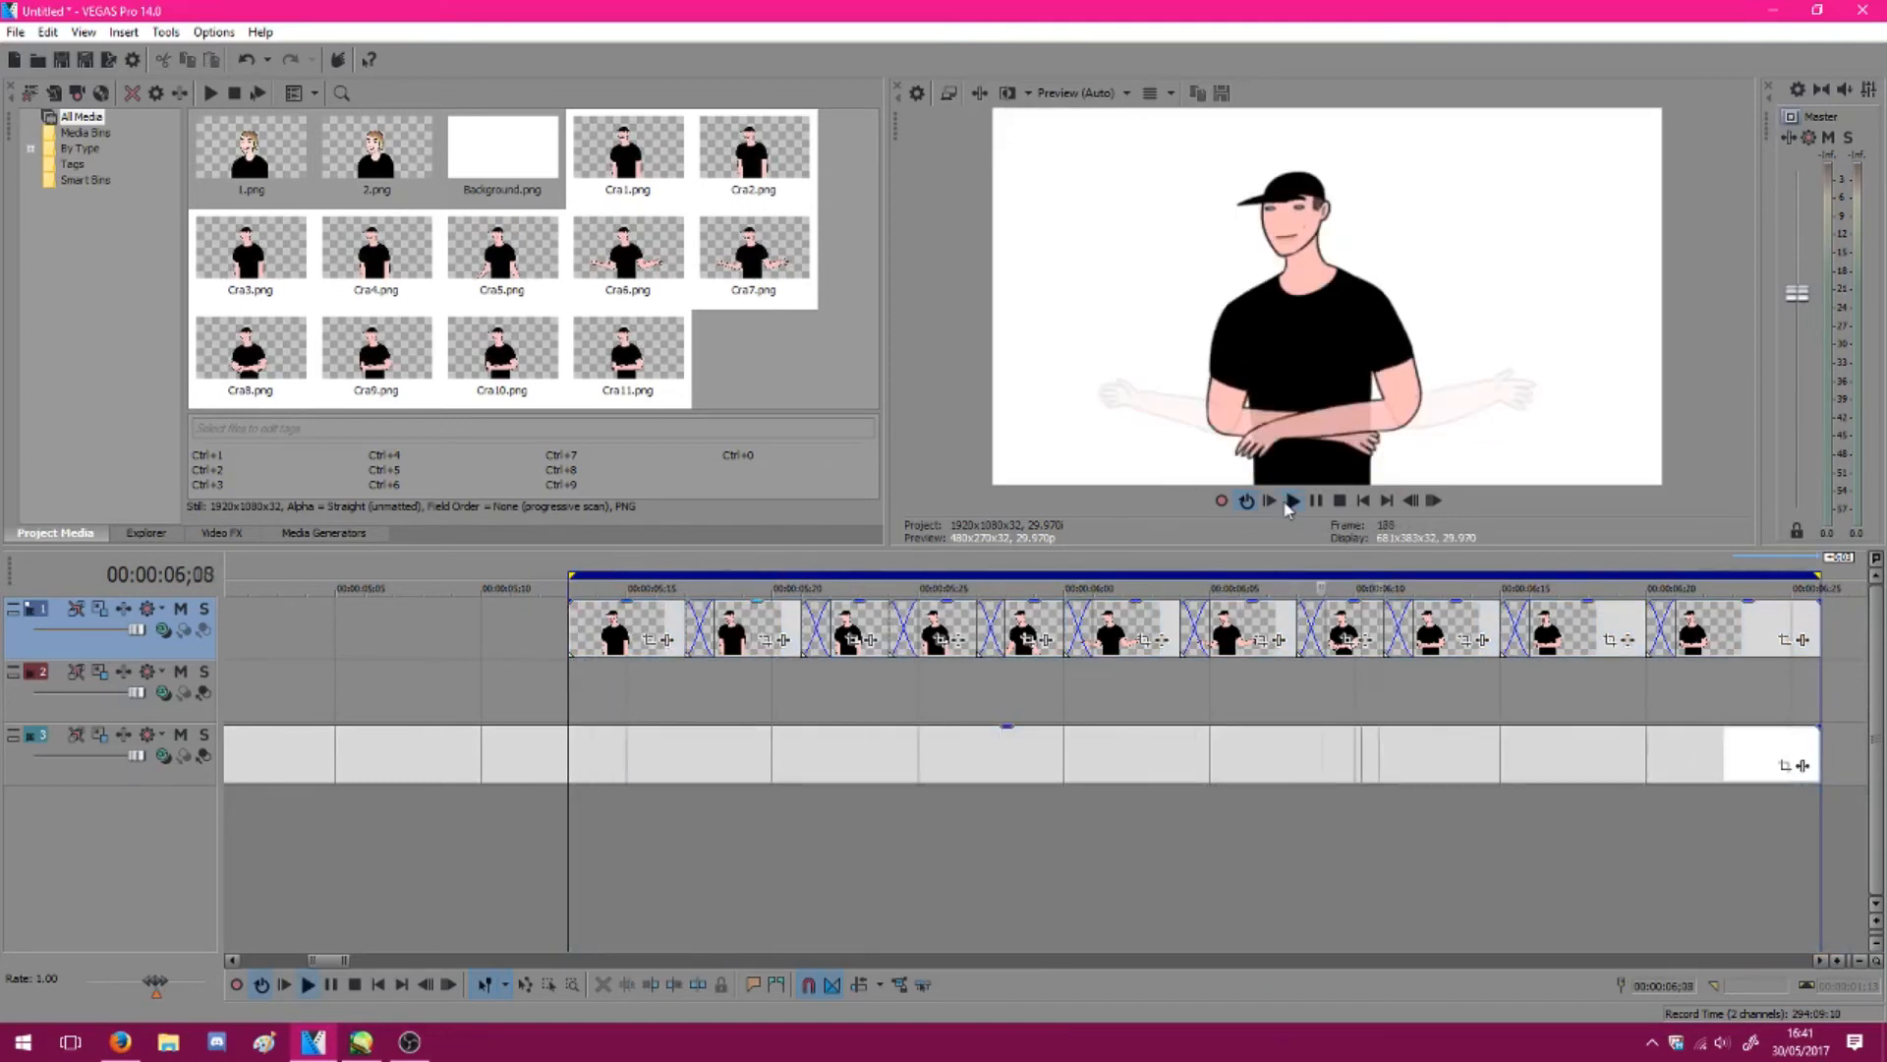
click(1316, 502)
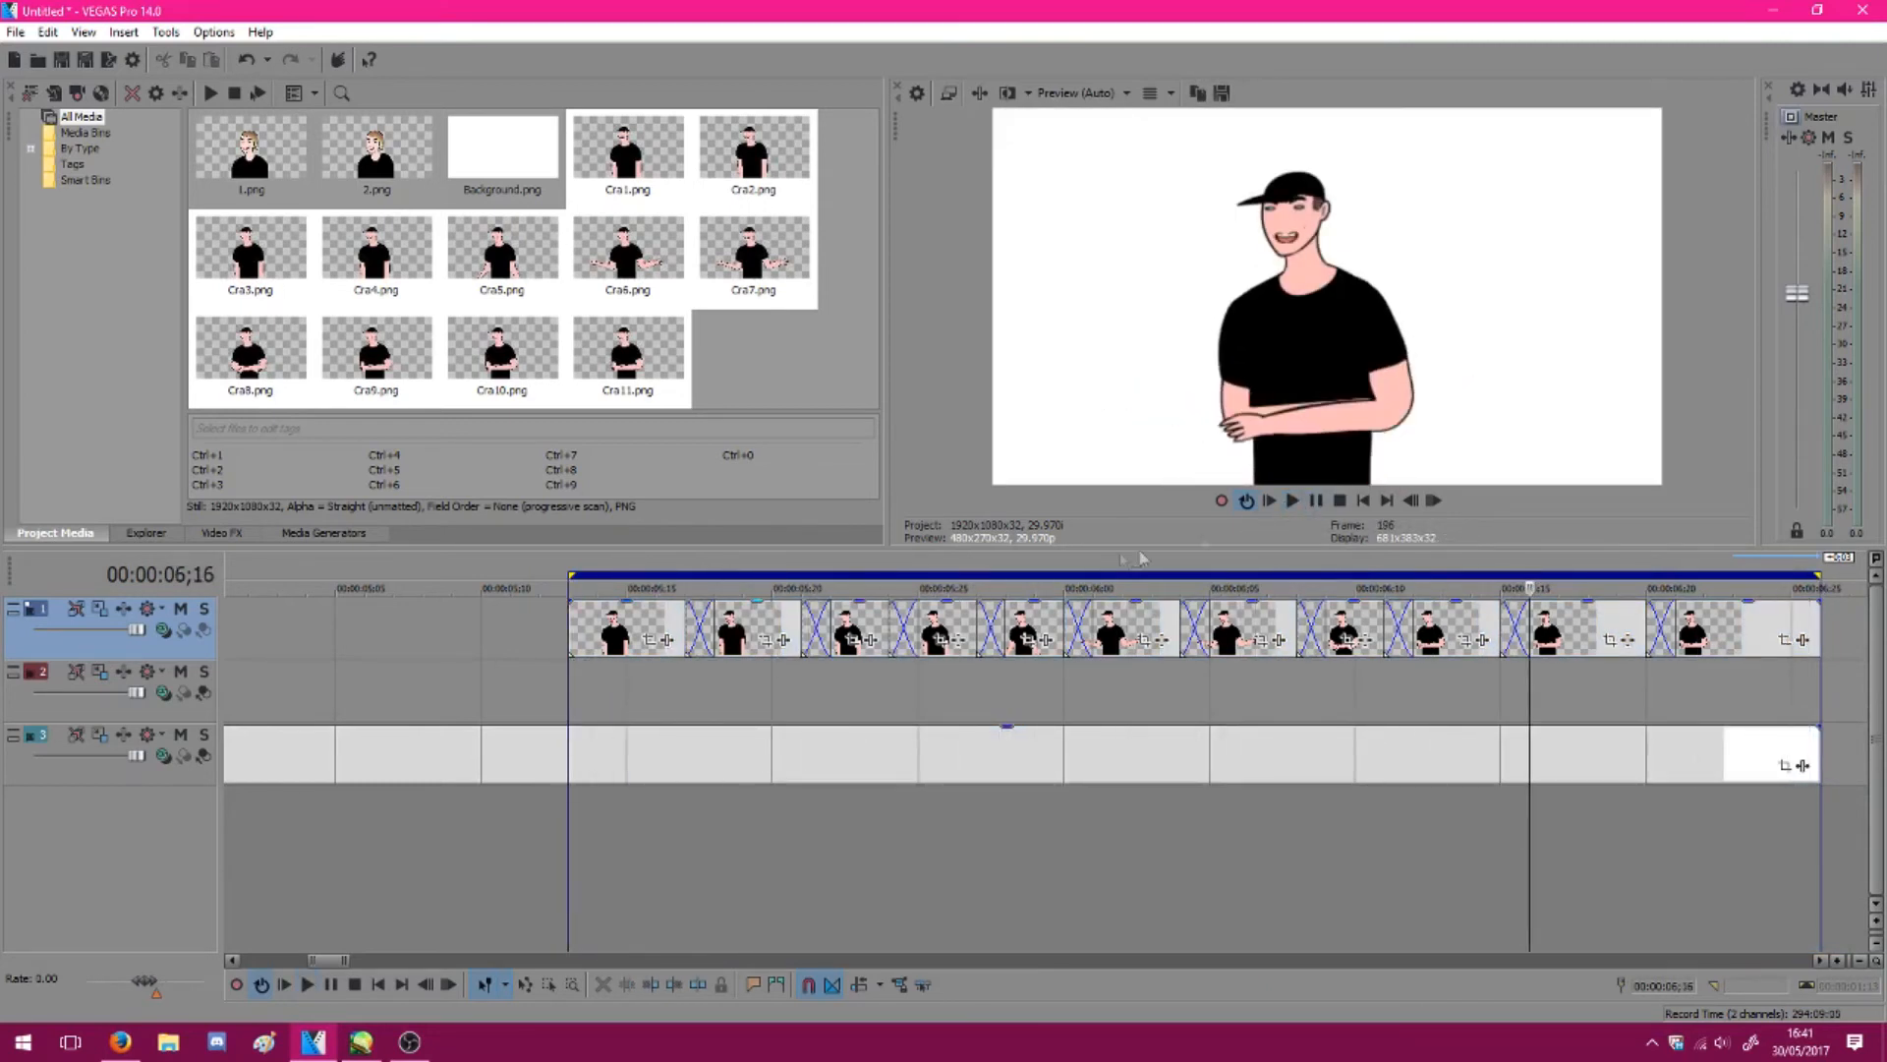
Duplicate the first two Cra clips ahead of the sequence, then start the loop region at 00:00:05;05 and play it
click(598, 629)
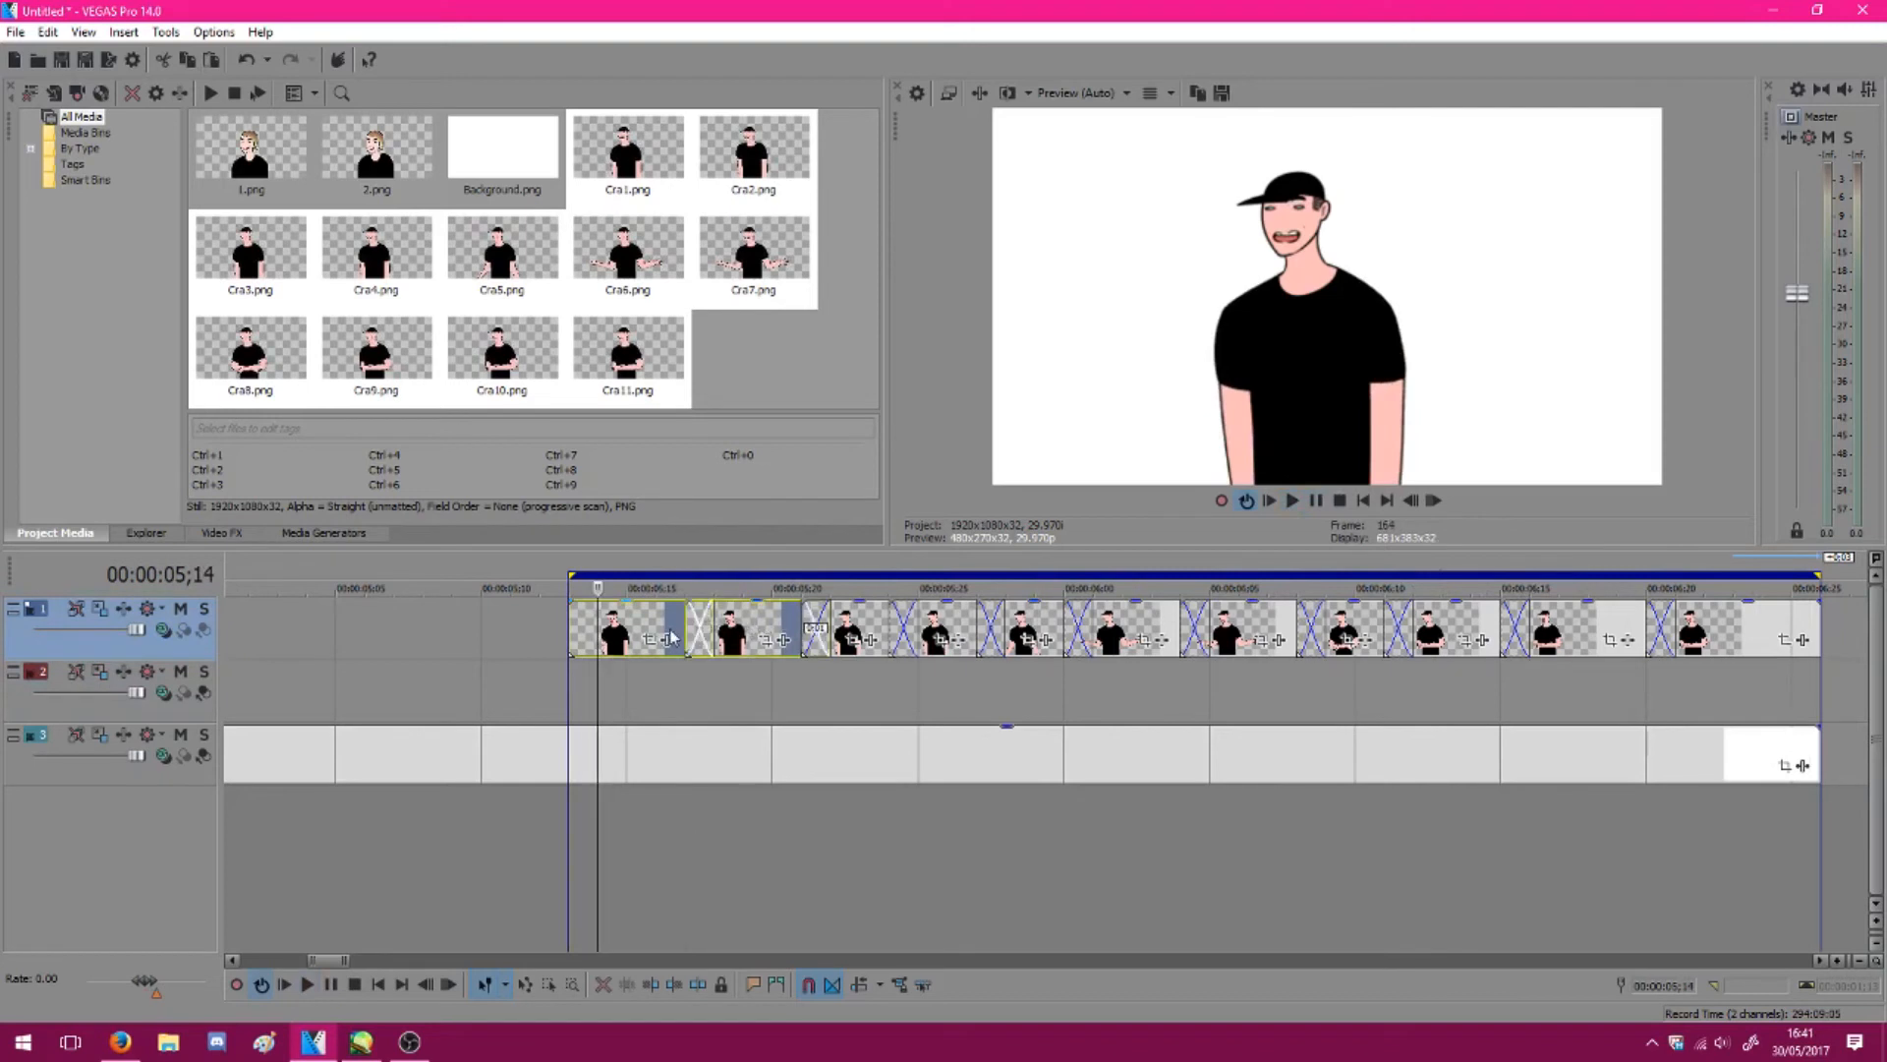
drag(624, 634, 391, 637)
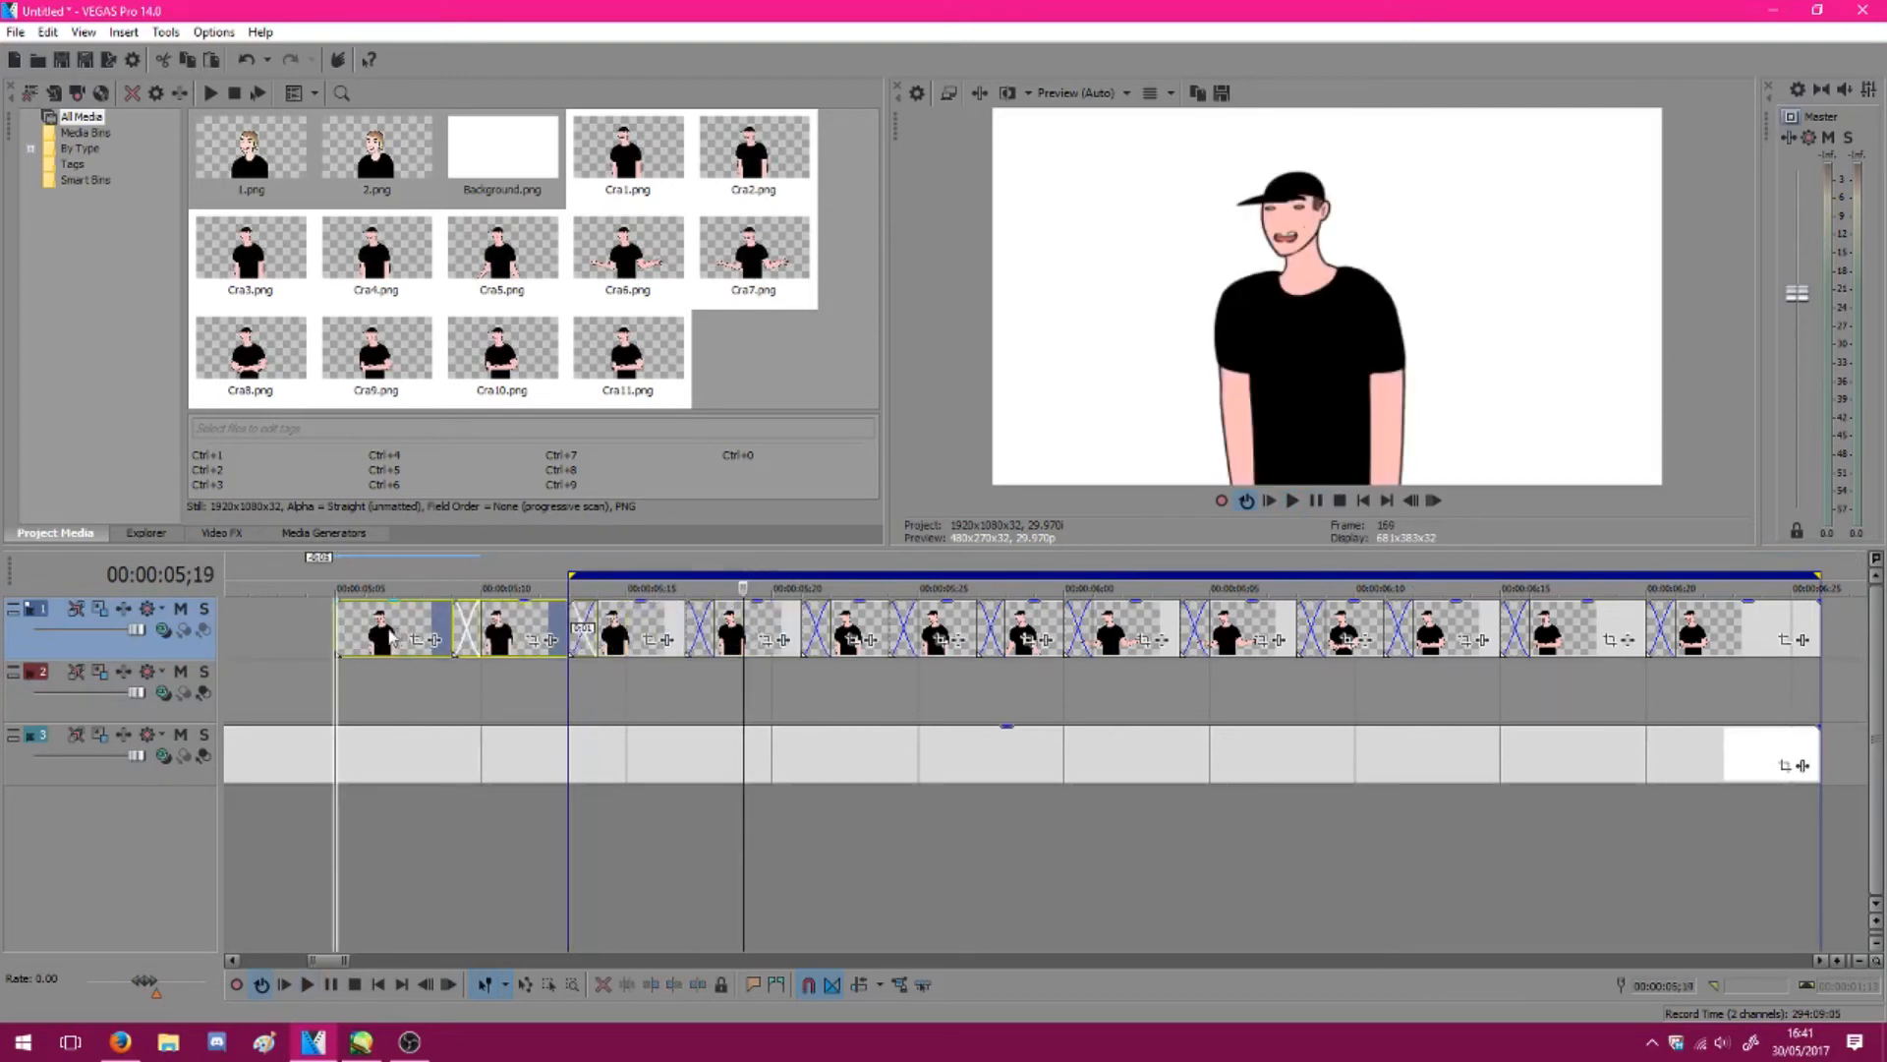
drag(580, 572, 393, 575)
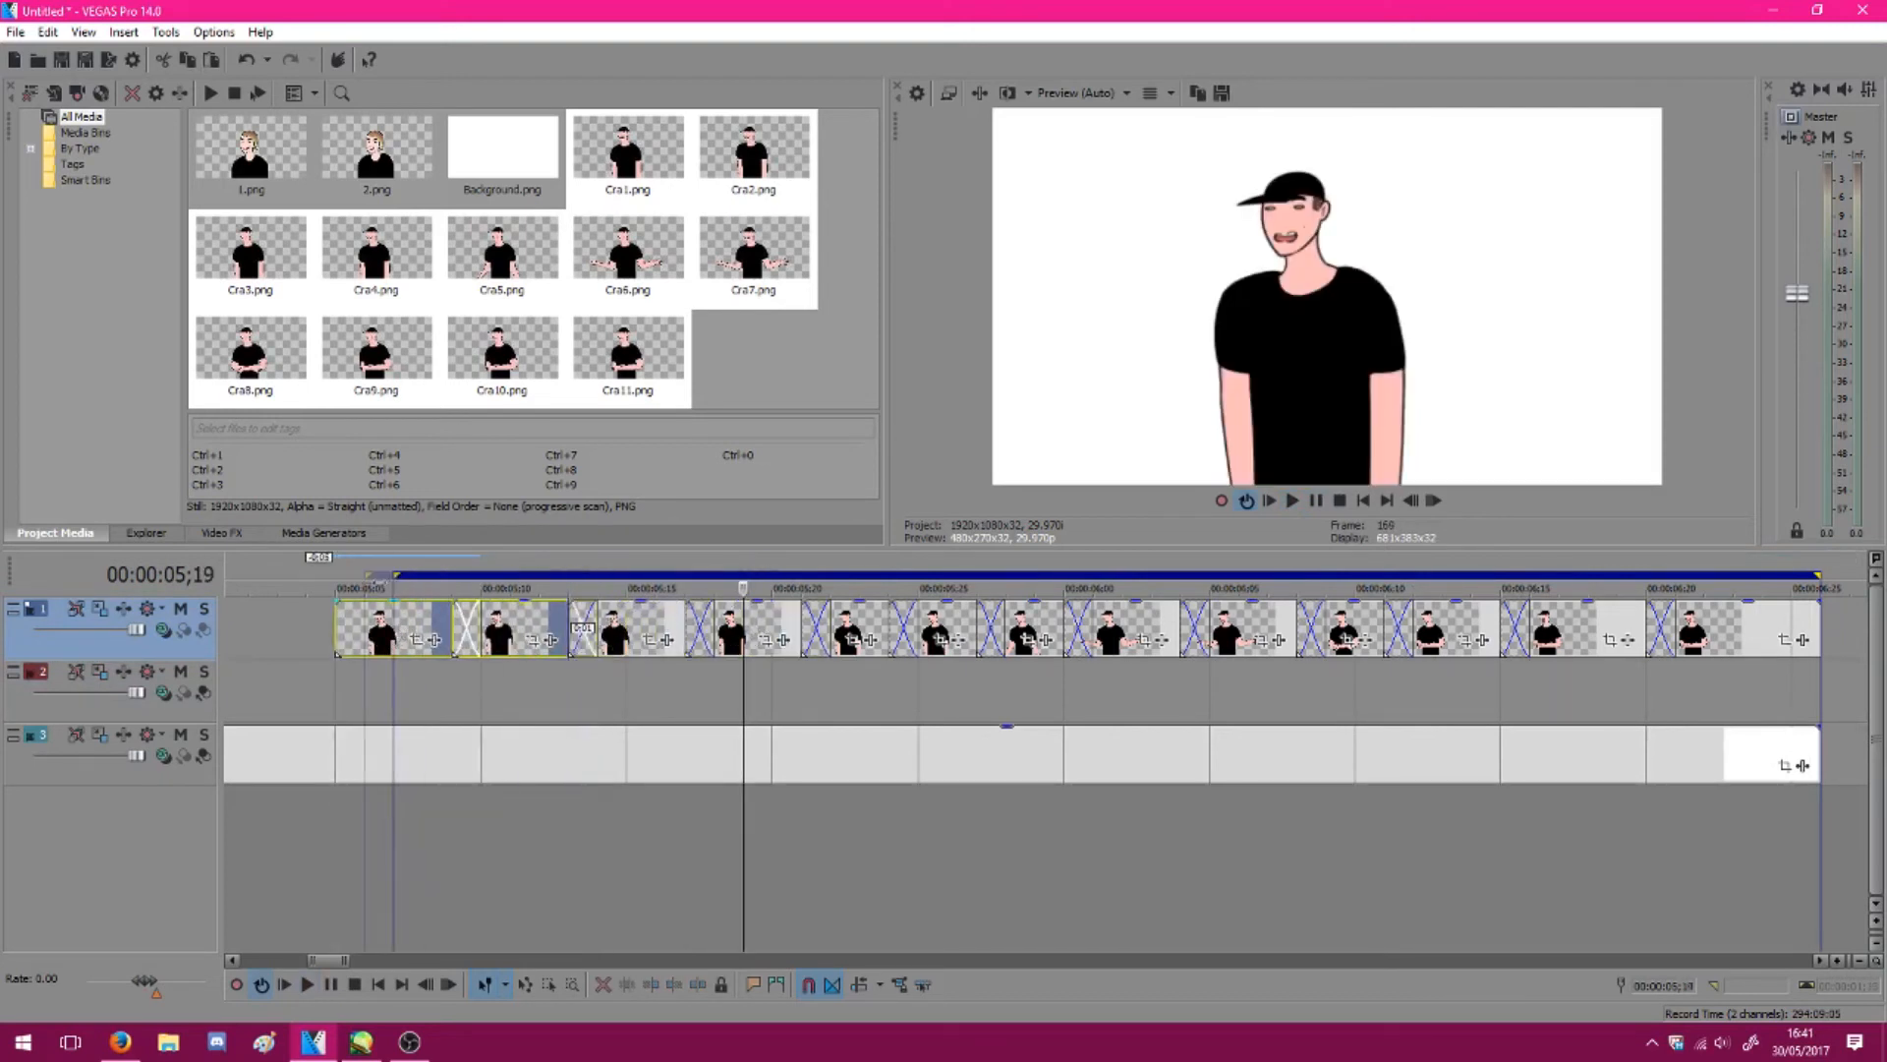
click(1292, 501)
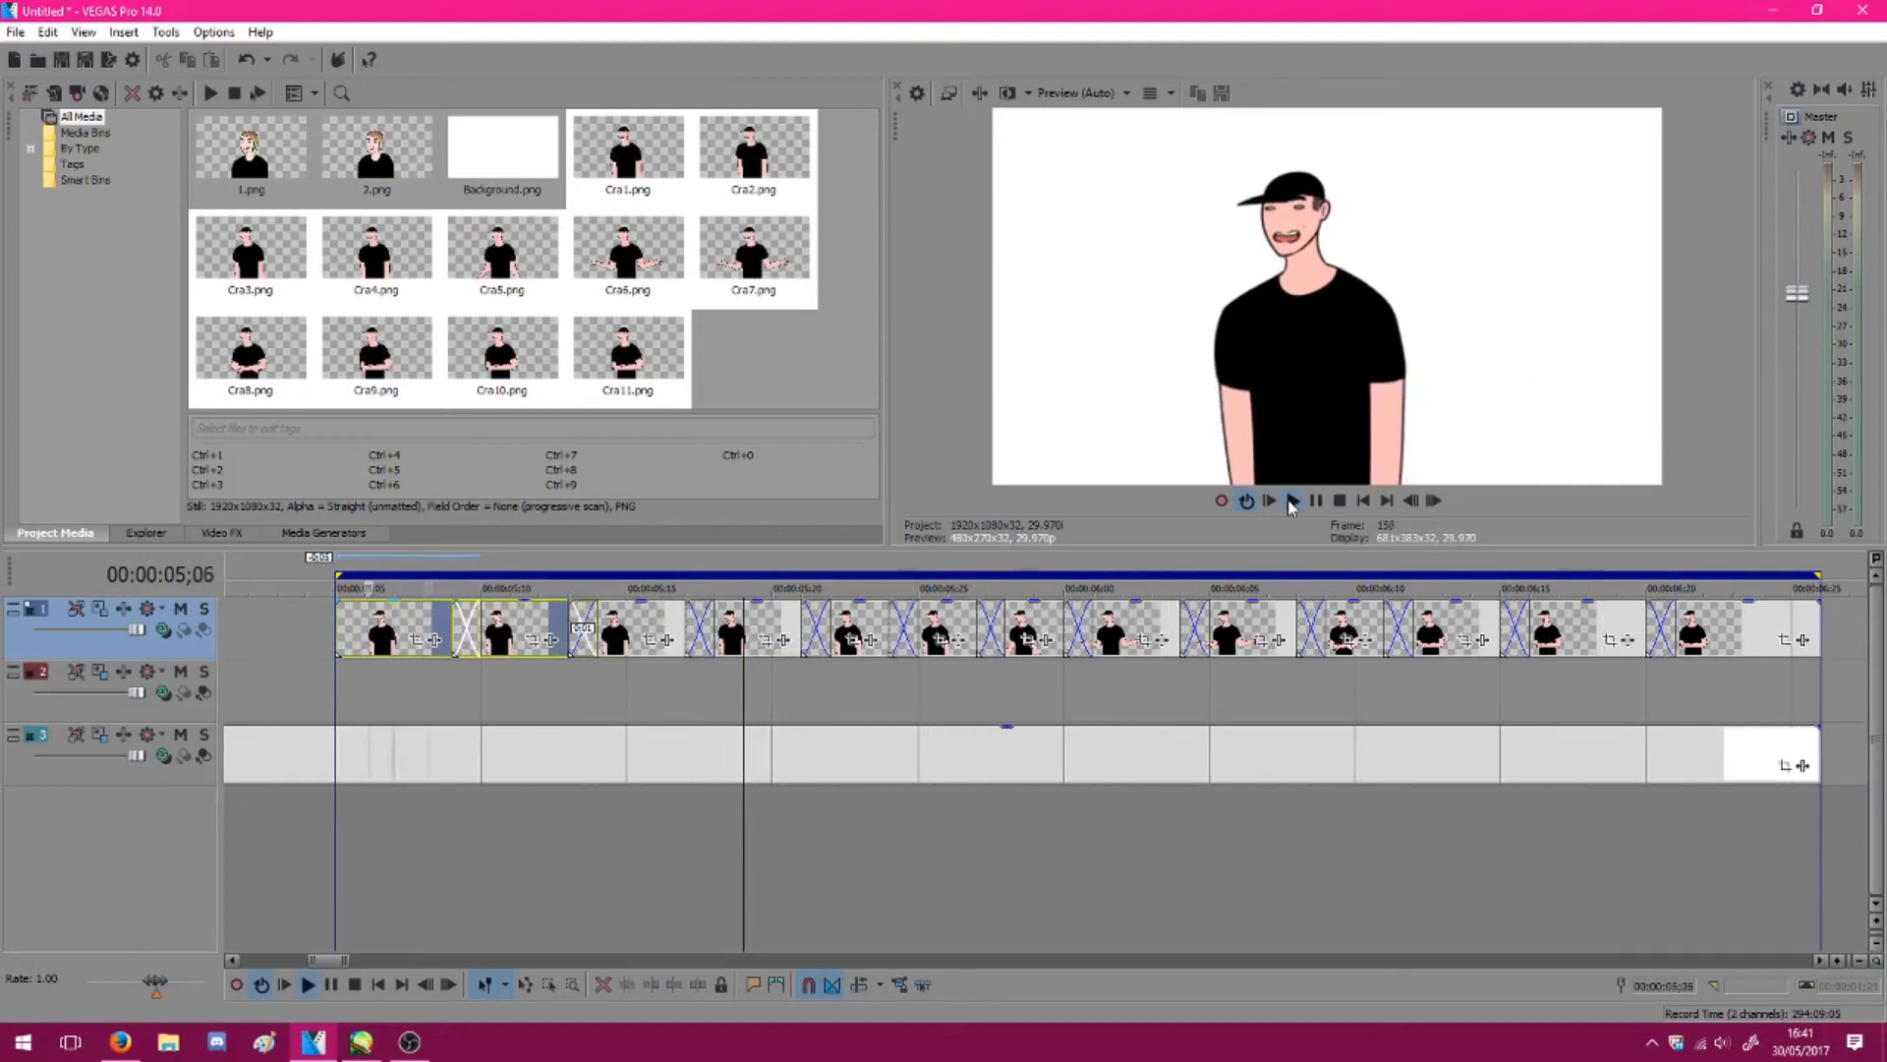
click(1317, 501)
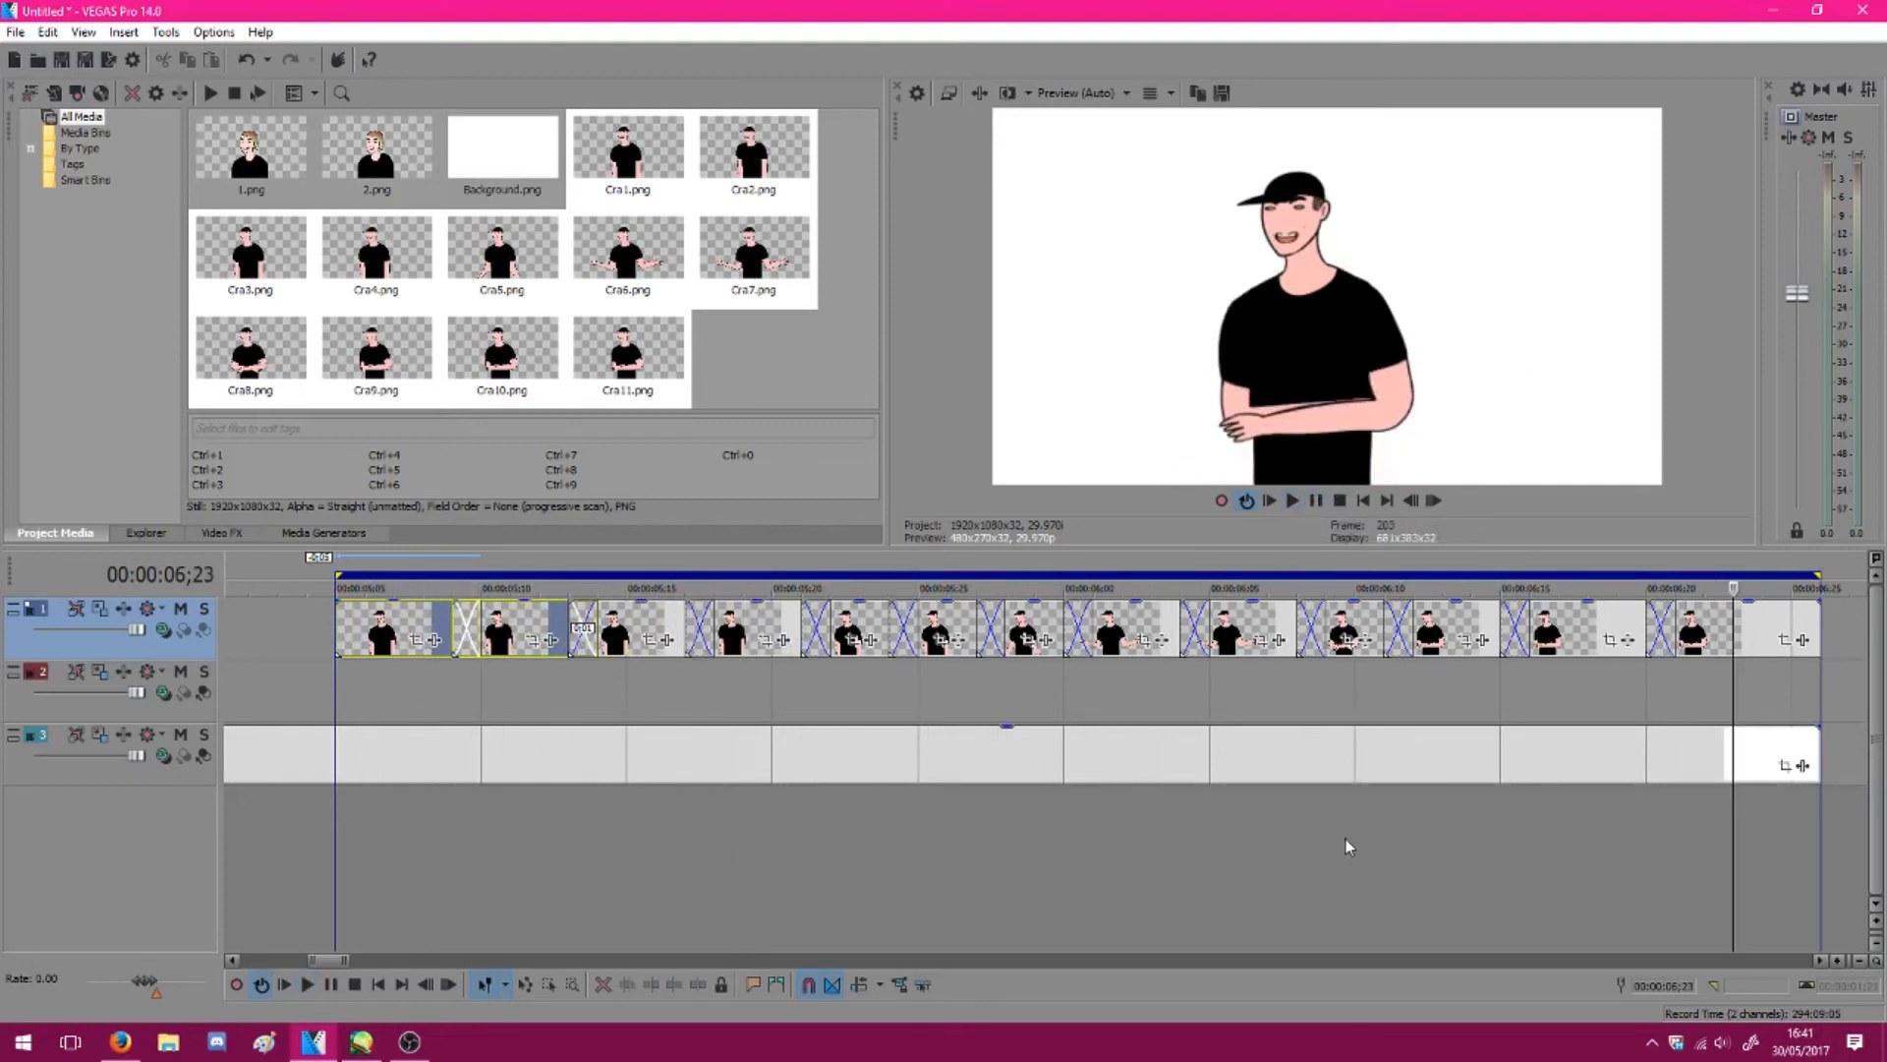
scroll(946, 820, down, 1)
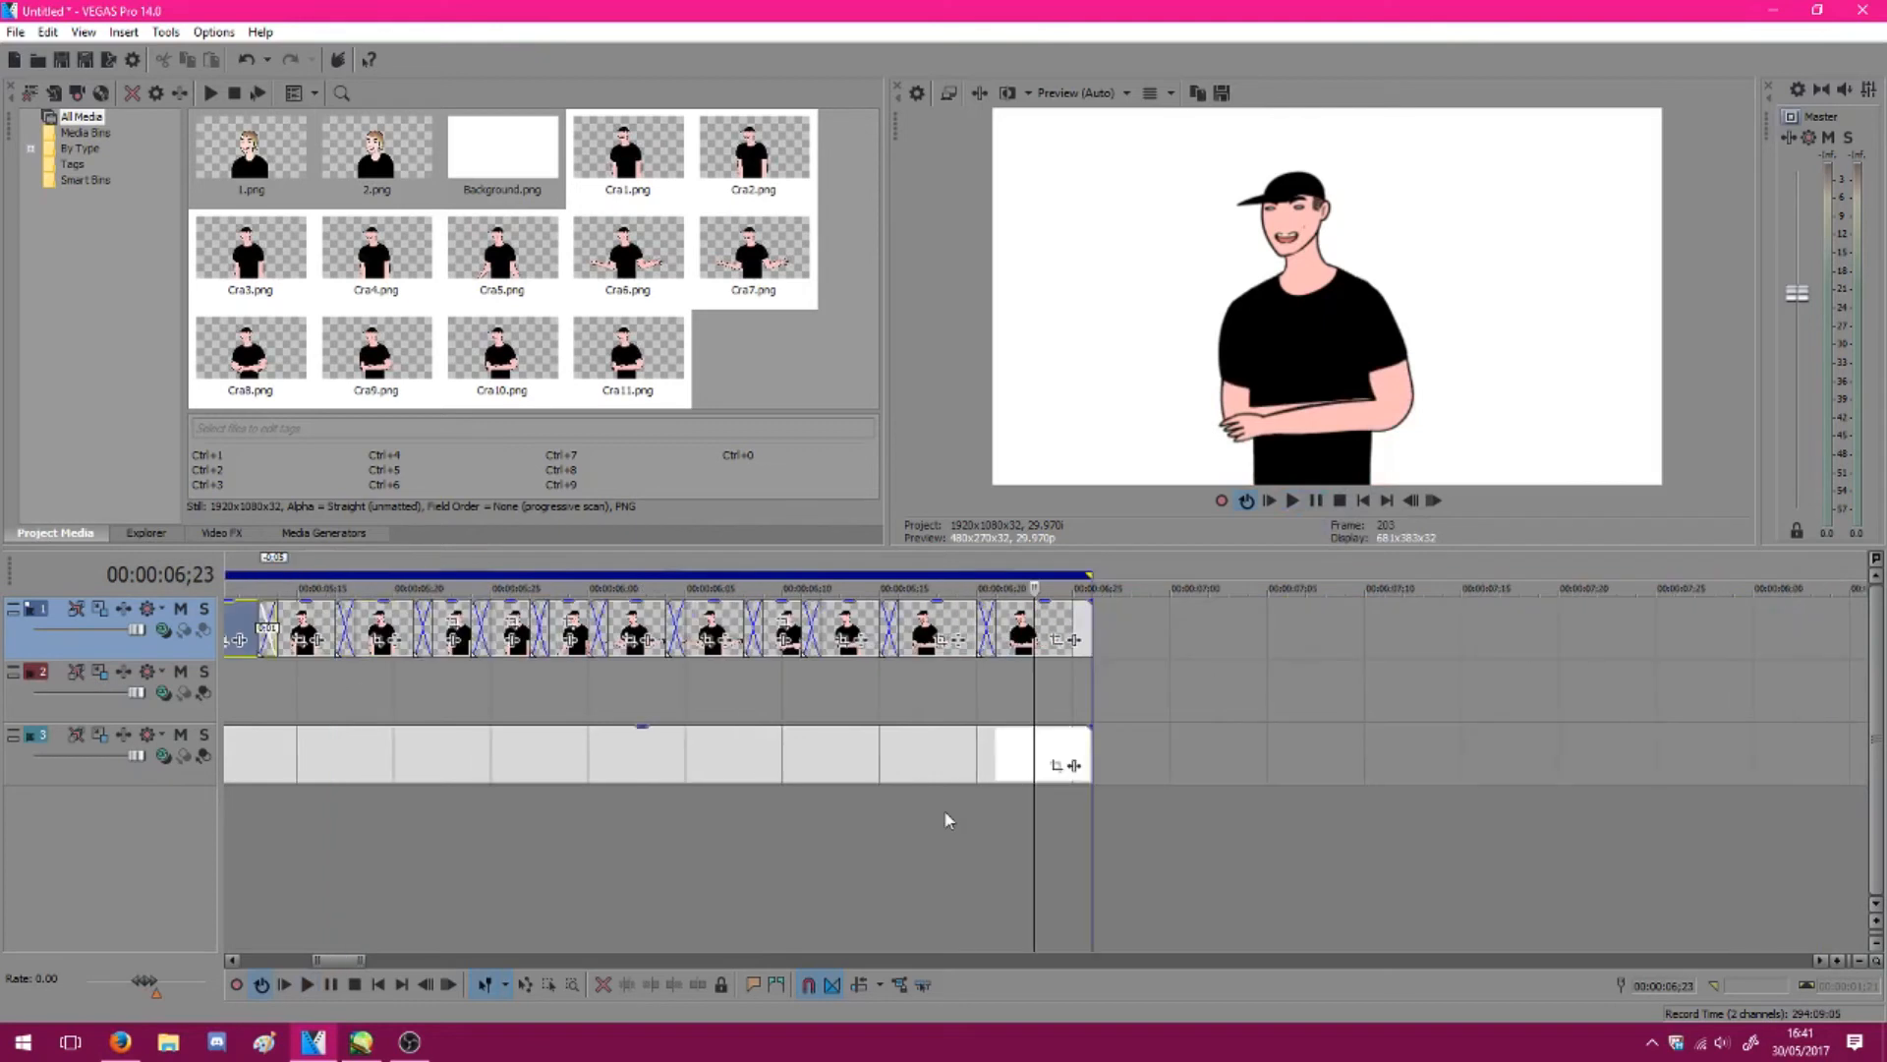
click(940, 679)
click(1398, 637)
click(1151, 718)
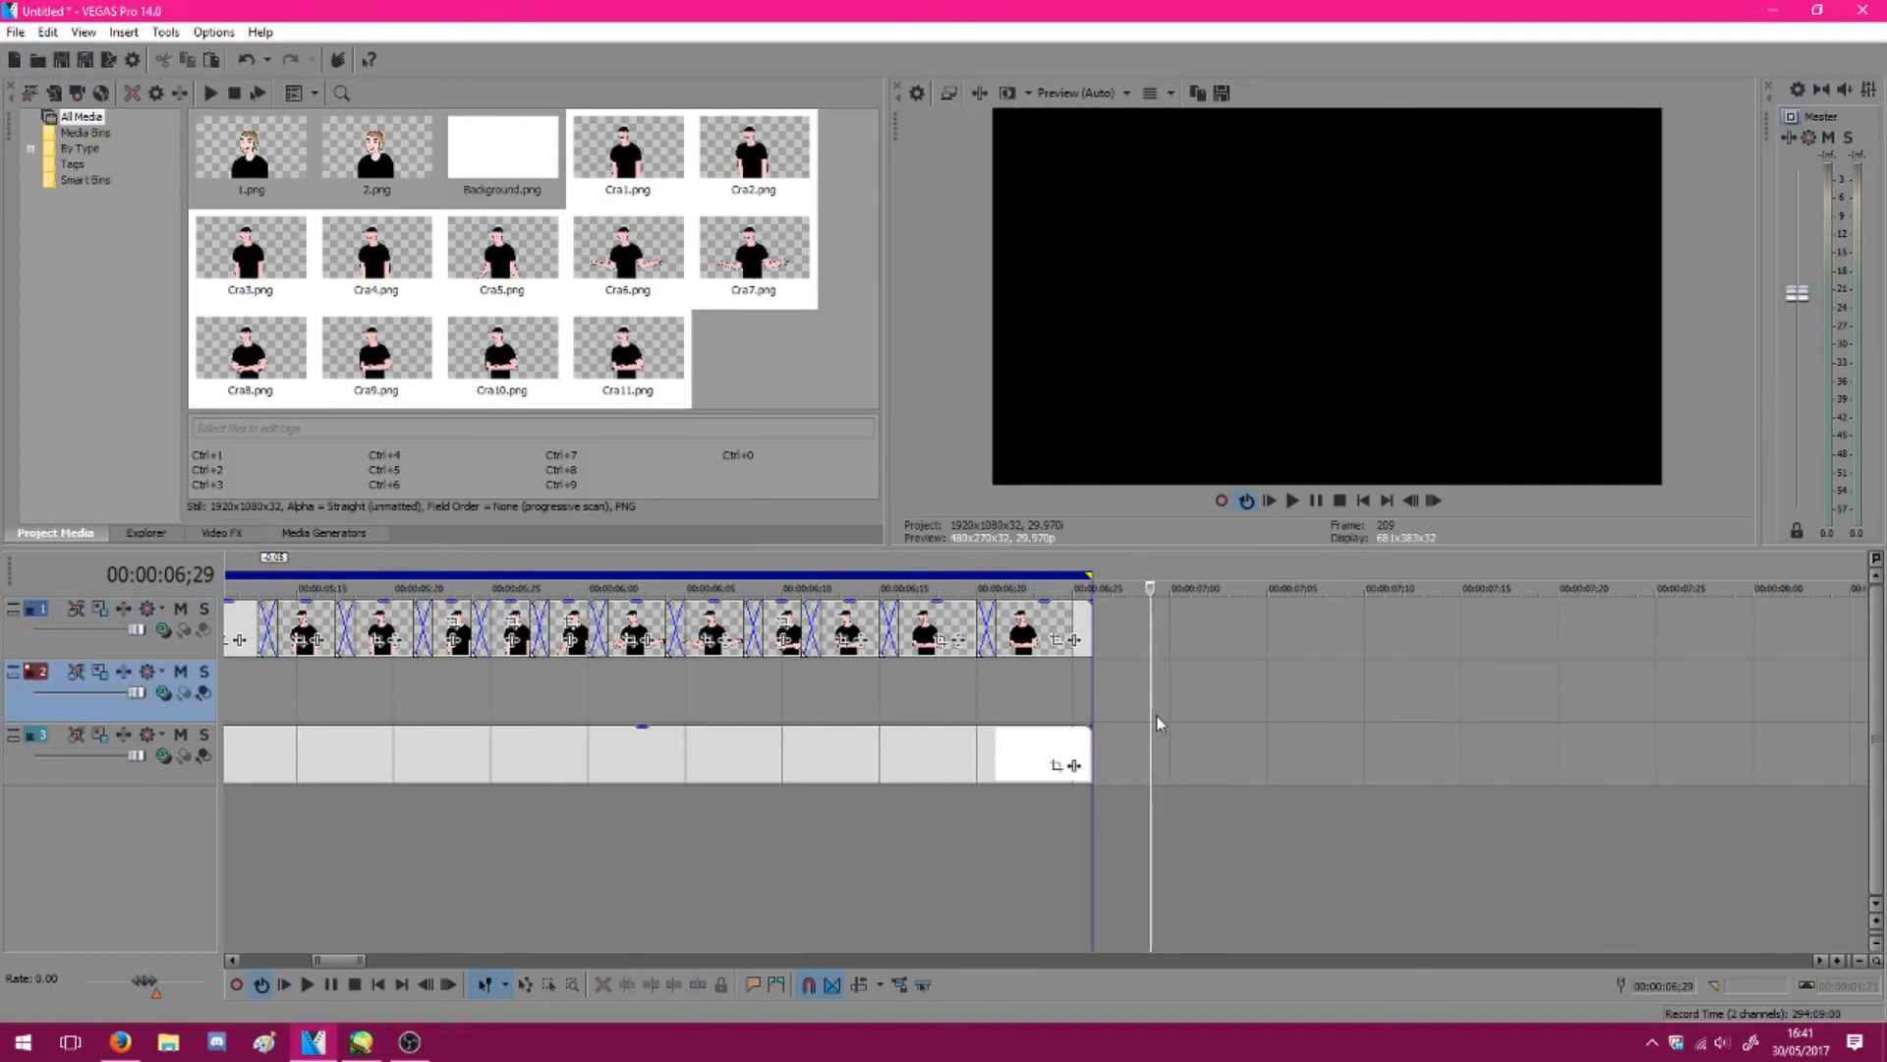
click(957, 700)
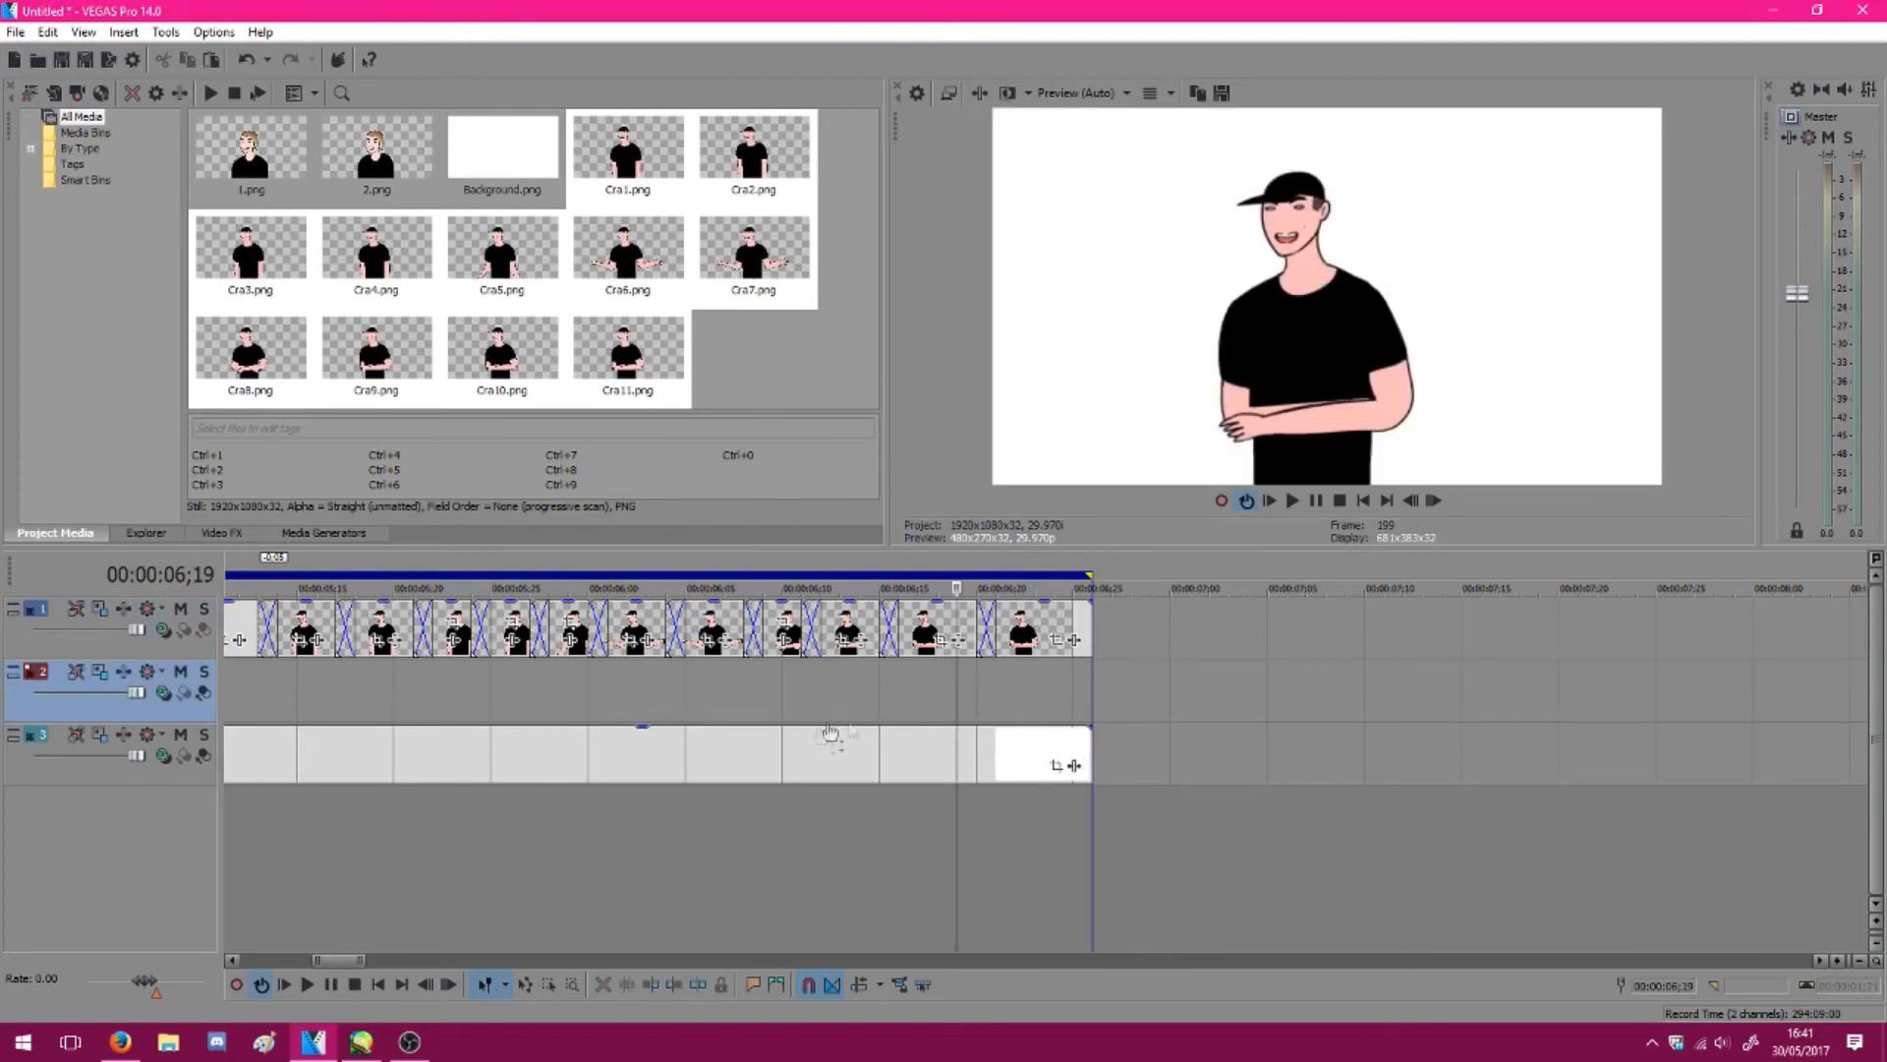
click(686, 707)
drag(342, 965, 337, 965)
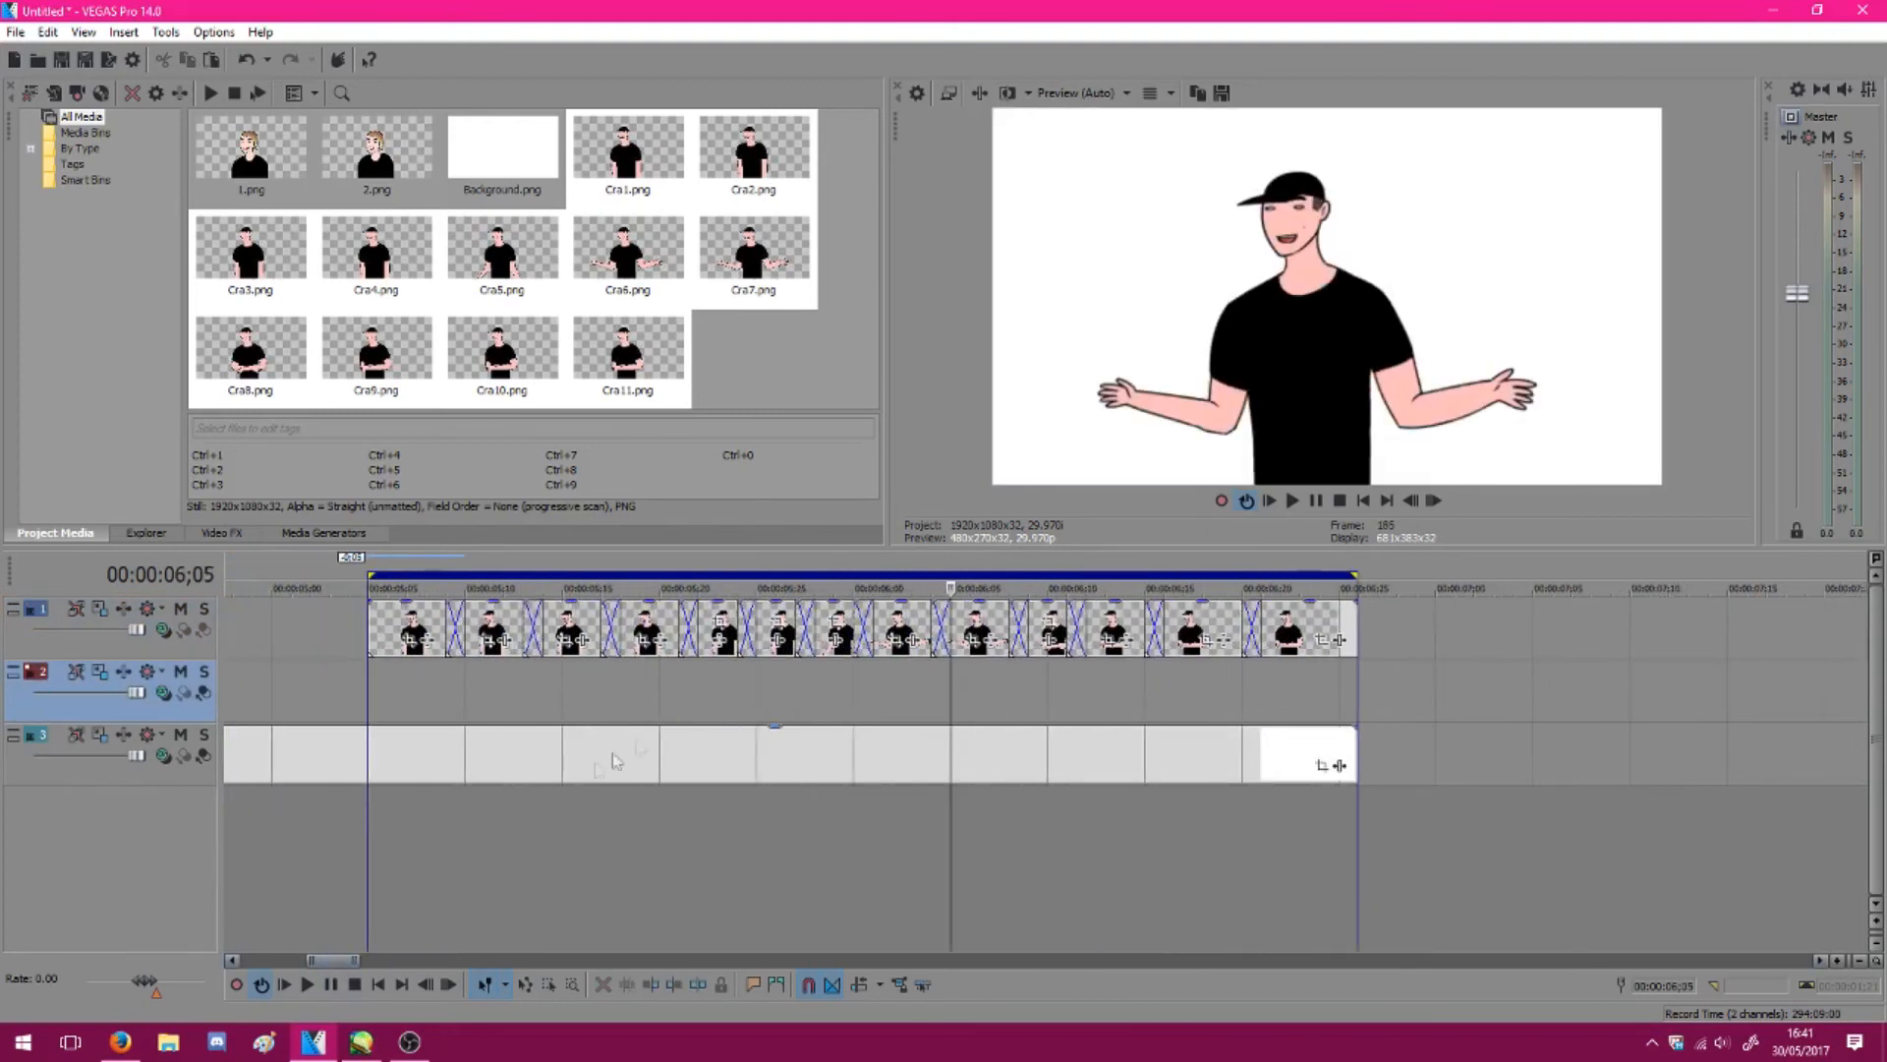
Insert the ChSh8 image on the empty middle track at 00:00:05;20
click(661, 769)
key(ctrl+o)
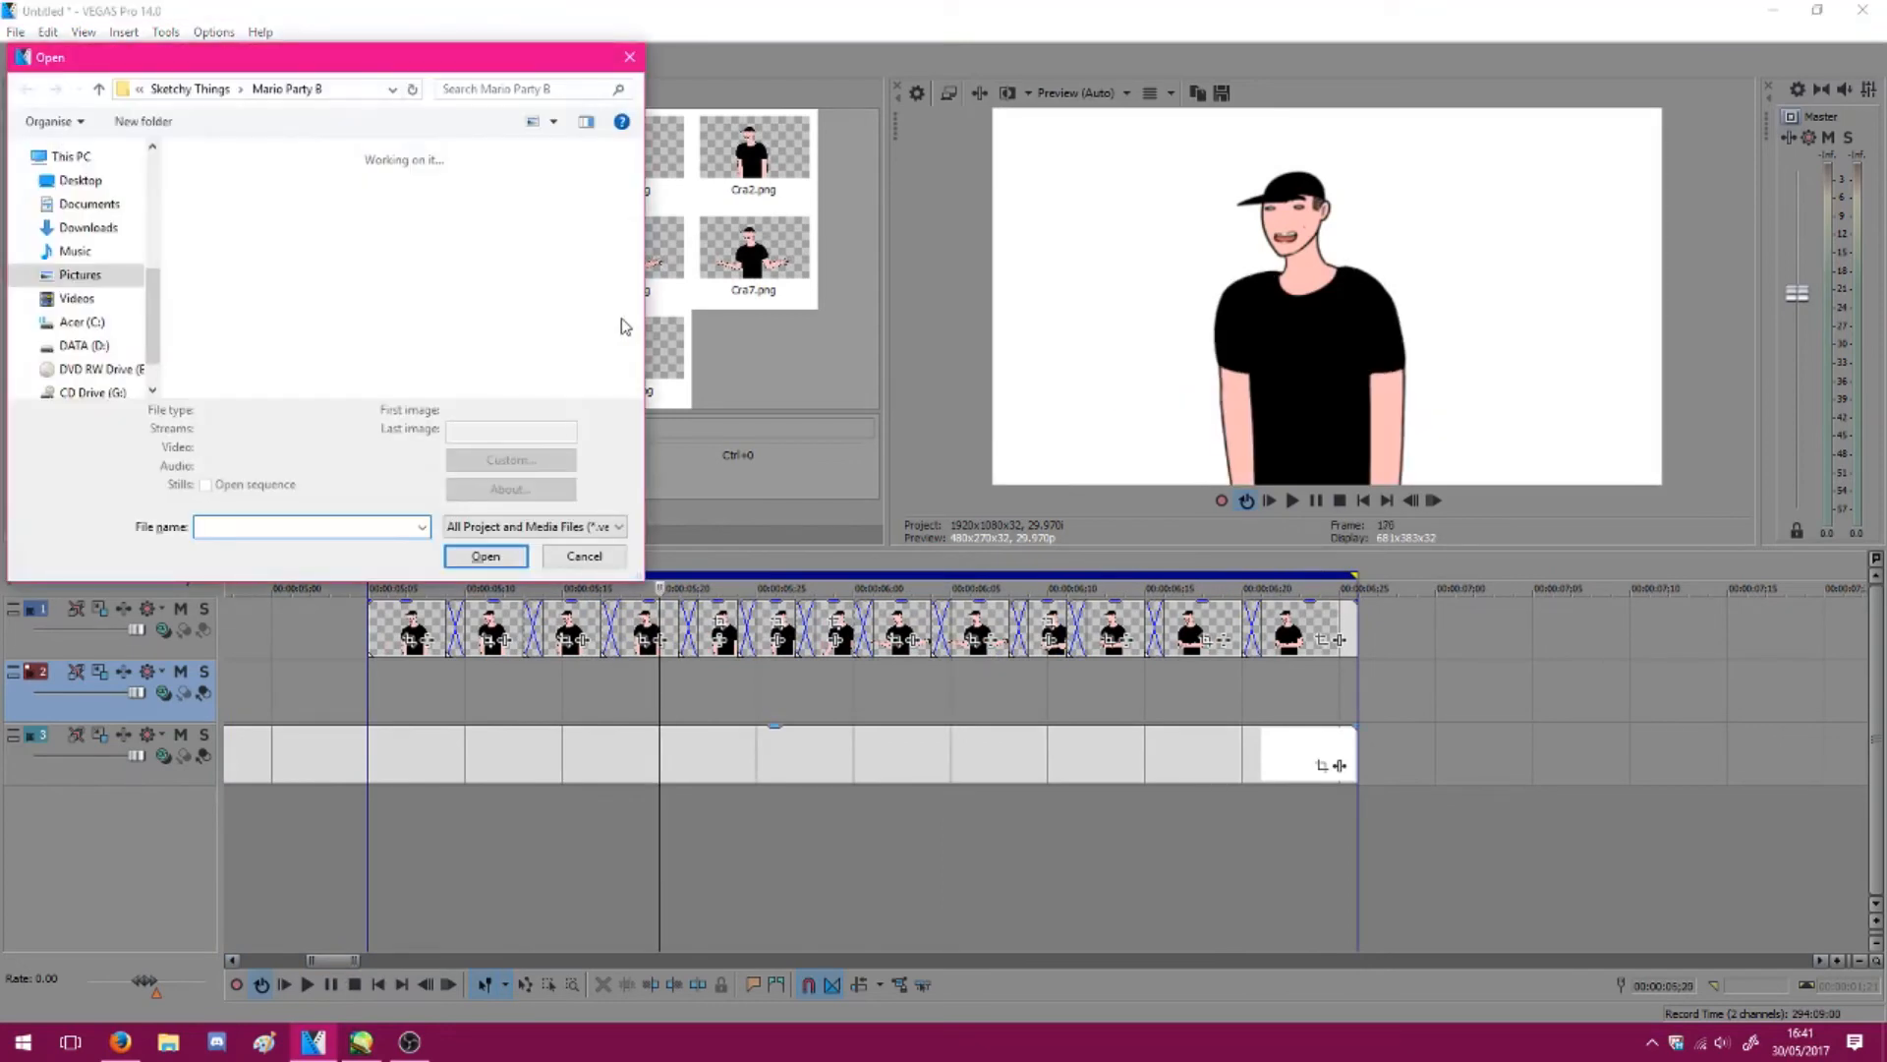
scroll(462, 254, down, 6)
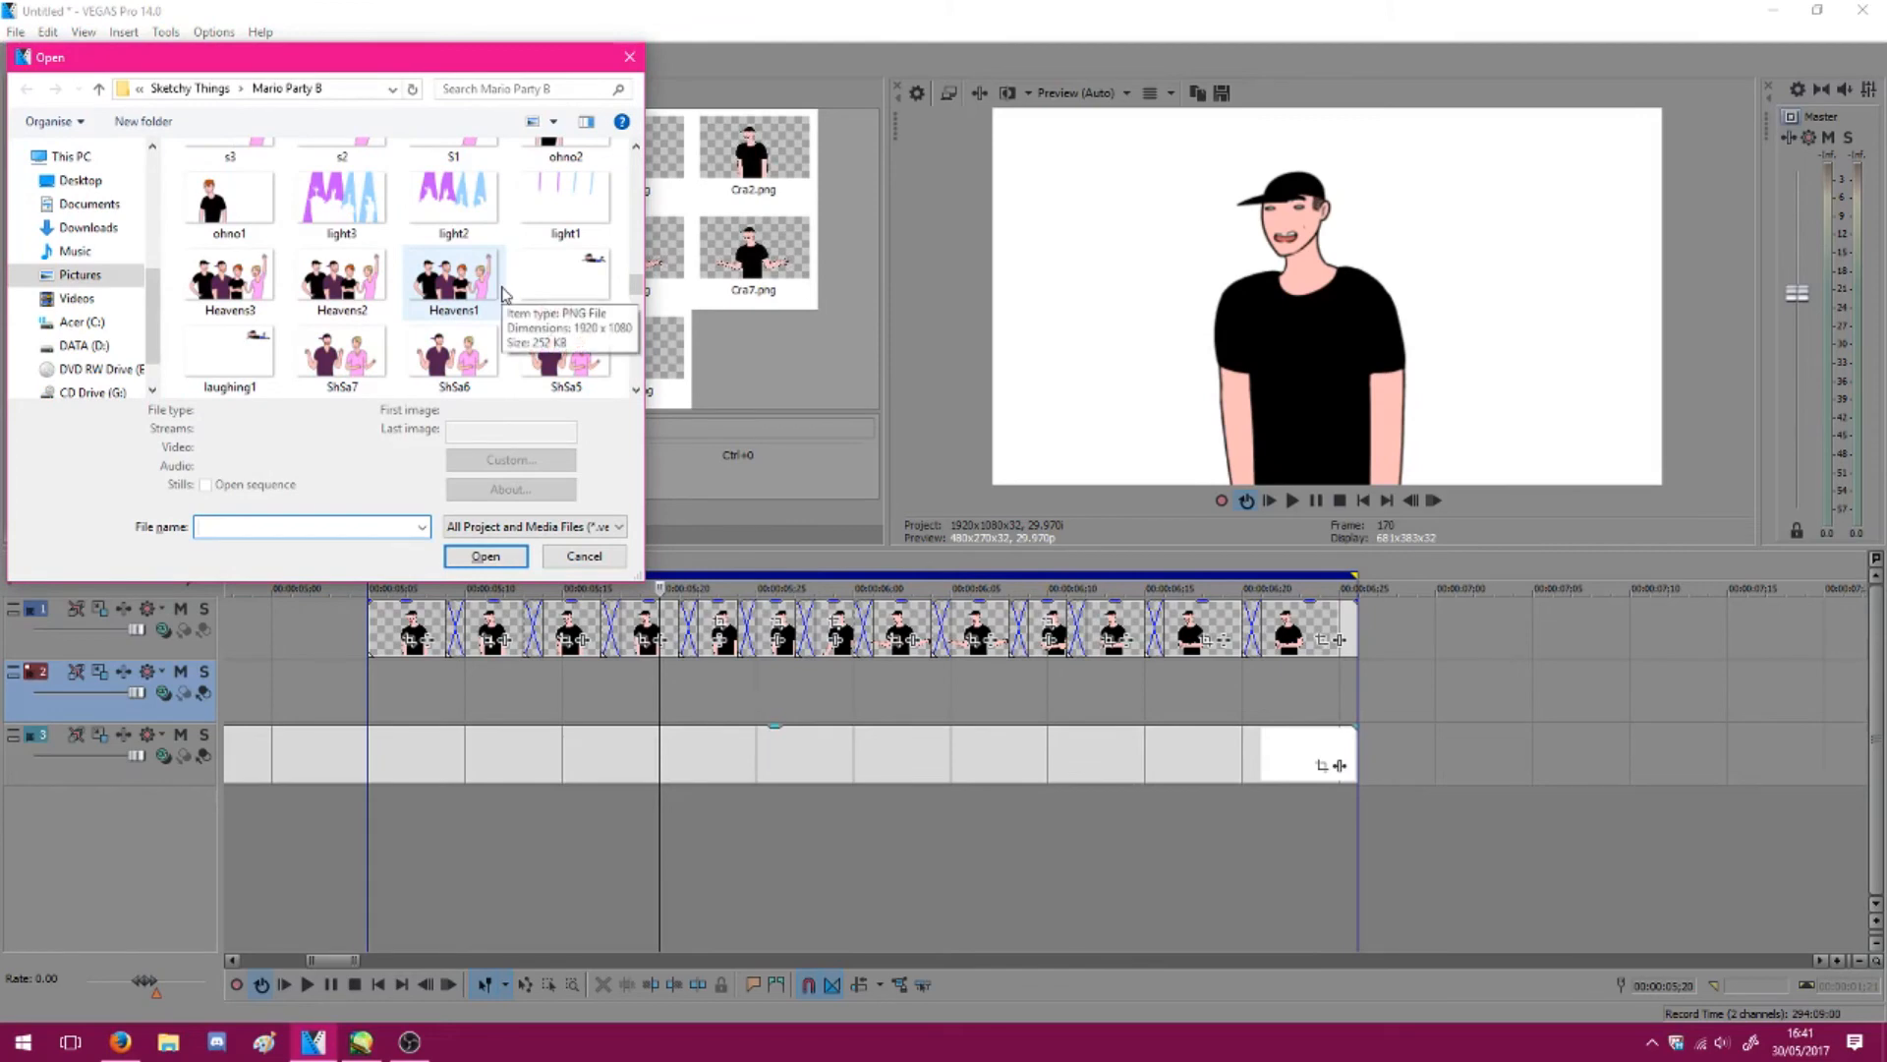
scroll(502, 299, down, 4)
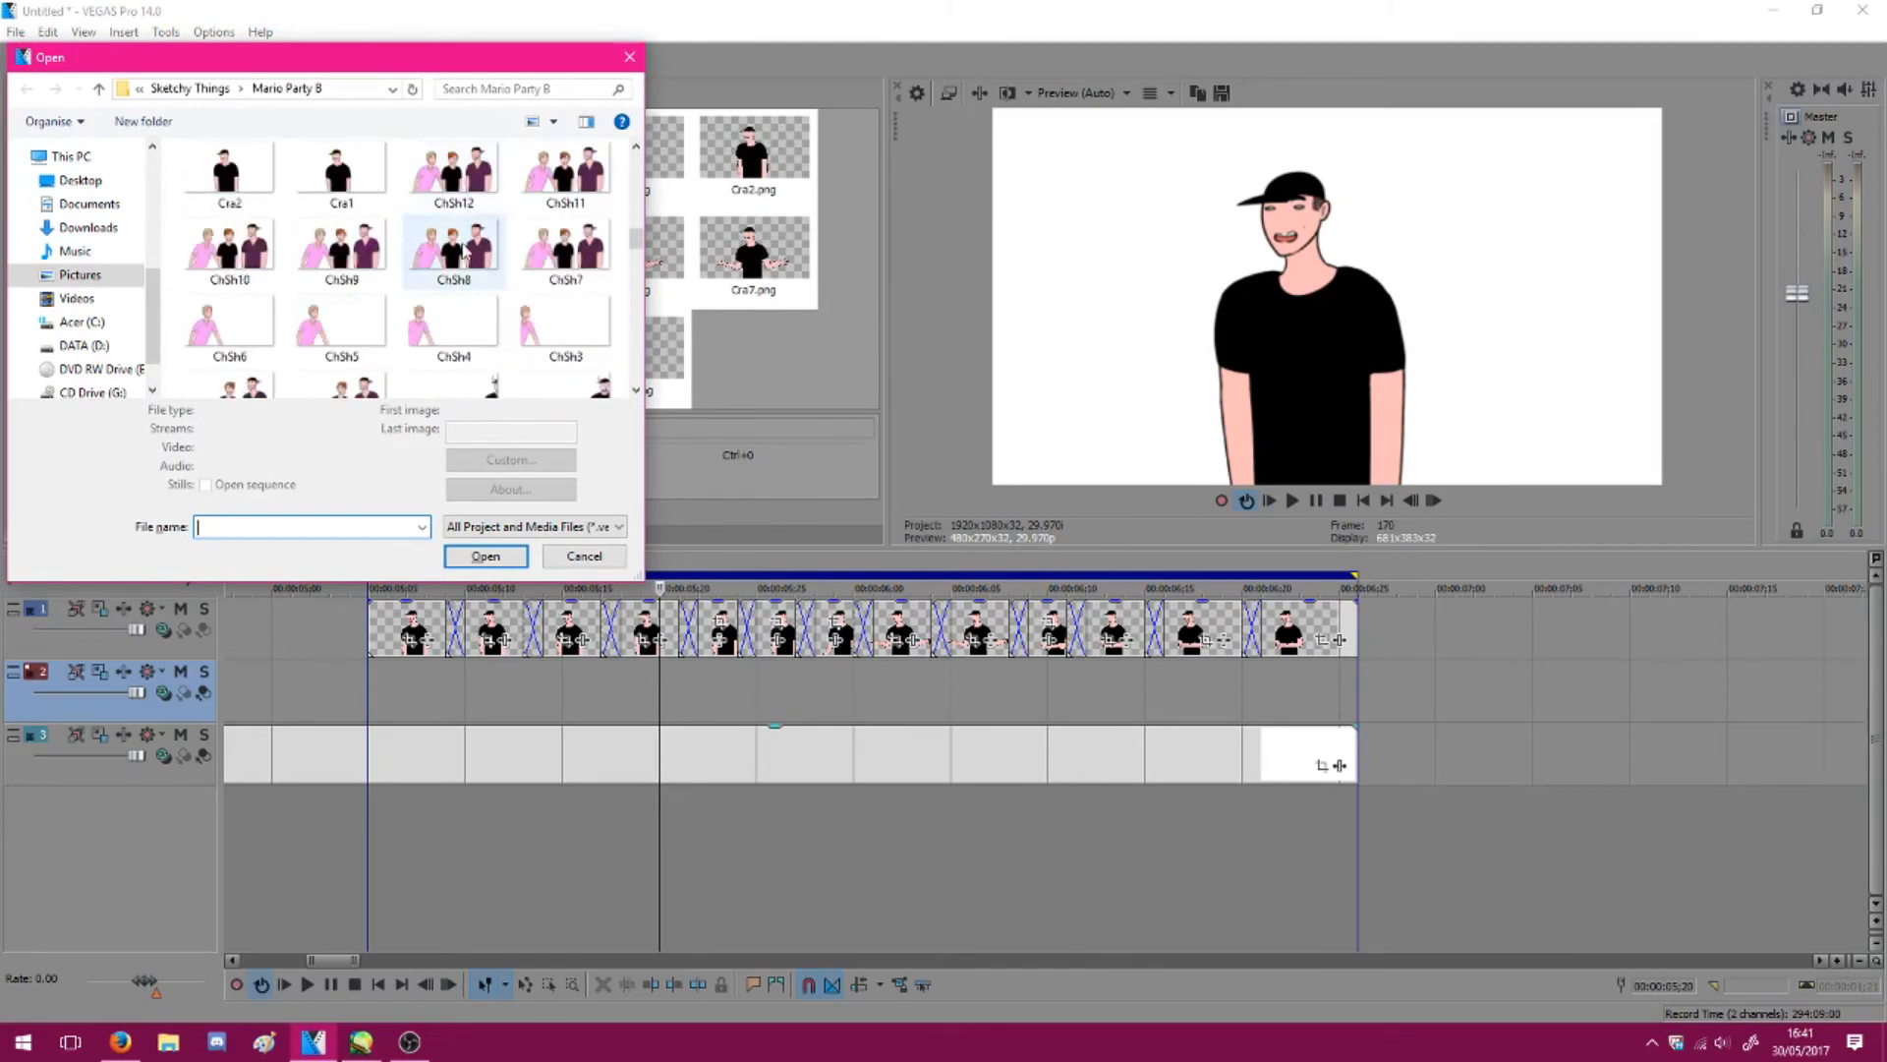
double_click(462, 251)
click(697, 691)
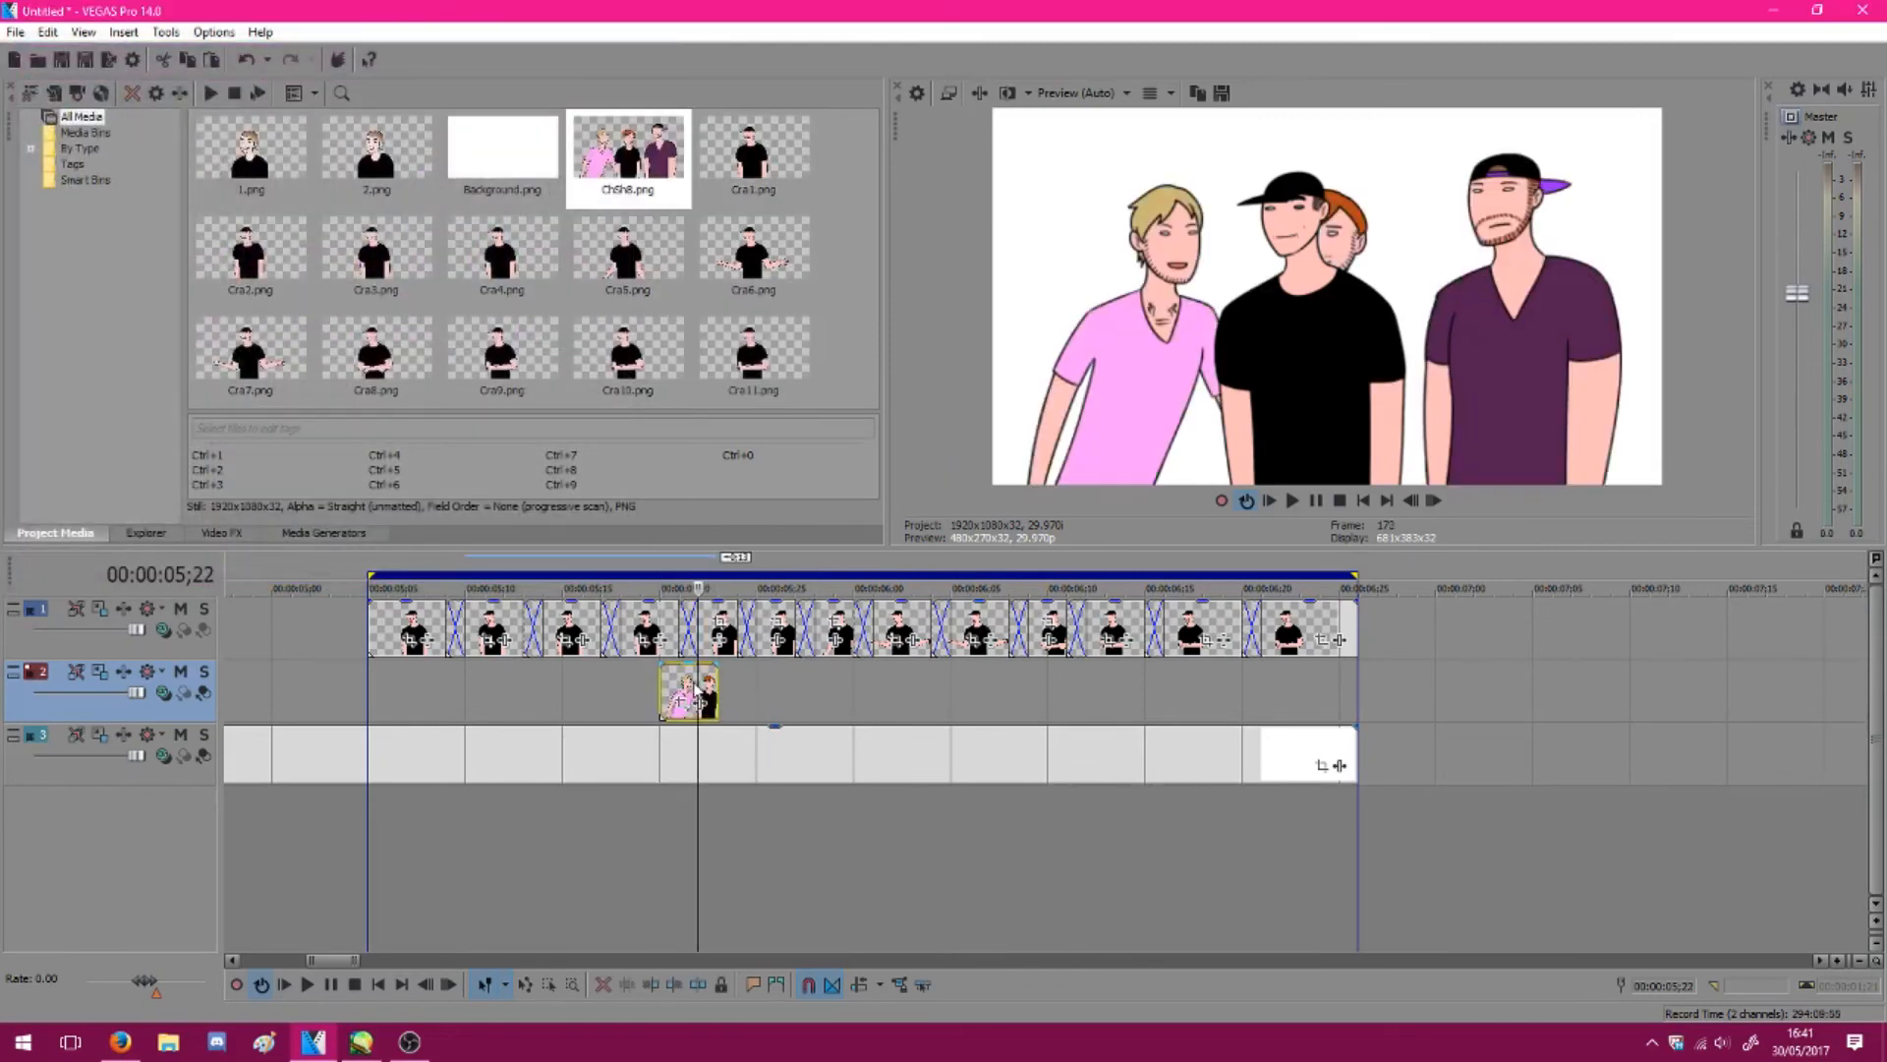
key(Left)
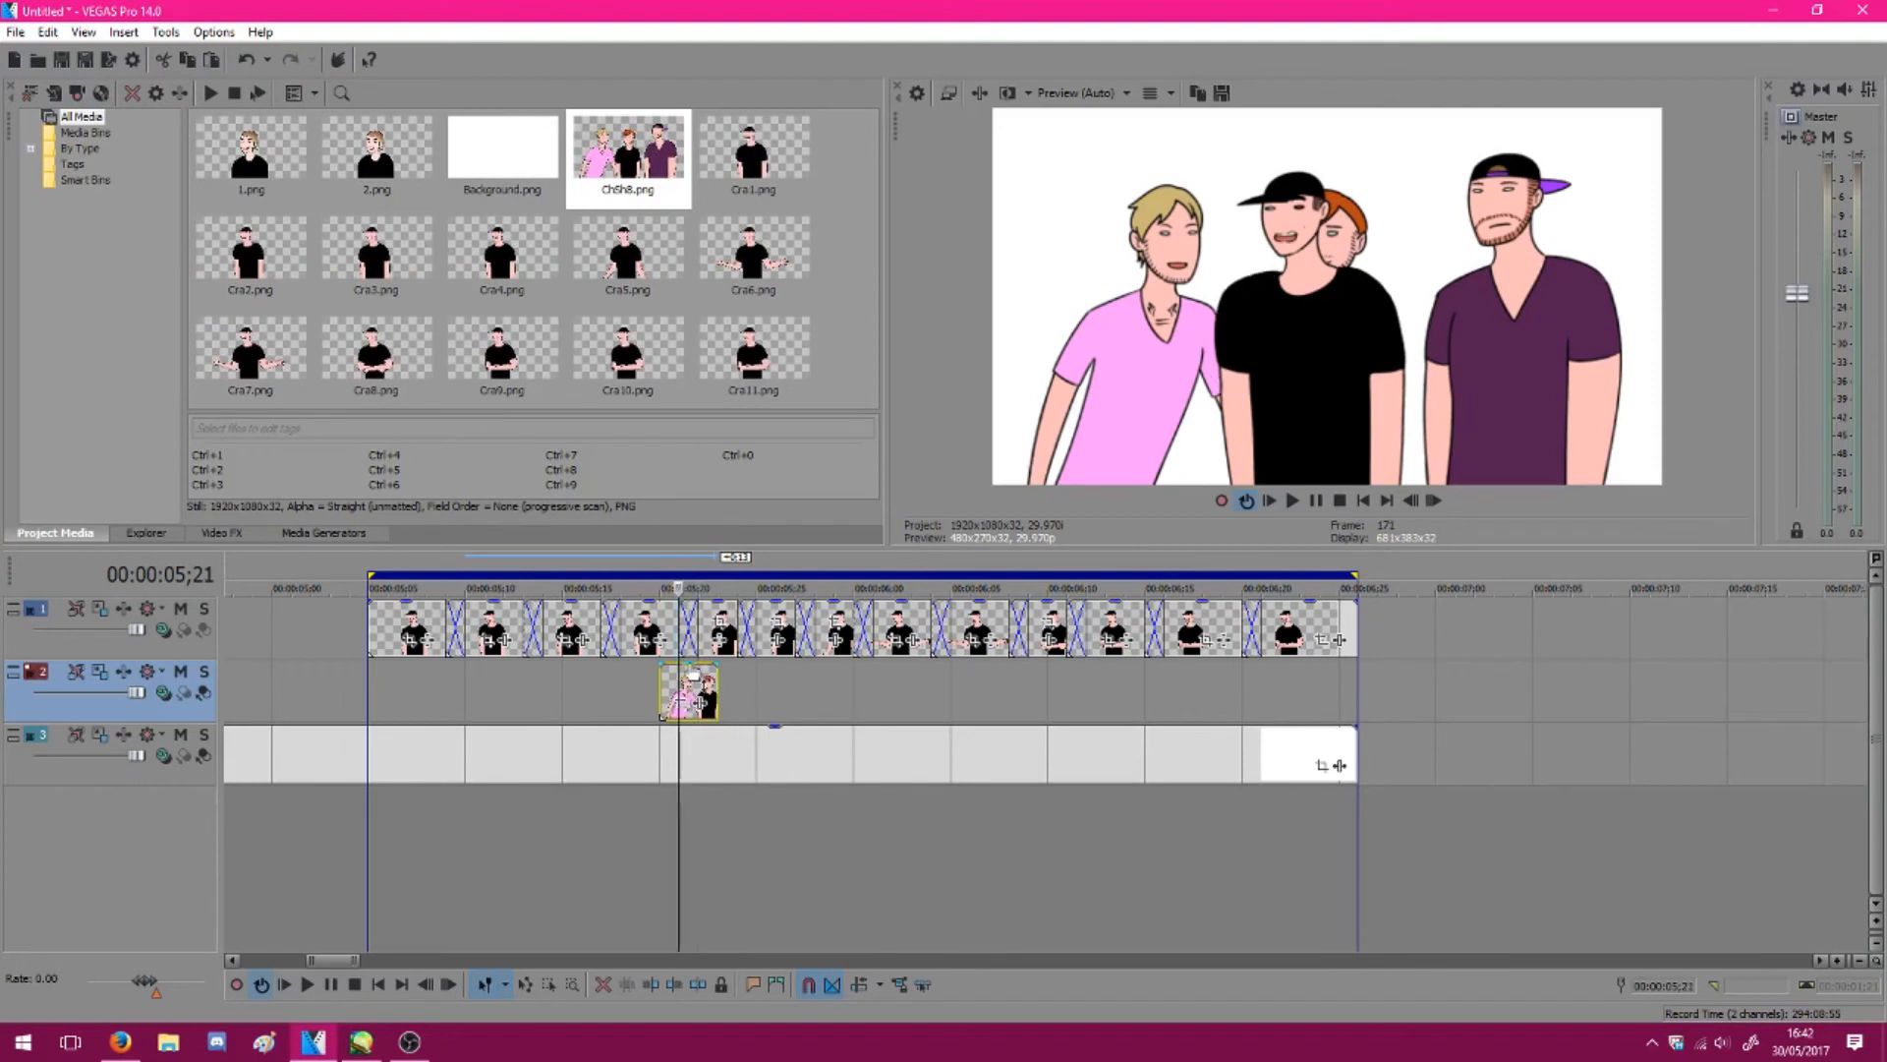
Stretch the ChSh8 clip to span the whole loop region and play the animation
drag(693, 677, 1357, 693)
drag(660, 694, 369, 694)
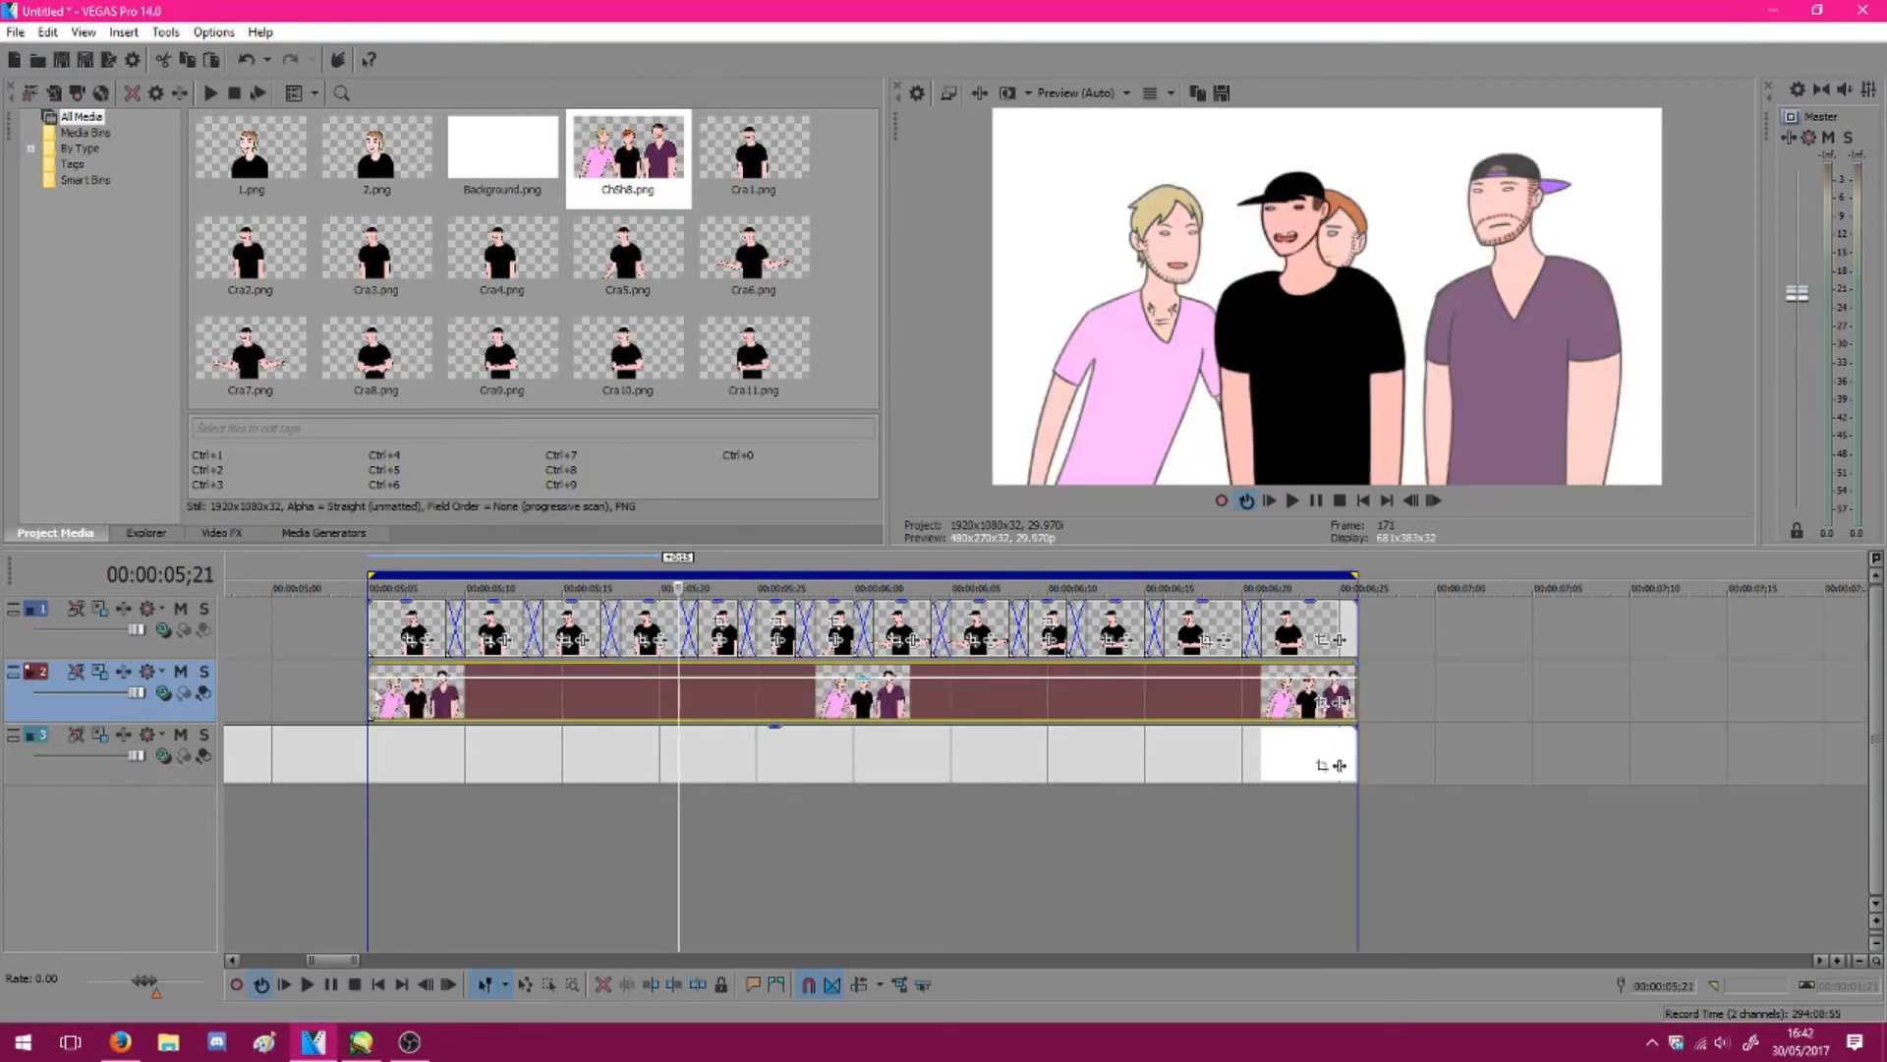
key(space)
key(space)
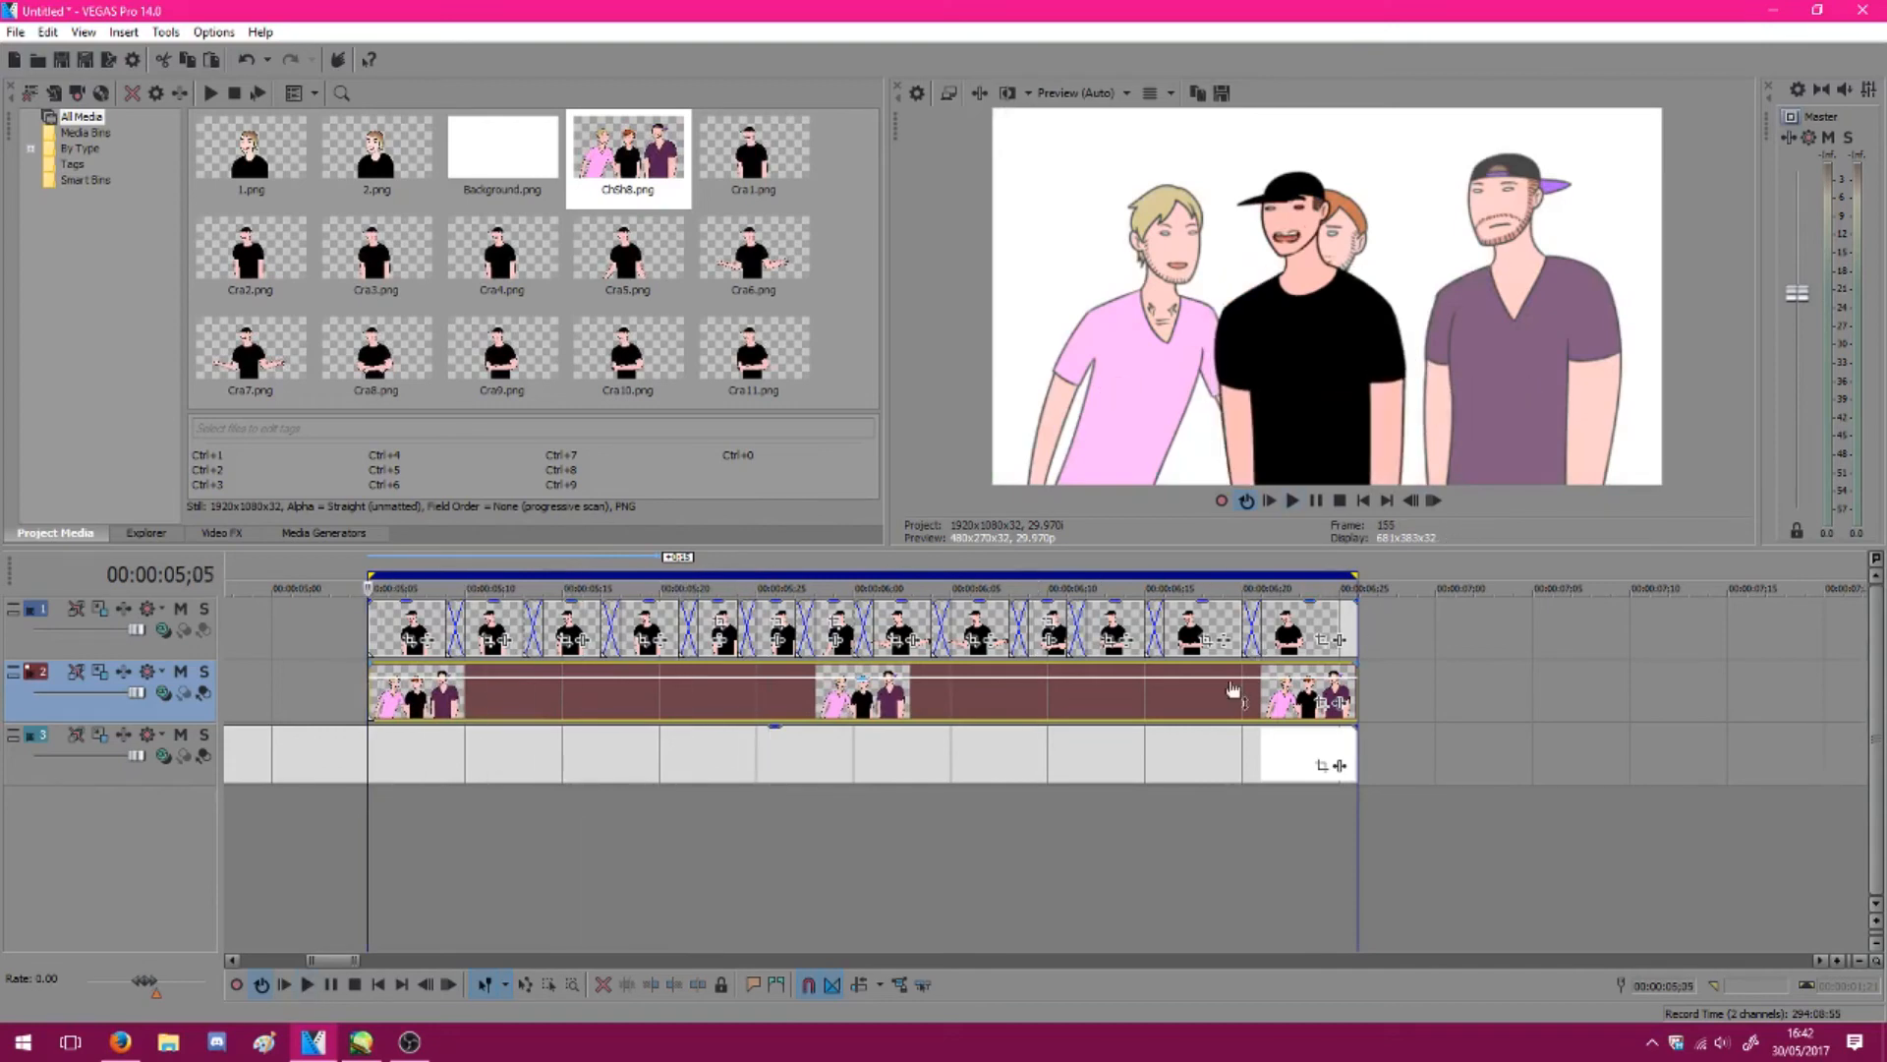
Replace the ChSh8 clip on the middle track with the imported Lose1, Lose2 and Lose3 images
click(1240, 694)
key(Delete)
click(1048, 696)
key(ctrl+o)
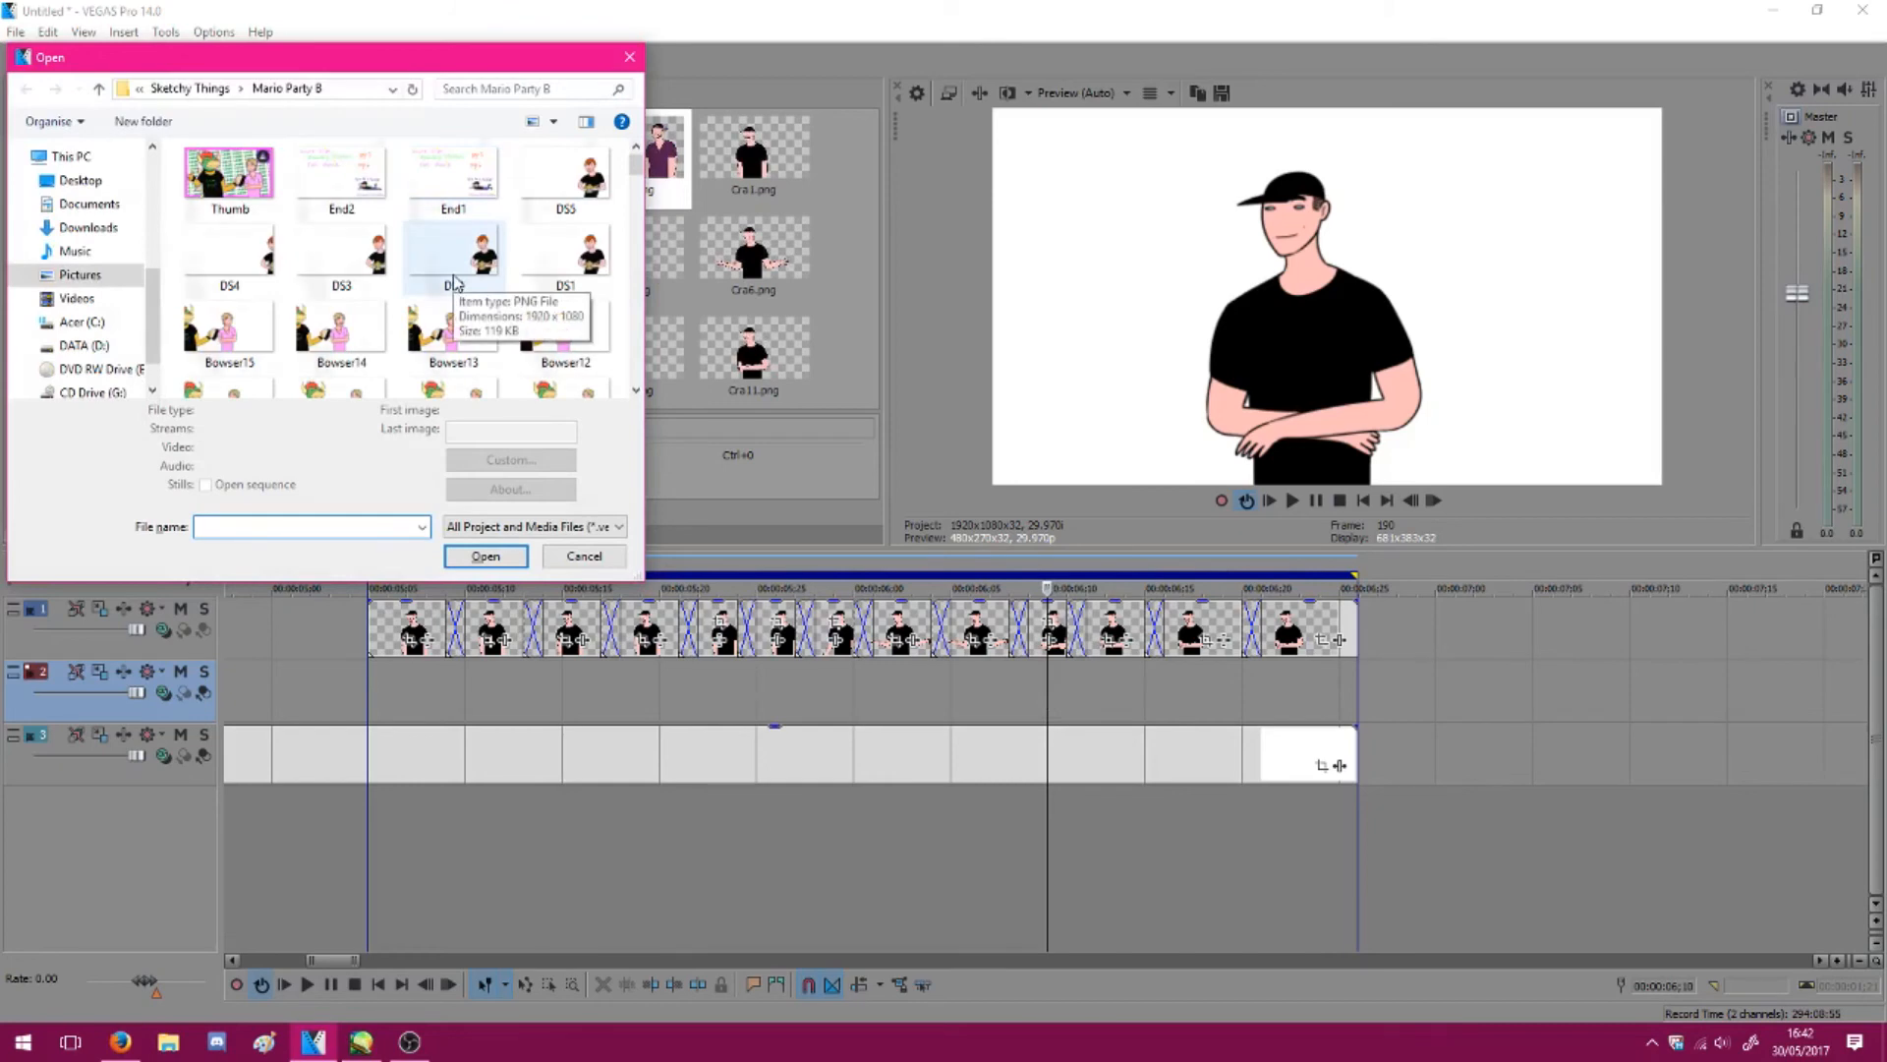
scroll(456, 283, down, 3)
scroll(455, 282, down, 5)
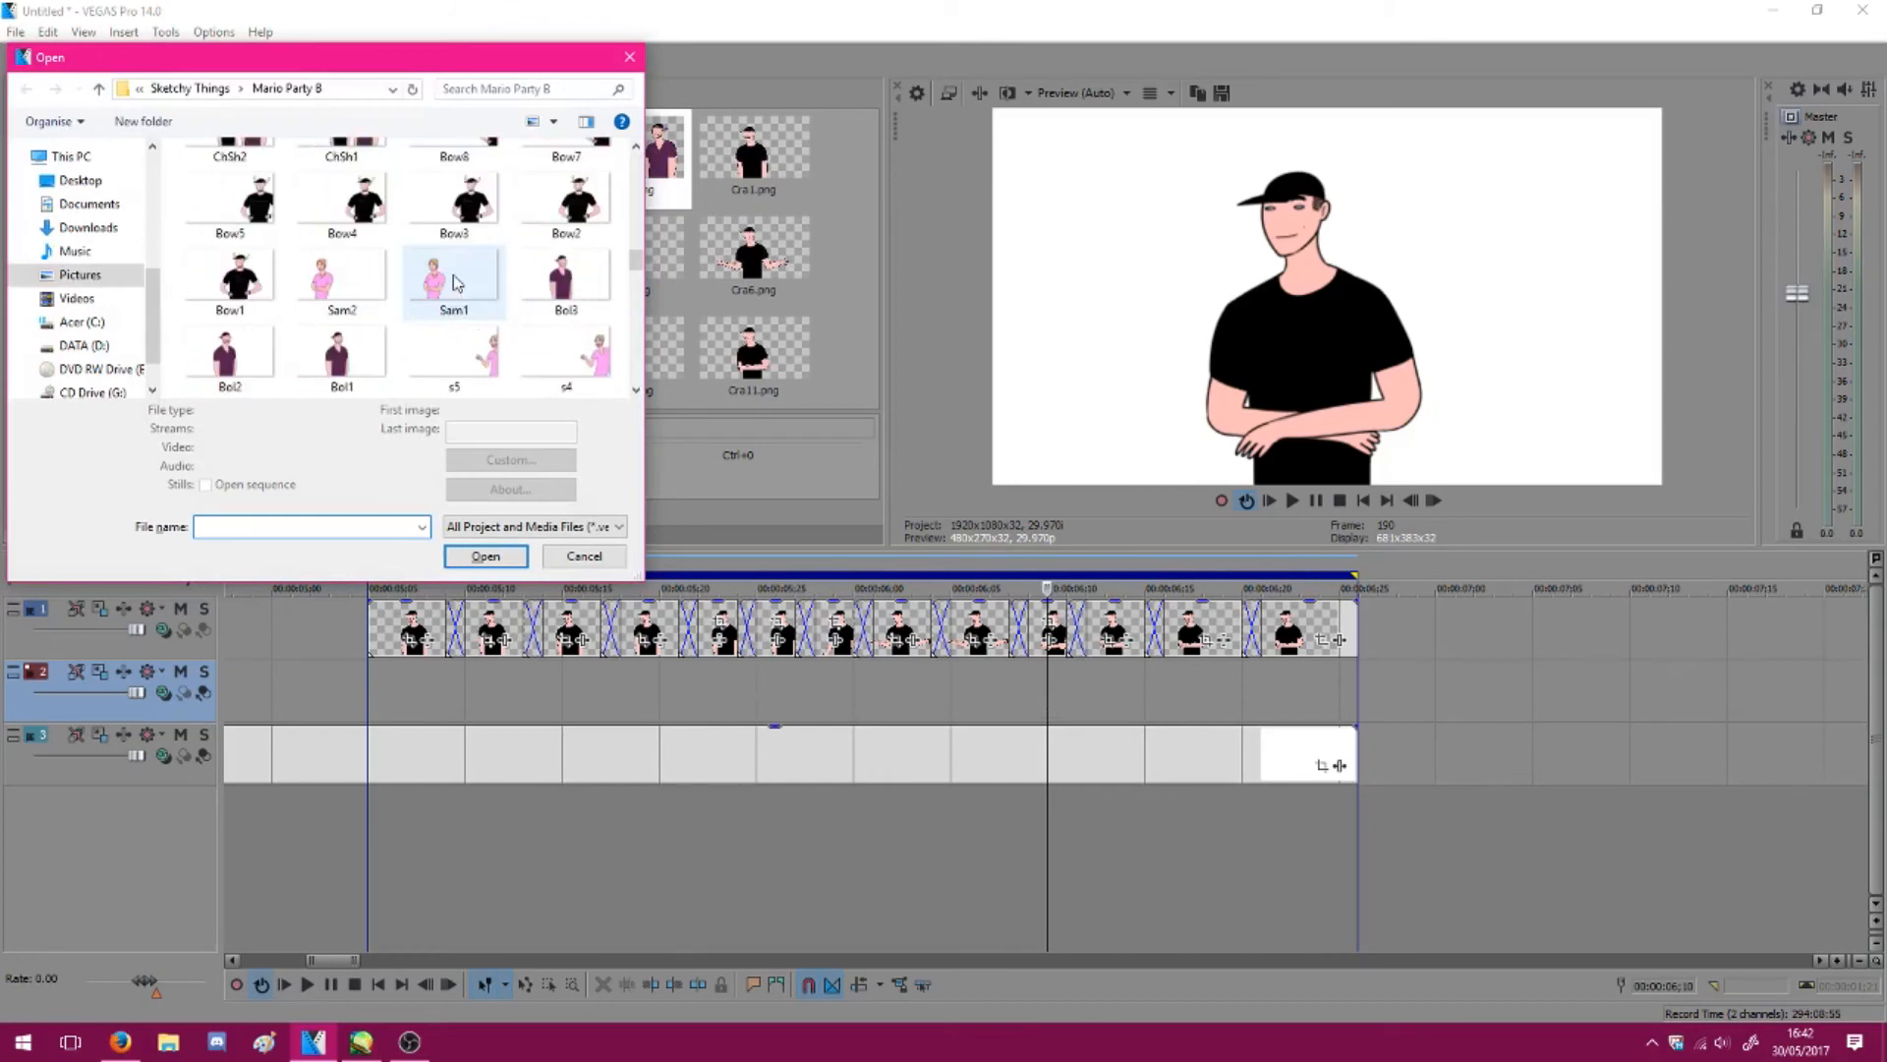
scroll(455, 283, down, 8)
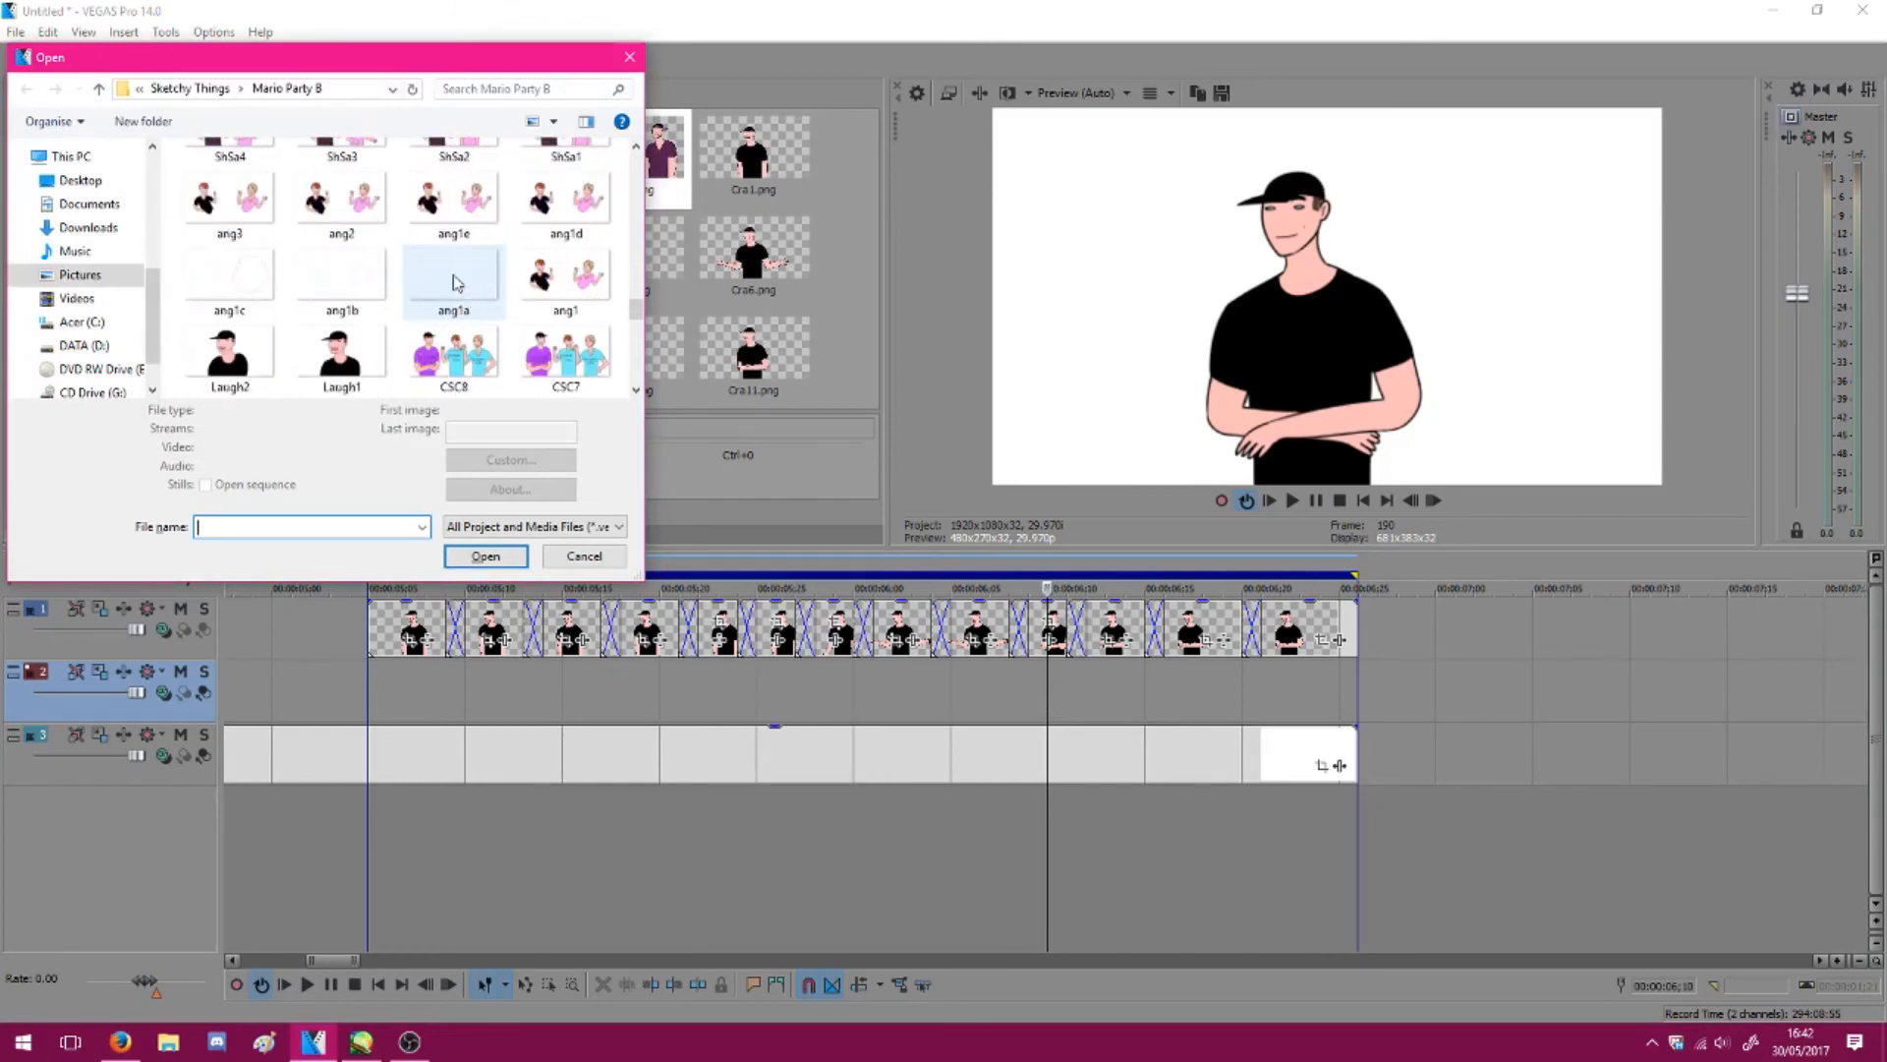
click(341, 280)
shift+click(565, 202)
key(Return)
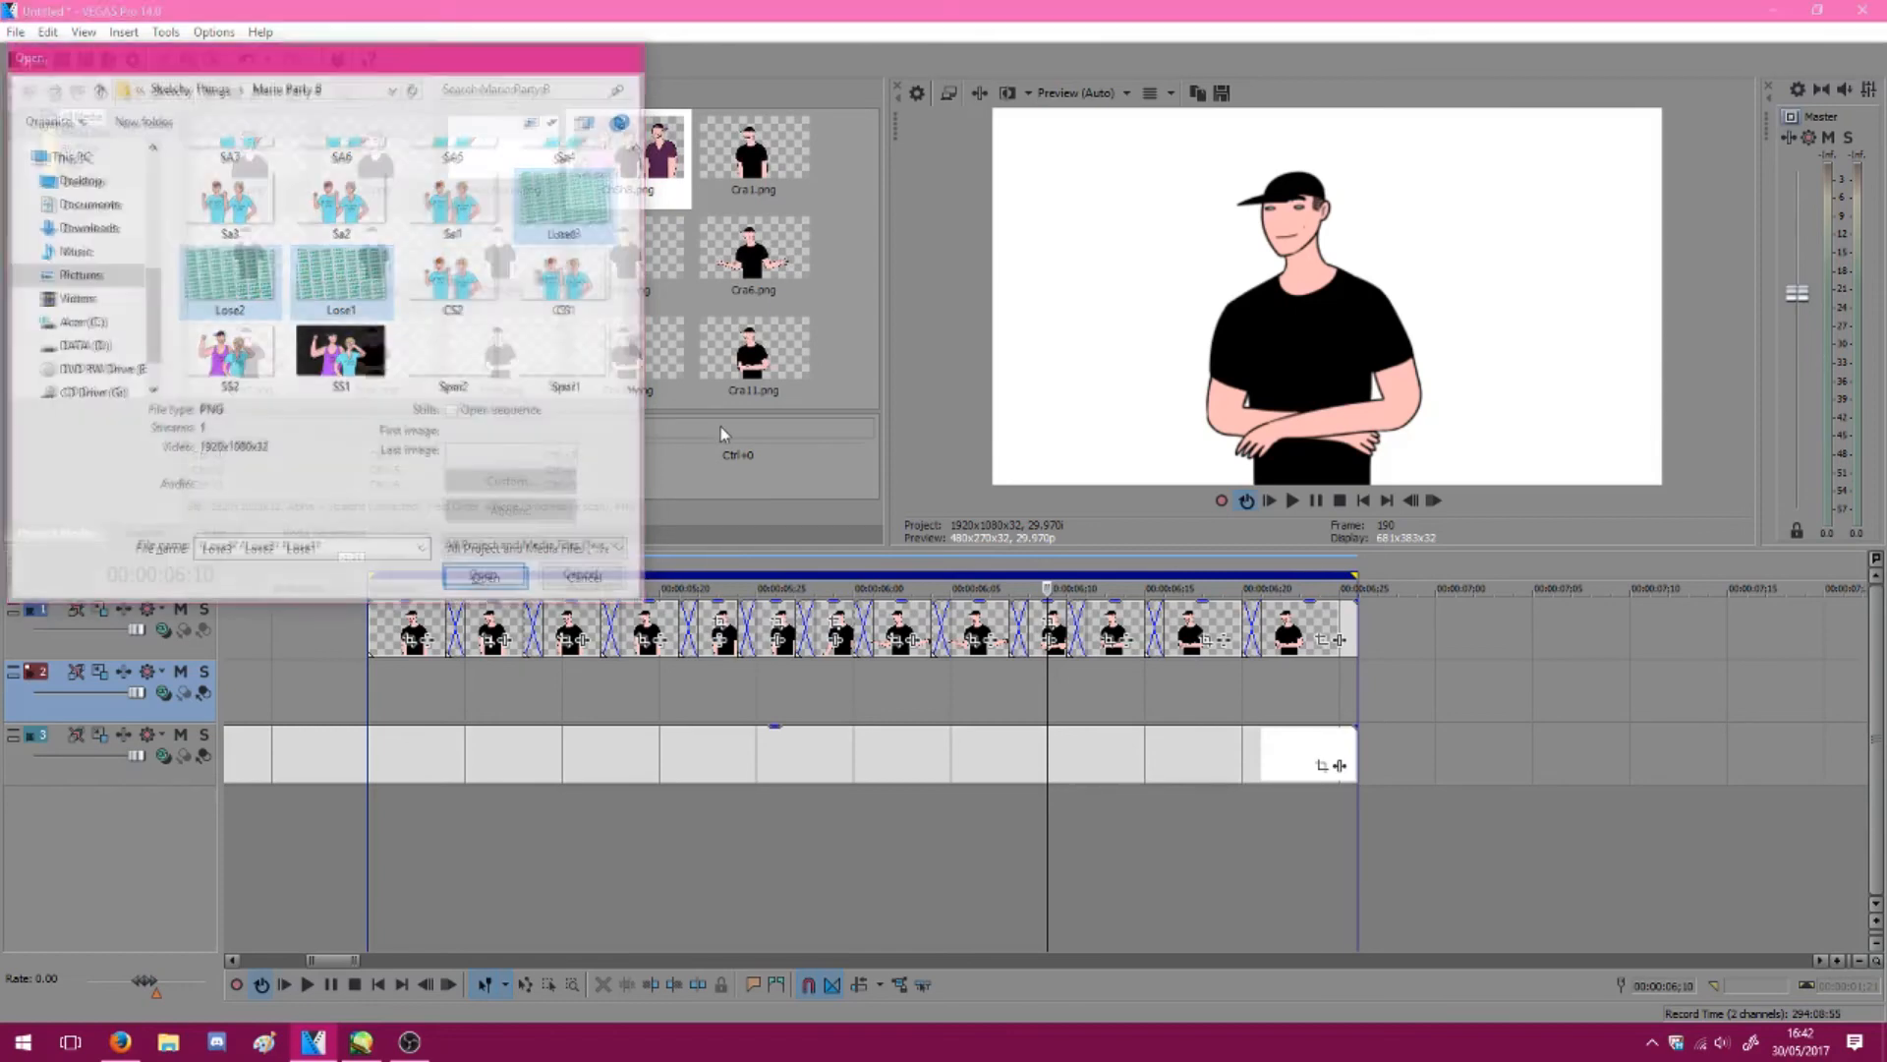
Line up the three Lose clips from the start of the loop region, crossfading each with its neighbour, and preview them
drag(1082, 689, 401, 688)
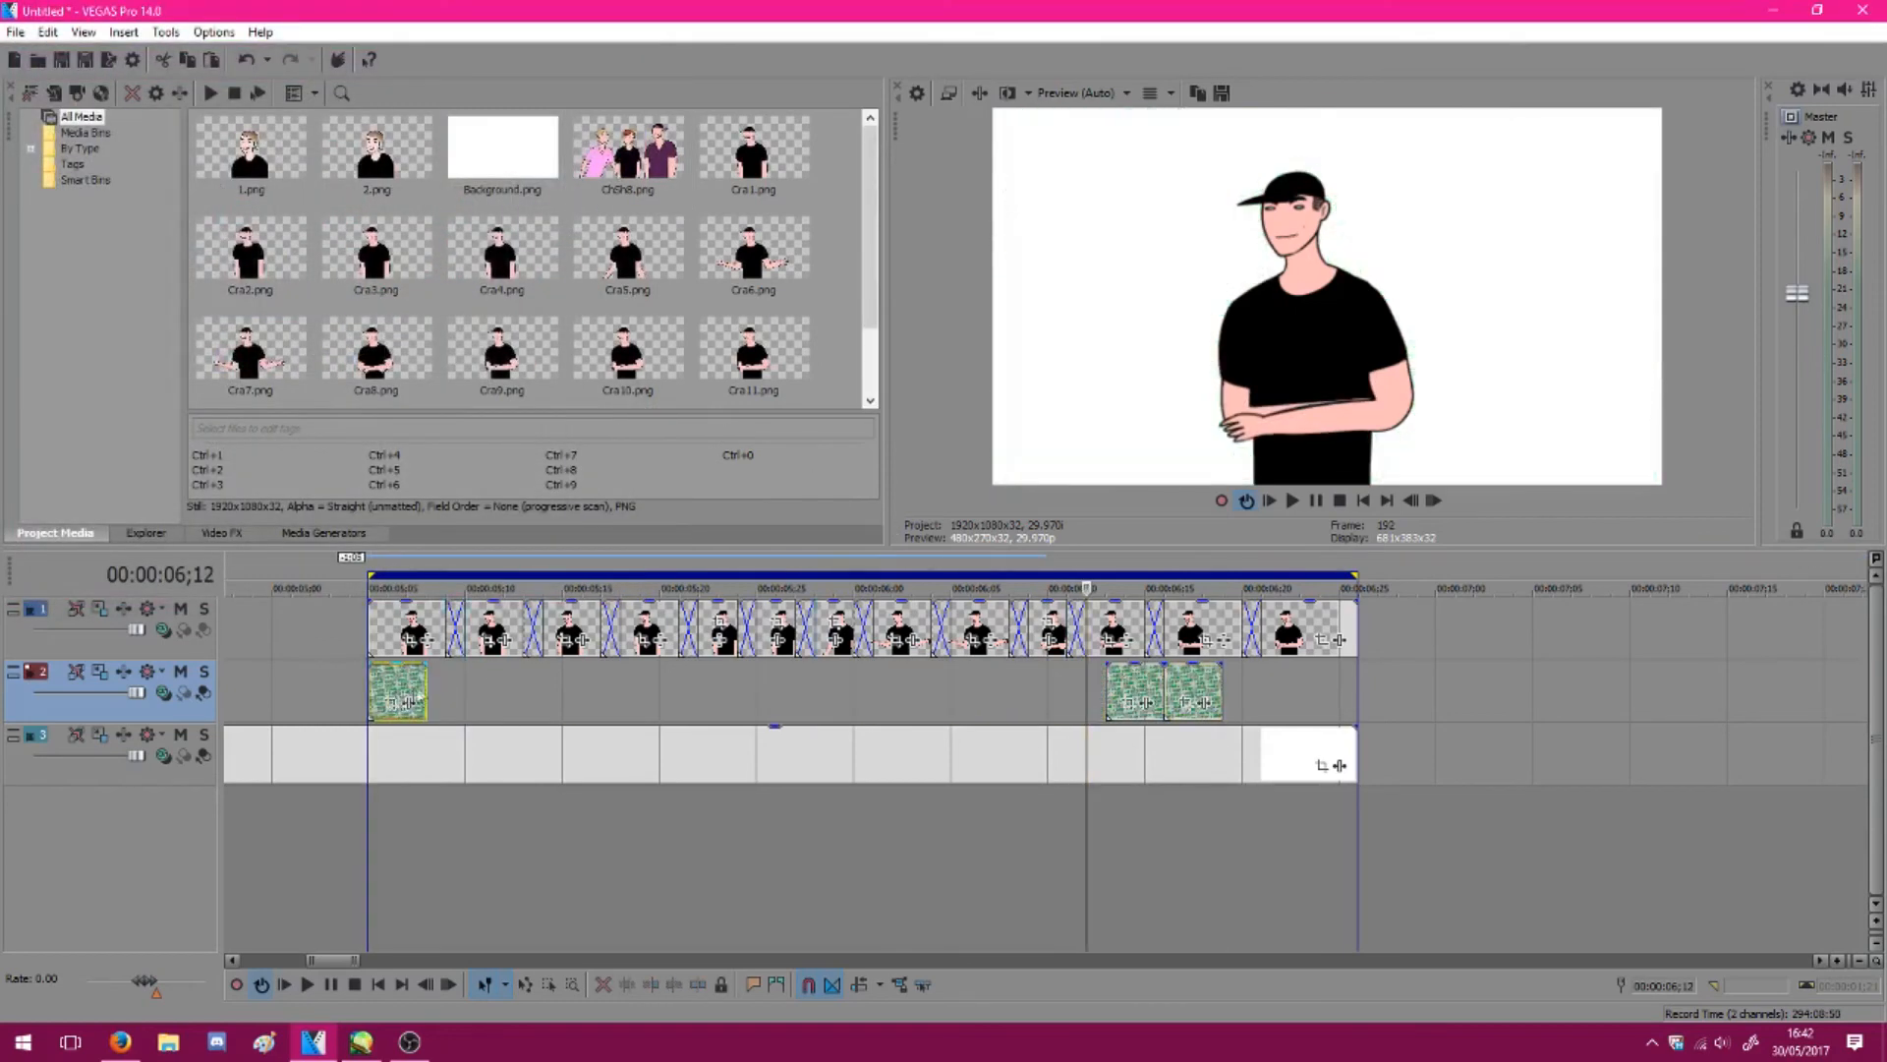
drag(1149, 693, 560, 677)
click(388, 687)
key(space)
key(space)
drag(1203, 700, 660, 688)
key(space)
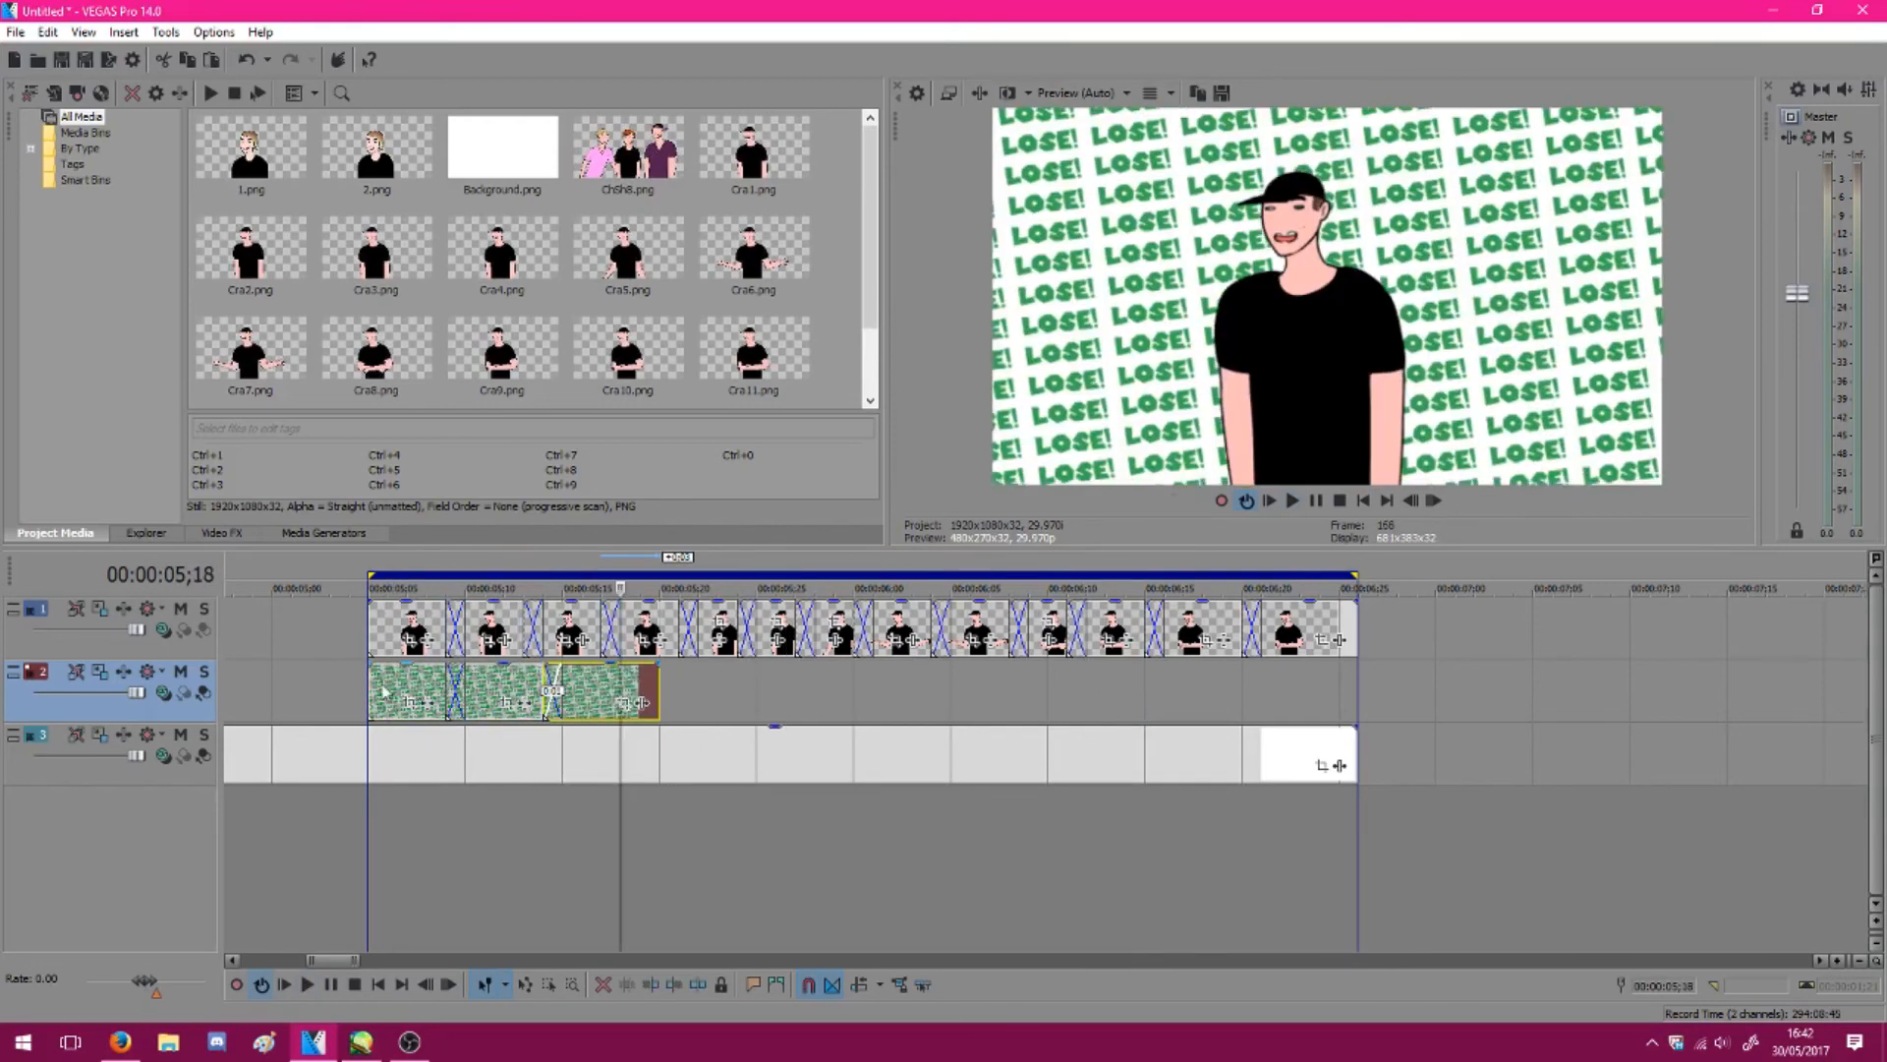
key(space)
Extend the first Lose clip's start and repeat the three-clip group three more times, crossfading the groups past the end of the loop region
drag(371, 693, 331, 693)
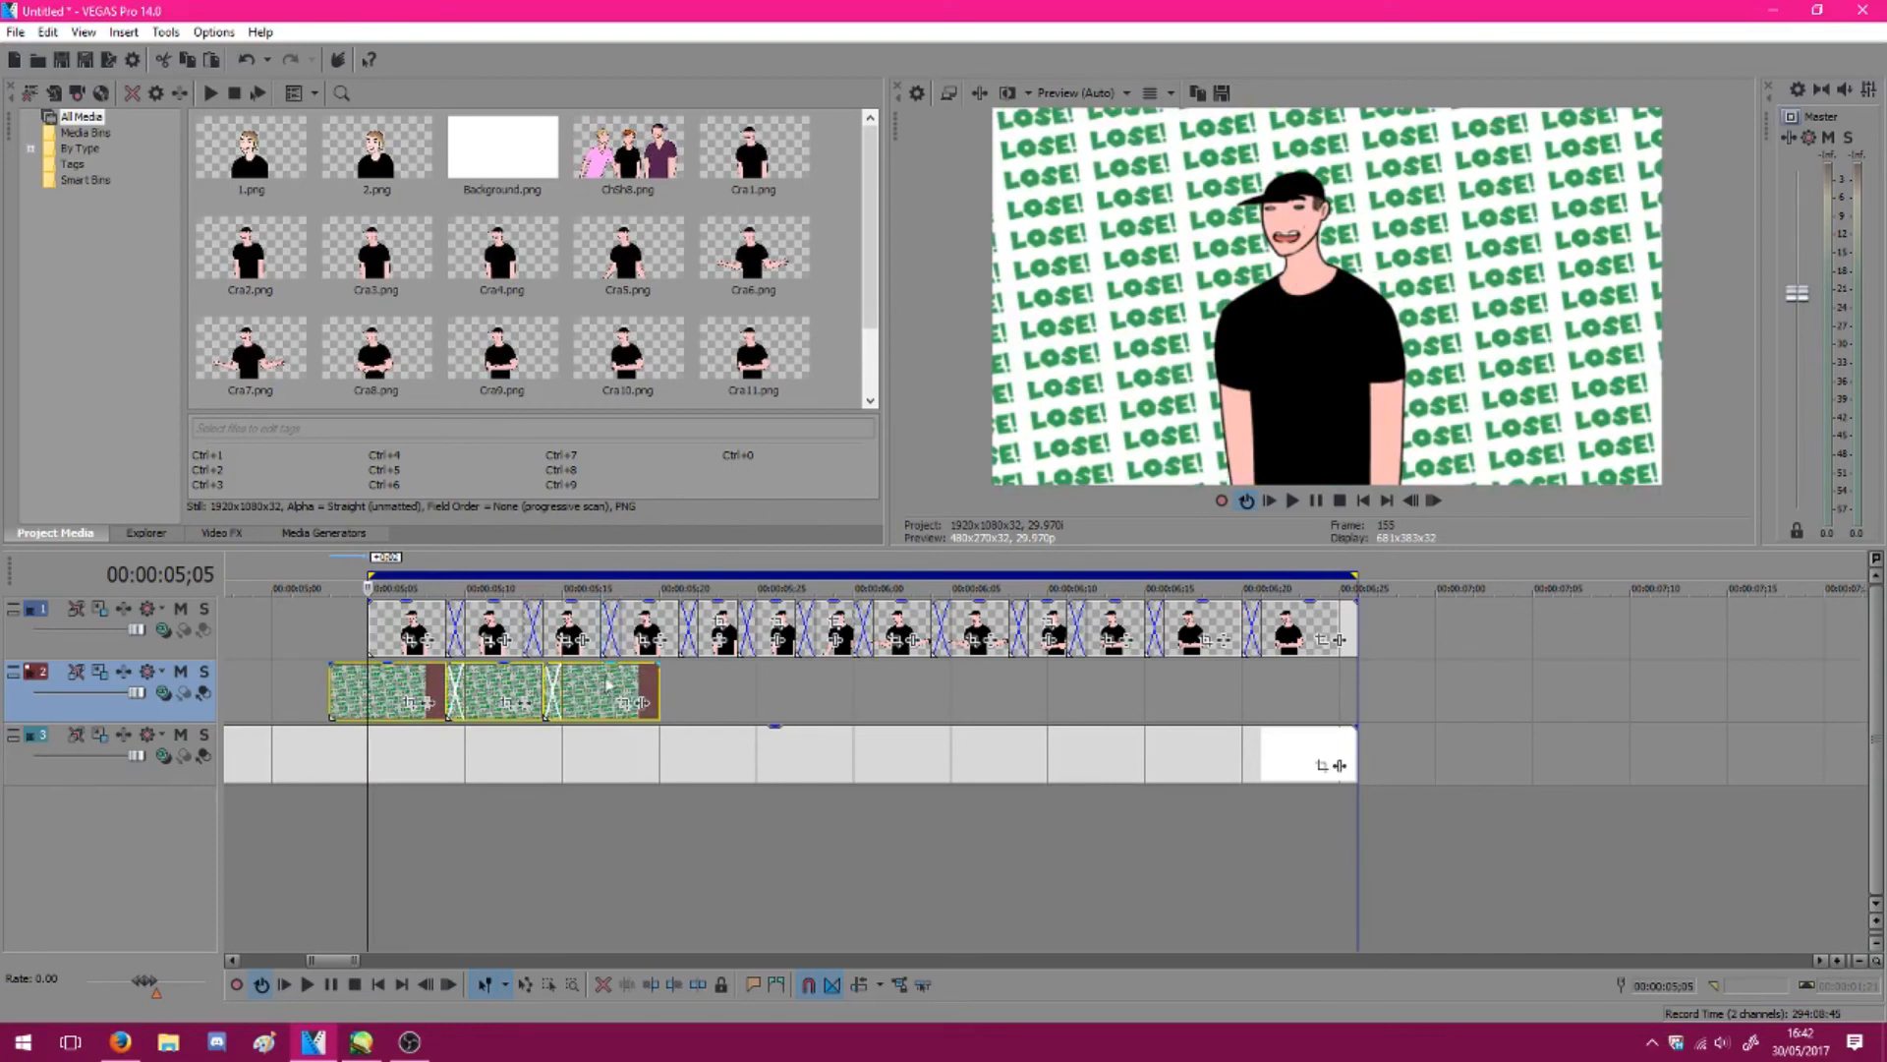
drag(659, 688, 983, 691)
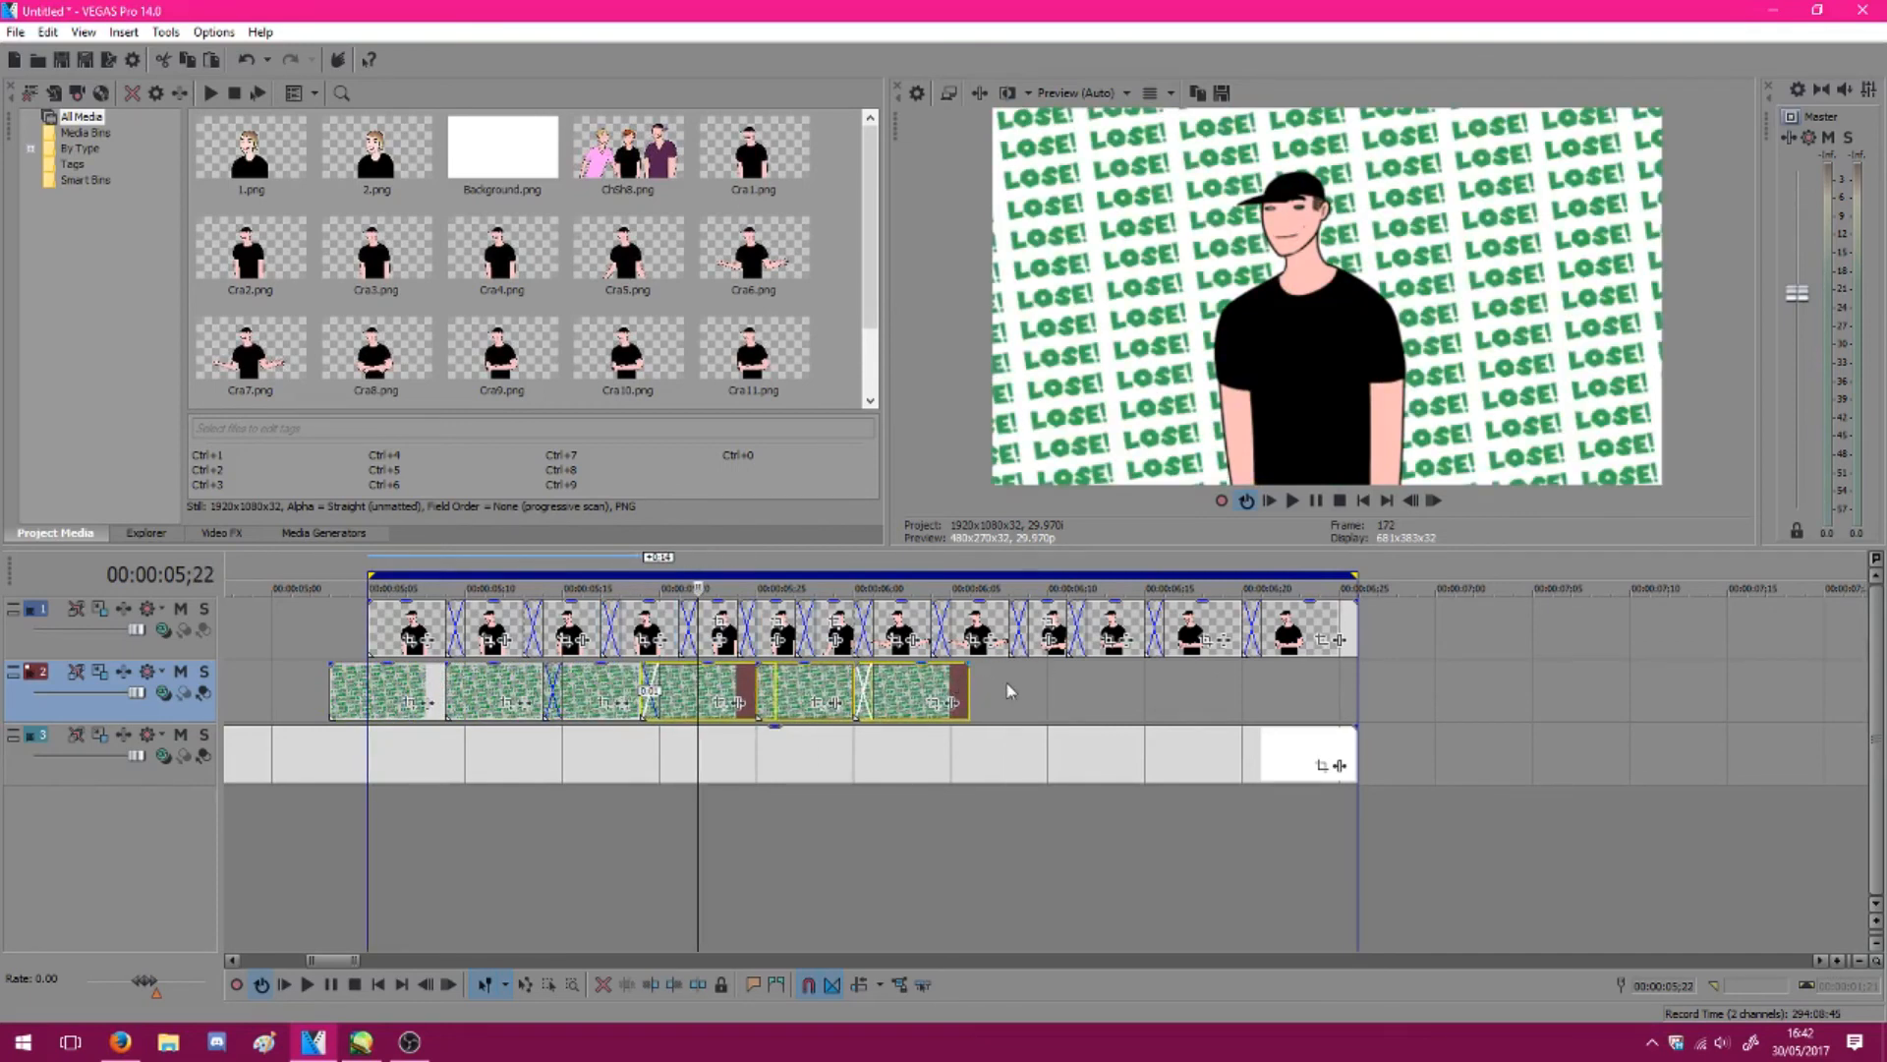
click(1010, 688)
key(ctrl+v)
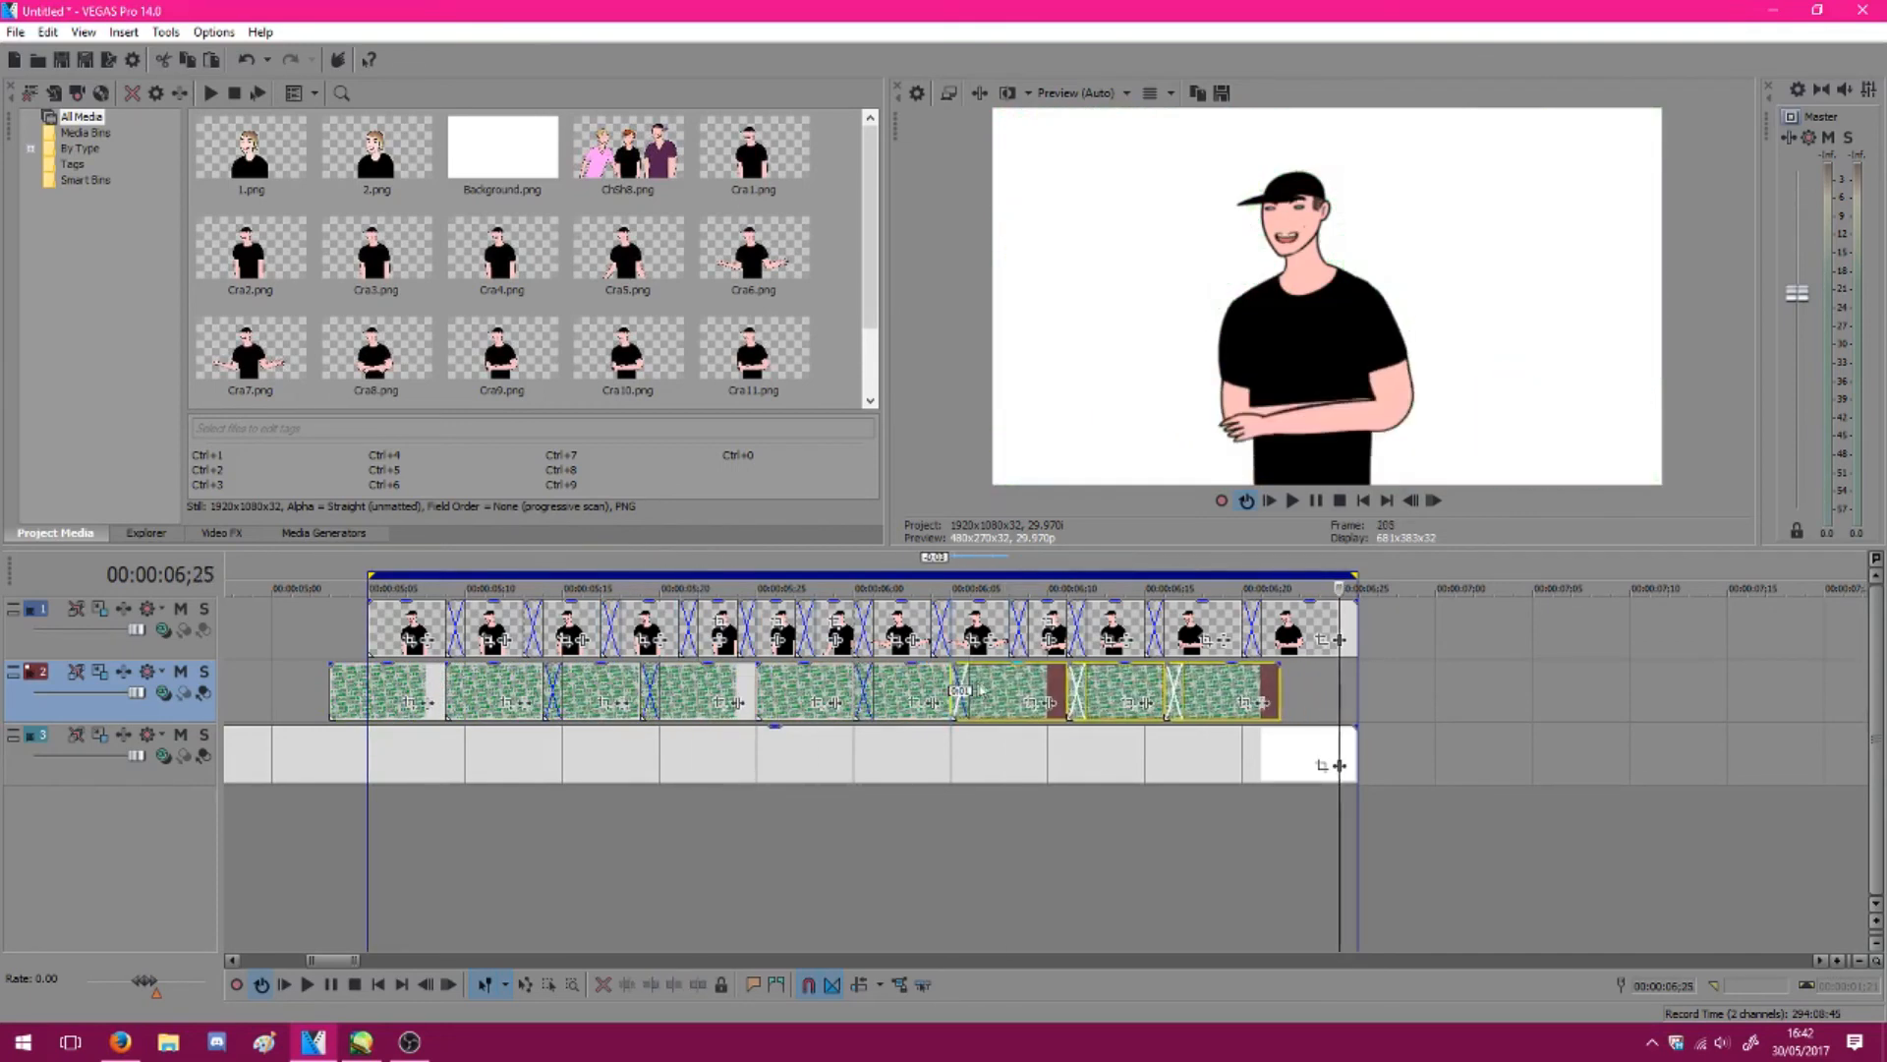
click(1320, 687)
key(ctrl+v)
drag(1338, 688, 1279, 688)
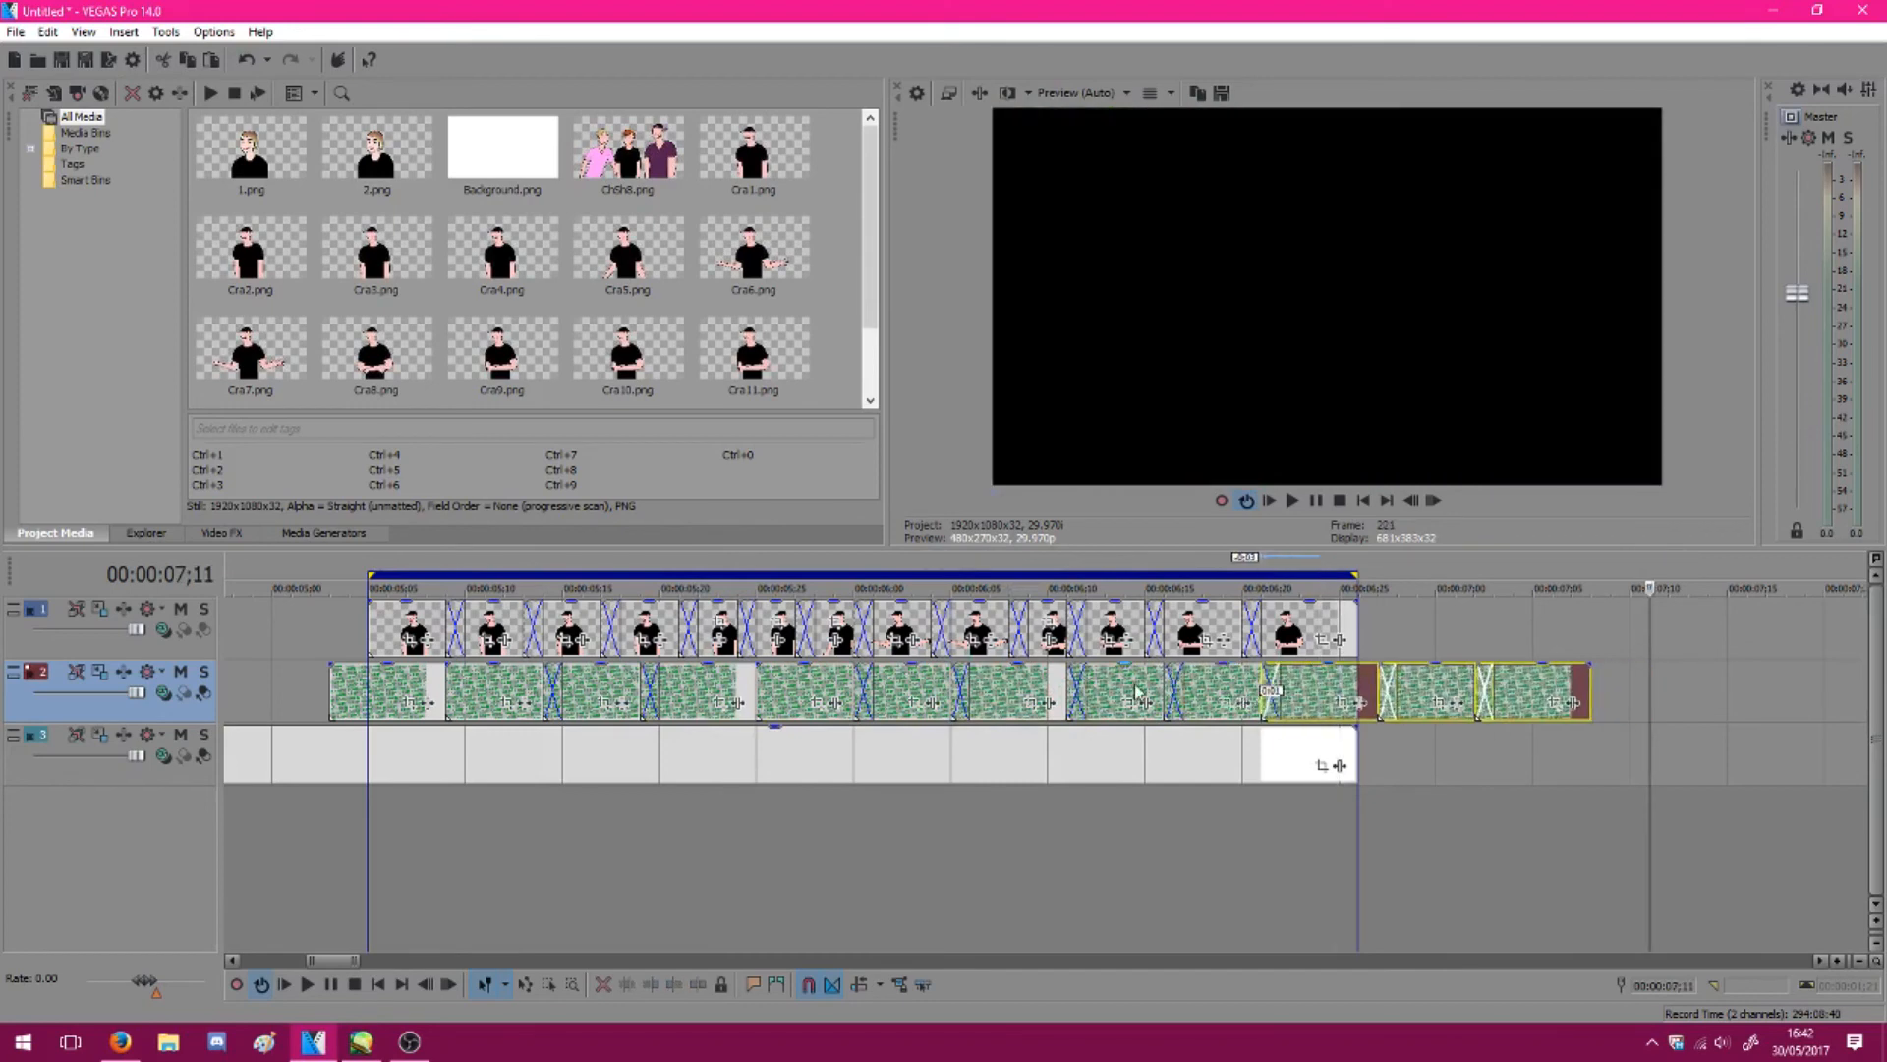
Play the loop over the repeating Lose background and delete all Lose clips from the middle track
click(1294, 500)
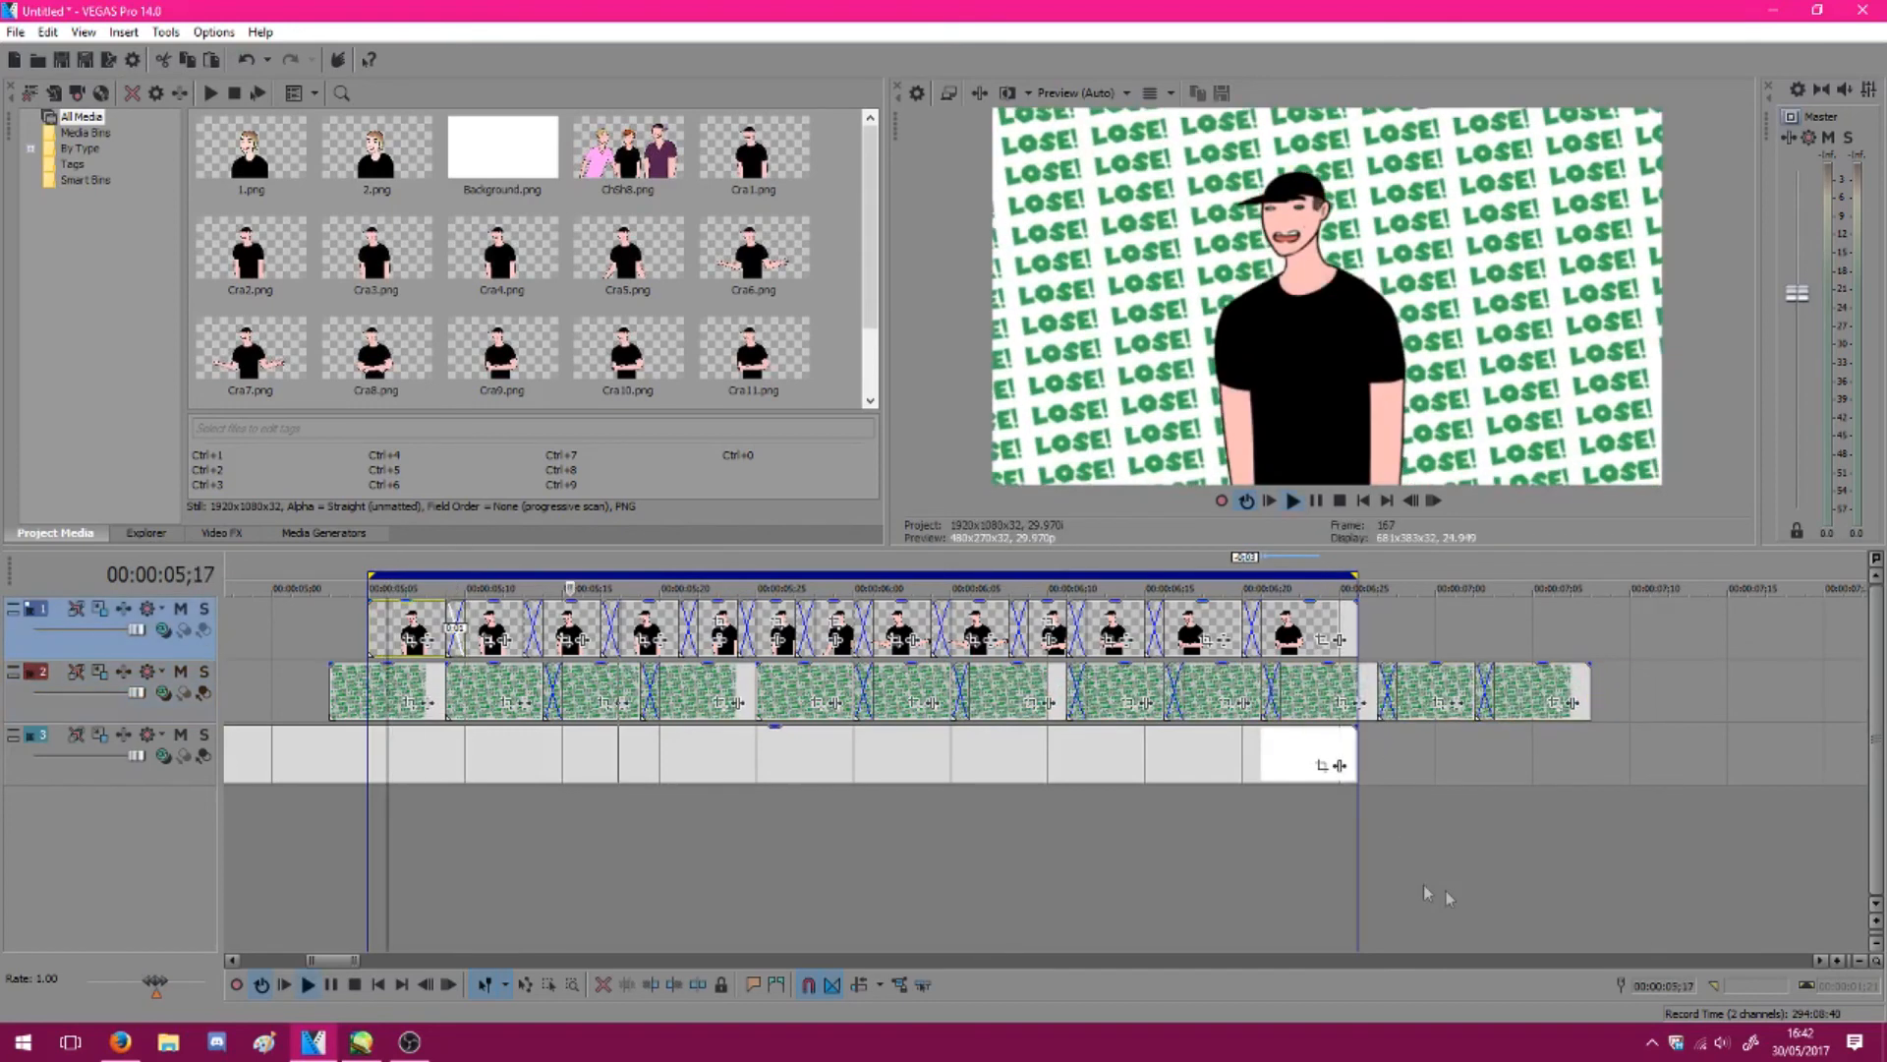
key(space)
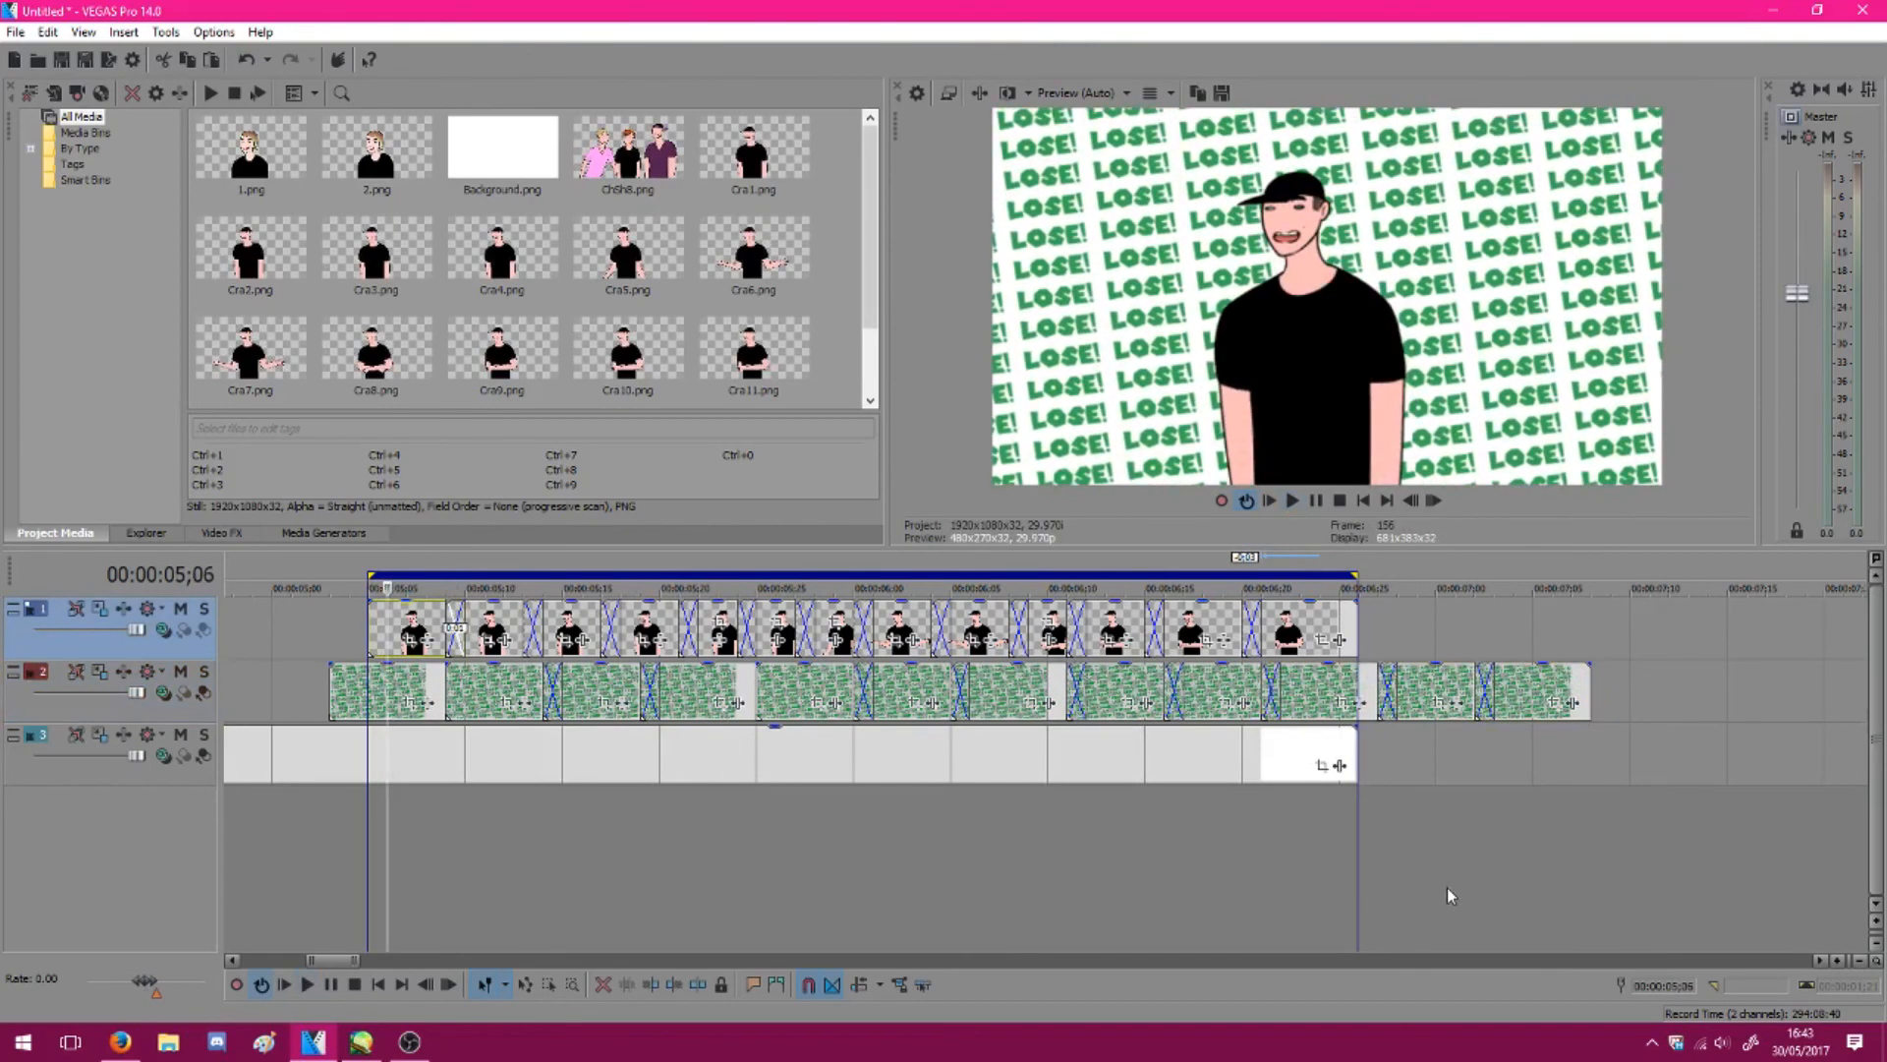
click(1514, 690)
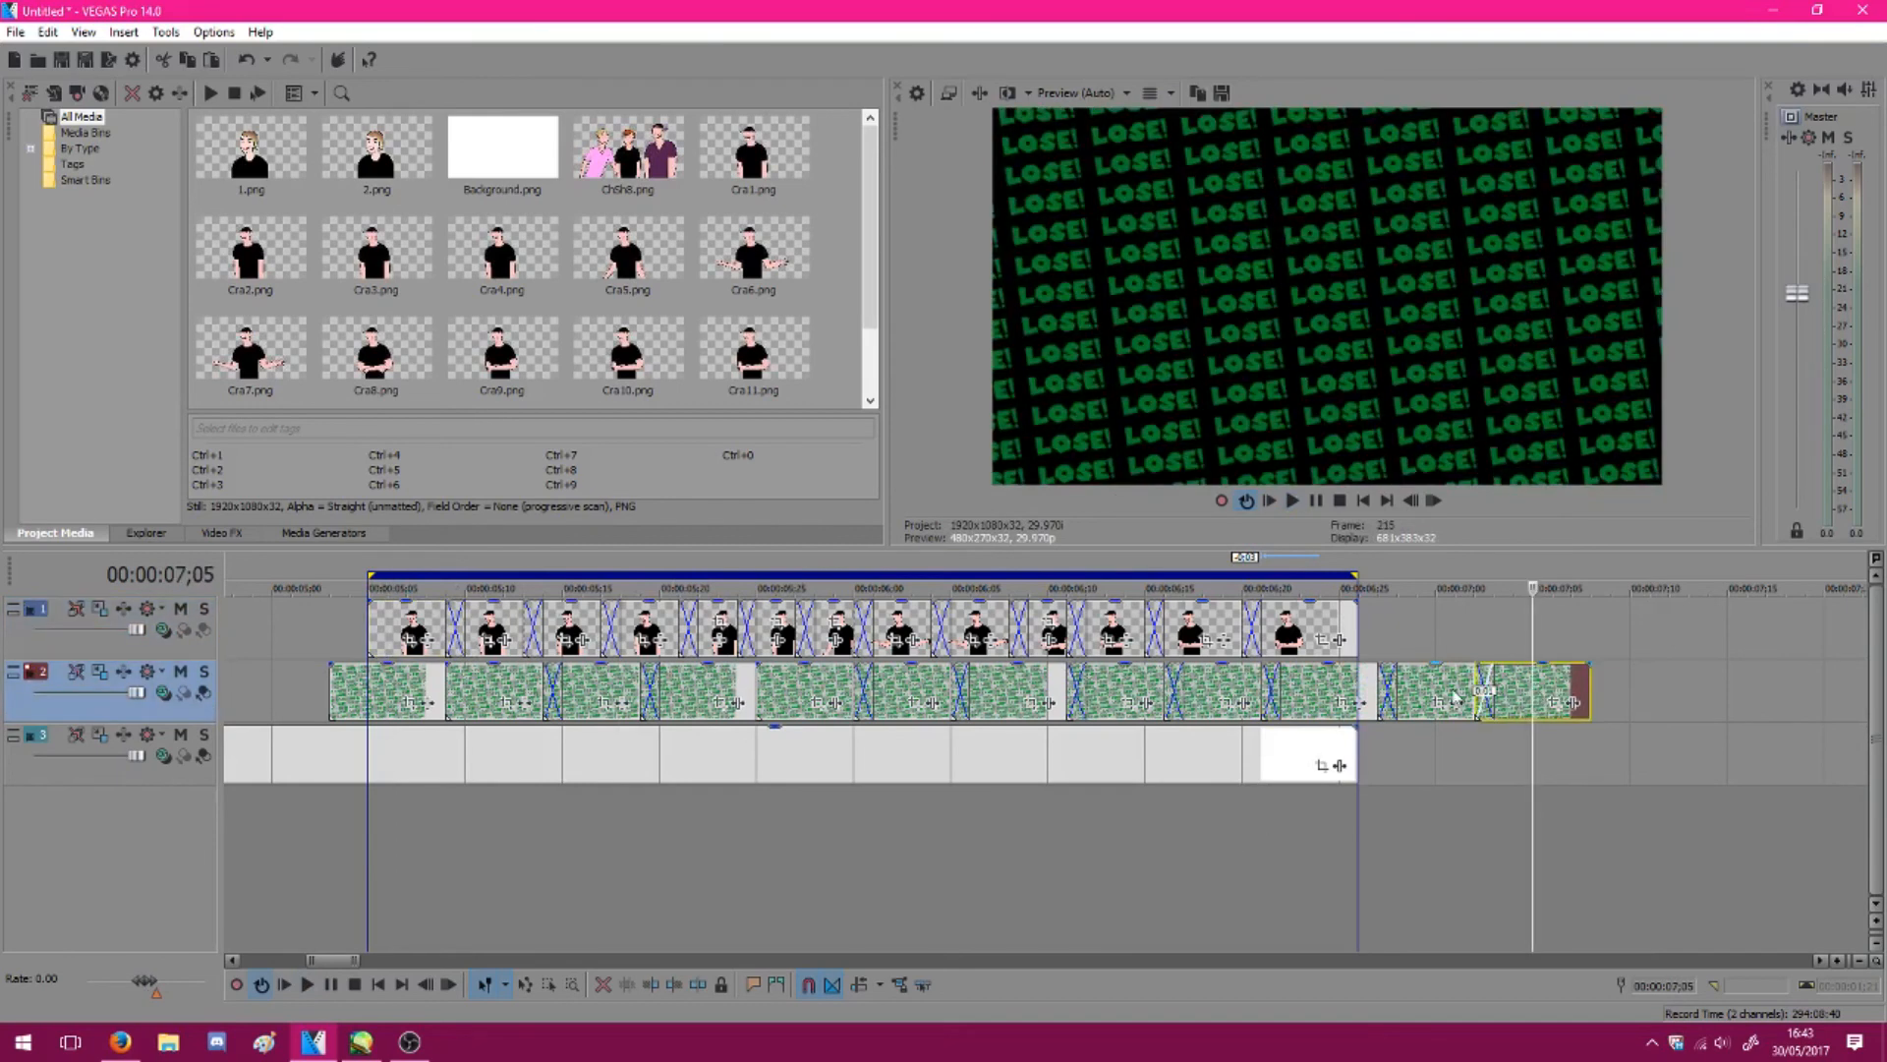
shift+click(403, 700)
key(Delete)
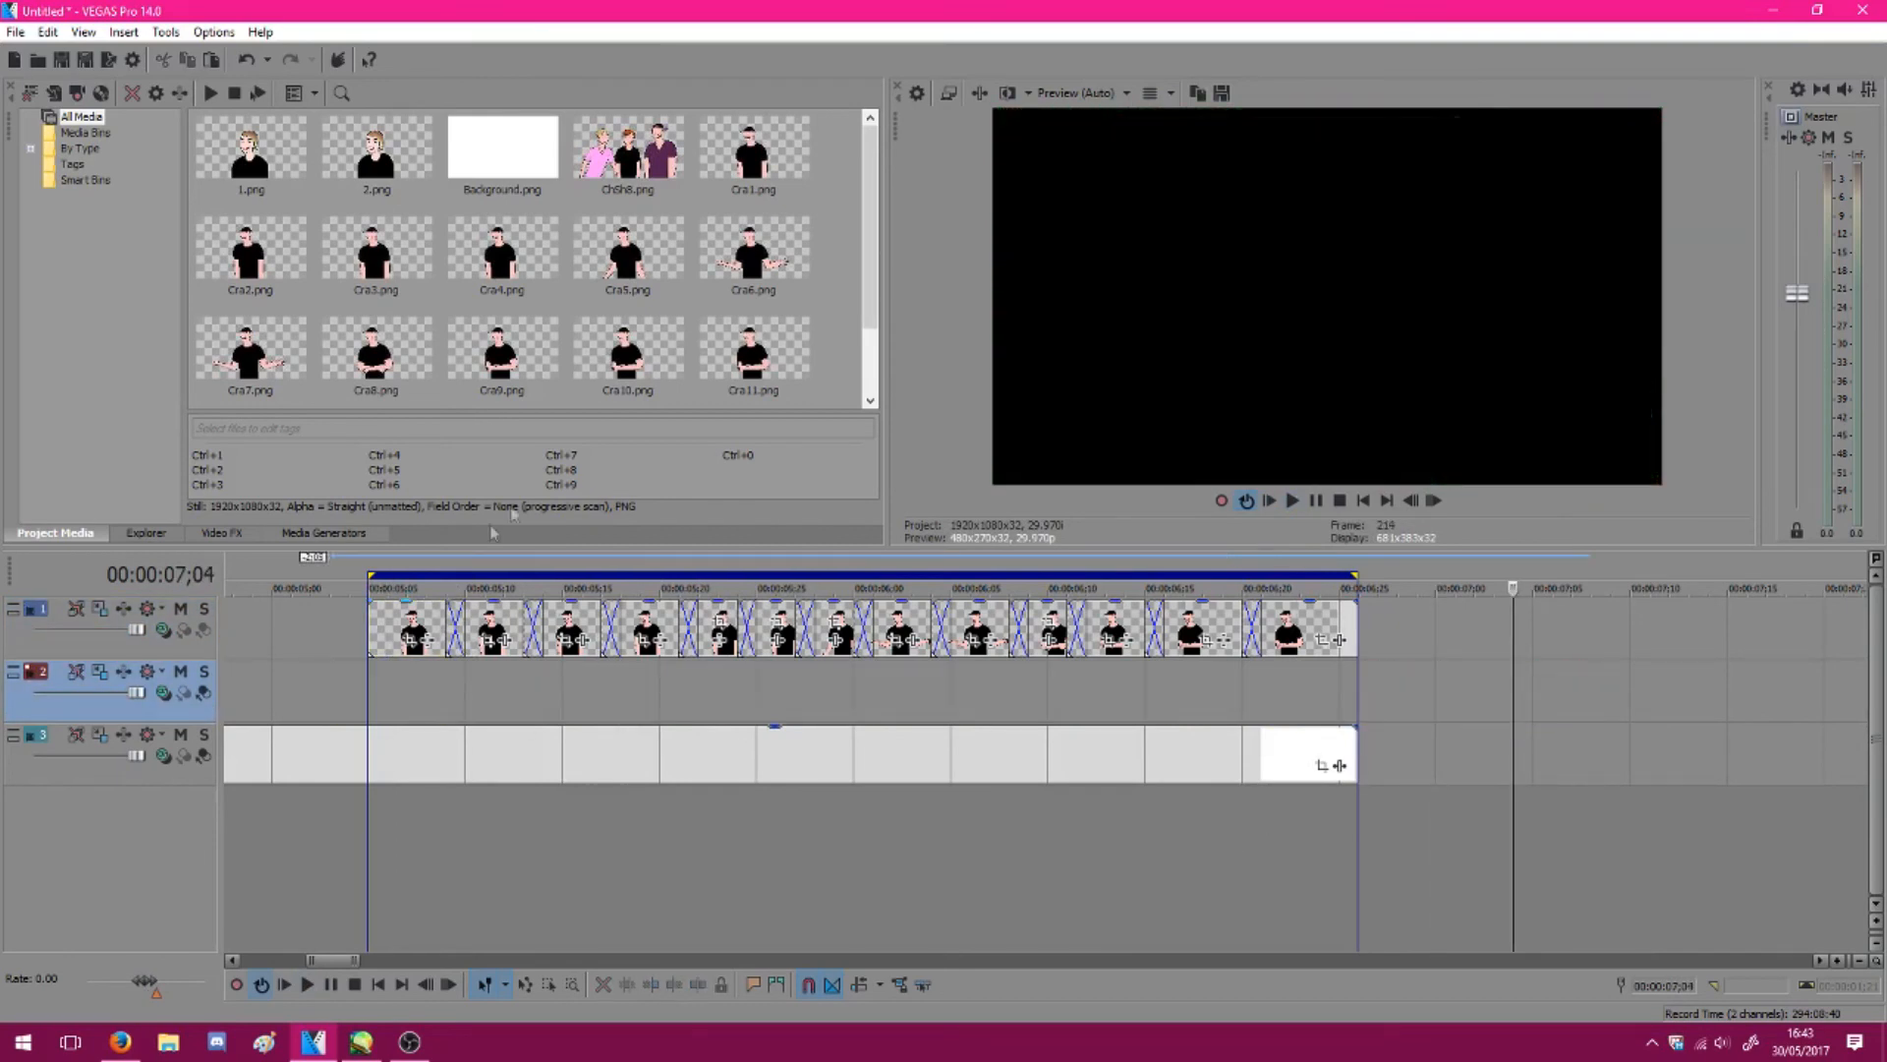
Place Lose1, Lose2 and Lose3 from the project media on the middle track near 00:00:05;05, overlapping them in short crossfades
scroll(484, 340, down, 1)
click(485, 339)
click(247, 370)
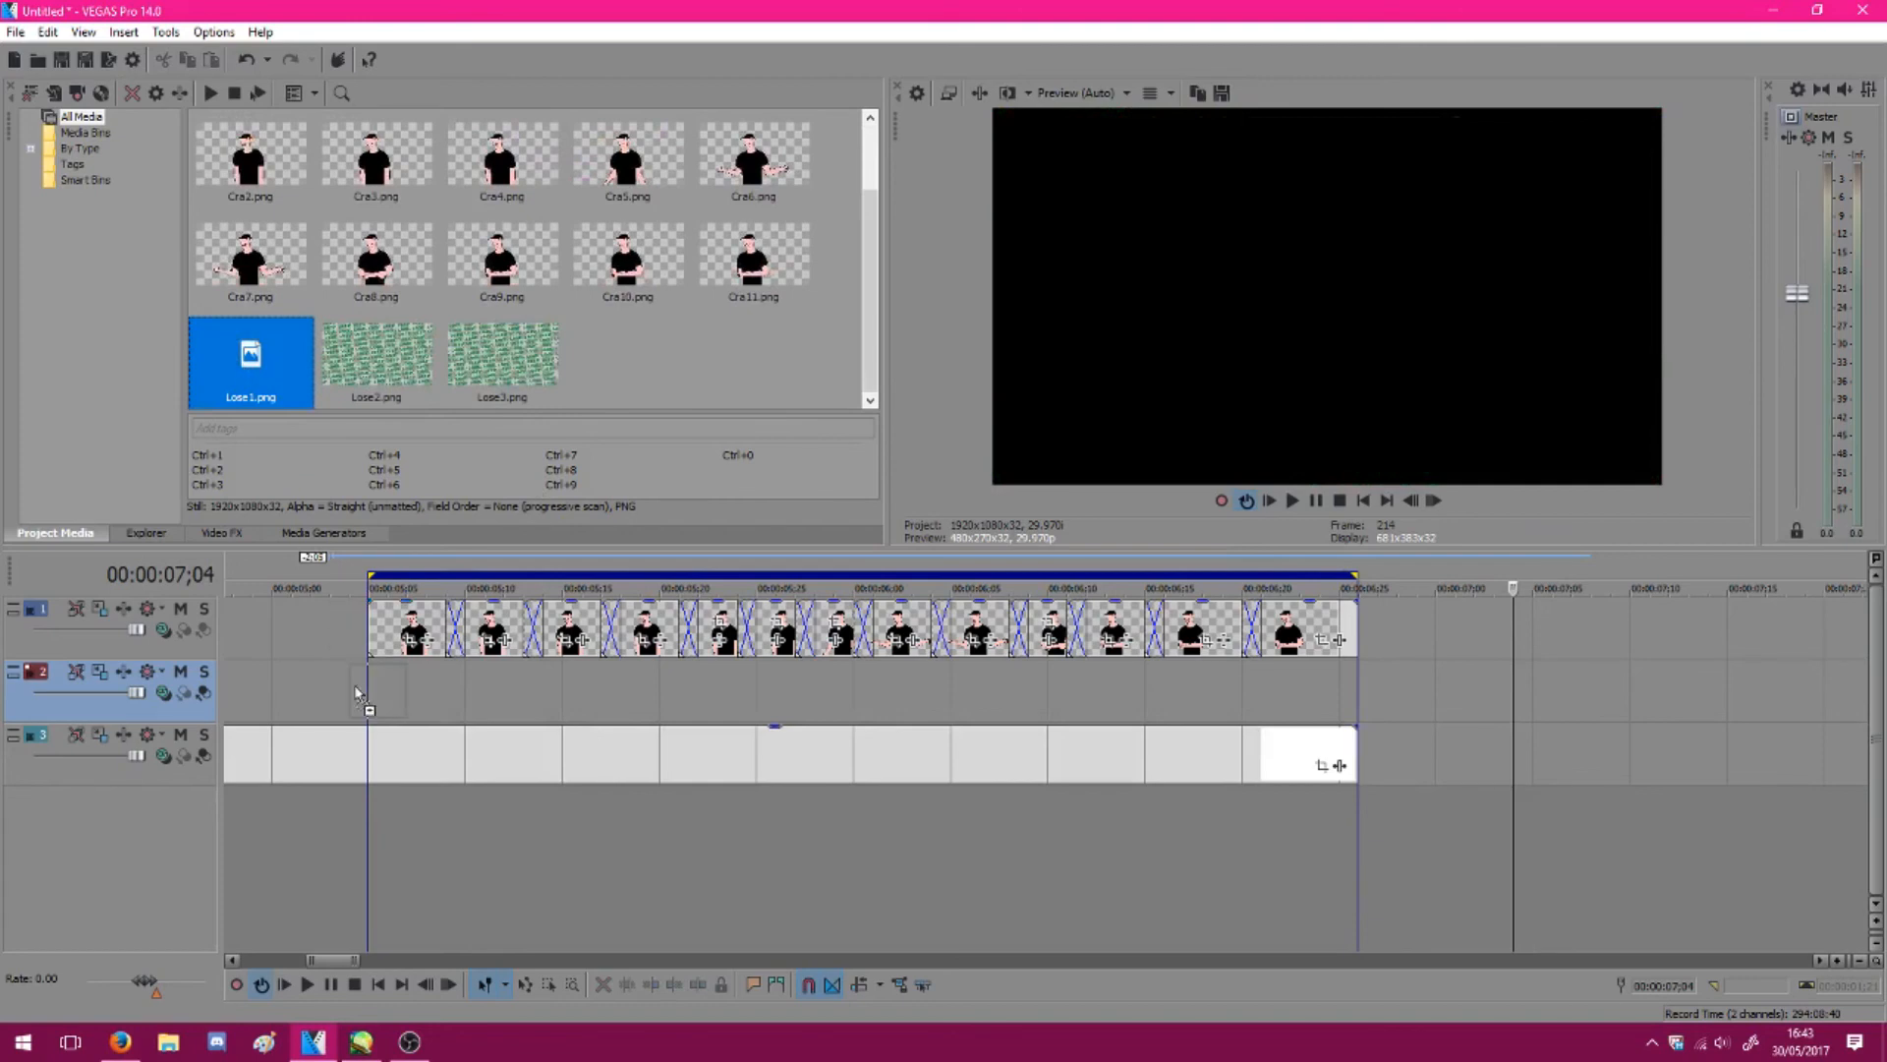
drag(355, 693, 426, 690)
drag(391, 367, 458, 688)
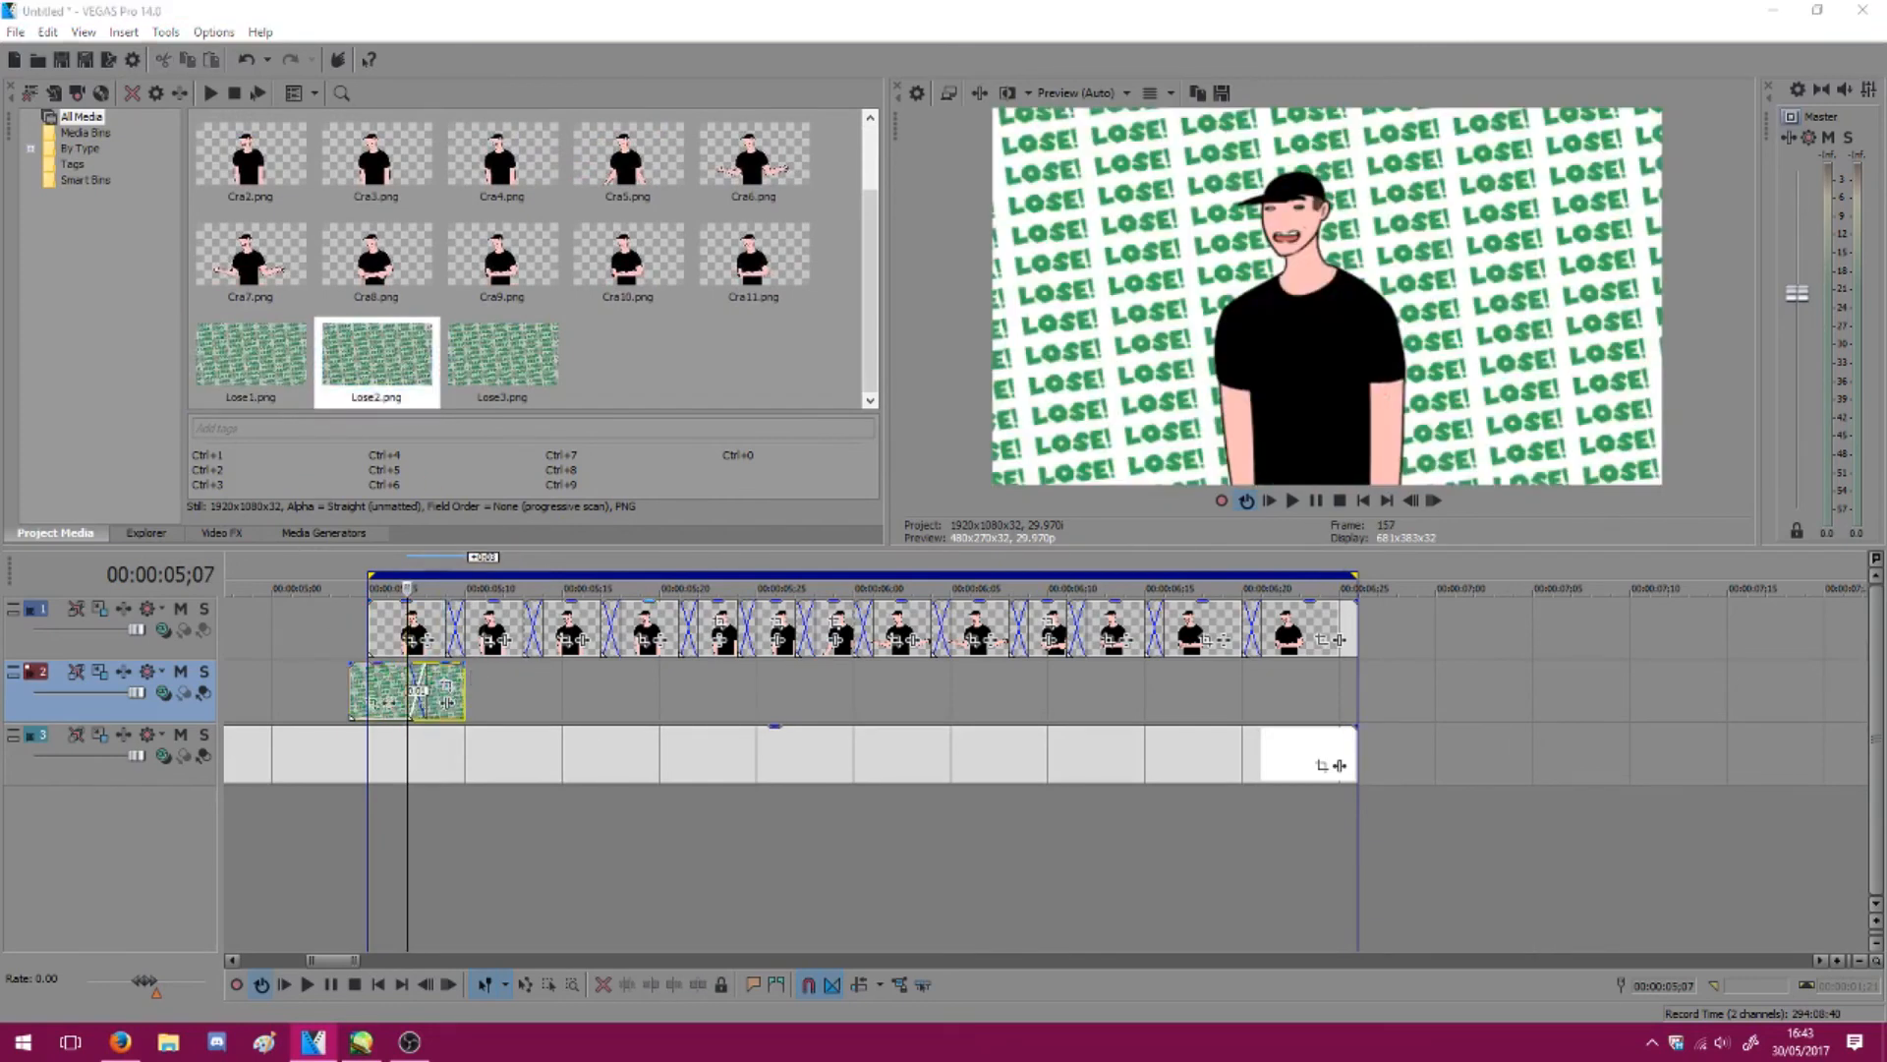
drag(464, 690, 486, 690)
drag(531, 375, 521, 700)
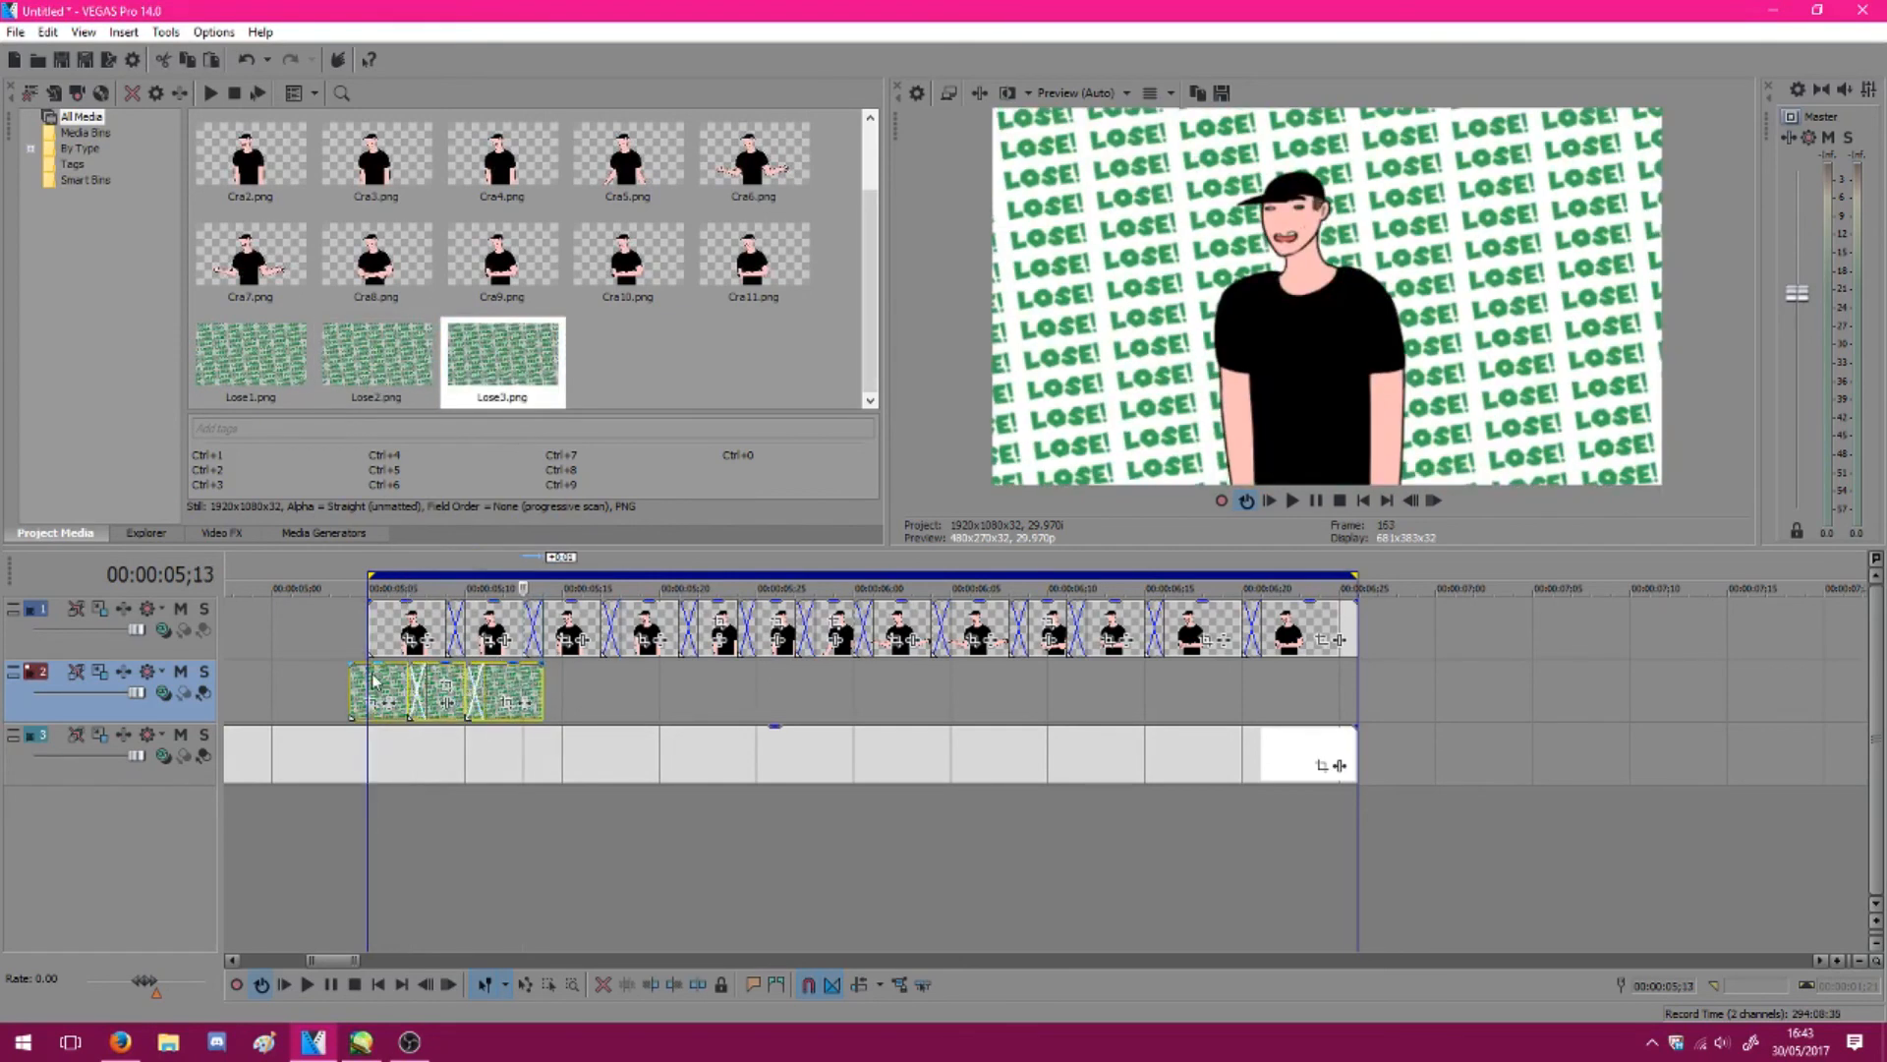
Copy the three-clip Lose group and repeat it five more times on the middle track, crossfading the groups past the end of the loop region
key(ctrl+c)
key(ctrl+v)
click(330, 694)
key(space)
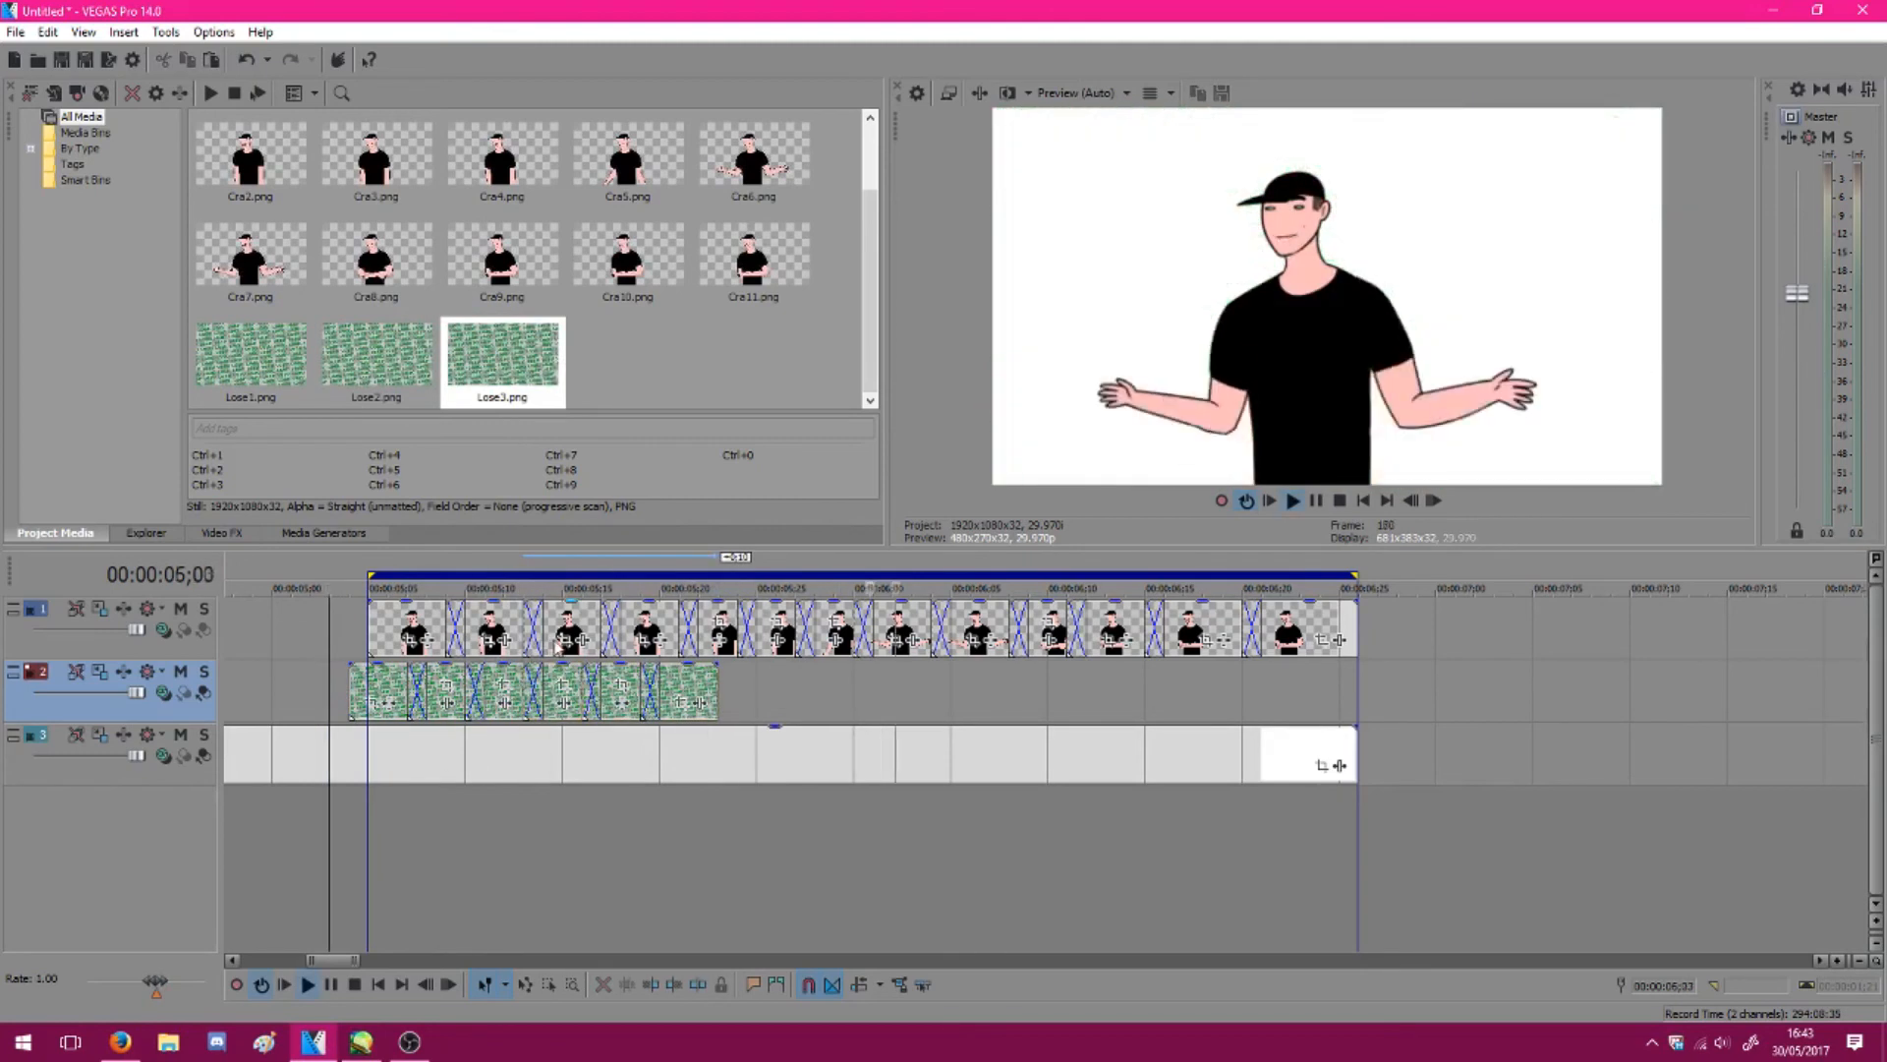
key(ctrl+v)
key(space)
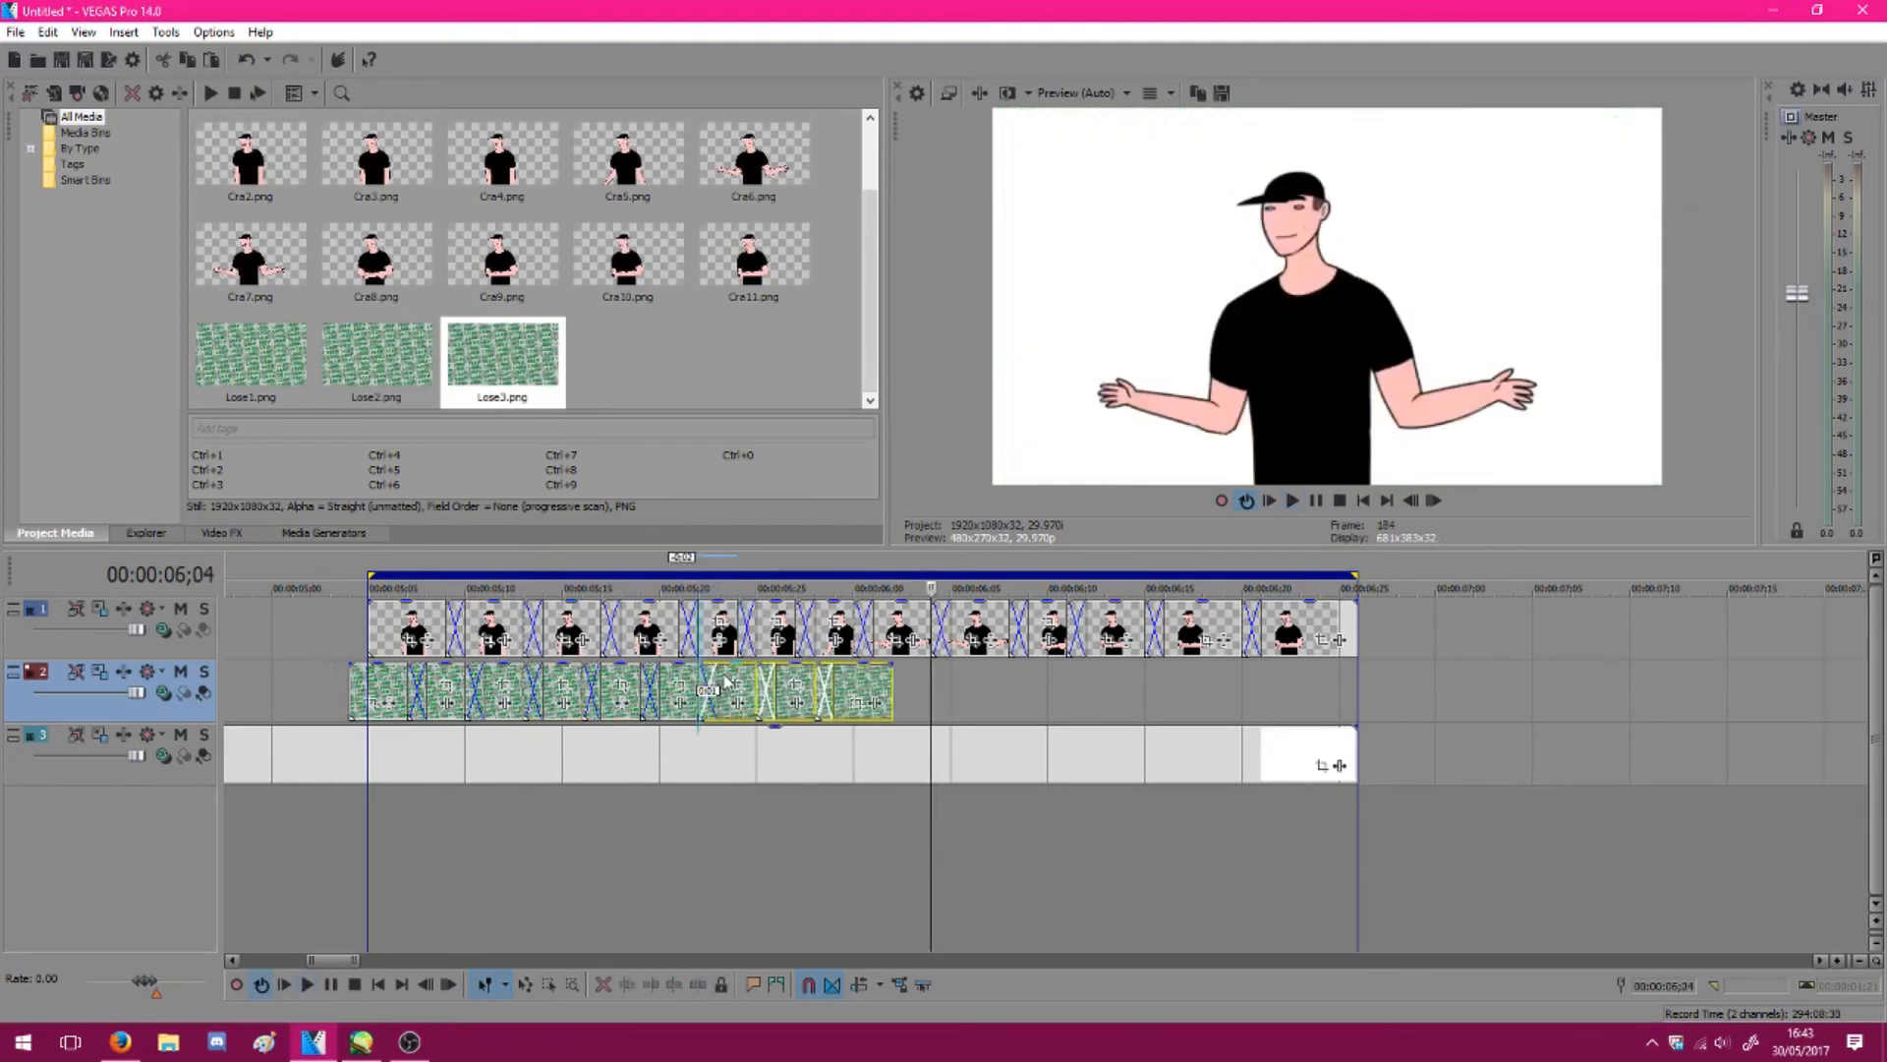
key(ctrl+v)
drag(965, 699, 910, 700)
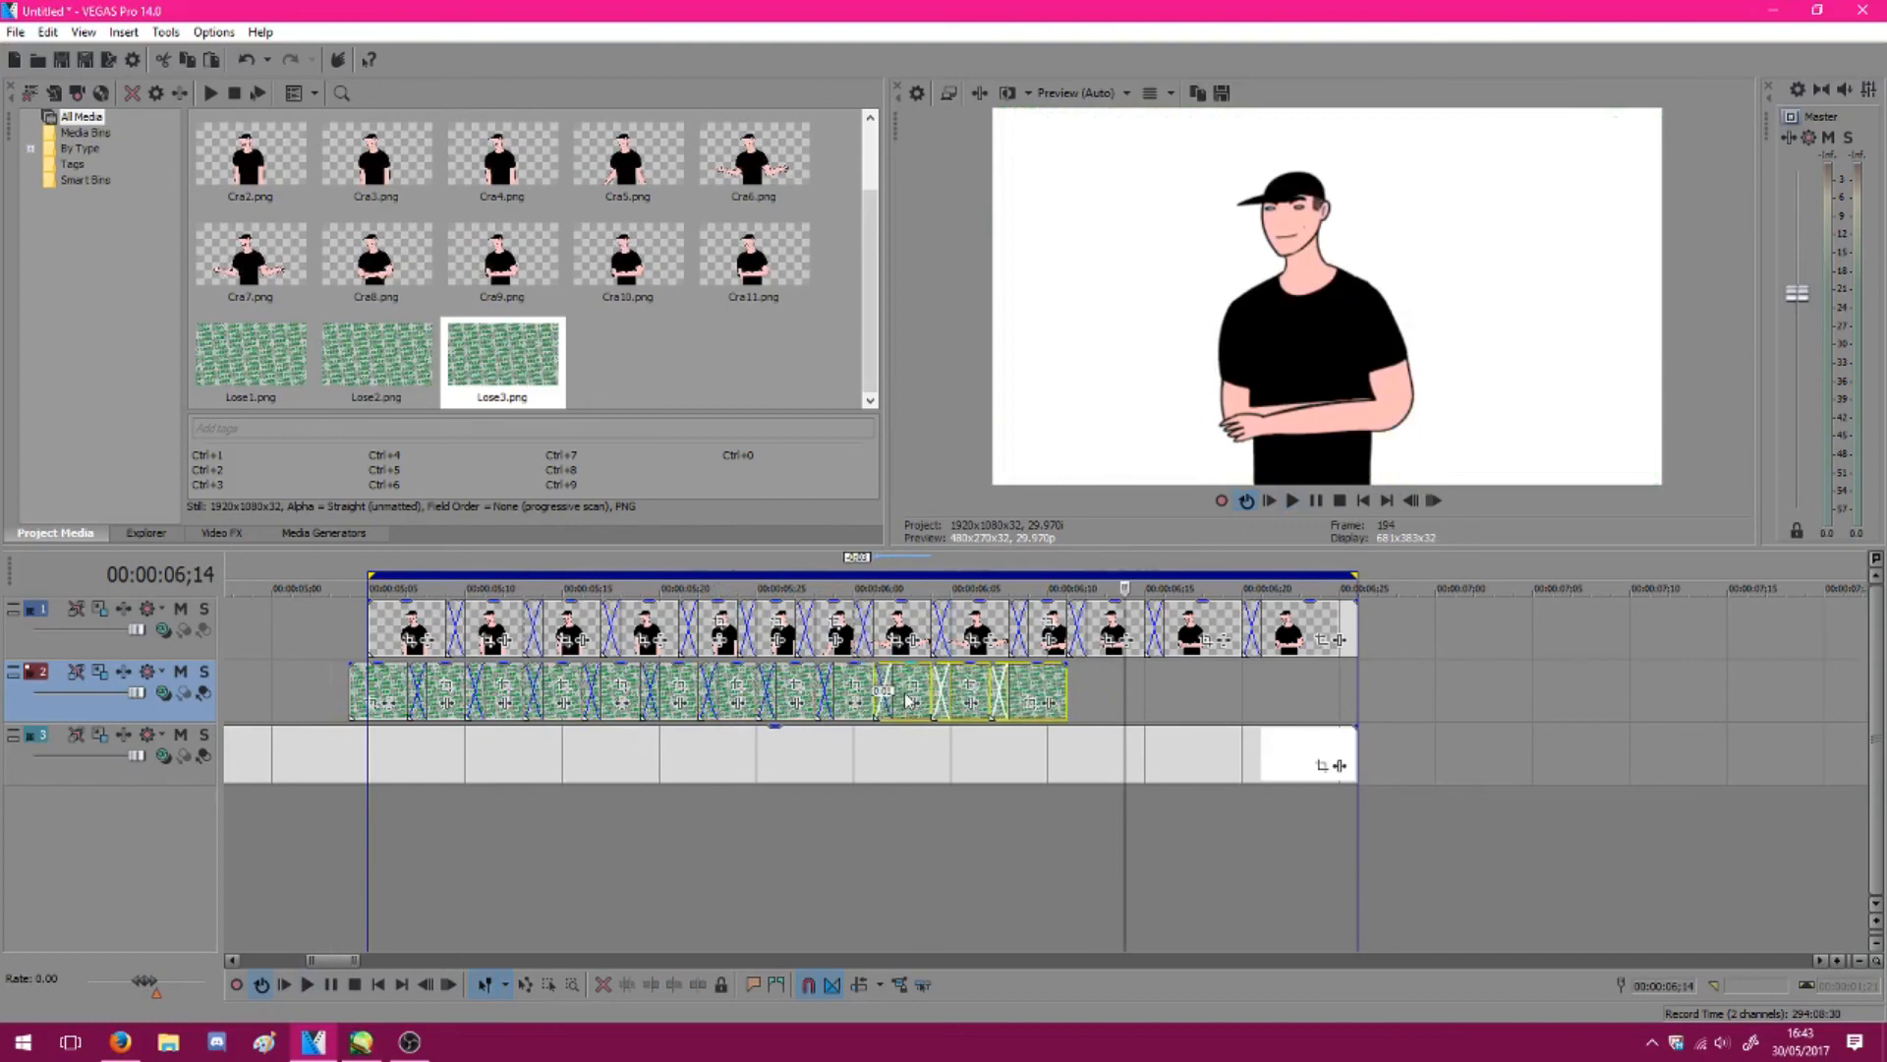
key(ctrl+v)
drag(1179, 700, 1102, 700)
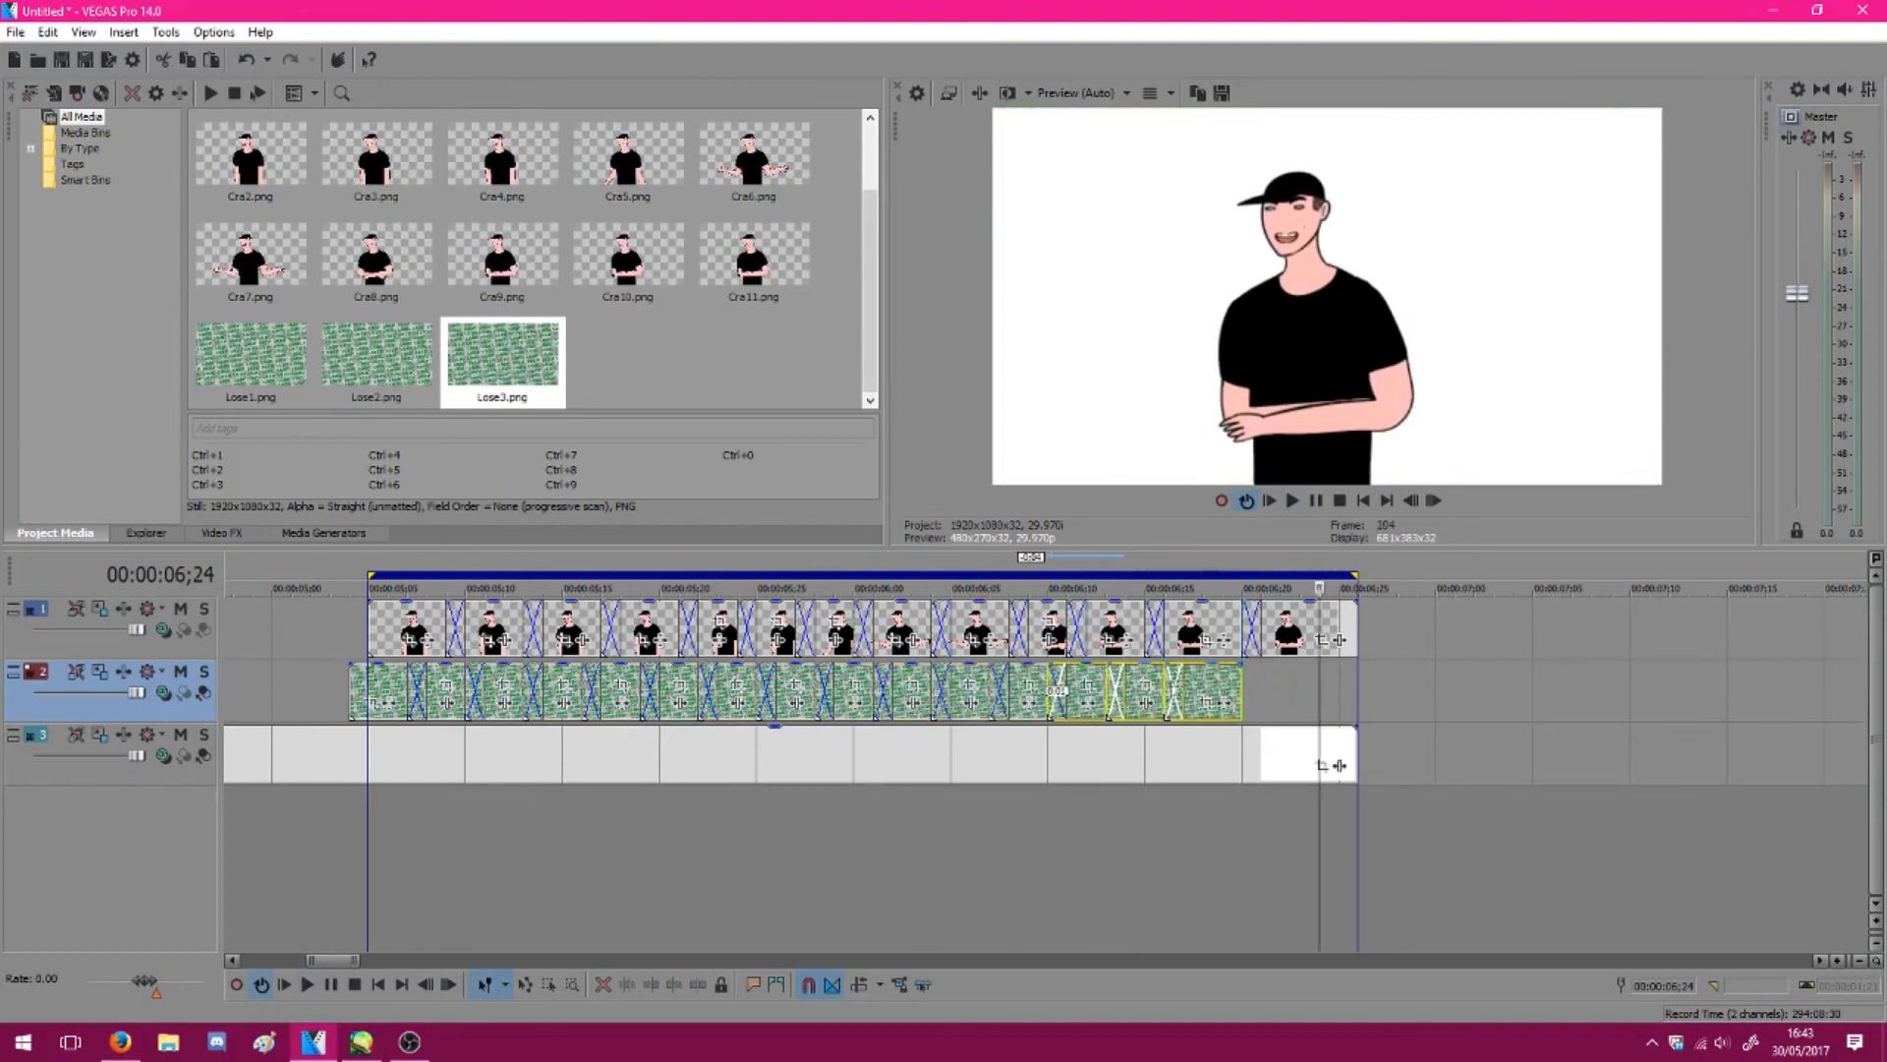
key(ctrl+v)
drag(1415, 700, 1321, 700)
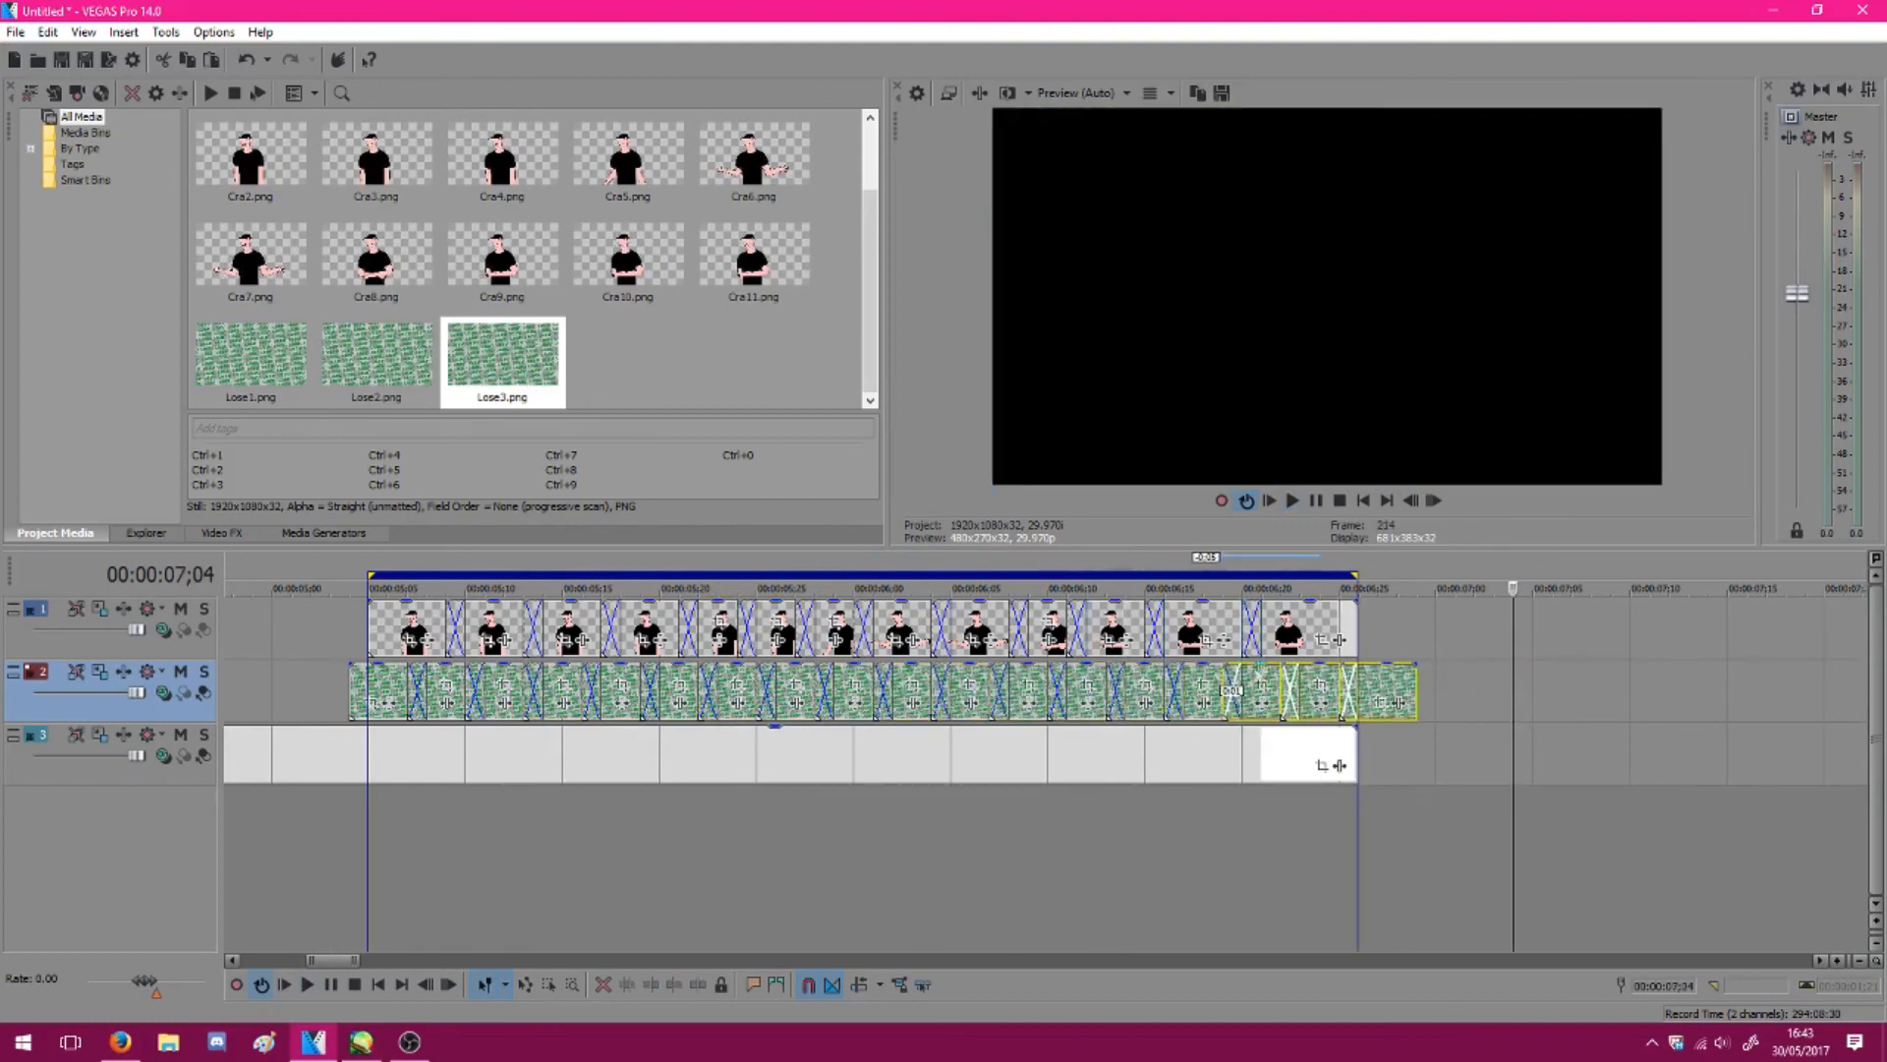
Play the loop to check the second character's animation over the rebuilt Lose background
click(586, 725)
key(space)
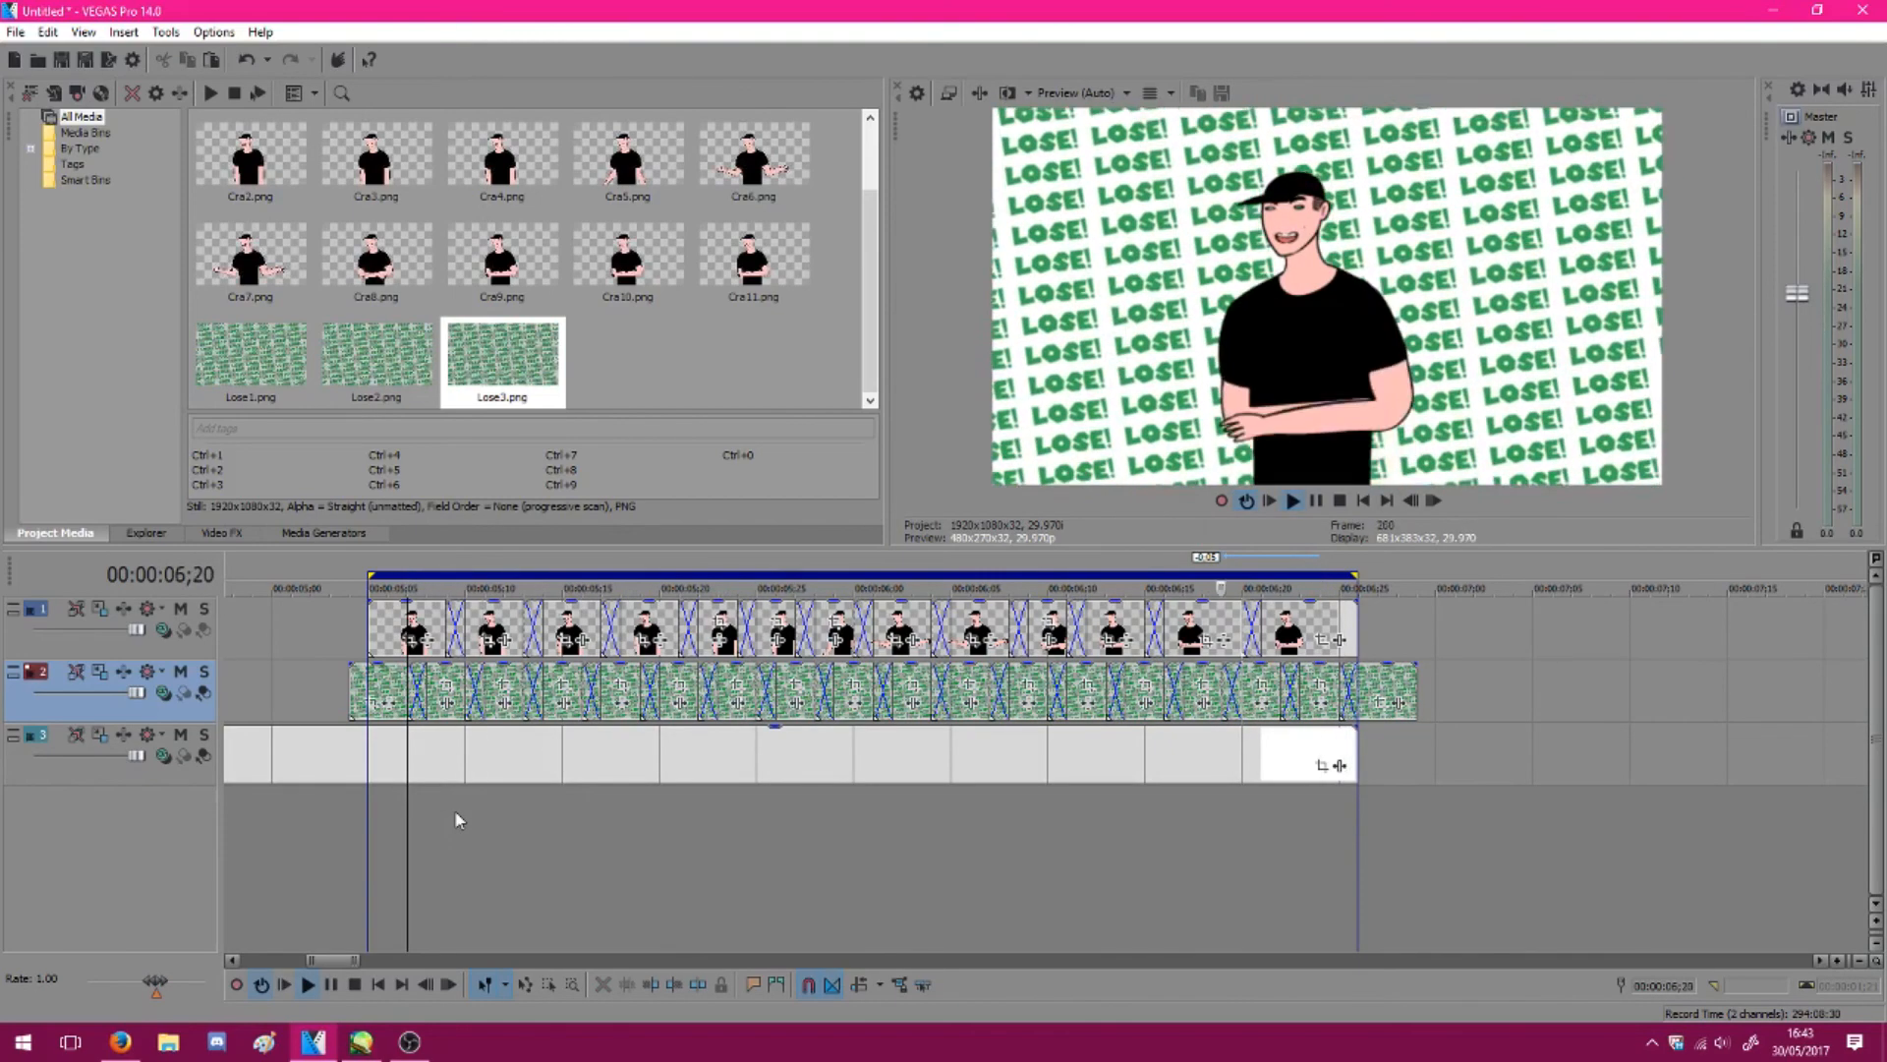
key(space)
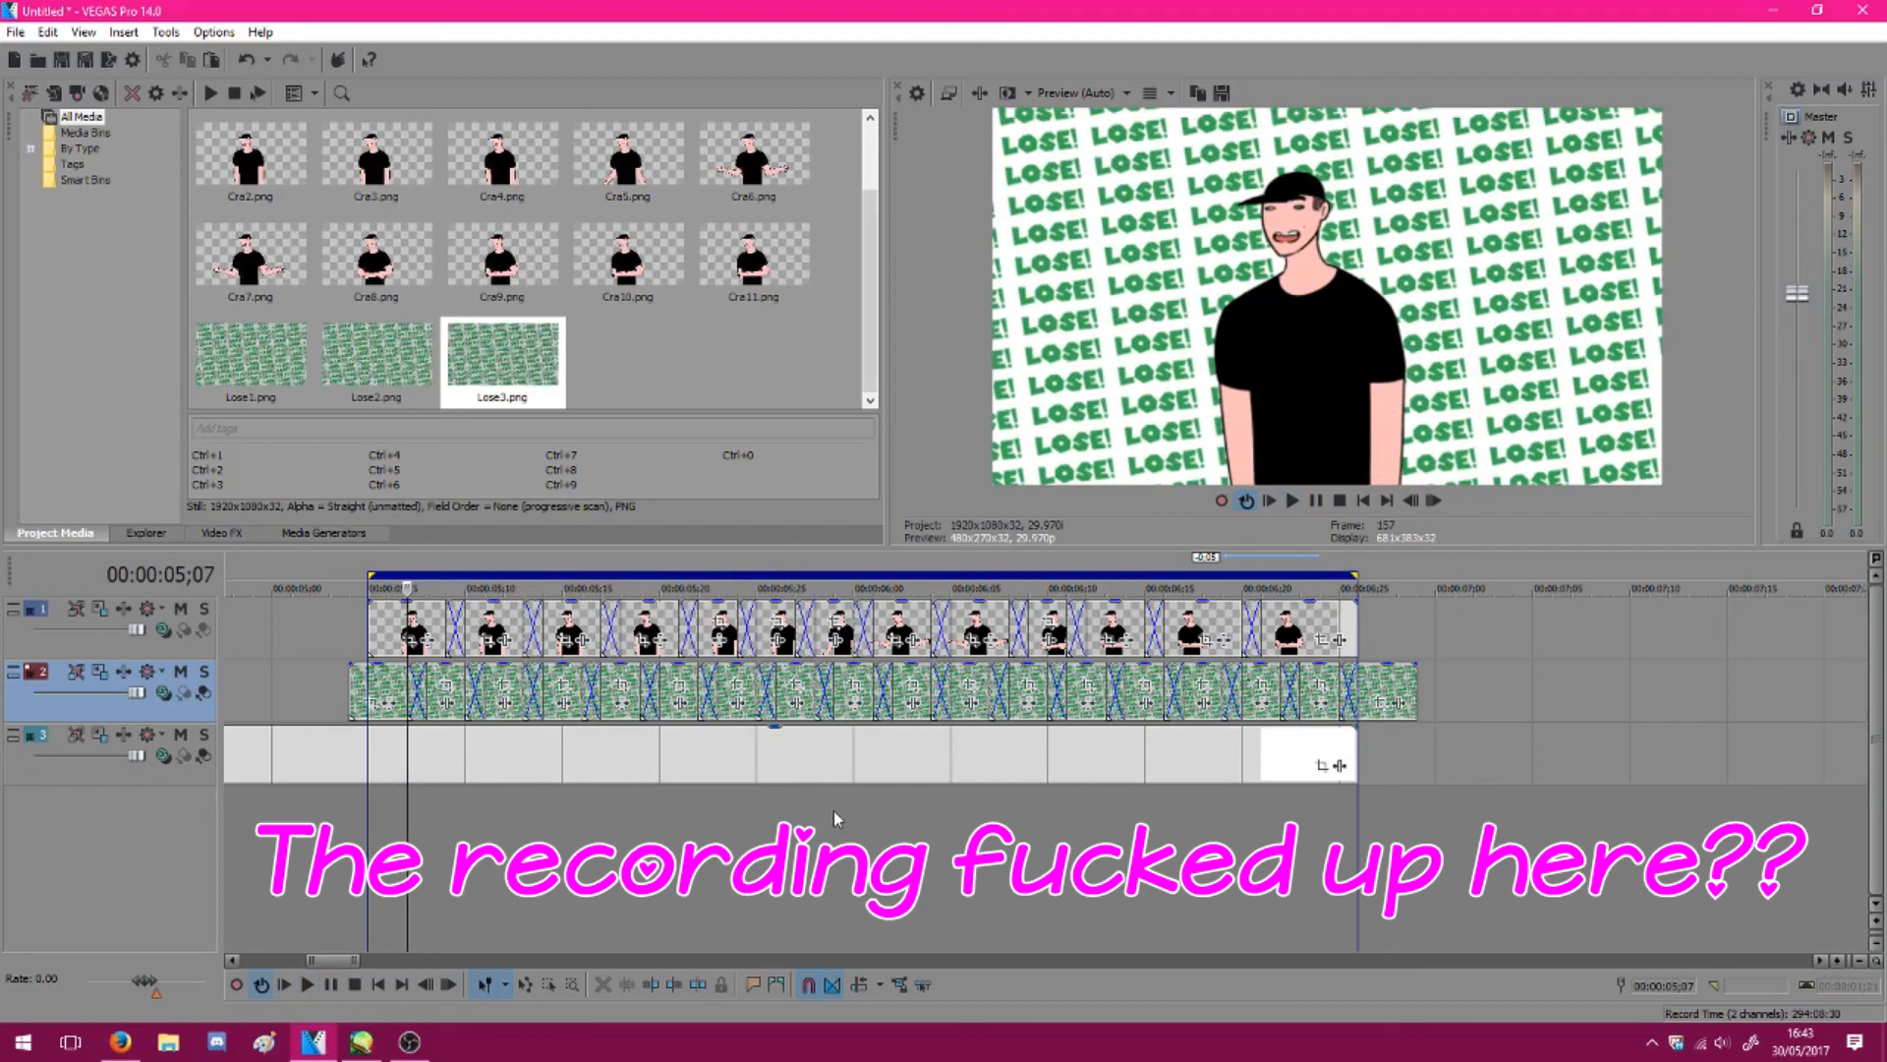
Set the loop region over the first character's animation at the start of the timeline and play it
scroll(772, 822, down, 1)
drag(293, 959, 118, 952)
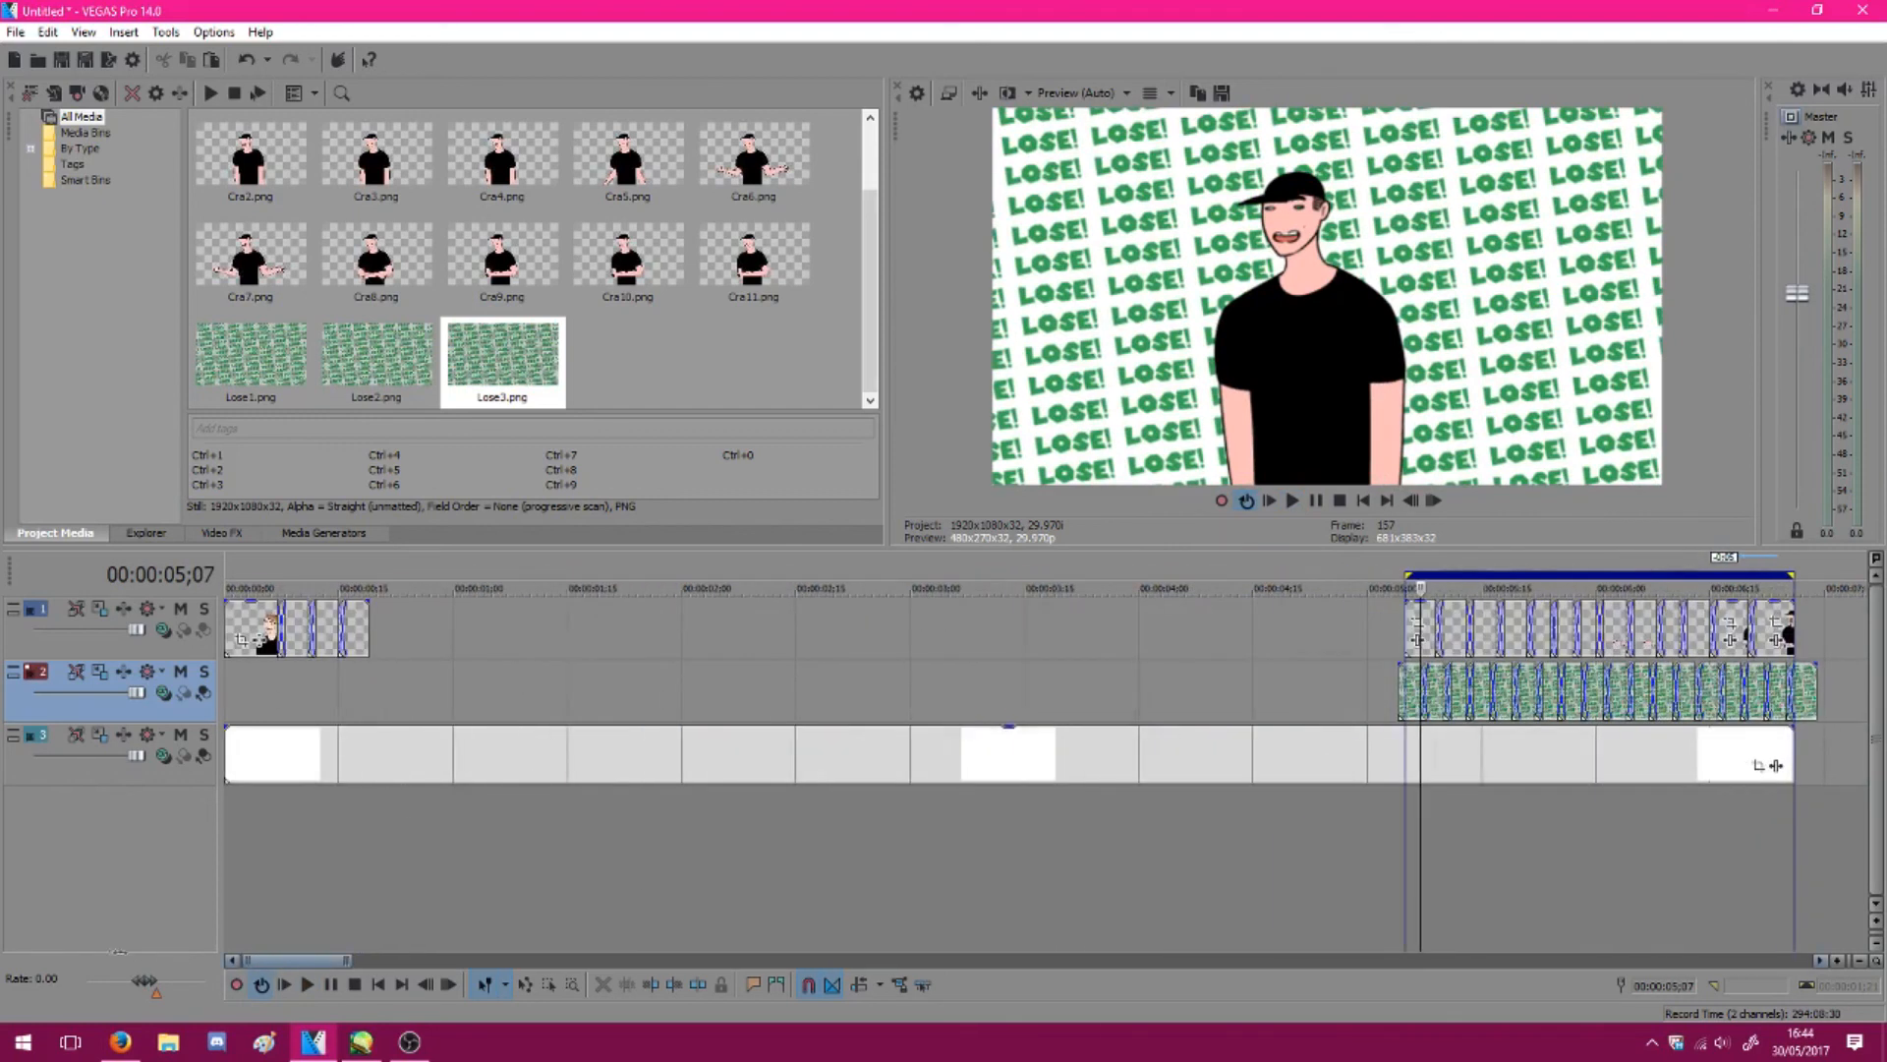
drag(380, 861, 94, 798)
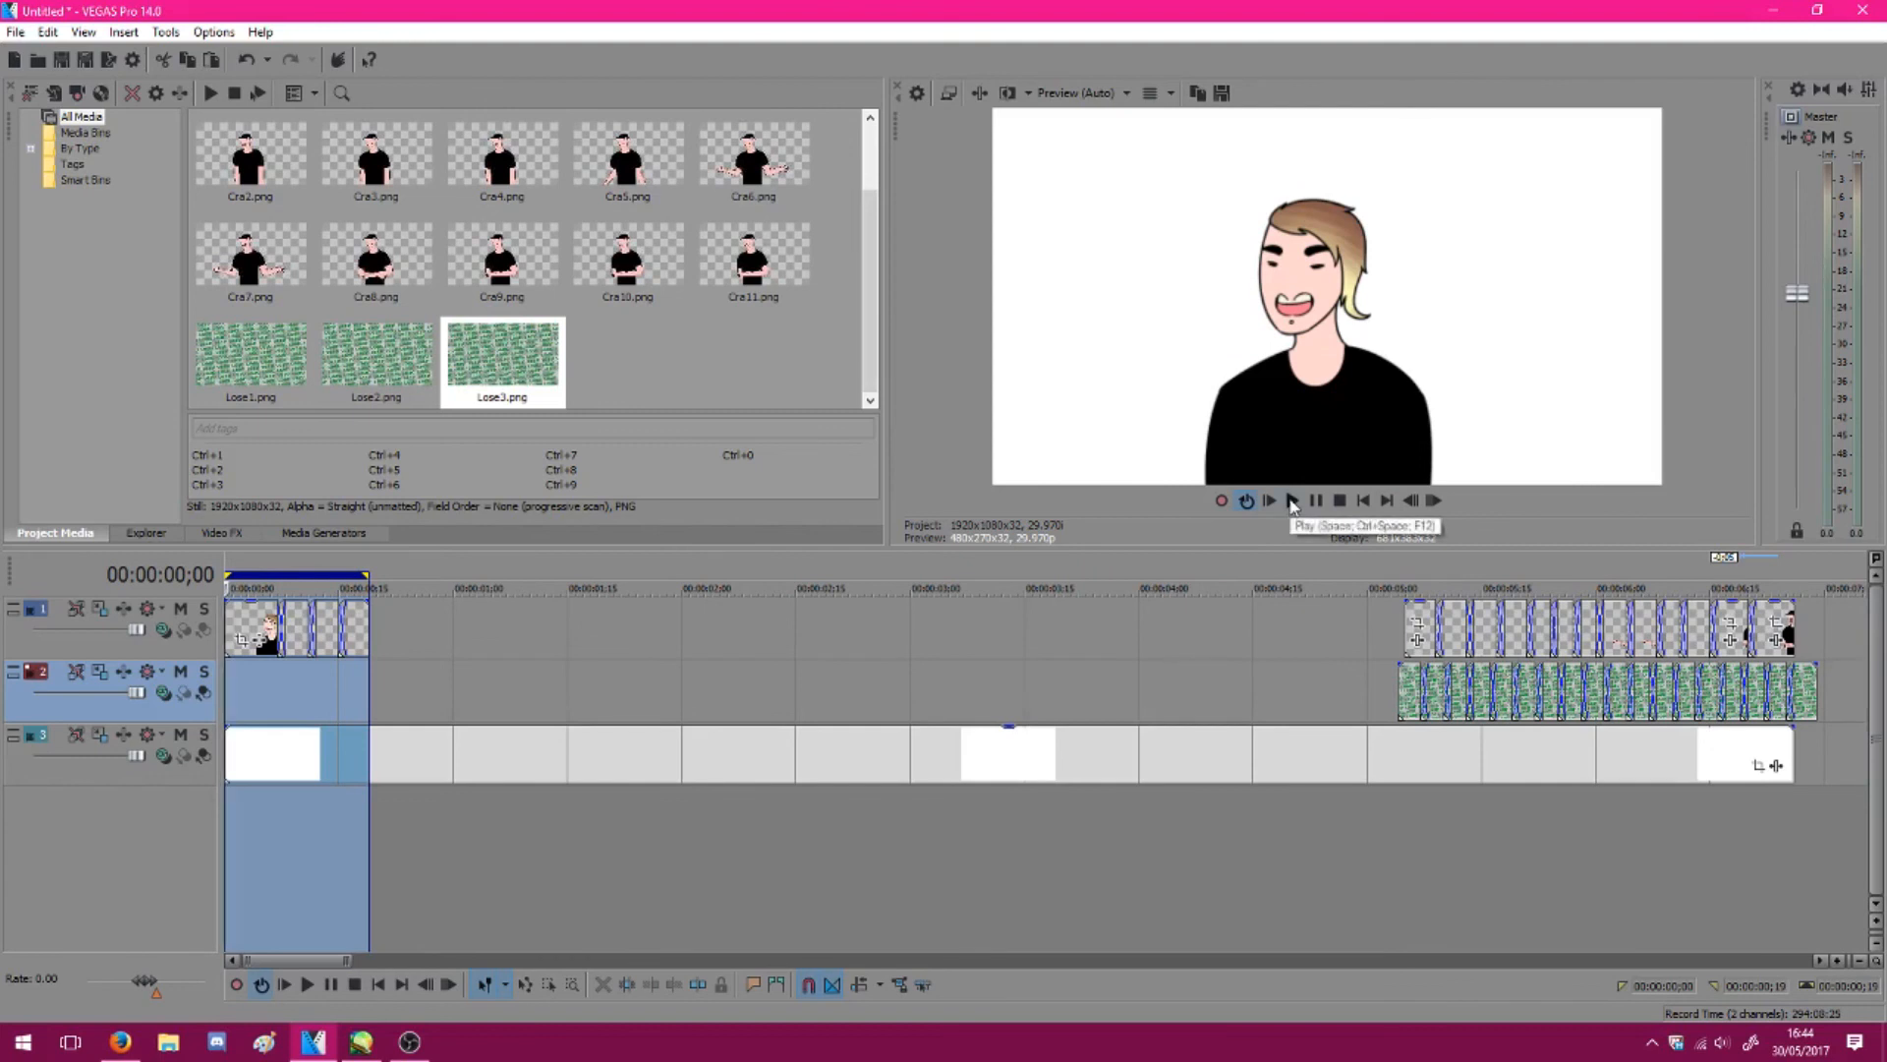
key(space)
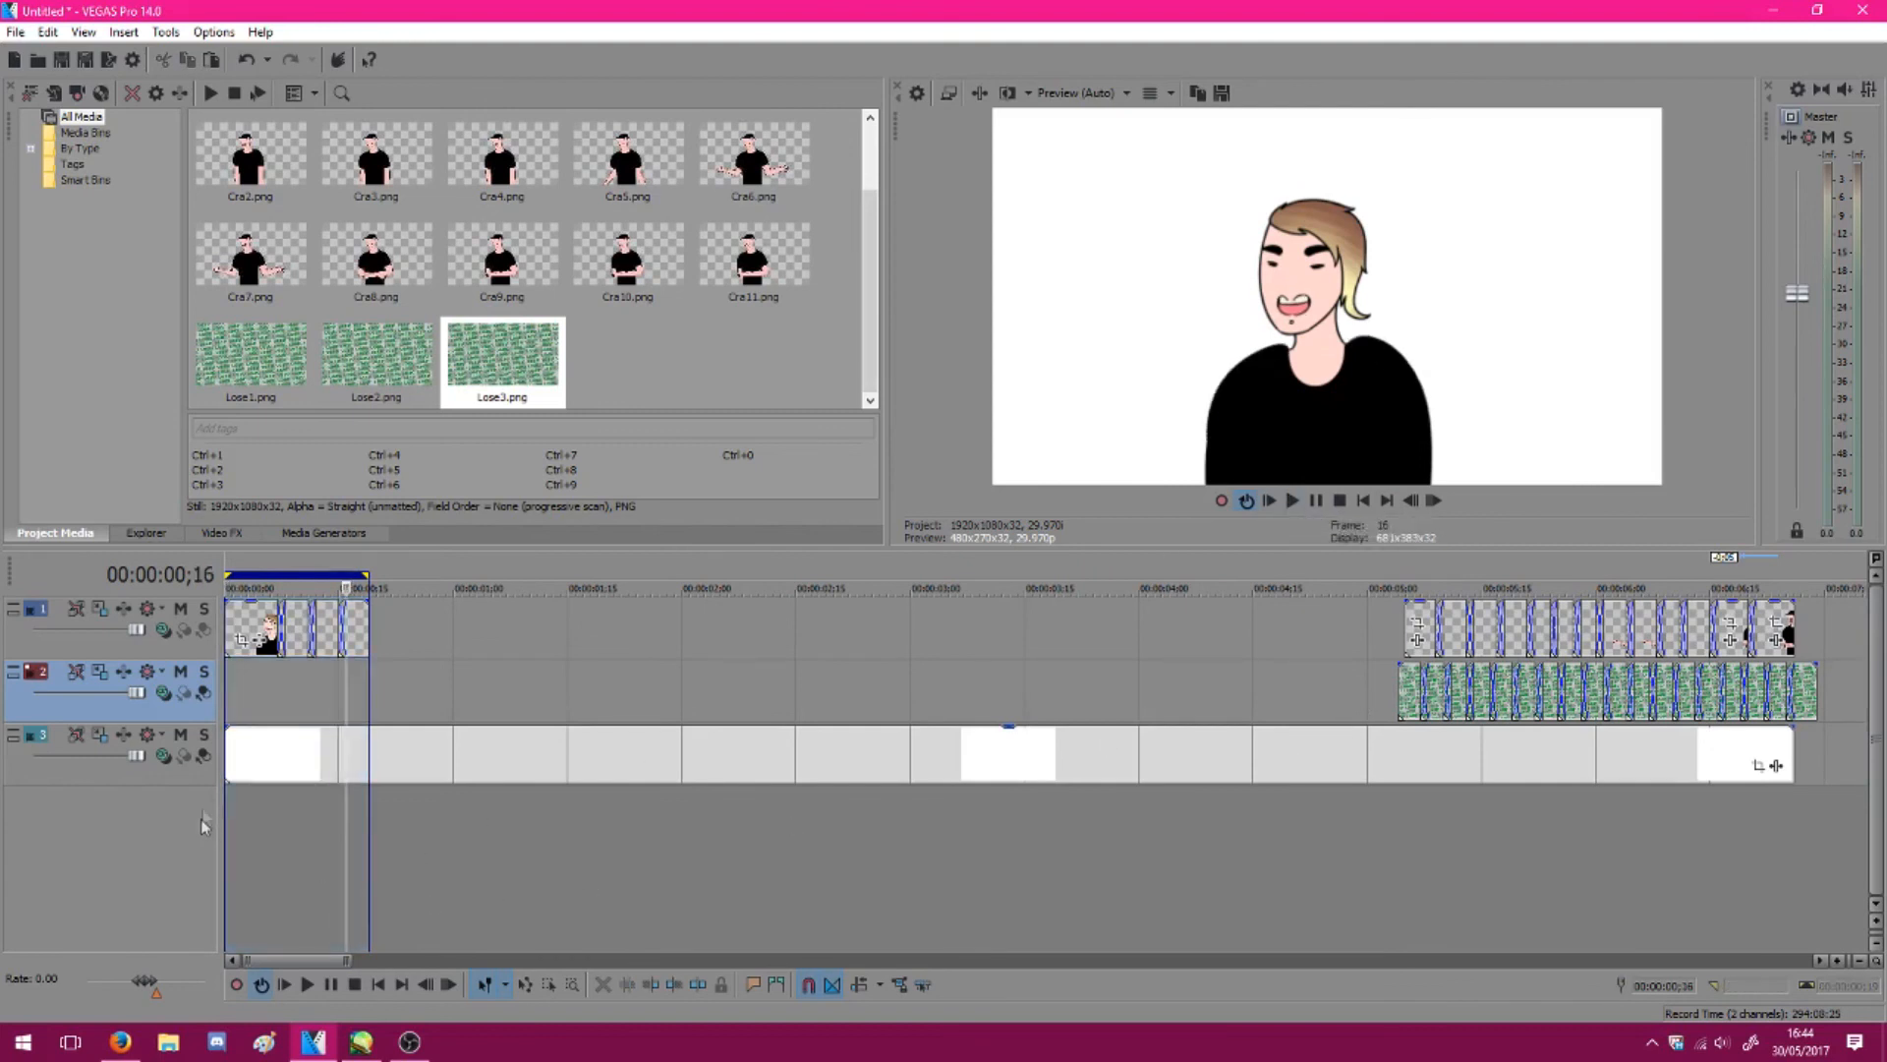
Paste the three-clip Lose group twice from the start of the middle track, crossfading the two groups under the first character's animation
click(229, 696)
key(ctrl+v)
scroll(740, 695, up, 5)
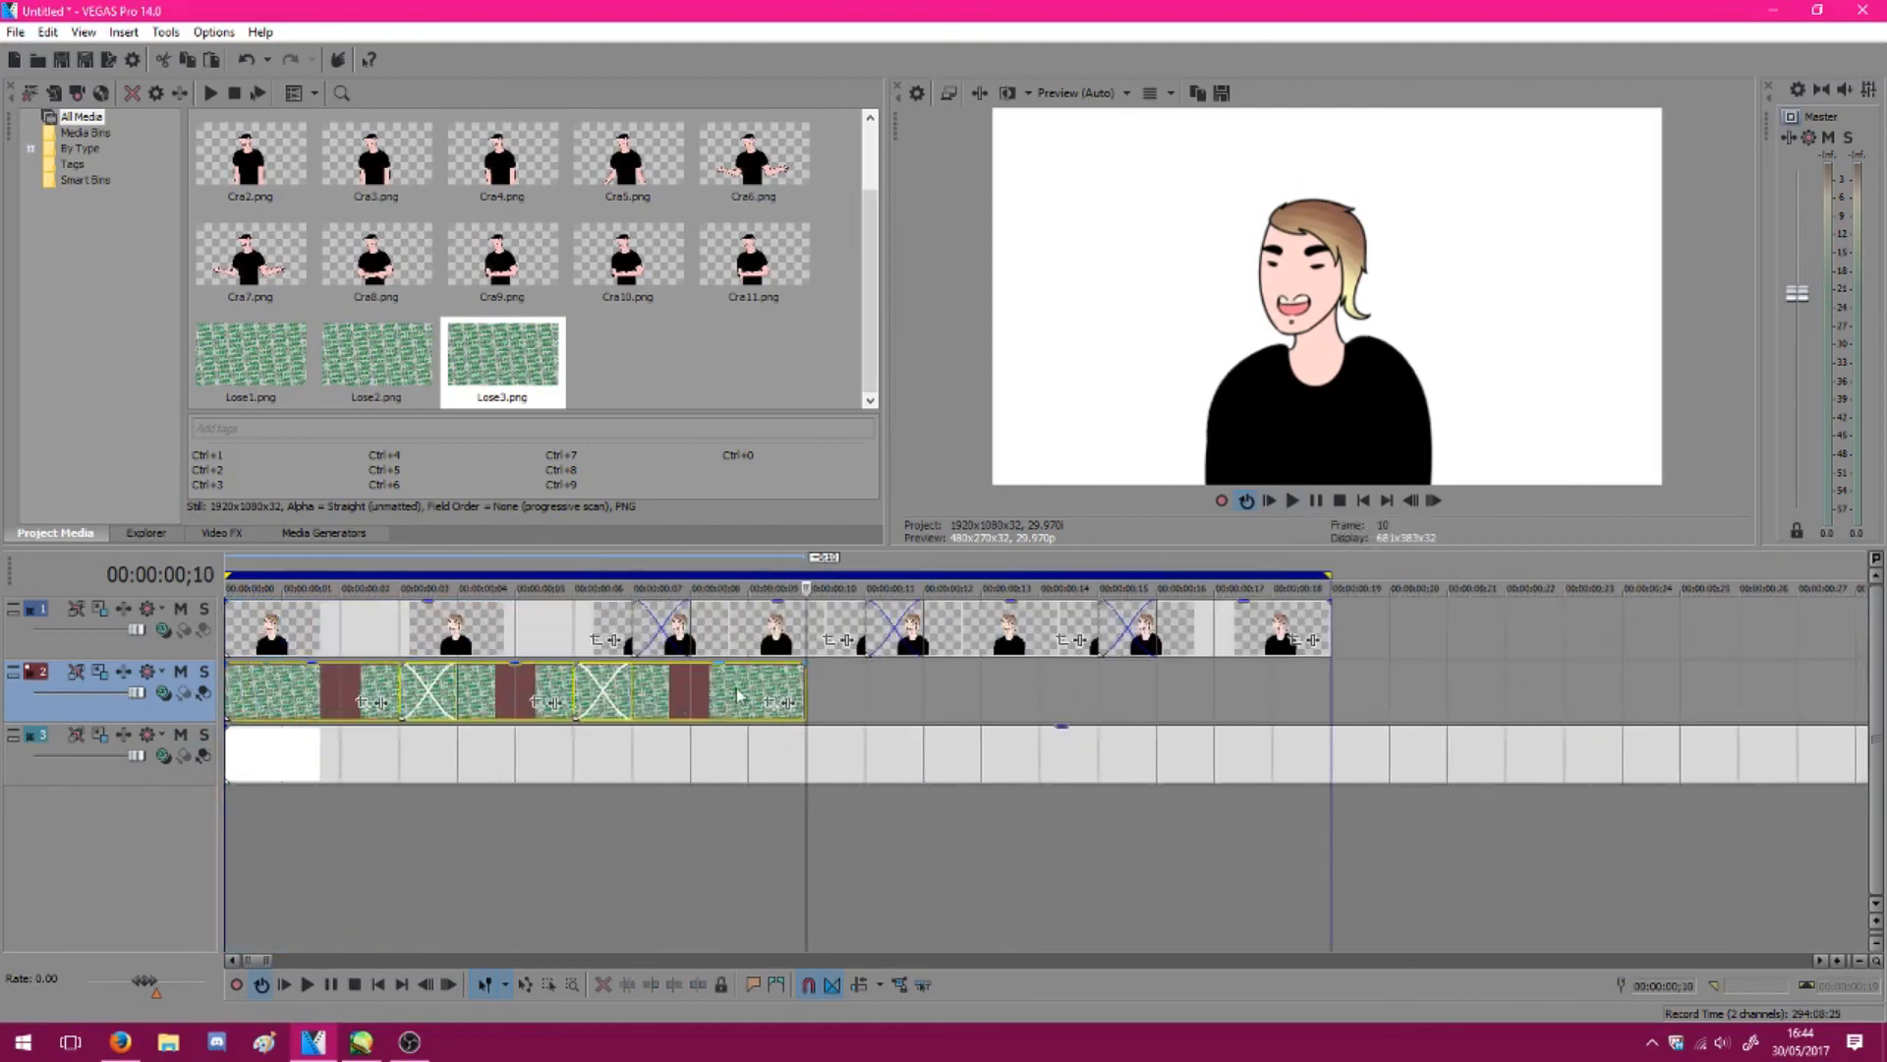
key(ctrl+v)
scroll(744, 787, down, 3)
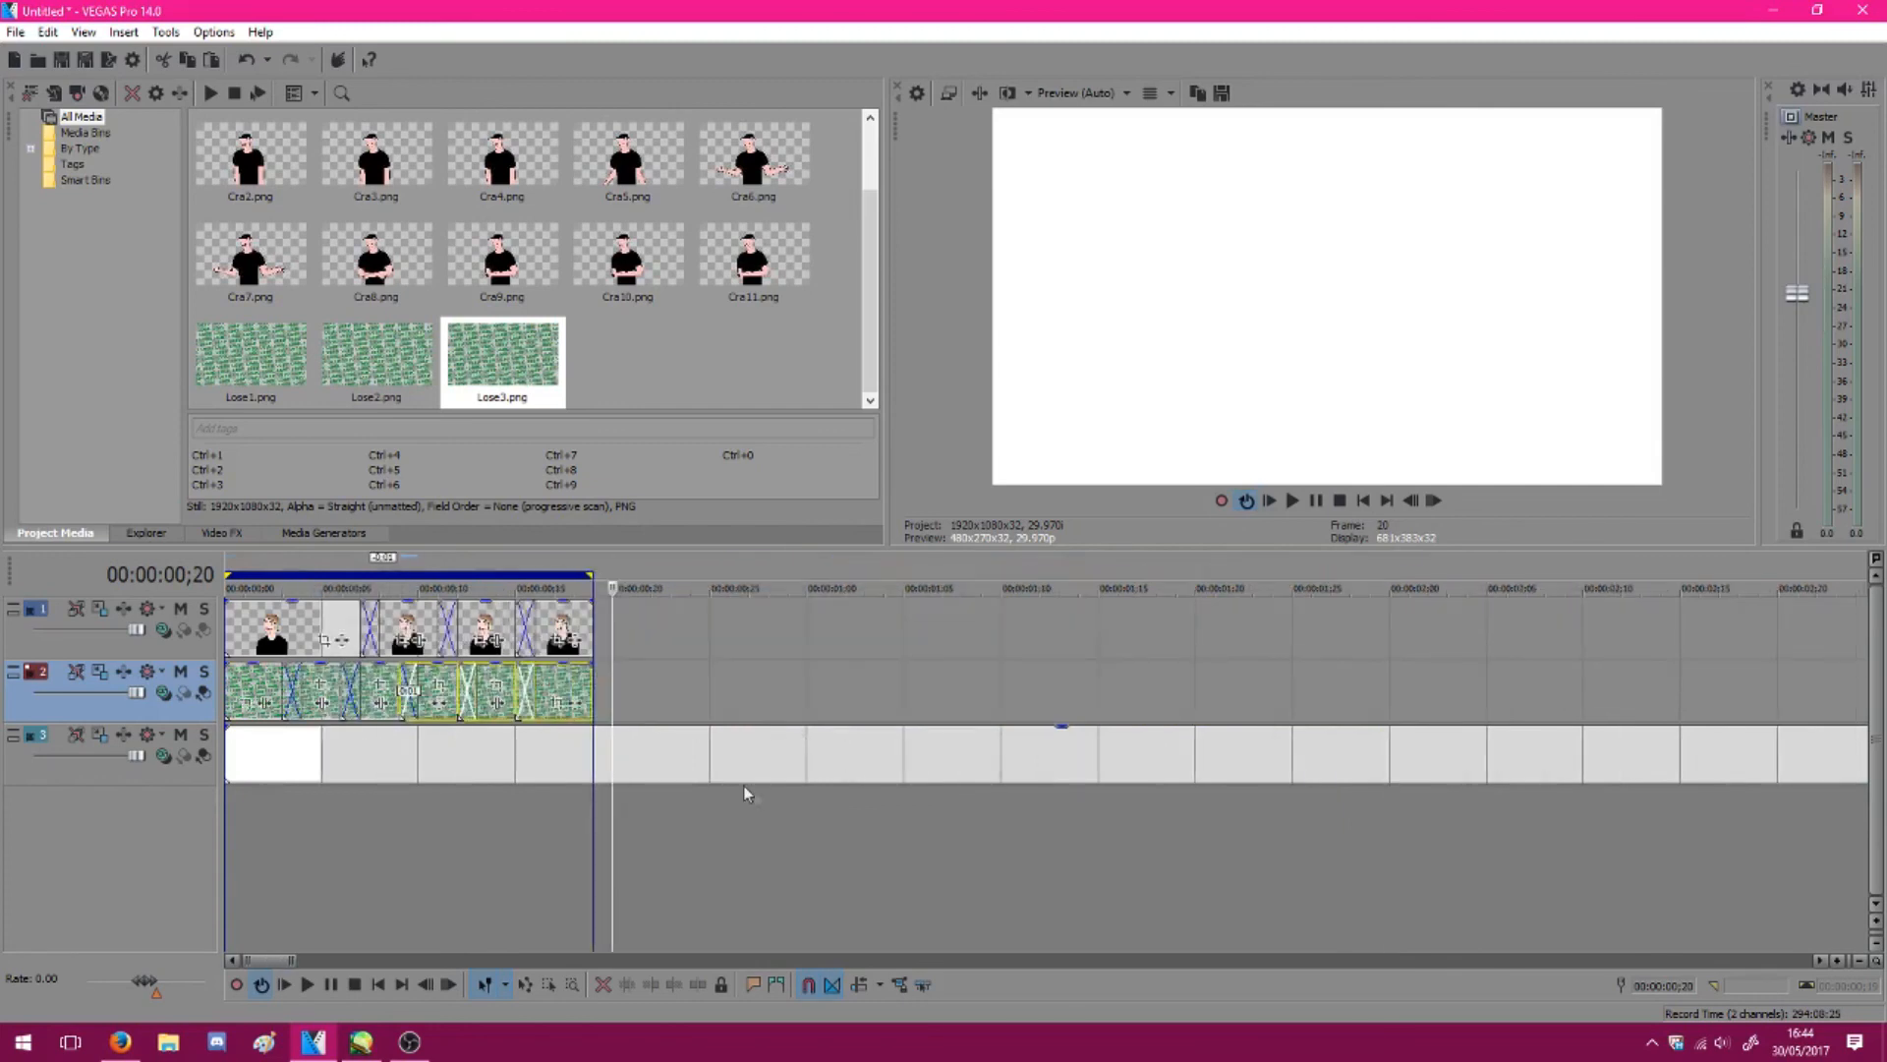
Adjust the edges of the fifth Lose clip to refine its crossfades with the neighbouring clips
scroll(657, 718, up, 3)
drag(656, 719, 694, 710)
mouse_move(647, 713)
mouse_down()
mouse_move(864, 708)
mouse_move(663, 700)
mouse_up()
click(673, 691)
scroll(524, 733, down, 5)
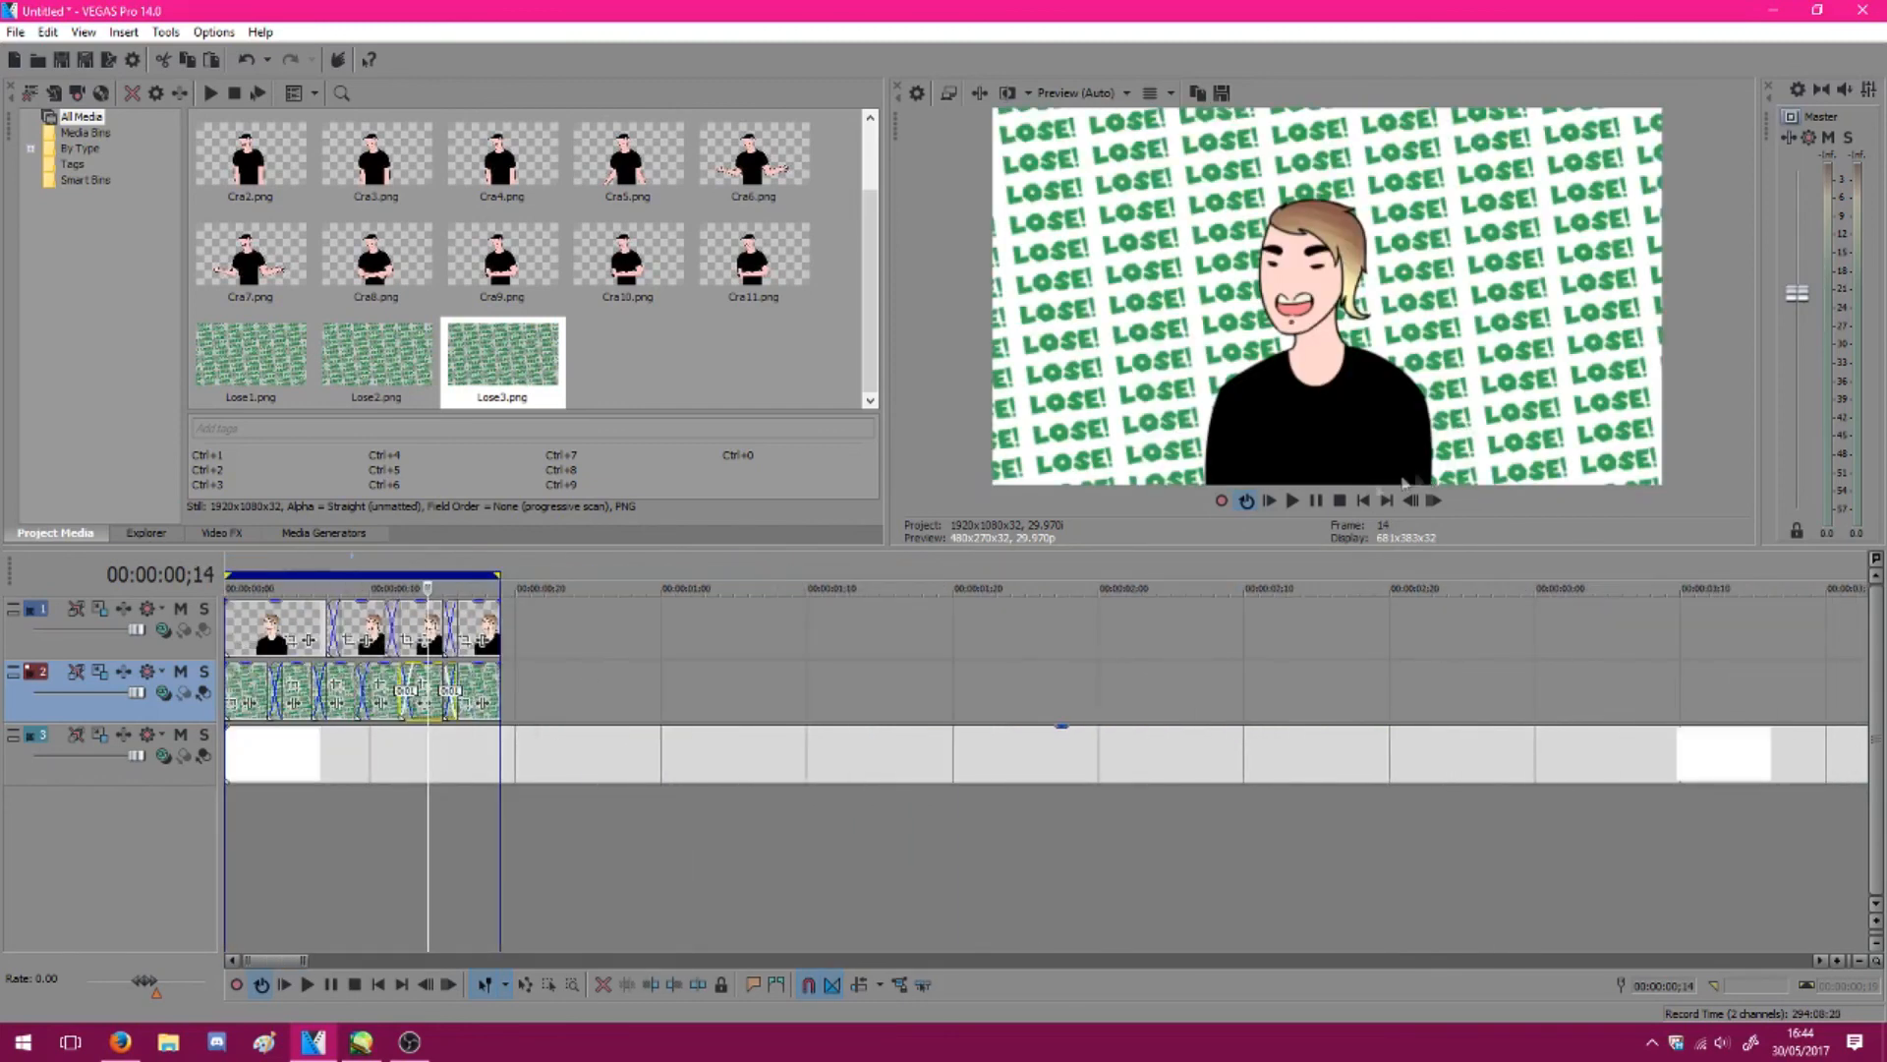
Play the loop to check the first character's animation over the Lose background
key(space)
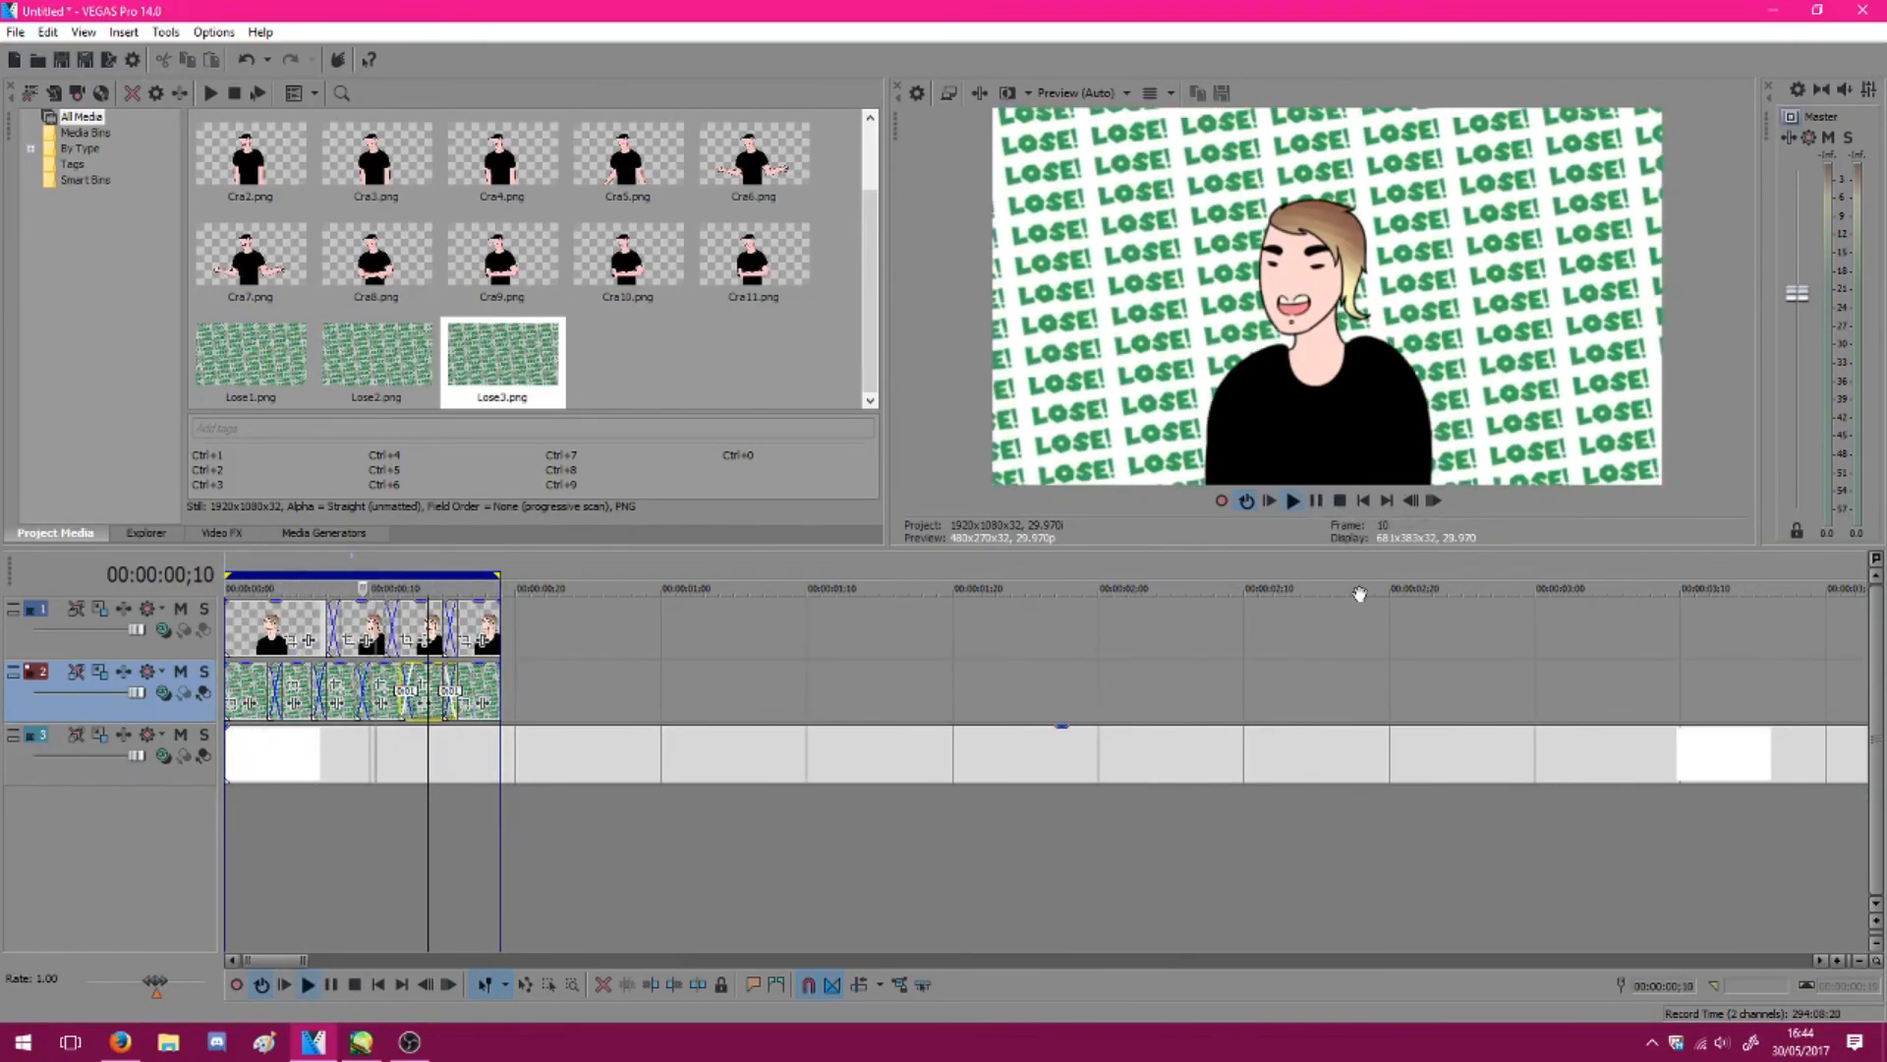
key(space)
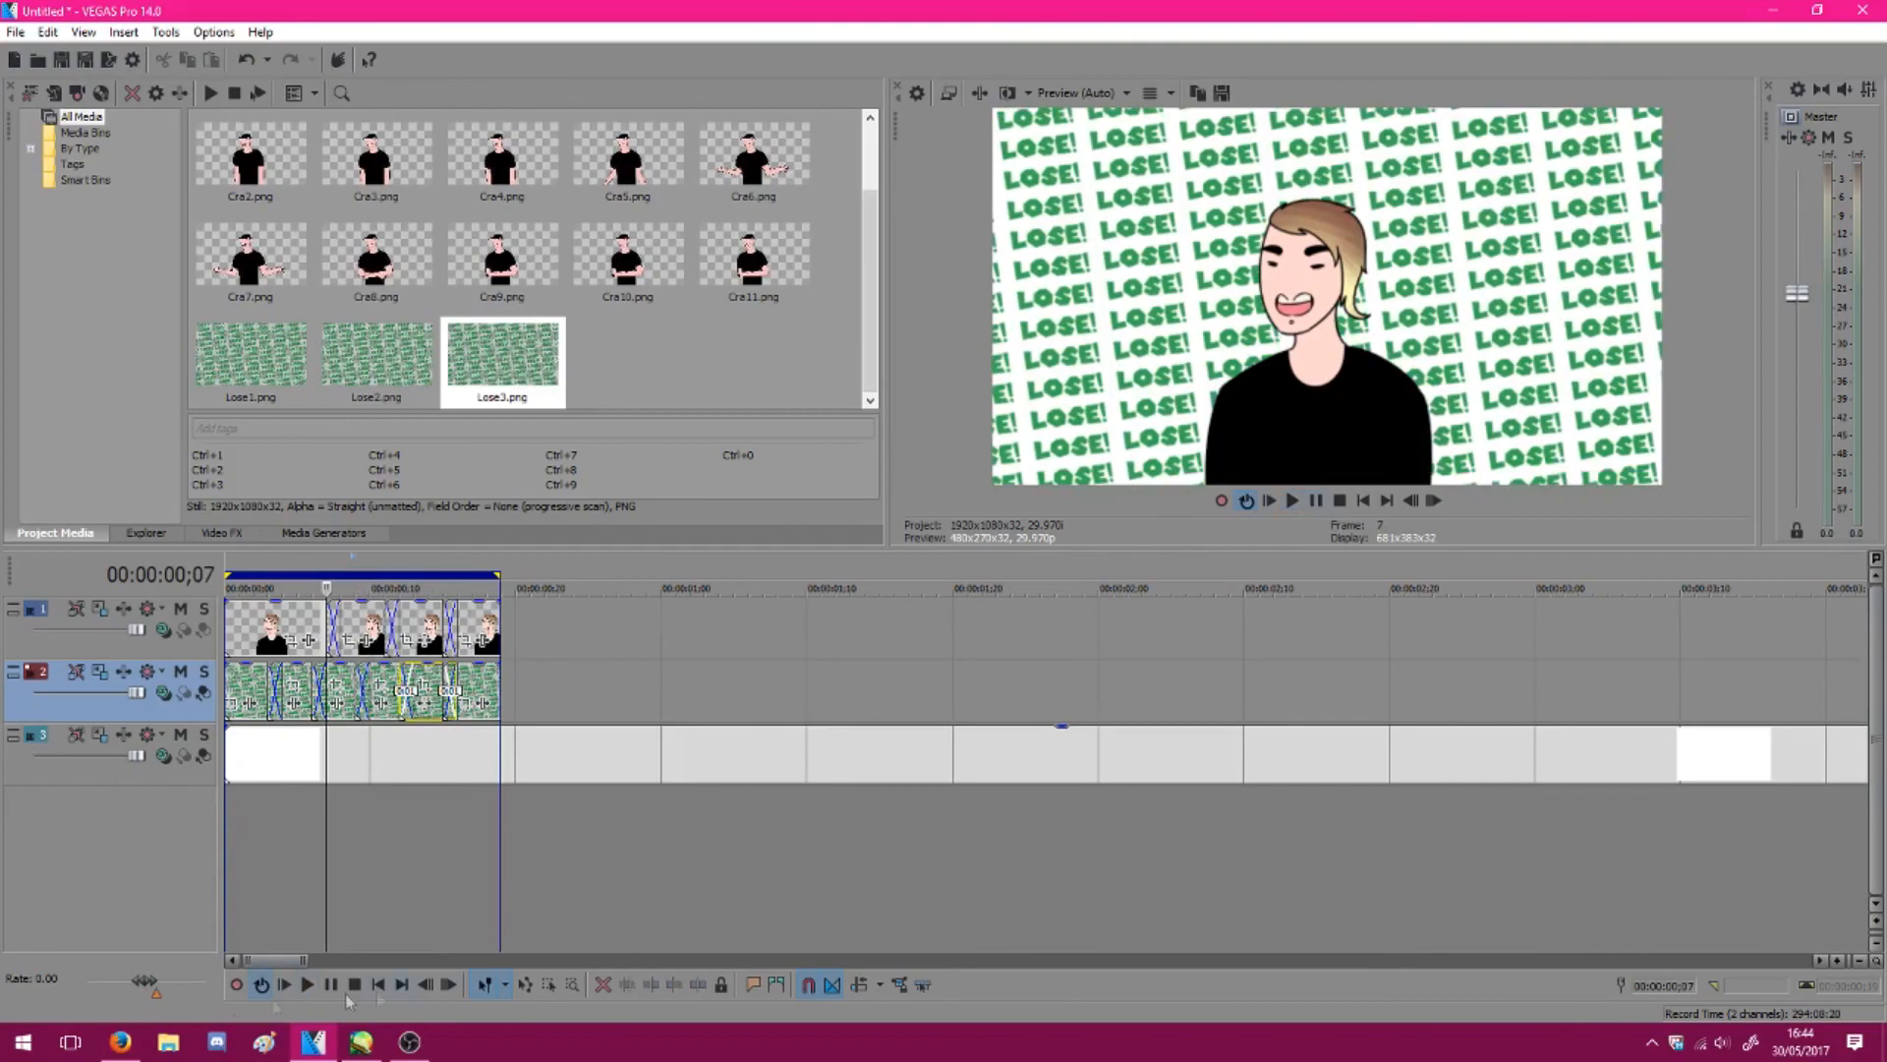
click(429, 1048)
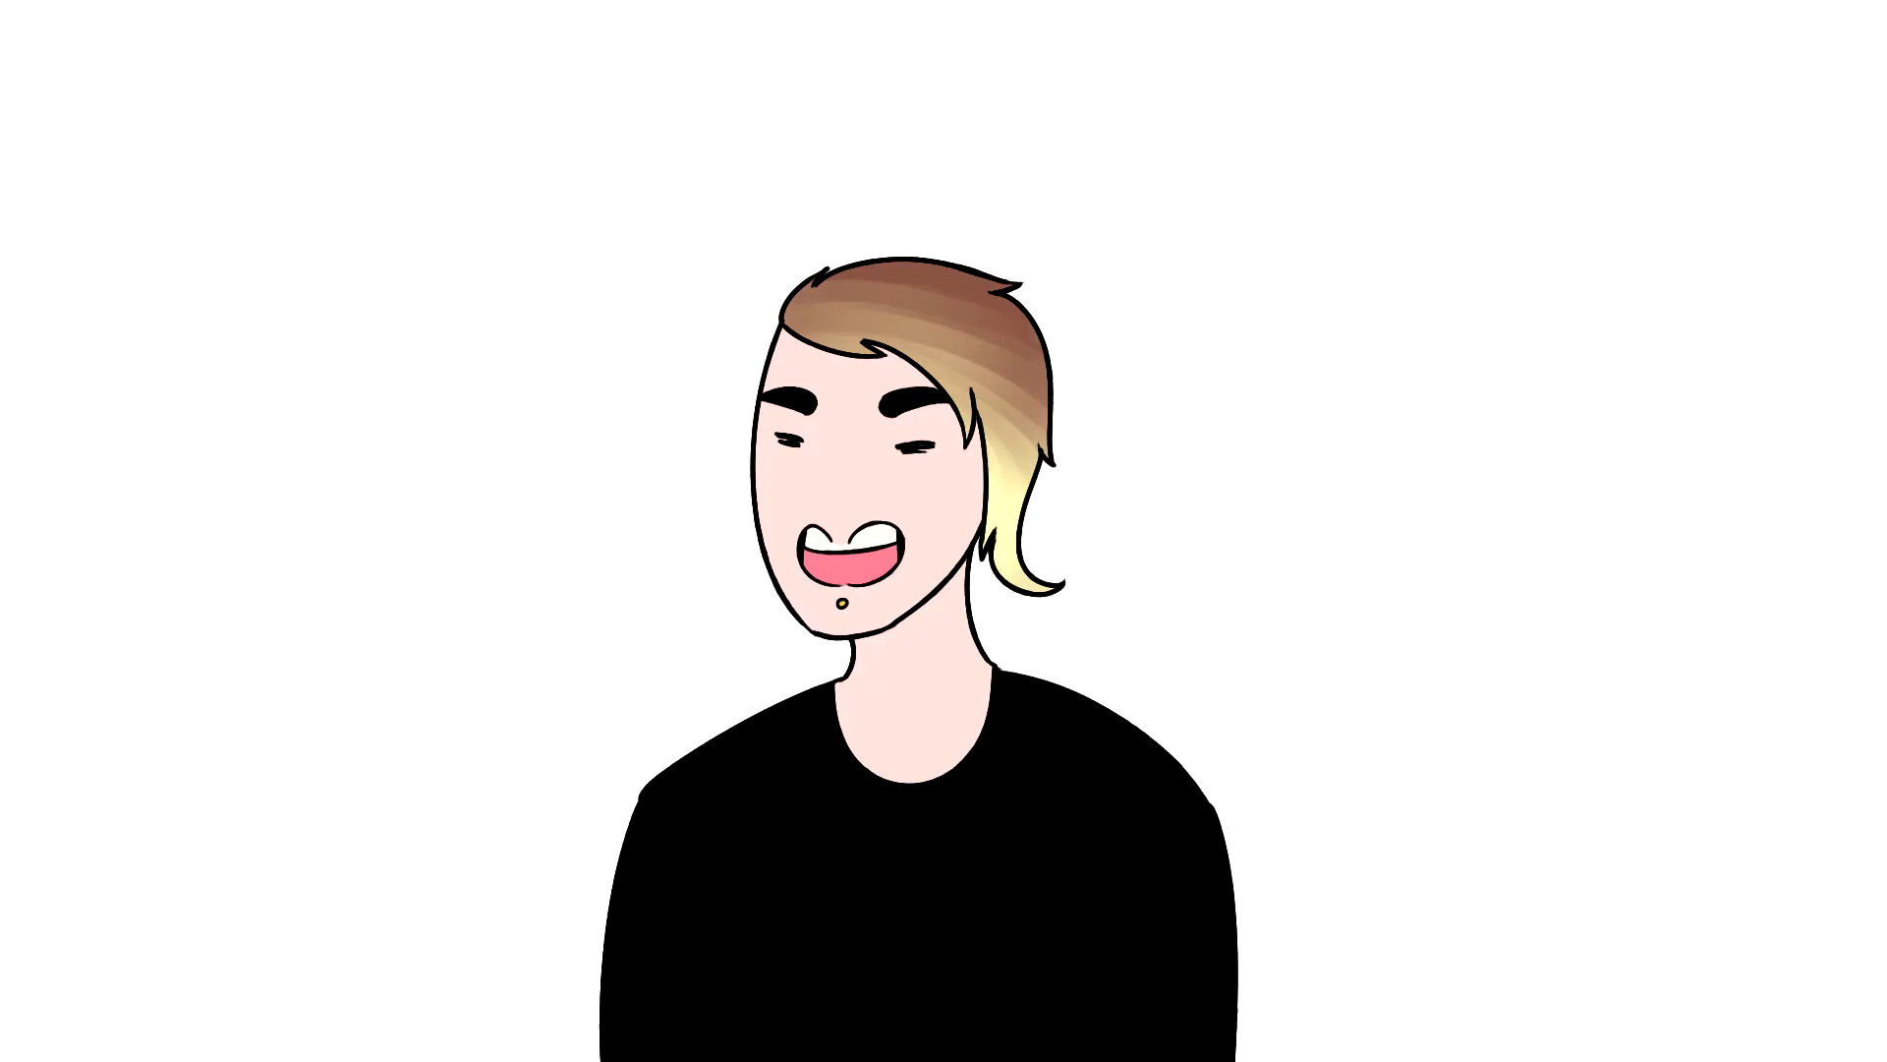